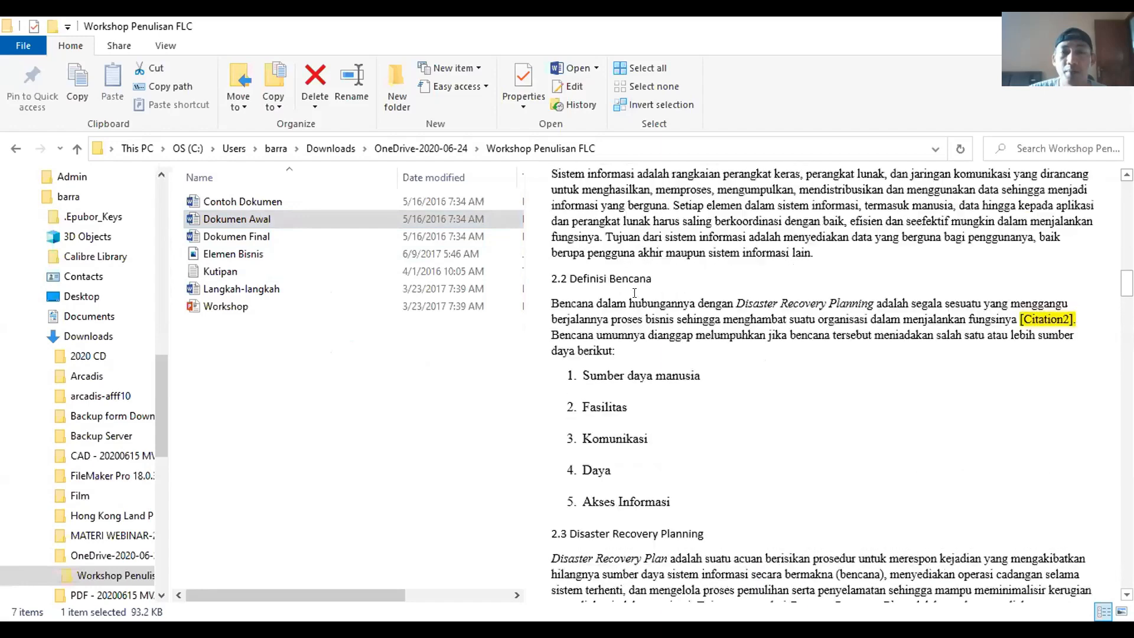
Step: Preview the Dokumen Awal draft, then scroll through the finished Dokumen Final document
{"action": "left_click", "coordinate": [298, 221]}
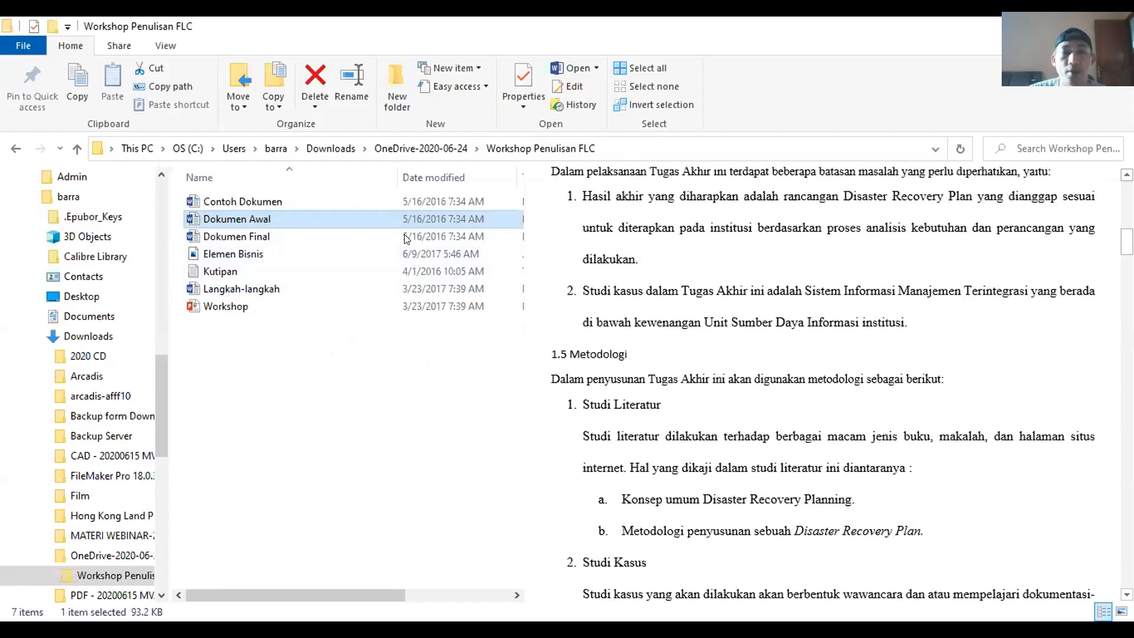
{"action": "left_click", "coordinate": [245, 237]}
{"action": "left_click", "coordinate": [712, 319]}
{"action": "scroll", "coordinate": [712, 319], "scroll_direction": "down", "scroll_amount": 12}
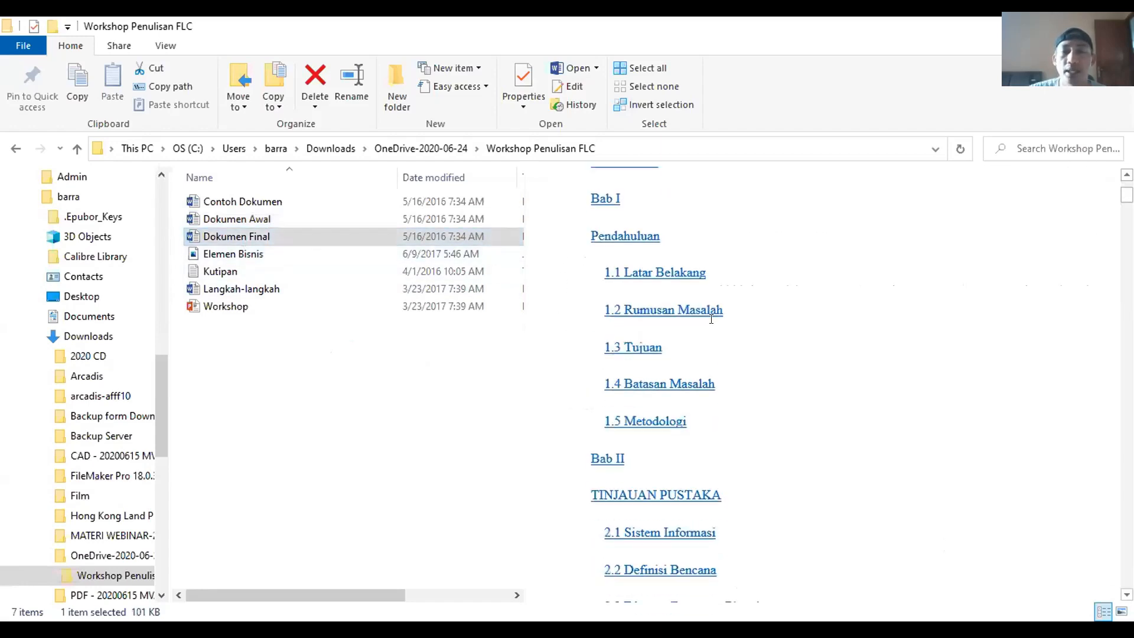
{"action": "scroll", "coordinate": [712, 319], "scroll_direction": "down", "scroll_amount": 10}
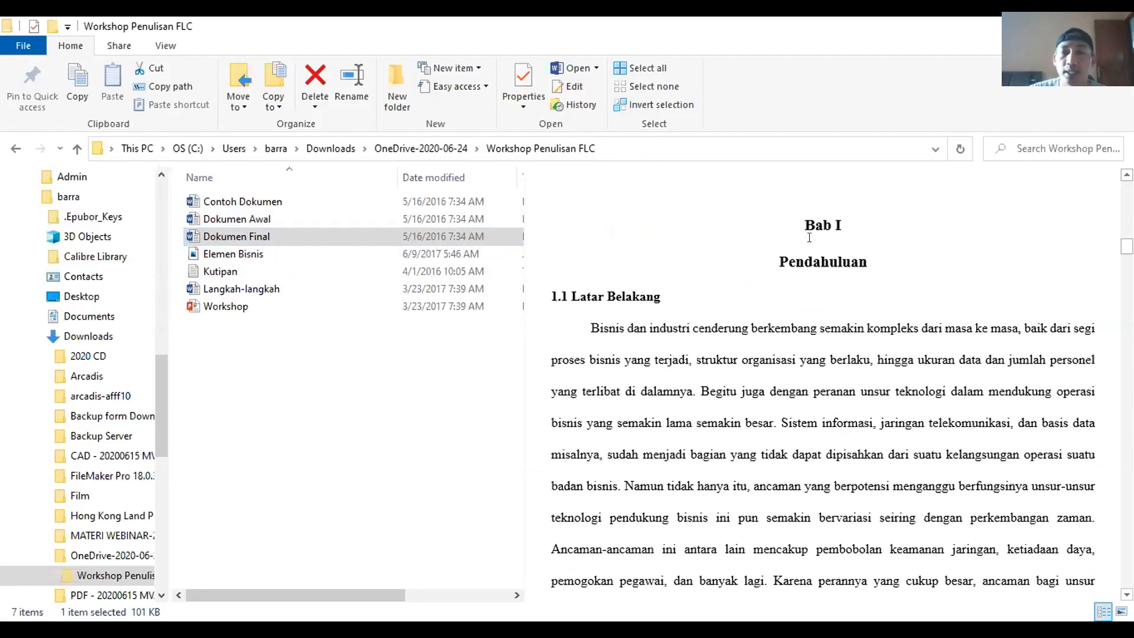
{"action": "scroll", "coordinate": [620, 343], "scroll_direction": "down", "scroll_amount": 8}
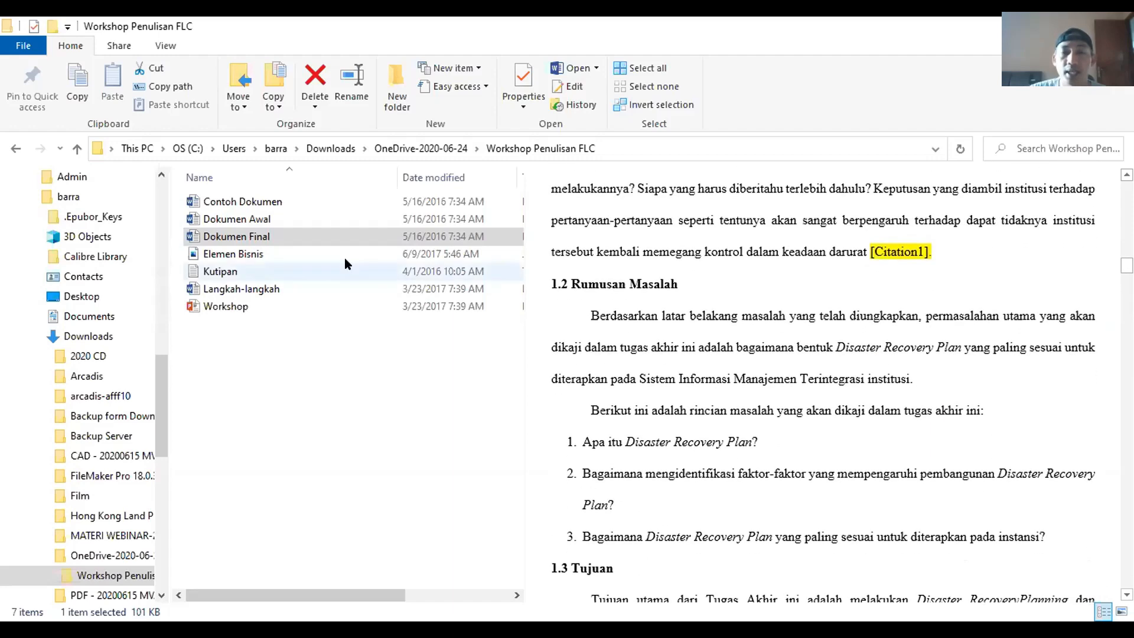
Step: Compare Dokumen Awal against Dokumen Final, then open the draft with the cursor in Pendahuluan
{"action": "left_click", "coordinate": [267, 220]}
{"action": "scroll", "coordinate": [726, 376], "scroll_direction": "down", "scroll_amount": 1}
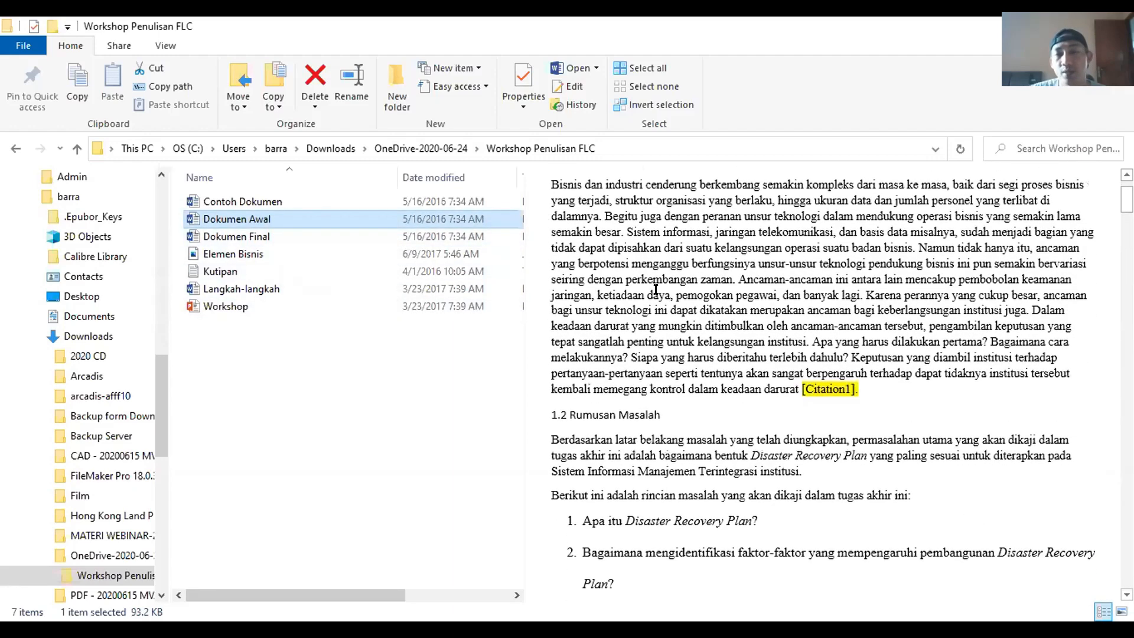
{"action": "left_click_drag", "start_coordinate": [626, 279], "coordinate": [765, 408]}
{"action": "scroll", "coordinate": [699, 378], "scroll_direction": "up", "scroll_amount": 2}
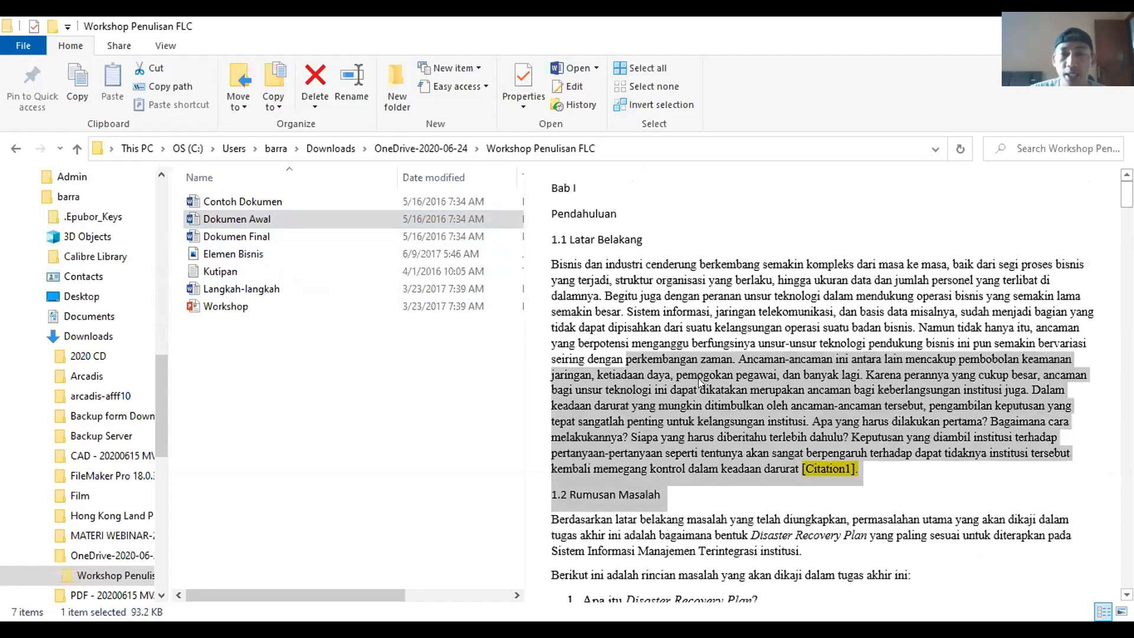
{"action": "left_click", "coordinate": [267, 236]}
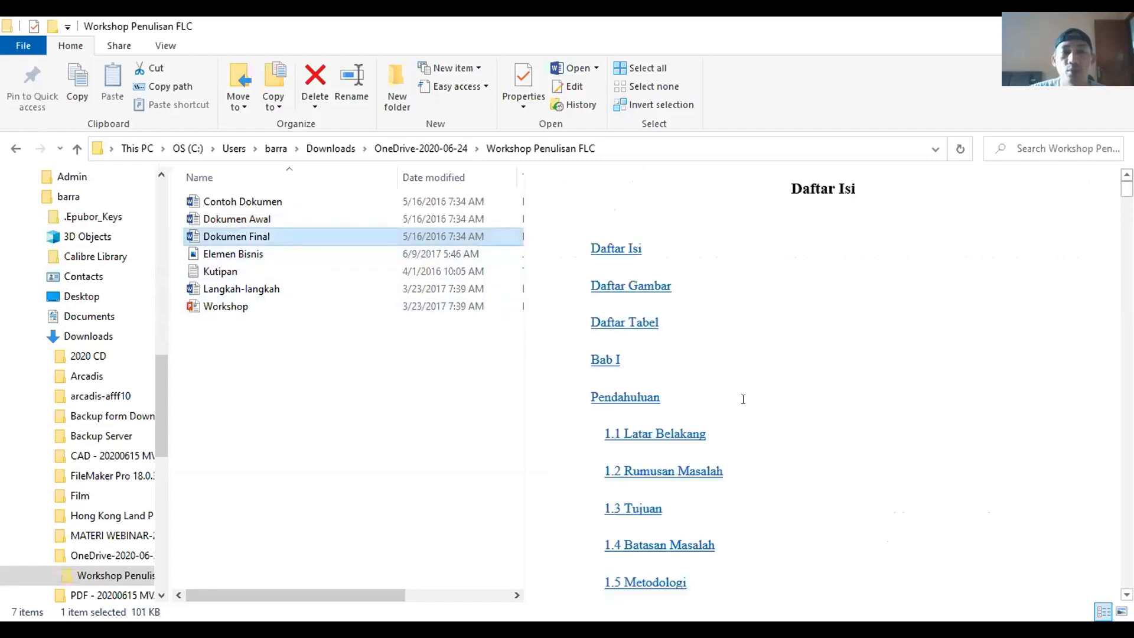
{"action": "scroll", "coordinate": [738, 402], "scroll_direction": "down", "scroll_amount": 10}
{"action": "scroll", "coordinate": [735, 411], "scroll_direction": "down", "scroll_amount": 10}
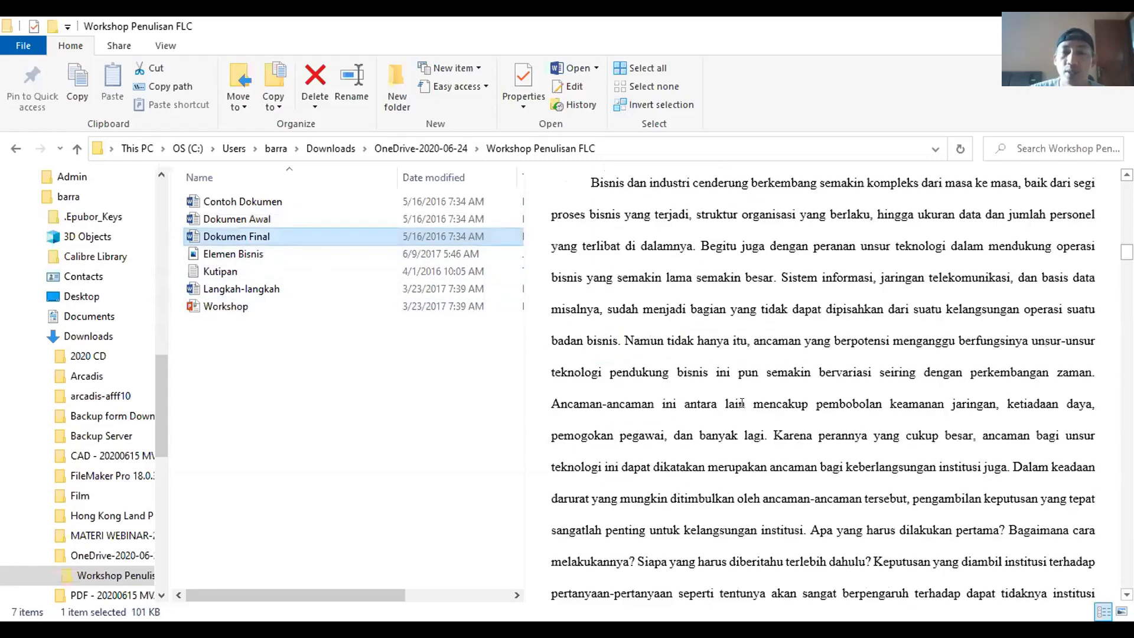
{"action": "scroll", "coordinate": [737, 402], "scroll_direction": "down", "scroll_amount": 4}
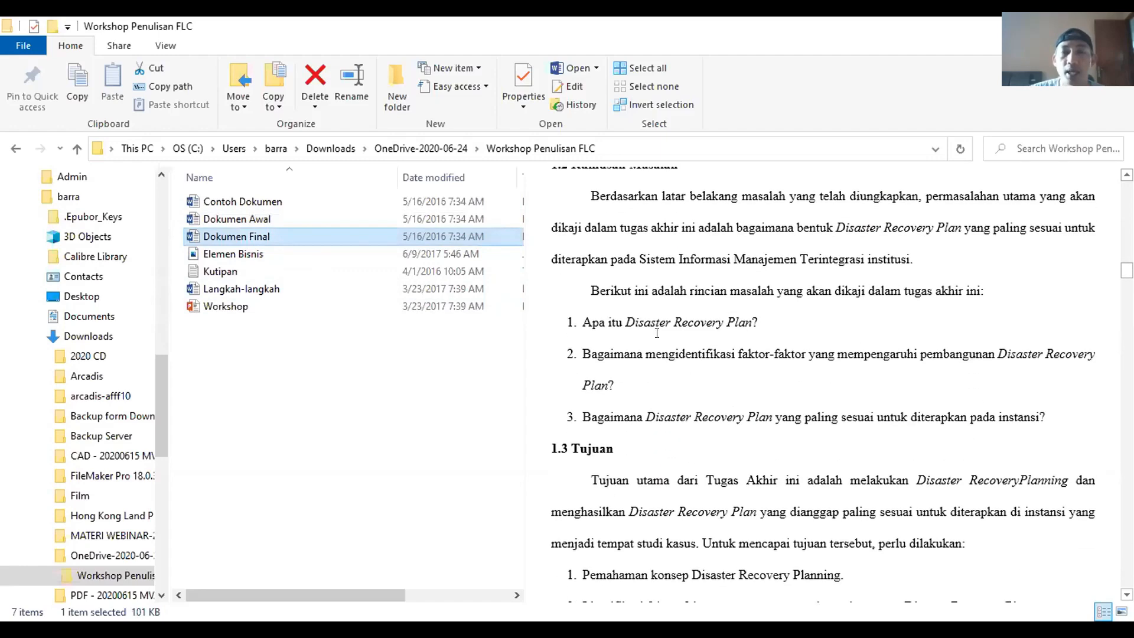
{"action": "scroll", "coordinate": [593, 244], "scroll_direction": "up", "scroll_amount": 2}
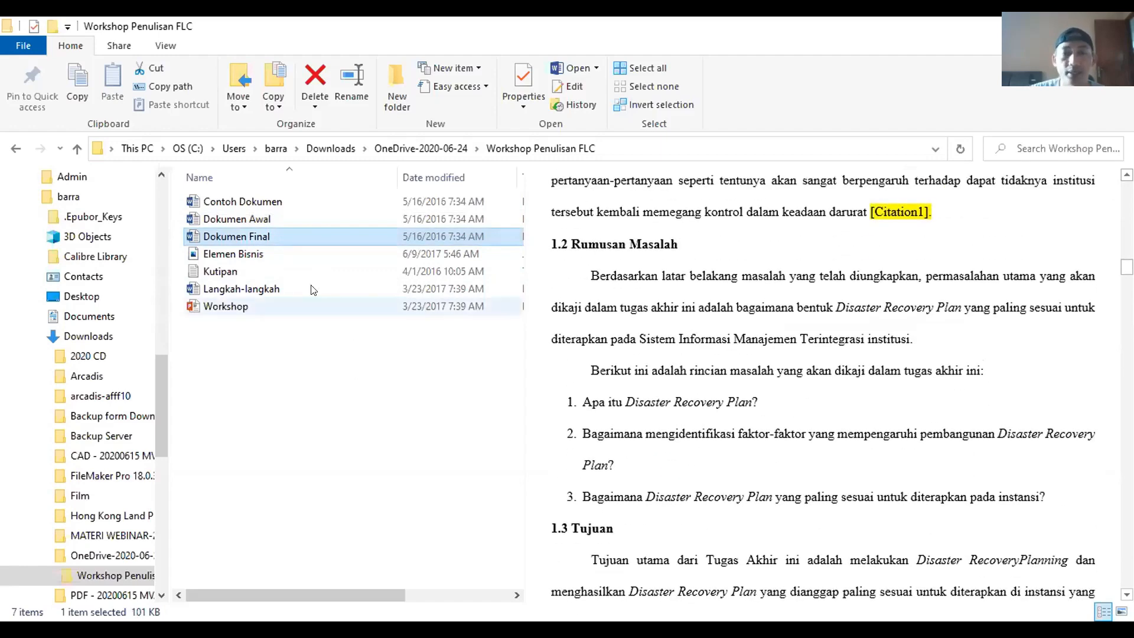
{"action": "left_click", "coordinate": [257, 223]}
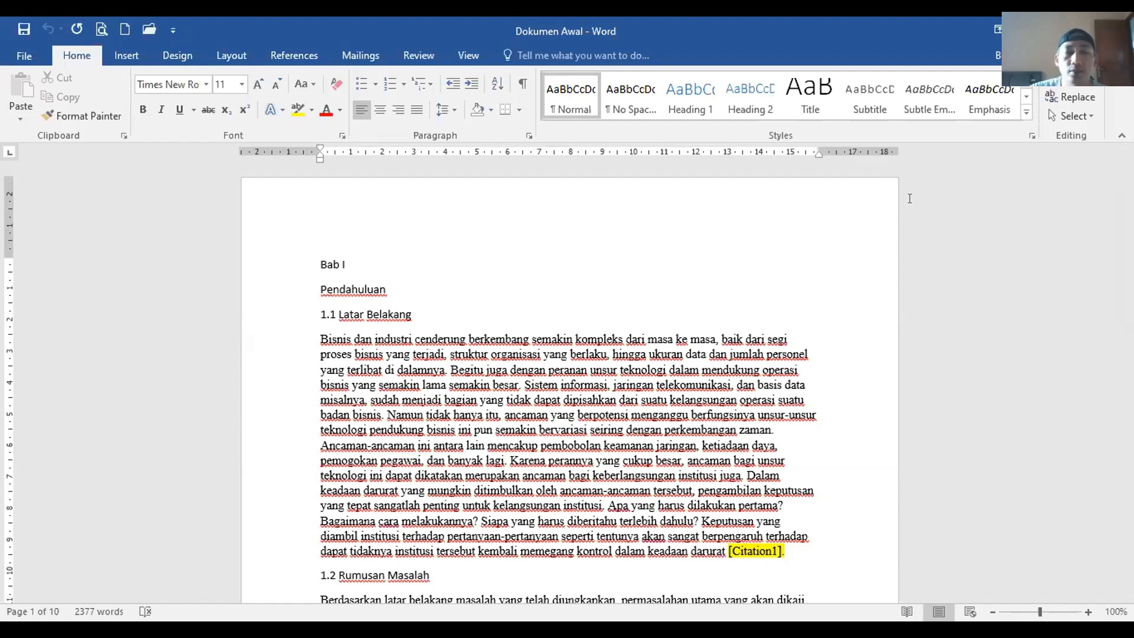
{"action": "left_click", "coordinate": [352, 290]}
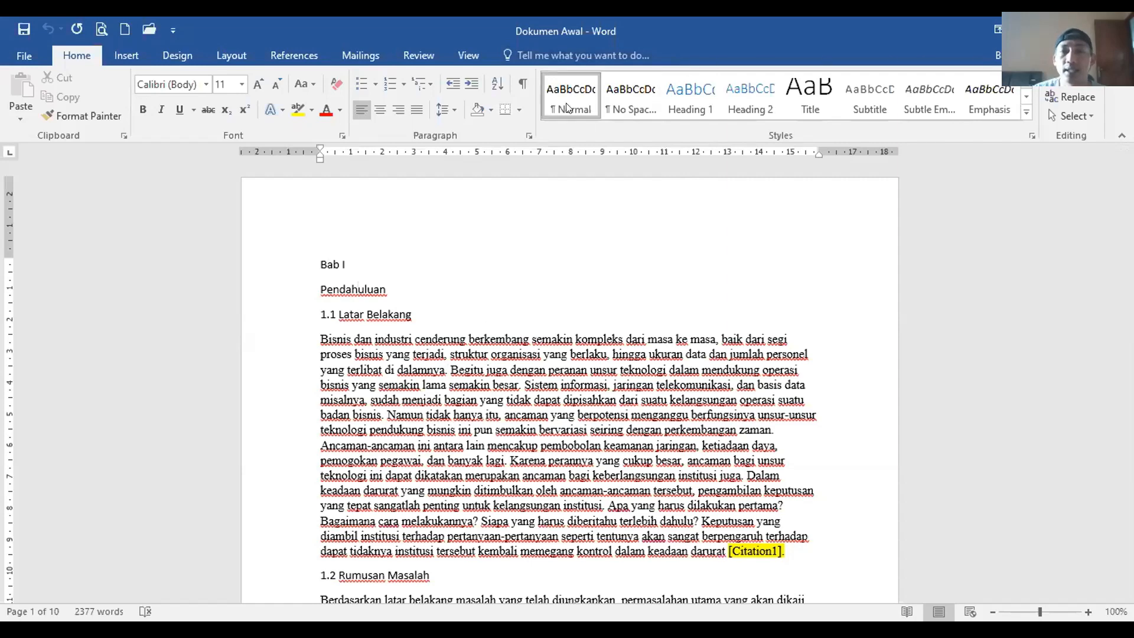
{"action": "left_click", "coordinate": [1026, 114]}
{"action": "key", "text": "Escape"}
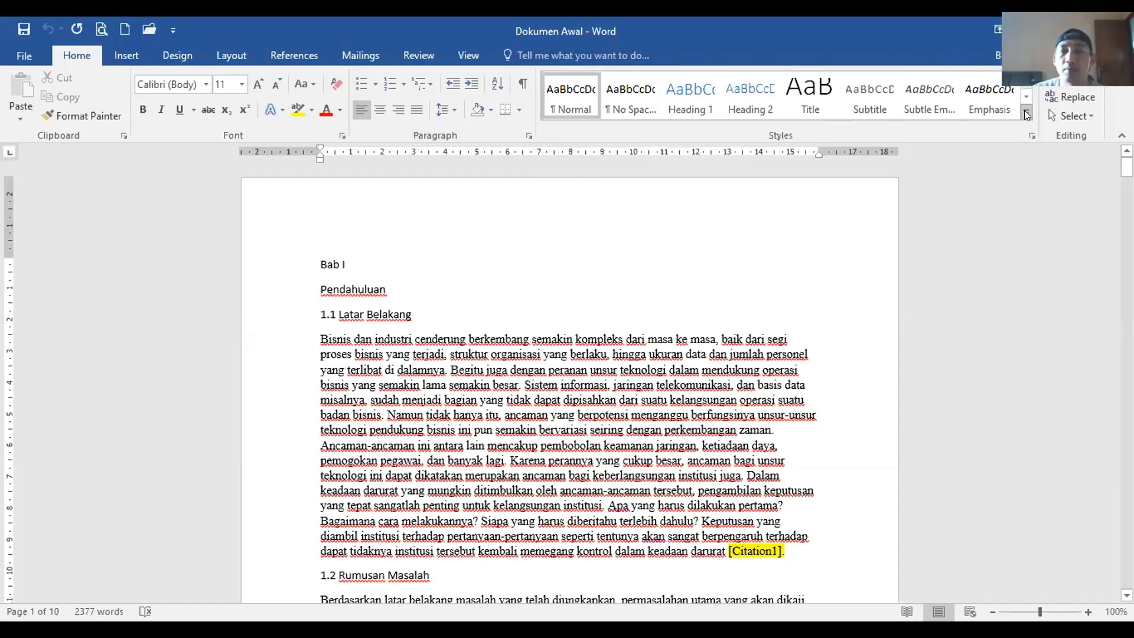
{"action": "left_click", "coordinate": [1026, 114]}
{"action": "left_click", "coordinate": [920, 44]}
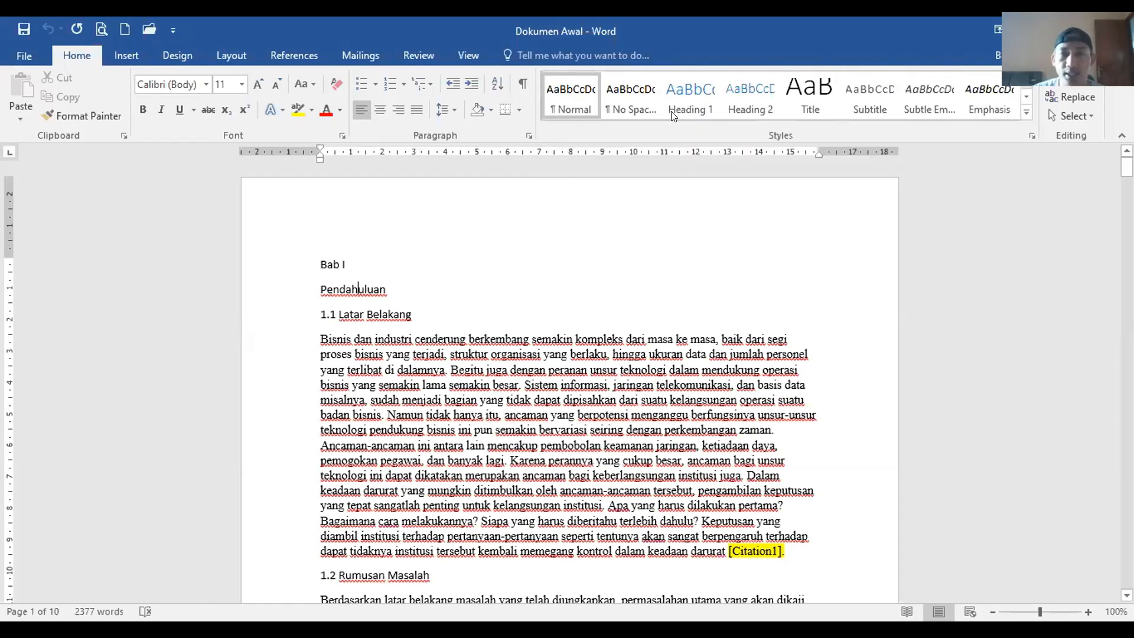
{"action": "left_click", "coordinate": [628, 109]}
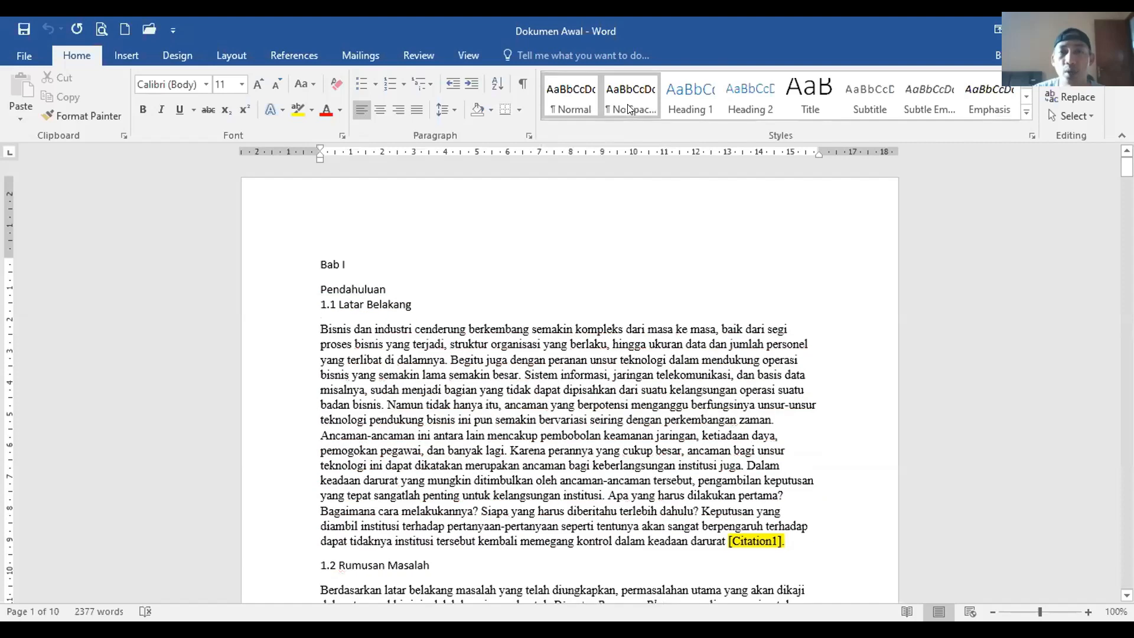
{"action": "left_click", "coordinate": [680, 101]}
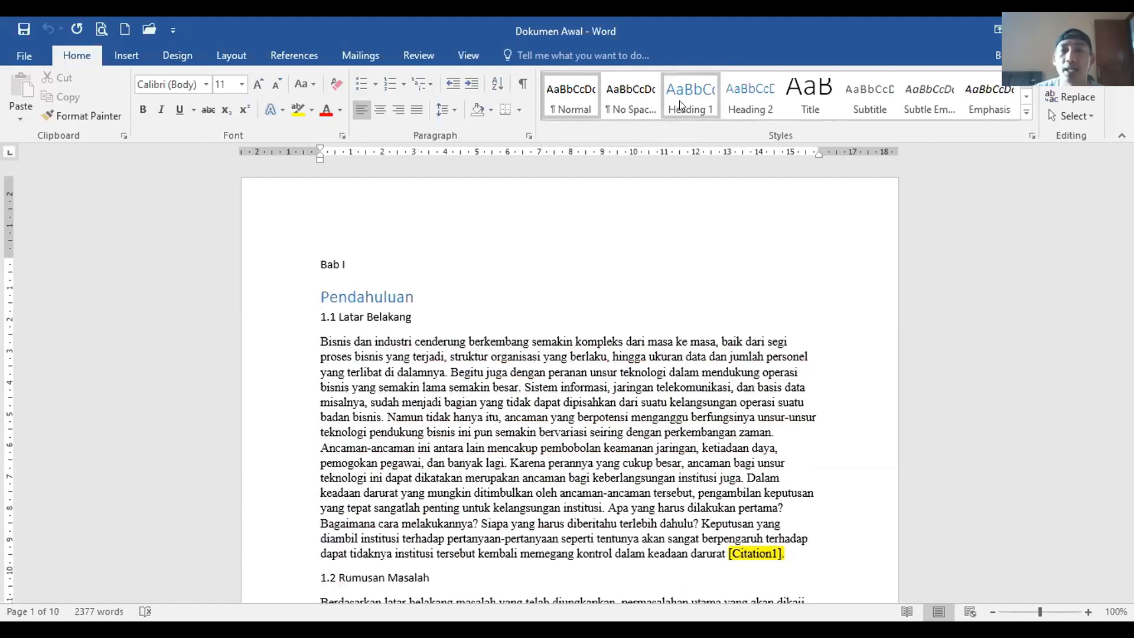
{"action": "left_click", "coordinate": [990, 93]}
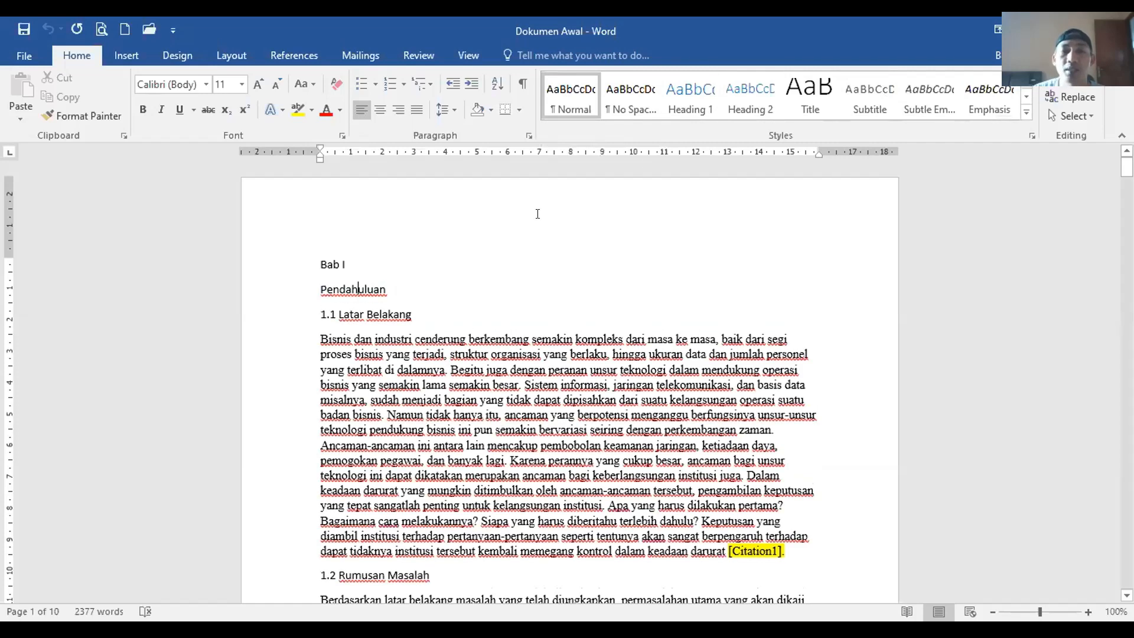
{"action": "left_click", "coordinate": [350, 260]}
{"action": "left_click", "coordinate": [325, 263]}
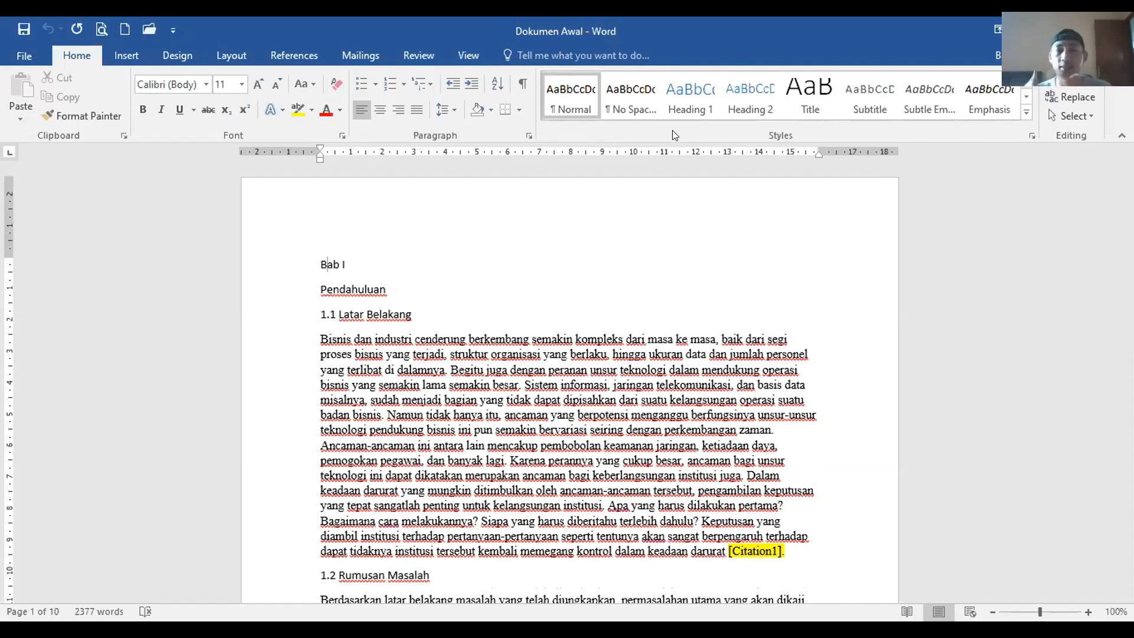
{"action": "left_click", "coordinate": [688, 106]}
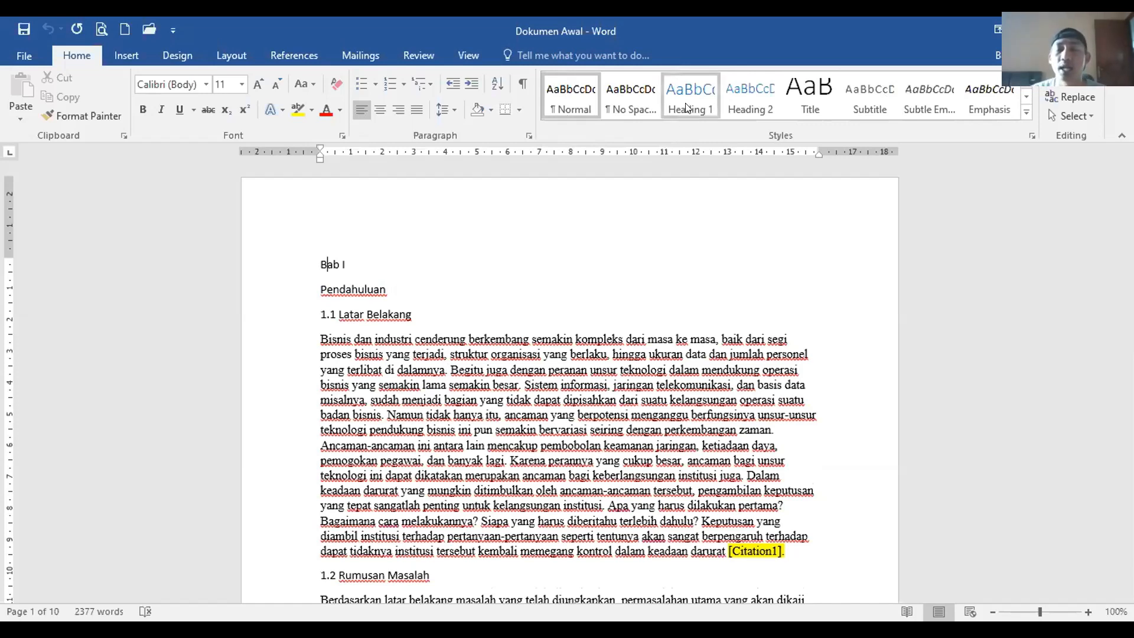
{"action": "left_click", "coordinate": [750, 98]}
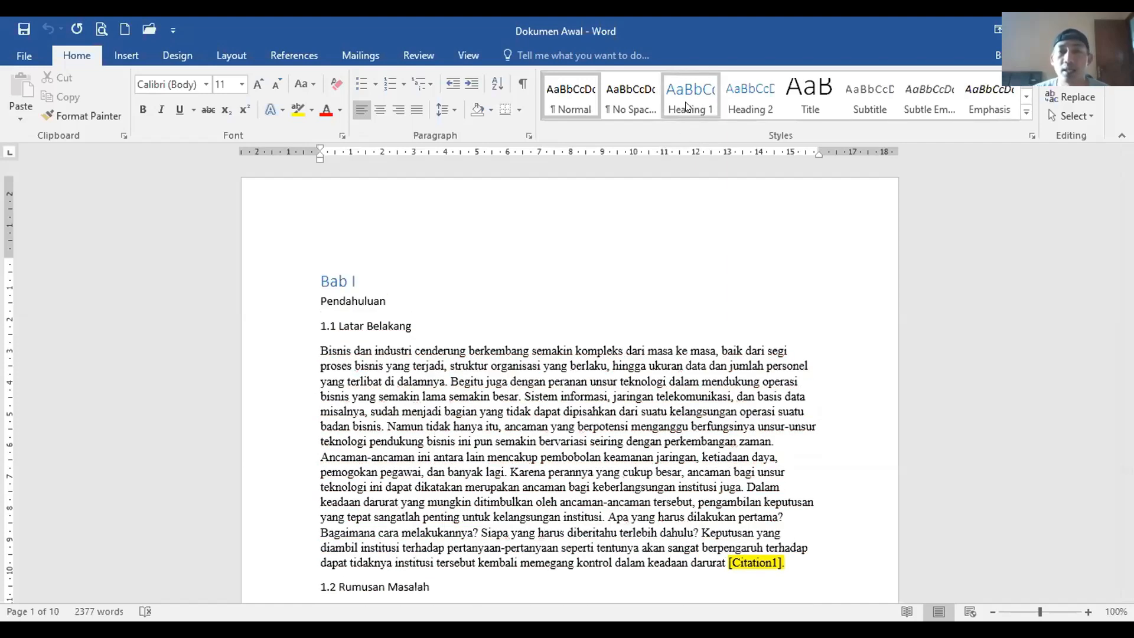
Step: Open Modify Style for Heading 1 and set its font colour to Automatic
{"action": "right_click", "coordinate": [687, 106]}
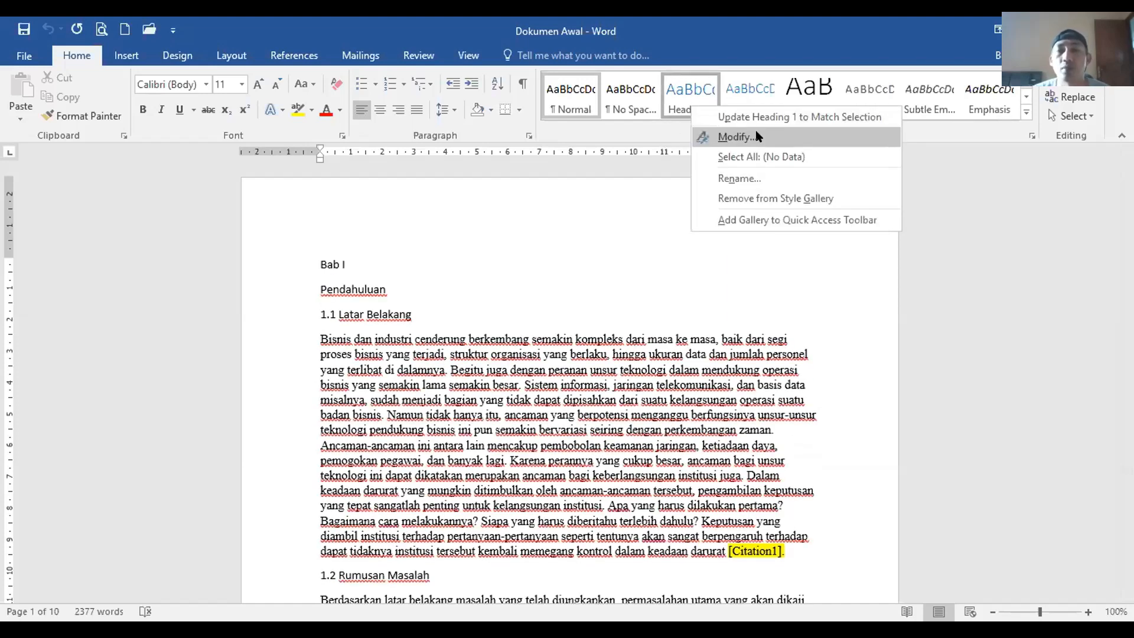
{"action": "left_click", "coordinate": [738, 137]}
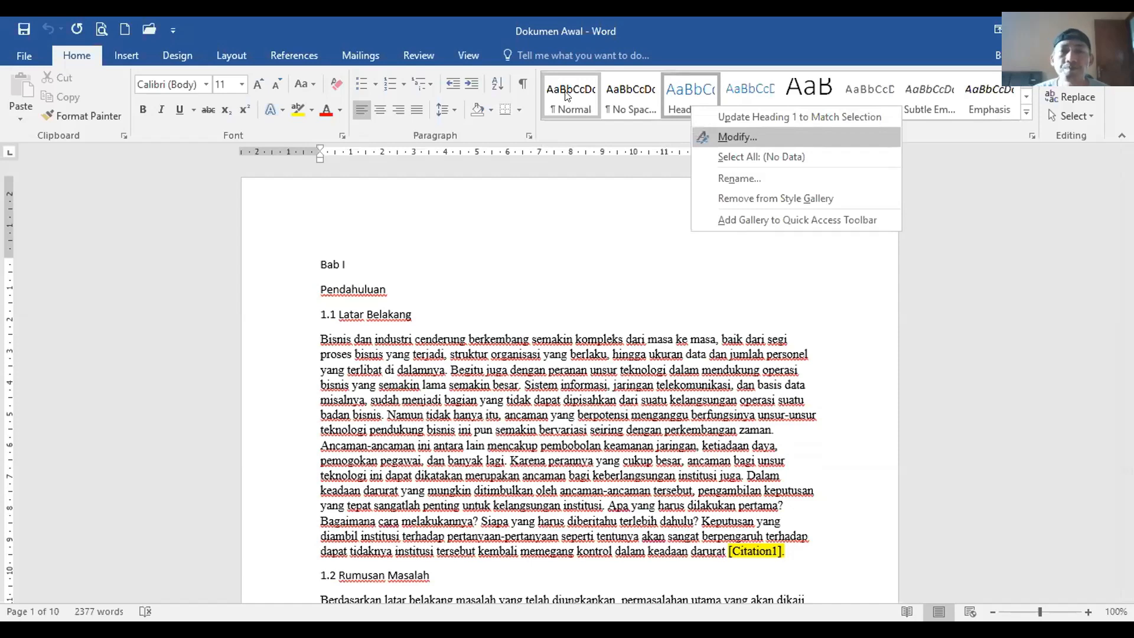
{"action": "left_click_drag", "start_coordinate": [570, 94], "coordinate": [708, 142]}
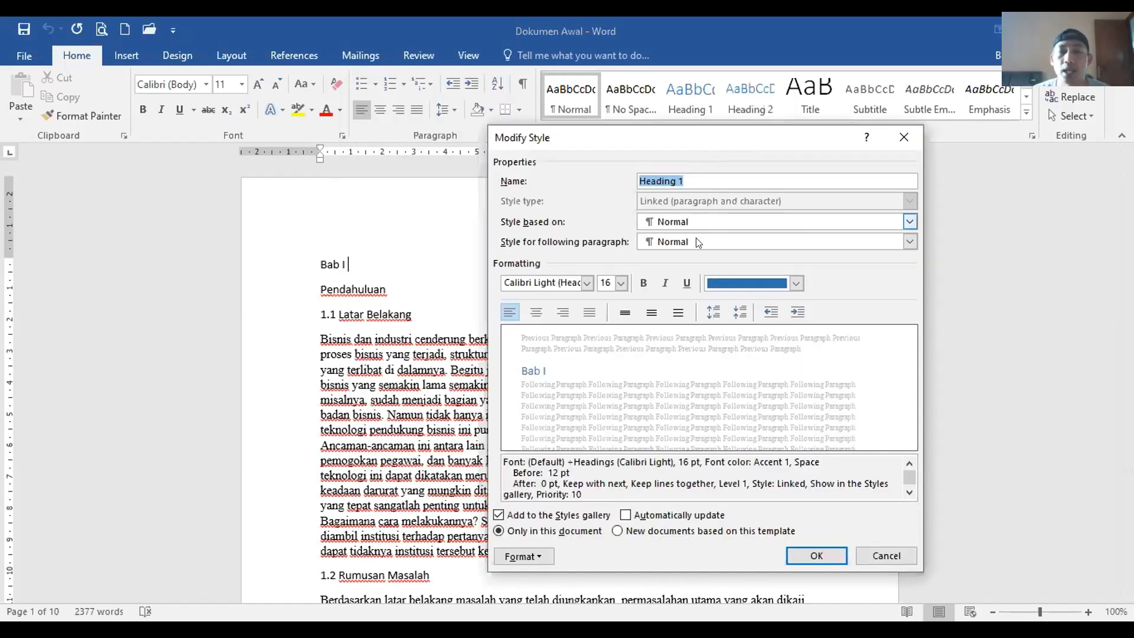
{"action": "left_click", "coordinate": [794, 285]}
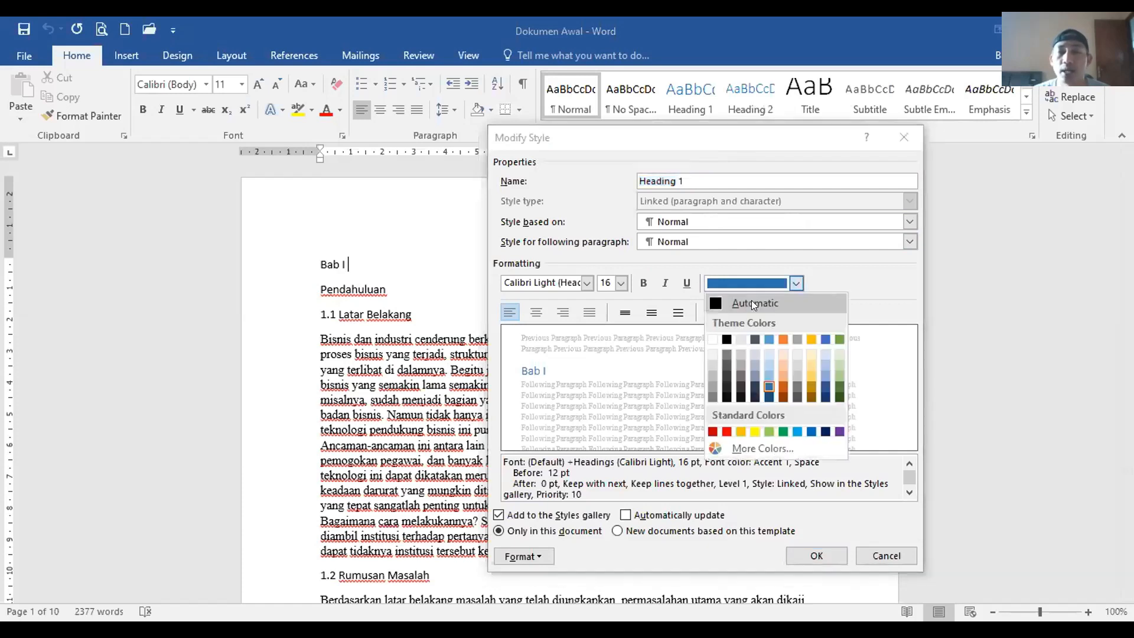
{"action": "left_click", "coordinate": [751, 301]}
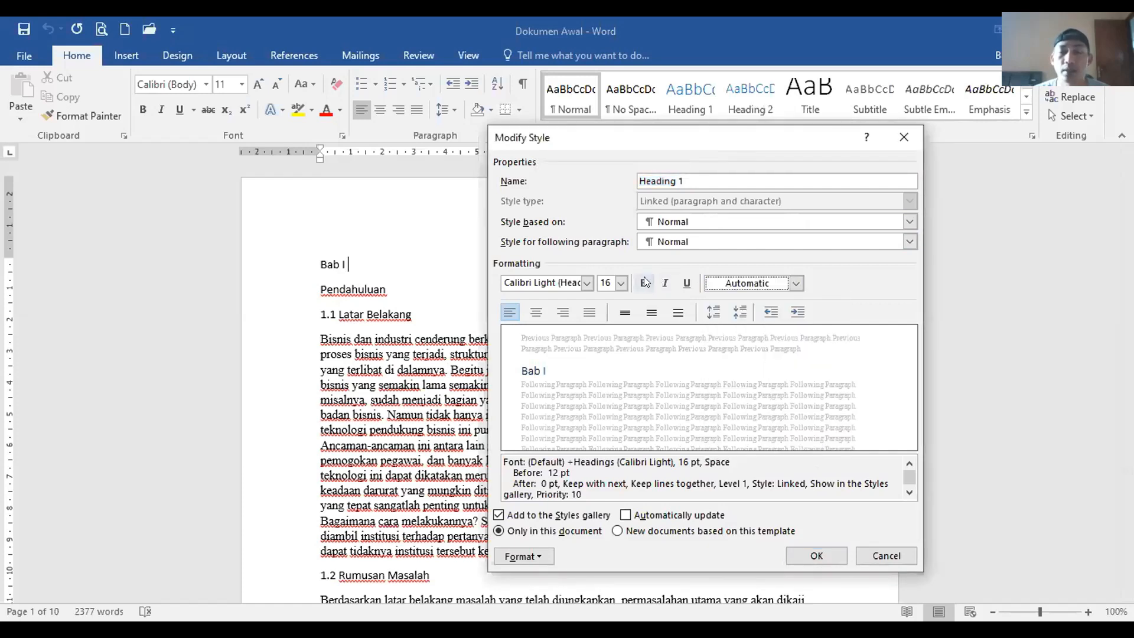
Step: Make Heading 1 bold Times New Roman at 14 pt
{"action": "left_click", "coordinate": [644, 283]}
{"action": "left_click", "coordinate": [587, 282]}
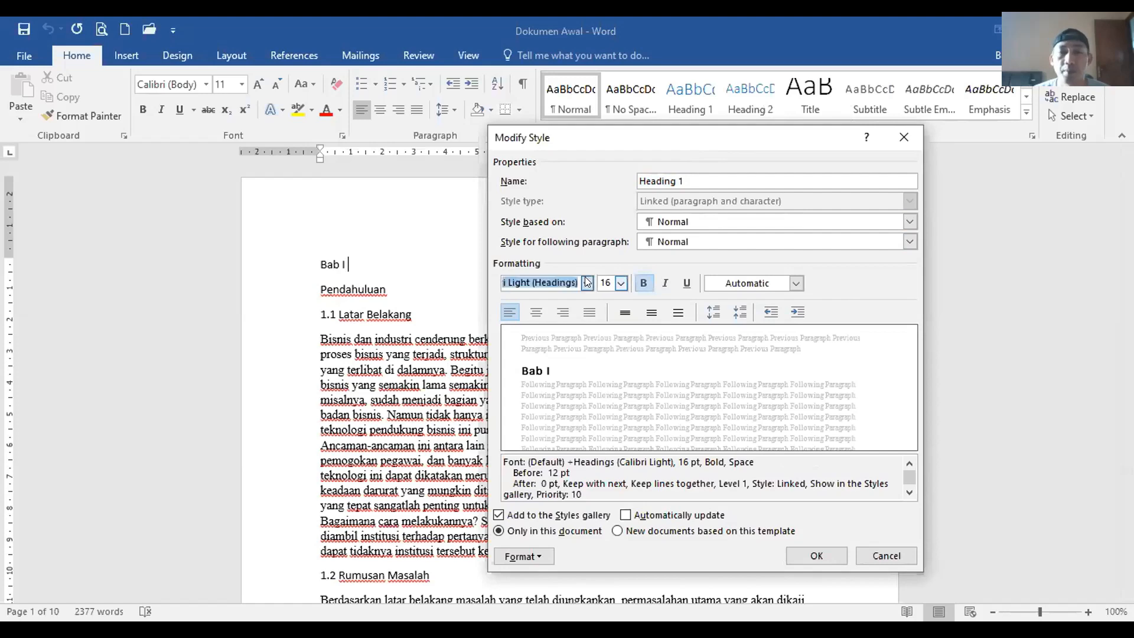
{"action": "type", "text": "t"}
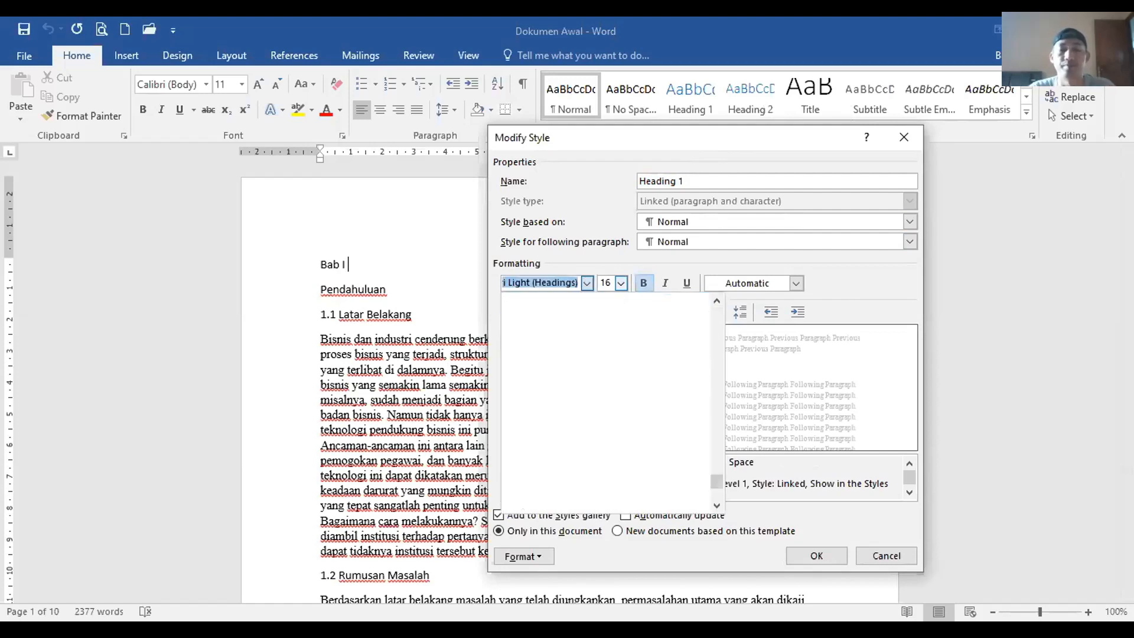
{"action": "type", "text": "imes New Roman"}
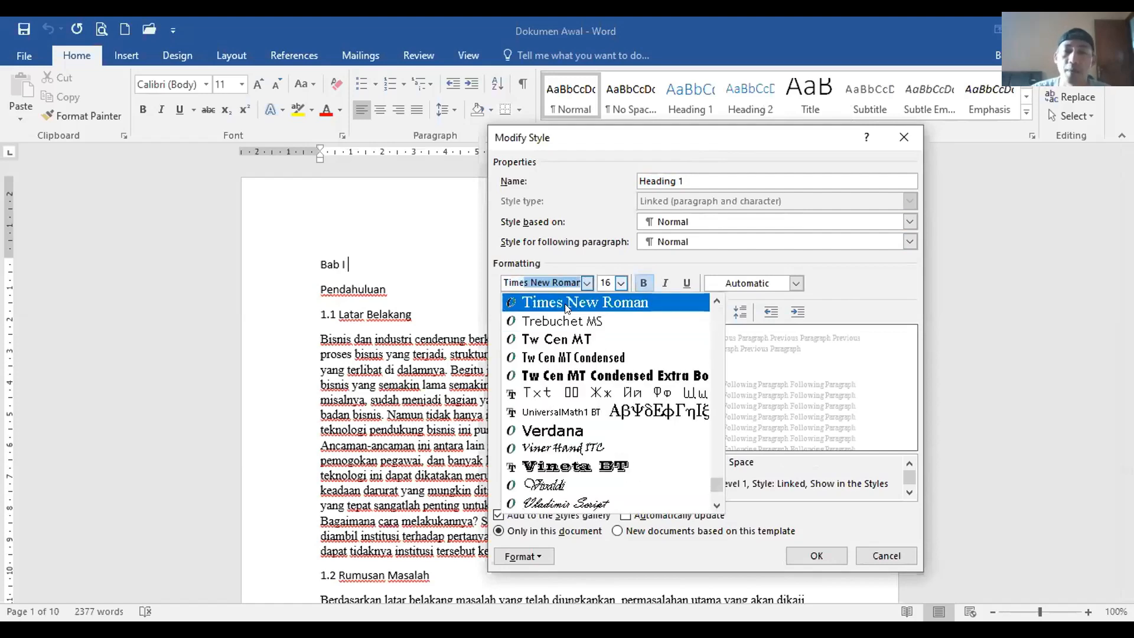
{"action": "left_click", "coordinate": [565, 304]}
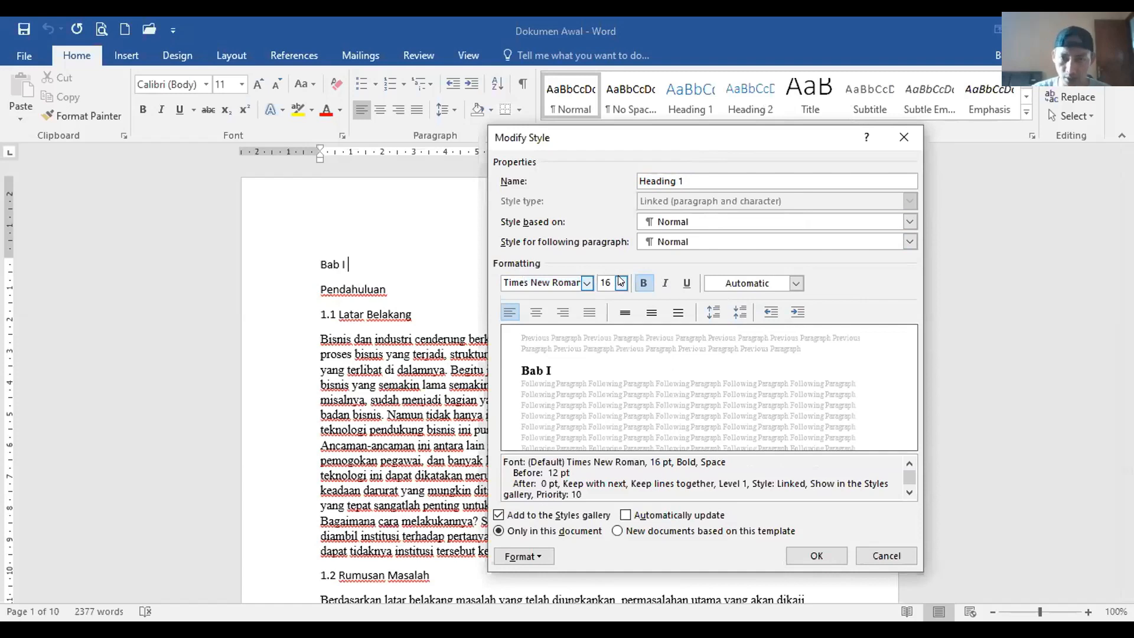
{"action": "left_click", "coordinate": [621, 283]}
{"action": "left_click", "coordinate": [603, 353]}
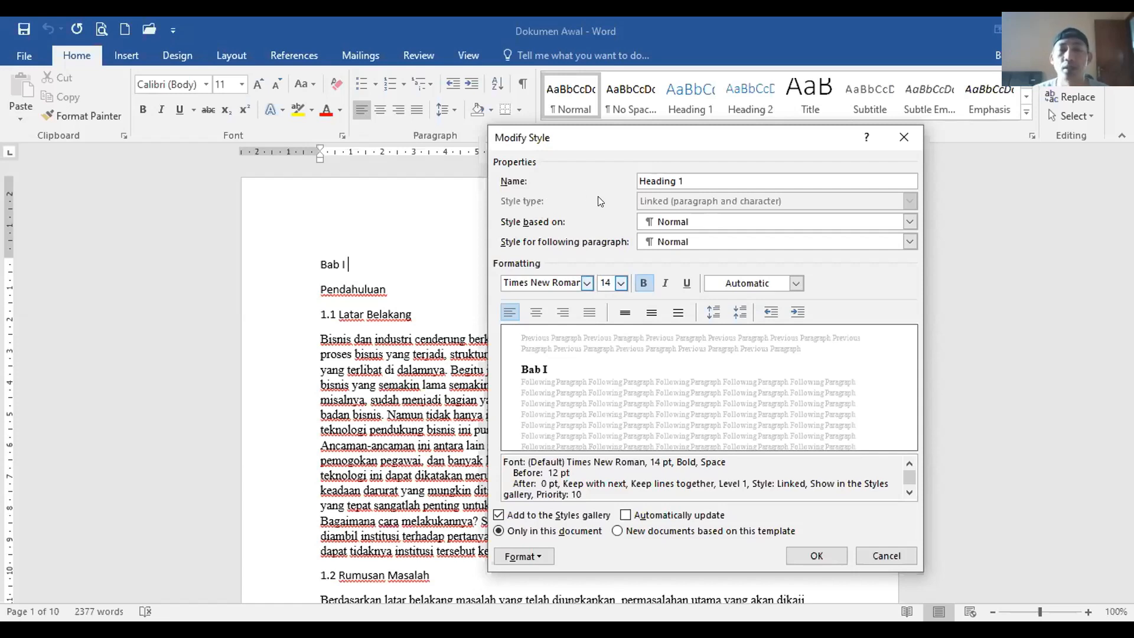
Step: Centre the Heading 1 text and bring up the style's Format menu
{"action": "left_click_drag", "start_coordinate": [577, 142], "coordinate": [571, 137]}
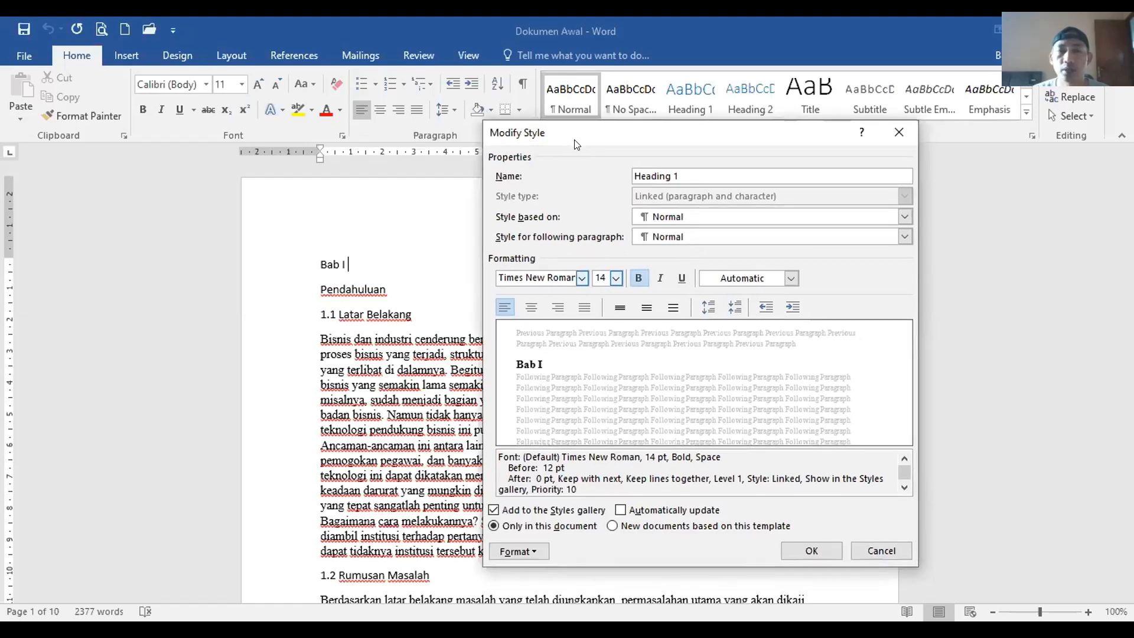
{"action": "left_click", "coordinate": [791, 281]}
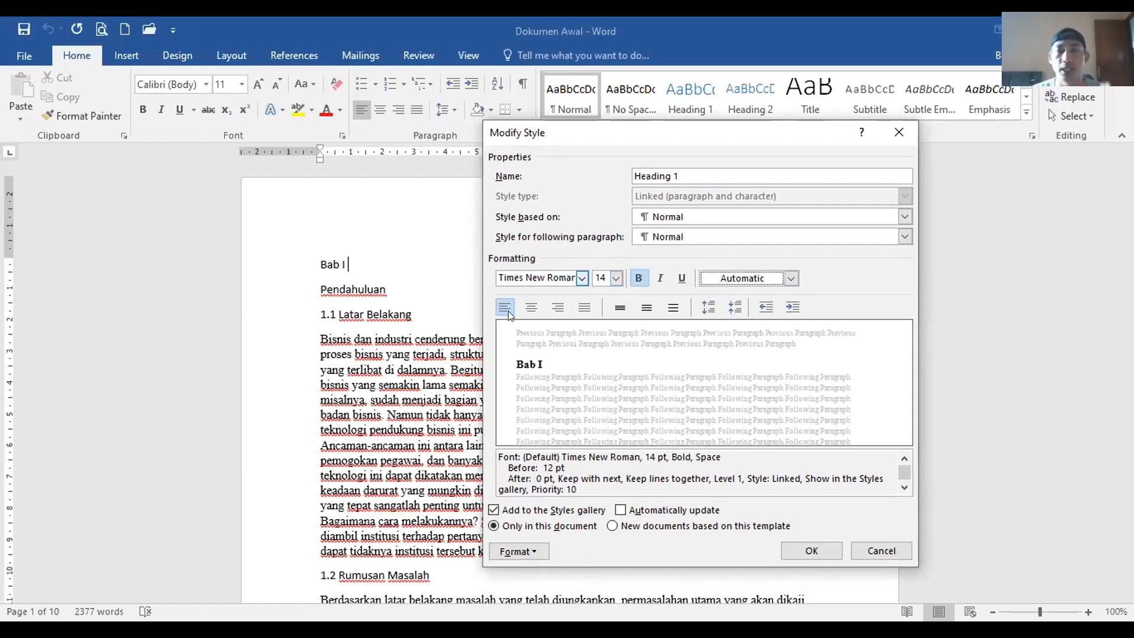
{"action": "left_click", "coordinate": [531, 307]}
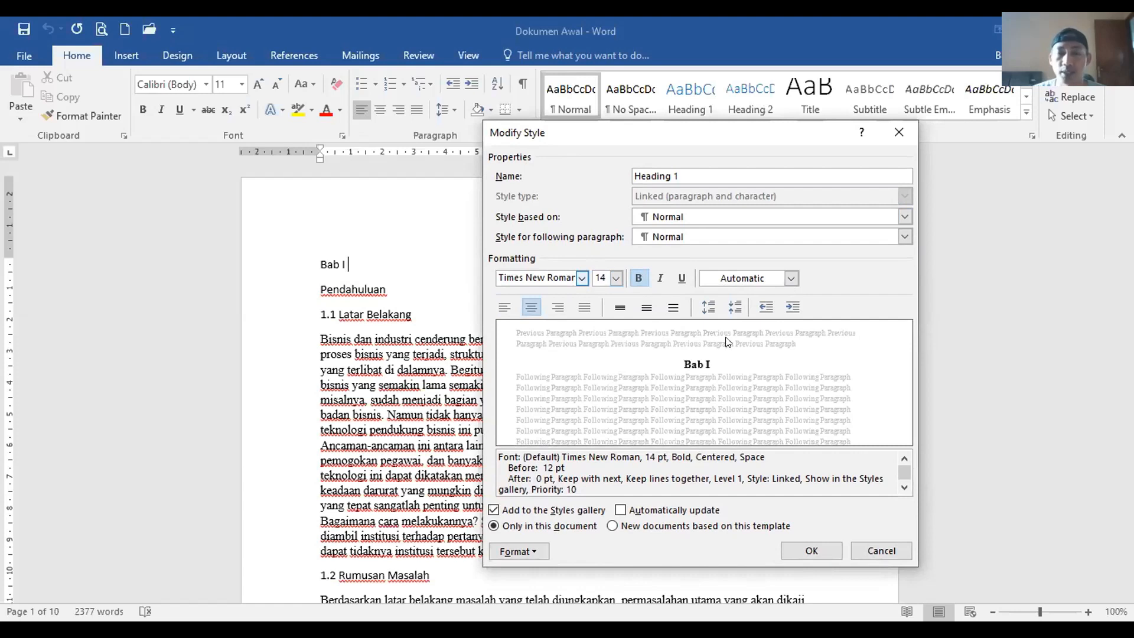
{"action": "left_click", "coordinate": [519, 550]}
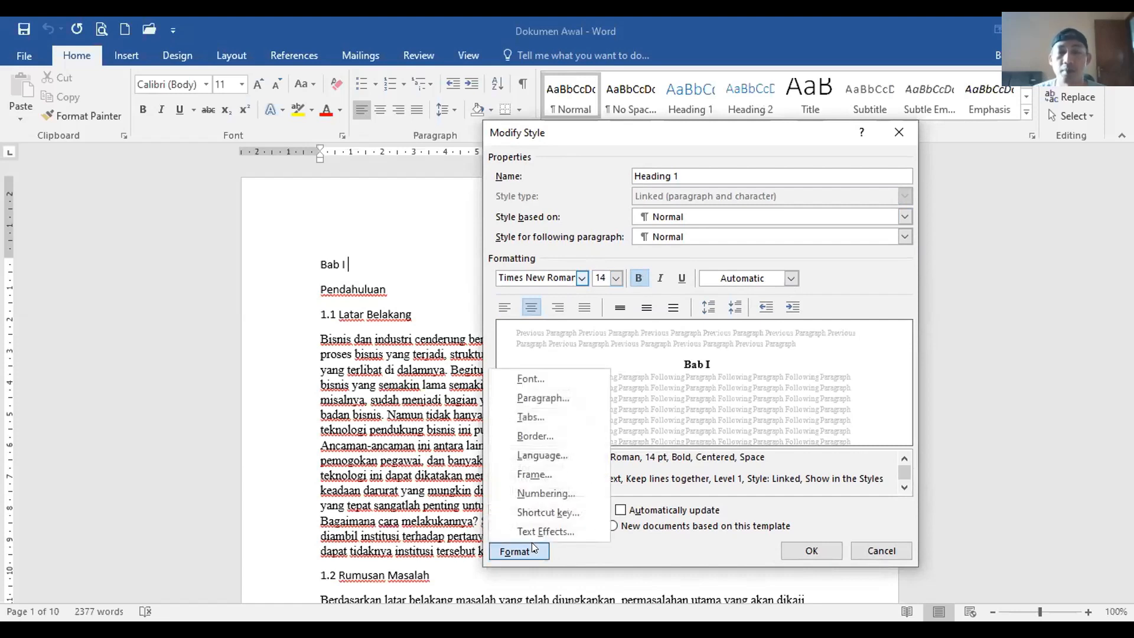
Step: Give Heading 1 paragraphs 0 pt spacing before and Double line spacing
{"action": "left_click", "coordinate": [546, 398]}
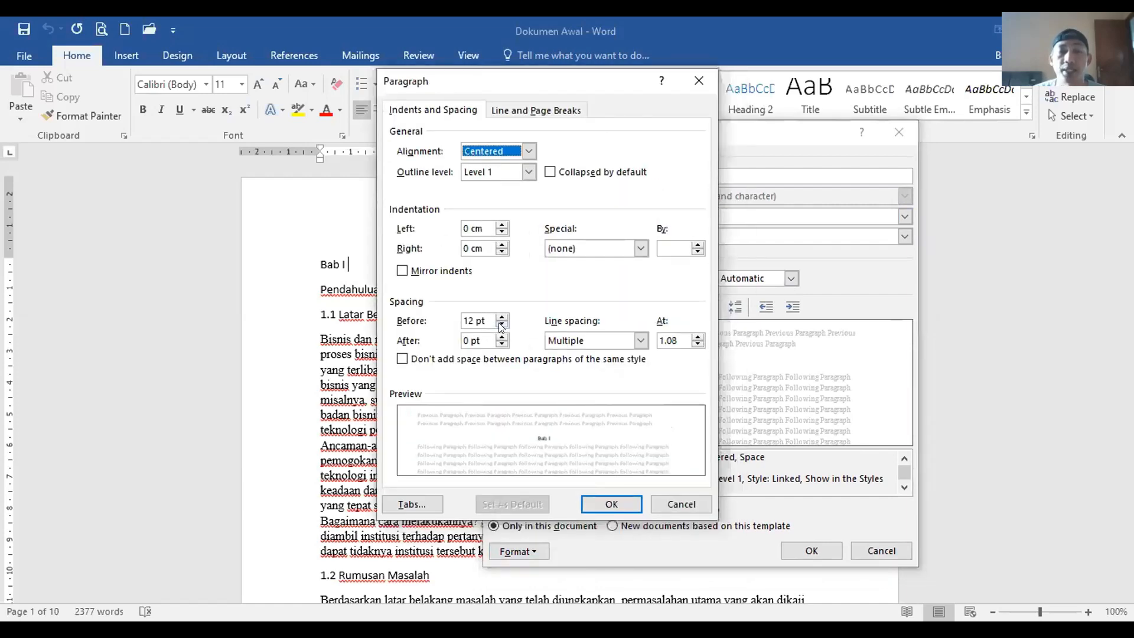
{"action": "left_click_drag", "start_coordinate": [489, 320], "coordinate": [428, 317]}
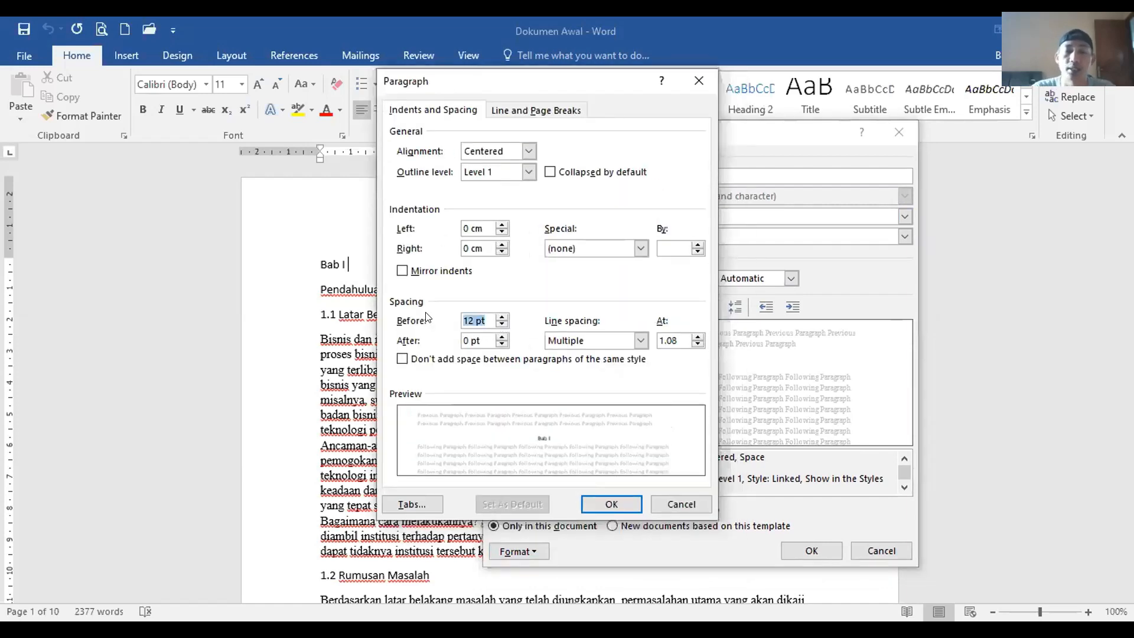
{"action": "type", "text": "0"}
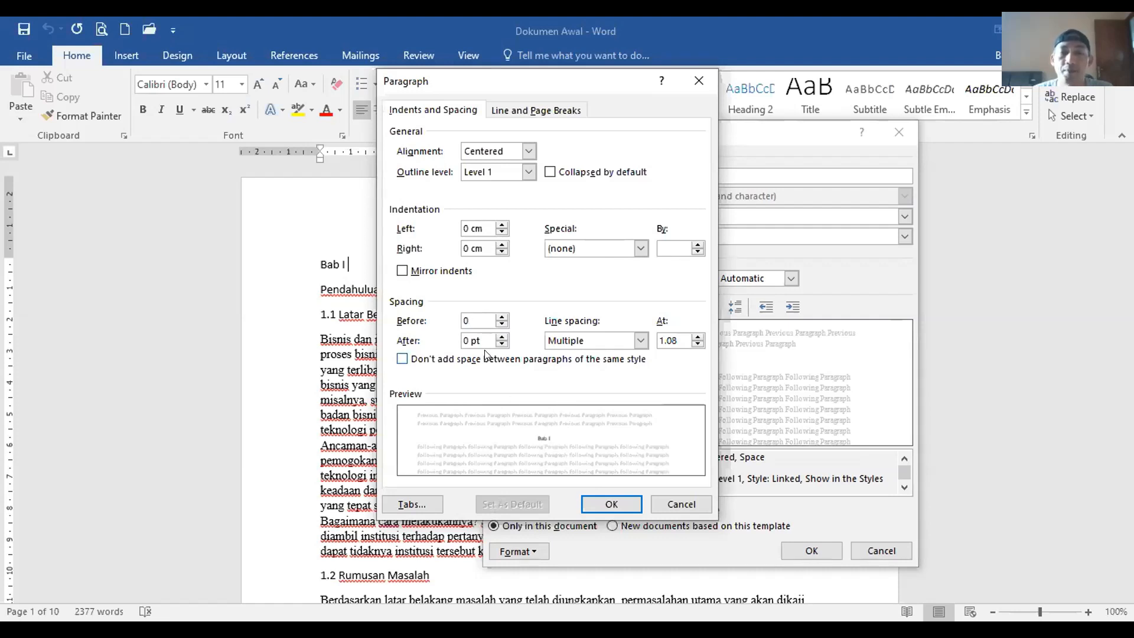
{"action": "key", "text": "Tab"}
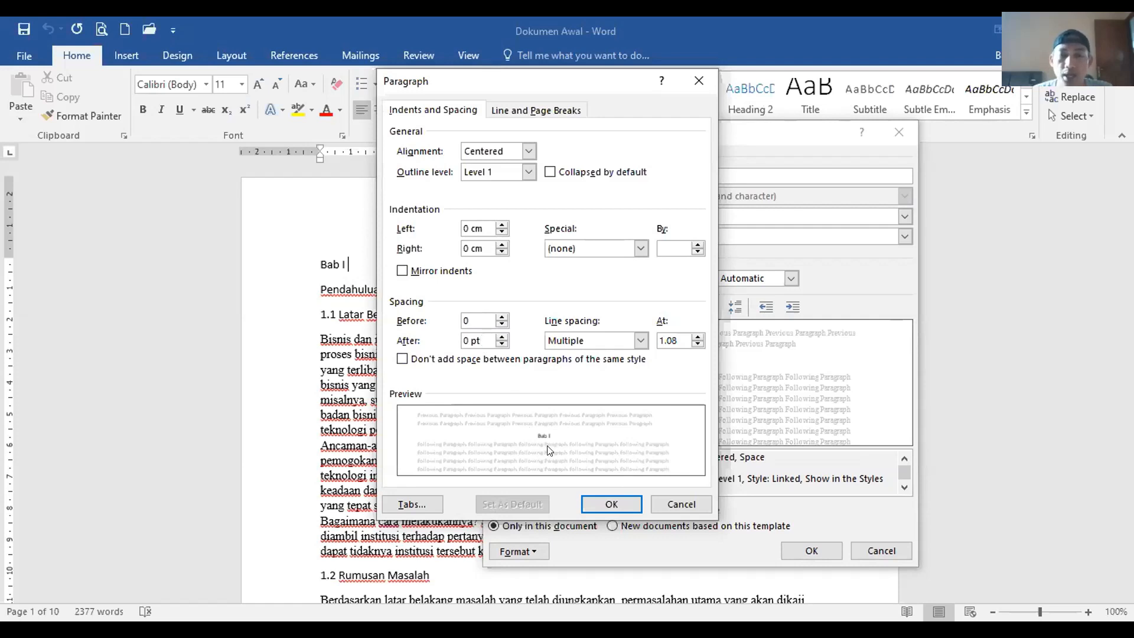
{"action": "left_click", "coordinate": [474, 321]}
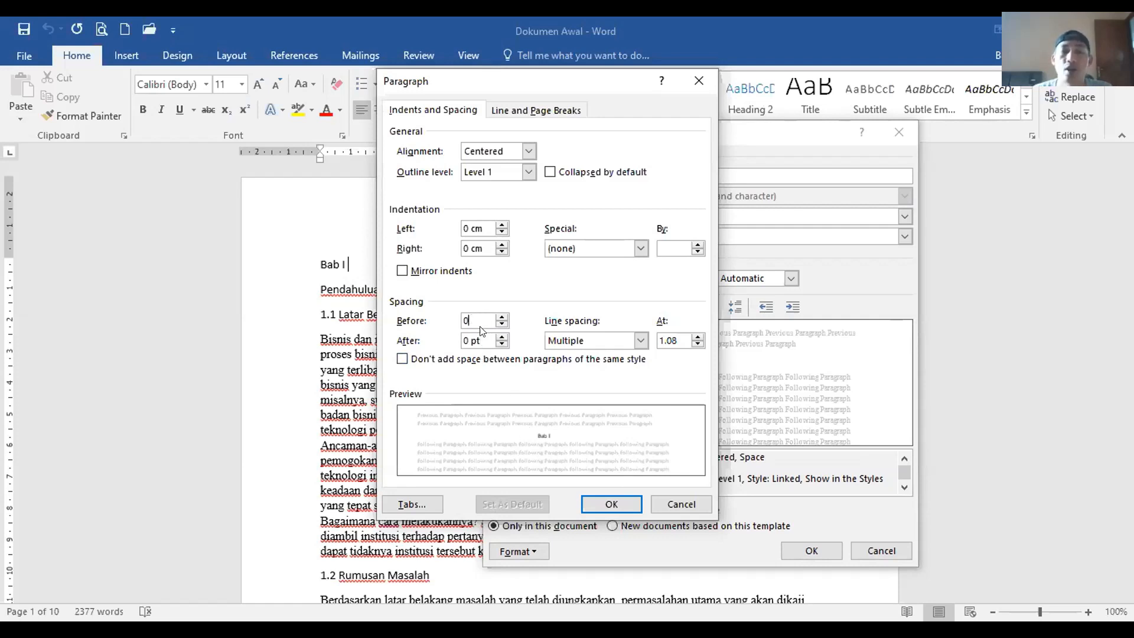
{"action": "left_click", "coordinate": [639, 341]}
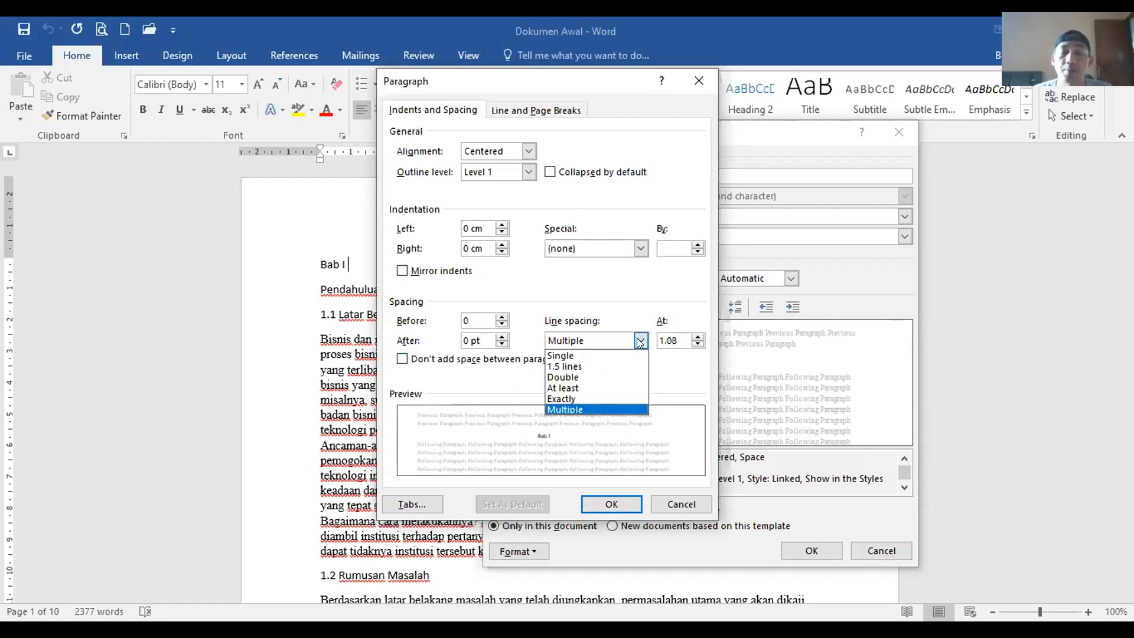
{"action": "left_click", "coordinate": [604, 371]}
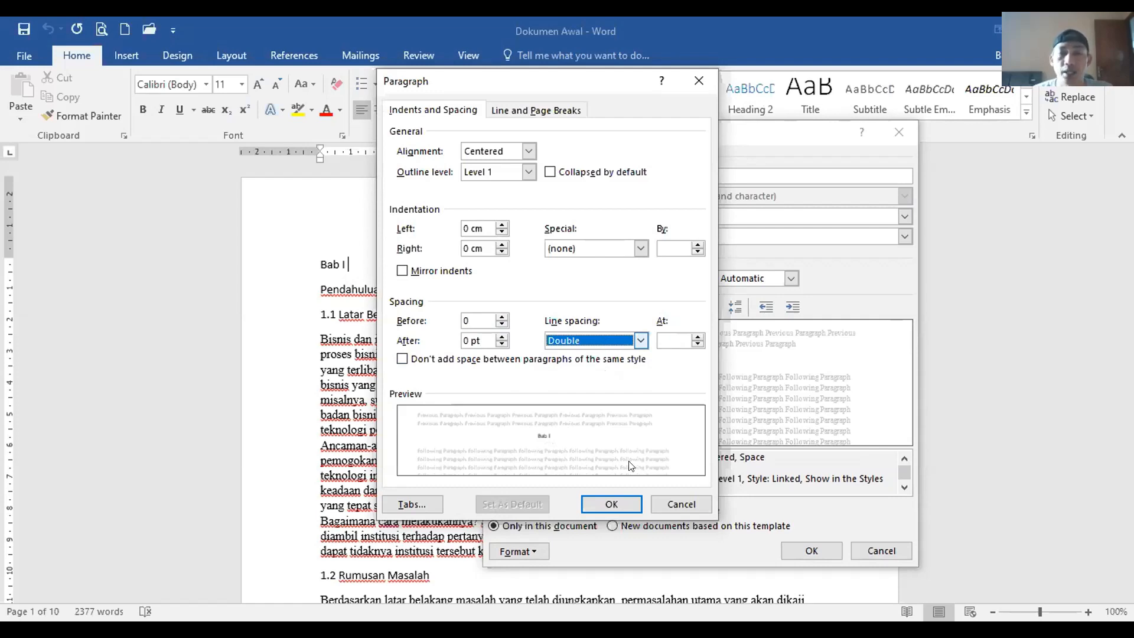
{"action": "left_click", "coordinate": [612, 502]}
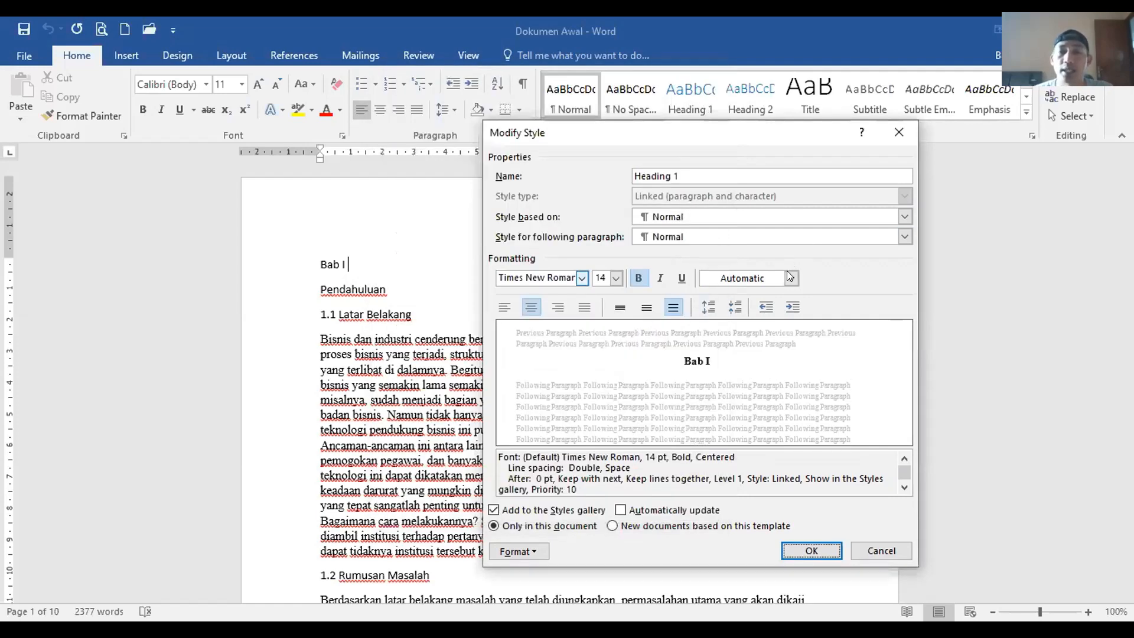
{"action": "left_click", "coordinate": [791, 276]}
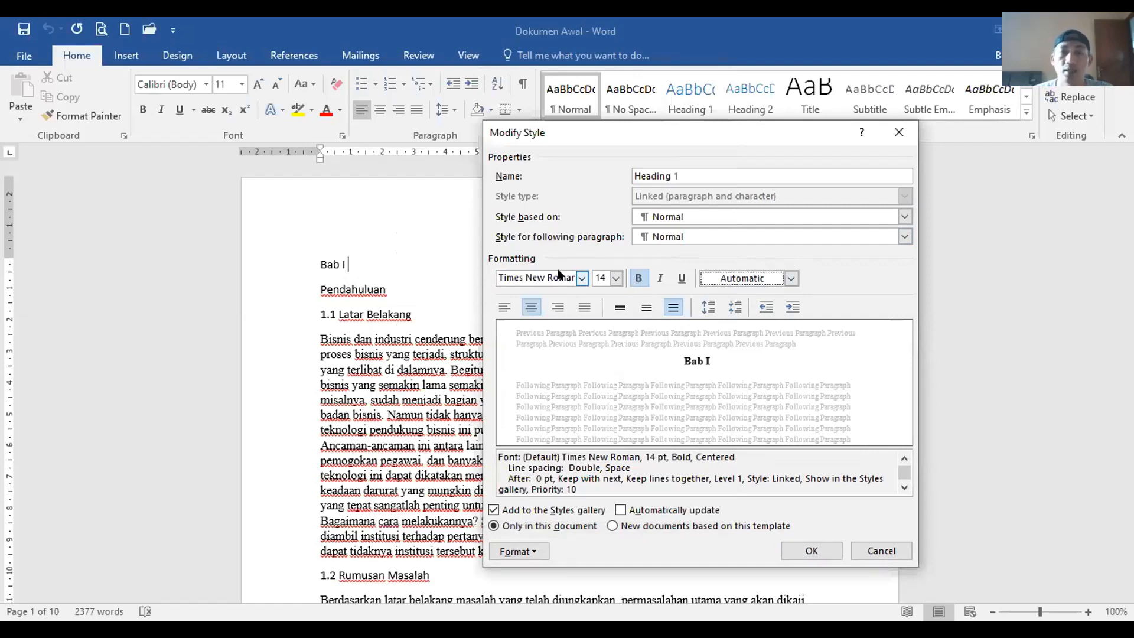
{"action": "left_click", "coordinate": [532, 303]}
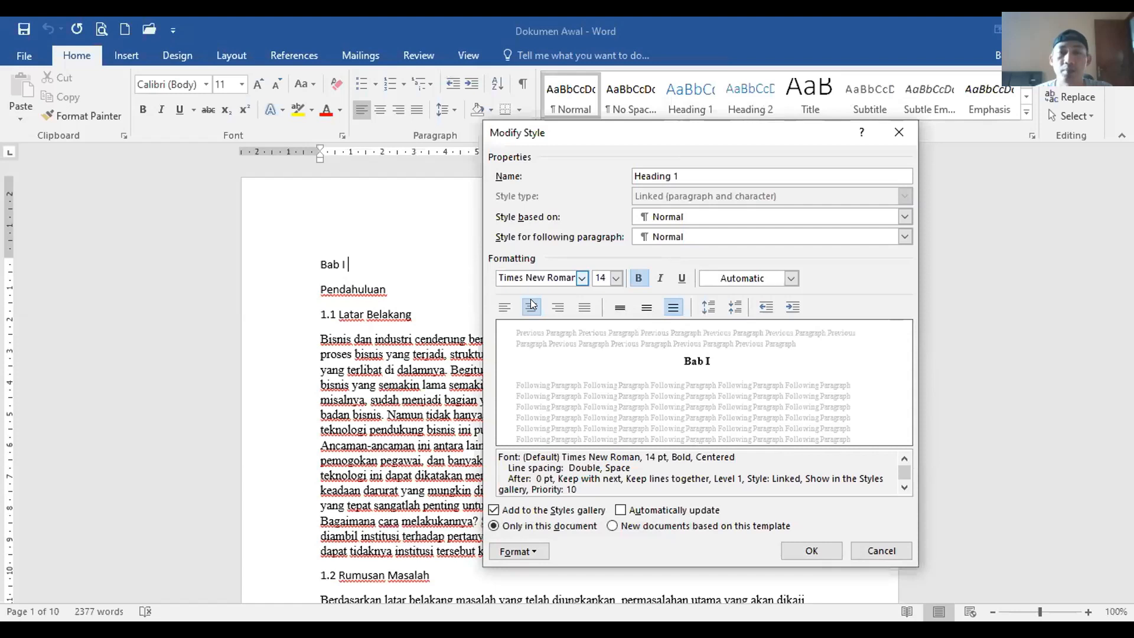
{"action": "left_click", "coordinate": [532, 305]}
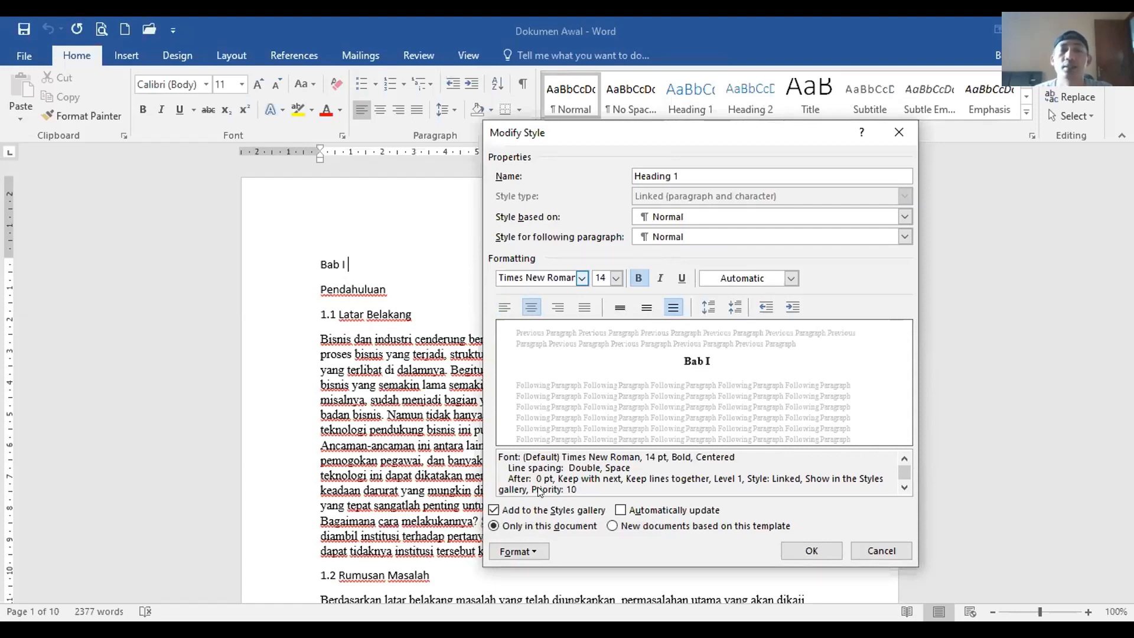
{"action": "left_click", "coordinate": [535, 548]}
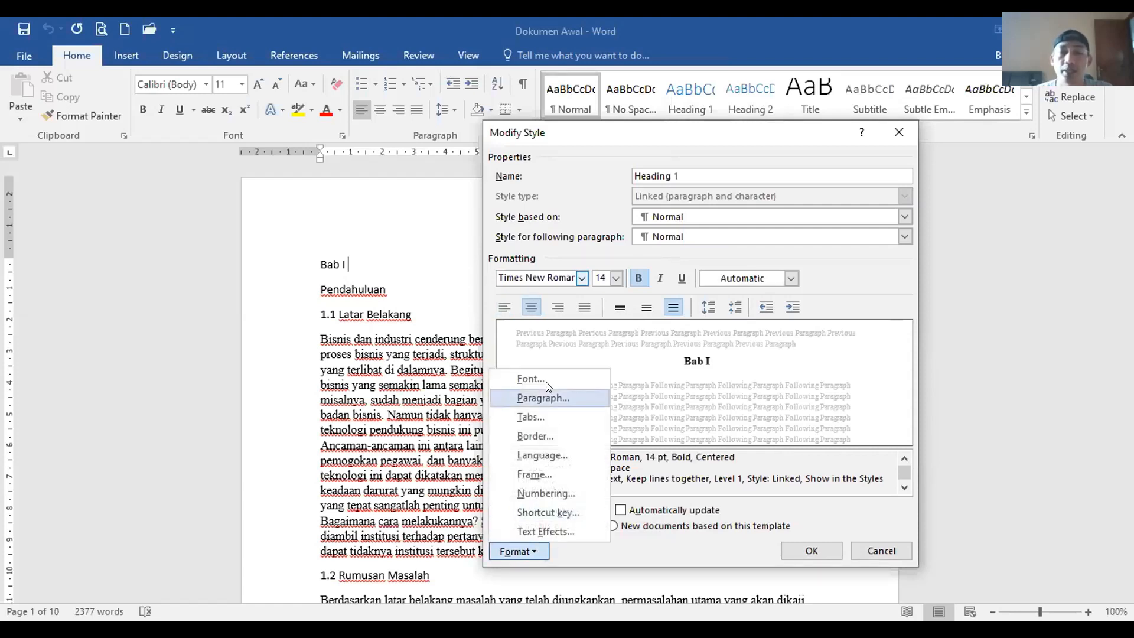
{"action": "left_click", "coordinate": [543, 398]}
{"action": "left_click", "coordinate": [480, 321]}
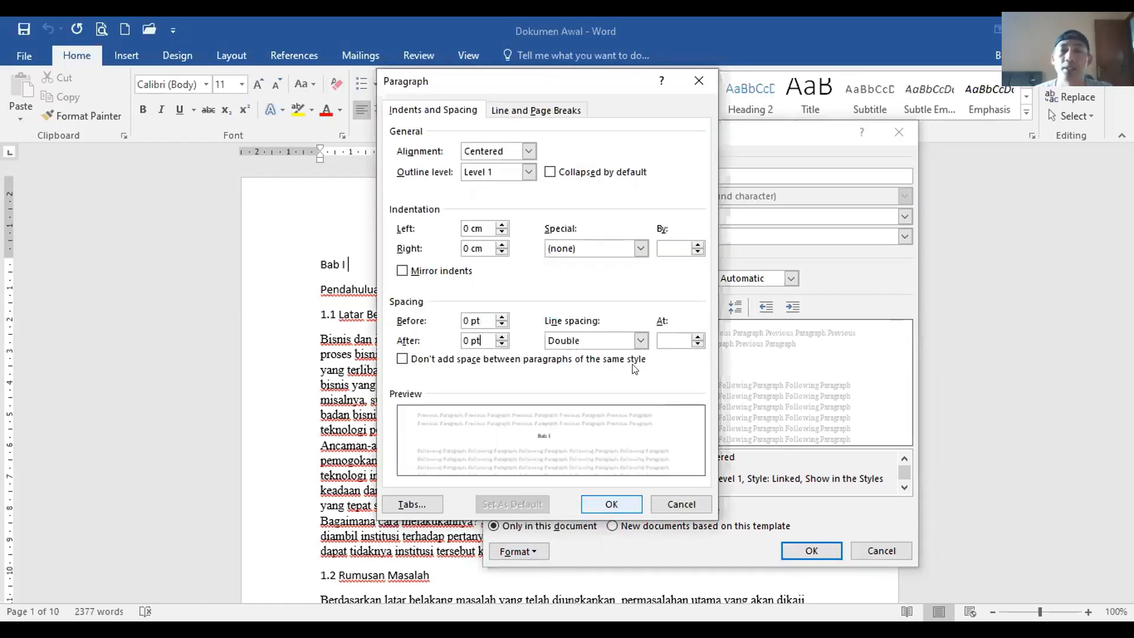
{"action": "left_click", "coordinate": [607, 502]}
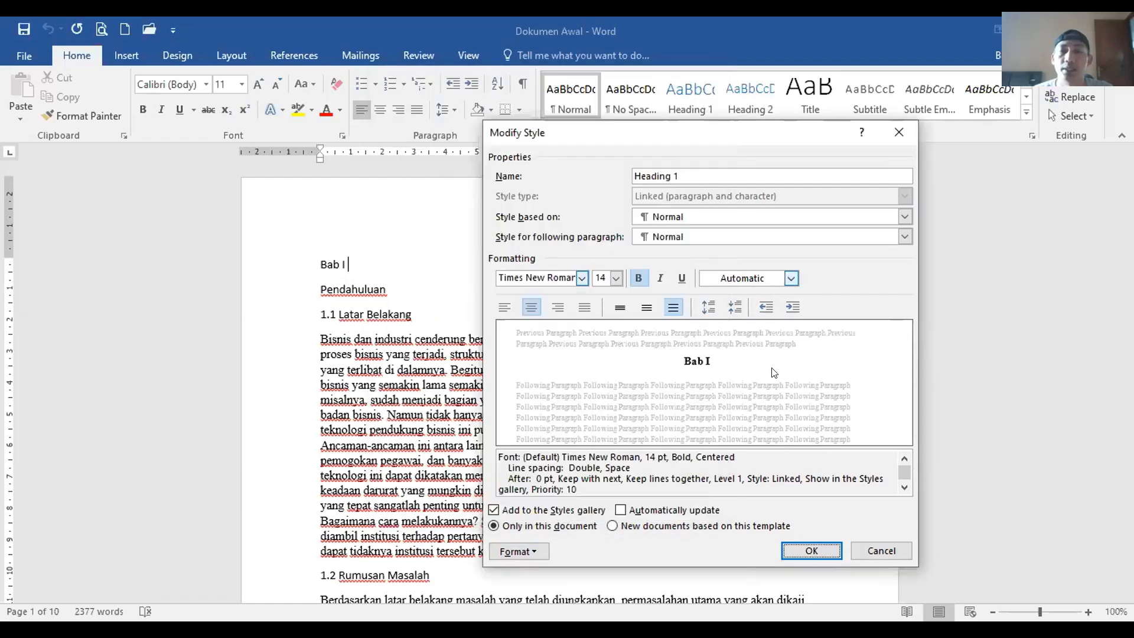
Step: Save the Heading 1 style changes and undo Heading 1 mistakenly applied to the first body paragraph
{"action": "left_click", "coordinate": [798, 553]}
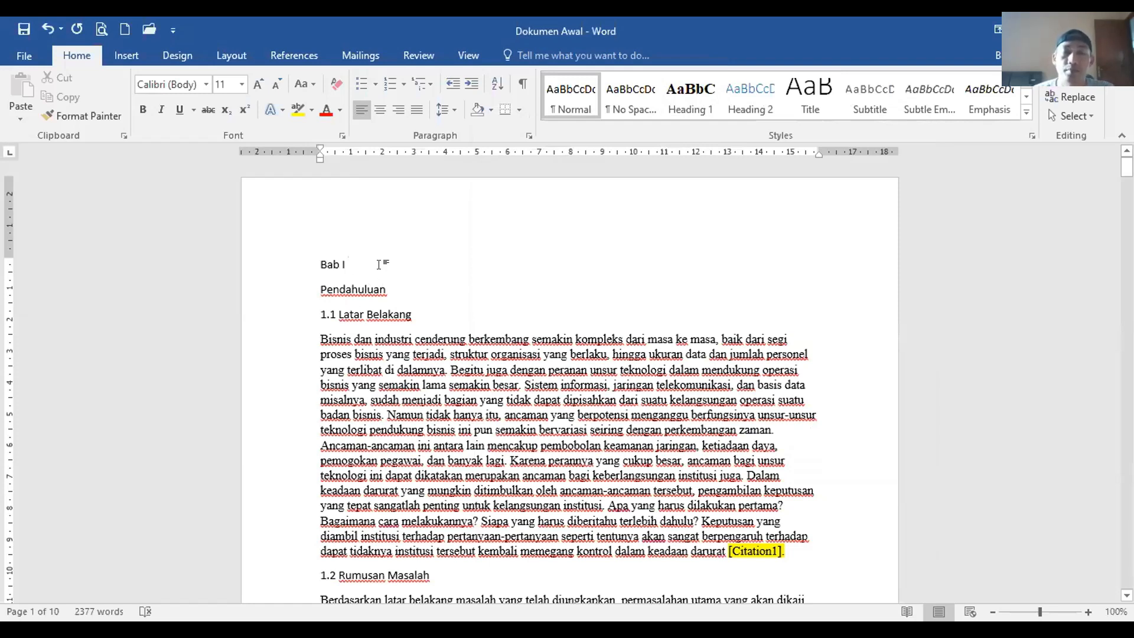
{"action": "left_click", "coordinate": [474, 363]}
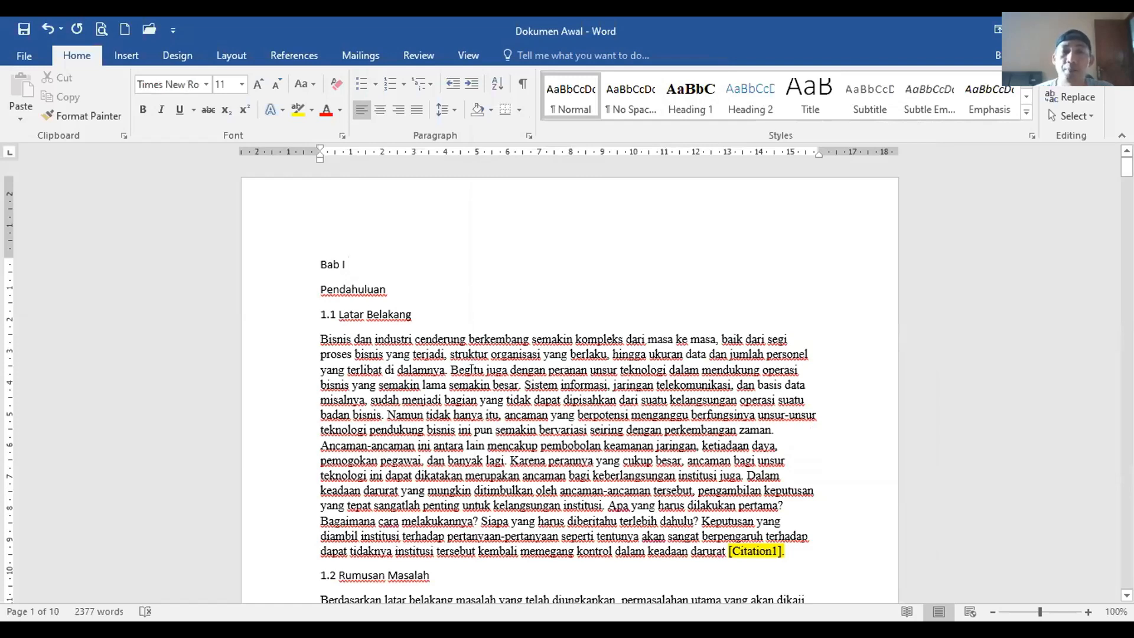
{"action": "left_click", "coordinate": [685, 111]}
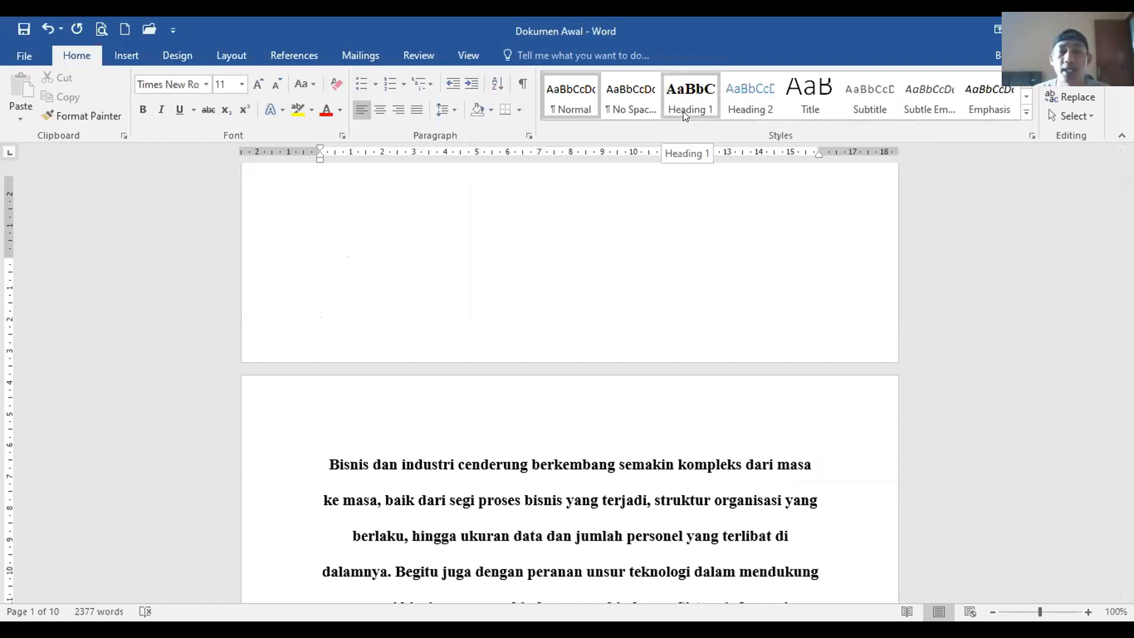
{"action": "key", "text": "ctrl+z"}
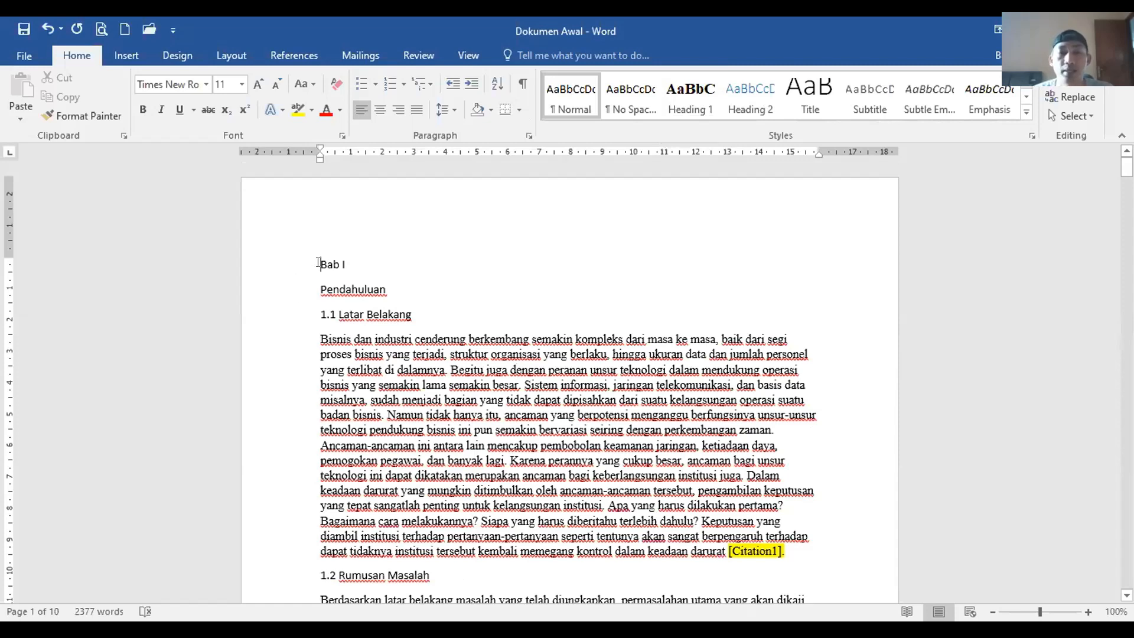
Step: Select the three heading lines and the first body paragraph, then clear the selection
{"action": "left_click_drag", "start_coordinate": [318, 264], "coordinate": [418, 306]}
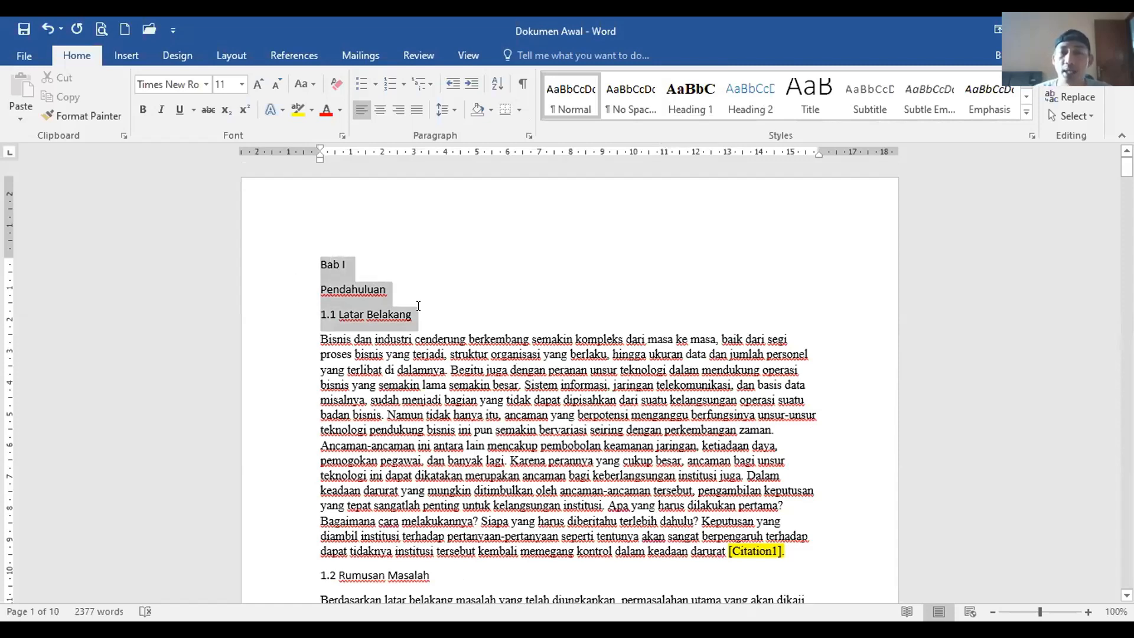
{"action": "triple_click", "coordinate": [428, 384]}
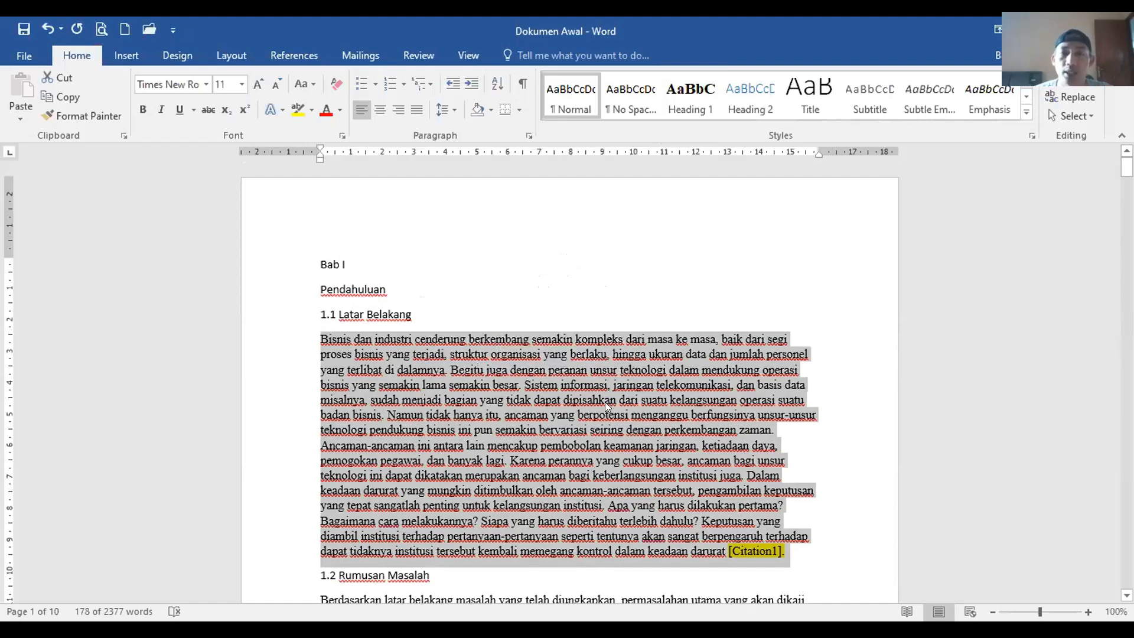
{"action": "left_click", "coordinate": [443, 281]}
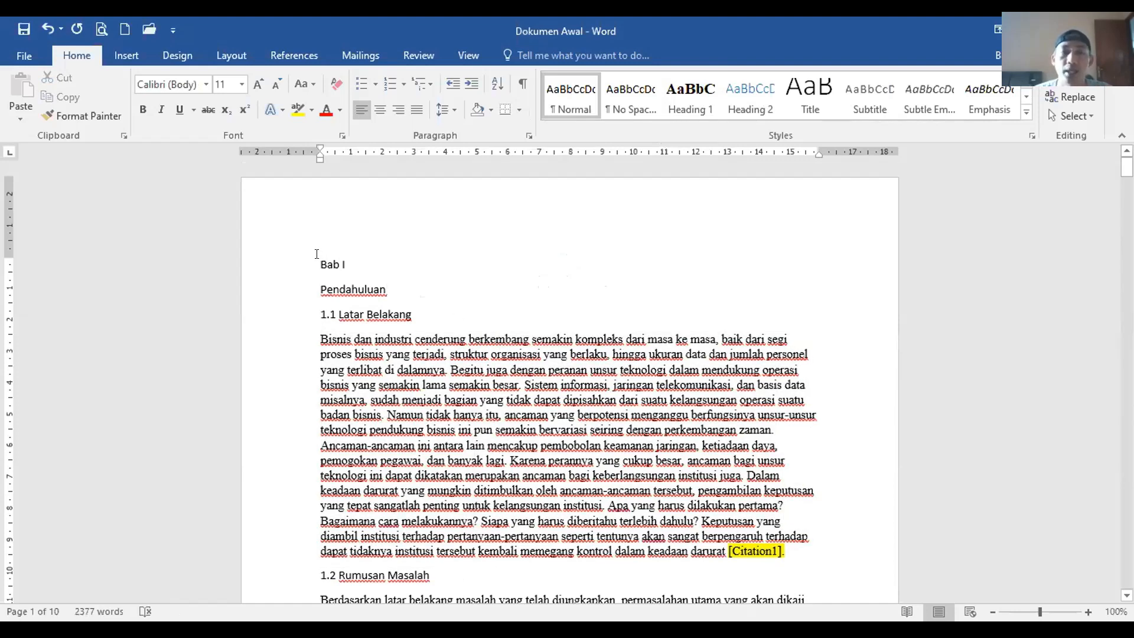
{"action": "left_click_drag", "start_coordinate": [316, 254], "coordinate": [385, 304]}
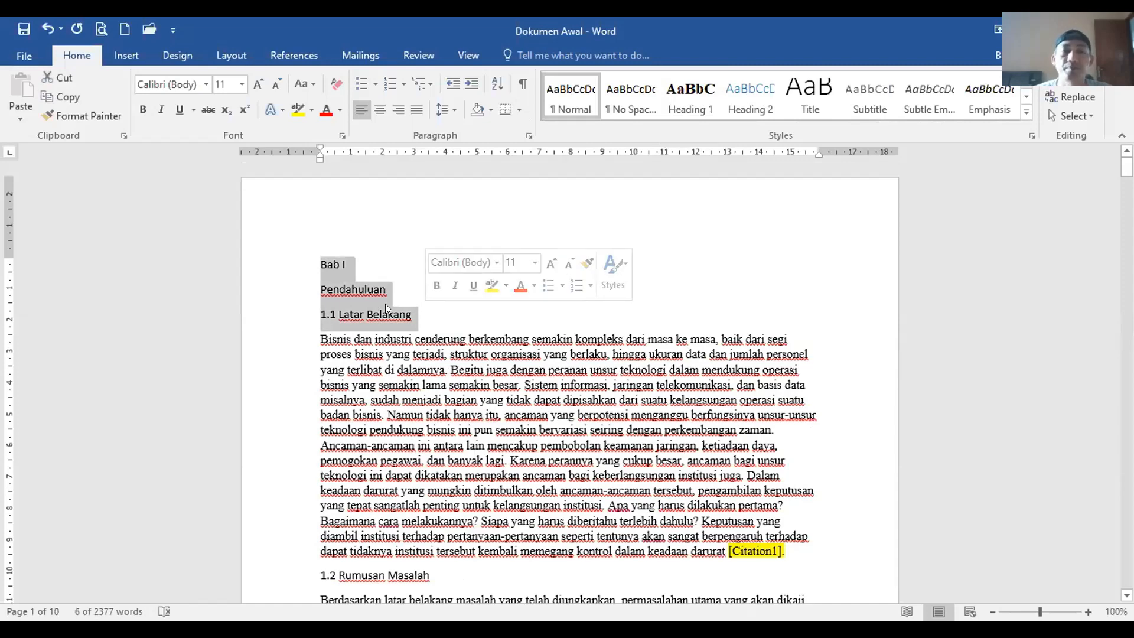
{"action": "left_click", "coordinate": [385, 304]}
Step: Apply the Heading 1 style to the Bab I chapter title
{"action": "left_click", "coordinate": [692, 106]}
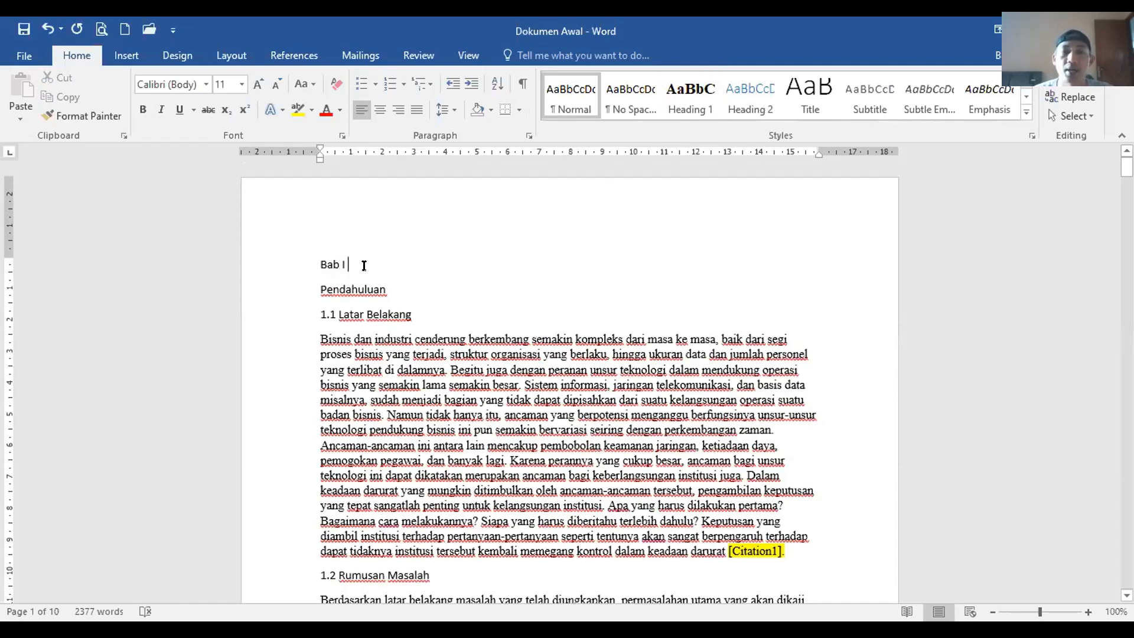
{"action": "left_click", "coordinate": [345, 263]}
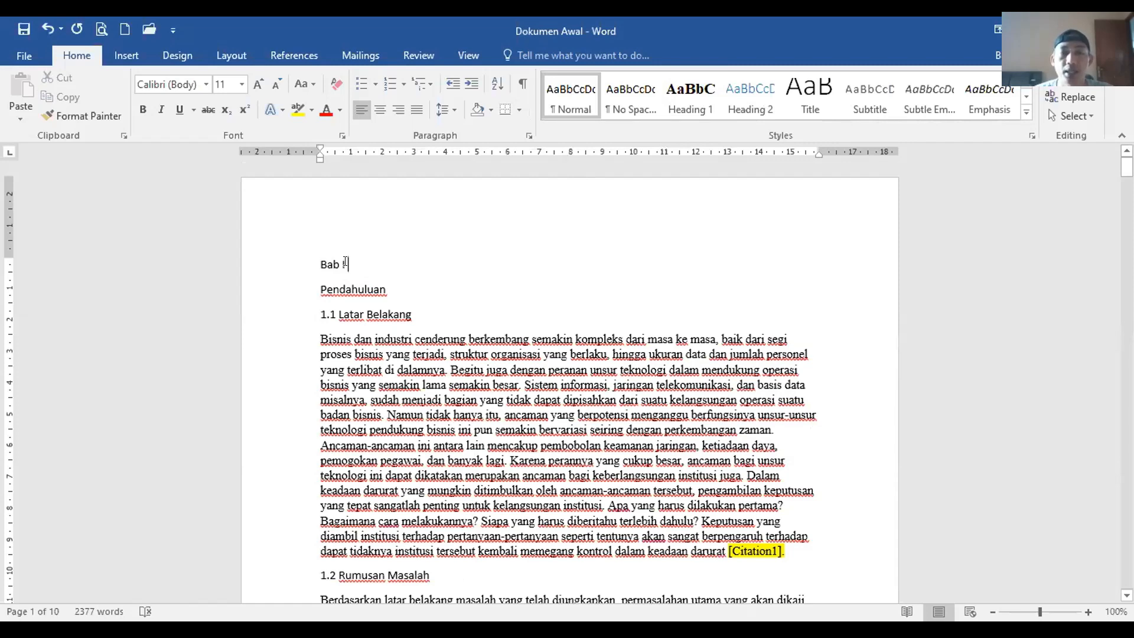
{"action": "left_click", "coordinate": [269, 265]}
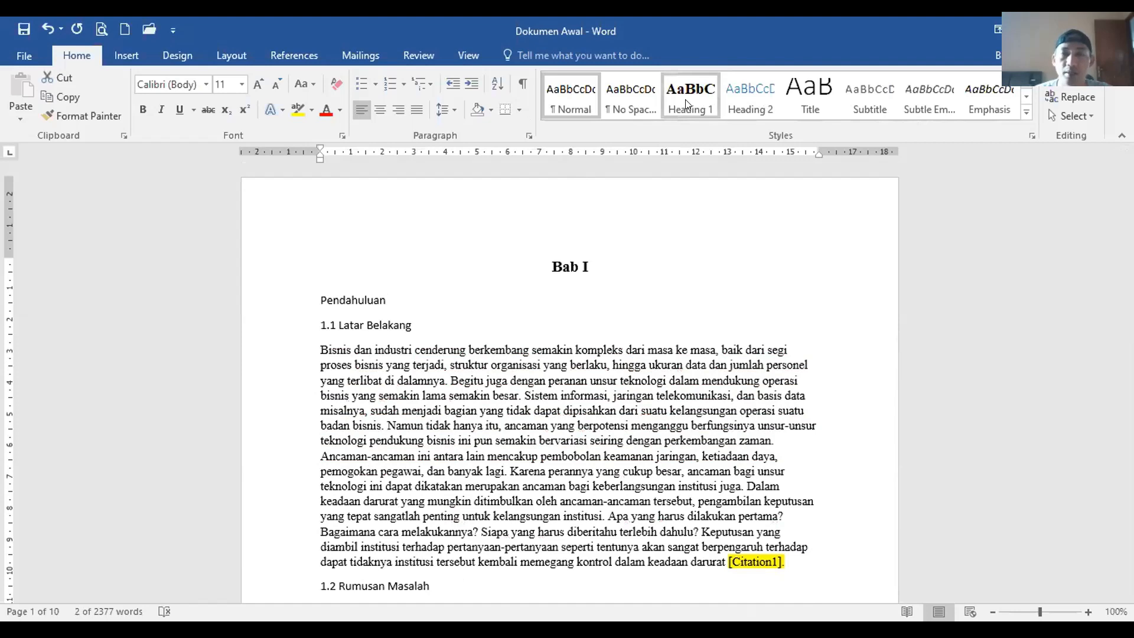
{"action": "left_click", "coordinate": [687, 103]}
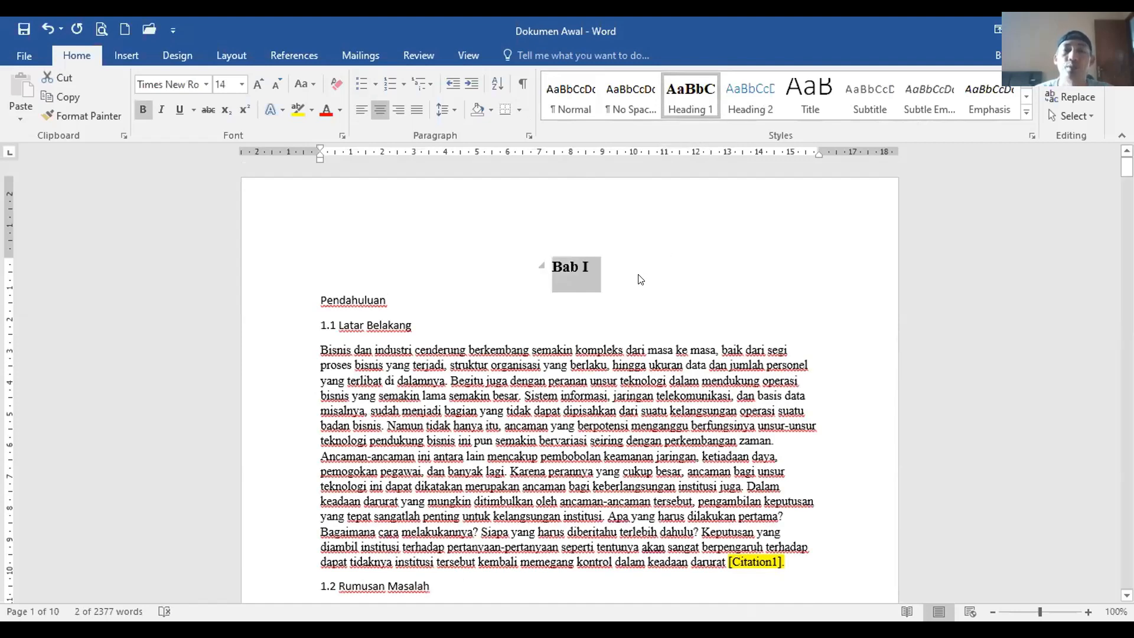
{"action": "left_click", "coordinate": [630, 266]}
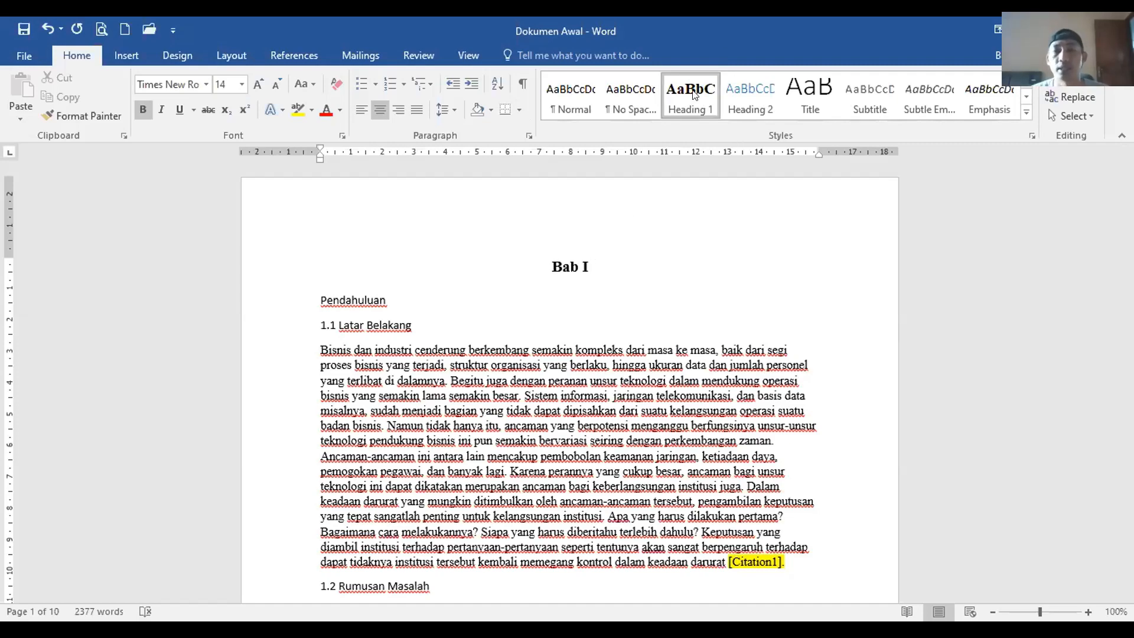
Step: Apply the Heading 1 style to the Bab II chapter title
{"action": "scroll", "coordinate": [606, 329], "scroll_direction": "down", "scroll_amount": 20}
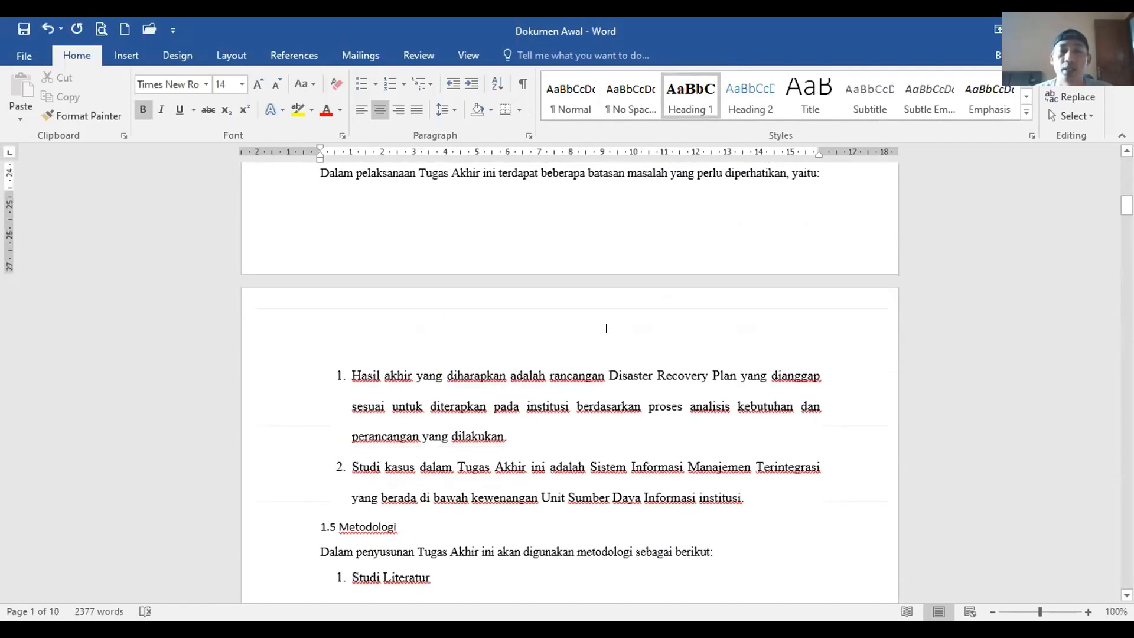
{"action": "scroll", "coordinate": [606, 328], "scroll_direction": "down", "scroll_amount": 20}
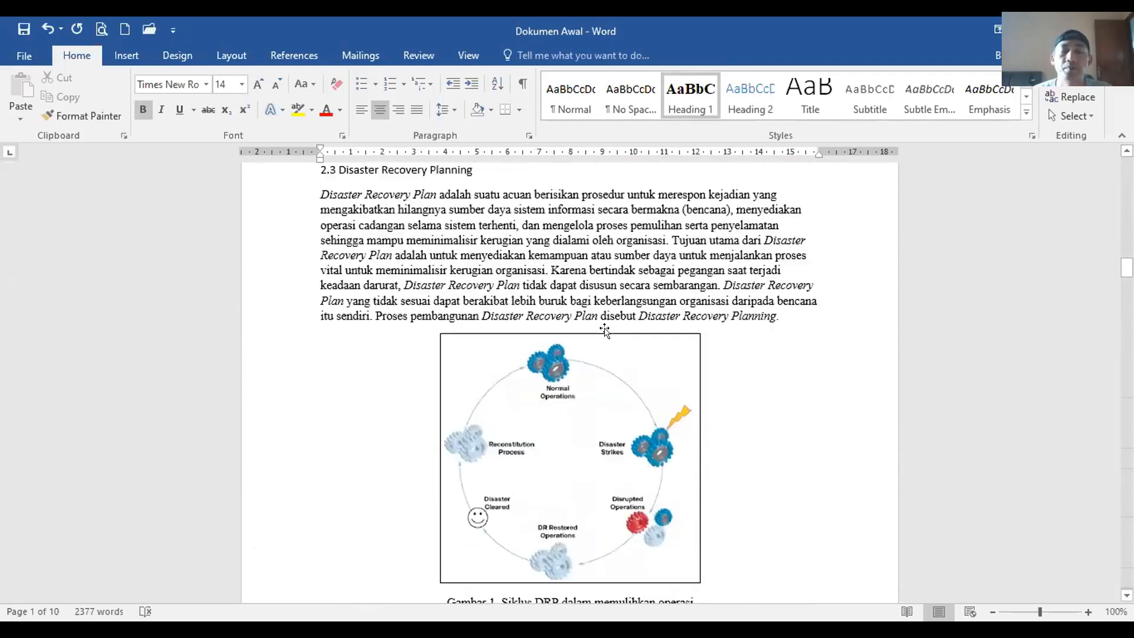
{"action": "scroll", "coordinate": [605, 331], "scroll_direction": "down", "scroll_amount": 20}
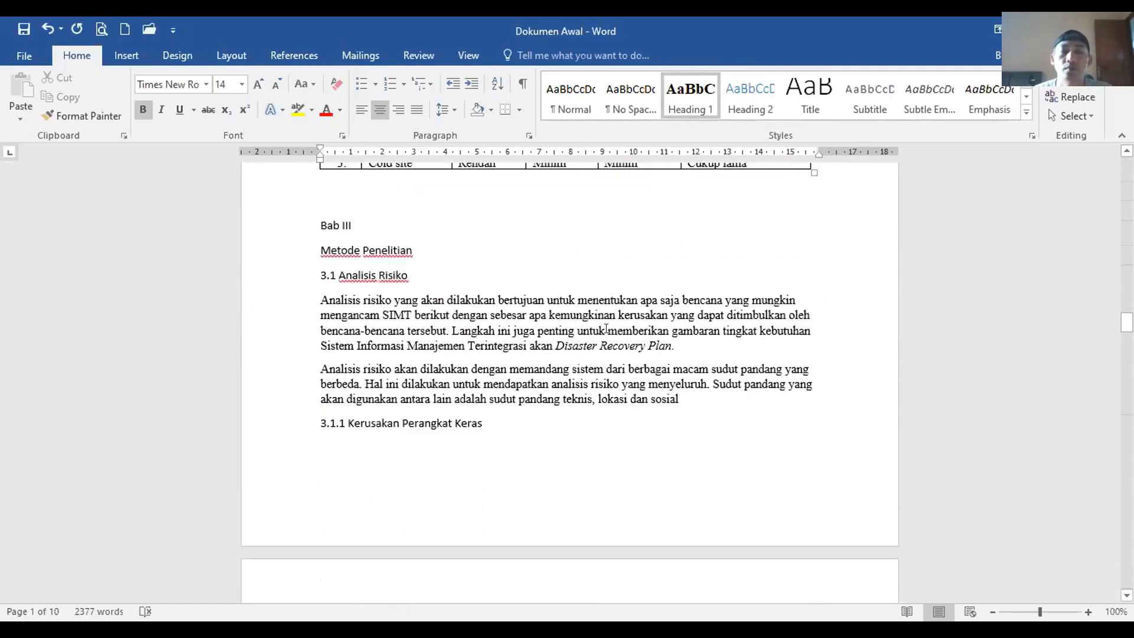
{"action": "scroll", "coordinate": [606, 328], "scroll_direction": "down", "scroll_amount": 20}
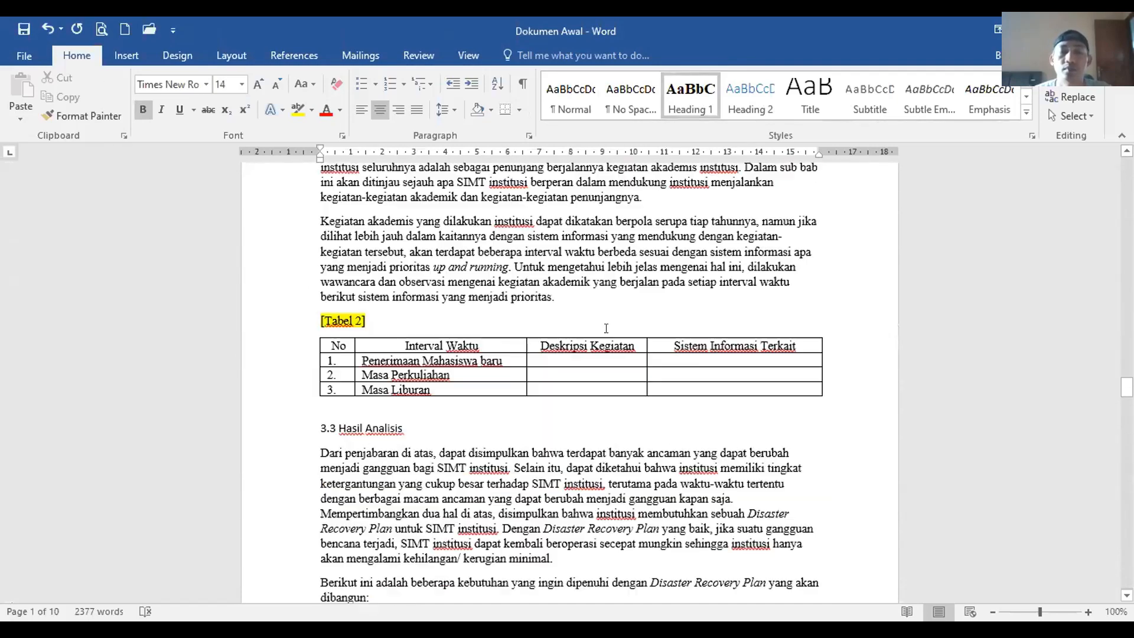
{"action": "scroll", "coordinate": [606, 329], "scroll_direction": "down", "scroll_amount": 9}
{"action": "scroll", "coordinate": [606, 329], "scroll_direction": "up", "scroll_amount": 7}
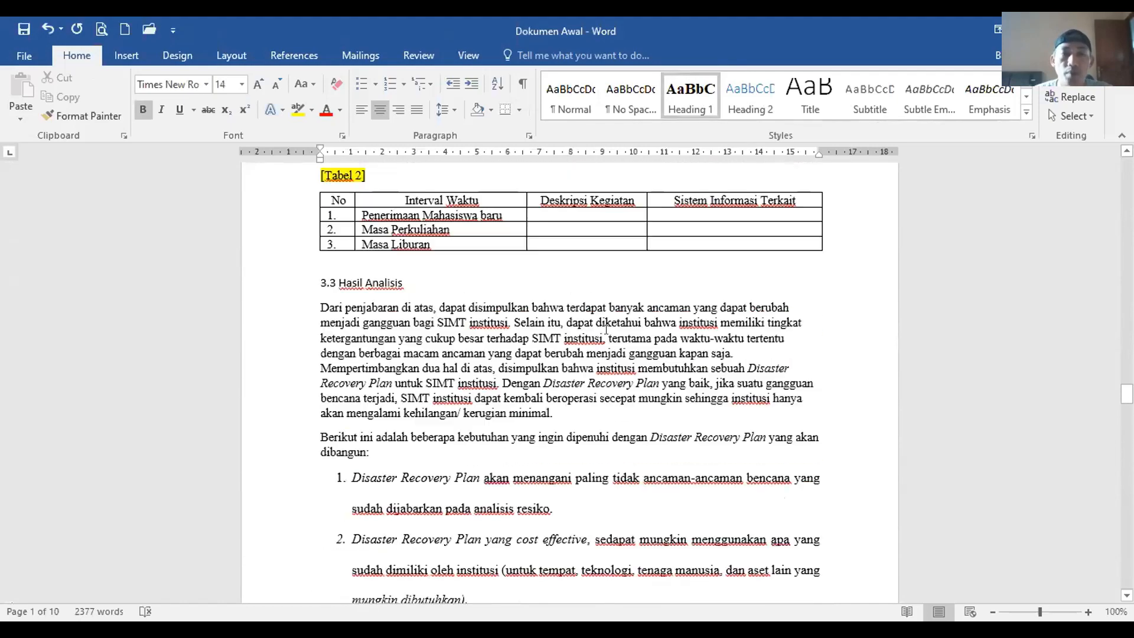
{"action": "scroll", "coordinate": [606, 329], "scroll_direction": "up", "scroll_amount": 20}
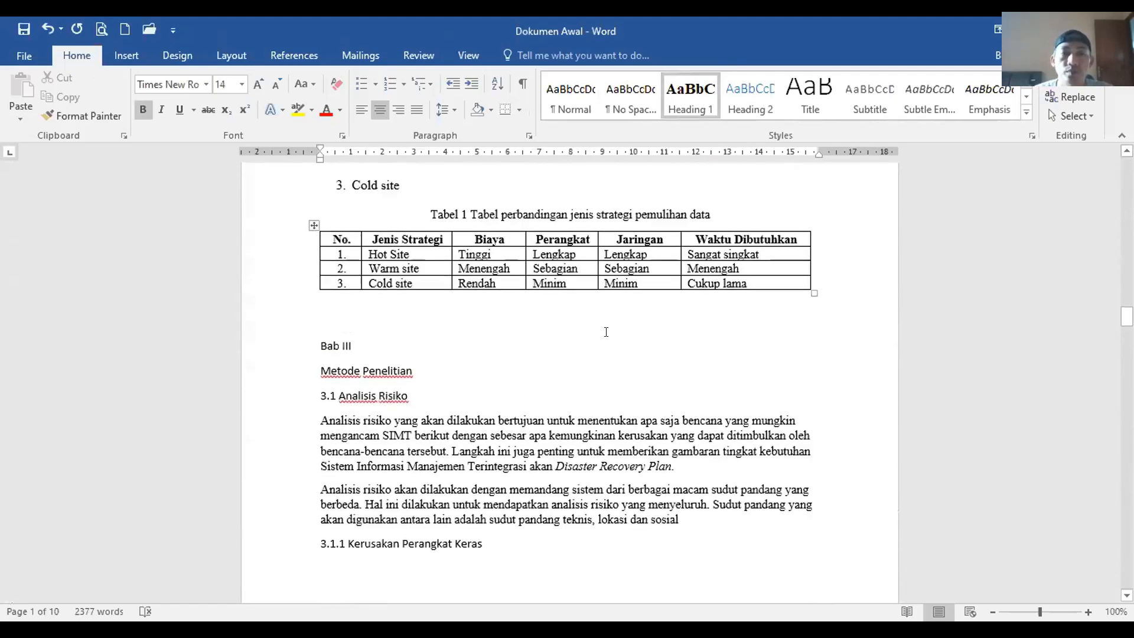
{"action": "scroll", "coordinate": [606, 332], "scroll_direction": "up", "scroll_amount": 20}
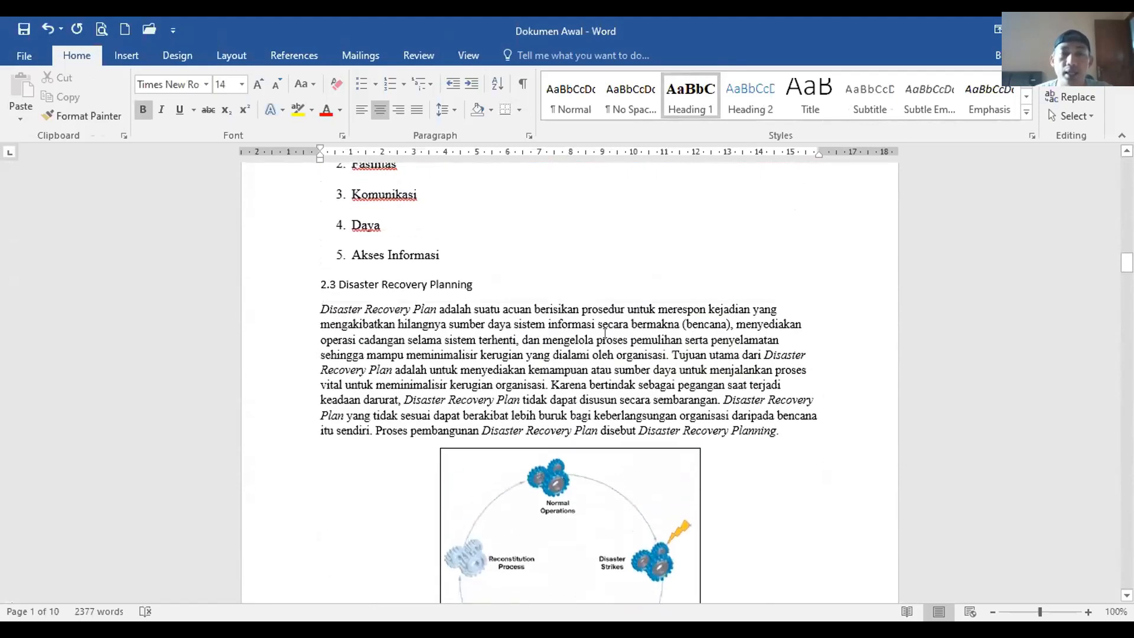
{"action": "scroll", "coordinate": [605, 332], "scroll_direction": "up", "scroll_amount": 3}
{"action": "scroll", "coordinate": [605, 335], "scroll_direction": "up", "scroll_amount": 15}
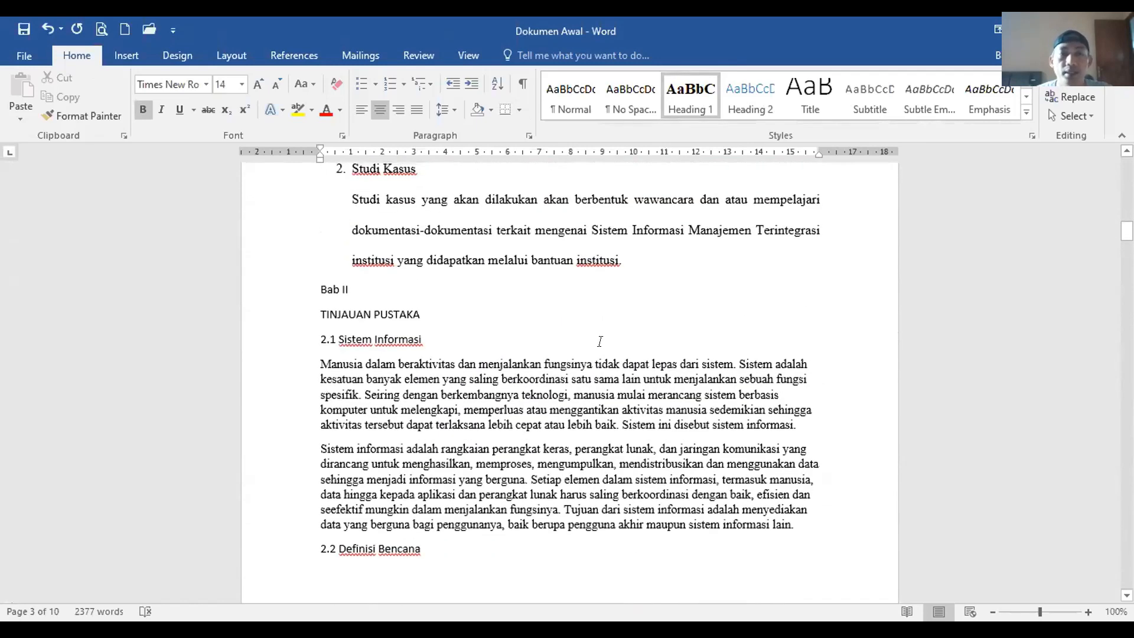
{"action": "left_click", "coordinate": [373, 368]}
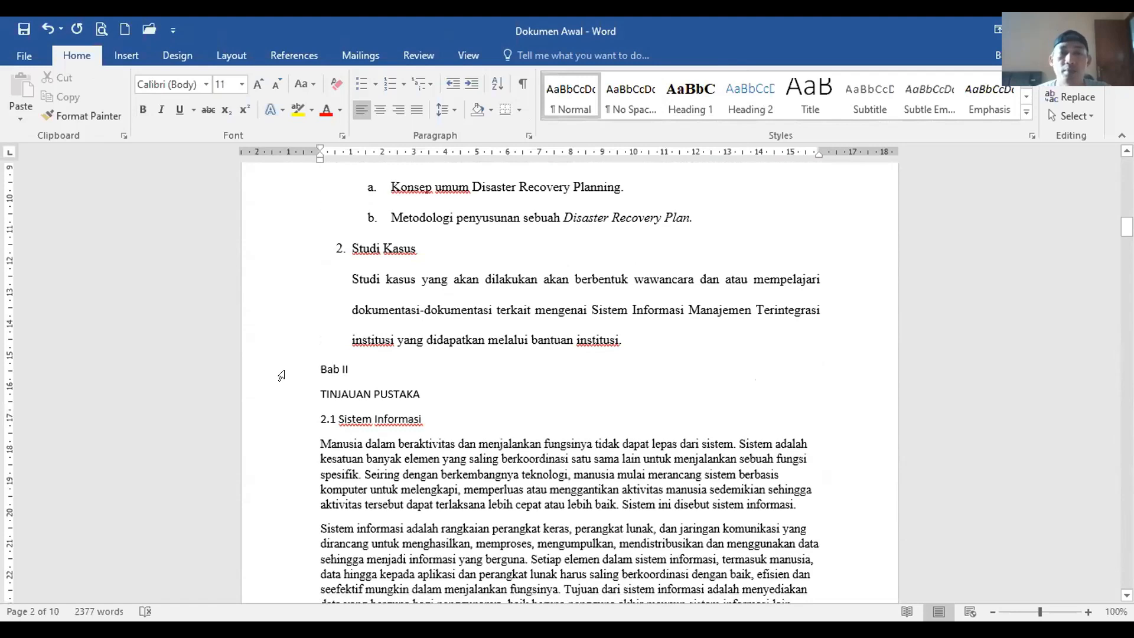
{"action": "left_click", "coordinate": [281, 376]}
{"action": "left_click", "coordinate": [353, 370]}
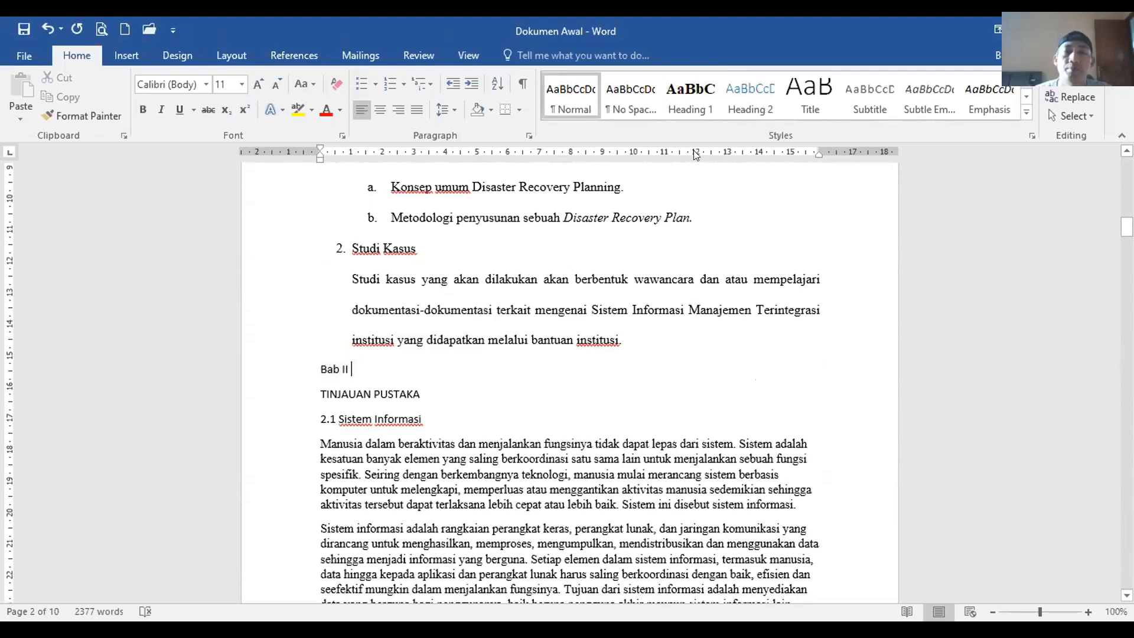
{"action": "left_click", "coordinate": [695, 94]}
Step: Scroll down and place the cursor in the Bab III title
{"action": "scroll", "coordinate": [591, 488], "scroll_direction": "down", "scroll_amount": 20}
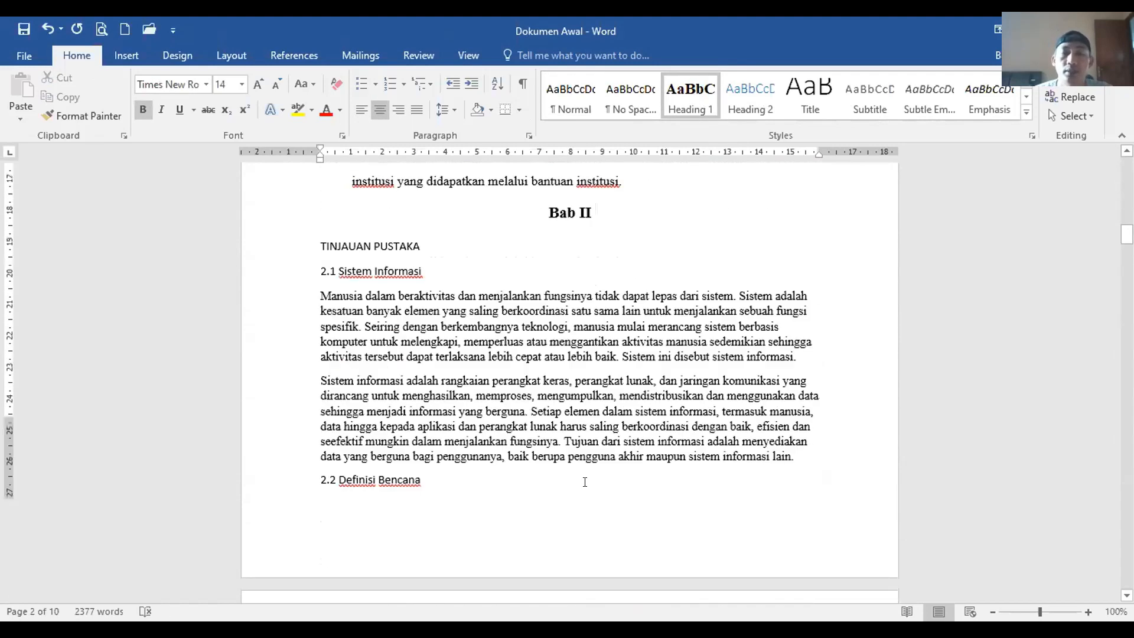
{"action": "scroll", "coordinate": [584, 482], "scroll_direction": "down", "scroll_amount": 10}
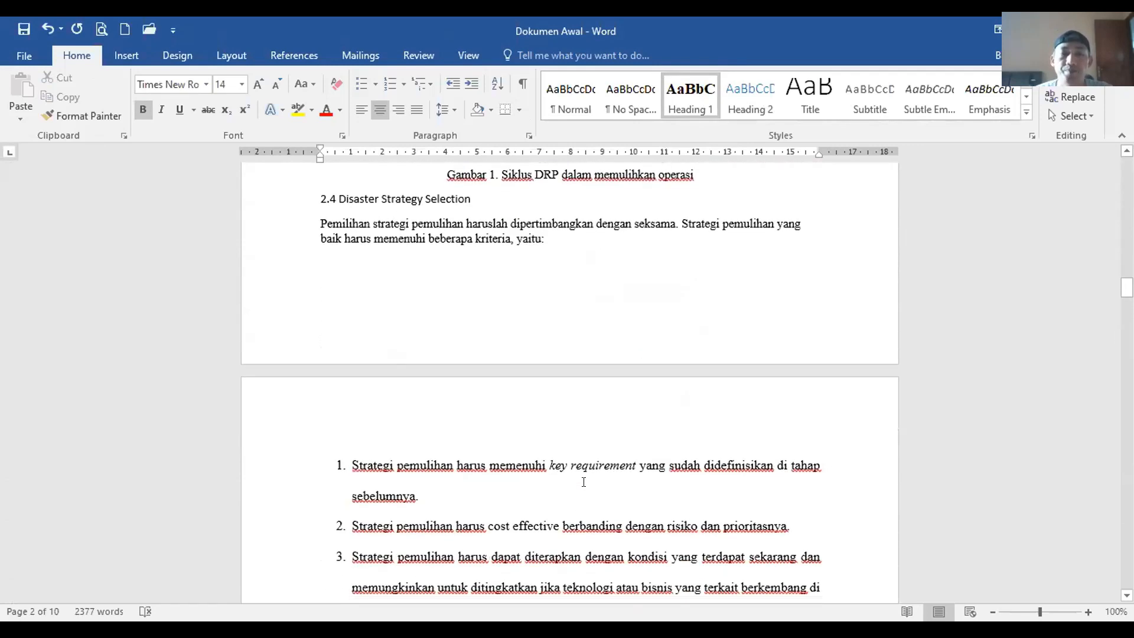
{"action": "scroll", "coordinate": [583, 482], "scroll_direction": "down", "scroll_amount": 5}
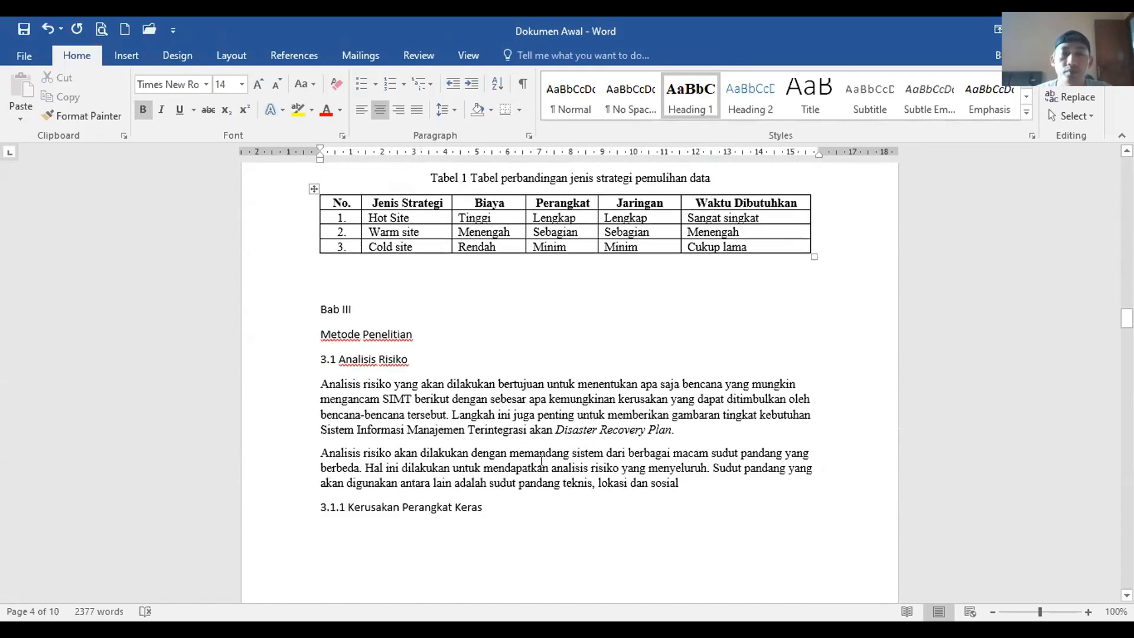
{"action": "left_click", "coordinate": [391, 309]}
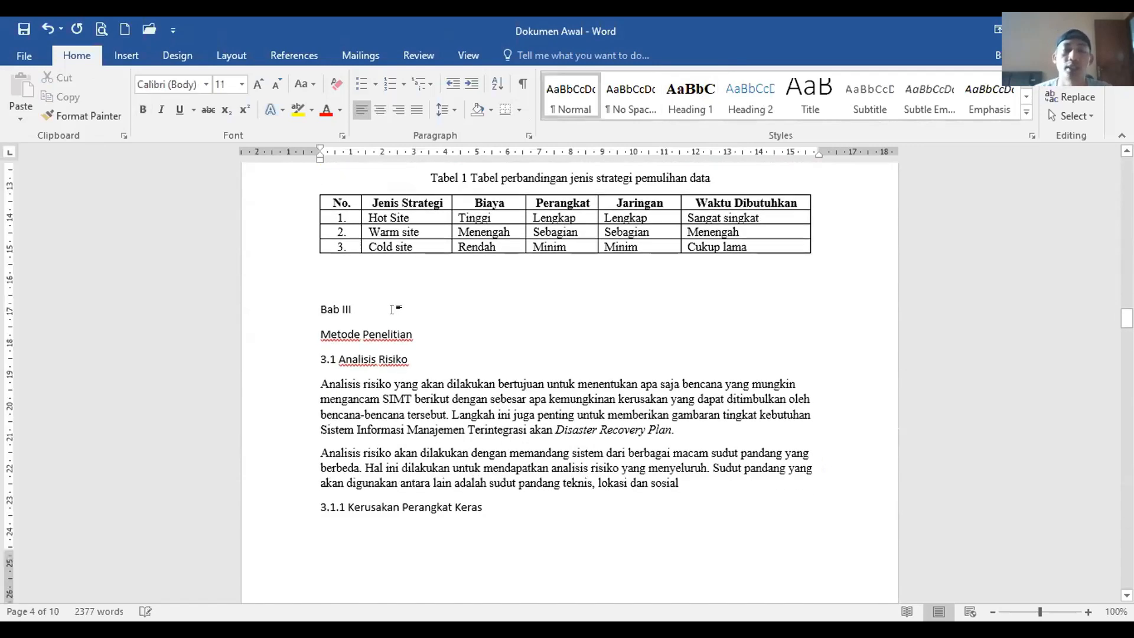
Step: Apply Heading 1 to Bab III and confirm its centred, double-spaced, unindented paragraph settings
{"action": "left_click", "coordinate": [690, 105]}
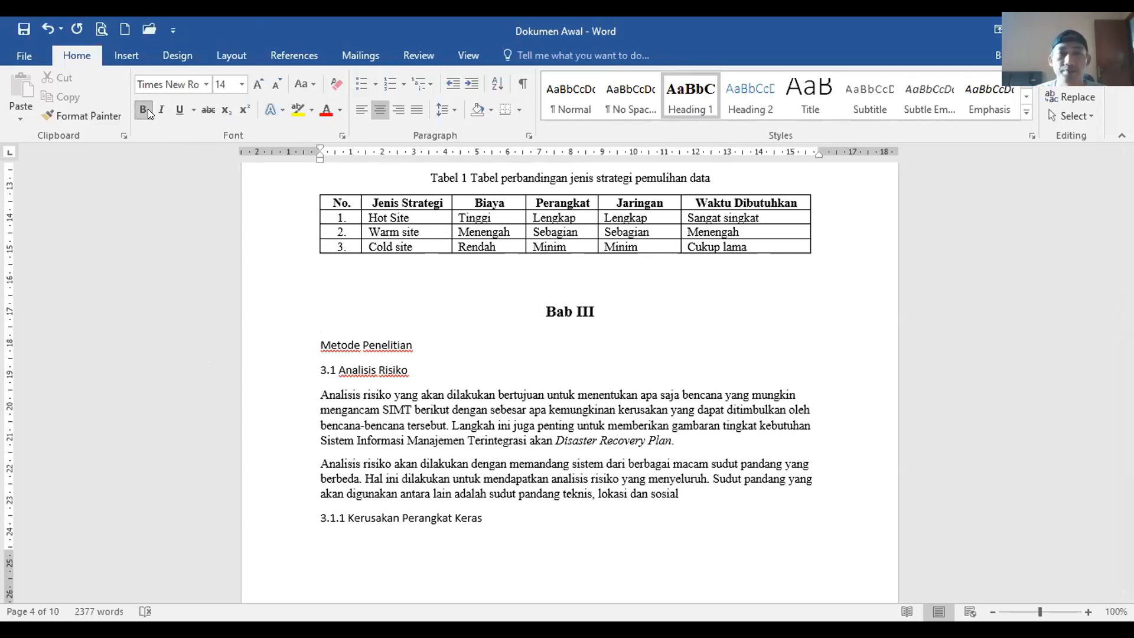
{"action": "left_click", "coordinate": [528, 136]}
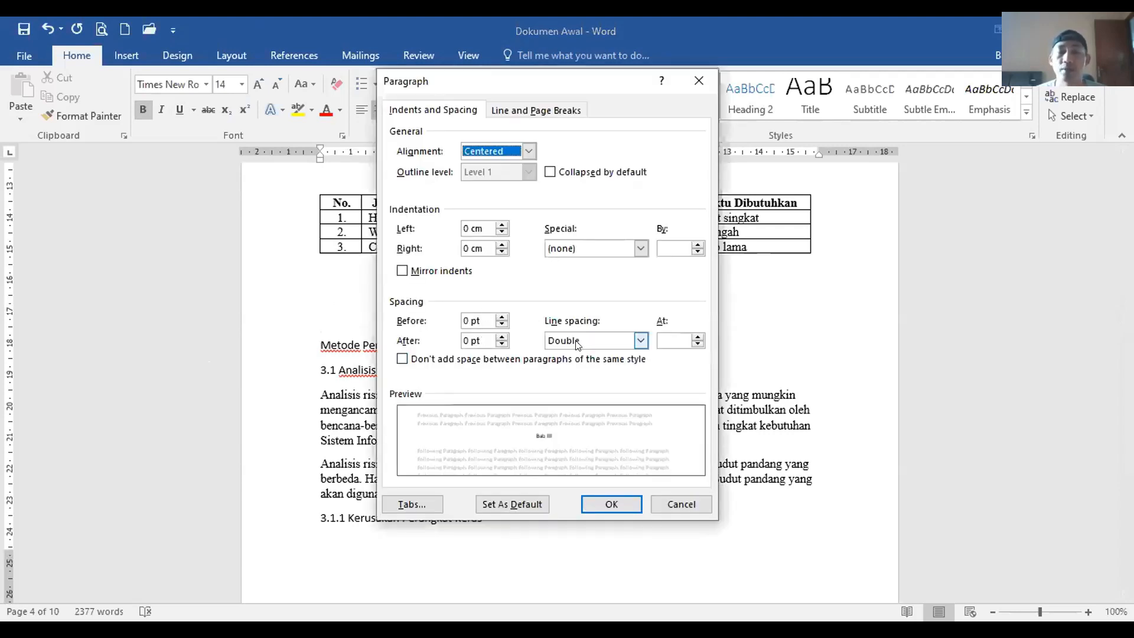
{"action": "left_click", "coordinate": [629, 506]}
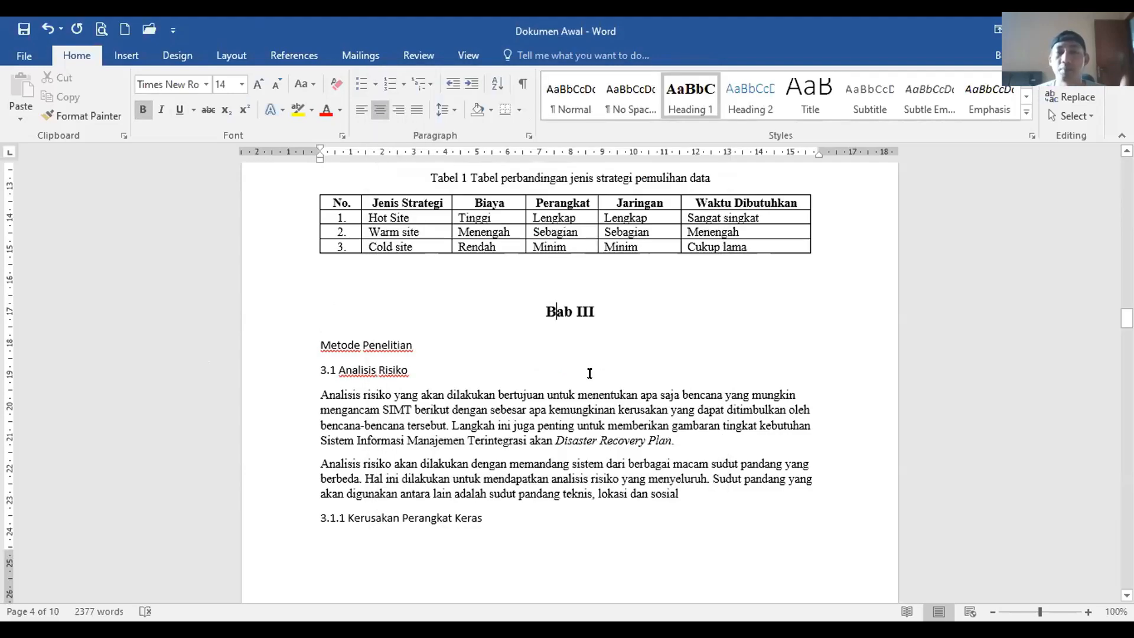
Step: Apply the Heading 1 style to the Bab IV chapter title
{"action": "scroll", "coordinate": [590, 373], "scroll_direction": "down", "scroll_amount": 15}
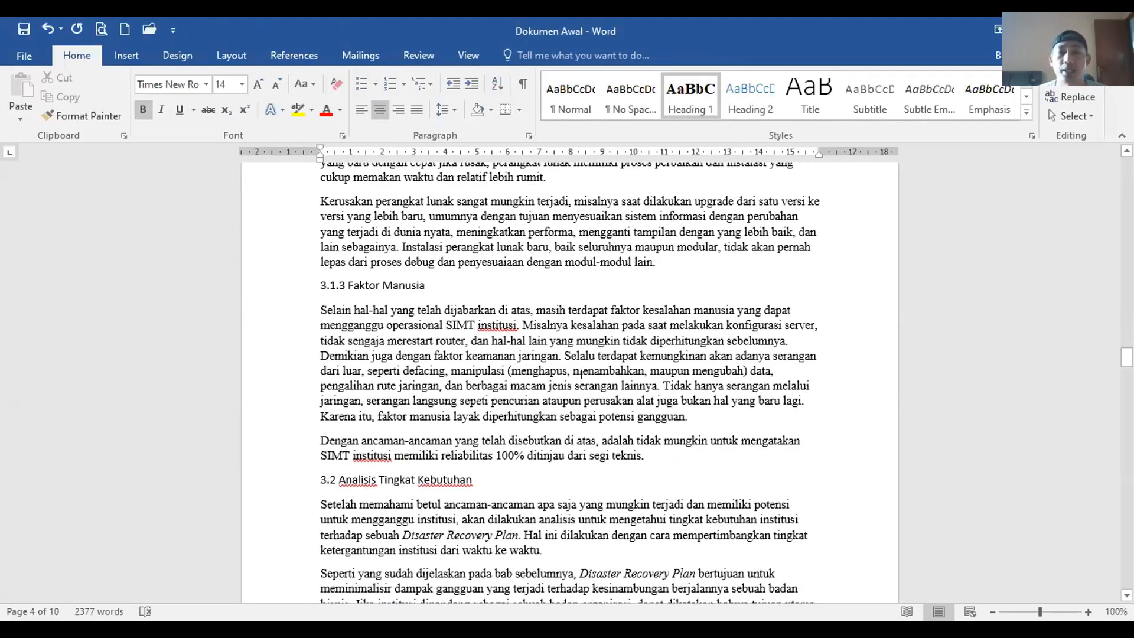
{"action": "scroll", "coordinate": [582, 374], "scroll_direction": "down", "scroll_amount": 15}
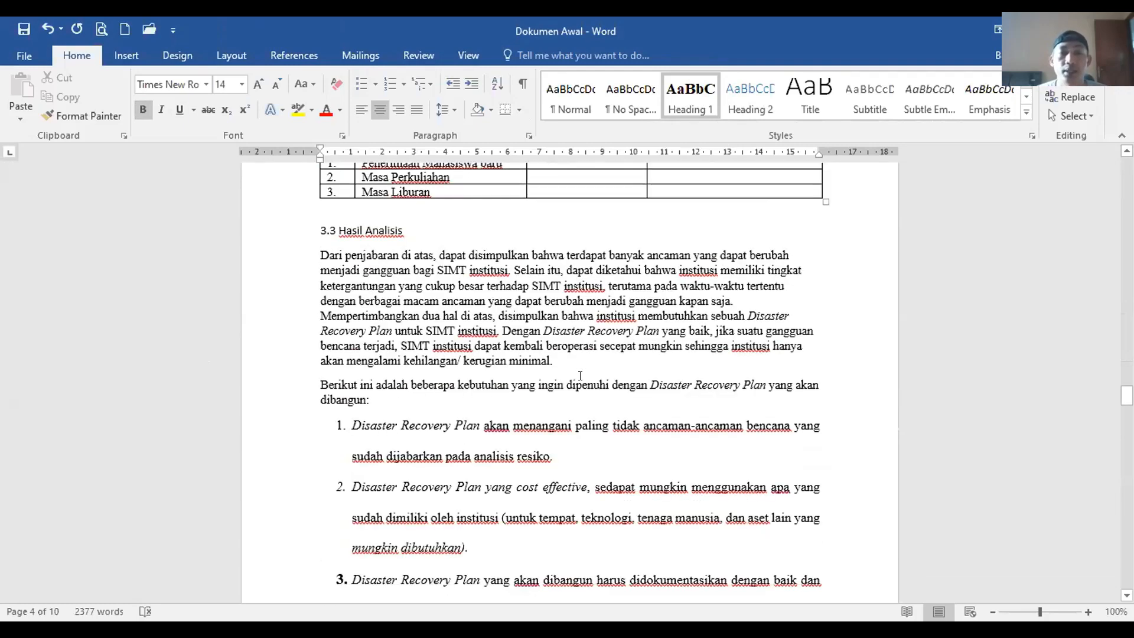
{"action": "scroll", "coordinate": [580, 376], "scroll_direction": "down", "scroll_amount": 20}
{"action": "scroll", "coordinate": [582, 381], "scroll_direction": "up", "scroll_amount": 8}
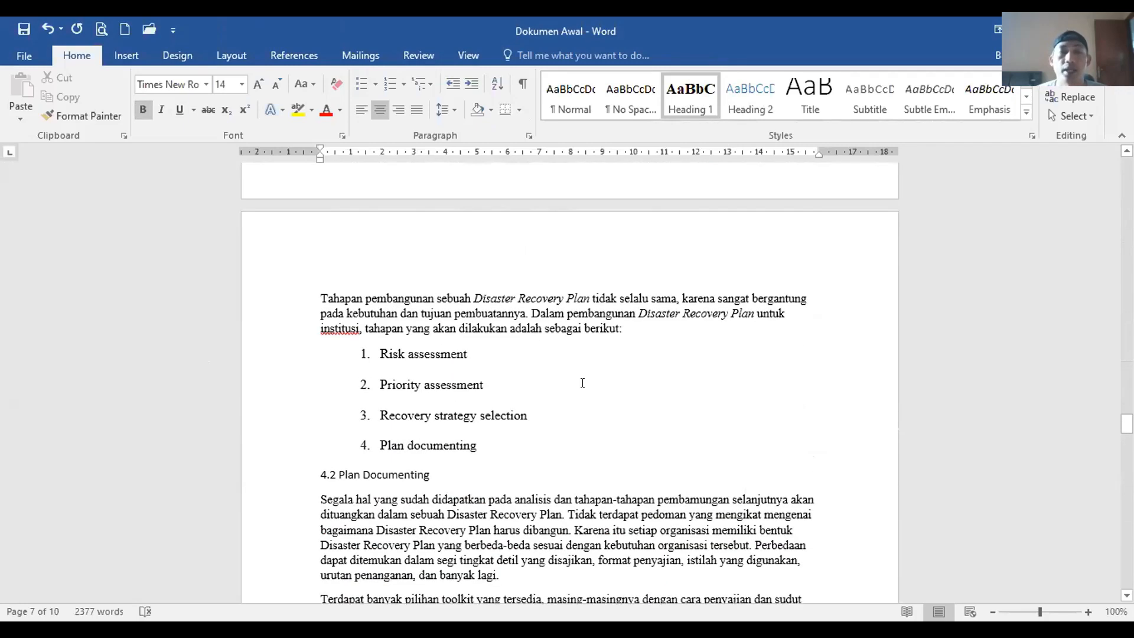
{"action": "scroll", "coordinate": [582, 383], "scroll_direction": "up", "scroll_amount": 7}
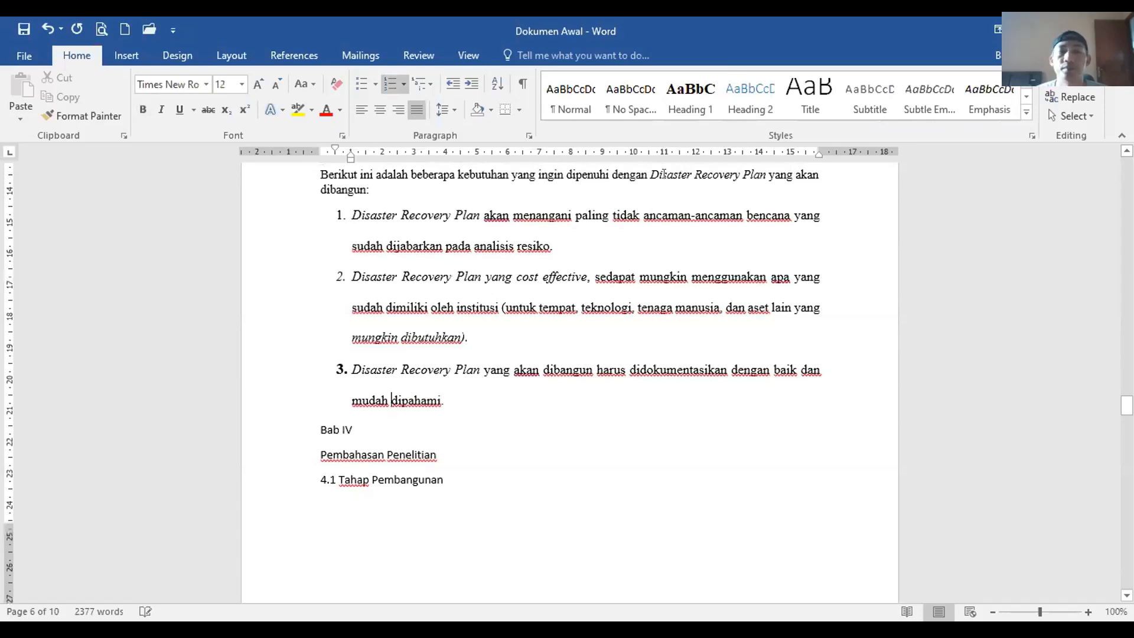
{"action": "left_click", "coordinate": [342, 427]}
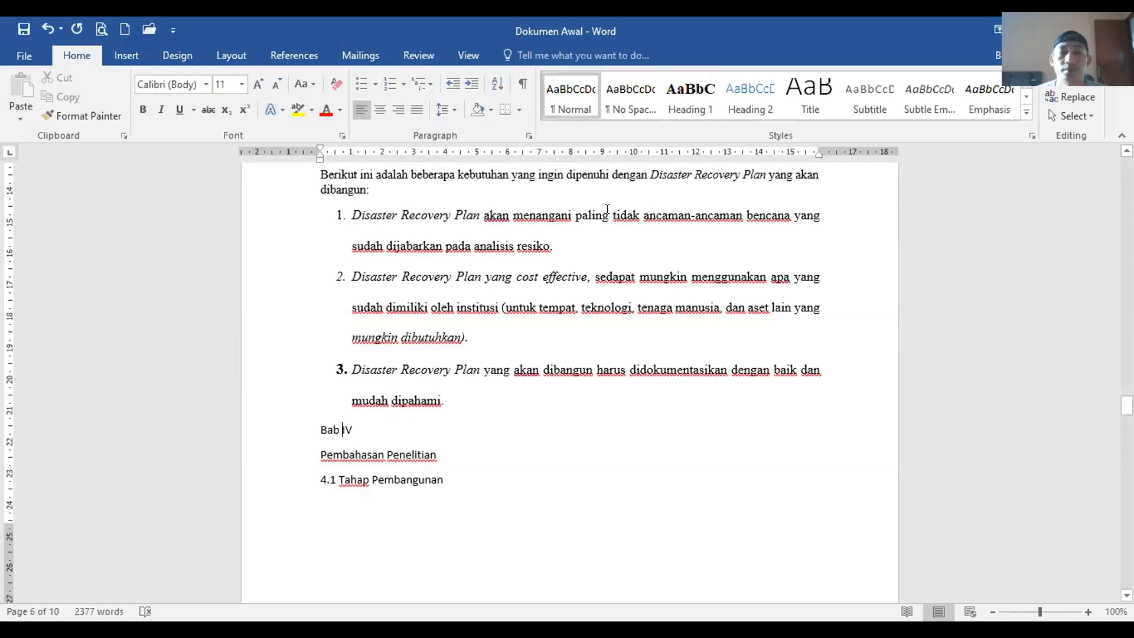
{"action": "left_click", "coordinate": [677, 108]}
Step: Apply the Heading 1 style to the Bab V chapter title
{"action": "scroll", "coordinate": [488, 543], "scroll_direction": "down", "scroll_amount": 3}
{"action": "scroll", "coordinate": [488, 542], "scroll_direction": "down", "scroll_amount": 20}
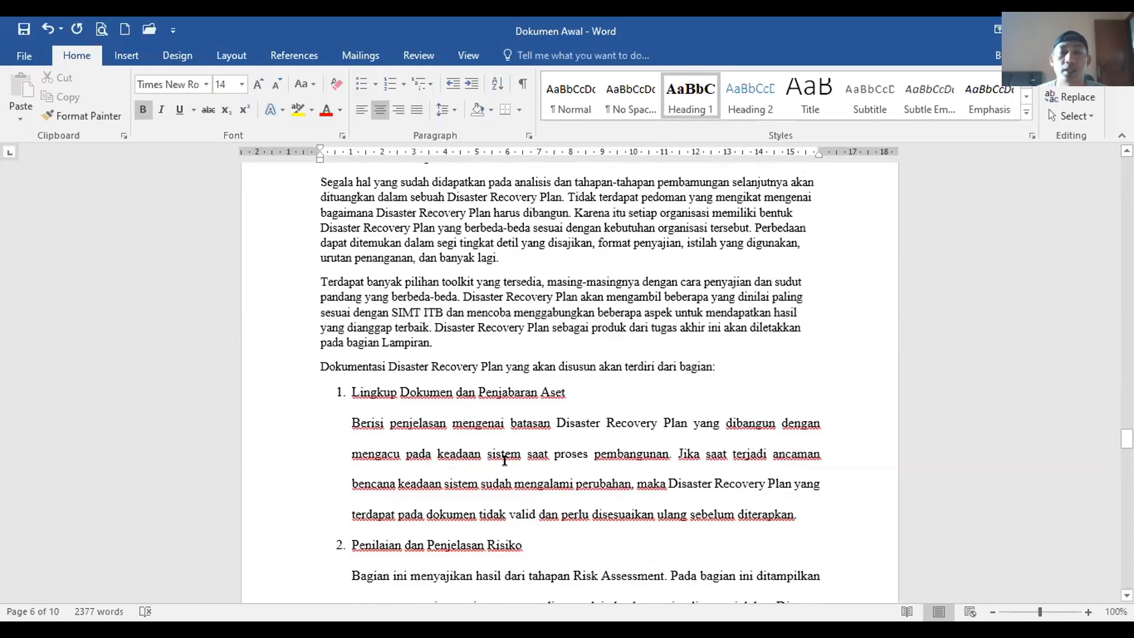
{"action": "scroll", "coordinate": [504, 463], "scroll_direction": "down", "scroll_amount": 20}
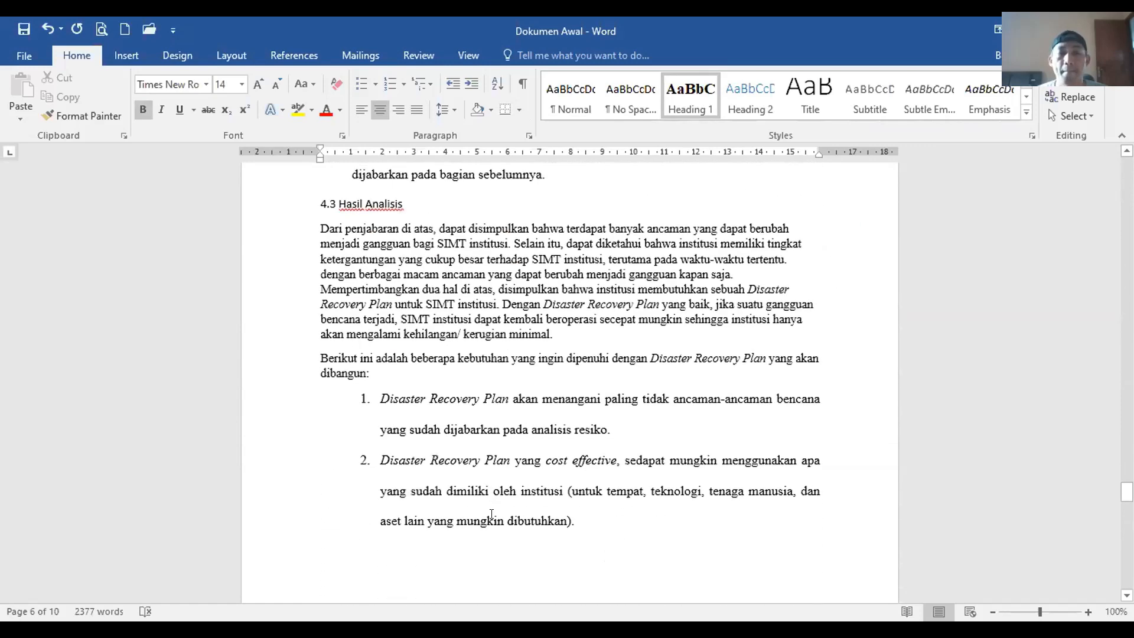
{"action": "scroll", "coordinate": [499, 488], "scroll_direction": "down", "scroll_amount": 1}
{"action": "left_click", "coordinate": [354, 286]}
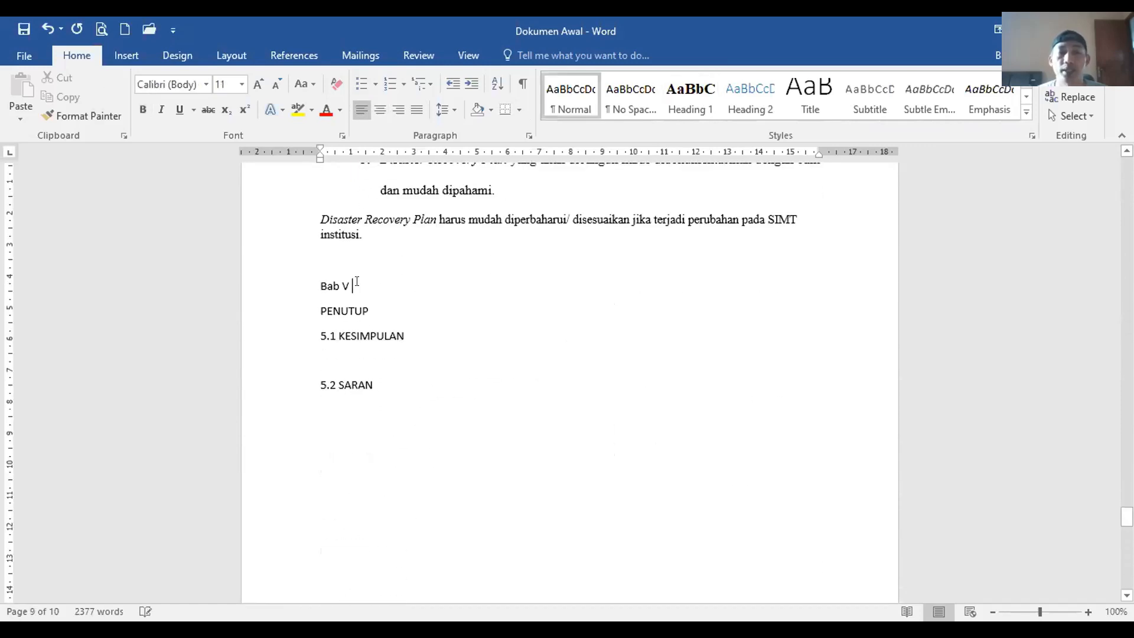
{"action": "left_click", "coordinate": [690, 98]}
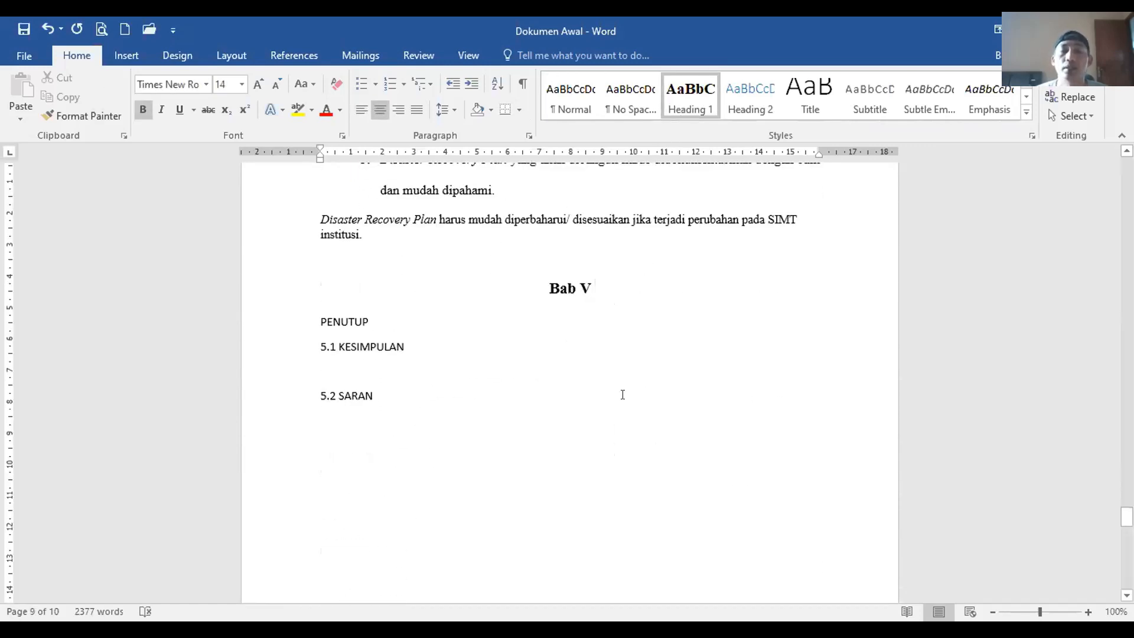
Step: Scroll back to the top of the thesis at Bab I
{"action": "scroll", "coordinate": [561, 516], "scroll_direction": "up", "scroll_amount": 10}
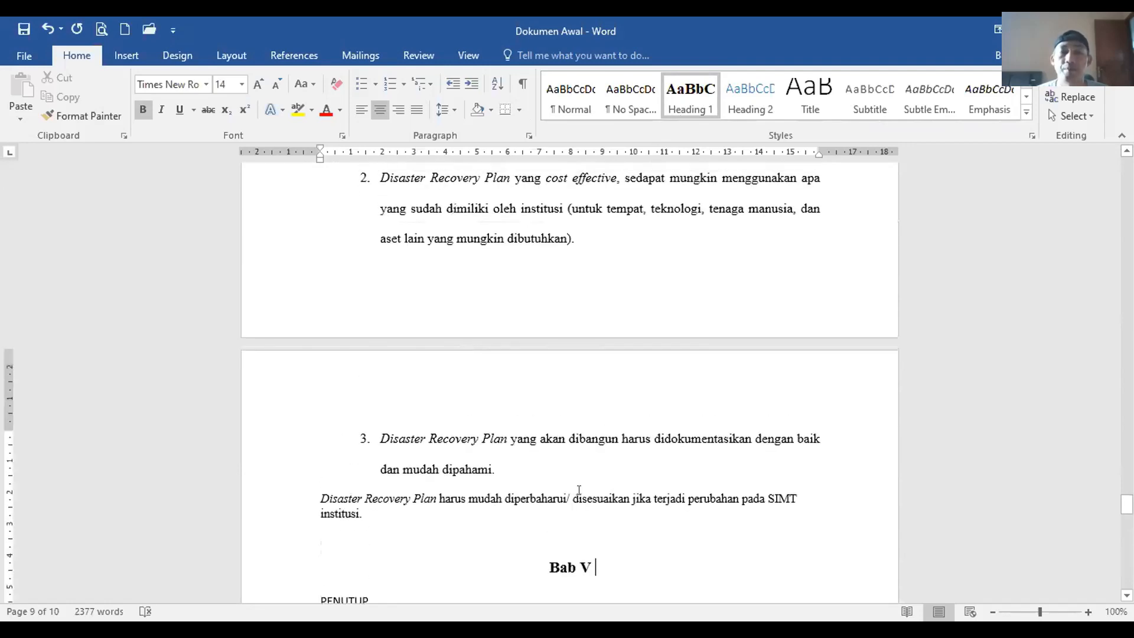
{"action": "scroll", "coordinate": [596, 541], "scroll_direction": "up", "scroll_amount": 20}
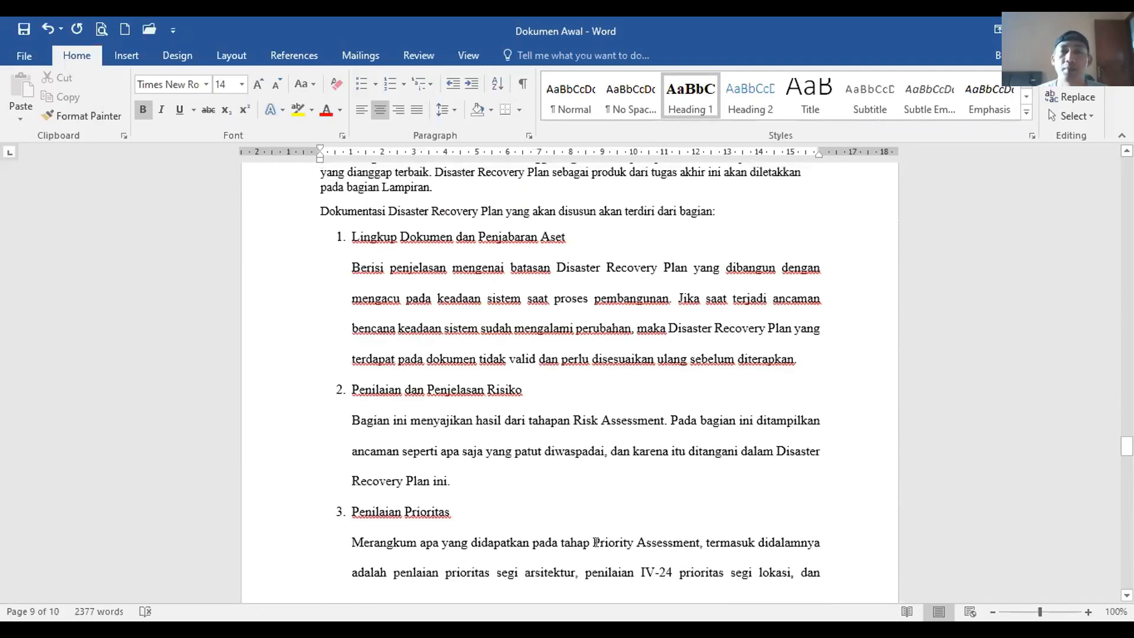
{"action": "scroll", "coordinate": [597, 542], "scroll_direction": "up", "scroll_amount": 20}
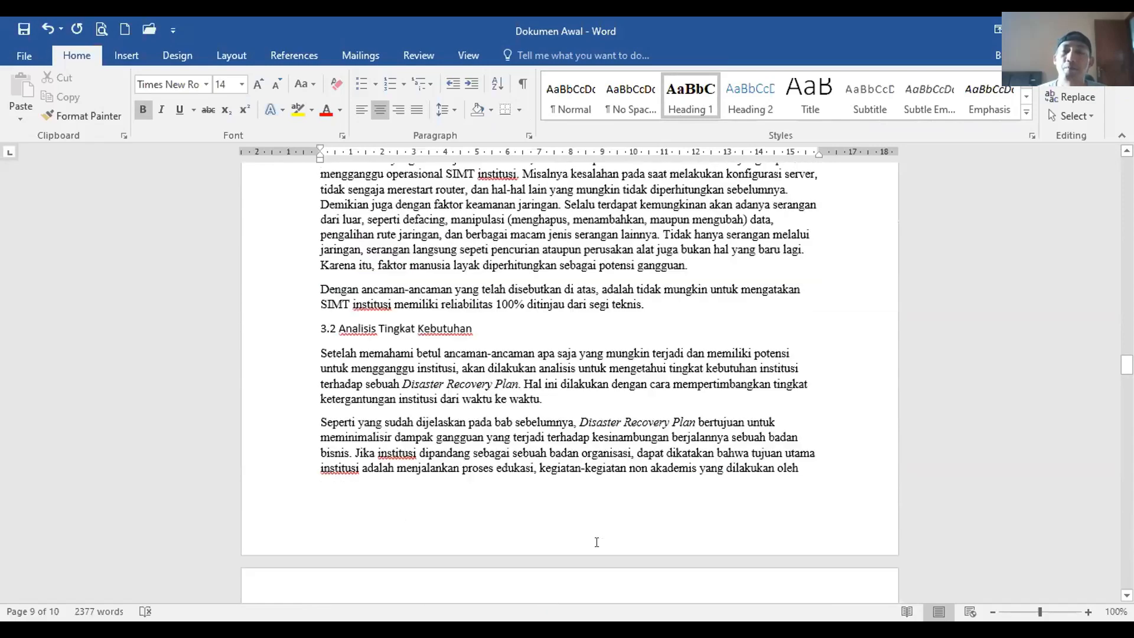
{"action": "scroll", "coordinate": [570, 378], "scroll_direction": "up", "scroll_amount": 15}
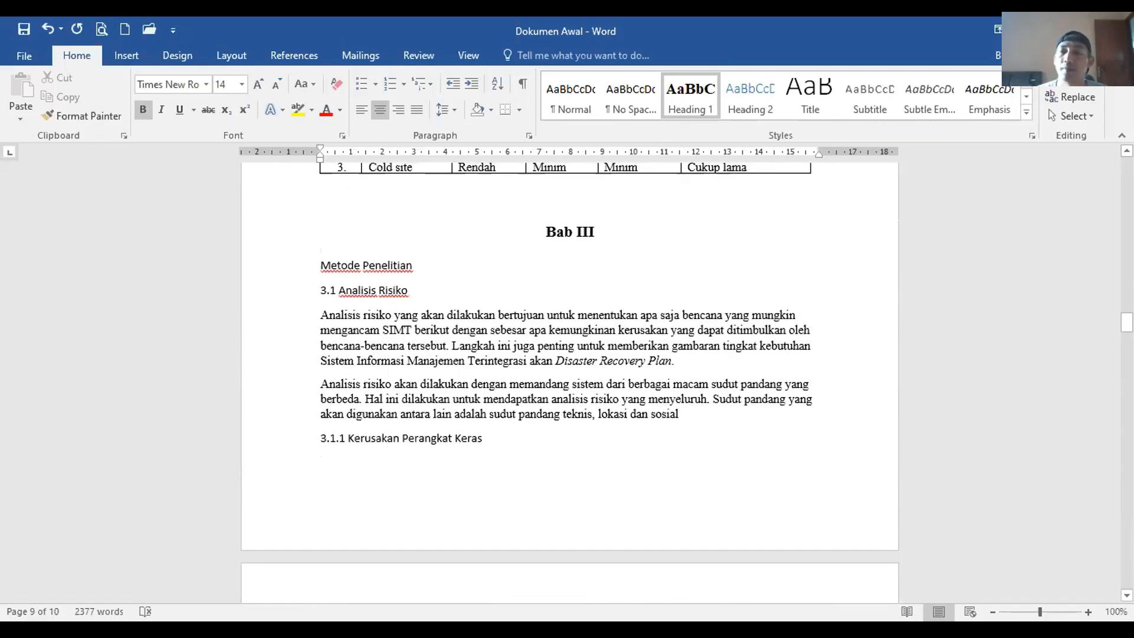
{"action": "left_click_drag", "start_coordinate": [1127, 324], "coordinate": [1127, 159]}
{"action": "left_click", "coordinate": [597, 255]}
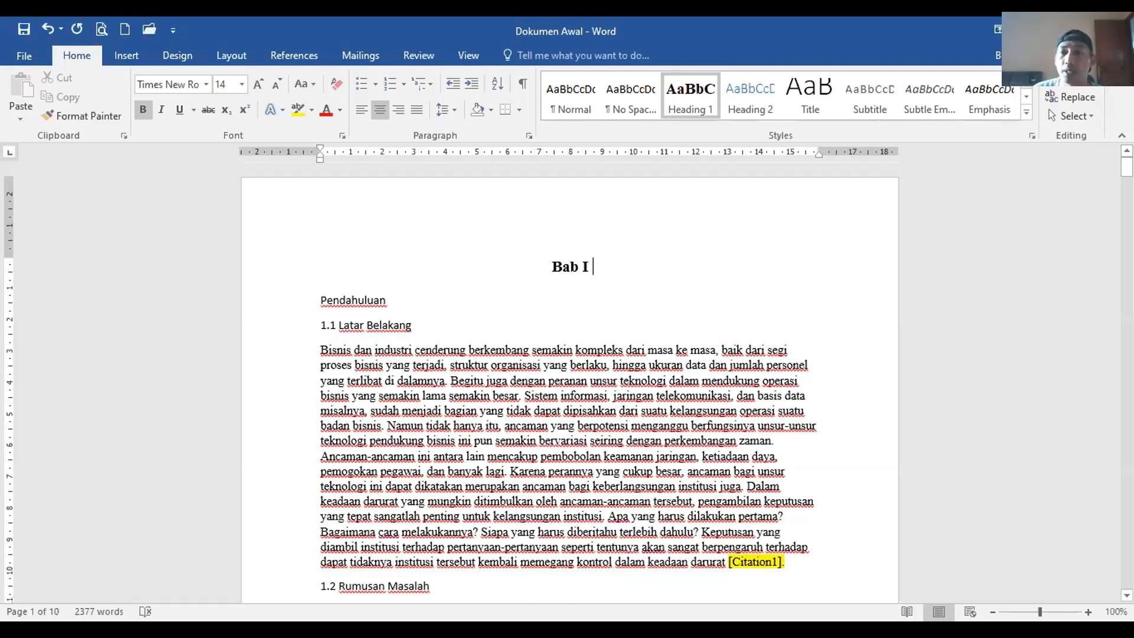
{"action": "left_click_drag", "start_coordinate": [1126, 167], "coordinate": [1127, 231]}
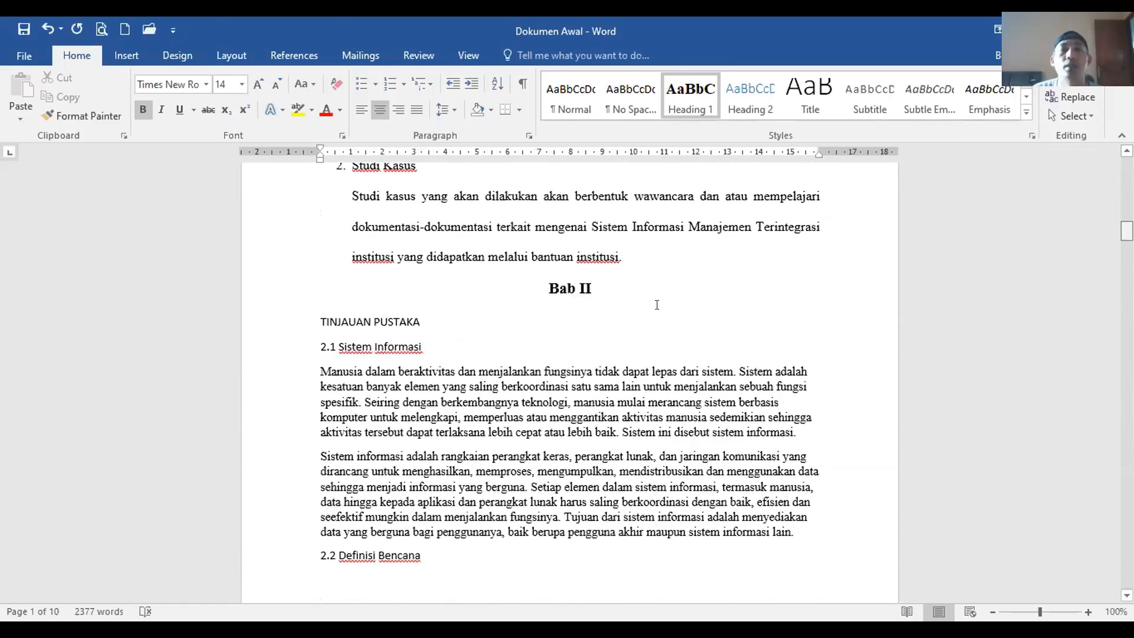
Step: Turn on the Navigation Pane from the View tab to show the heading outline
{"action": "left_click", "coordinate": [458, 59]}
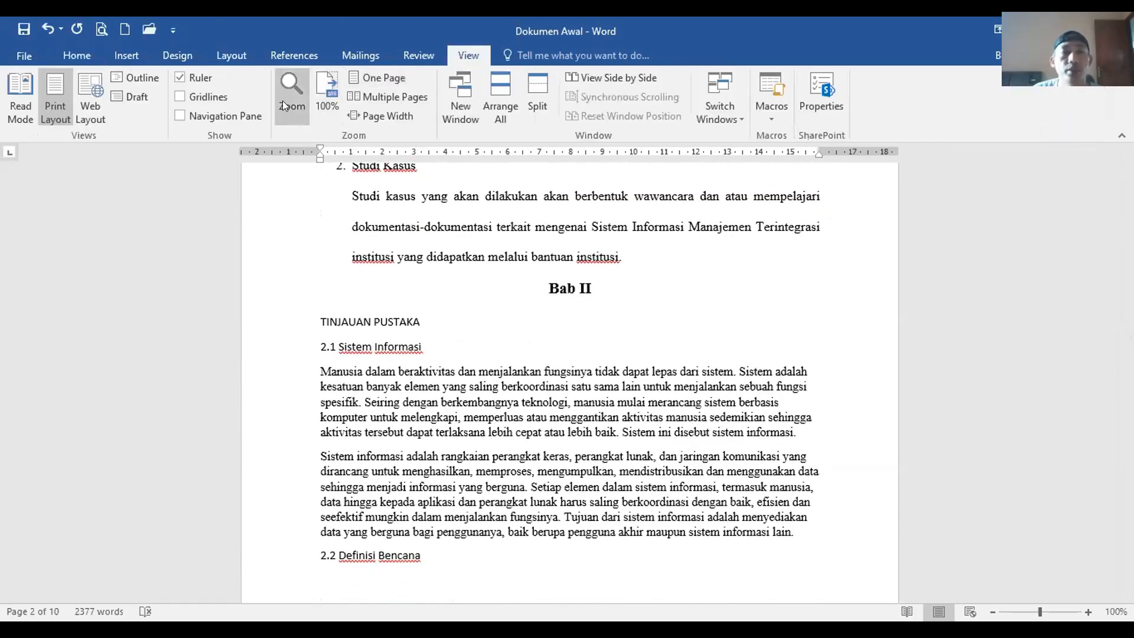
{"action": "left_click", "coordinate": [180, 116]}
{"action": "left_click", "coordinate": [214, 117]}
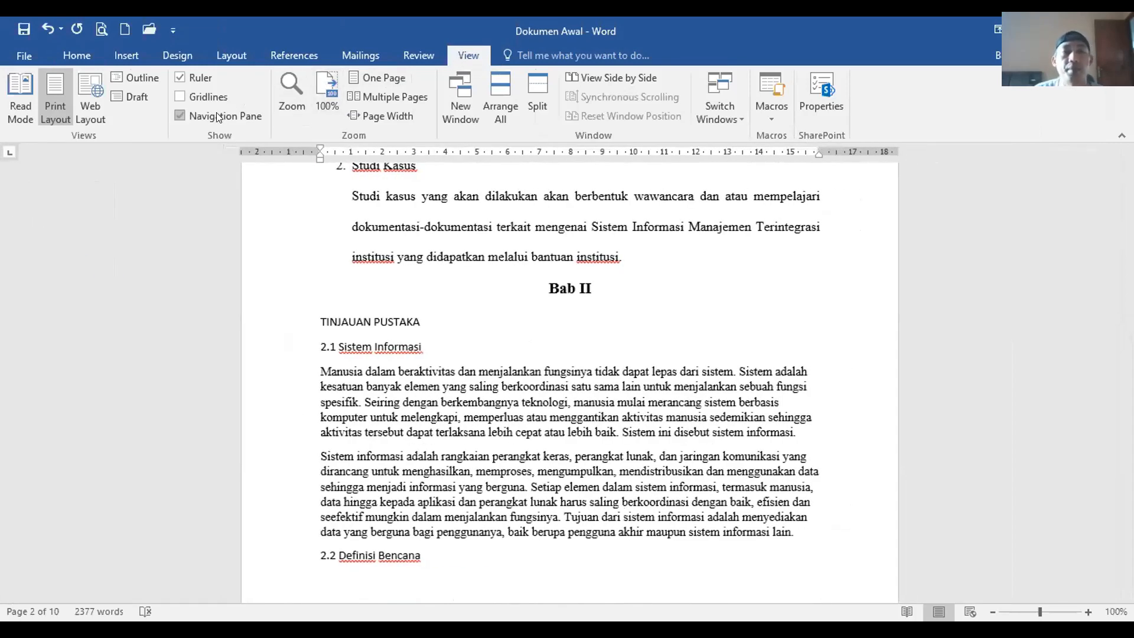
{"action": "left_click", "coordinate": [216, 113]}
{"action": "left_click", "coordinate": [201, 116]}
{"action": "left_click", "coordinate": [201, 115]}
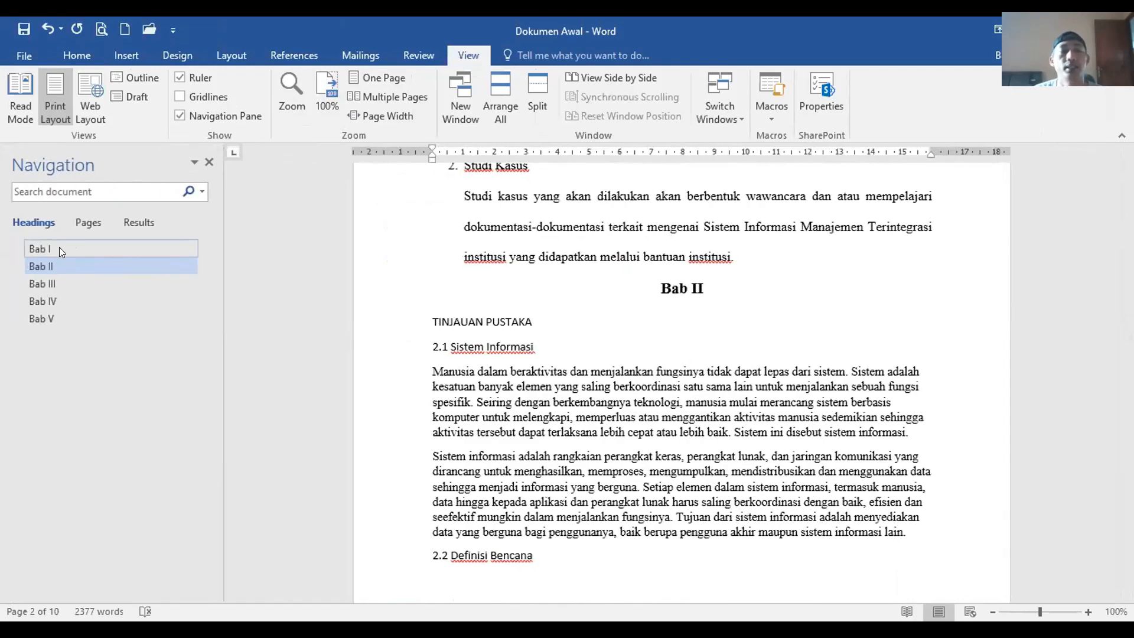
Step: Jump through Bab I, IV, II, III, IV and V using the Navigation pane headings
{"action": "left_click", "coordinate": [58, 249]}
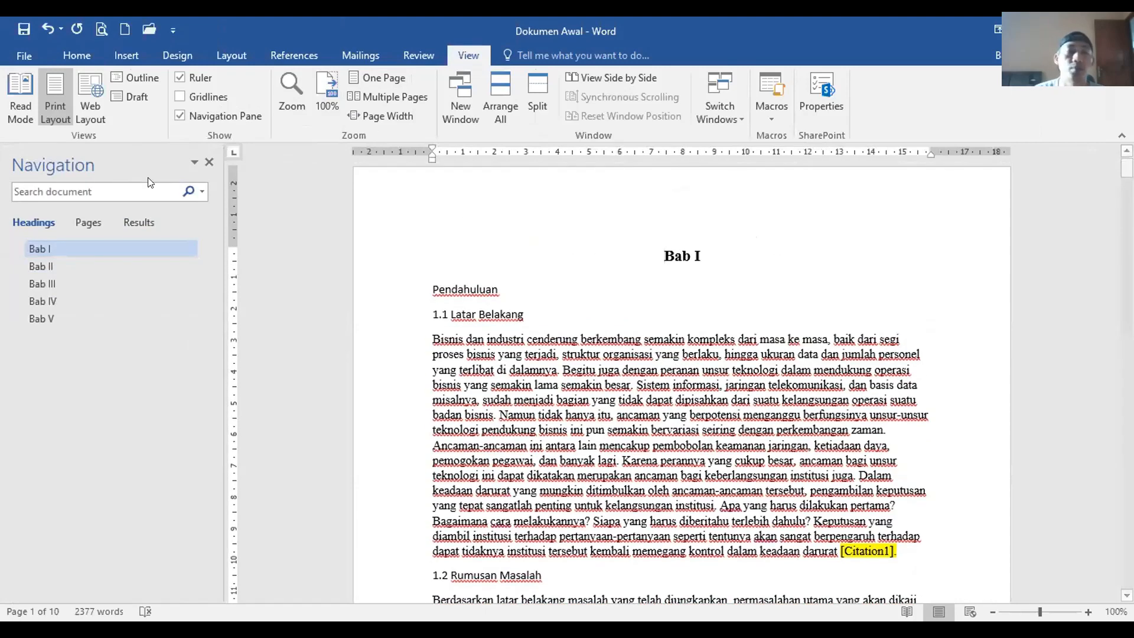
{"action": "left_click", "coordinate": [45, 299]}
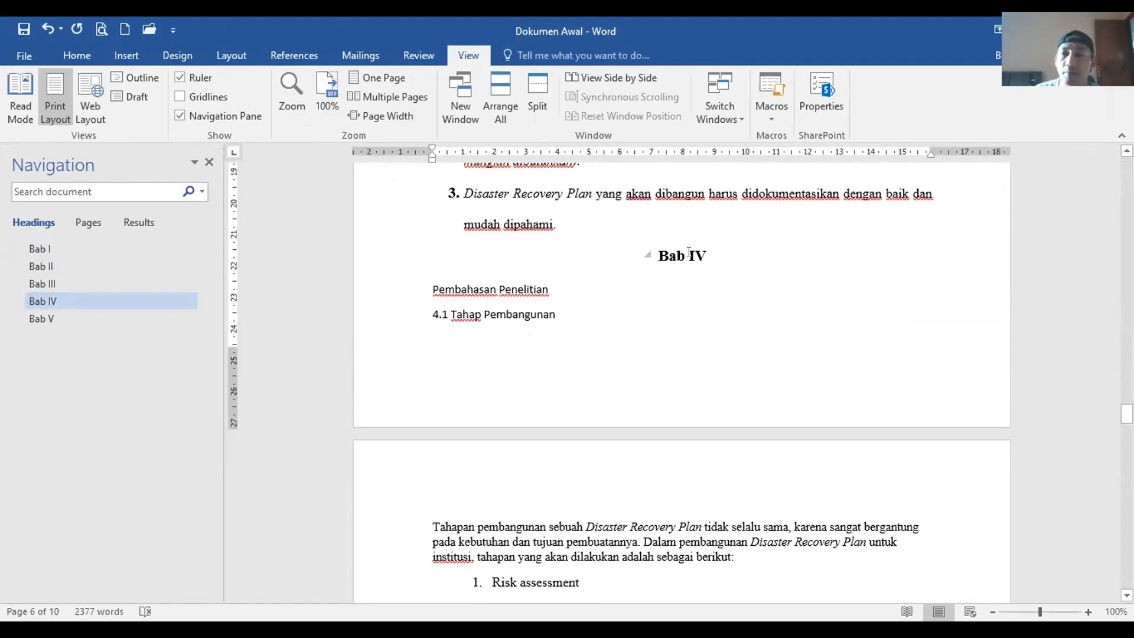
{"action": "scroll", "coordinate": [690, 254], "scroll_direction": "down", "scroll_amount": 15}
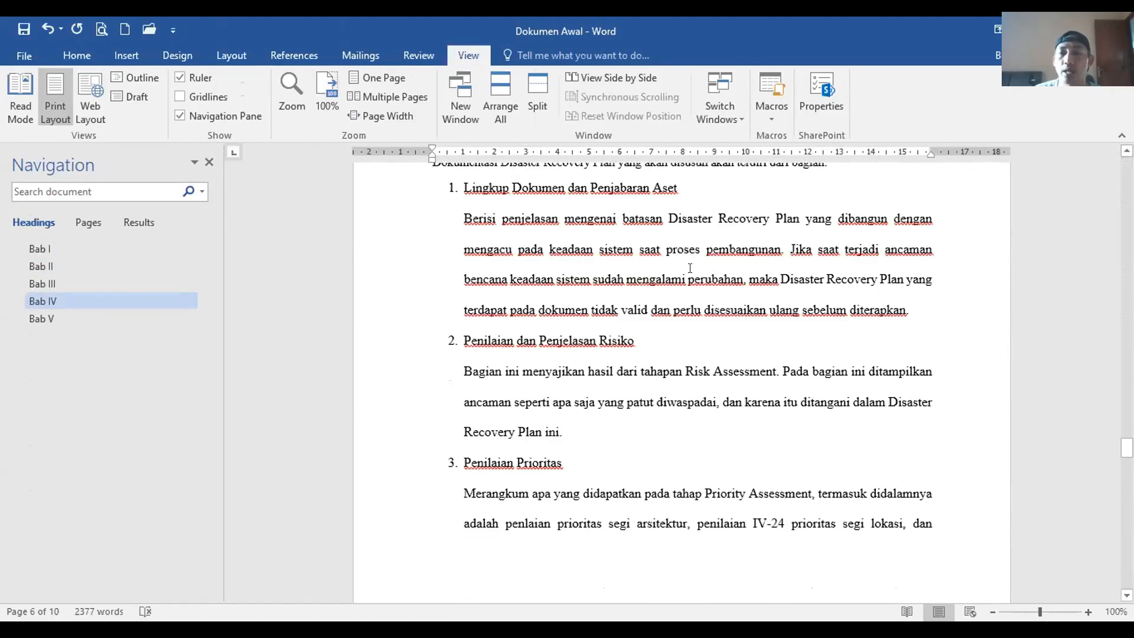
{"action": "scroll", "coordinate": [690, 268], "scroll_direction": "up", "scroll_amount": 20}
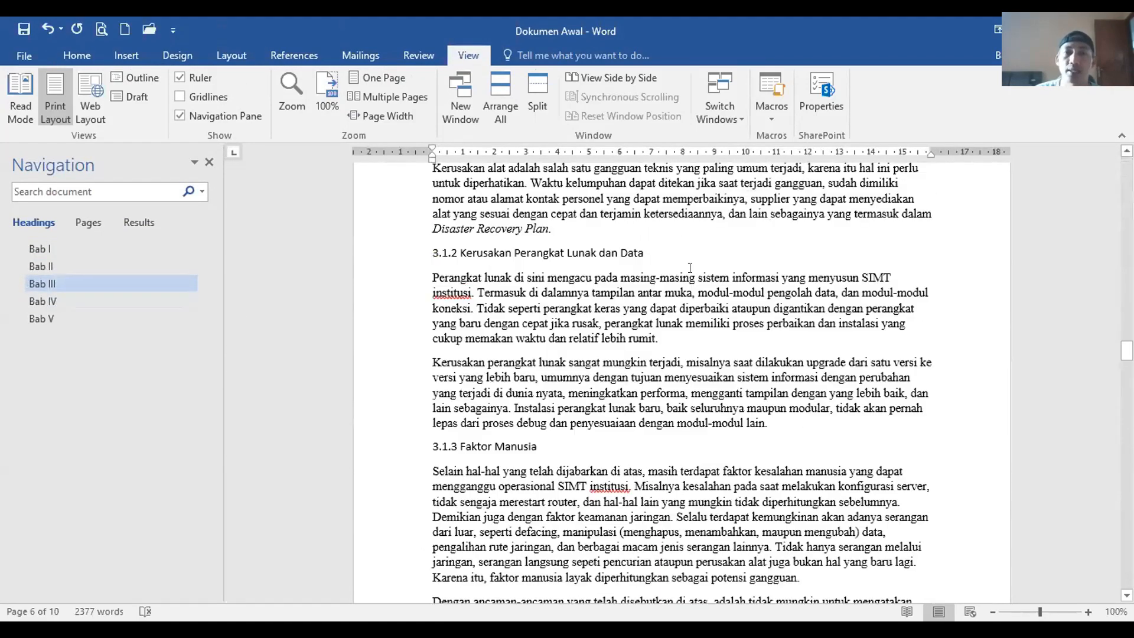
{"action": "scroll", "coordinate": [689, 268], "scroll_direction": "up", "scroll_amount": 20}
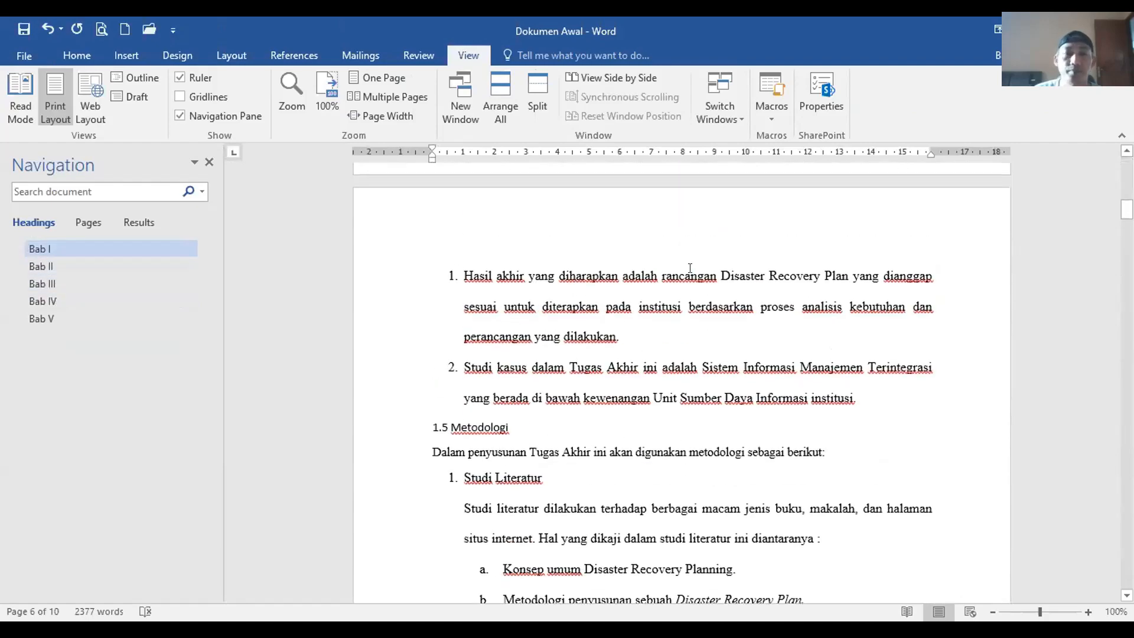
{"action": "left_click", "coordinate": [72, 259]}
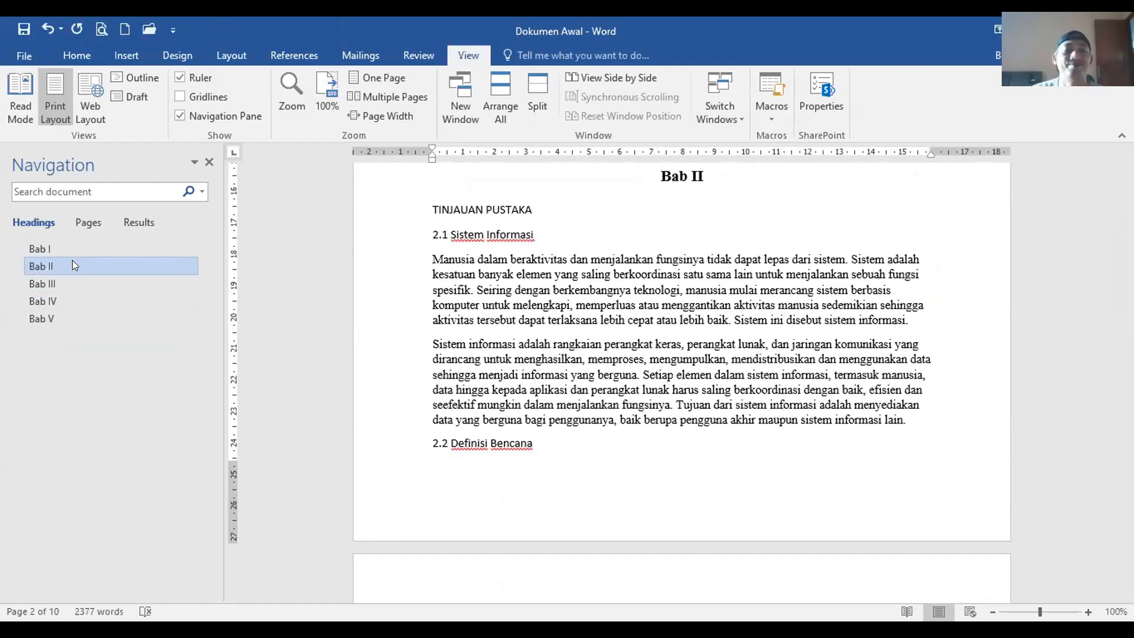
{"action": "left_click", "coordinate": [57, 280]}
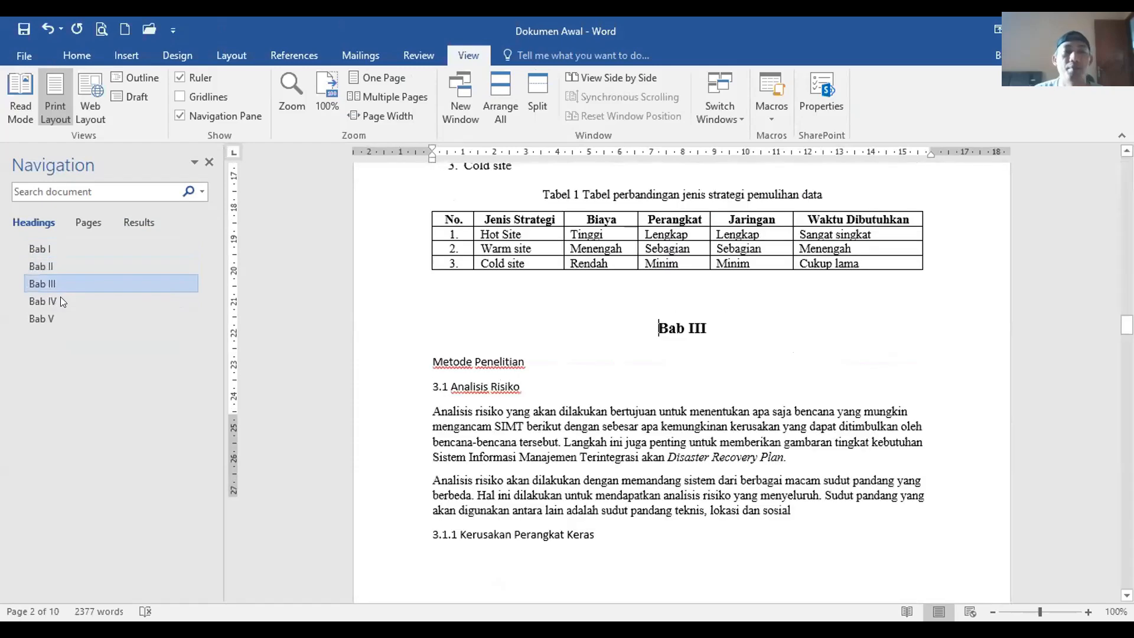
{"action": "left_click", "coordinate": [60, 299]}
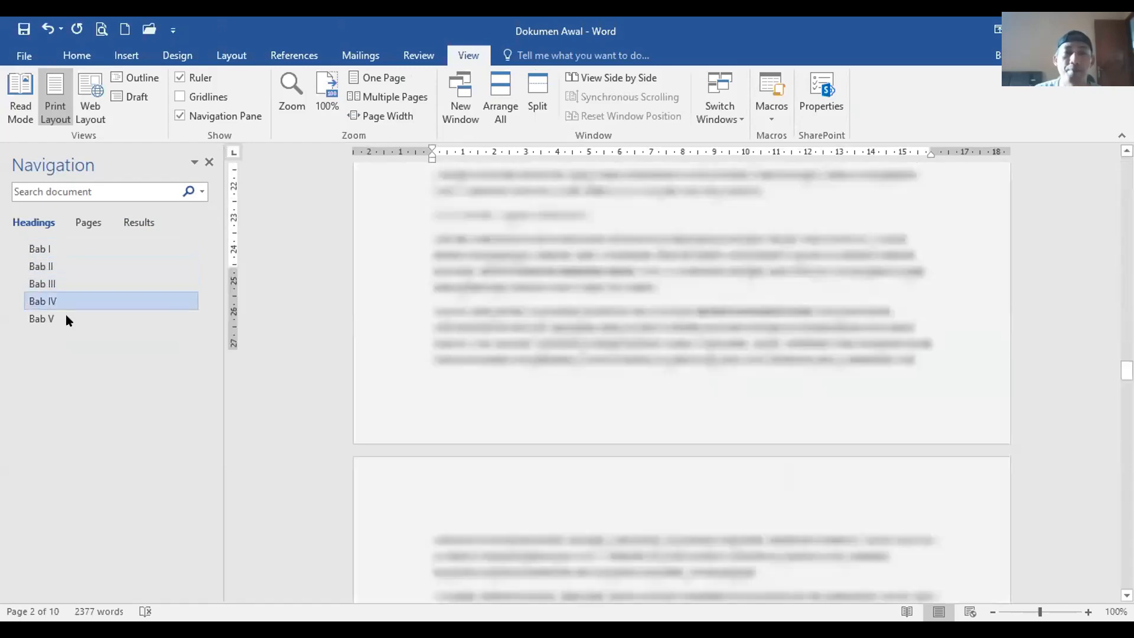
{"action": "left_click", "coordinate": [66, 315]}
Step: Jump back and forth between Bab I and Bab II in the Navigation pane
{"action": "scroll", "coordinate": [499, 263], "scroll_direction": "up", "scroll_amount": 15}
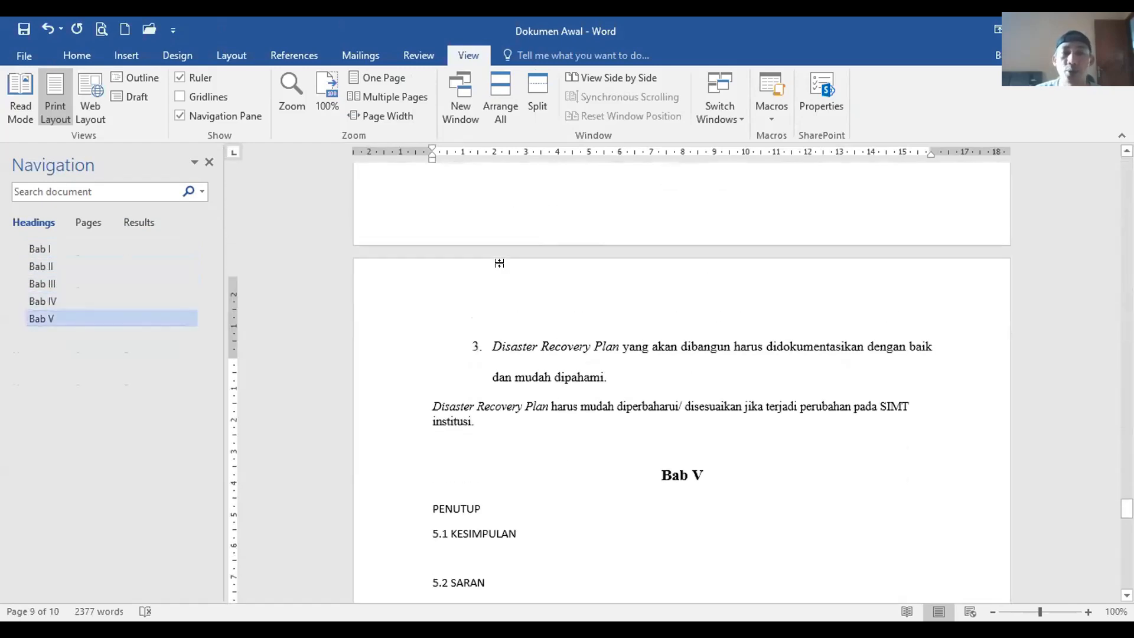
{"action": "scroll", "coordinate": [500, 264], "scroll_direction": "up", "scroll_amount": 20}
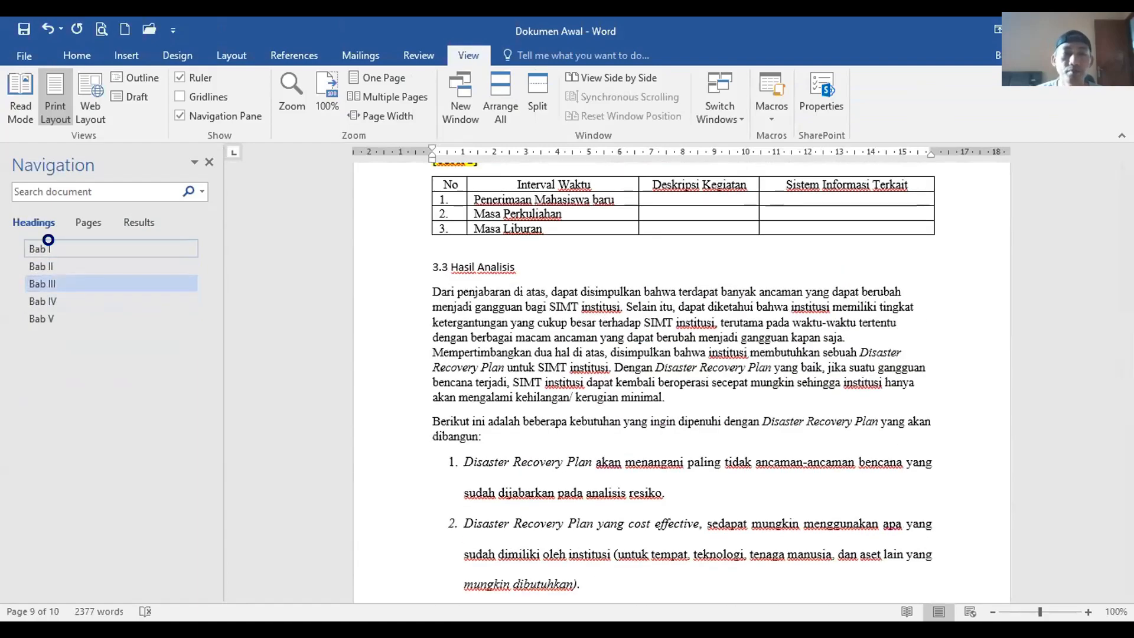
{"action": "left_click", "coordinate": [53, 254]}
{"action": "left_click", "coordinate": [44, 244]}
{"action": "left_click", "coordinate": [46, 258]}
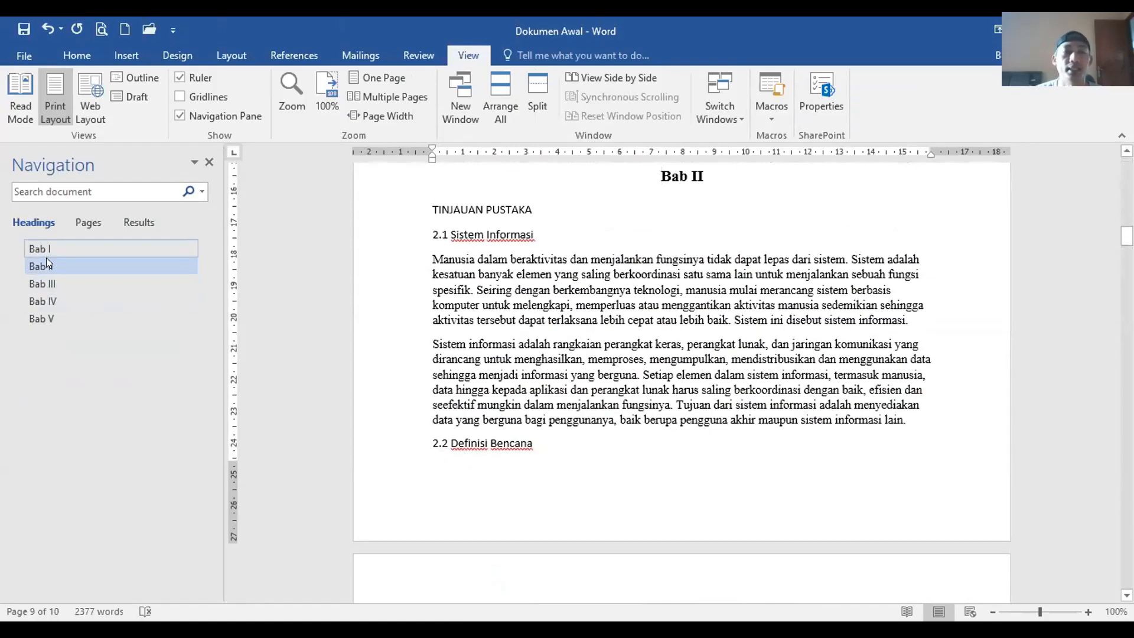
{"action": "left_click", "coordinate": [46, 256]}
{"action": "left_click", "coordinate": [46, 258]}
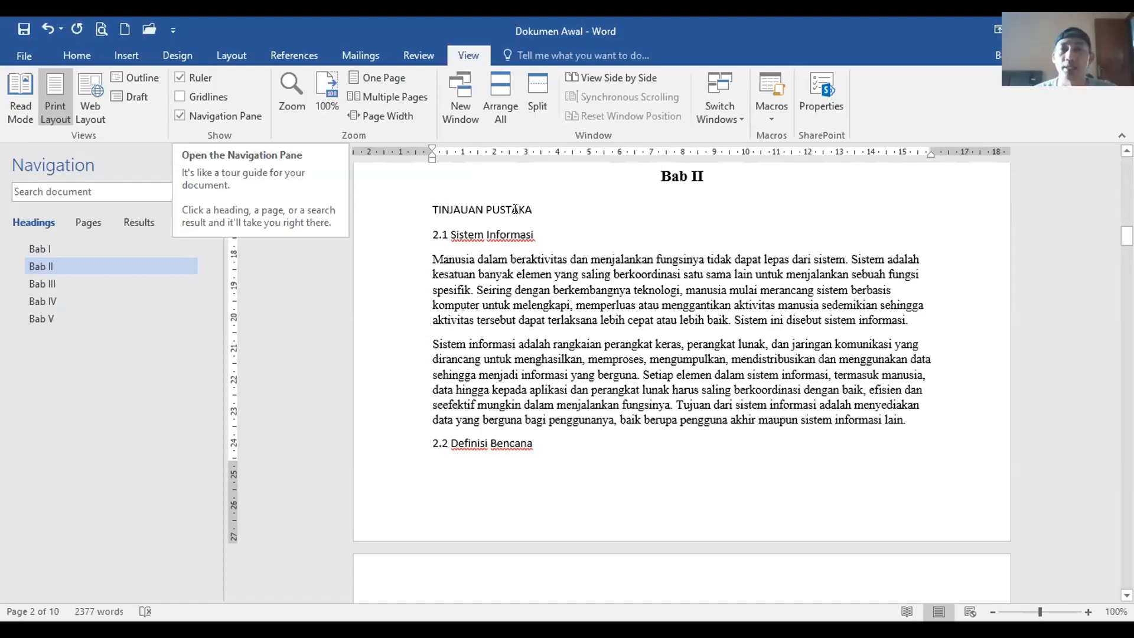
Step: Scroll up to Bab I and collapse, then re-expand, its chapter content
{"action": "scroll", "coordinate": [523, 260], "scroll_direction": "up", "scroll_amount": 15}
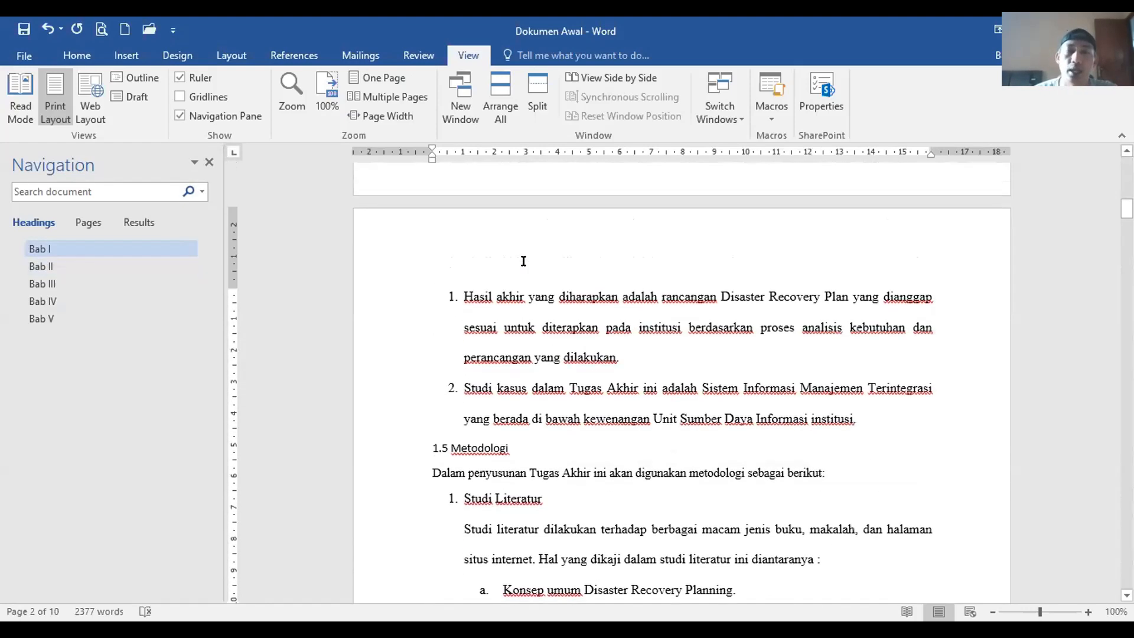
{"action": "scroll", "coordinate": [523, 261], "scroll_direction": "up", "scroll_amount": 15}
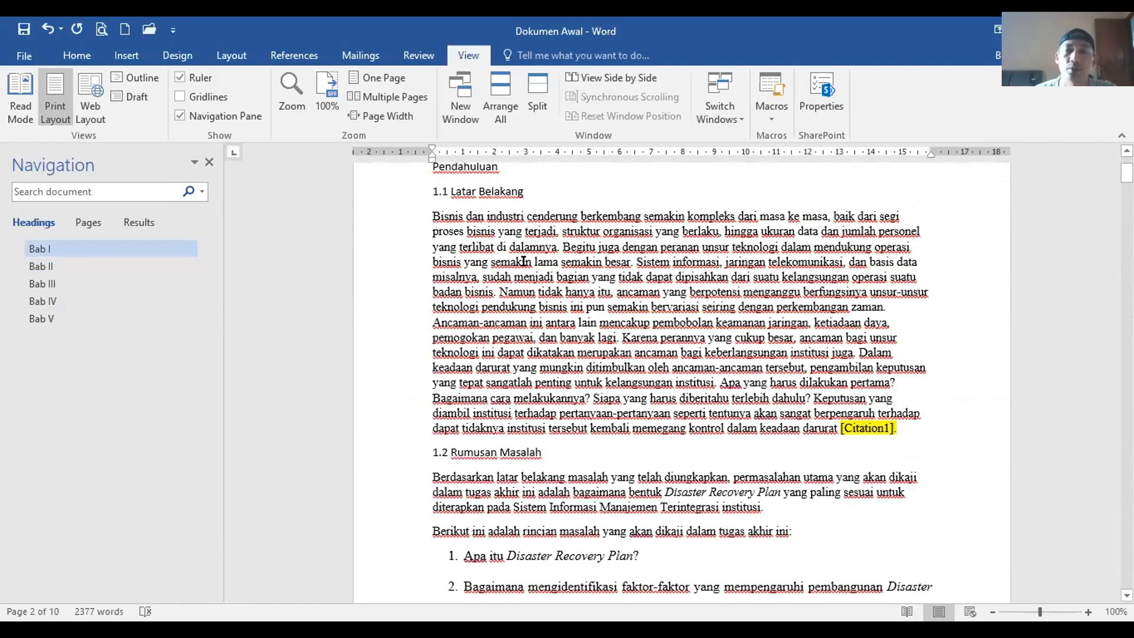
{"action": "left_click", "coordinate": [653, 267]}
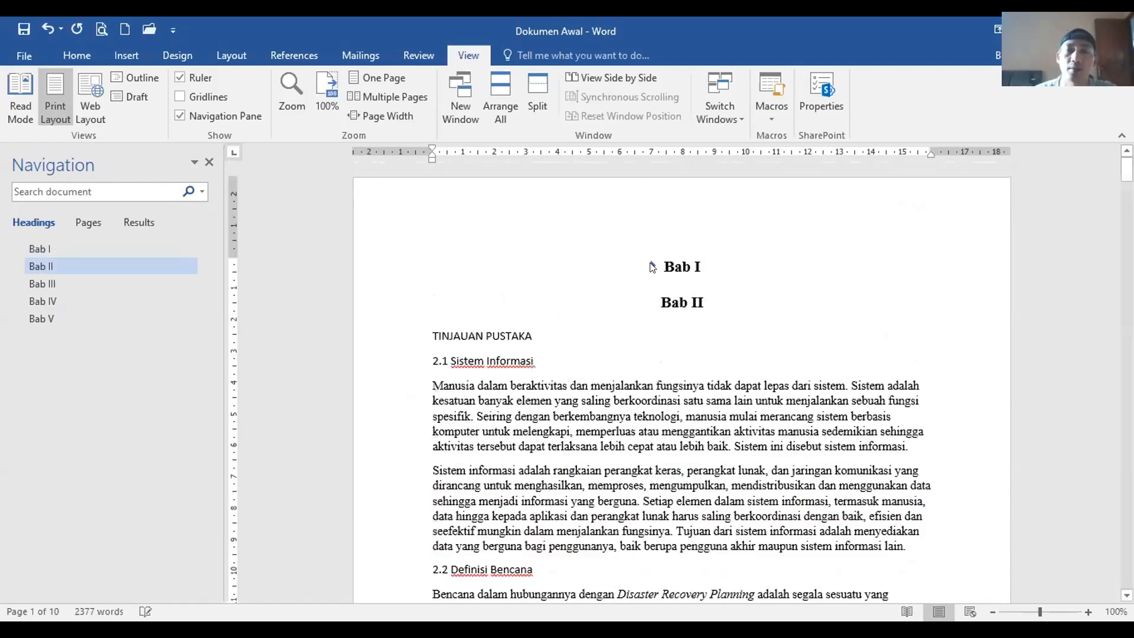
{"action": "left_click", "coordinate": [652, 267]}
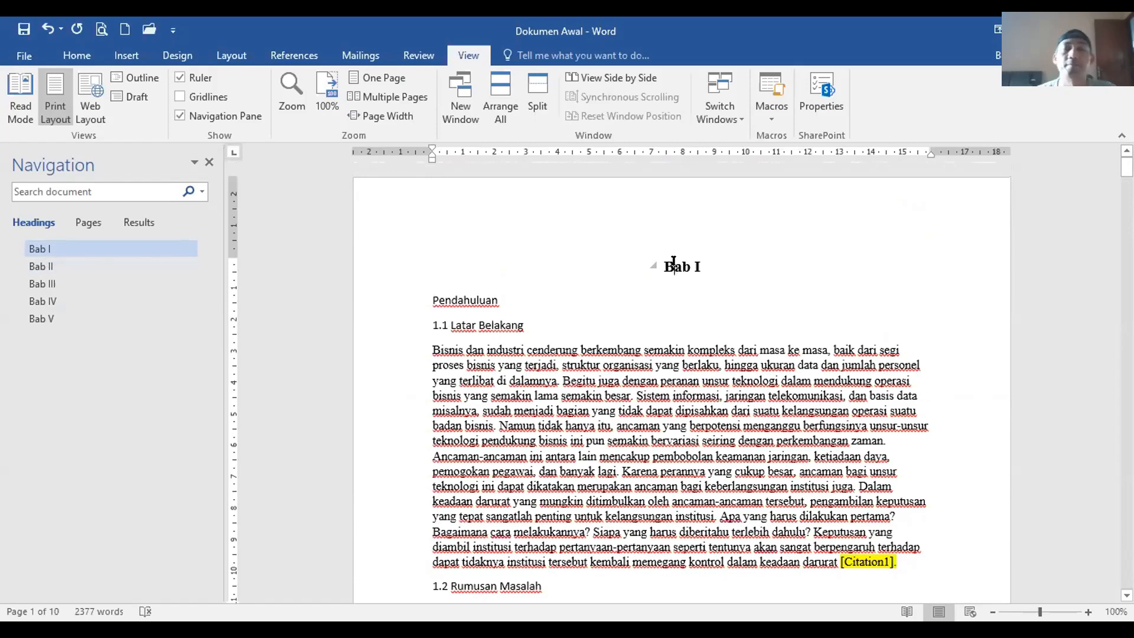
Step: Apply Heading 1 to the Pendahuluan line under Bab I
{"action": "left_click", "coordinate": [77, 55]}
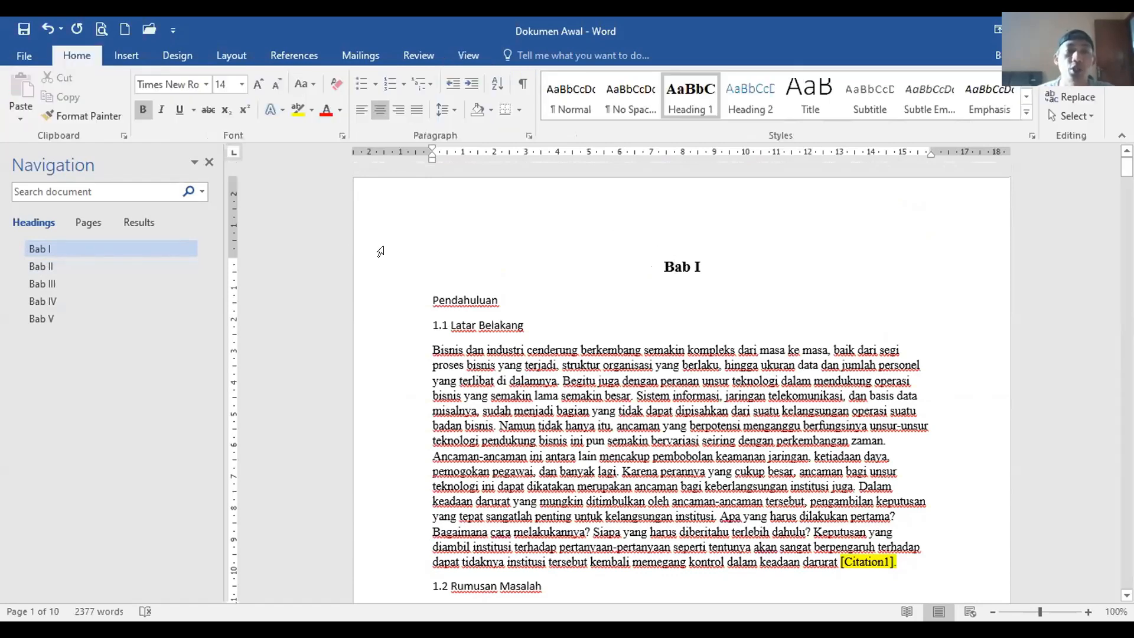
{"action": "left_click", "coordinate": [460, 288]}
{"action": "left_click", "coordinate": [472, 322]}
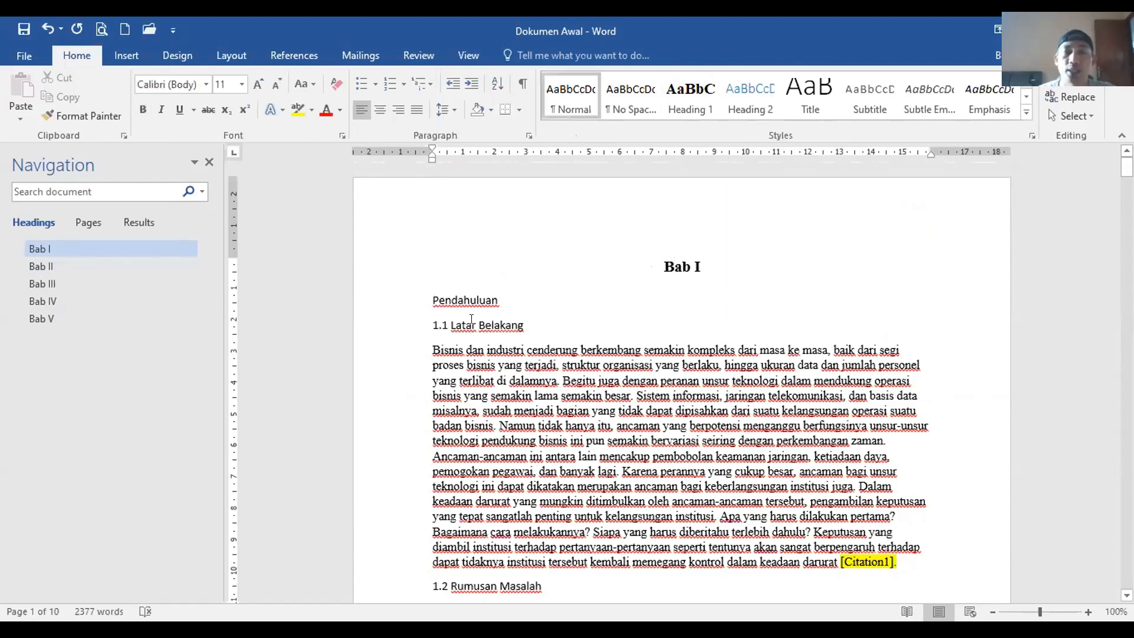
{"action": "left_click", "coordinate": [464, 296]}
{"action": "left_click", "coordinate": [691, 97]}
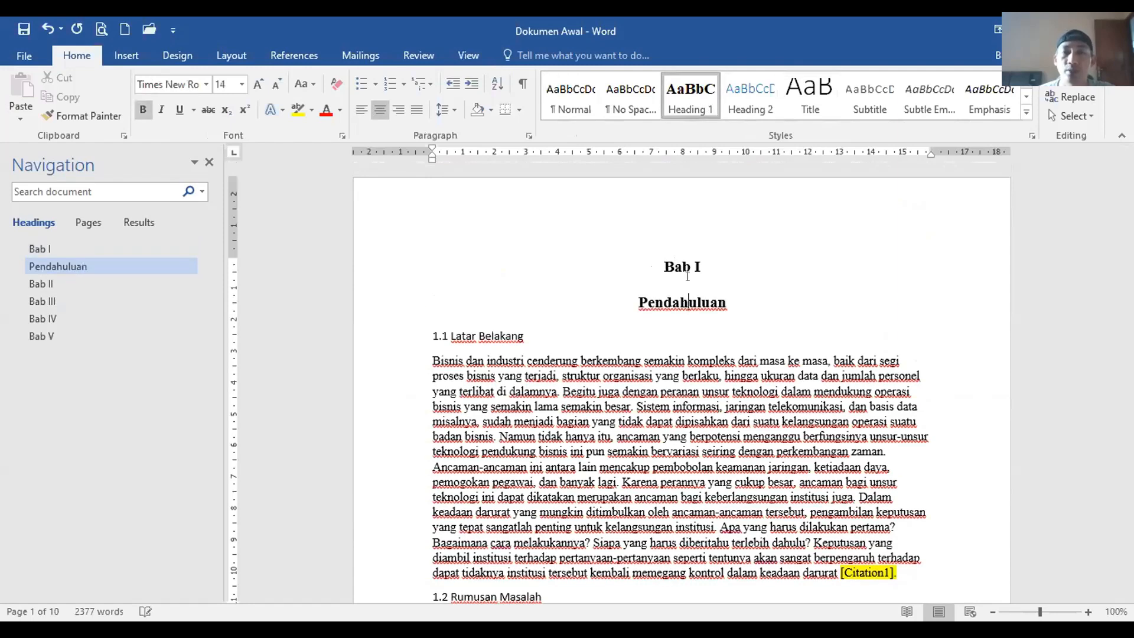
Step: Apply Heading 1 to TINJAUAN PUSTAKA in the Bab II chapter
{"action": "left_click", "coordinate": [60, 285]}
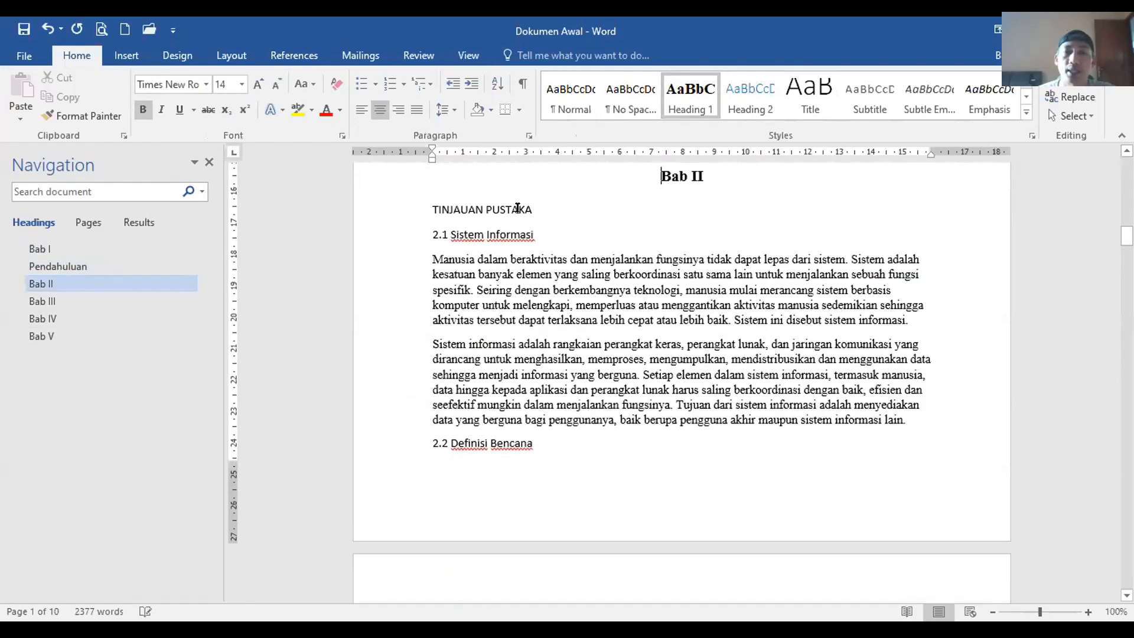
{"action": "left_click", "coordinate": [508, 210]}
{"action": "left_click", "coordinate": [691, 98]}
{"action": "left_click", "coordinate": [500, 244]}
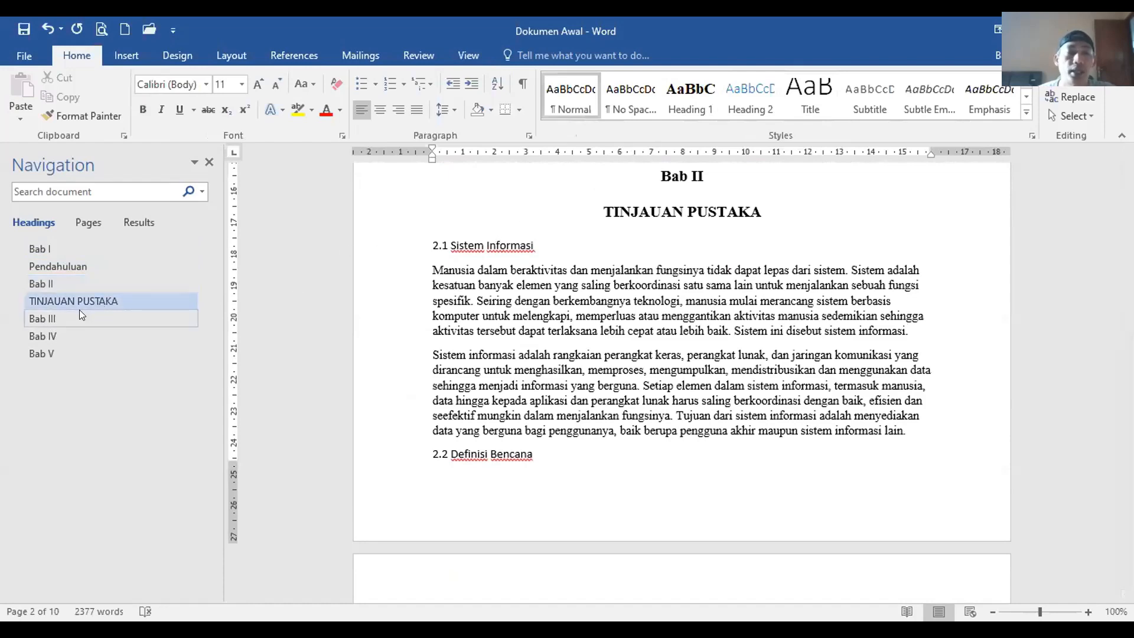
Step: Return to Bab I and select the 1.1 Latar Belakang and 1.2 Rumusan Masalah lines
{"action": "left_click", "coordinate": [42, 250]}
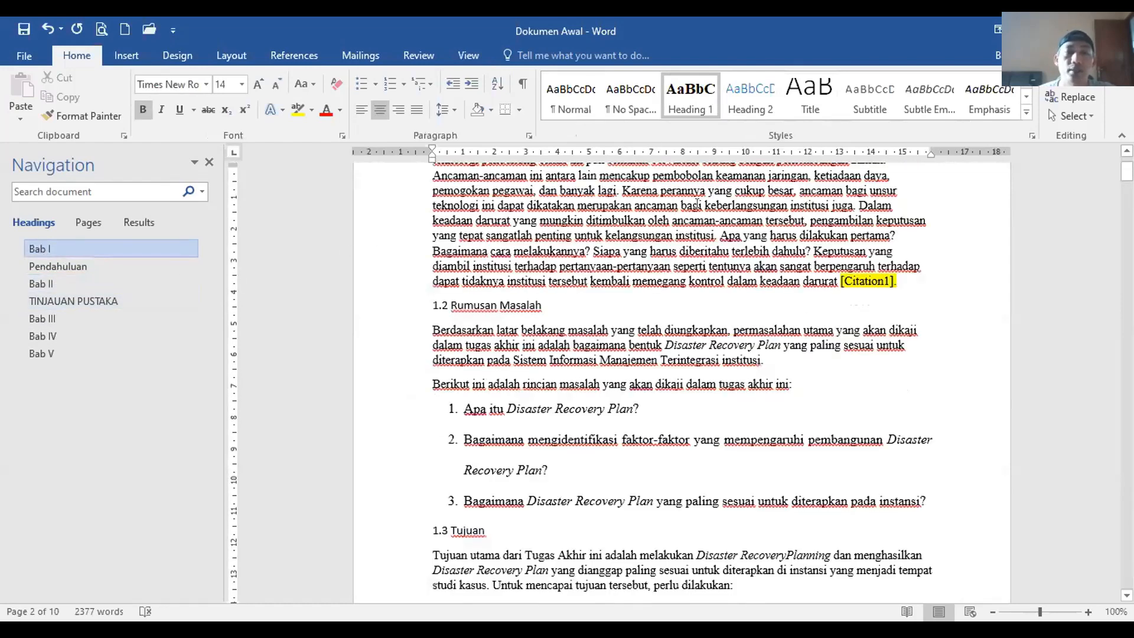
{"action": "left_click", "coordinate": [454, 245]}
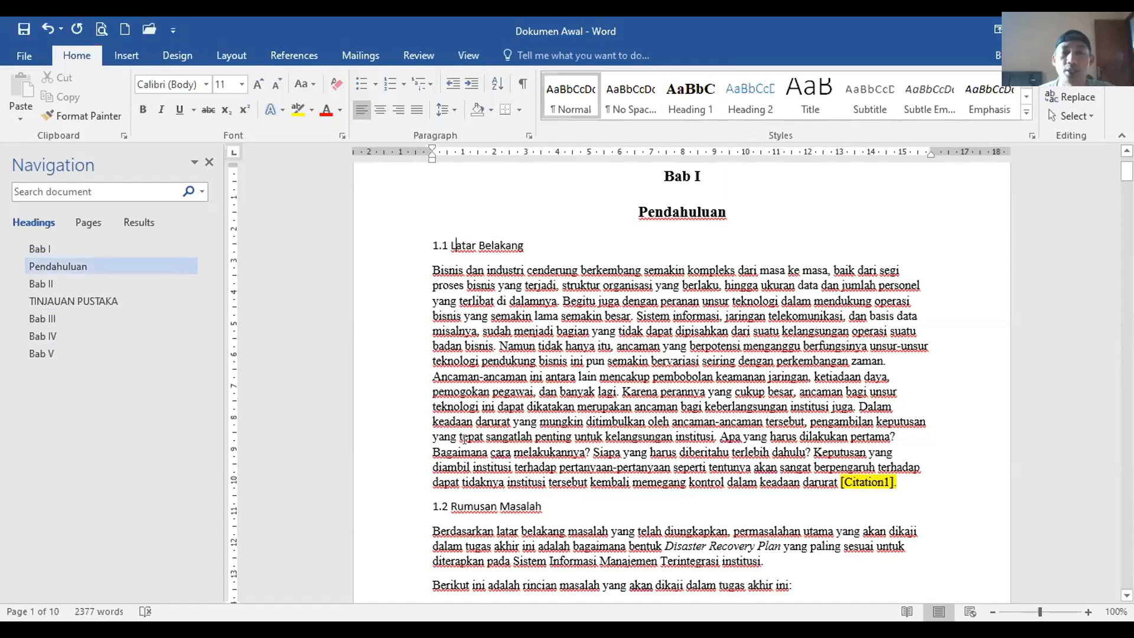
{"action": "left_click", "coordinate": [390, 247]}
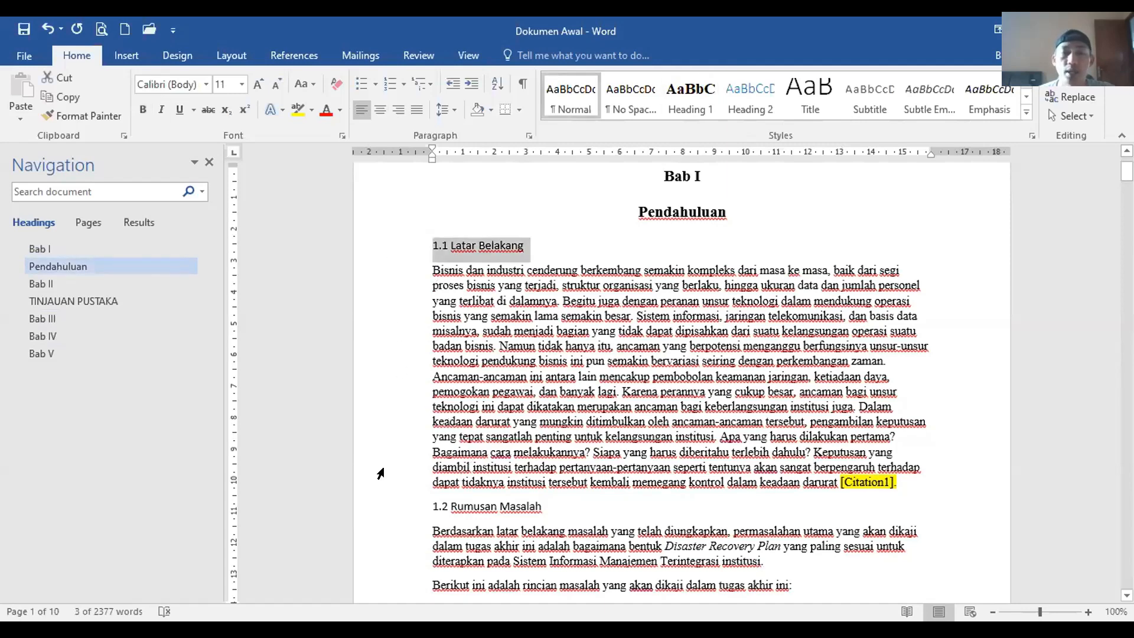
{"action": "left_click", "coordinate": [388, 509]}
Step: Apply Heading 1 to 1.1 Latar Belakang, then revert it to Normal text
{"action": "left_click", "coordinate": [454, 359]}
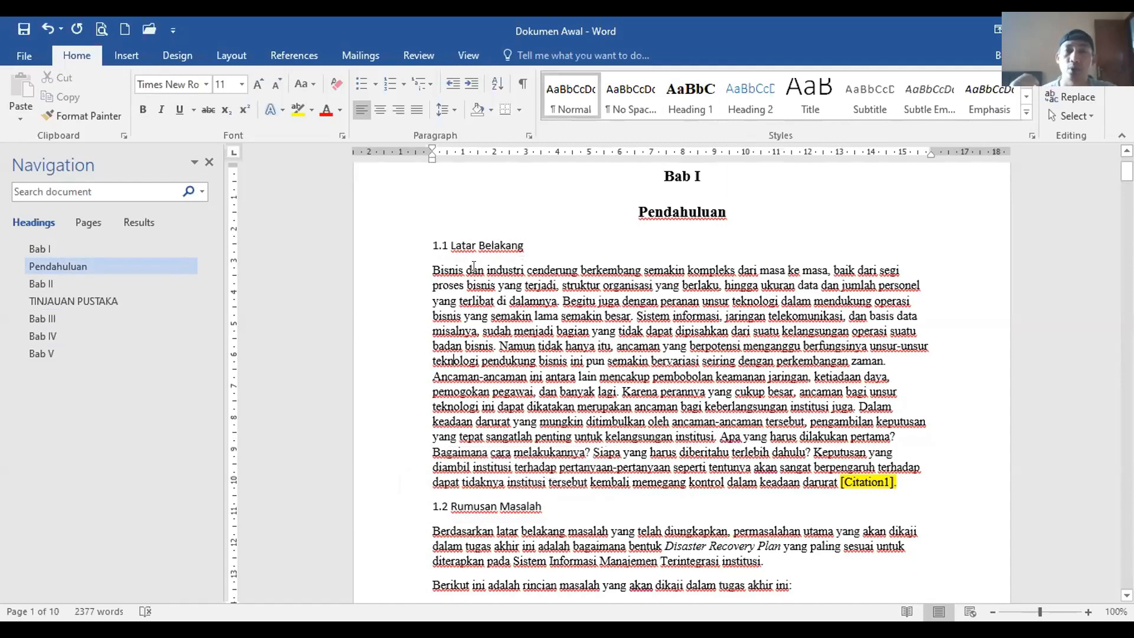
{"action": "left_click", "coordinate": [460, 236]}
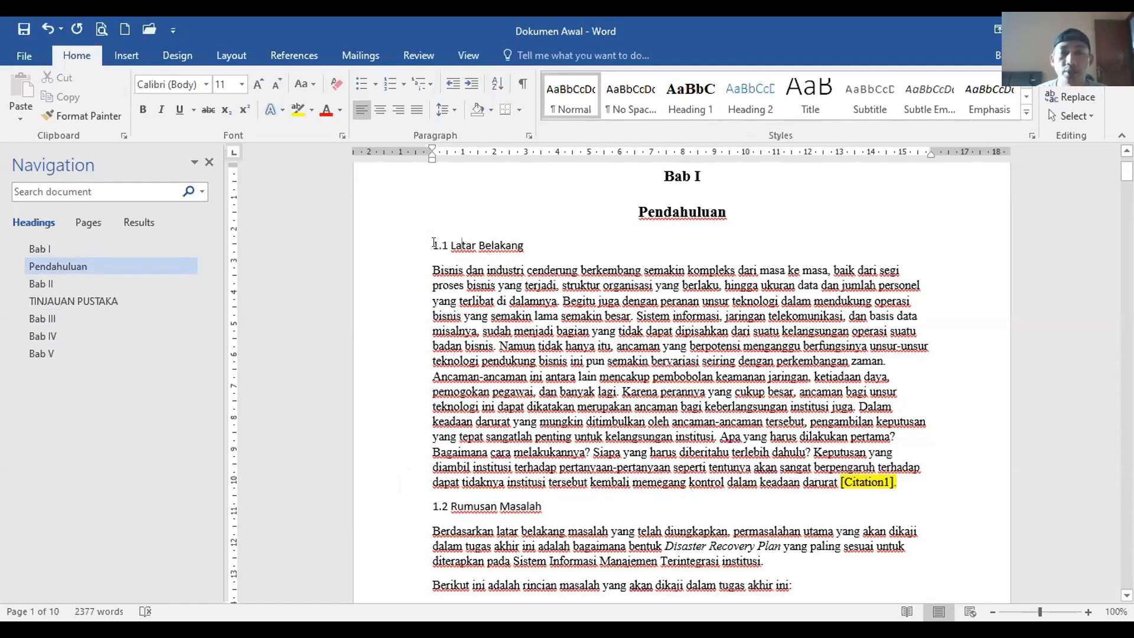
{"action": "left_click", "coordinate": [695, 89]}
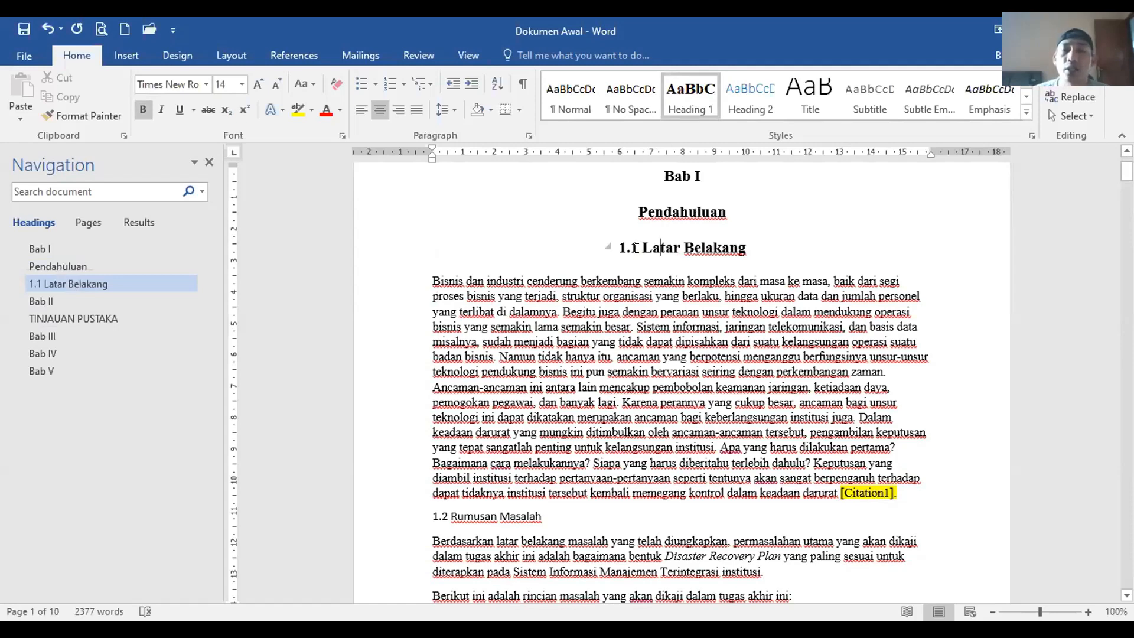
{"action": "left_click", "coordinate": [574, 106]}
{"action": "left_click", "coordinate": [499, 244]}
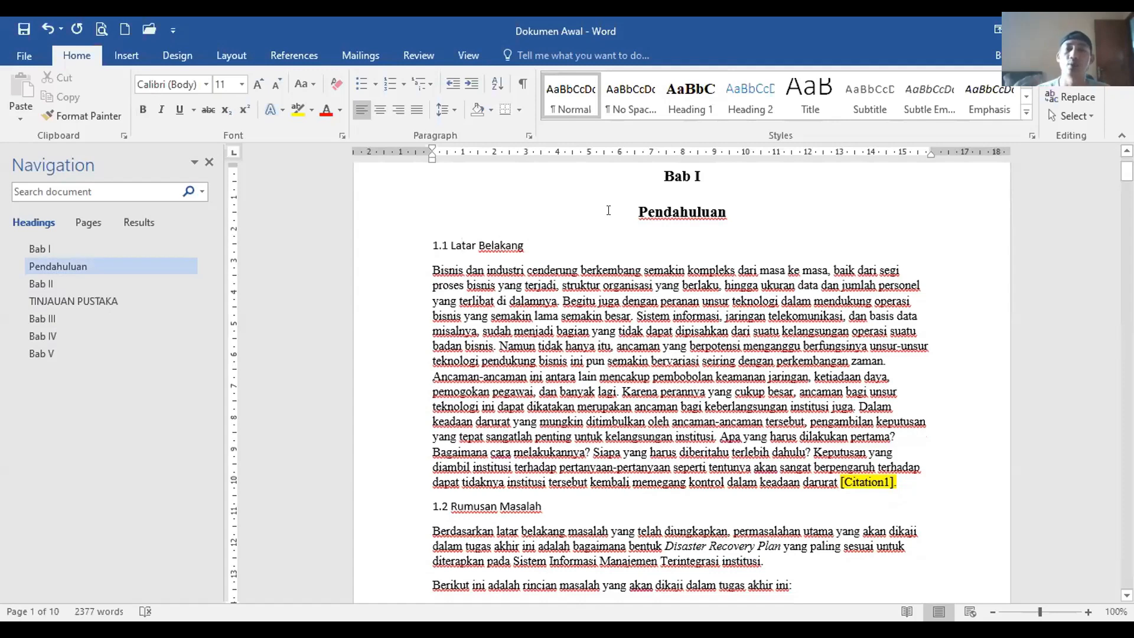
Step: Make the Heading 2 style bold, black, Times New Roman 12 pt
{"action": "right_click", "coordinate": [745, 106]}
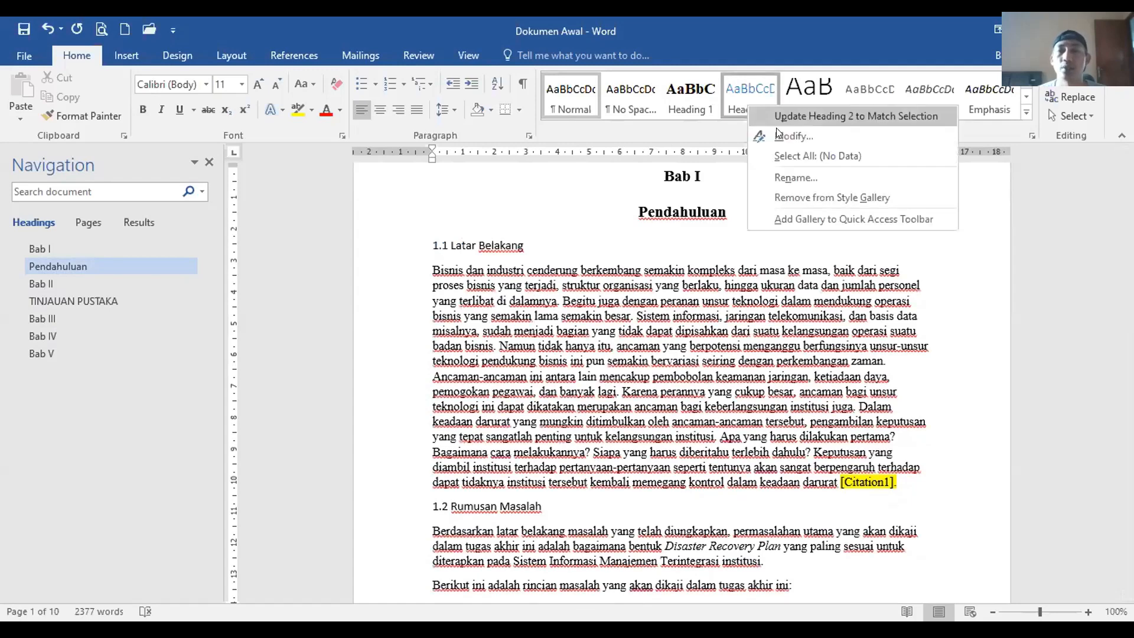
{"action": "key", "text": "Return"}
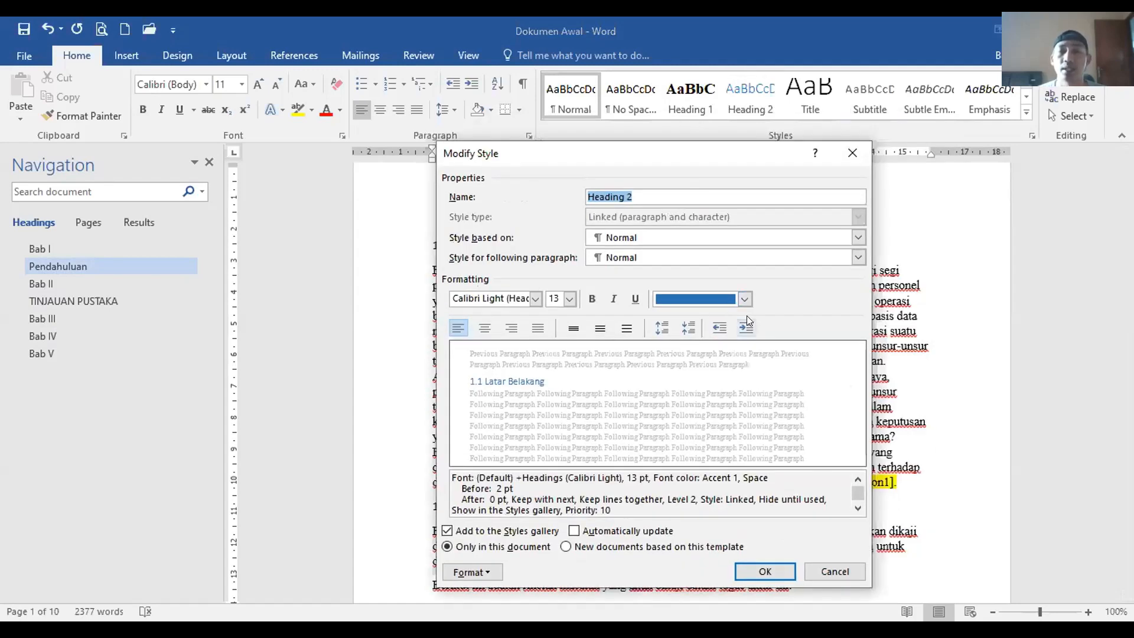
{"action": "left_click", "coordinate": [587, 299]}
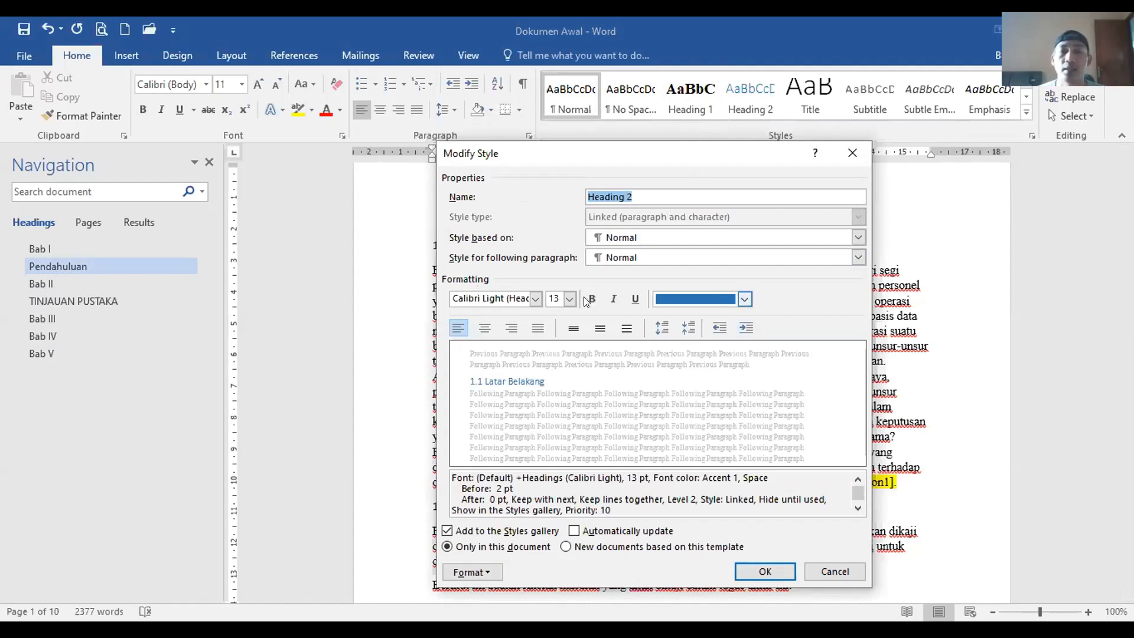
{"action": "left_click", "coordinate": [568, 297]}
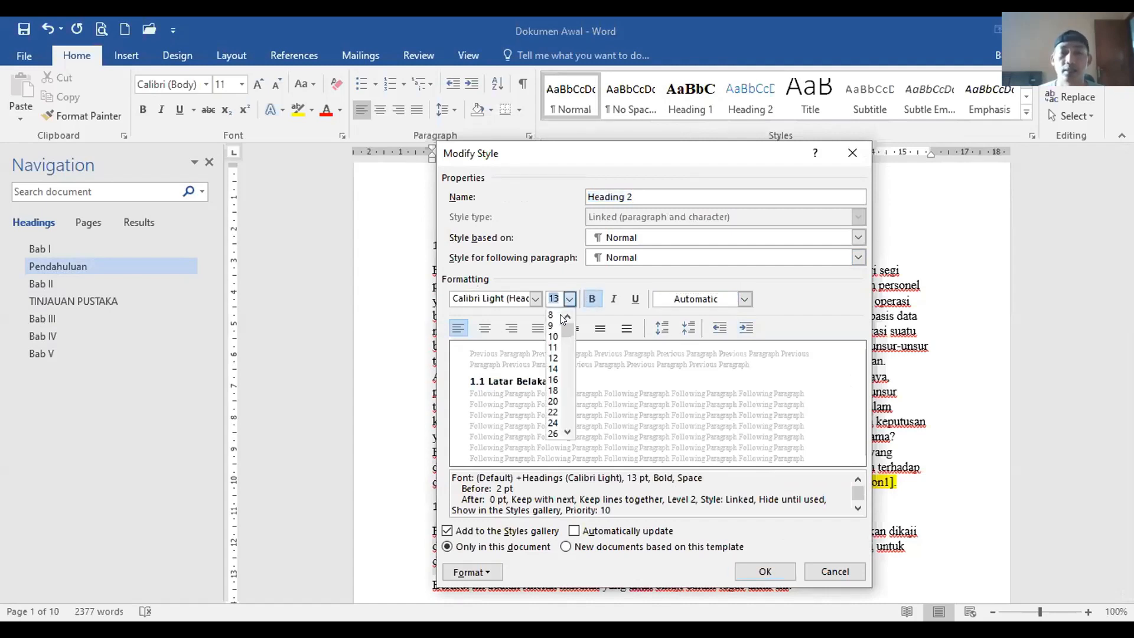
{"action": "left_click", "coordinate": [548, 354]}
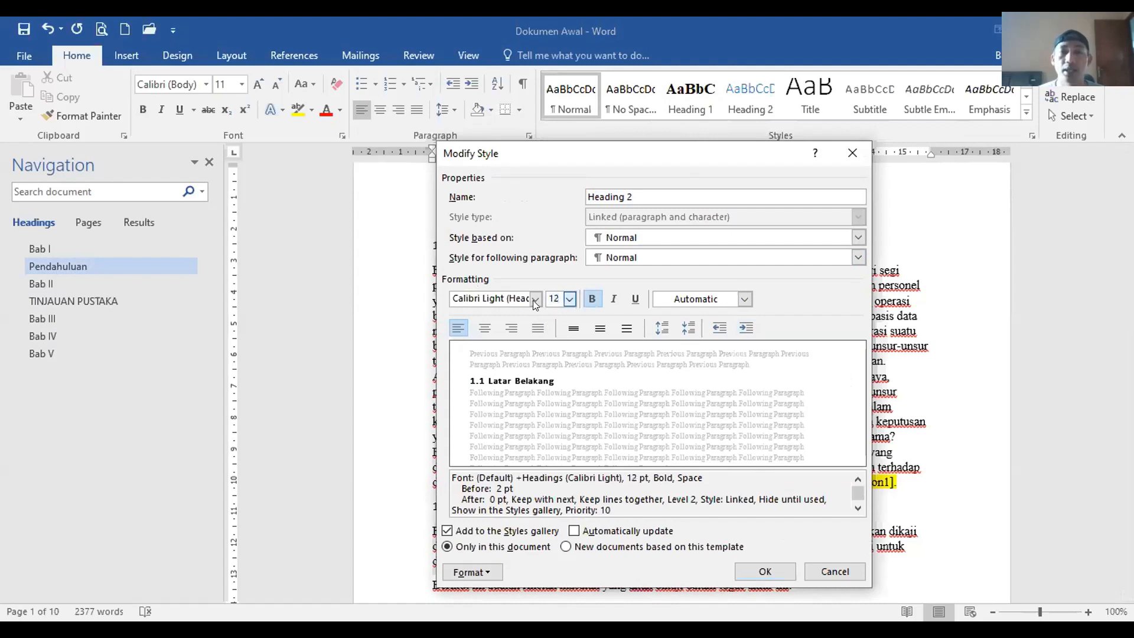
{"action": "left_click", "coordinate": [535, 299]}
{"action": "left_click", "coordinate": [539, 360]}
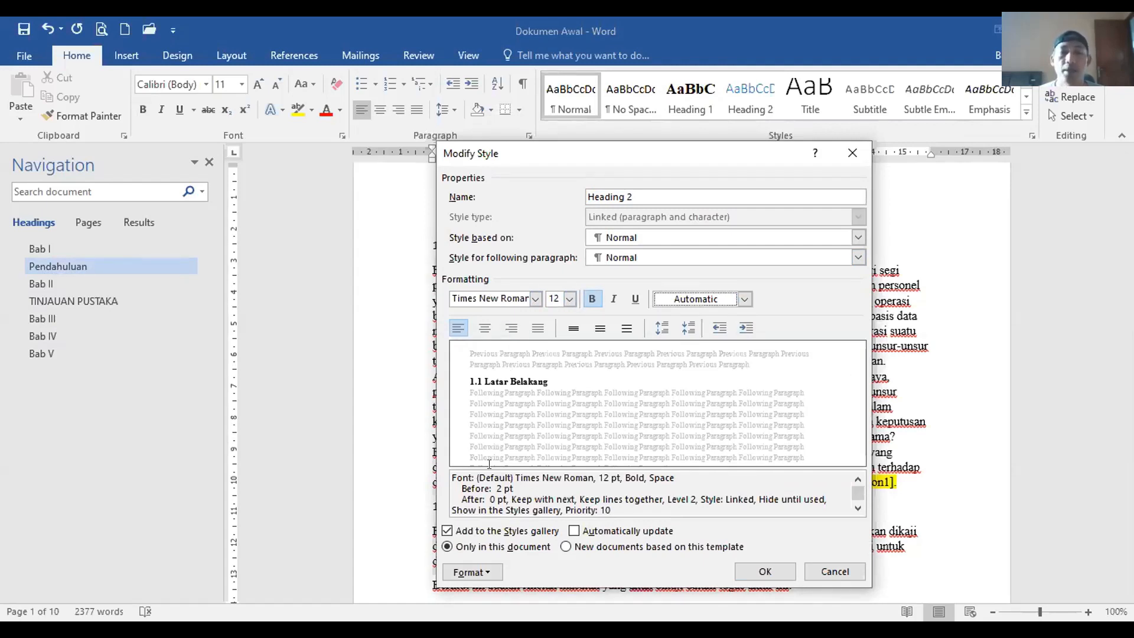
Step: Give Heading 2 0 pt space before and double line spacing, and save the style
{"action": "left_click", "coordinate": [494, 571]}
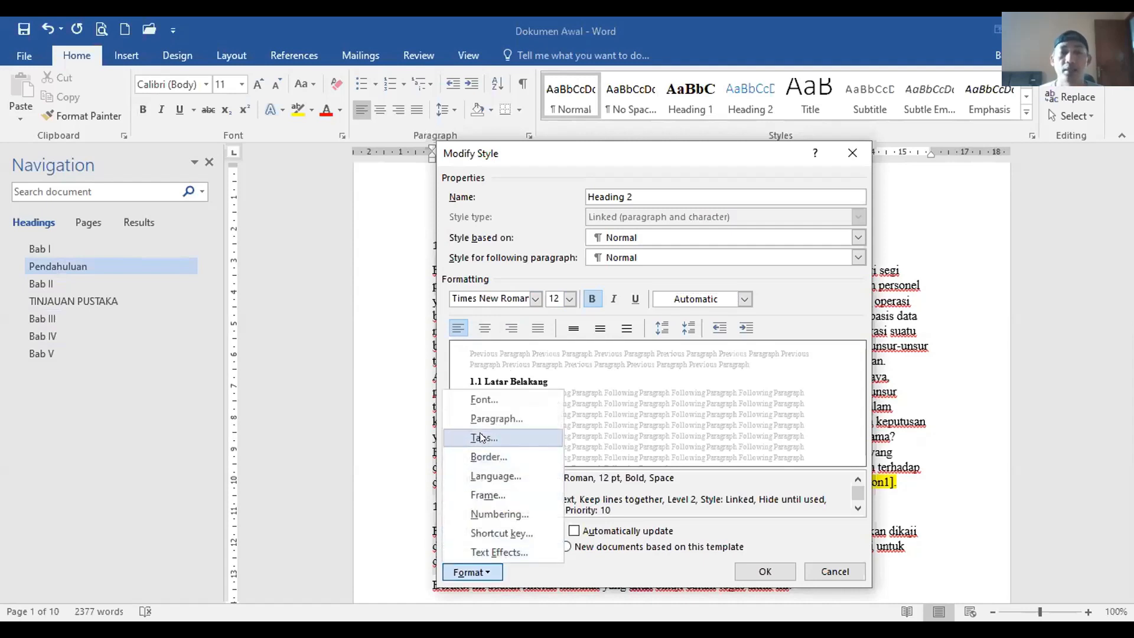
{"action": "left_click", "coordinate": [493, 419]}
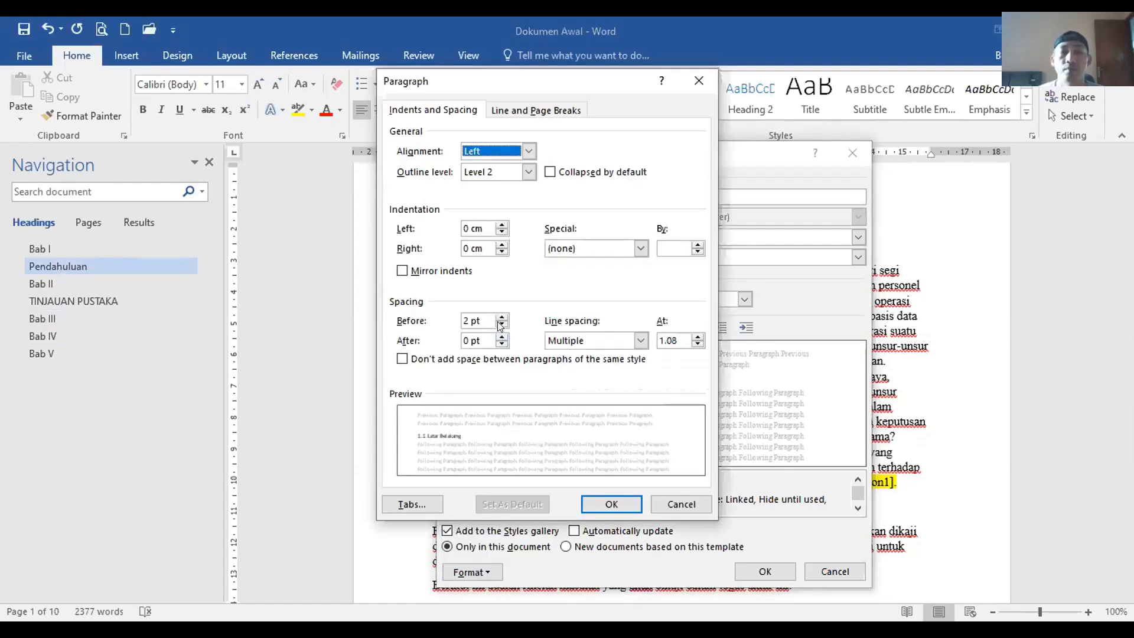
{"action": "left_click", "coordinate": [502, 325]}
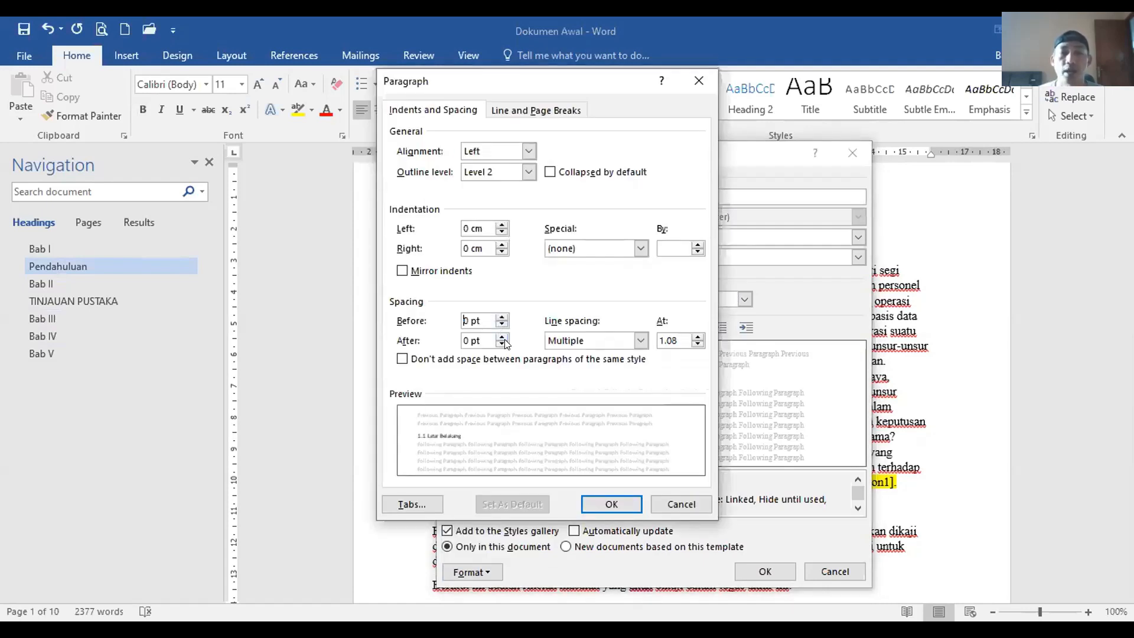
{"action": "left_click", "coordinate": [628, 343]}
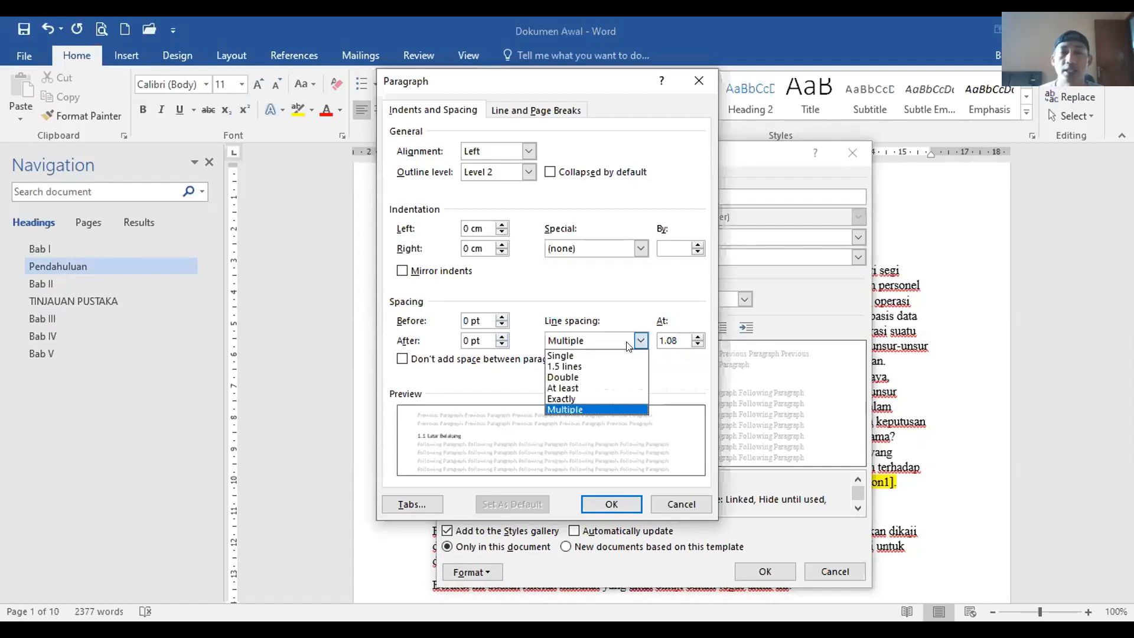
{"action": "left_click", "coordinate": [601, 377]}
{"action": "left_click", "coordinate": [612, 503]}
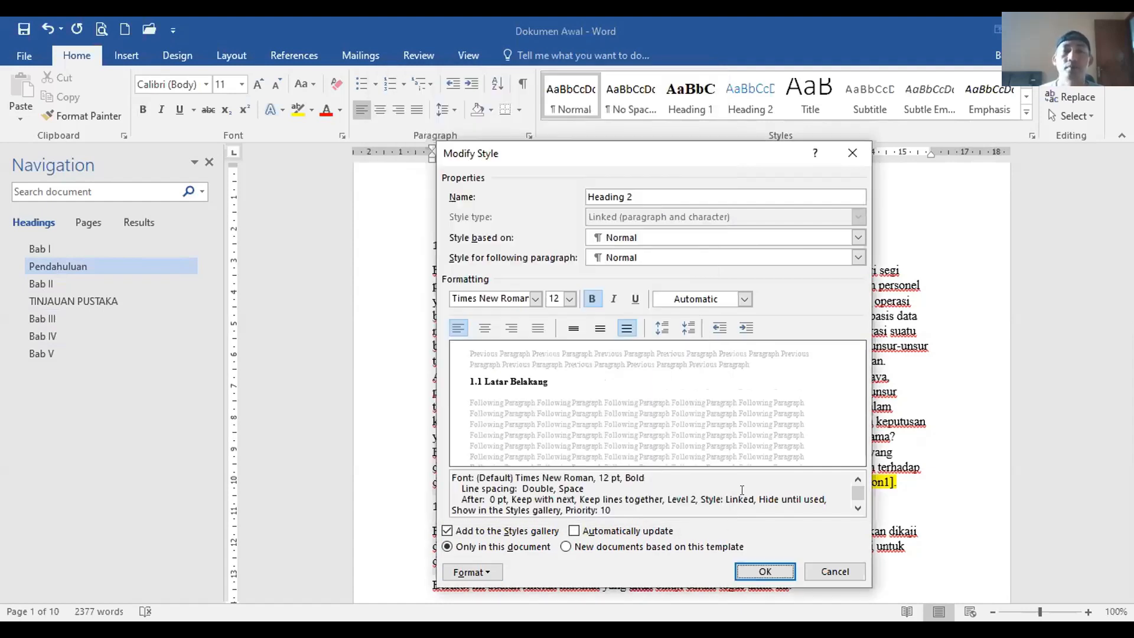
{"action": "key", "text": "Return"}
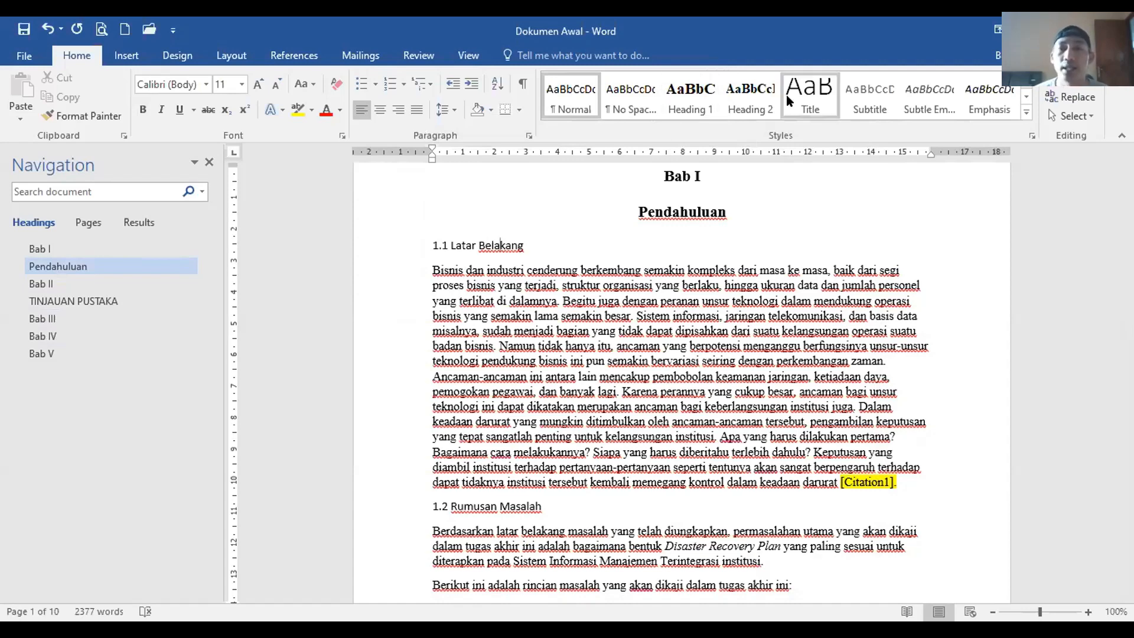
Step: Apply Heading 2 to 1.1 Latar Belakang, 1.2 Rumusan Masalah, 1.3 Tujuan and 1.5 Metodologi
{"action": "left_click", "coordinate": [750, 98]}
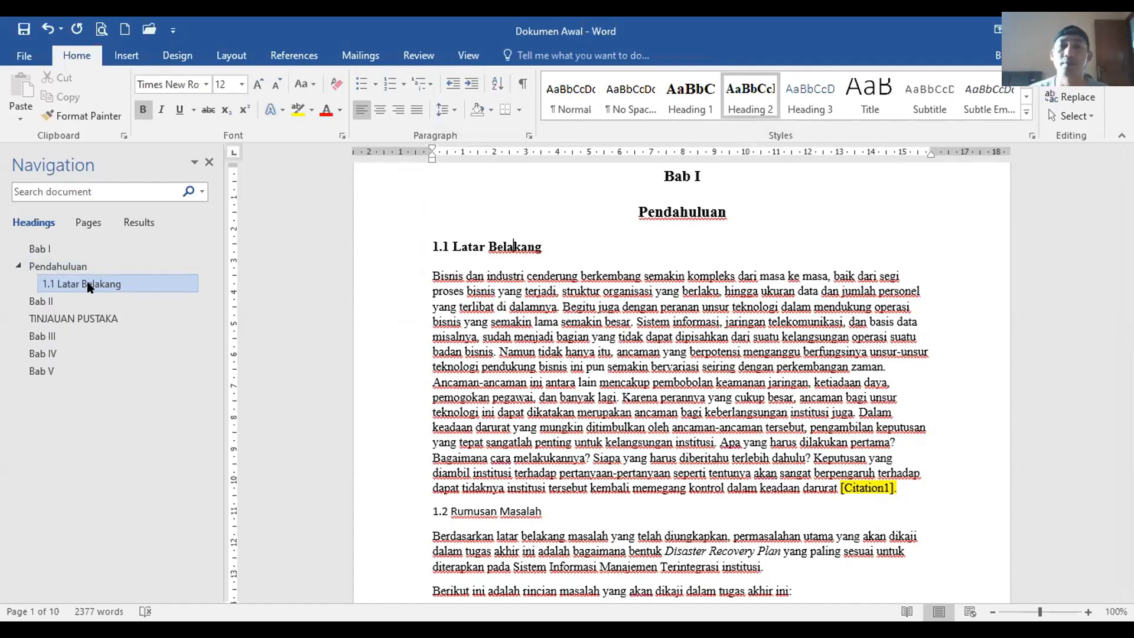
{"action": "left_click", "coordinate": [476, 502]}
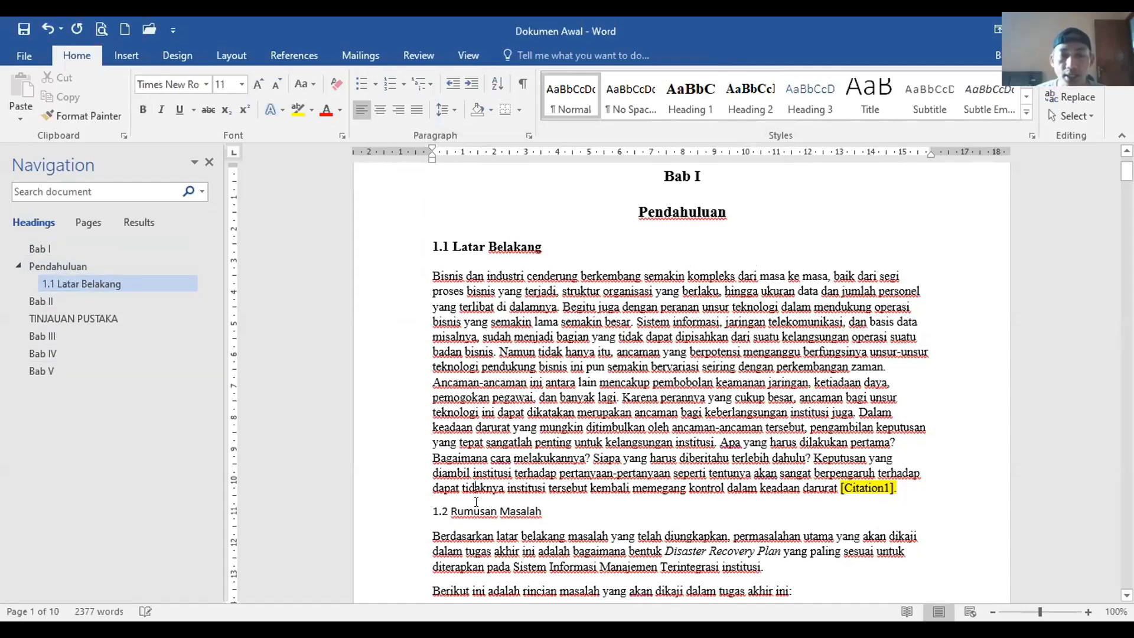
{"action": "left_click", "coordinate": [749, 95]}
{"action": "scroll", "coordinate": [626, 425], "scroll_direction": "down", "scroll_amount": 10}
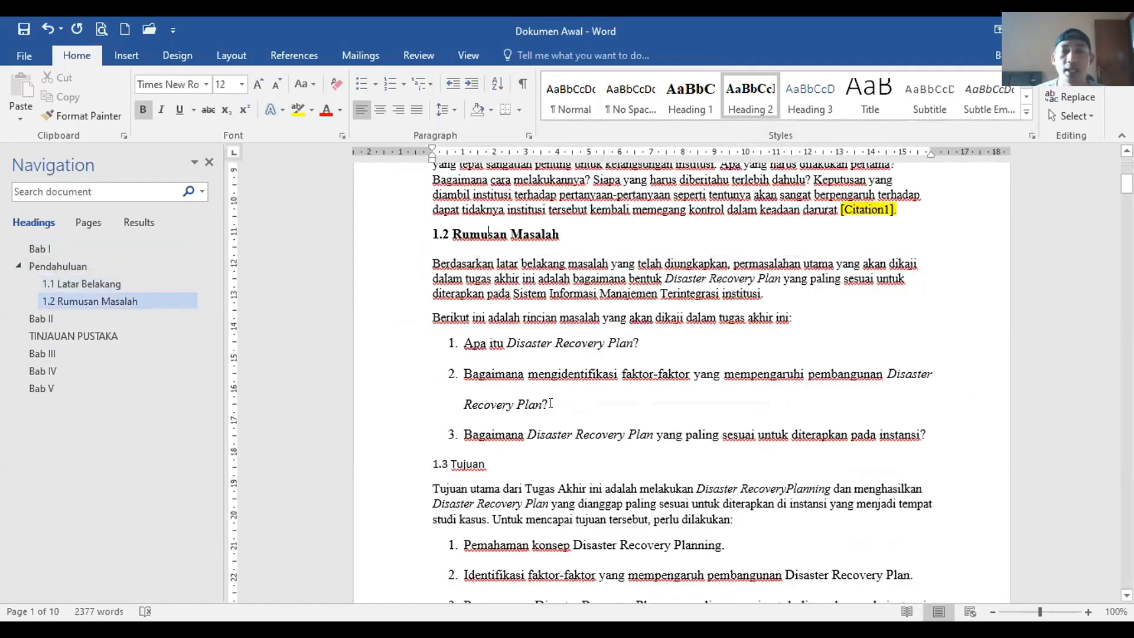
{"action": "left_click", "coordinate": [706, 303]}
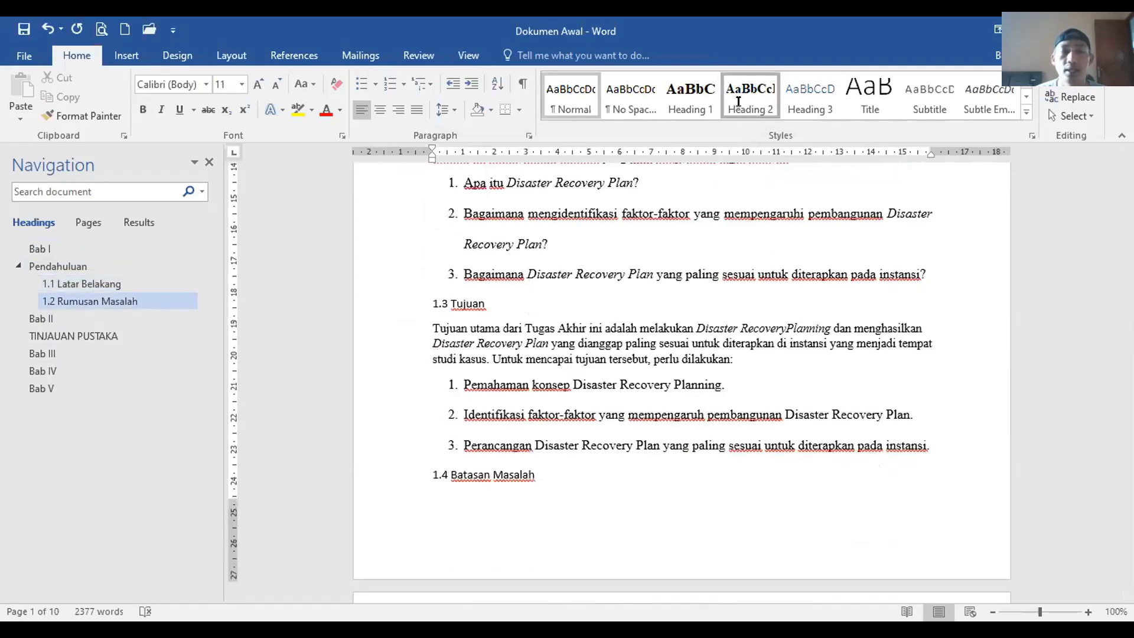
{"action": "left_click", "coordinate": [749, 95]}
{"action": "scroll", "coordinate": [259, 296], "scroll_direction": "down", "scroll_amount": 3}
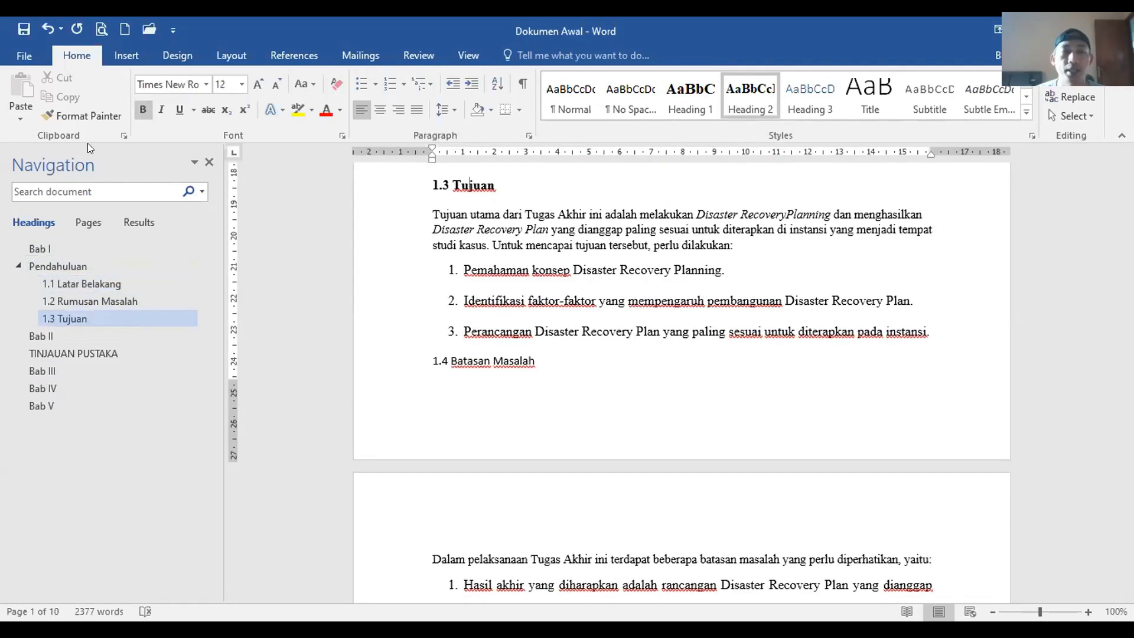
{"action": "scroll", "coordinate": [591, 361], "scroll_direction": "down", "scroll_amount": 9}
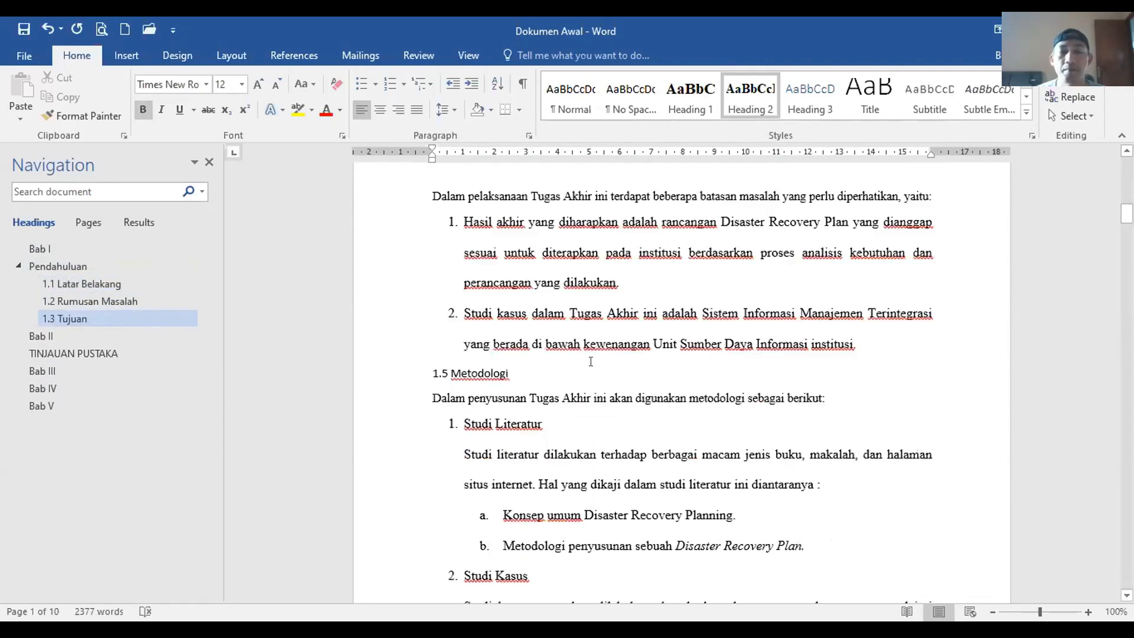
{"action": "left_click", "coordinate": [477, 294]}
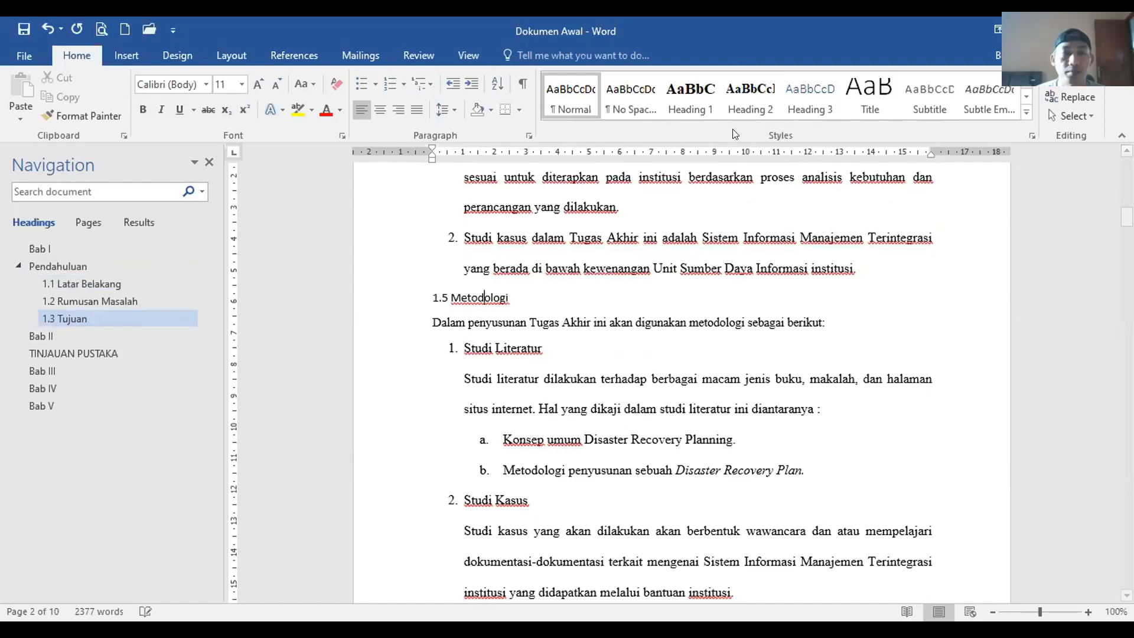
{"action": "left_click", "coordinate": [749, 95]}
Step: Apply Heading 2 to 1.4 Batasan Masalah, 2.1 Sistem Informasi and 2.2 Definisi Bencana
{"action": "scroll", "coordinate": [581, 434], "scroll_direction": "up", "scroll_amount": 2}
{"action": "scroll", "coordinate": [581, 434], "scroll_direction": "up", "scroll_amount": 7}
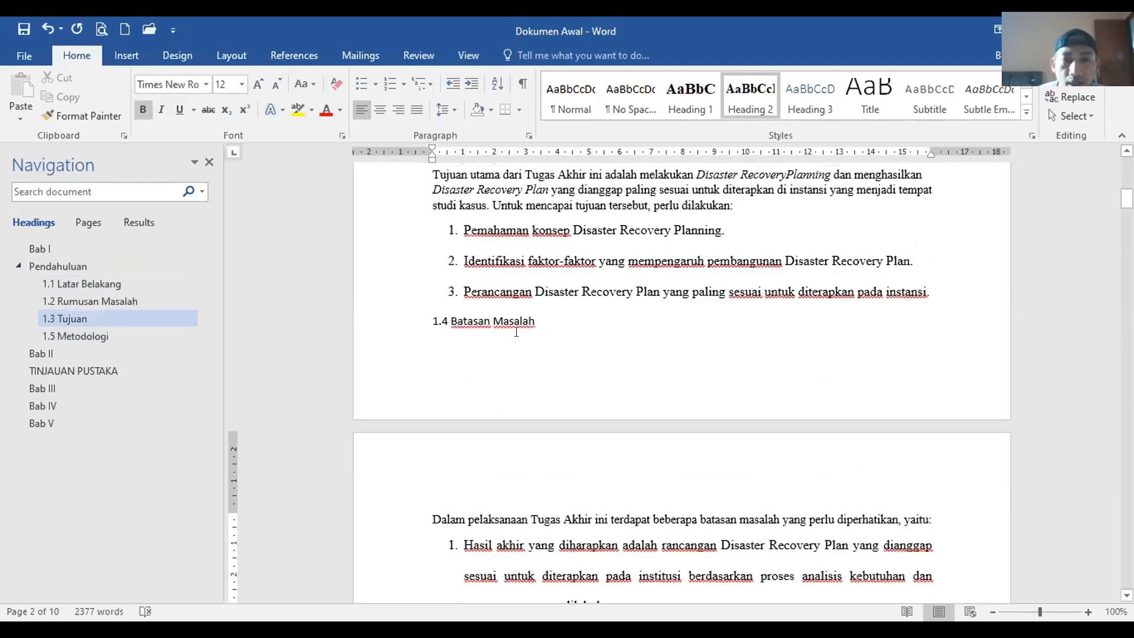
{"action": "left_click", "coordinate": [509, 320]}
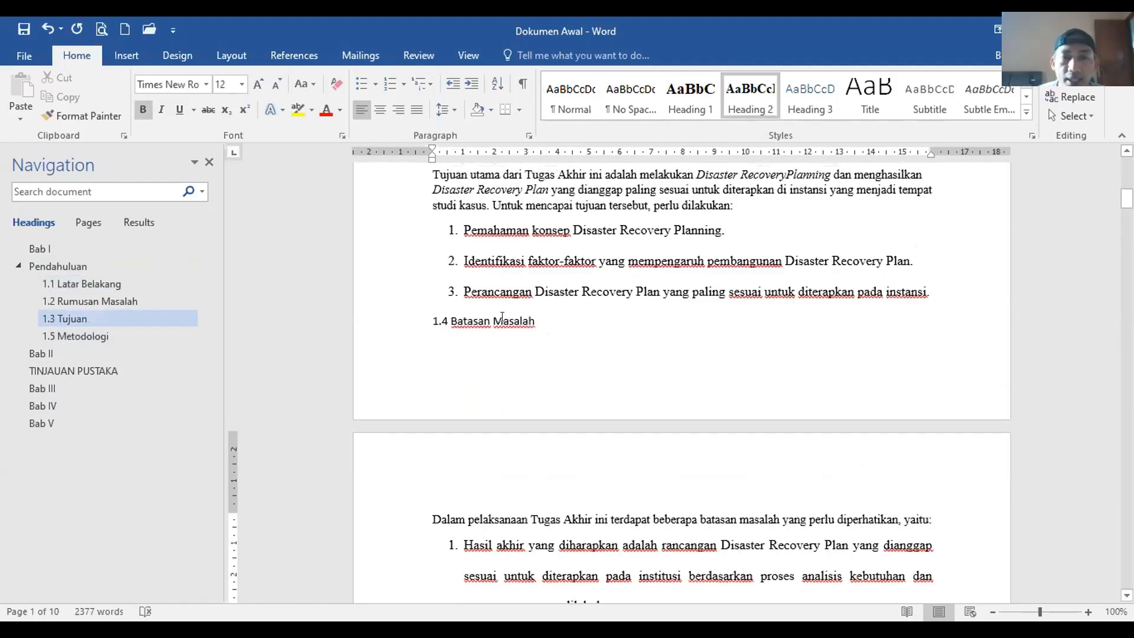
{"action": "left_click", "coordinate": [749, 95]}
{"action": "scroll", "coordinate": [610, 309], "scroll_direction": "down", "scroll_amount": 5}
{"action": "scroll", "coordinate": [610, 308], "scroll_direction": "down", "scroll_amount": 5}
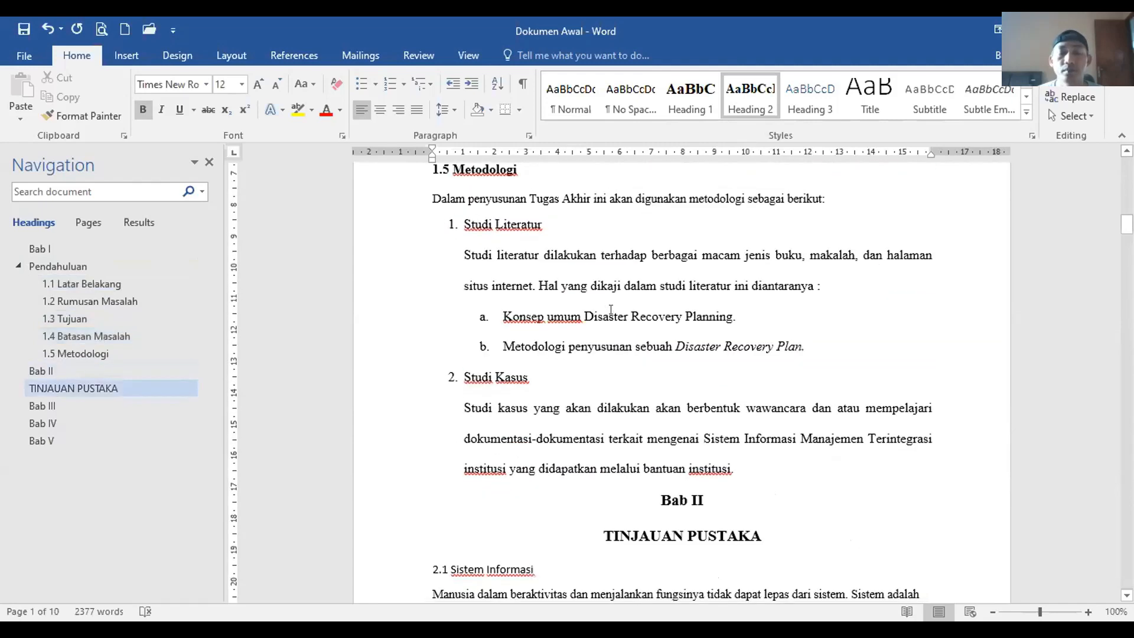
{"action": "scroll", "coordinate": [611, 310], "scroll_direction": "down", "scroll_amount": 3}
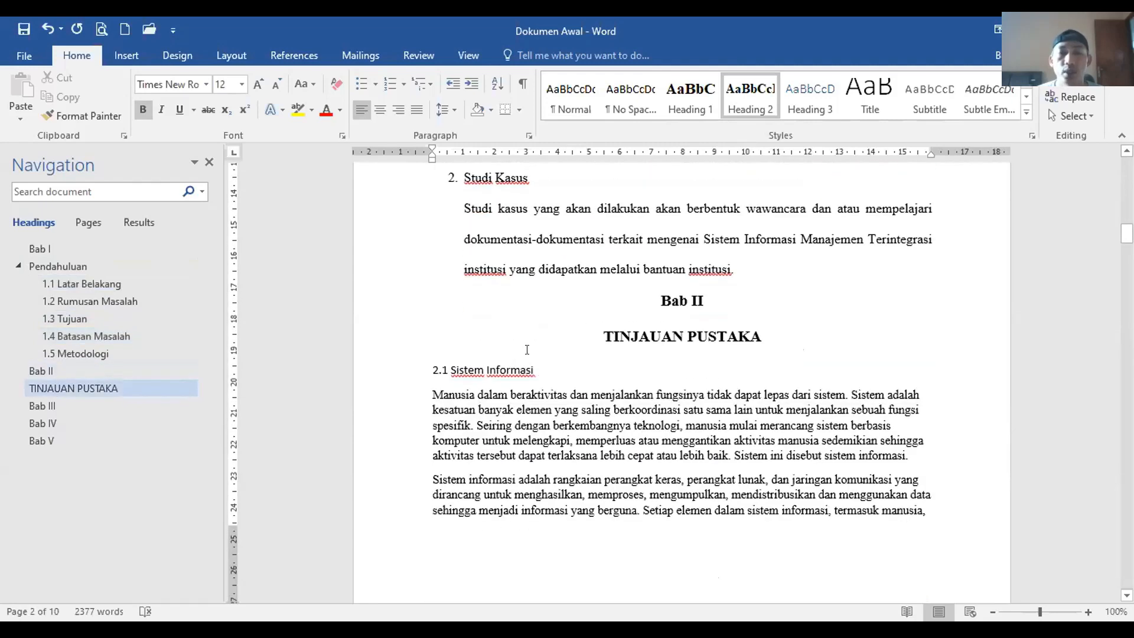
{"action": "left_click", "coordinate": [533, 370]}
{"action": "left_click", "coordinate": [749, 95]}
{"action": "scroll", "coordinate": [544, 331], "scroll_direction": "down", "scroll_amount": 2}
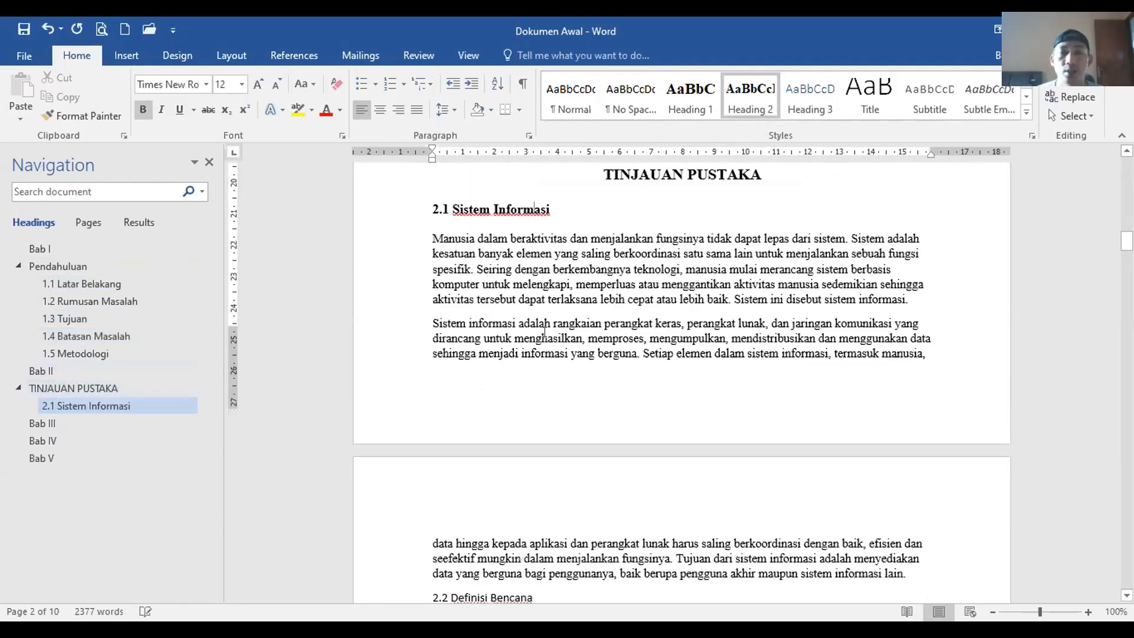
{"action": "scroll", "coordinate": [544, 331], "scroll_direction": "down", "scroll_amount": 5}
{"action": "left_click", "coordinate": [507, 320]}
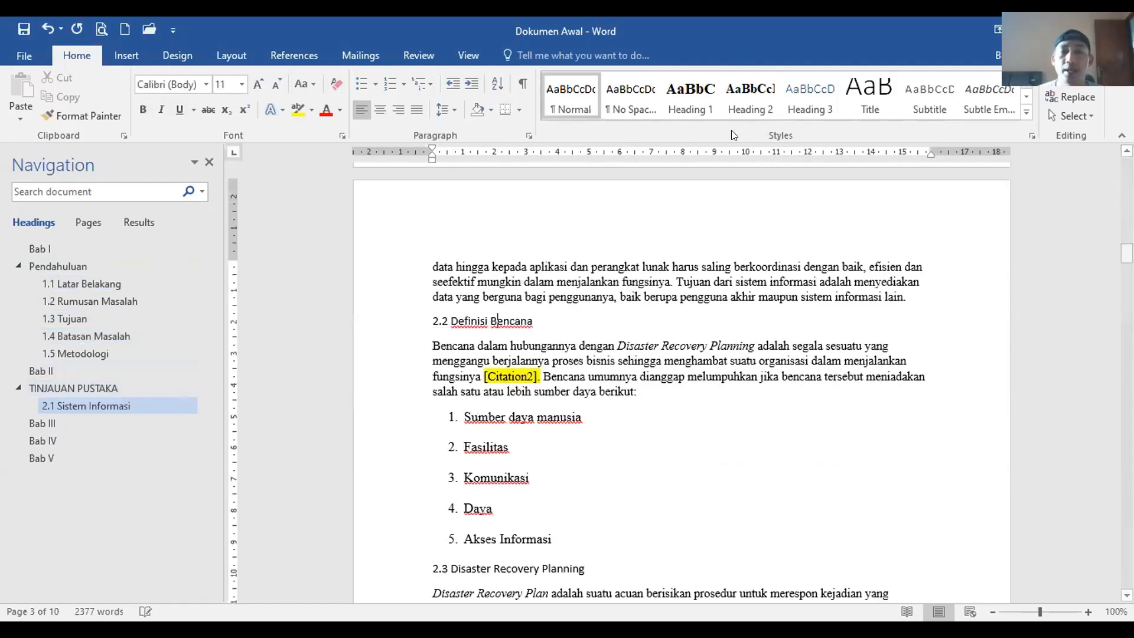
{"action": "left_click", "coordinate": [749, 94]}
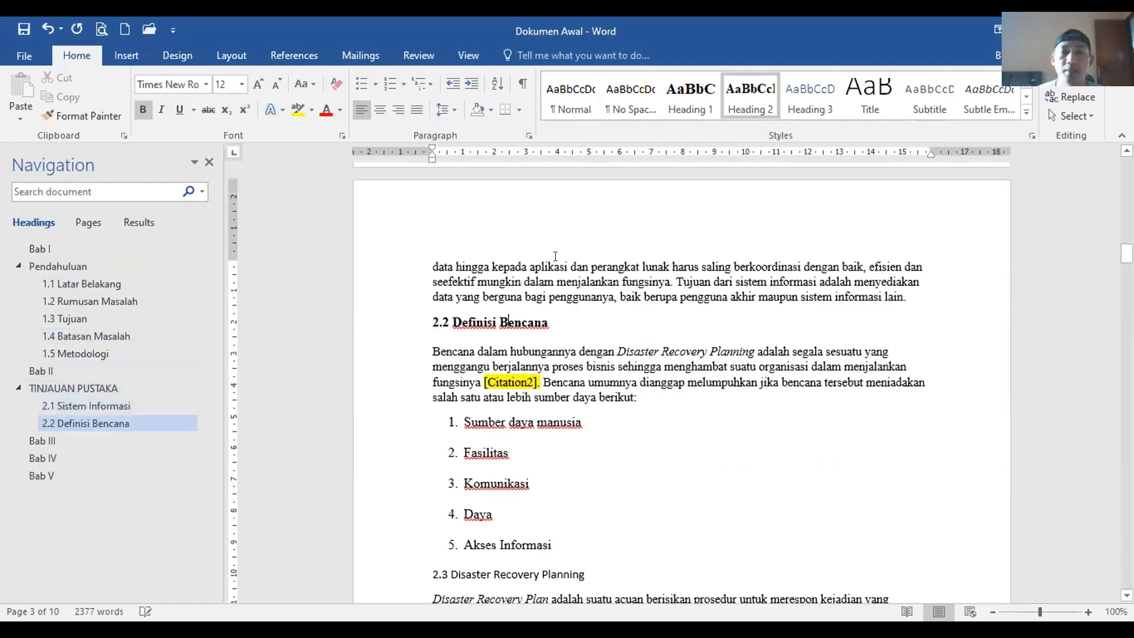
Step: Check subheadings 1.1 through 1.5 in the Navigation pane
{"action": "left_click", "coordinate": [79, 283]}
{"action": "left_click", "coordinate": [85, 300]}
{"action": "left_click", "coordinate": [71, 319]}
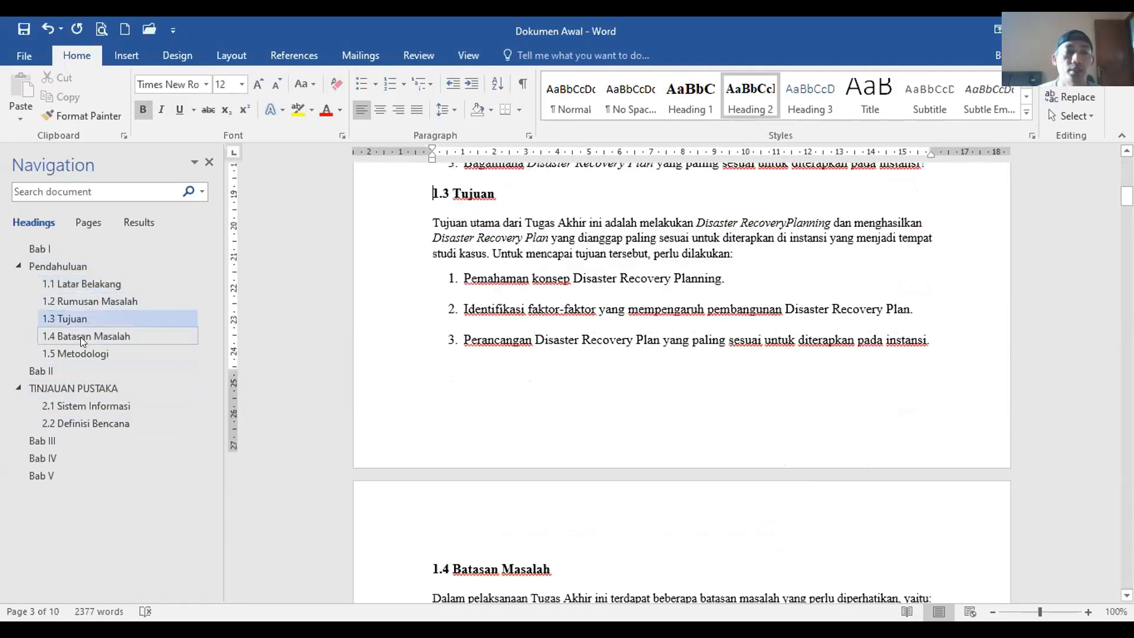
{"action": "left_click", "coordinate": [83, 341]}
{"action": "left_click", "coordinate": [83, 353]}
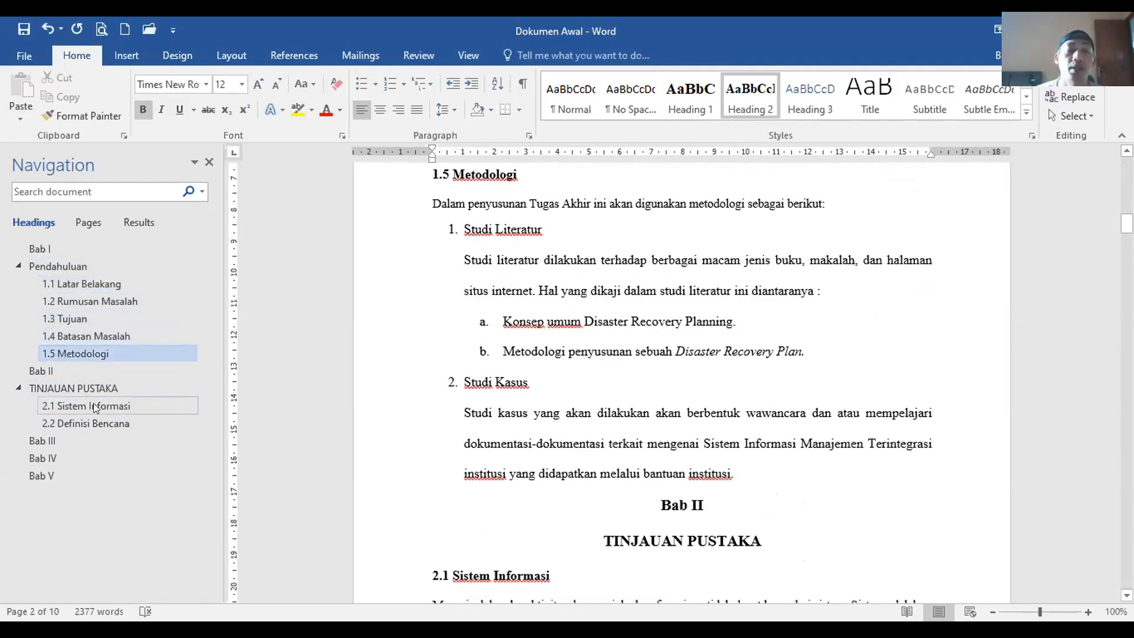
{"action": "left_click", "coordinate": [73, 284]}
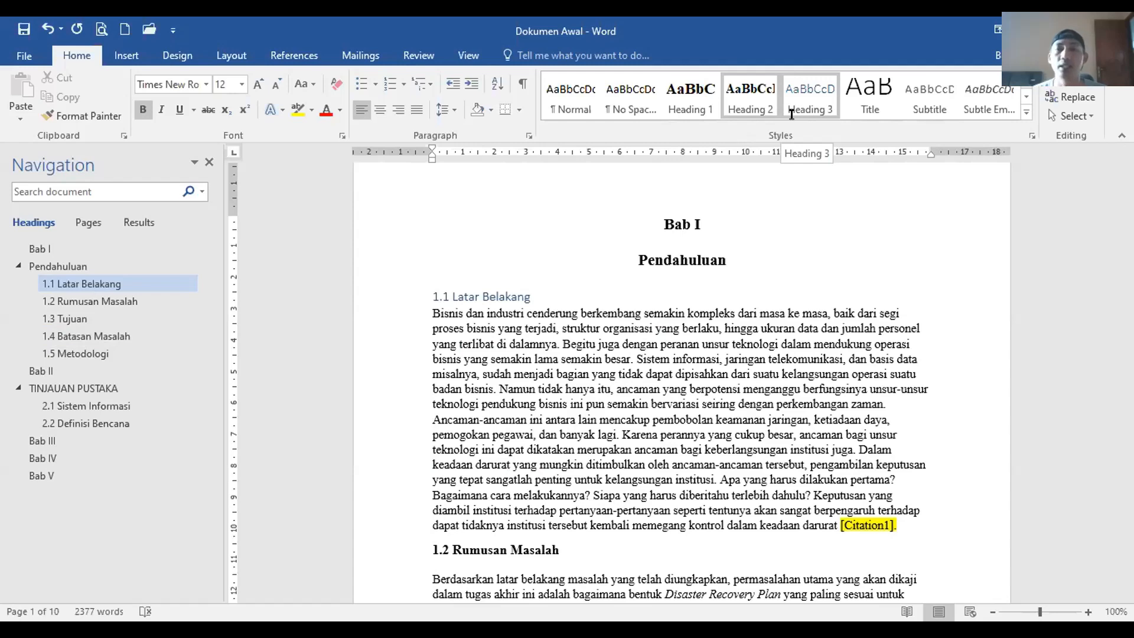
Step: Apply Heading 2 to 2.3 Disaster Recovery Planning and 2.4 Disaster Strategy Selection
{"action": "scroll", "coordinate": [593, 353], "scroll_direction": "down", "scroll_amount": 10}
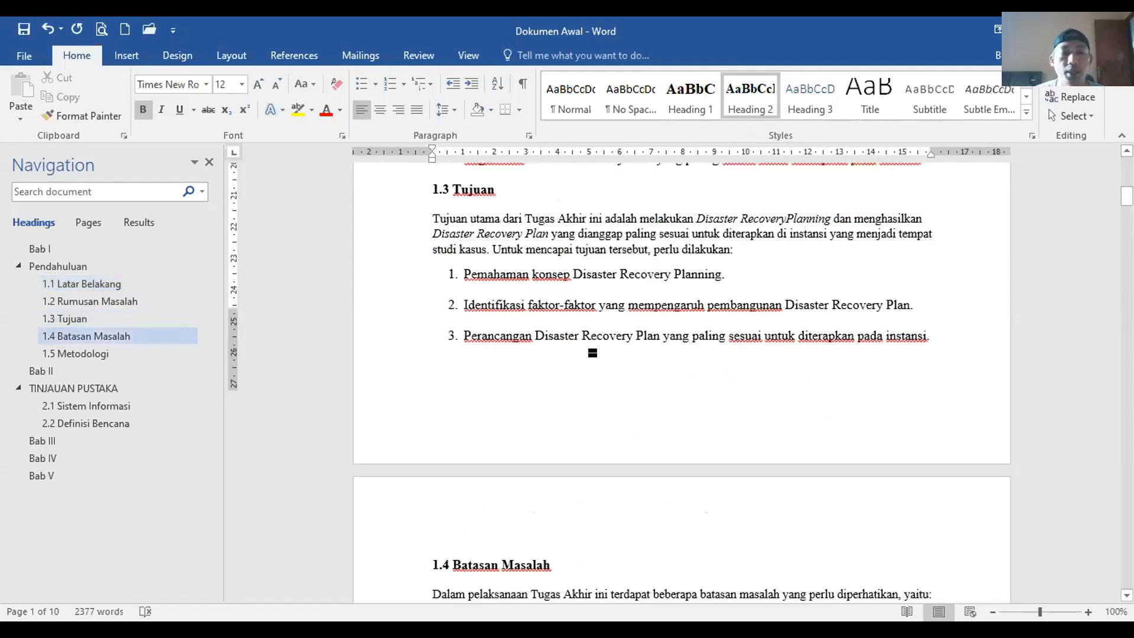
{"action": "scroll", "coordinate": [592, 352], "scroll_direction": "down", "scroll_amount": 20}
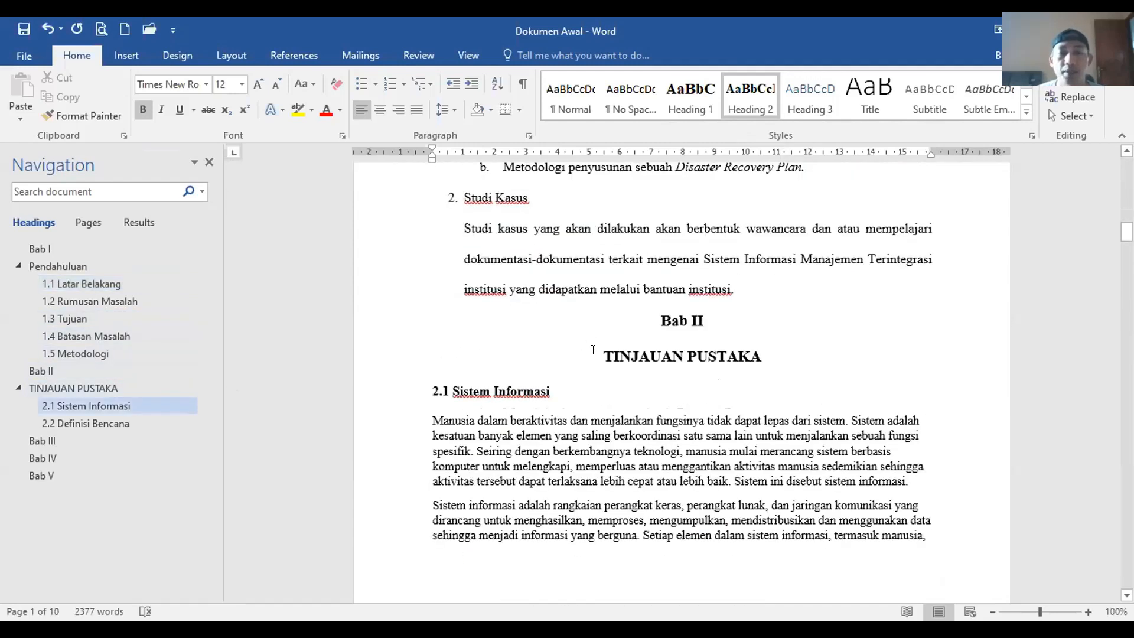
{"action": "scroll", "coordinate": [593, 349], "scroll_direction": "down", "scroll_amount": 20}
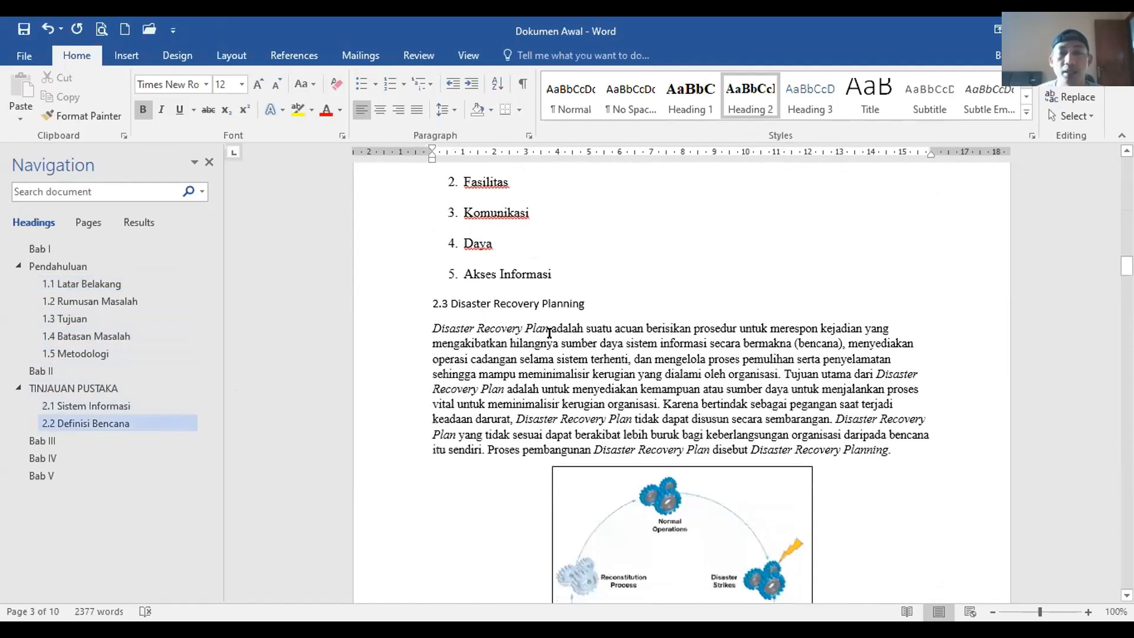
{"action": "left_click", "coordinate": [552, 291]}
{"action": "left_click", "coordinate": [749, 96]}
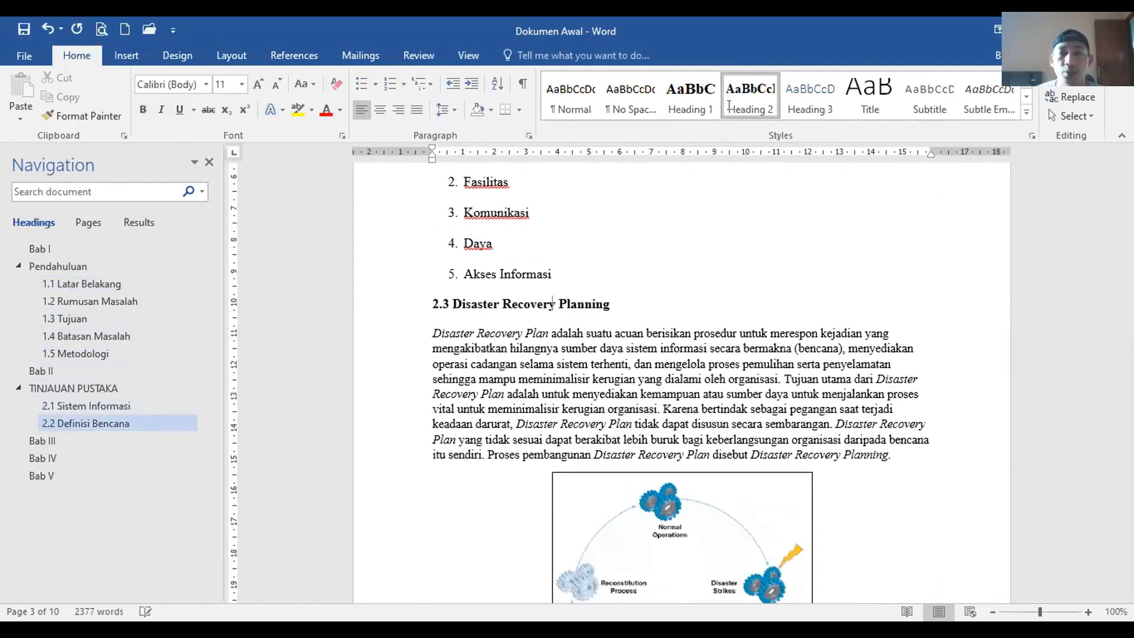
{"action": "scroll", "coordinate": [598, 346], "scroll_direction": "down", "scroll_amount": 1}
{"action": "scroll", "coordinate": [596, 345], "scroll_direction": "down", "scroll_amount": 8}
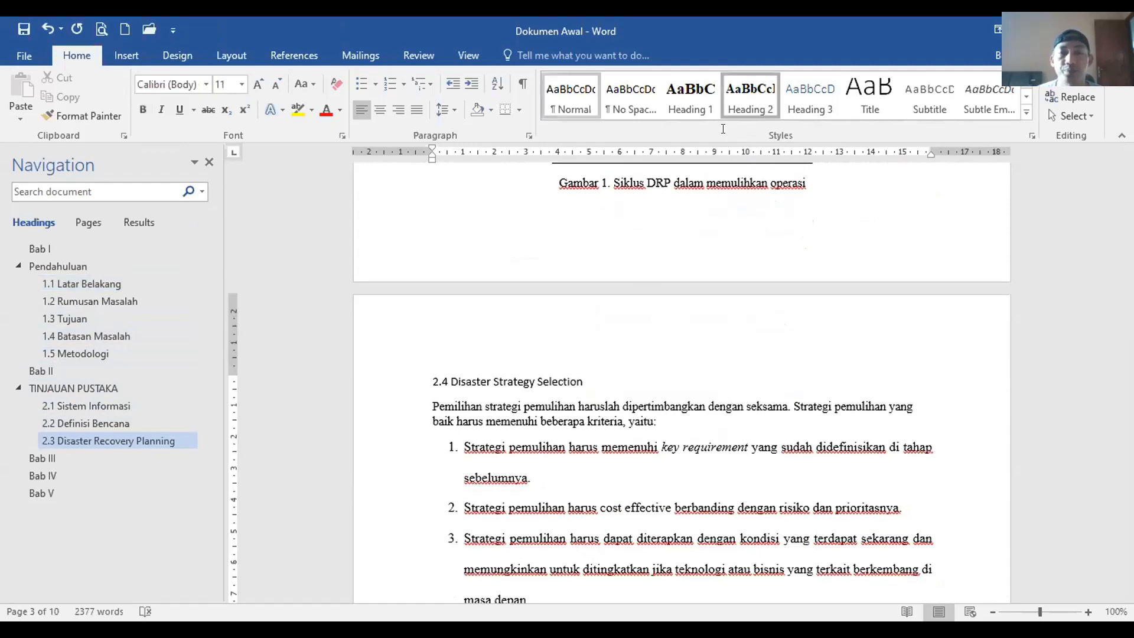
{"action": "left_click", "coordinate": [749, 96]}
Step: Make Metode Penelitian a Heading 1 and 3.1 Analisis Risiko a Heading 2
{"action": "scroll", "coordinate": [625, 318], "scroll_direction": "down", "scroll_amount": 8}
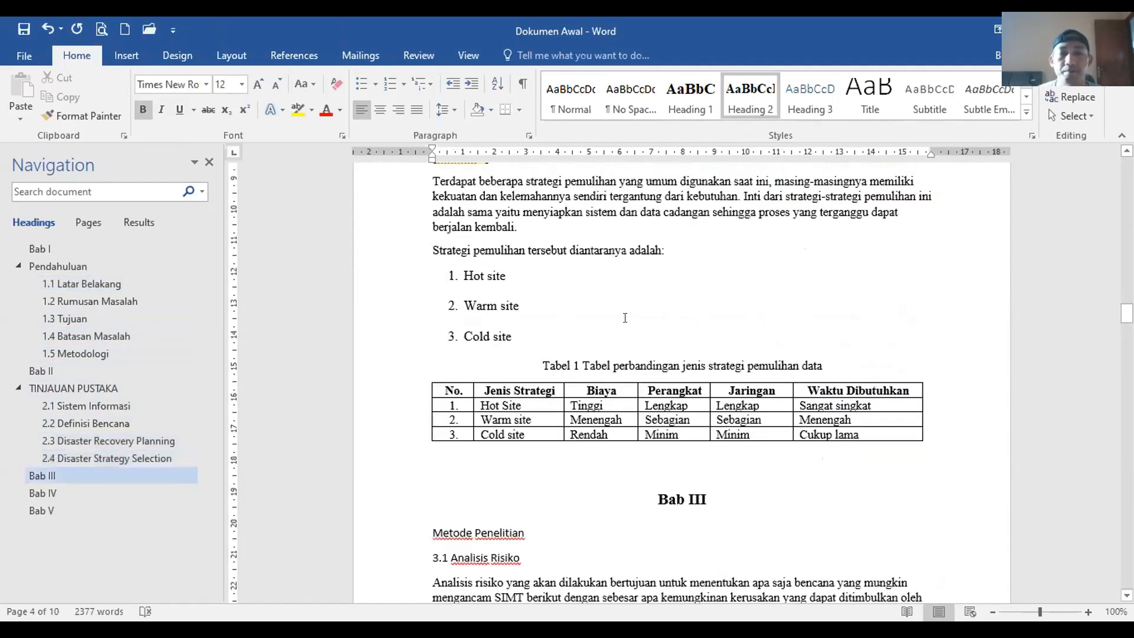
{"action": "scroll", "coordinate": [625, 318], "scroll_direction": "down", "scroll_amount": 5}
{"action": "left_click", "coordinate": [500, 369]}
{"action": "left_click", "coordinate": [691, 95]}
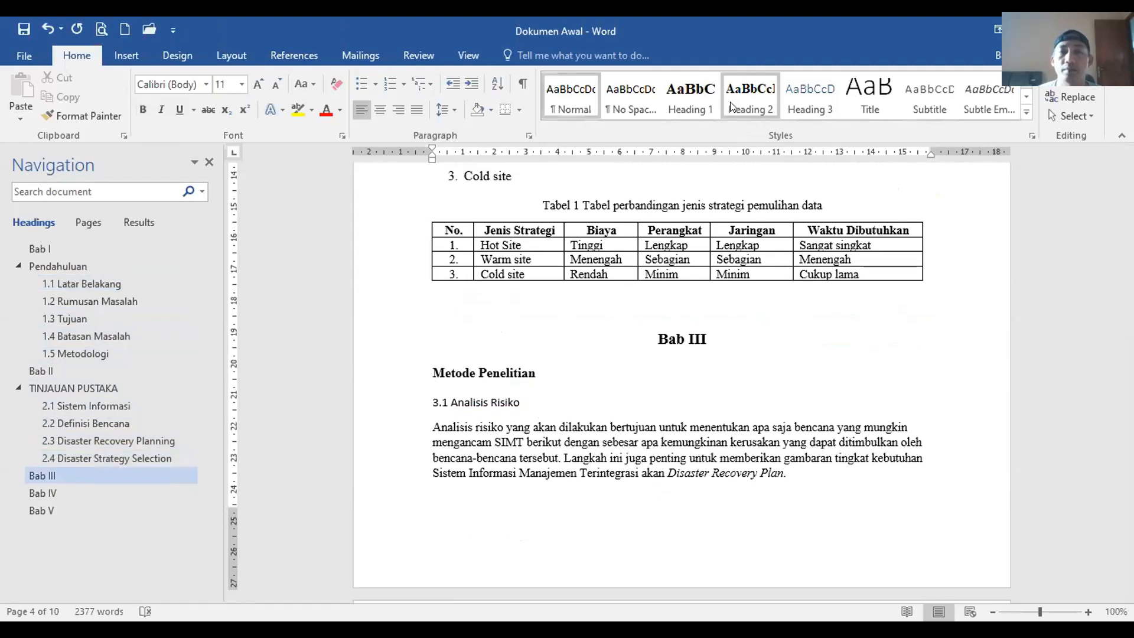
{"action": "left_click", "coordinate": [512, 408]}
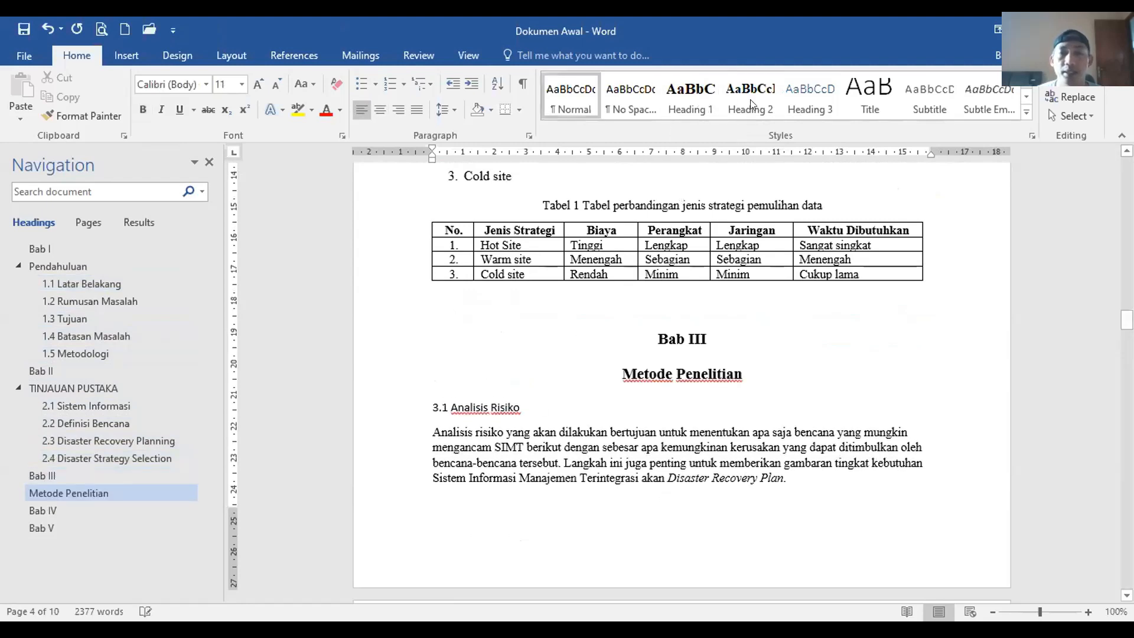
{"action": "left_click", "coordinate": [750, 95]}
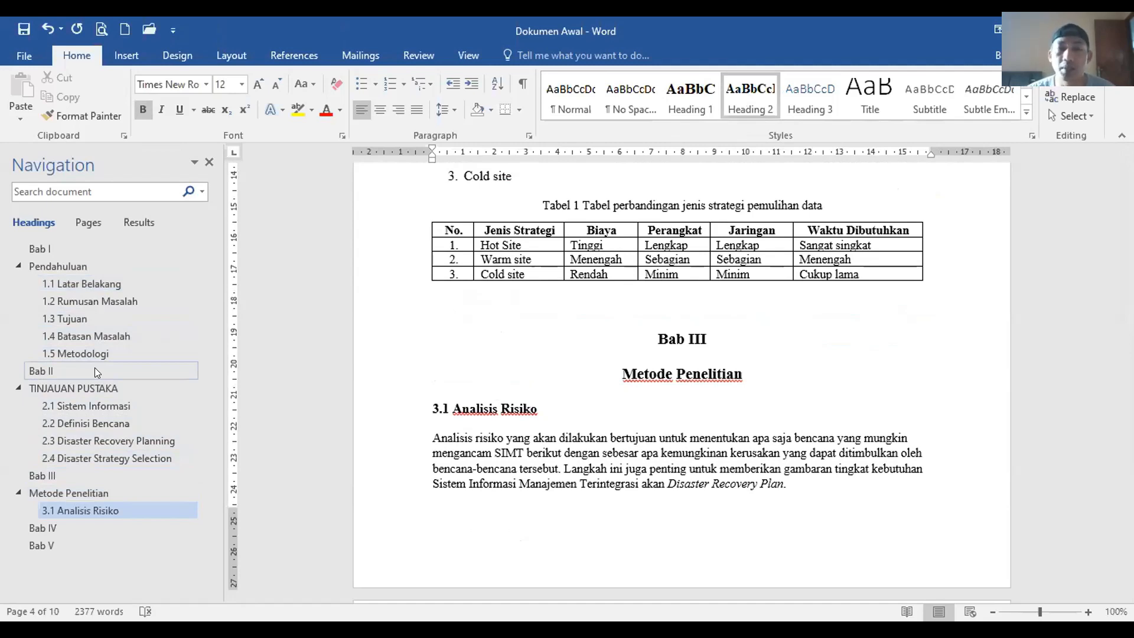
{"action": "left_click", "coordinate": [692, 100]}
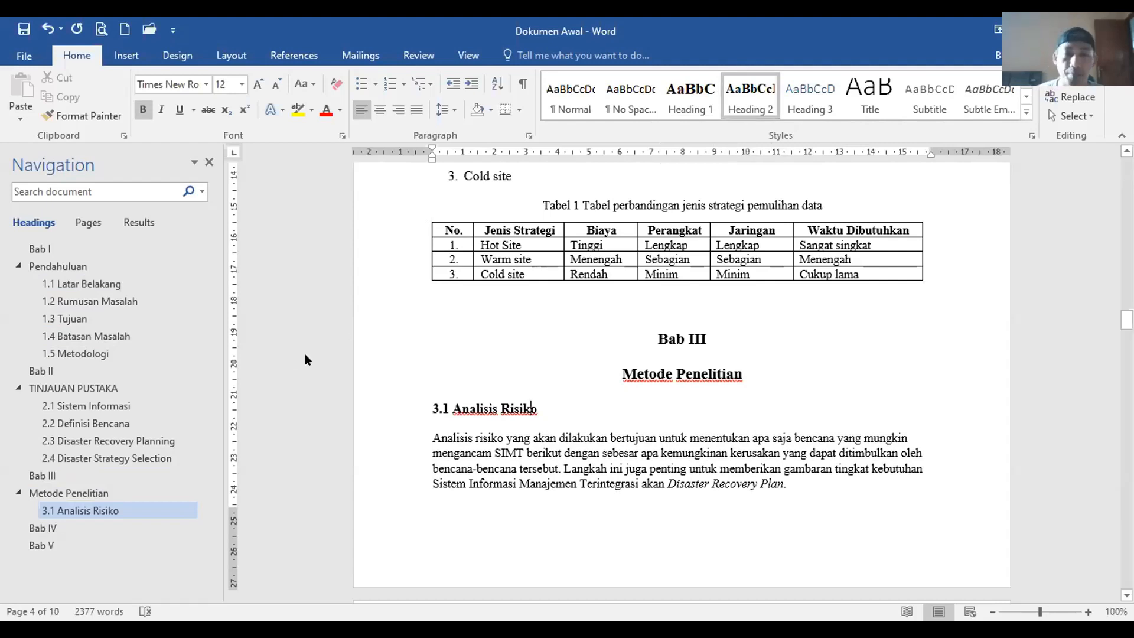
Step: In Bab IV, make Pembahasan Penelitian Heading 1 and 4.1 Tahap Pembangunan, 4.2 Plan Documenting Heading 2
{"action": "left_click", "coordinate": [65, 528]}
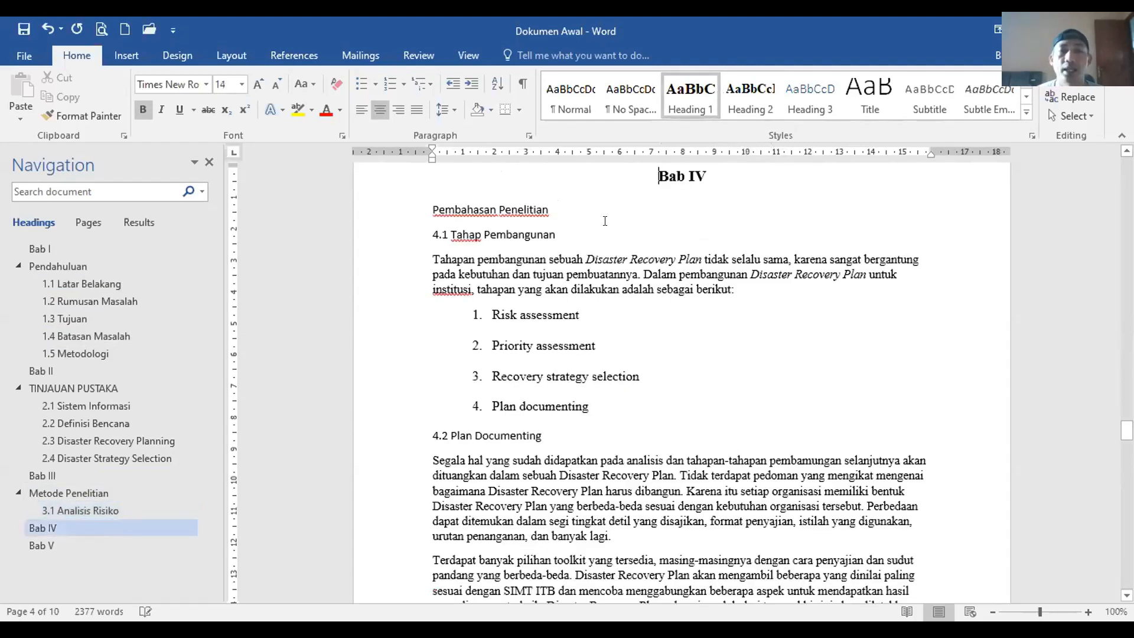
{"action": "left_click", "coordinate": [530, 209]}
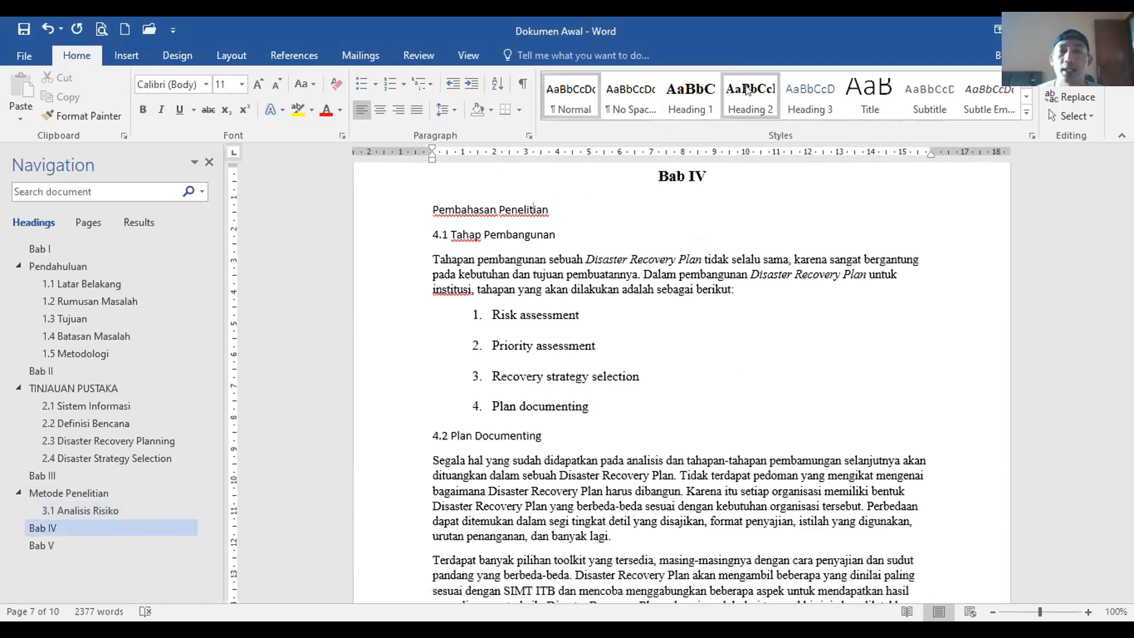
{"action": "left_click", "coordinate": [690, 98]}
{"action": "left_click", "coordinate": [528, 245]}
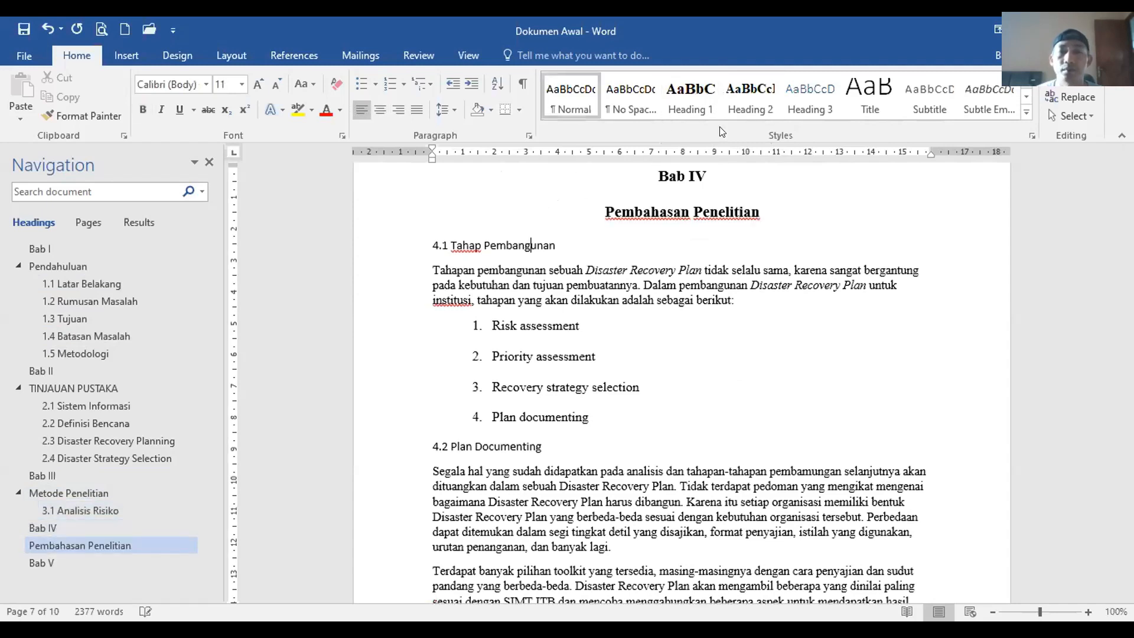
{"action": "left_click", "coordinate": [738, 110]}
{"action": "left_click", "coordinate": [551, 344]}
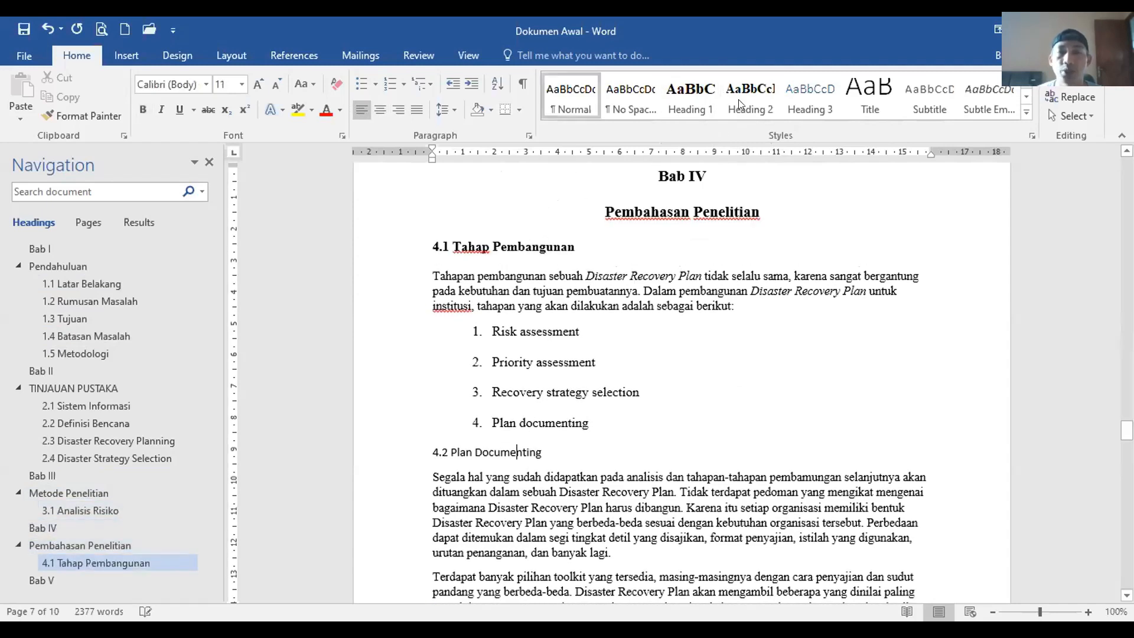
{"action": "left_click", "coordinate": [746, 101]}
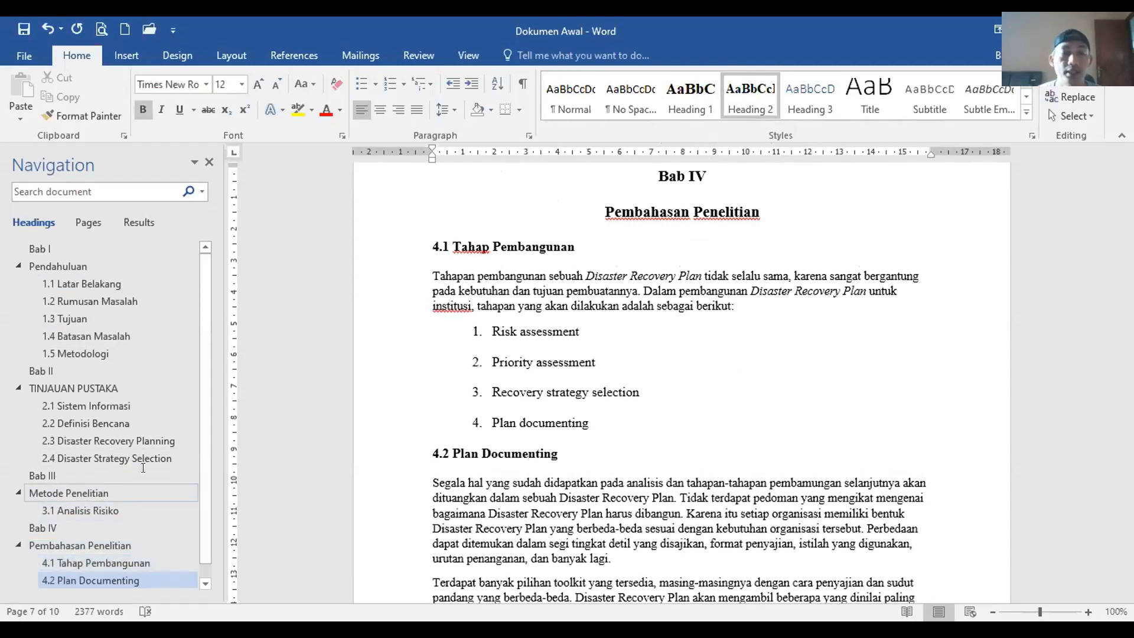
Step: Apply Heading 2 to 3.2 Analisis Tingkat Kebutuhan and 3.3 Hasil Analisis
{"action": "left_click", "coordinate": [89, 510]}
{"action": "scroll", "coordinate": [585, 302], "scroll_direction": "down", "scroll_amount": 5}
{"action": "scroll", "coordinate": [585, 302], "scroll_direction": "down", "scroll_amount": 8}
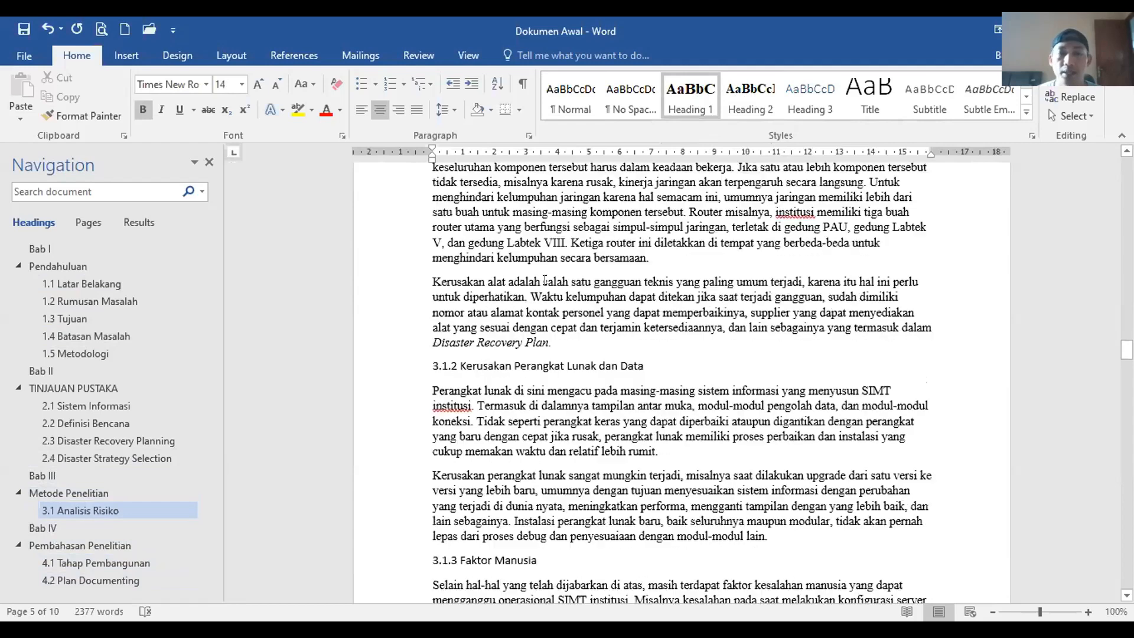
{"action": "scroll", "coordinate": [565, 355], "scroll_direction": "down", "scroll_amount": 3}
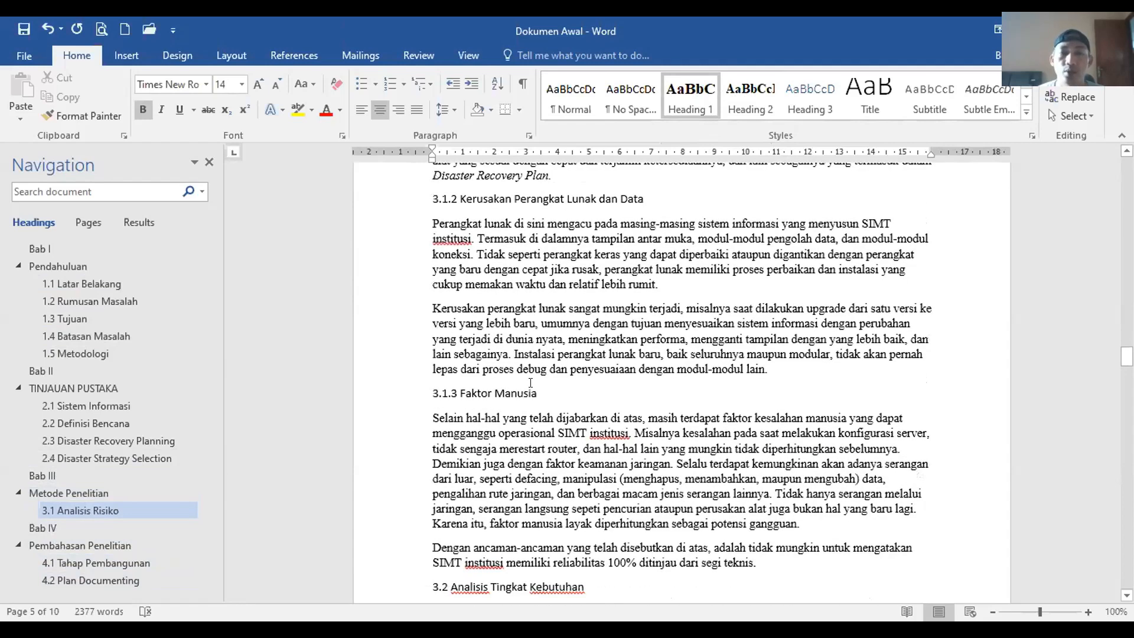
{"action": "scroll", "coordinate": [531, 382], "scroll_direction": "down", "scroll_amount": 3}
{"action": "left_click", "coordinate": [532, 387]}
{"action": "left_click", "coordinate": [750, 97]}
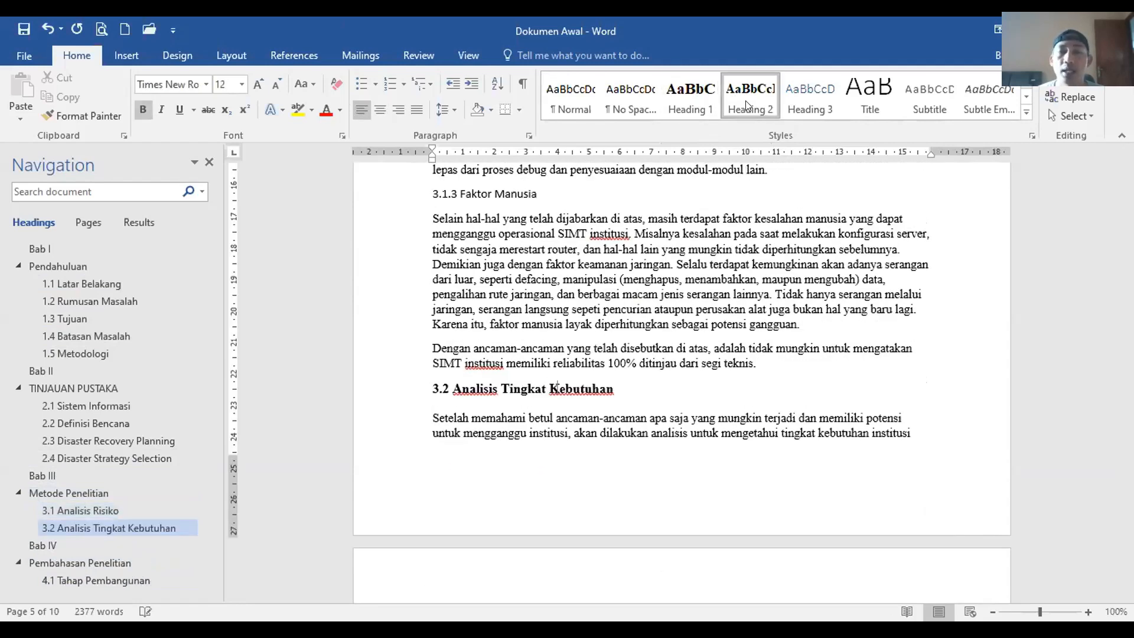
{"action": "scroll", "coordinate": [648, 362], "scroll_direction": "down", "scroll_amount": 9}
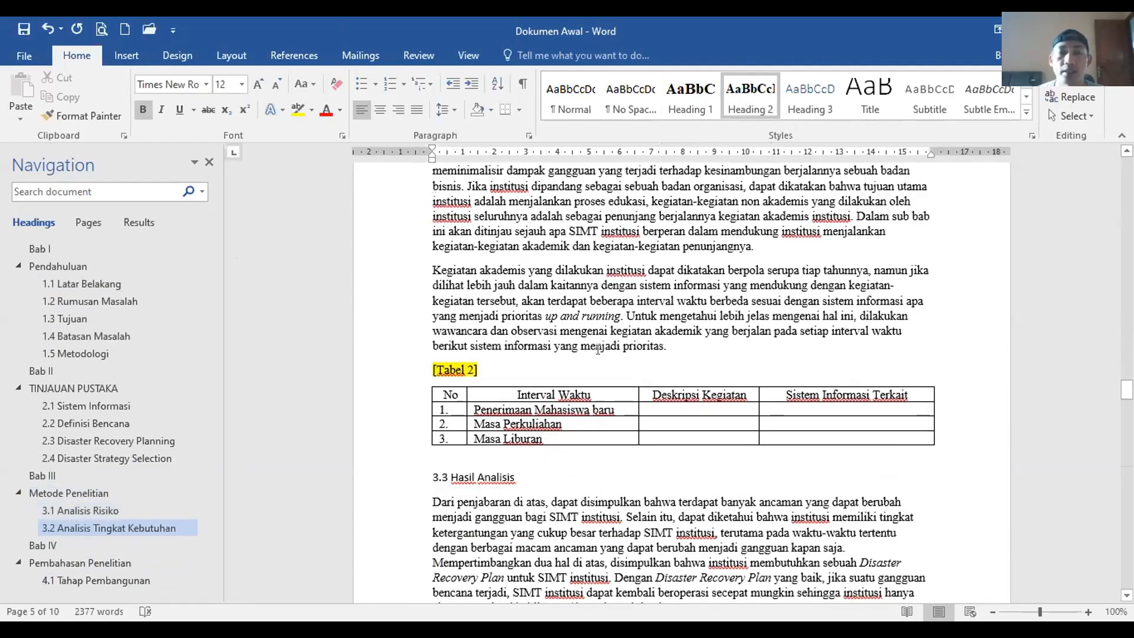
{"action": "scroll", "coordinate": [526, 287], "scroll_direction": "down", "scroll_amount": 3}
{"action": "left_click", "coordinate": [496, 267]}
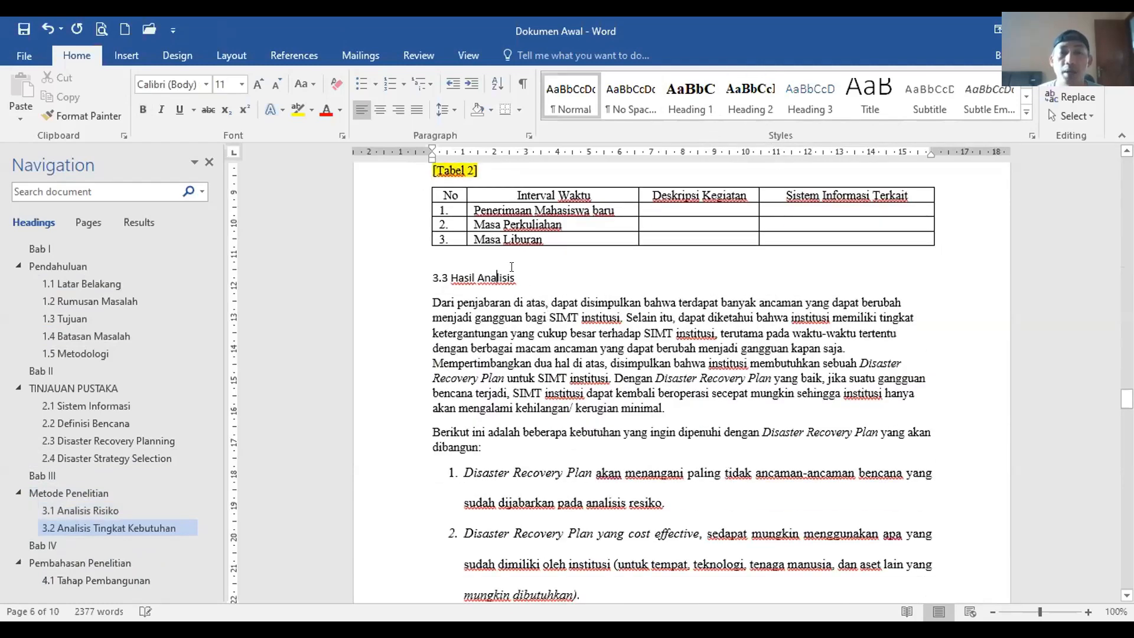
{"action": "left_click", "coordinate": [771, 107]}
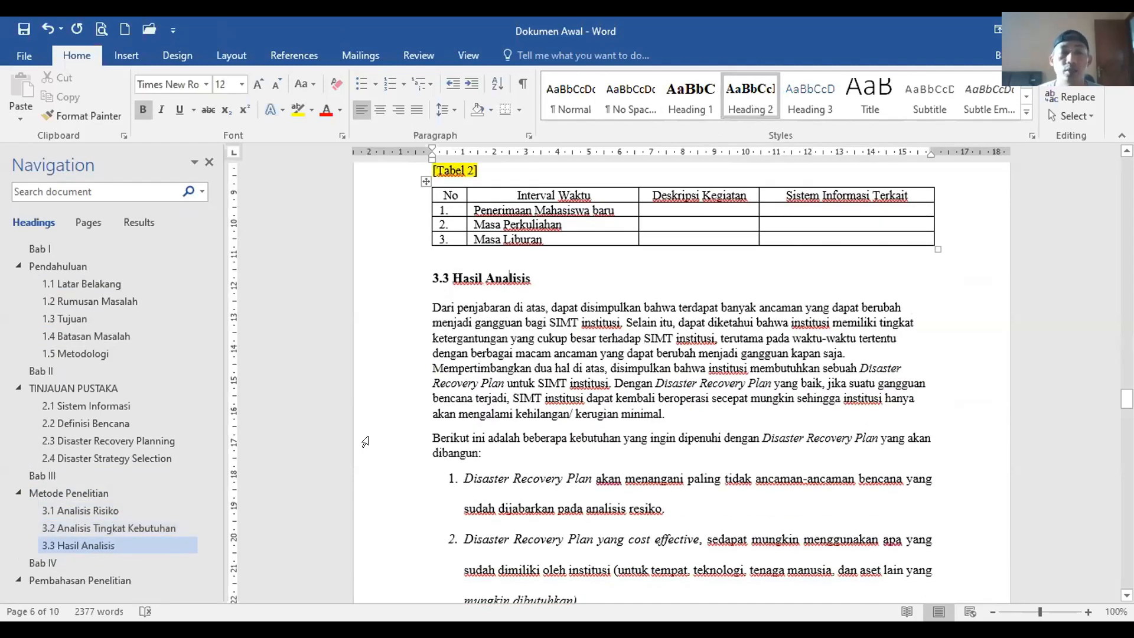
{"action": "scroll", "coordinate": [154, 475], "scroll_direction": "down", "scroll_amount": 1}
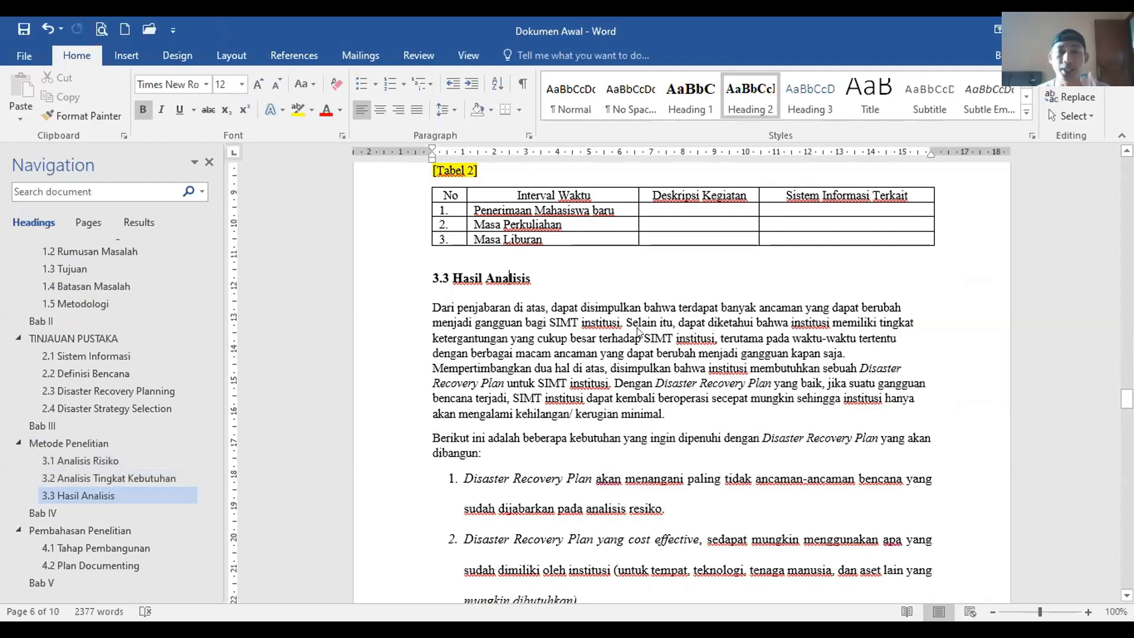
{"action": "scroll", "coordinate": [95, 417], "scroll_direction": "up", "scroll_amount": 1}
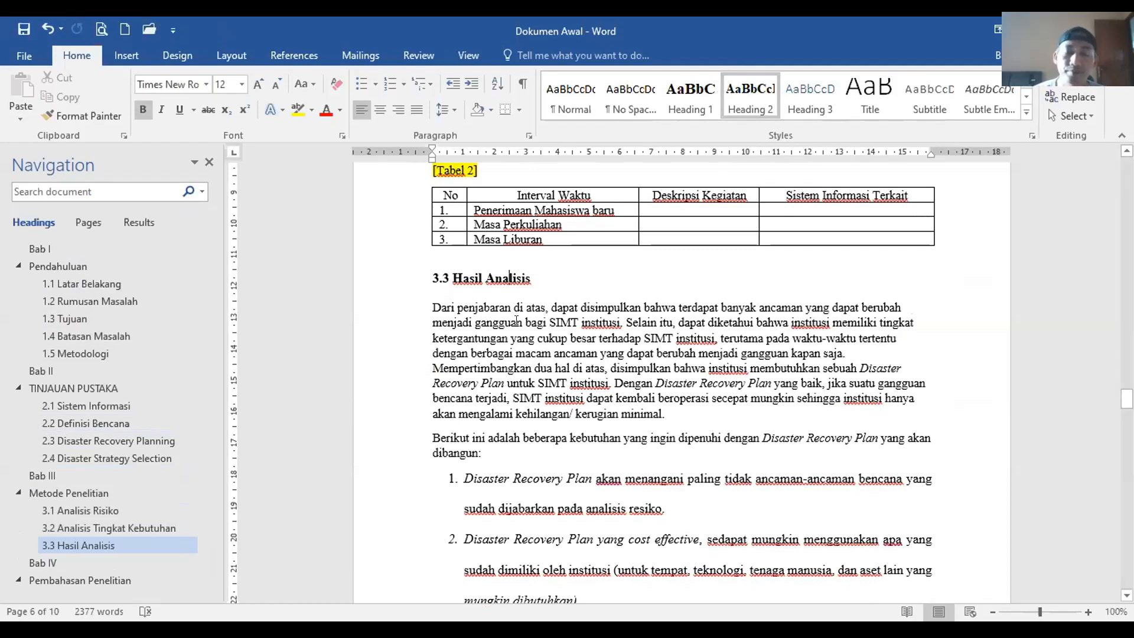
{"action": "scroll", "coordinate": [128, 513], "scroll_direction": "down", "scroll_amount": 1}
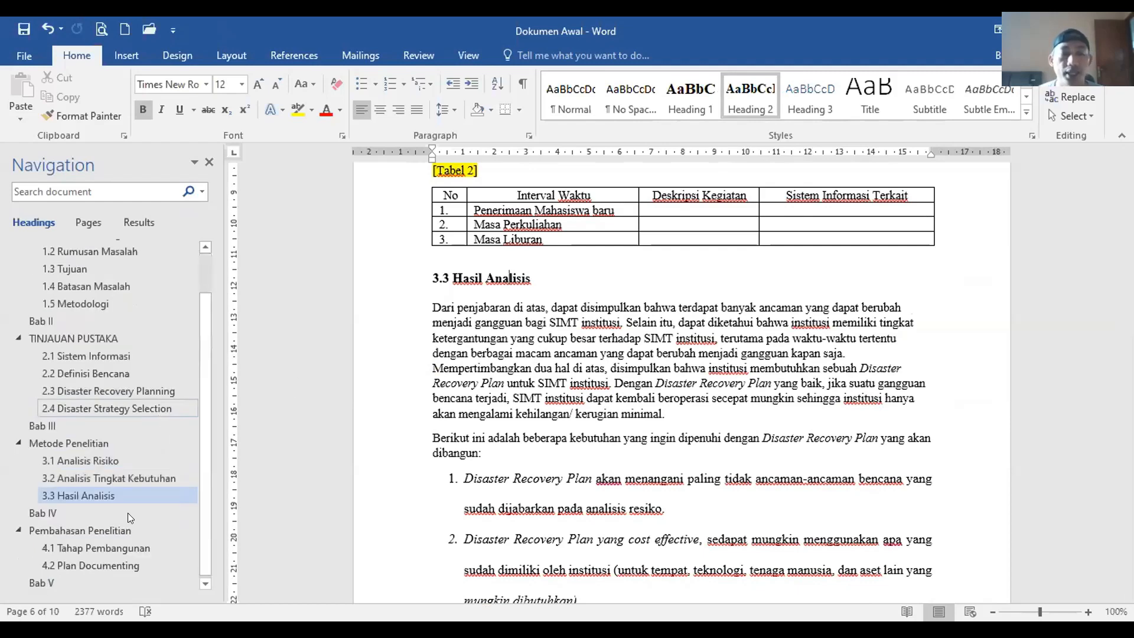
Step: In Bab V, set 5.1 KESIMPULAN and 5.2 SARAN to Heading 2, correcting a mistaken Heading 1
{"action": "left_click", "coordinate": [42, 582]}
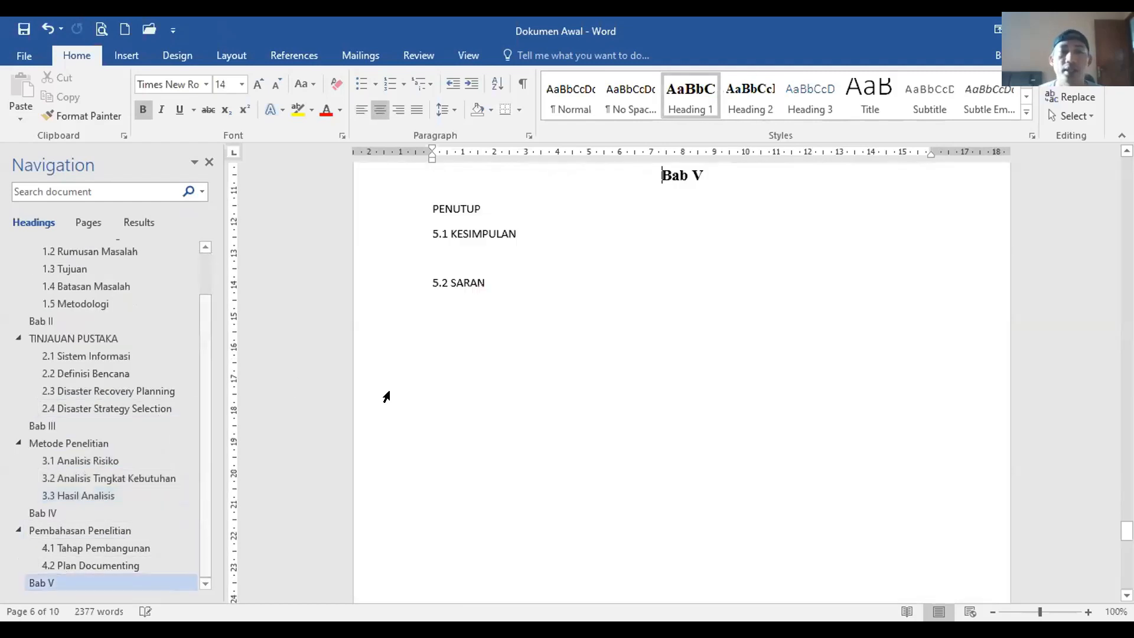
{"action": "left_click", "coordinate": [471, 231]}
{"action": "left_click", "coordinate": [690, 100]}
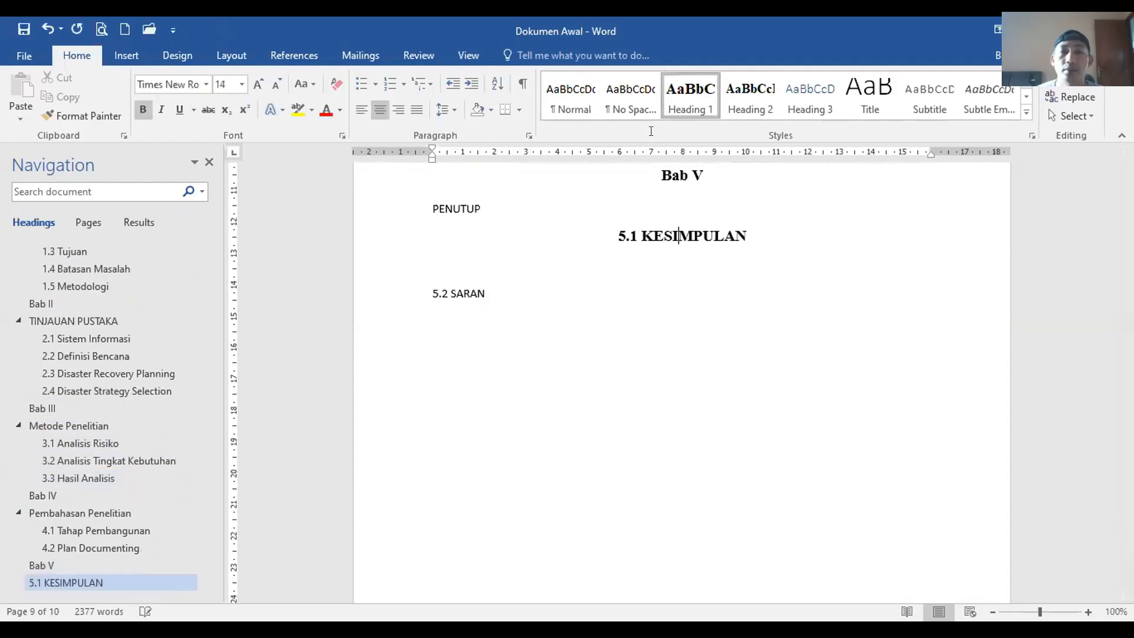
{"action": "left_click", "coordinate": [750, 99]}
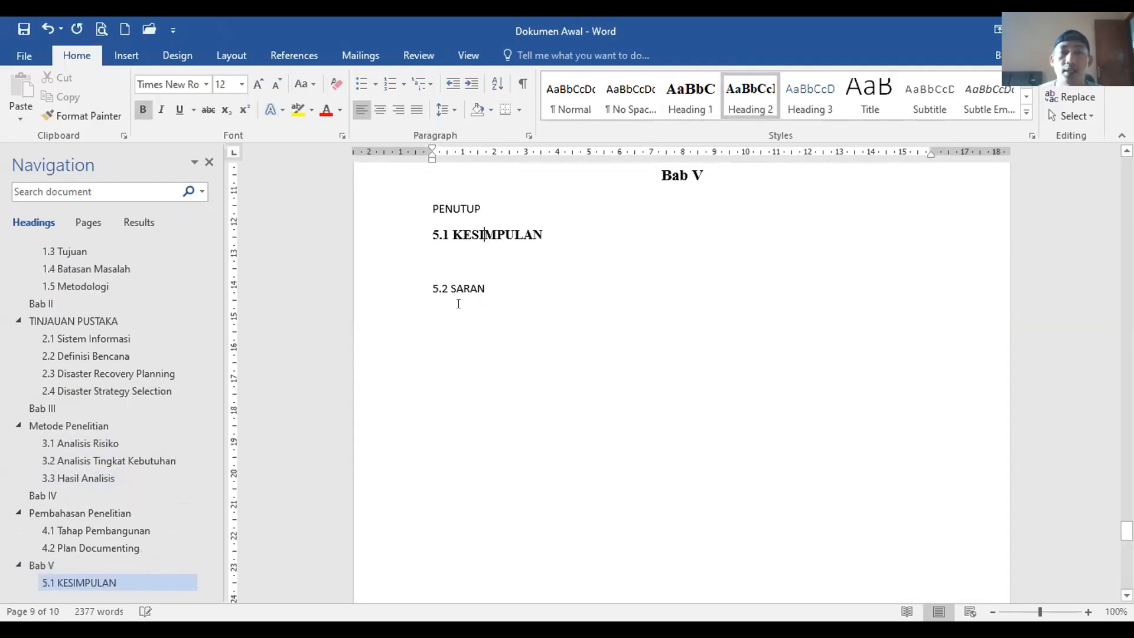
{"action": "key", "text": "Down"}
{"action": "key", "text": "Down"}
{"action": "left_click", "coordinate": [750, 100]}
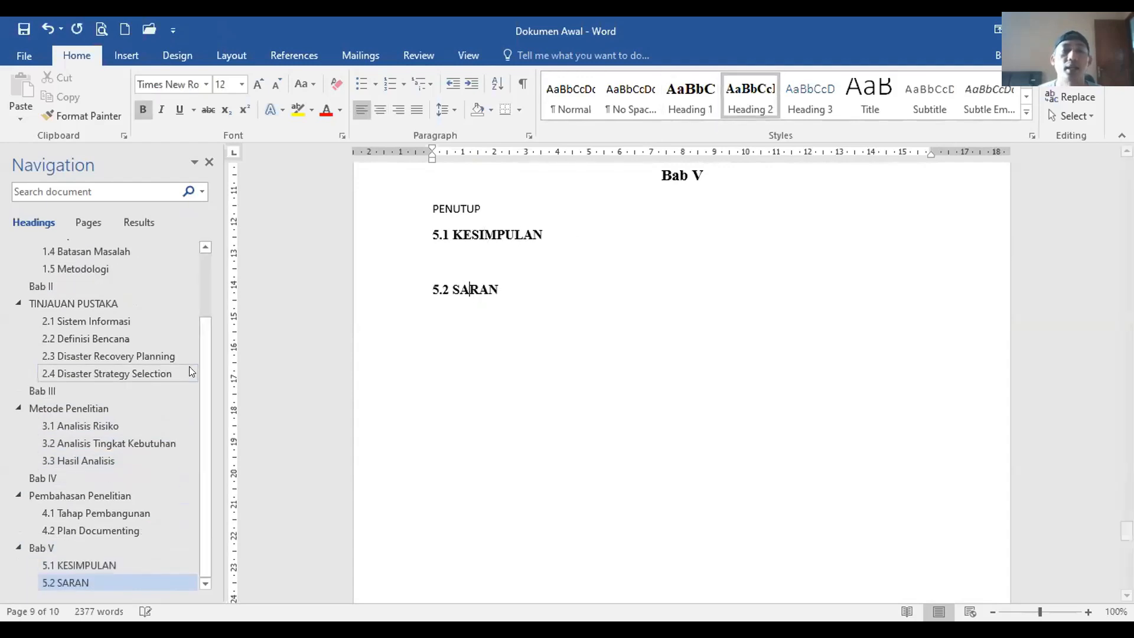
{"action": "scroll", "coordinate": [112, 407], "scroll_direction": "up", "scroll_amount": 2}
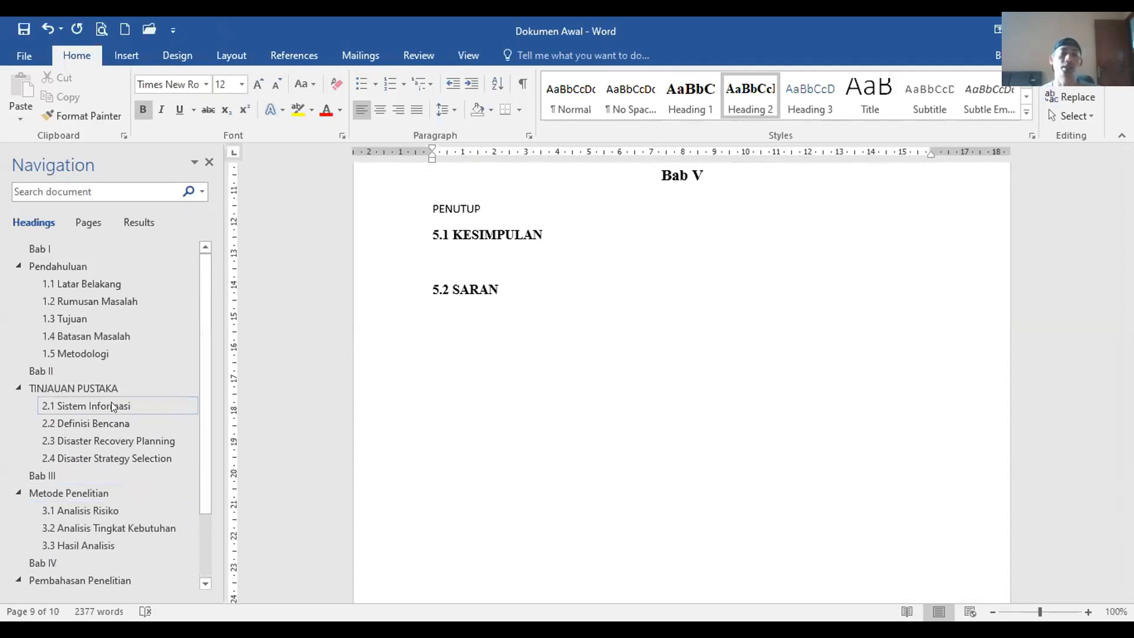
{"action": "scroll", "coordinate": [111, 402], "scroll_direction": "down", "scroll_amount": 2}
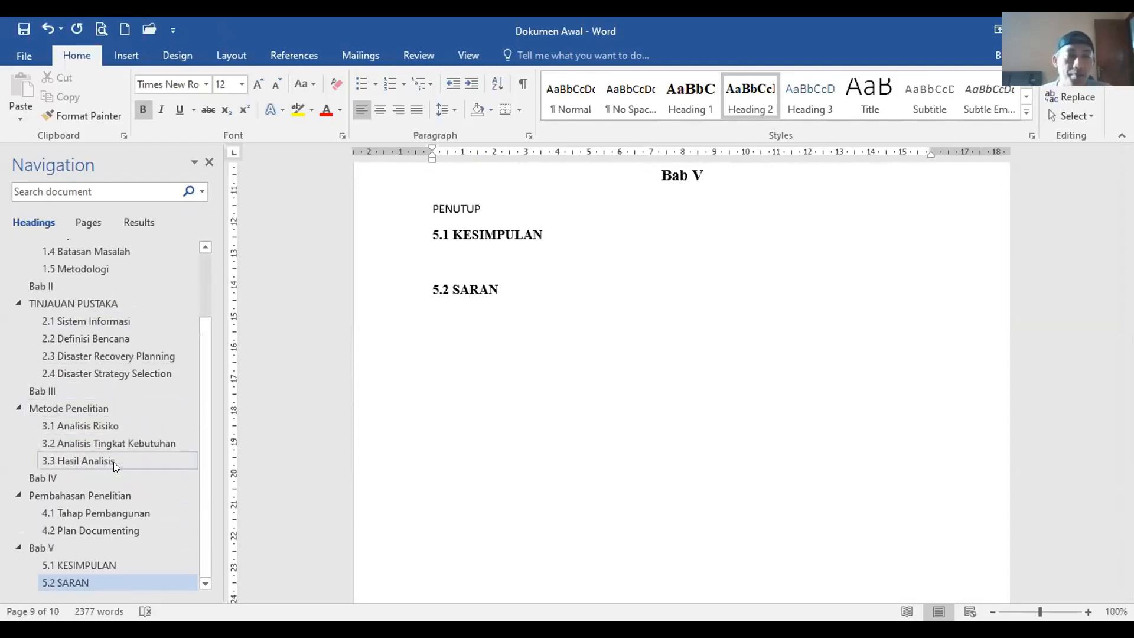
Step: Browse sections 2.1, 2.2, Metode Penelitian, 3.1 and 3.2 via the Navigation pane
{"action": "left_click", "coordinate": [68, 317]}
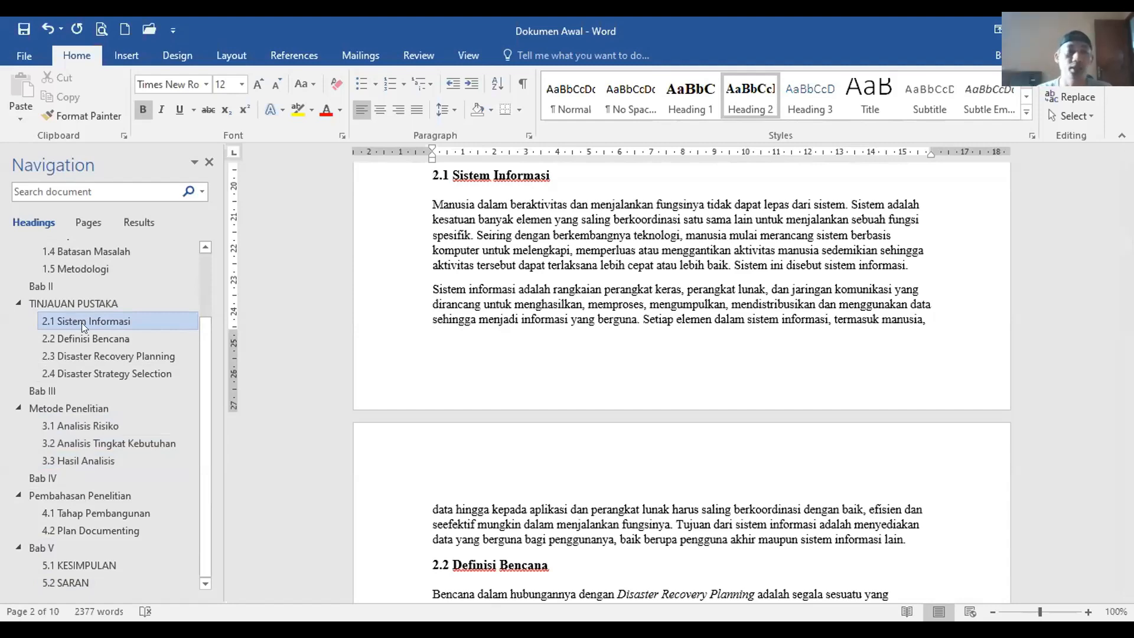
{"action": "left_click", "coordinate": [100, 338]}
{"action": "left_click", "coordinate": [94, 408]}
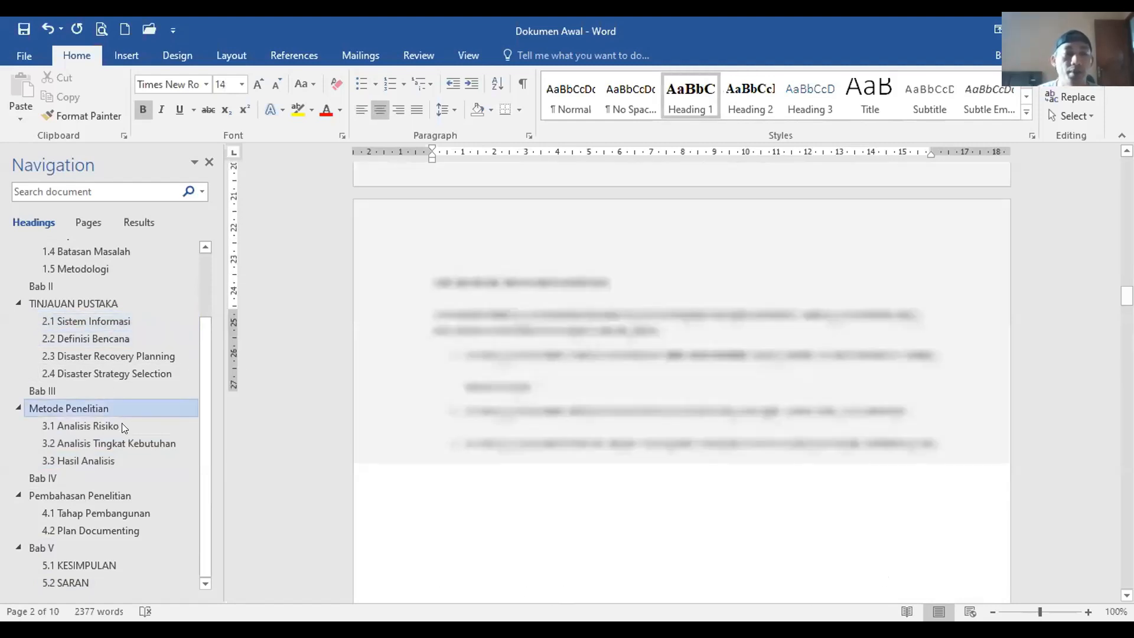
{"action": "left_click", "coordinate": [109, 422]}
{"action": "left_click", "coordinate": [113, 435]}
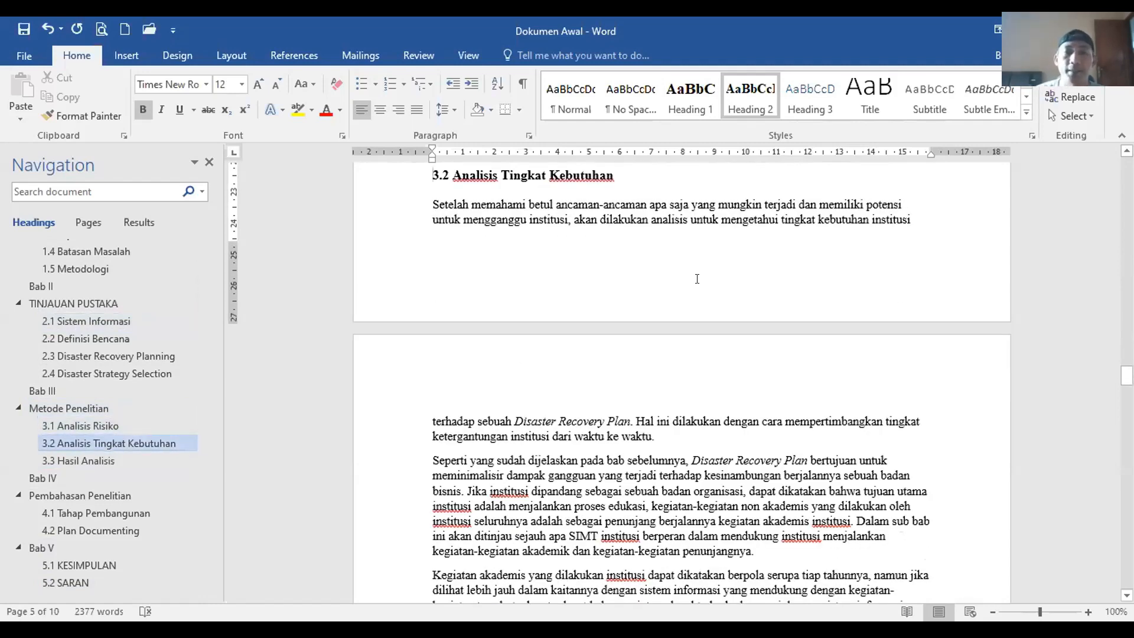
Step: Return to Bab I and inspect the first body paragraph's formatting
{"action": "scroll", "coordinate": [697, 279], "scroll_direction": "up", "scroll_amount": 20}
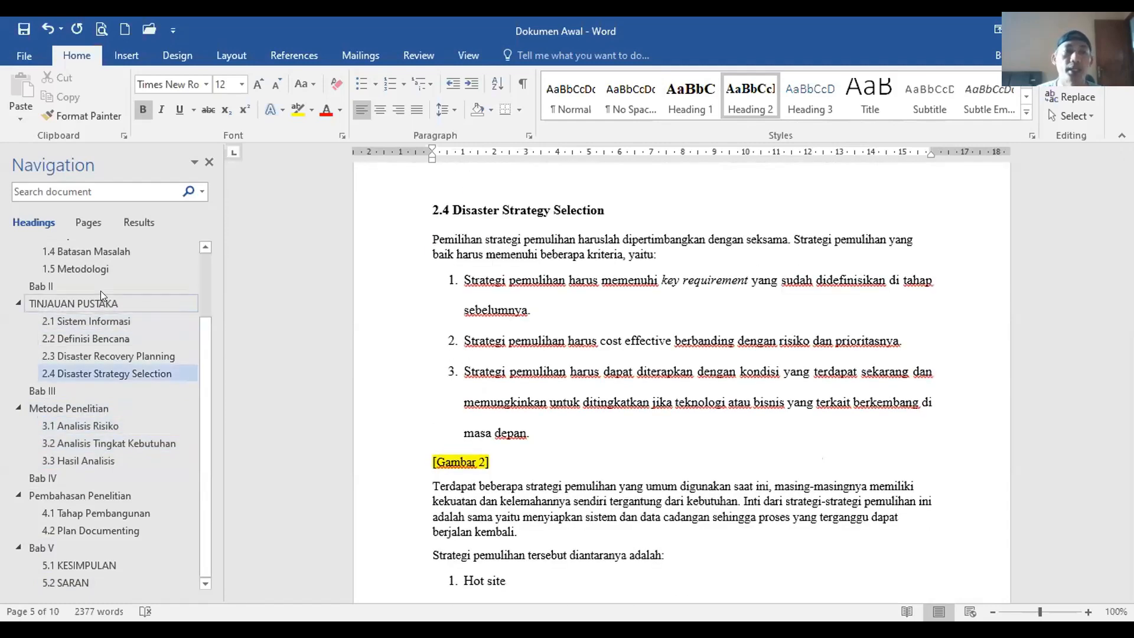
{"action": "scroll", "coordinate": [100, 291], "scroll_direction": "up", "scroll_amount": 2}
{"action": "left_click", "coordinate": [71, 248]}
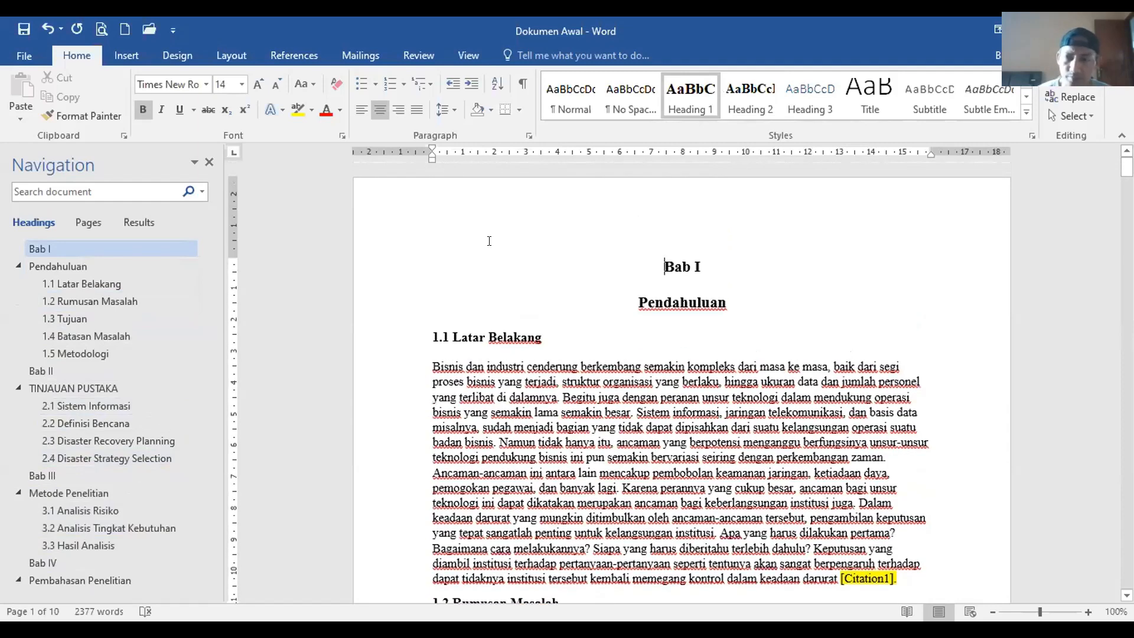
{"action": "left_click", "coordinate": [572, 453]}
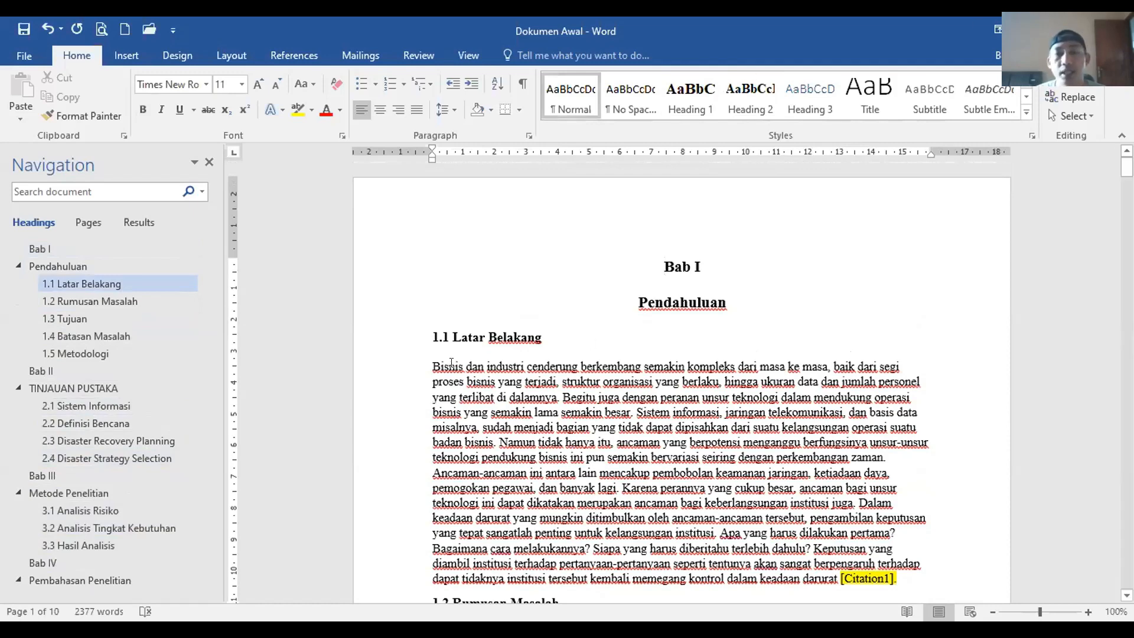
{"action": "scroll", "coordinate": [451, 362], "scroll_direction": "down", "scroll_amount": 2}
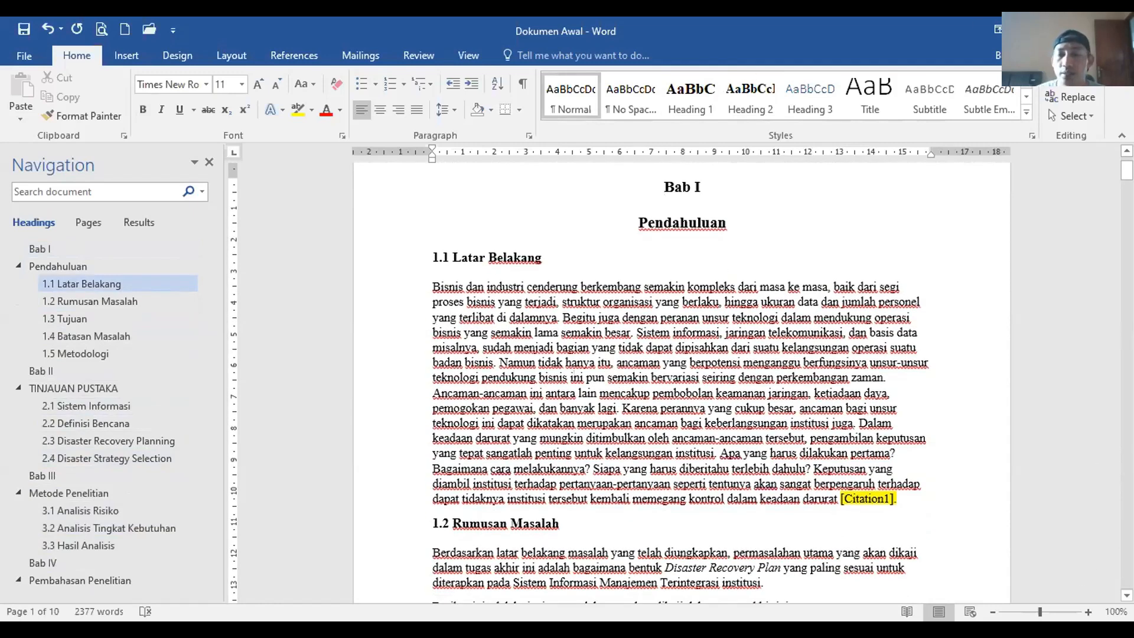
{"action": "scroll", "coordinate": [648, 414], "scroll_direction": "up", "scroll_amount": 1}
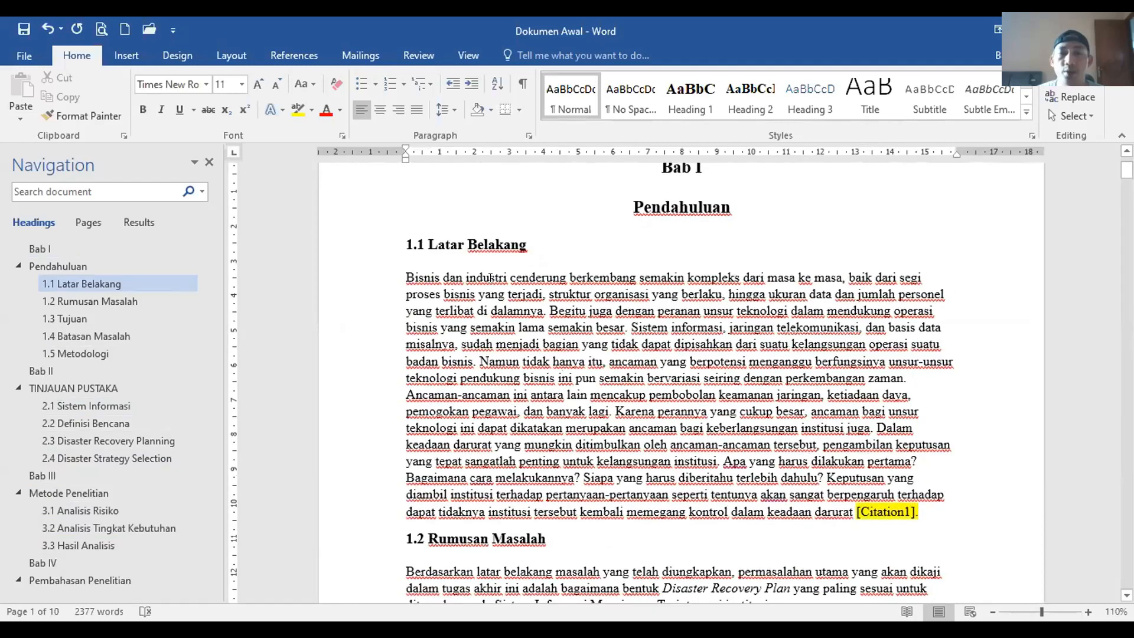
{"action": "triple_click", "coordinate": [495, 288]}
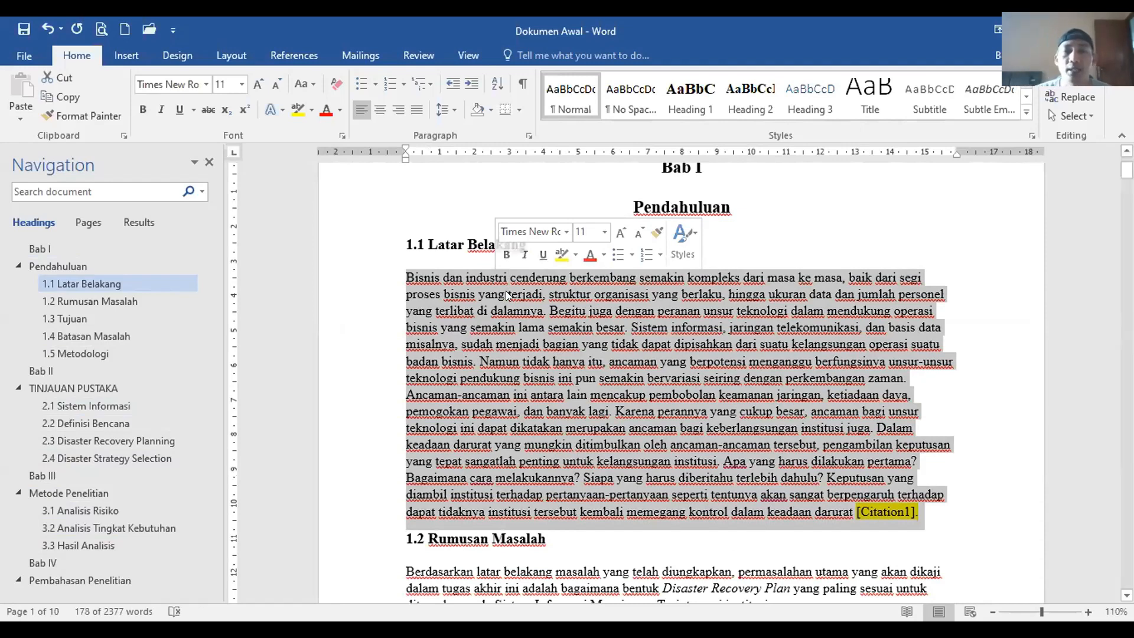
{"action": "left_click", "coordinate": [397, 278]}
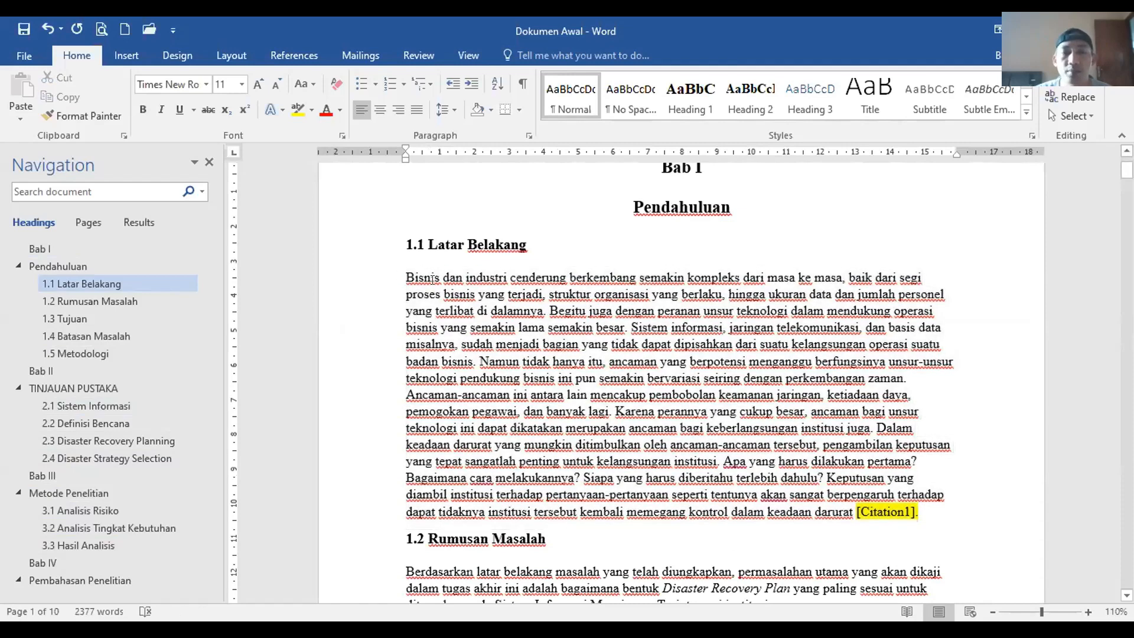
{"action": "left_click_drag", "start_coordinate": [432, 279], "coordinate": [926, 509]}
{"action": "scroll", "coordinate": [626, 378], "scroll_direction": "down", "scroll_amount": 1}
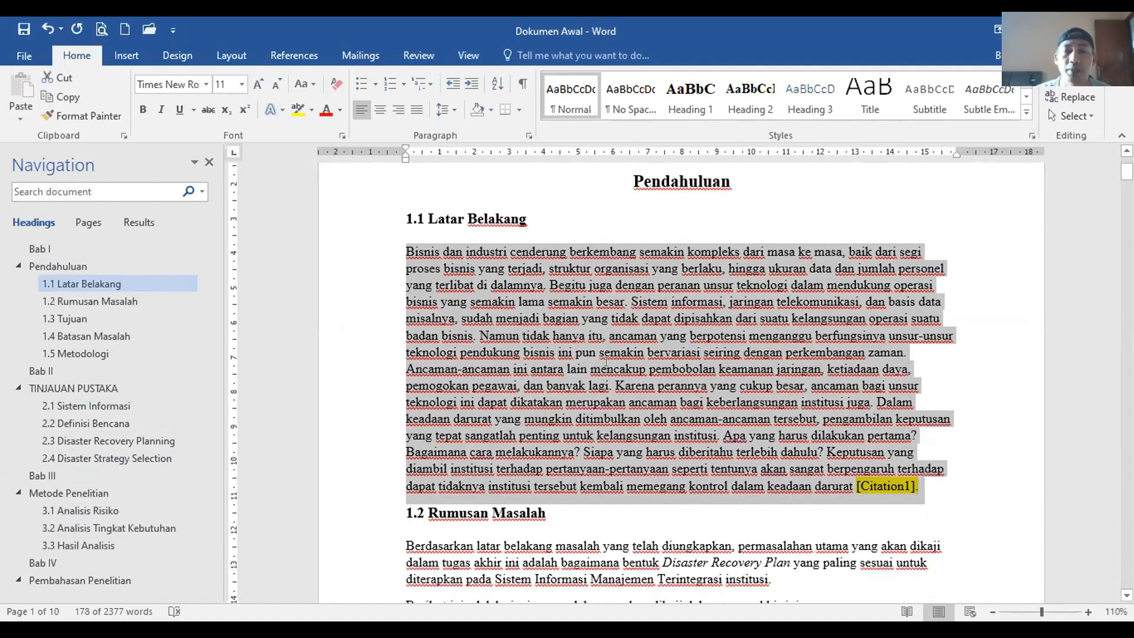
{"action": "scroll", "coordinate": [606, 362], "scroll_direction": "down", "scroll_amount": 3}
{"action": "left_click", "coordinate": [585, 360]}
{"action": "scroll", "coordinate": [582, 356], "scroll_direction": "down", "scroll_amount": 5}
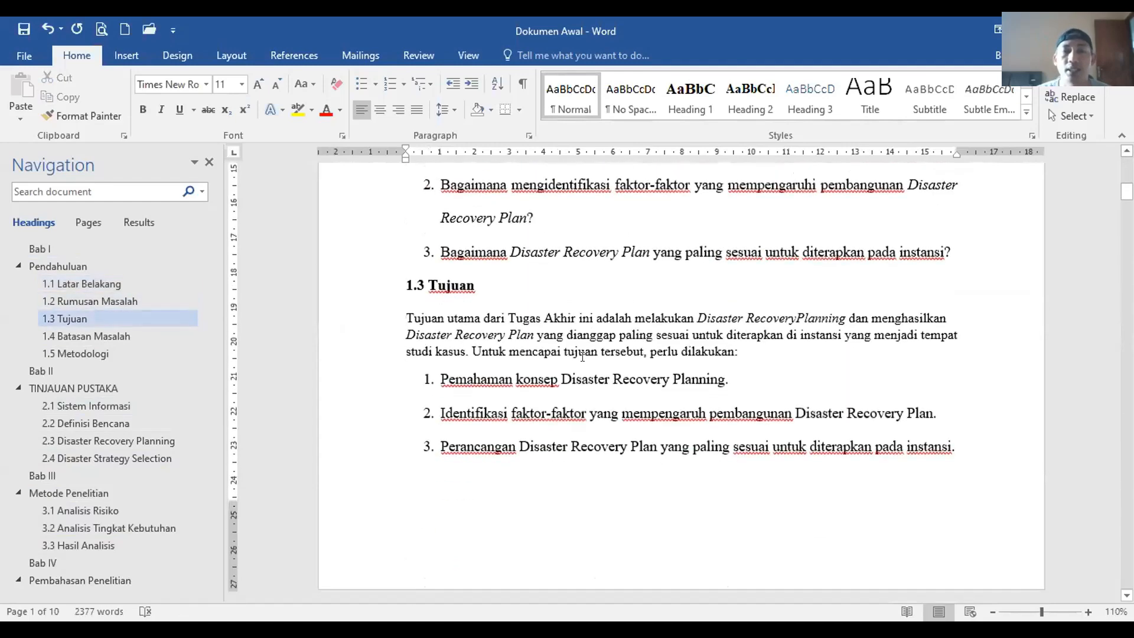
{"action": "scroll", "coordinate": [582, 356], "scroll_direction": "down", "scroll_amount": 12}
{"action": "scroll", "coordinate": [582, 355], "scroll_direction": "up", "scroll_amount": 6}
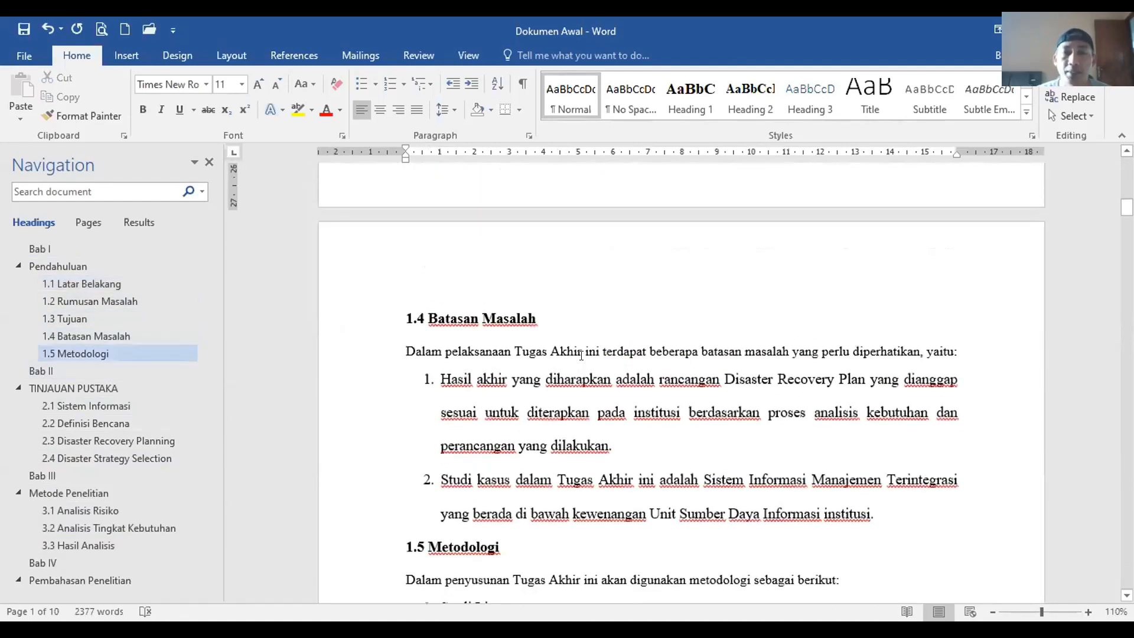
{"action": "scroll", "coordinate": [582, 355], "scroll_direction": "up", "scroll_amount": 10}
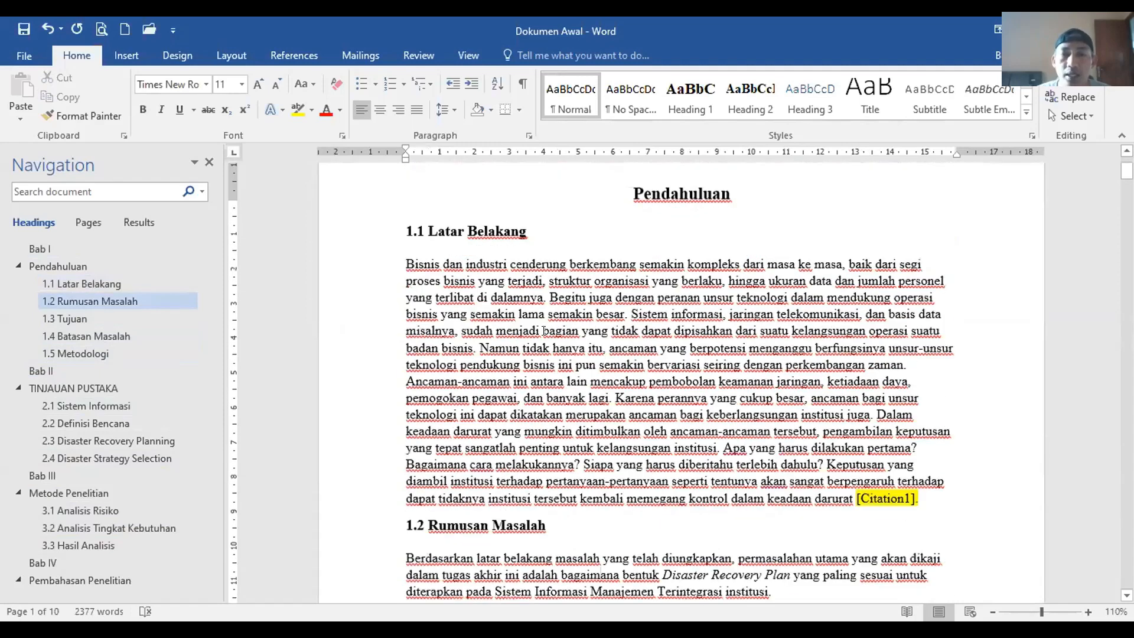
{"action": "scroll", "coordinate": [544, 331], "scroll_direction": "up", "scroll_amount": 1}
{"action": "double_click", "coordinate": [549, 338]}
{"action": "triple_click", "coordinate": [548, 339]}
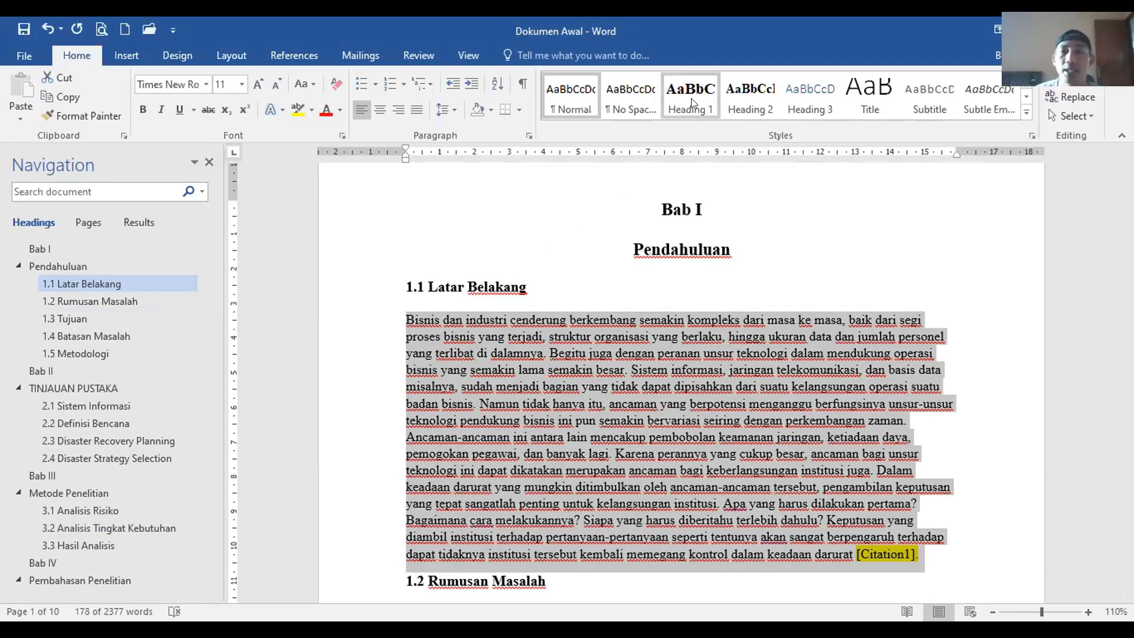
{"action": "left_click", "coordinate": [677, 200]}
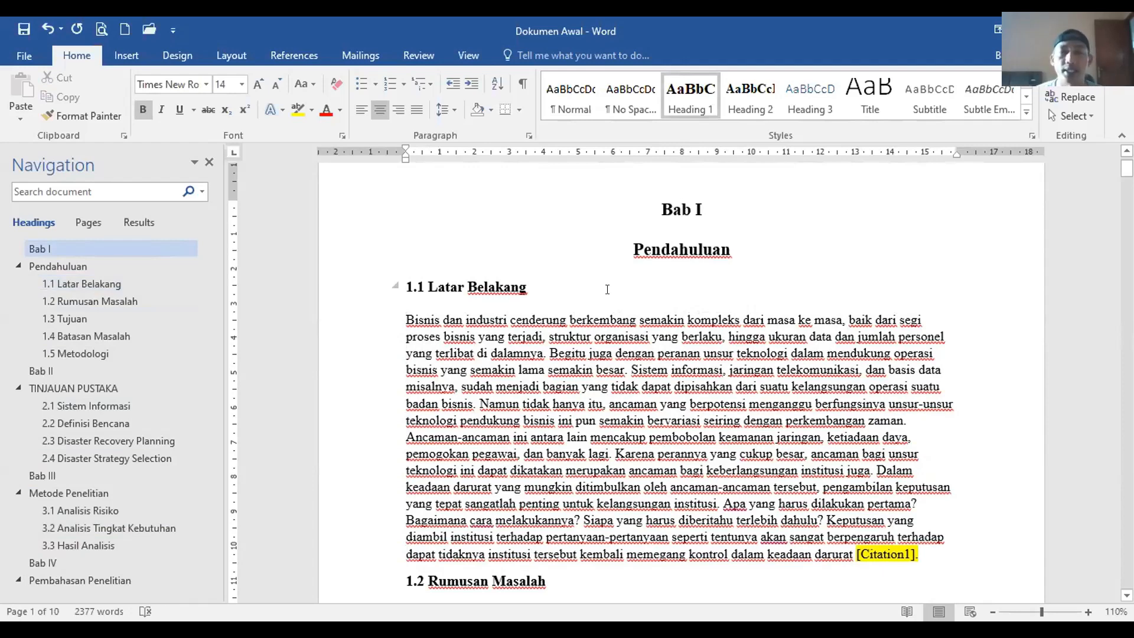
{"action": "triple_click", "coordinate": [430, 319]}
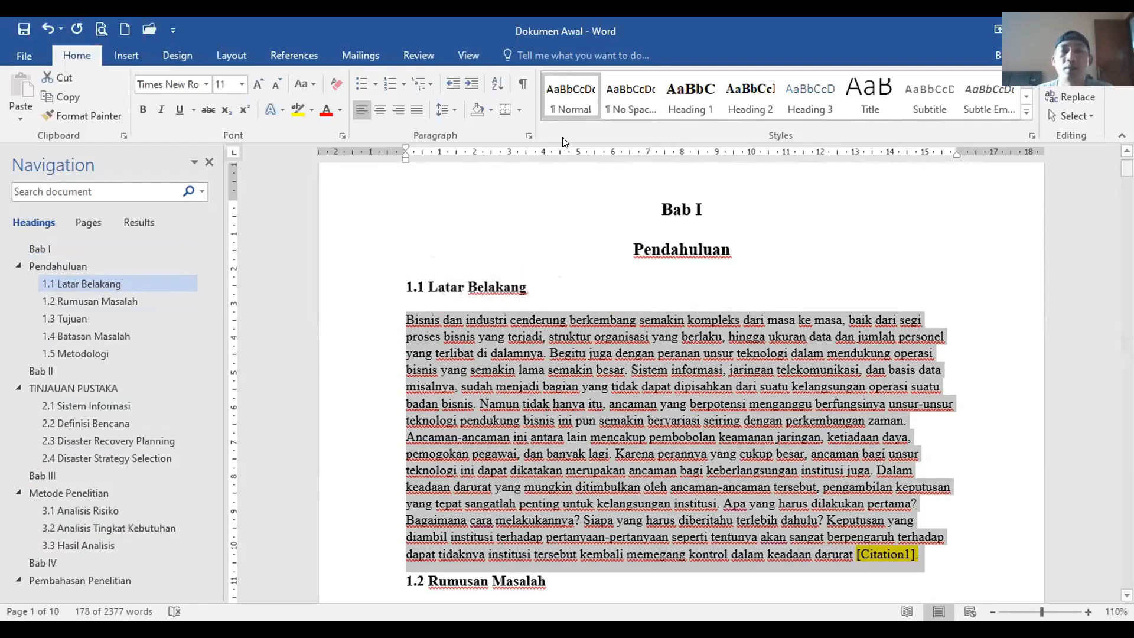
Step: Set the Normal style's font to Times New Roman 12 pt
{"action": "right_click", "coordinate": [566, 95]}
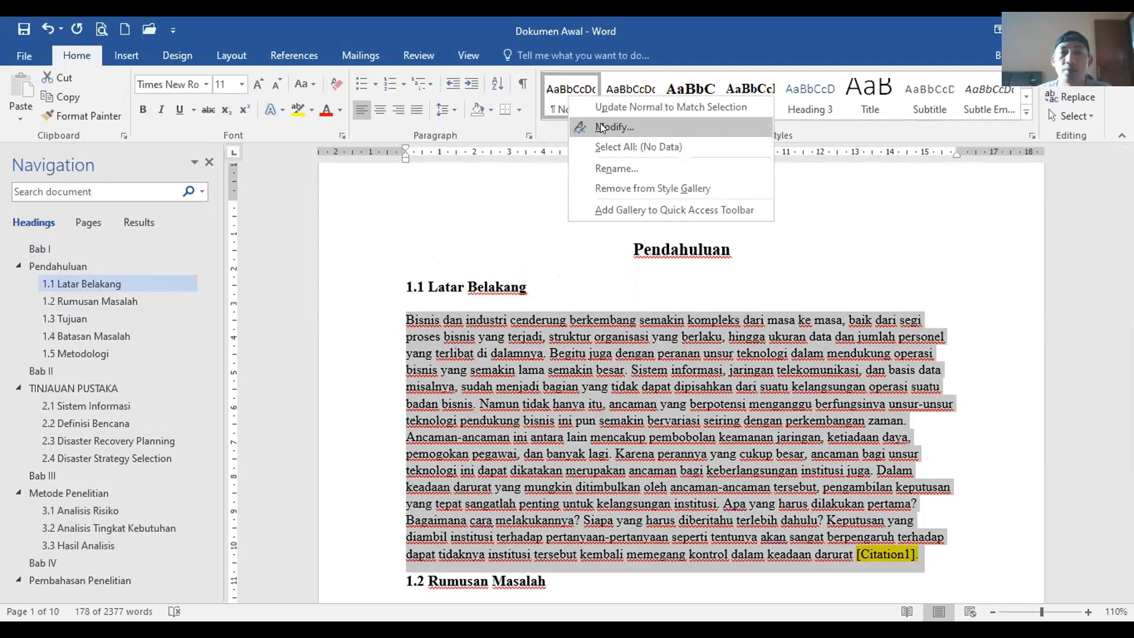
{"action": "left_click", "coordinate": [600, 123]}
{"action": "left_click", "coordinate": [747, 295]}
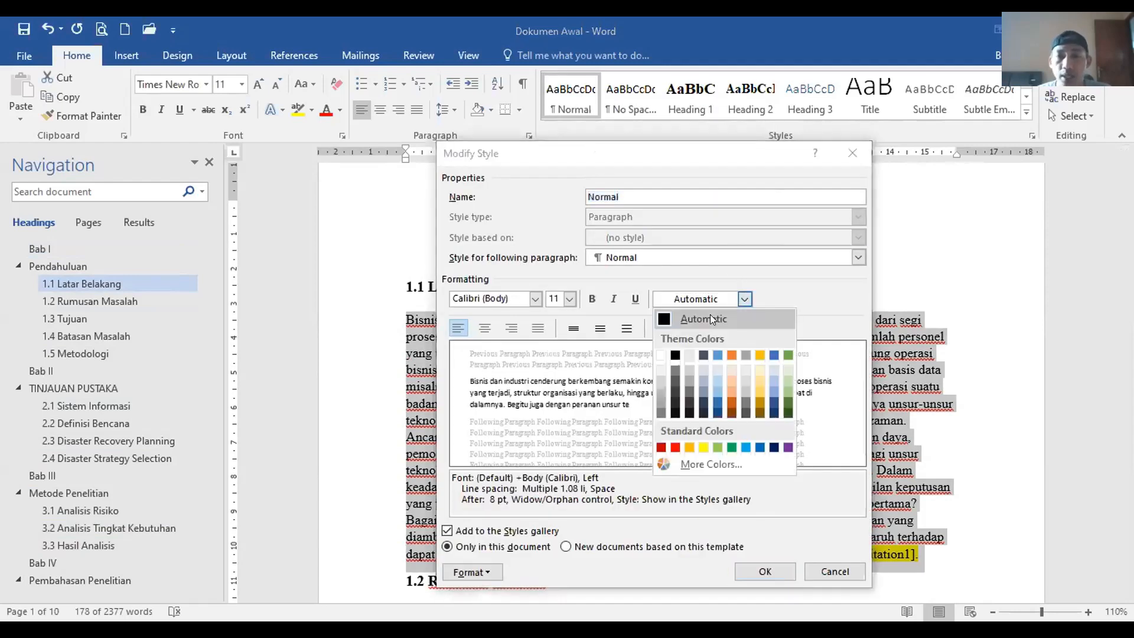
{"action": "left_click", "coordinate": [591, 300]}
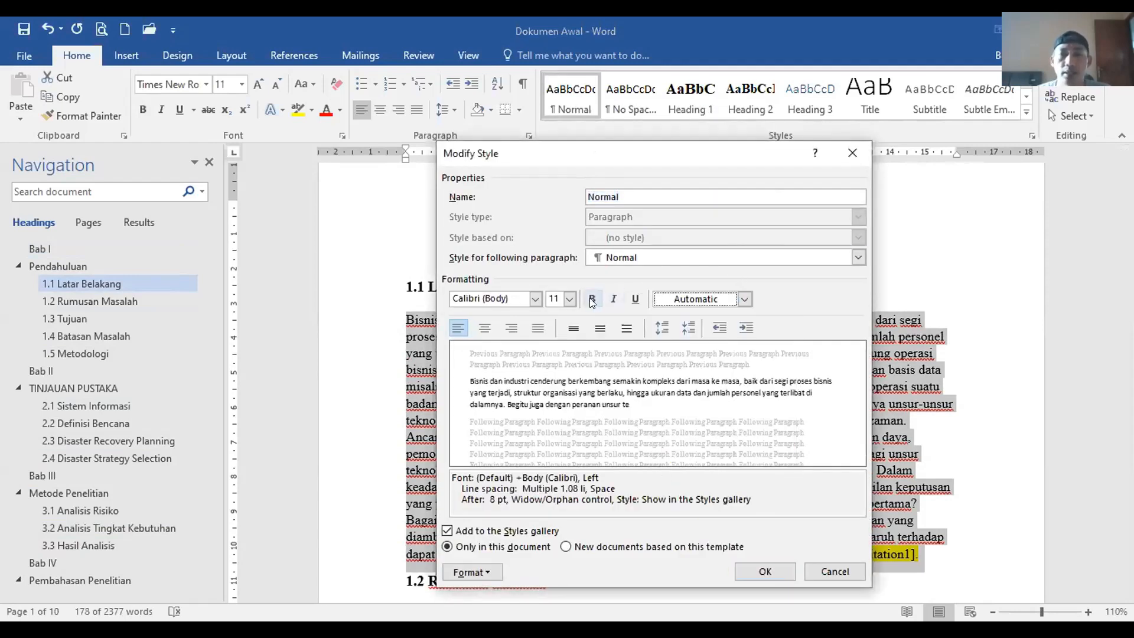
{"action": "left_click_drag", "start_coordinate": [651, 178], "coordinate": [776, 196]}
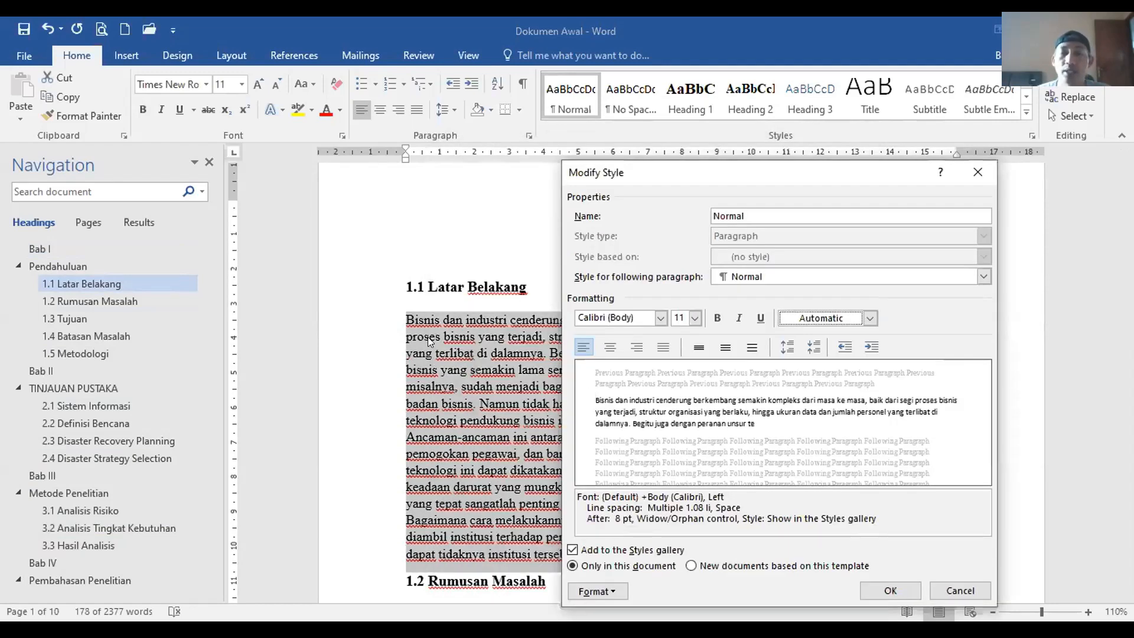
{"action": "left_click", "coordinate": [695, 318]}
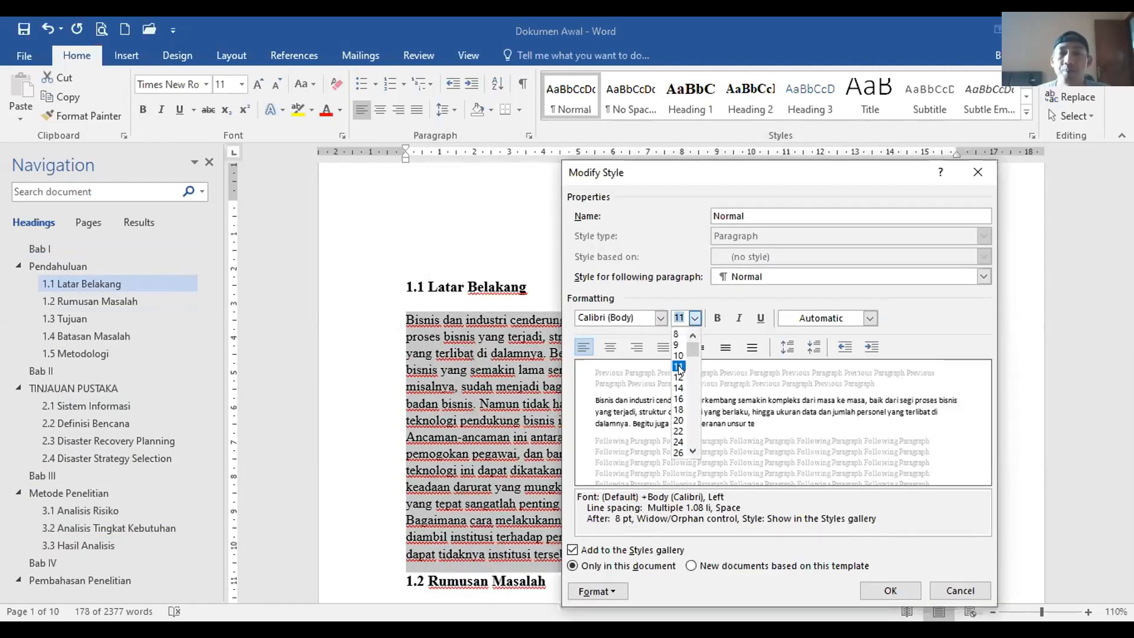
{"action": "left_click", "coordinate": [671, 346]}
{"action": "left_click", "coordinate": [660, 317]}
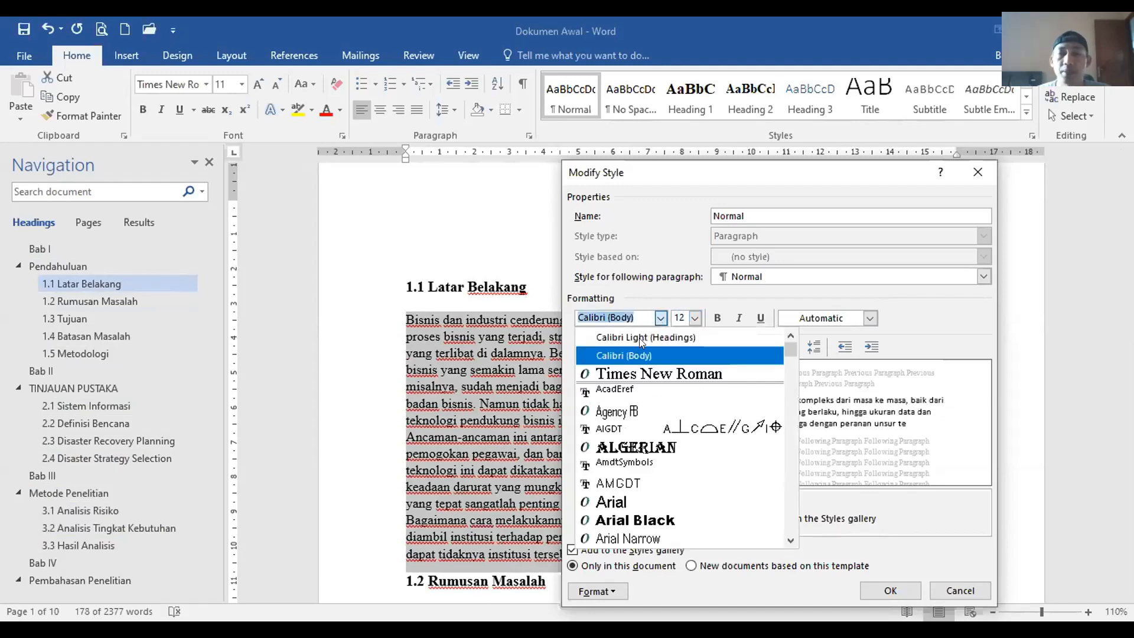
{"action": "left_click", "coordinate": [641, 374]}
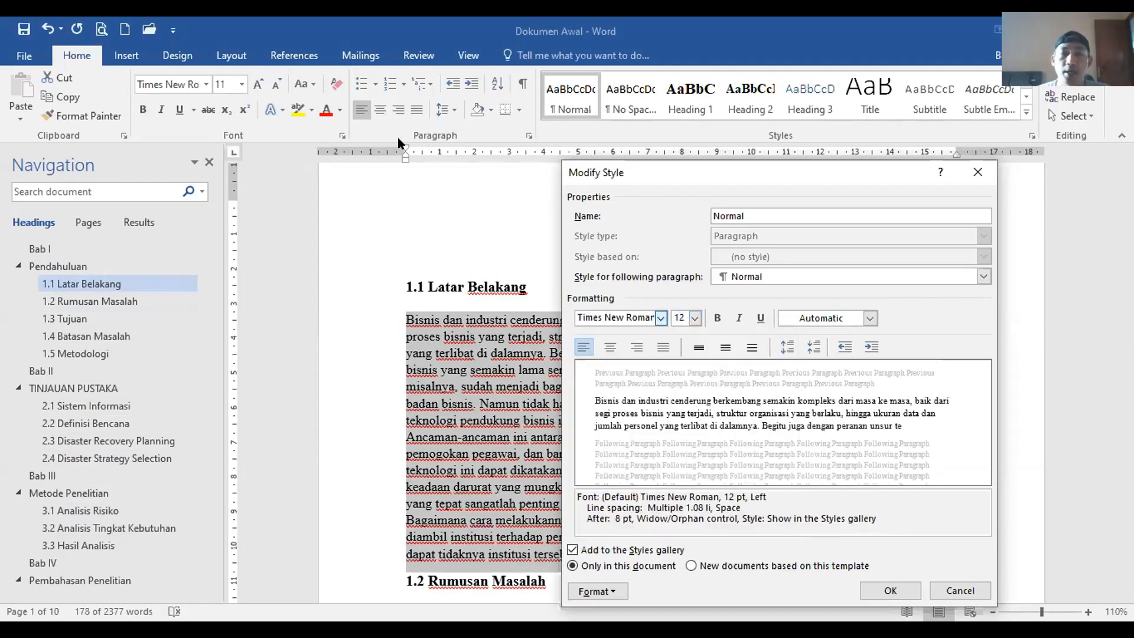
{"action": "left_click_drag", "start_coordinate": [628, 173], "coordinate": [398, 91]}
Step: Give Normal paragraphs 0 pt space after and double line spacing
{"action": "left_click", "coordinate": [366, 510]}
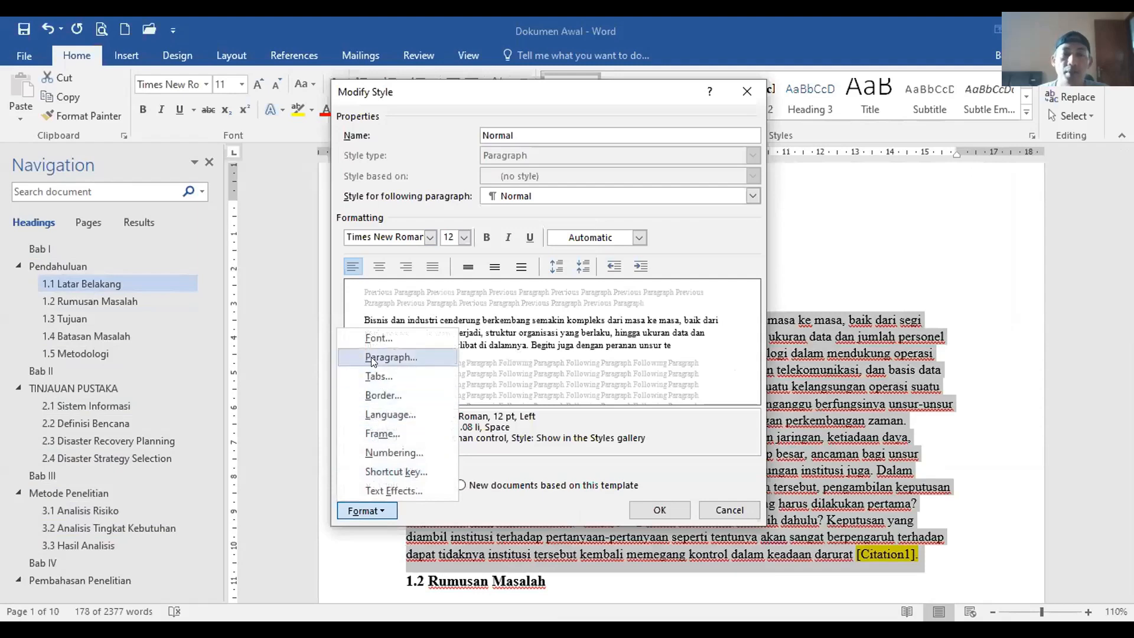
{"action": "key", "text": "Return"}
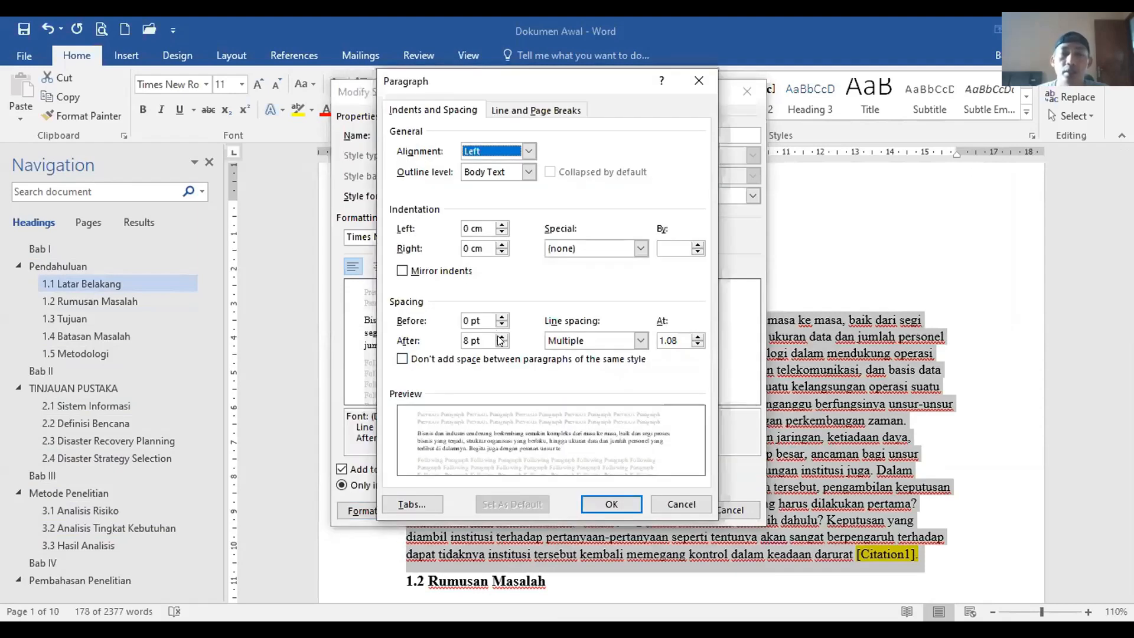
{"action": "left_click", "coordinate": [501, 344]}
{"action": "left_click", "coordinate": [501, 343]}
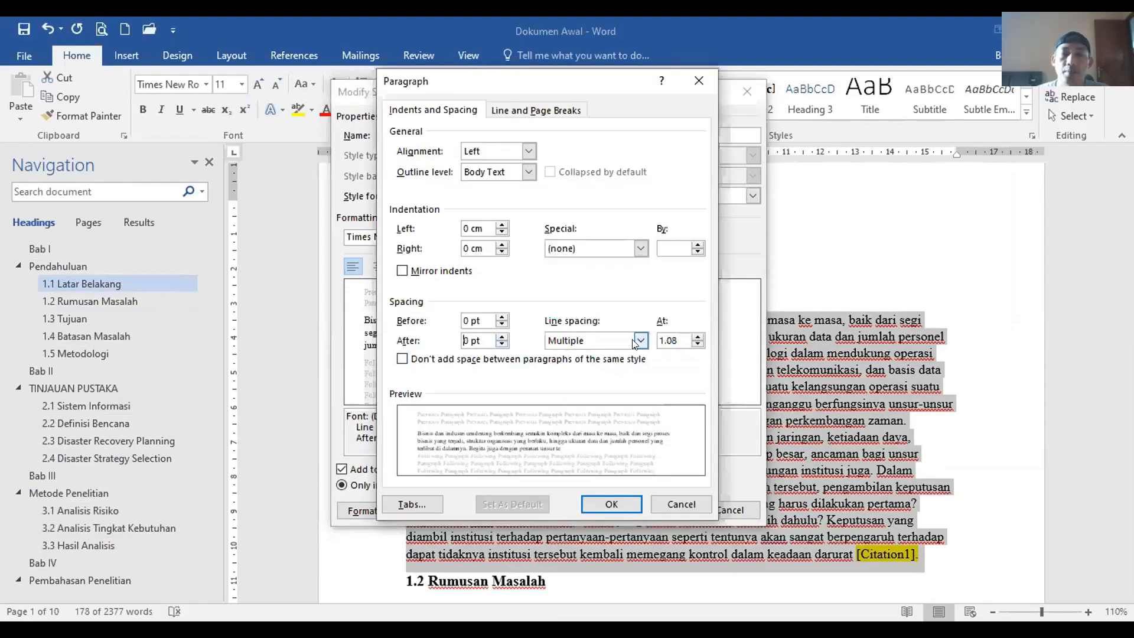
{"action": "left_click", "coordinate": [640, 341]}
{"action": "left_click", "coordinate": [578, 372]}
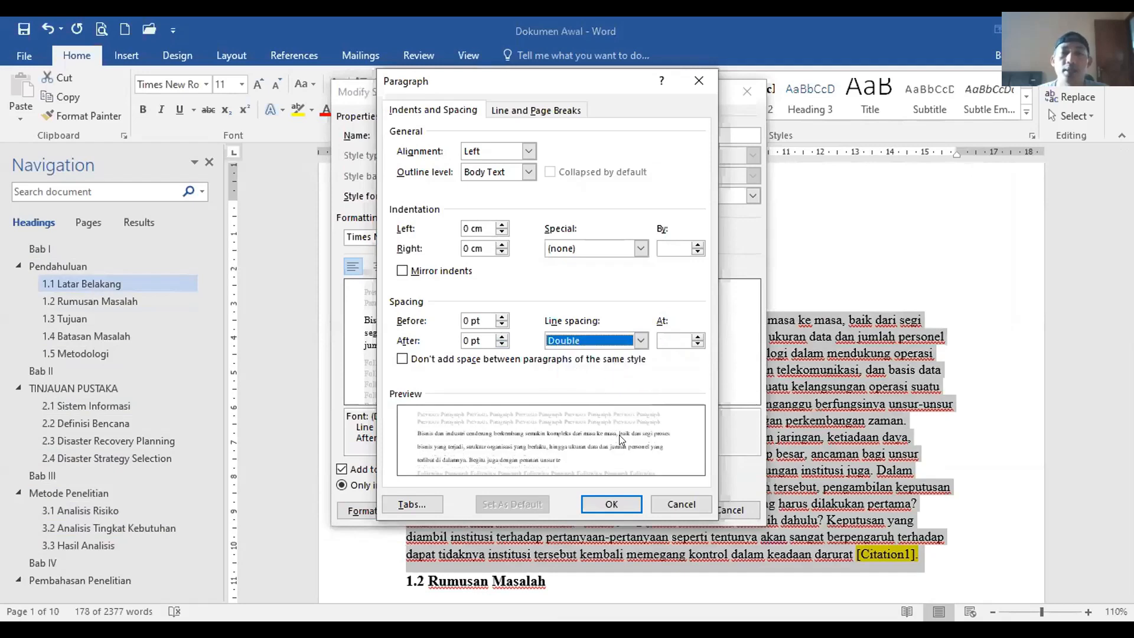
{"action": "left_click", "coordinate": [628, 504]}
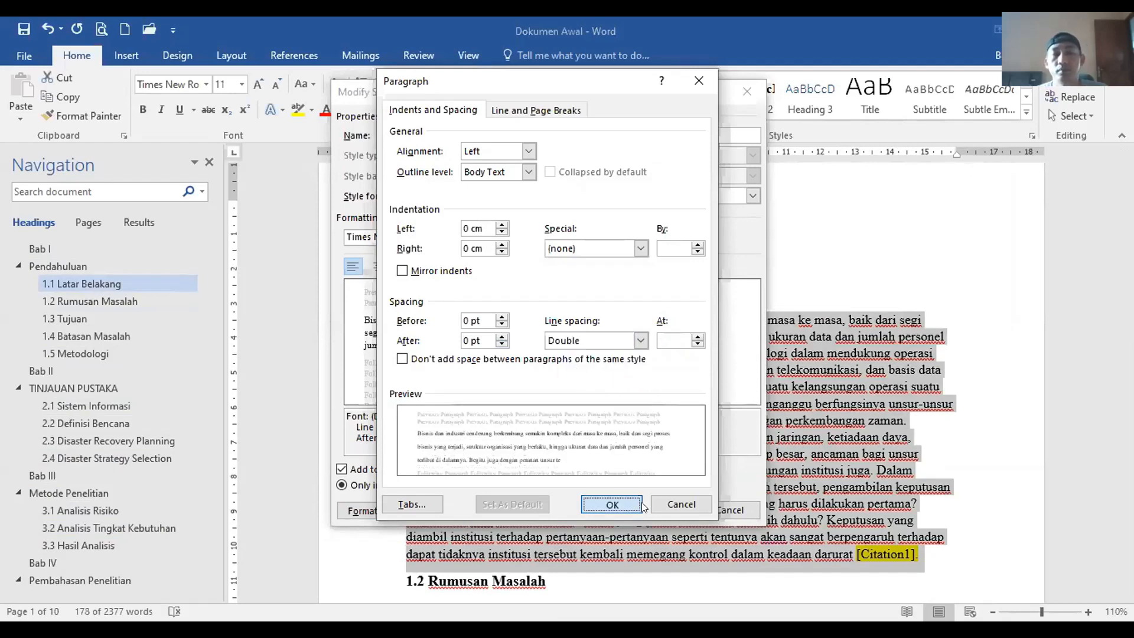
Step: Save the Normal style changes, then make Normal body text justified
{"action": "key", "text": "Return"}
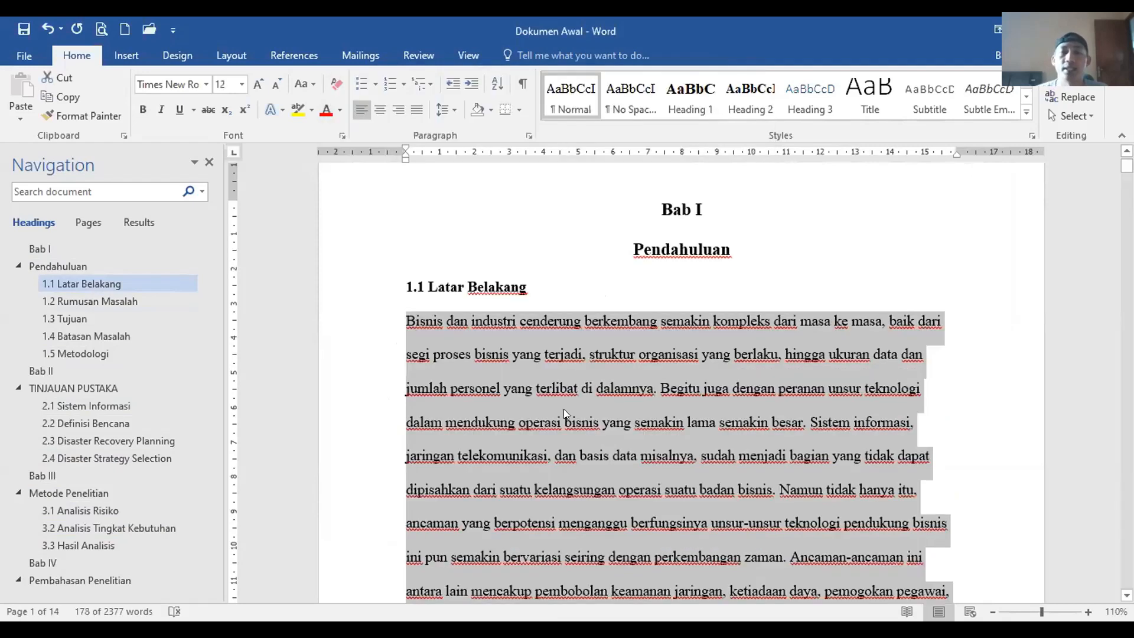
{"action": "scroll", "coordinate": [586, 343], "scroll_direction": "down", "scroll_amount": 3}
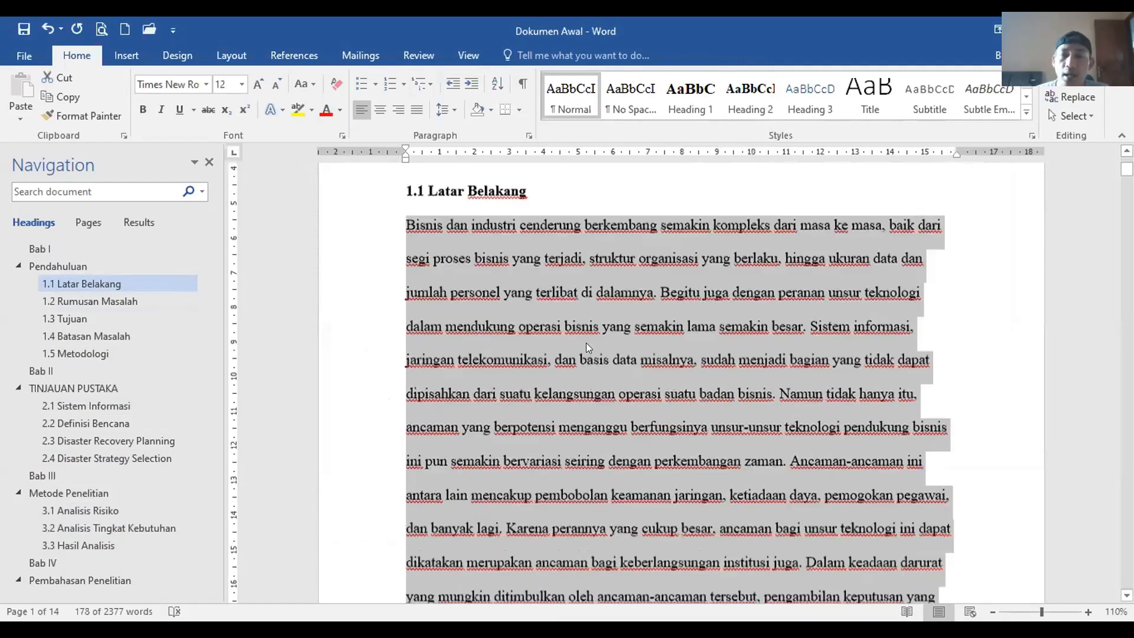
{"action": "scroll", "coordinate": [584, 343], "scroll_direction": "up", "scroll_amount": 3}
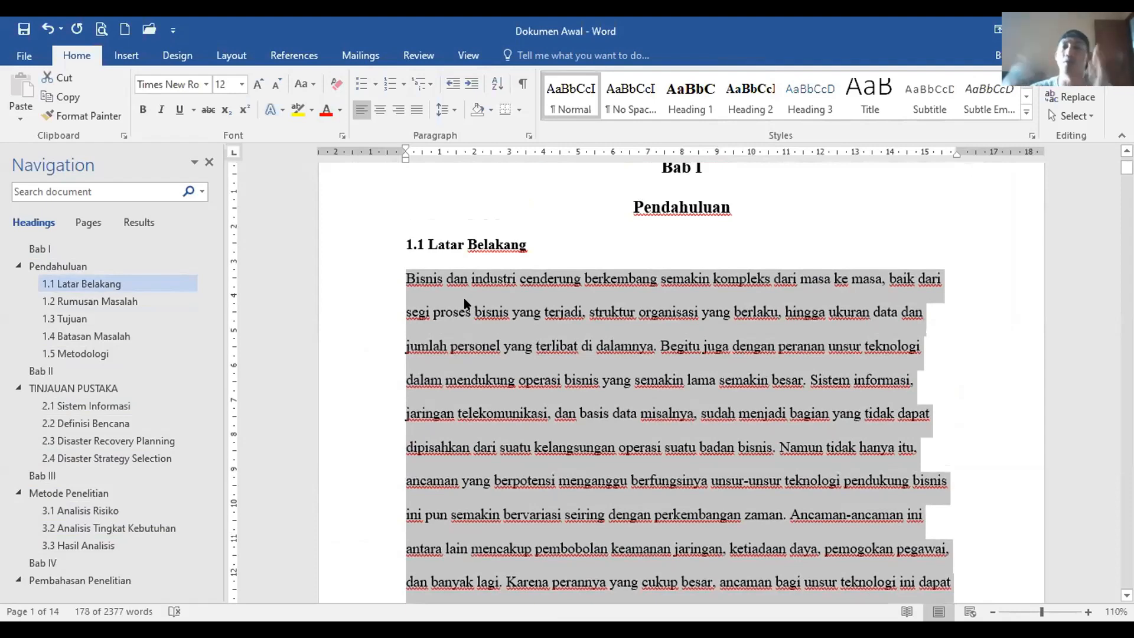
{"action": "right_click", "coordinate": [570, 113]}
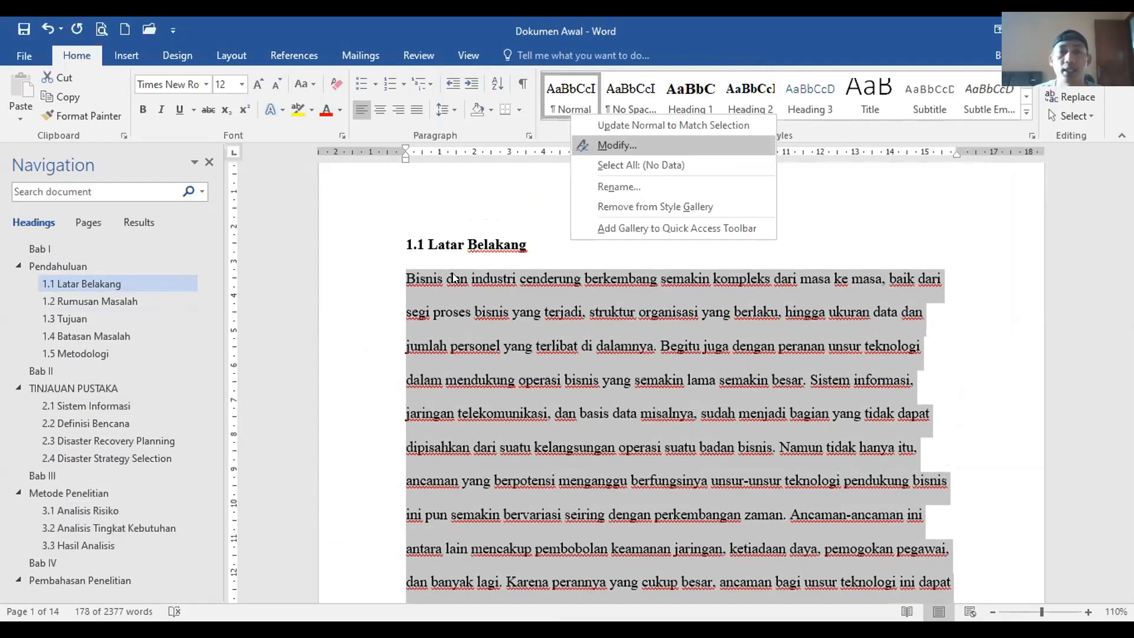
{"action": "key", "text": "Return"}
{"action": "left_click", "coordinate": [434, 266]}
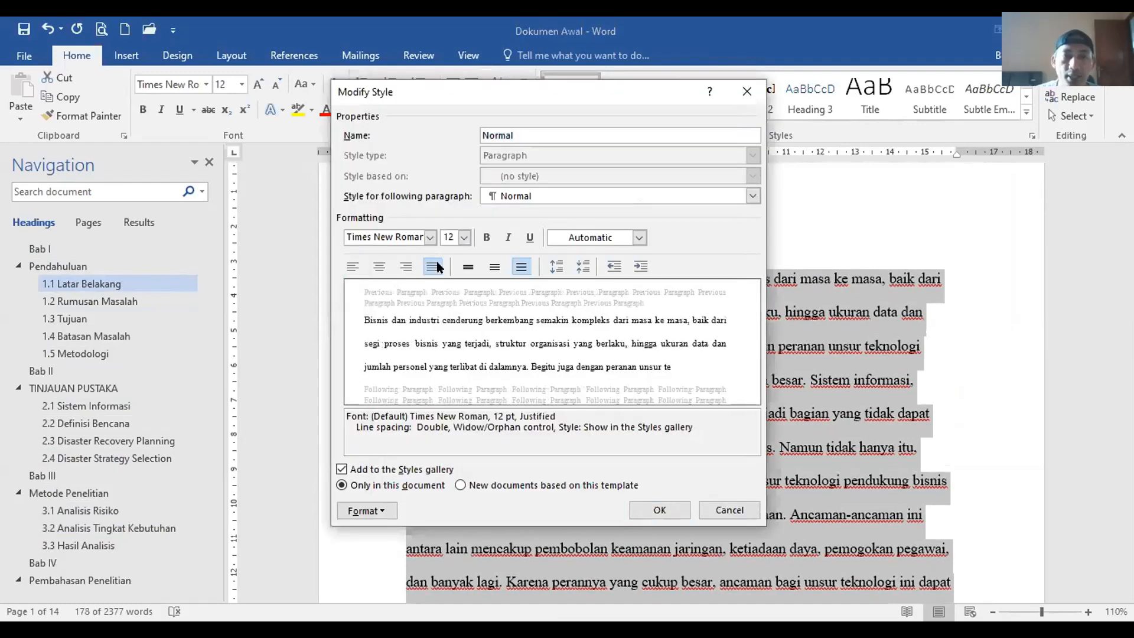
{"action": "left_click", "coordinate": [670, 508]}
{"action": "scroll", "coordinate": [615, 460], "scroll_direction": "down", "scroll_amount": 4}
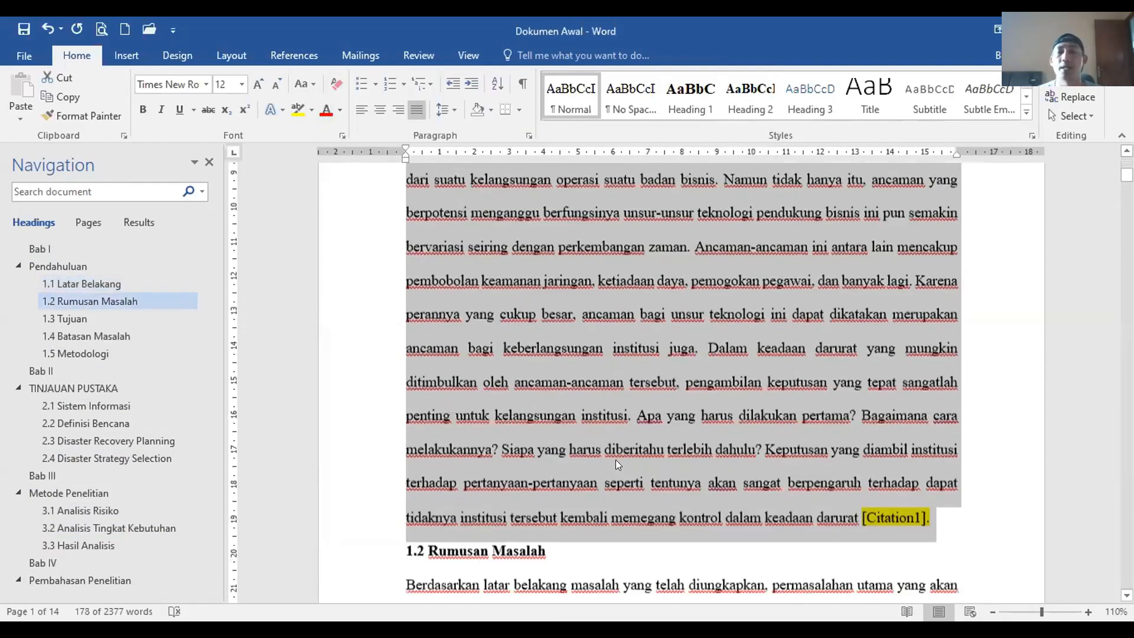
{"action": "scroll", "coordinate": [616, 459], "scroll_direction": "down", "scroll_amount": 2}
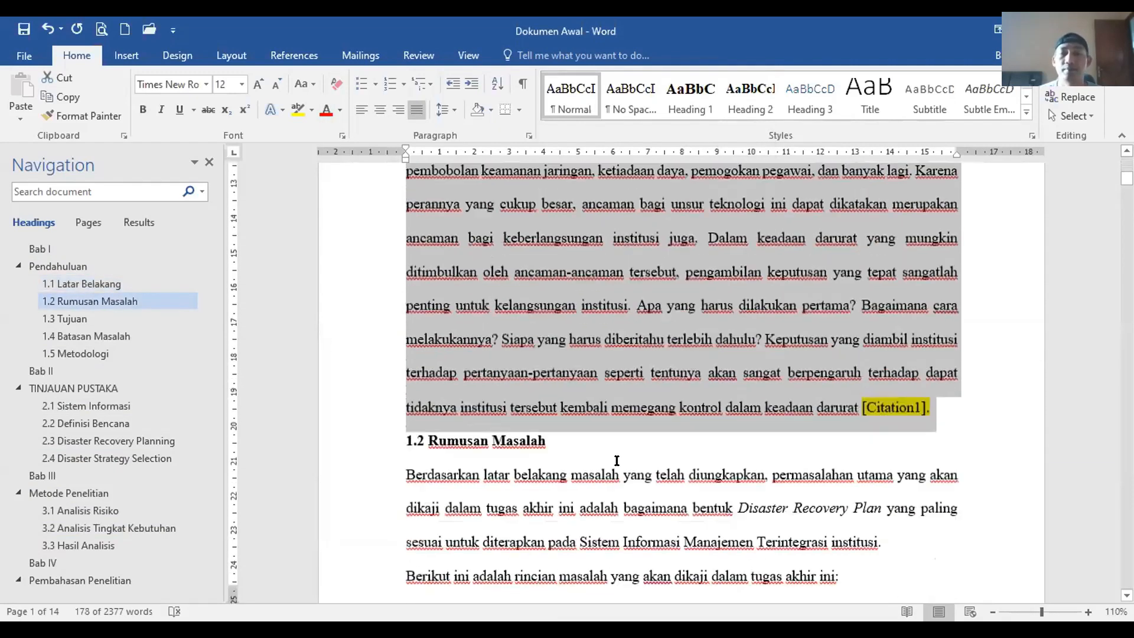
{"action": "left_click", "coordinate": [535, 380]}
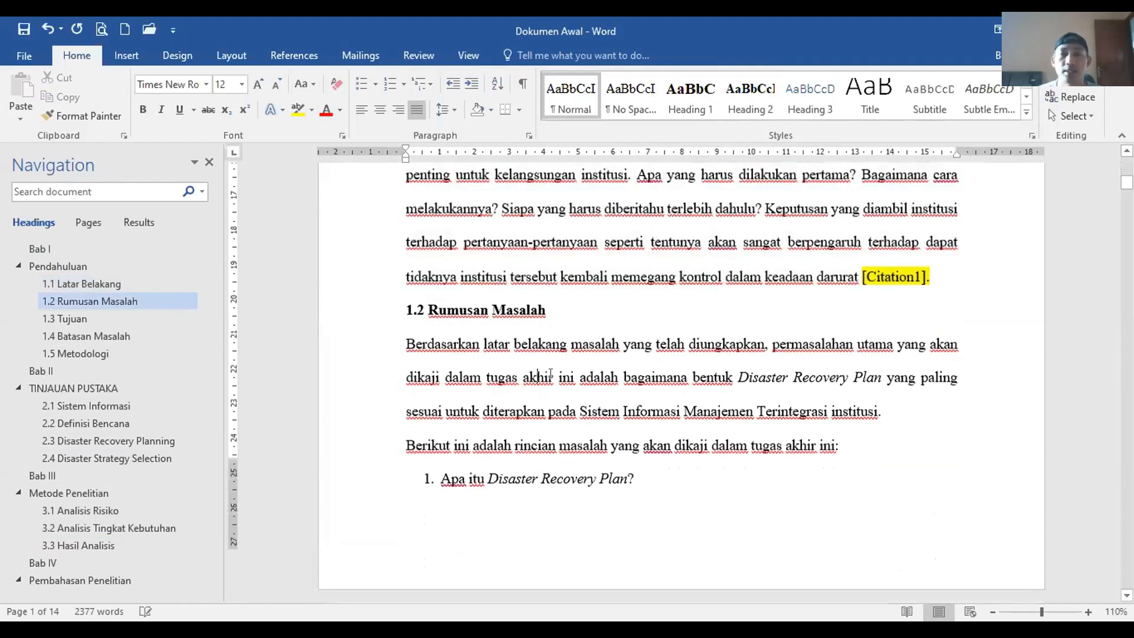
{"action": "scroll", "coordinate": [541, 293], "scroll_direction": "down", "scroll_amount": 5}
{"action": "left_click", "coordinate": [543, 234]}
{"action": "scroll", "coordinate": [551, 449], "scroll_direction": "down", "scroll_amount": 12}
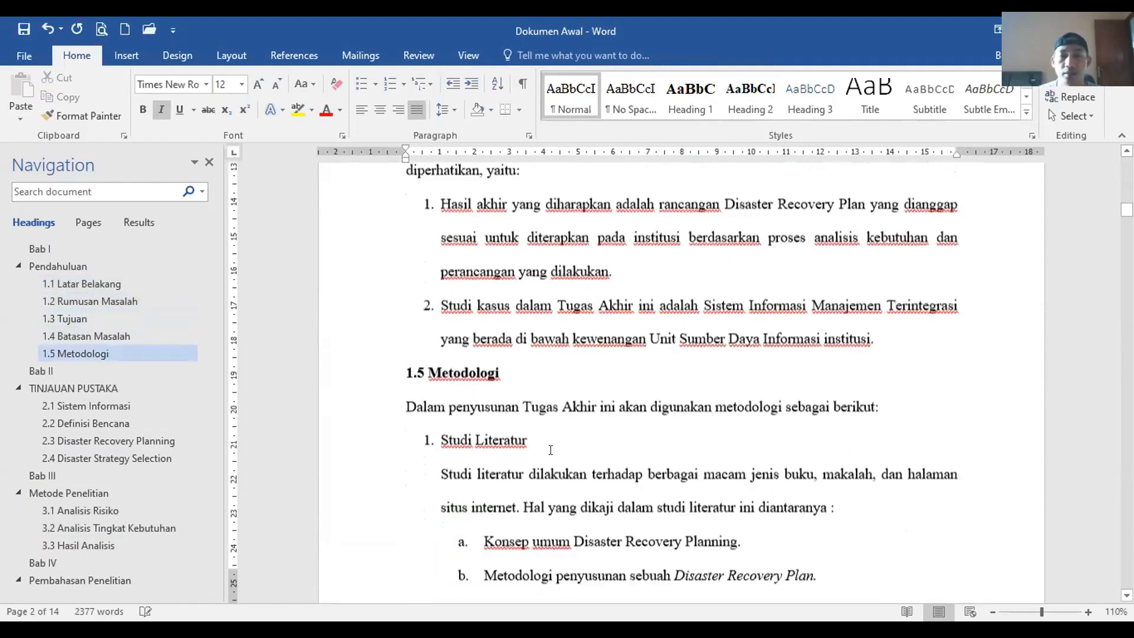
{"action": "scroll", "coordinate": [550, 452], "scroll_direction": "down", "scroll_amount": 15}
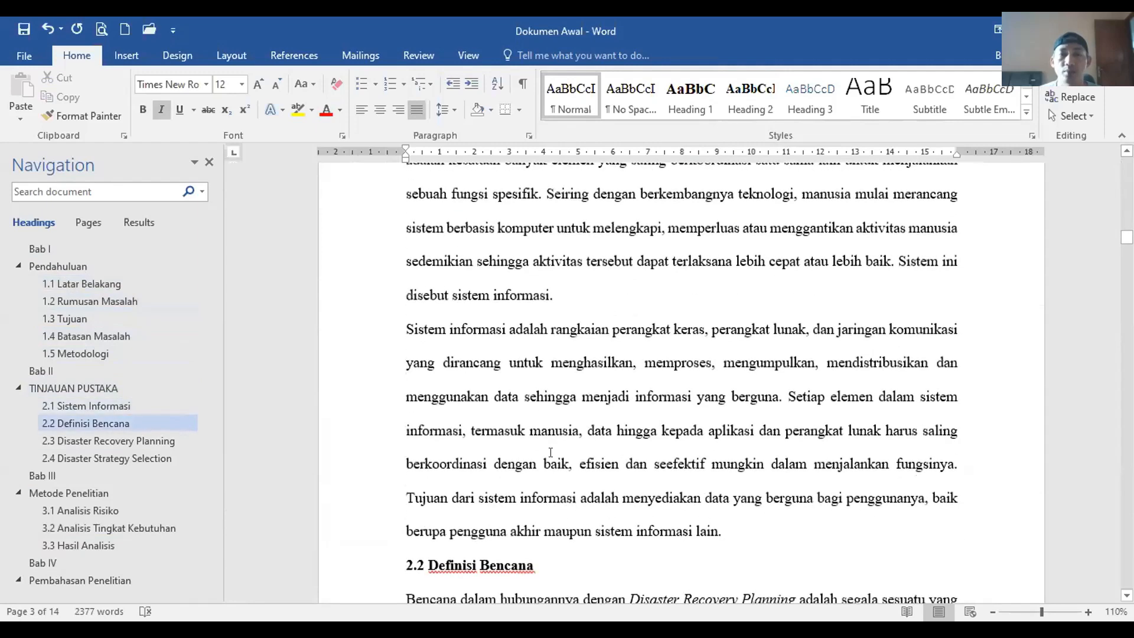
{"action": "scroll", "coordinate": [545, 452], "scroll_direction": "down", "scroll_amount": 4}
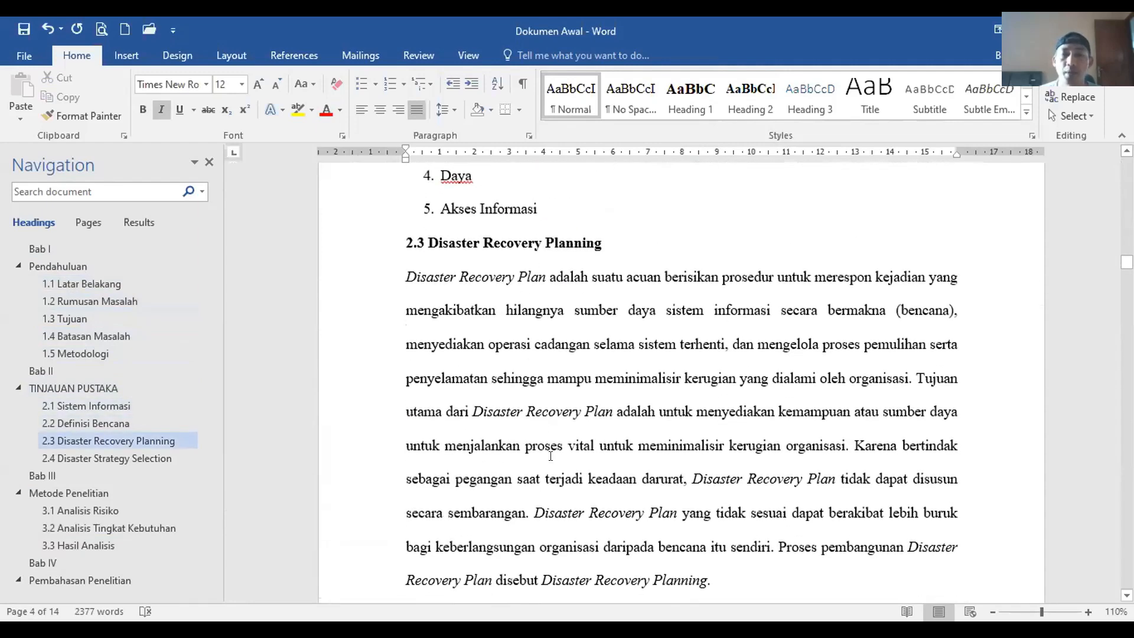
{"action": "triple_click", "coordinate": [566, 381]}
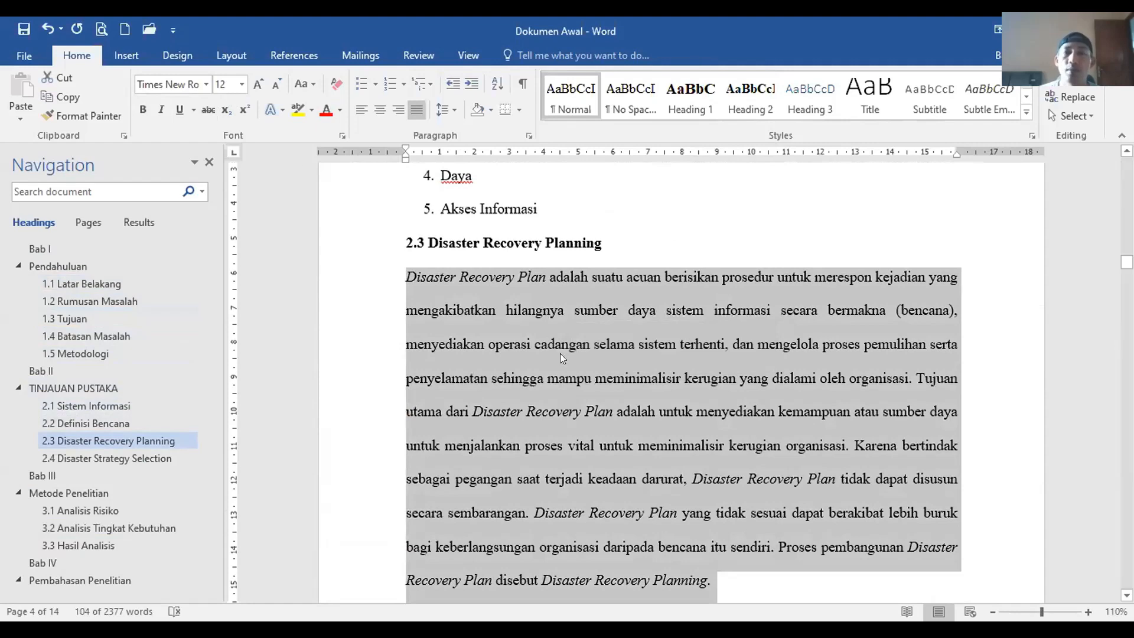
{"action": "scroll", "coordinate": [594, 412], "scroll_direction": "down", "scroll_amount": 15}
{"action": "scroll", "coordinate": [594, 411], "scroll_direction": "down", "scroll_amount": 10}
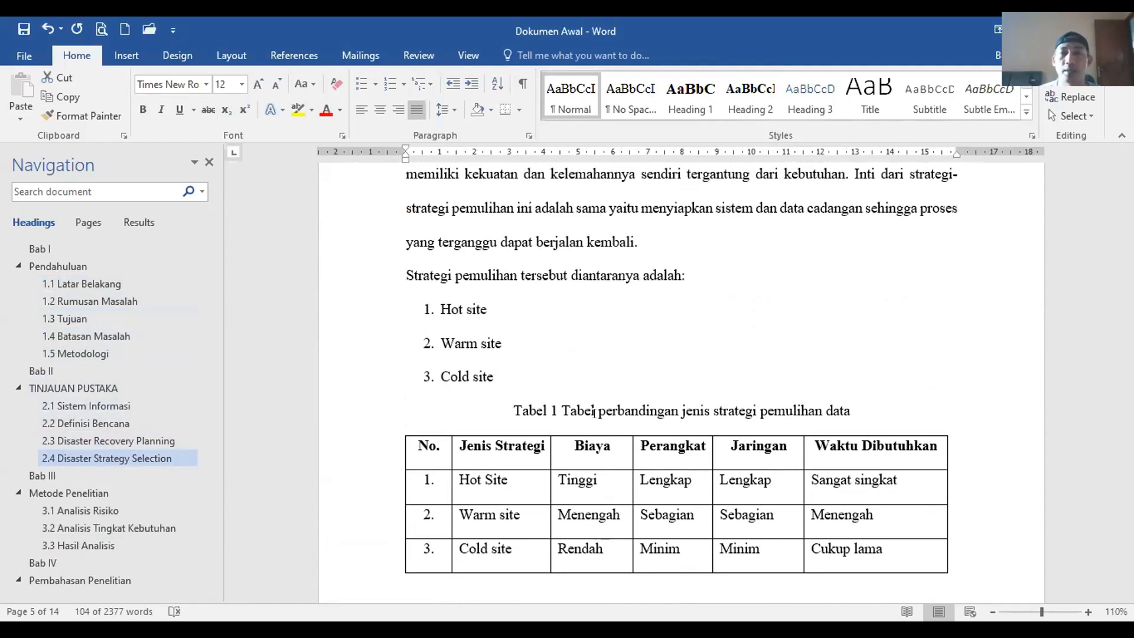
{"action": "scroll", "coordinate": [593, 412], "scroll_direction": "down", "scroll_amount": 8}
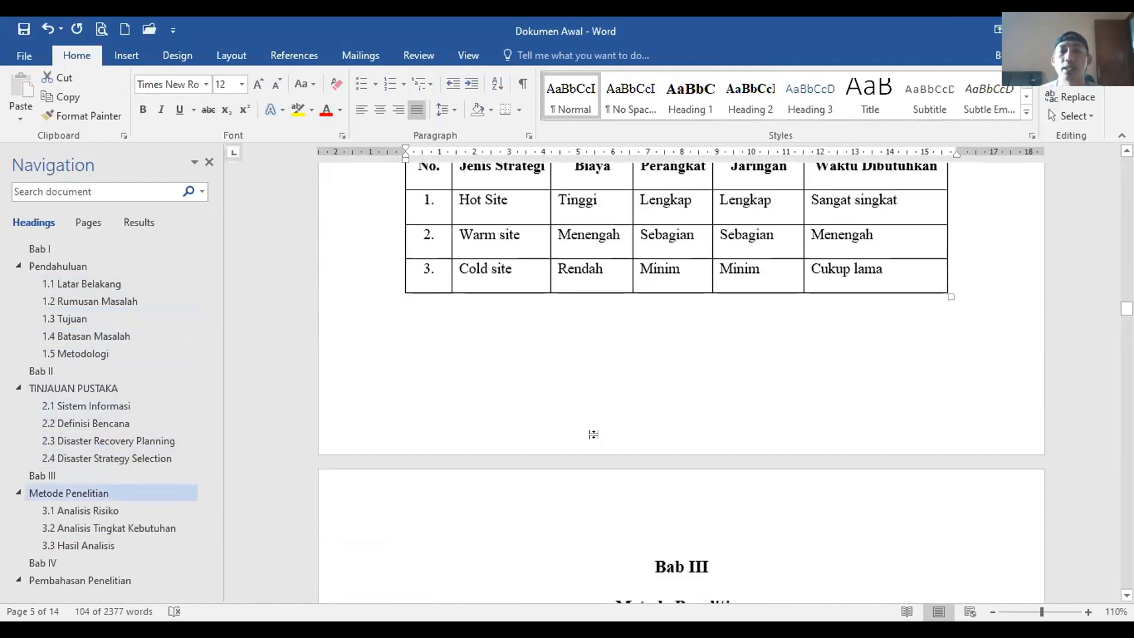
{"action": "left_click", "coordinate": [593, 438]}
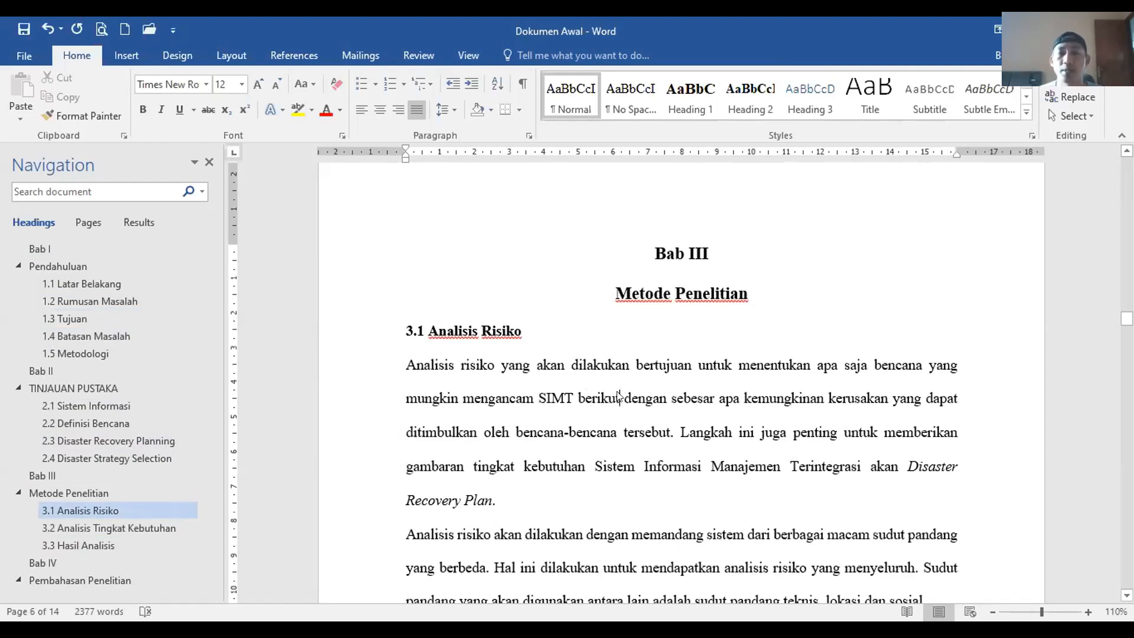
{"action": "triple_click", "coordinate": [625, 398]}
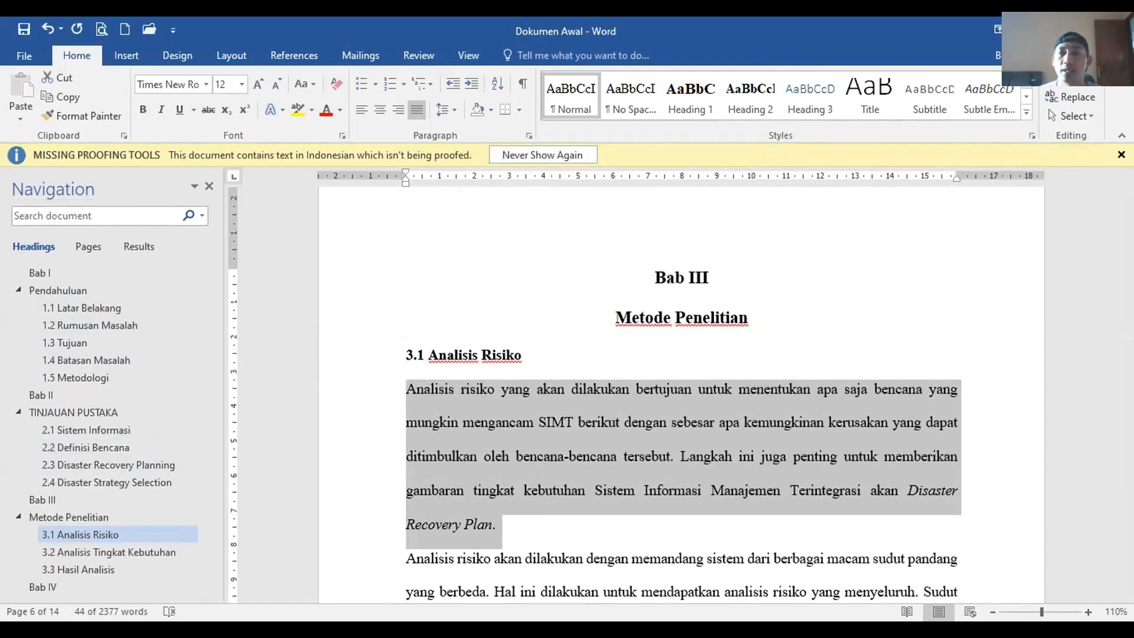
Step: Dismiss the missing proofing tools notice
{"action": "left_click", "coordinate": [1121, 155]}
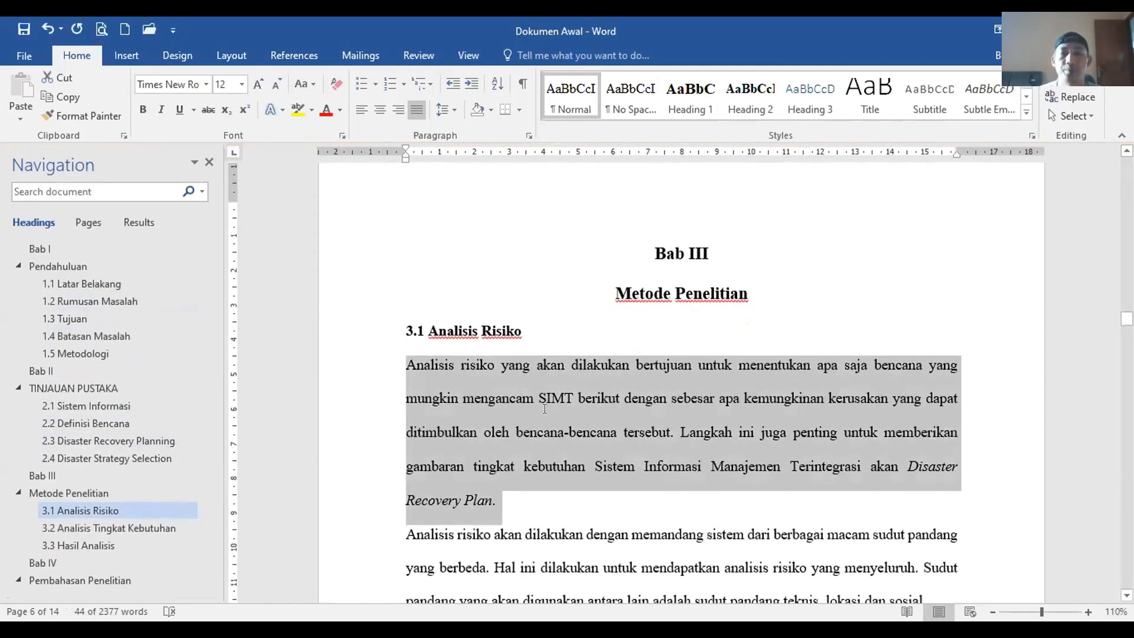
{"action": "scroll", "coordinate": [547, 408], "scroll_direction": "down", "scroll_amount": 4}
{"action": "scroll", "coordinate": [544, 408], "scroll_direction": "up", "scroll_amount": 1}
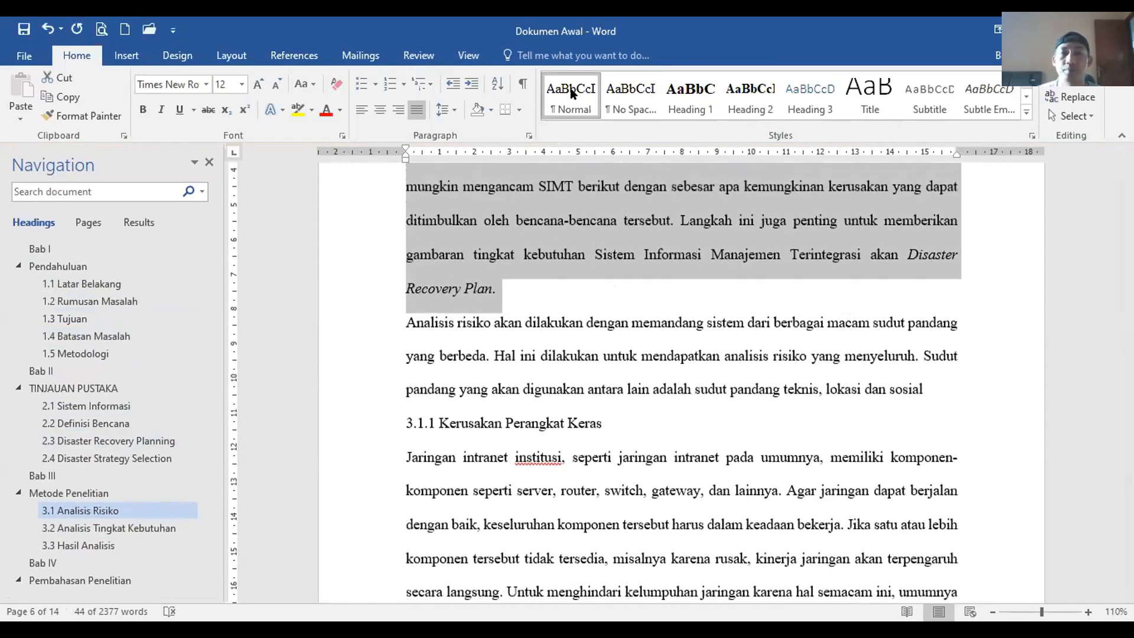
Step: Review Normal's paragraph settings, cancel without changes, and return to 1.1 Latar Belakang
{"action": "left_click", "coordinate": [601, 125]}
{"action": "left_click_drag", "start_coordinate": [472, 105], "coordinate": [610, 190]}
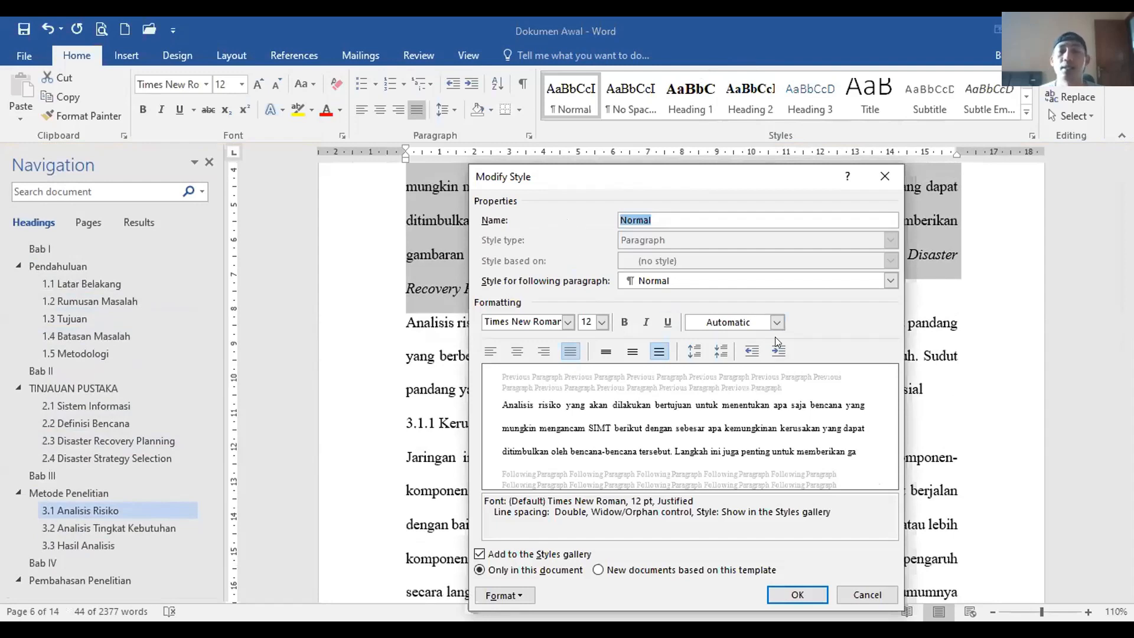
{"action": "left_click", "coordinate": [776, 322]}
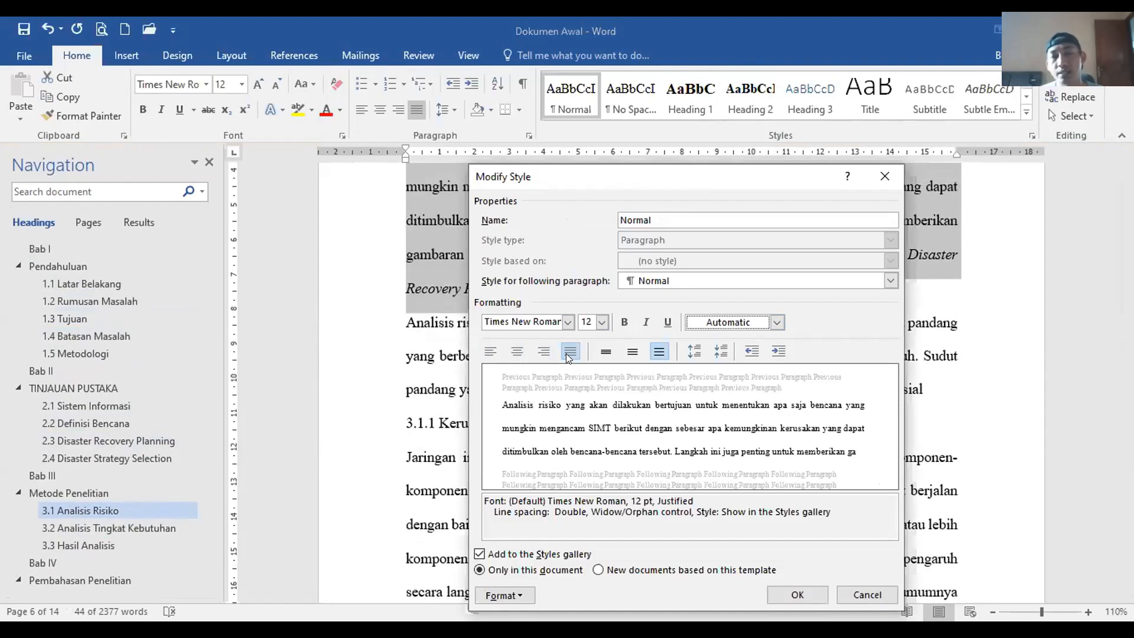
{"action": "left_click", "coordinate": [520, 594]}
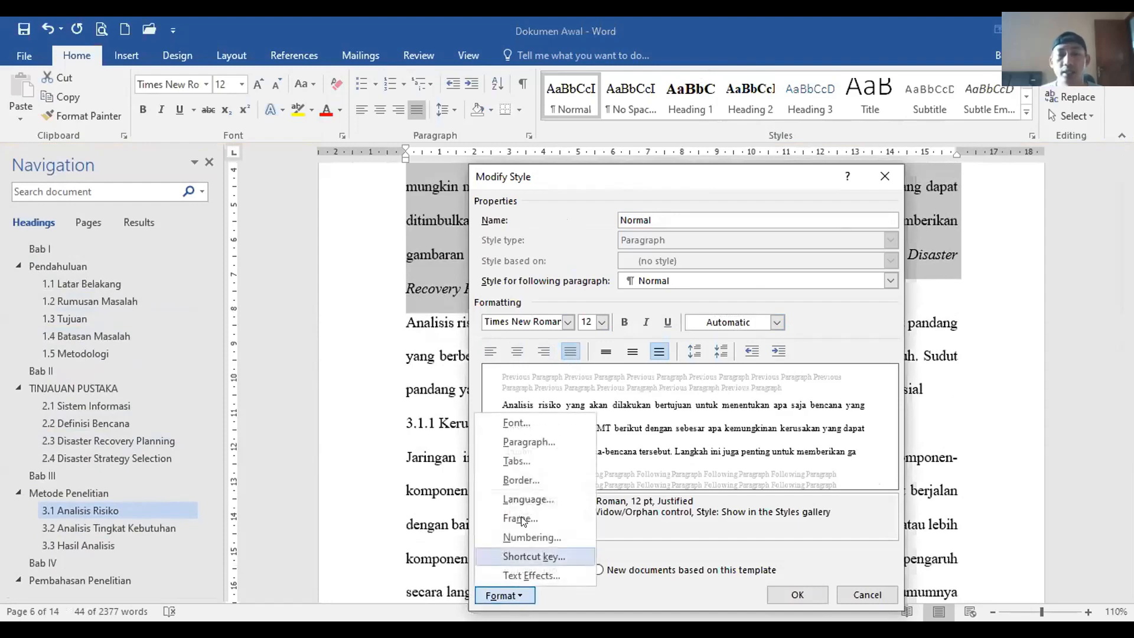
{"action": "left_click", "coordinate": [510, 443]}
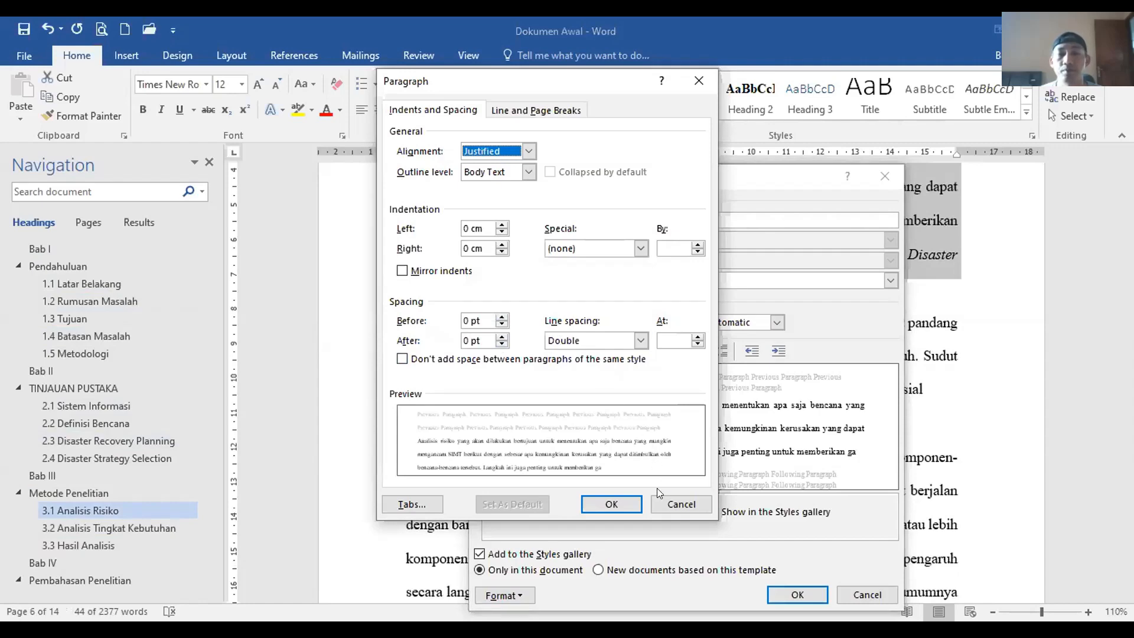
{"action": "left_click", "coordinate": [664, 501]}
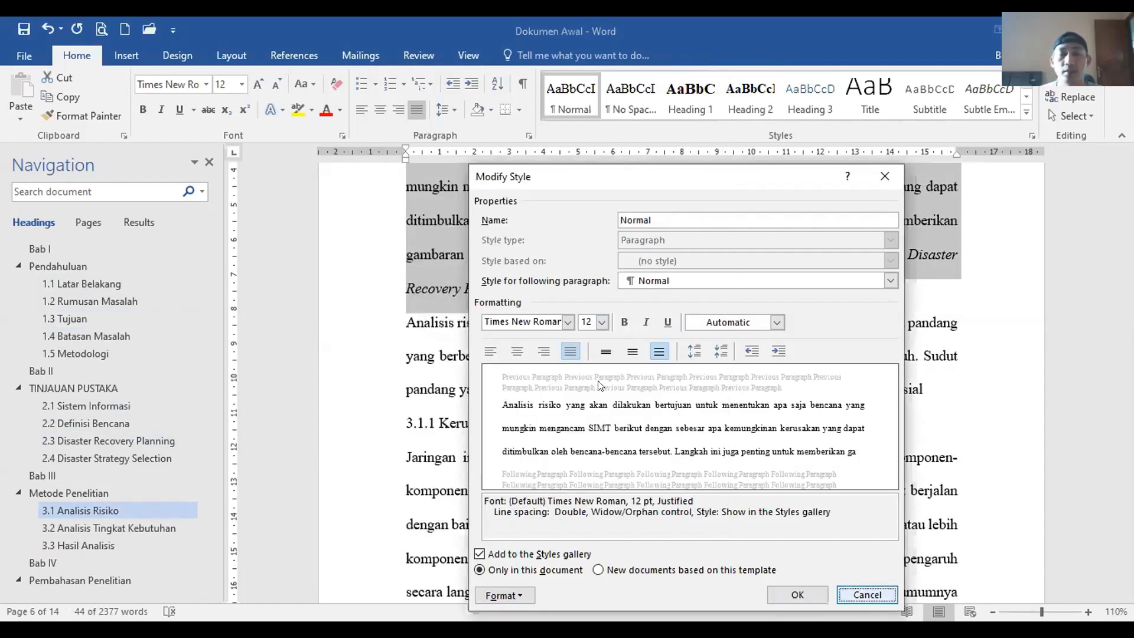
{"action": "left_click", "coordinate": [854, 594]}
{"action": "left_click", "coordinate": [154, 284]}
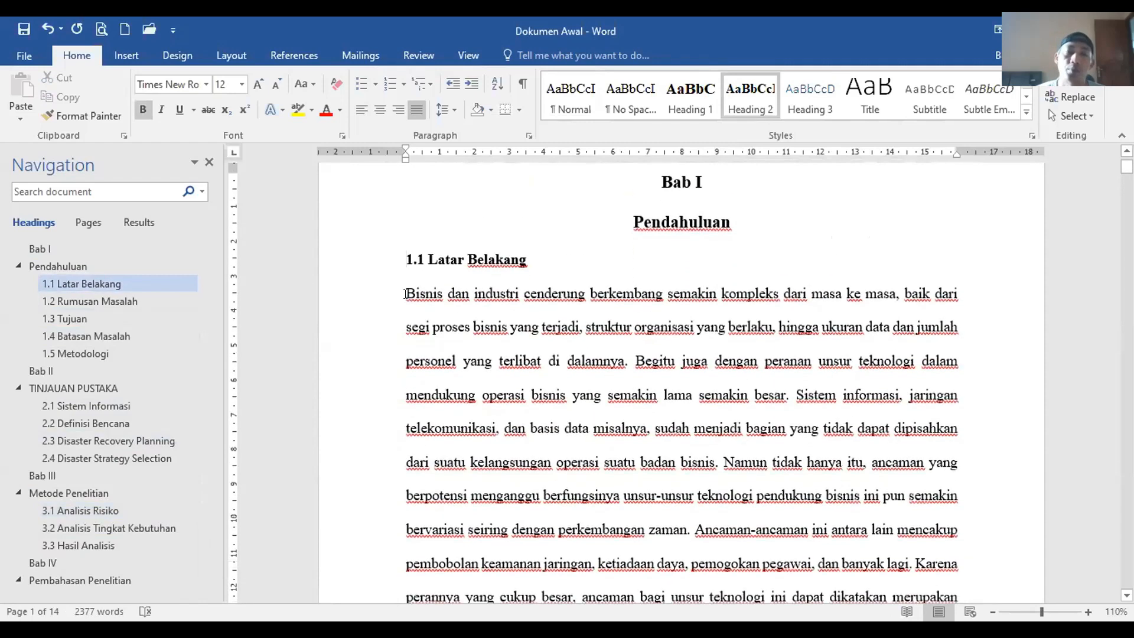
{"action": "left_click_drag", "start_coordinate": [408, 295], "coordinate": [422, 425]}
{"action": "left_click", "coordinate": [408, 294]}
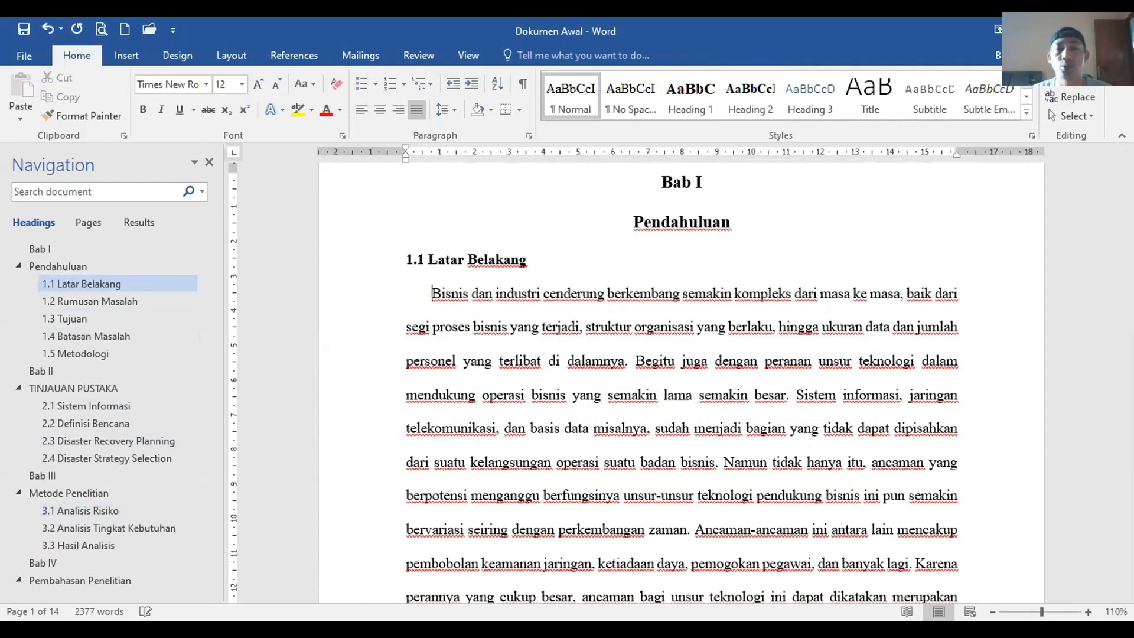
{"action": "scroll", "coordinate": [431, 358], "scroll_direction": "down", "scroll_amount": 5}
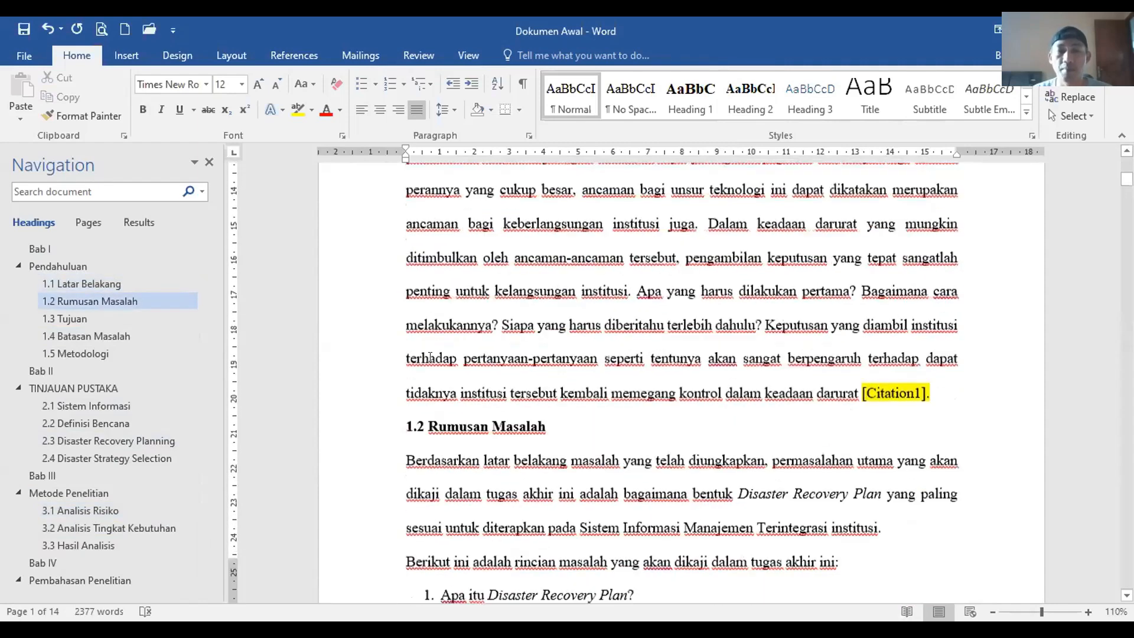
{"action": "scroll", "coordinate": [430, 358], "scroll_direction": "down", "scroll_amount": 1}
{"action": "left_click", "coordinate": [406, 359]}
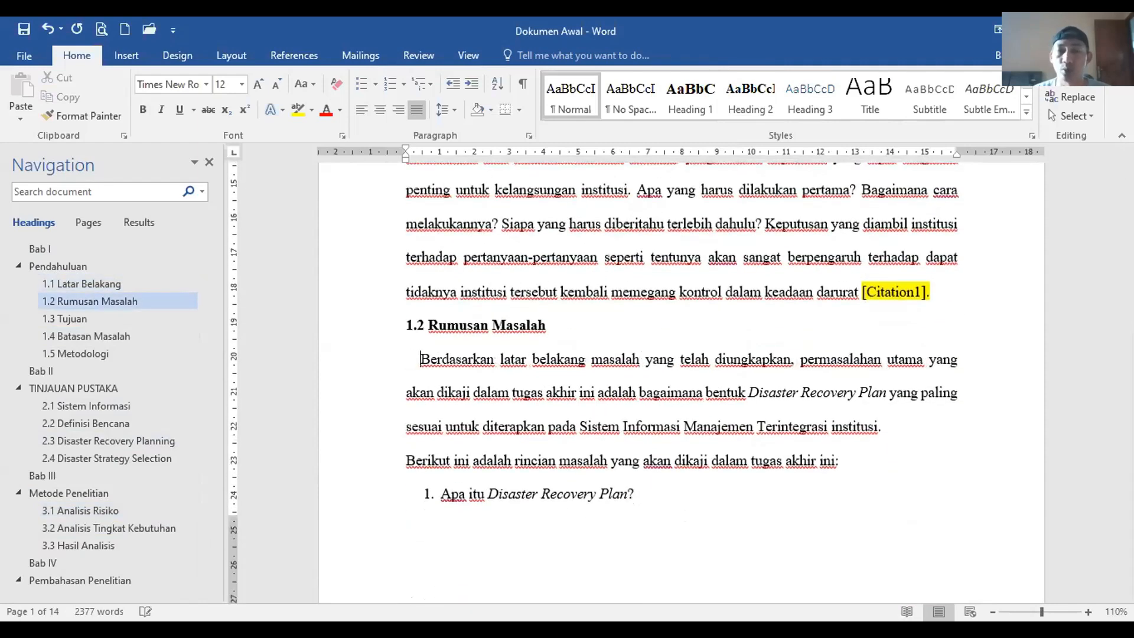
{"action": "scroll", "coordinate": [431, 359], "scroll_direction": "down", "scroll_amount": 4}
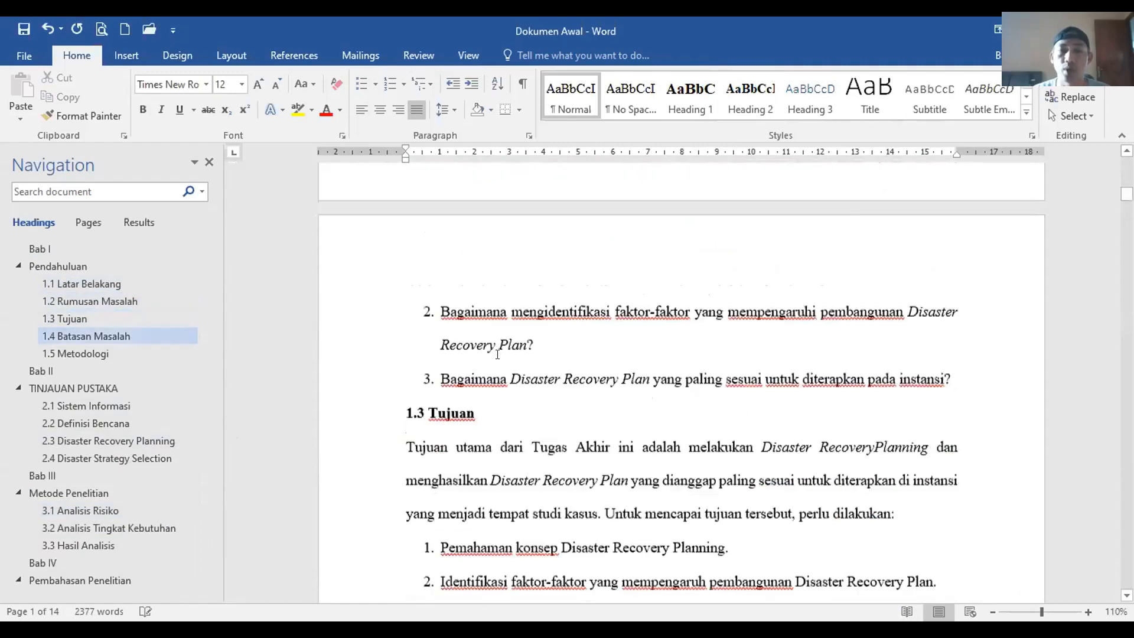
{"action": "left_click", "coordinate": [407, 260]}
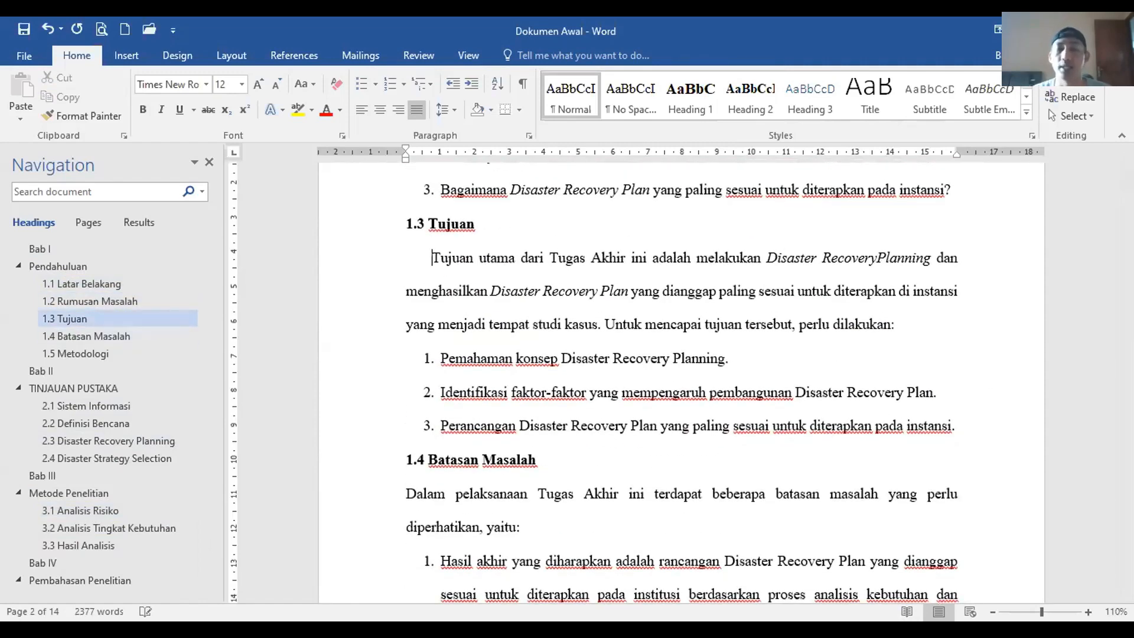
{"action": "key", "text": "ctrl+z"}
{"action": "scroll", "coordinate": [476, 289], "scroll_direction": "up", "scroll_amount": 2}
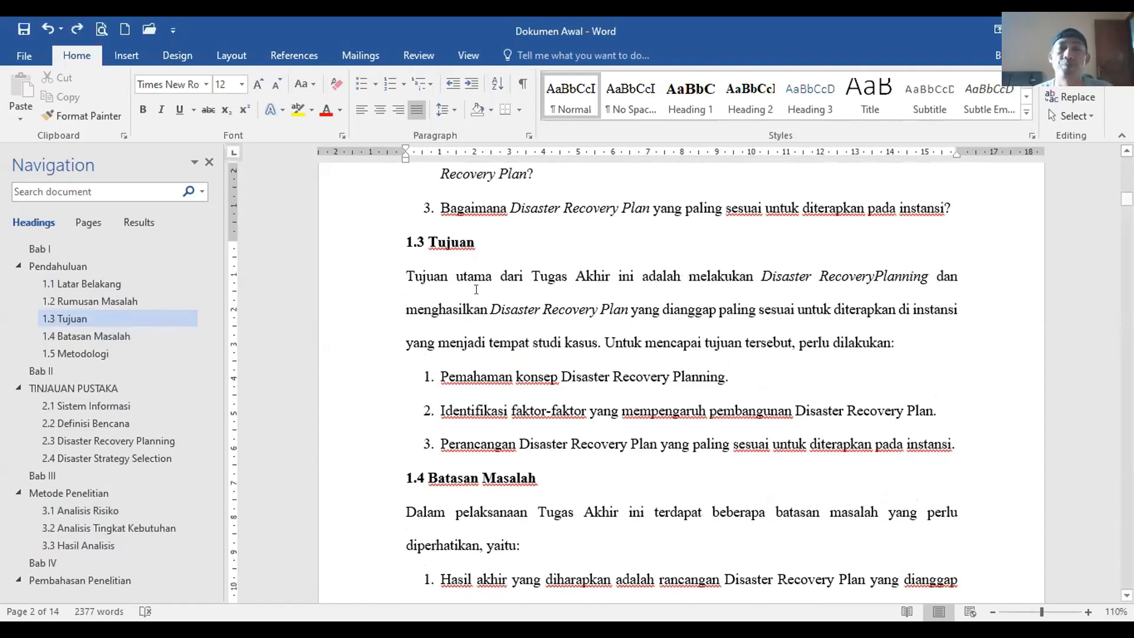
{"action": "scroll", "coordinate": [476, 289], "scroll_direction": "up", "scroll_amount": 7}
{"action": "left_click", "coordinate": [433, 318]}
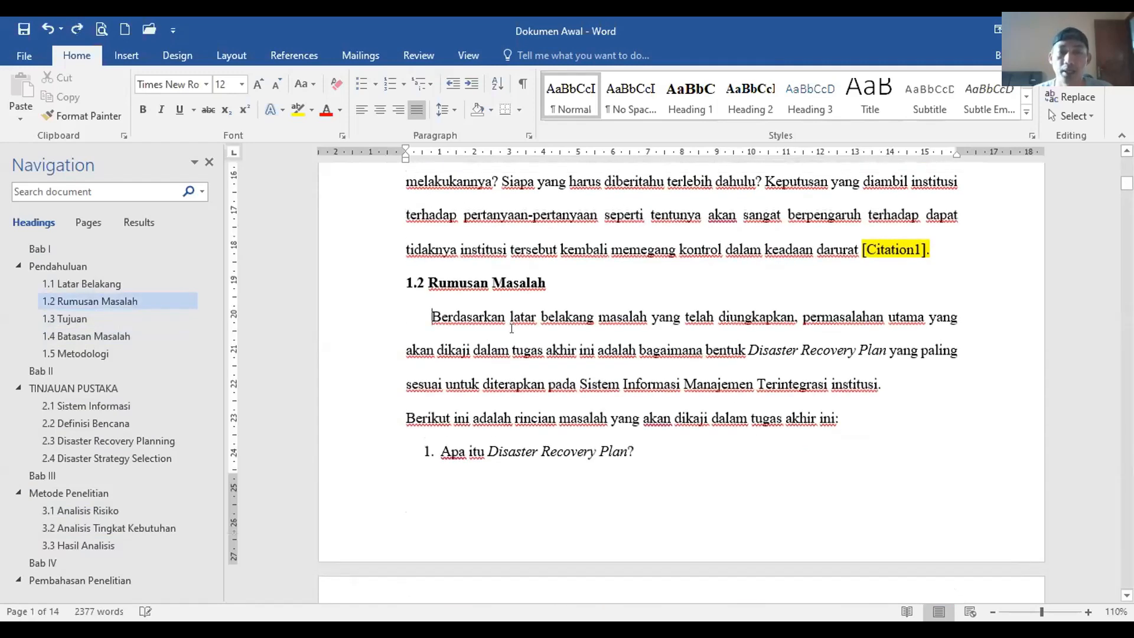
{"action": "key", "text": "BackSpace"}
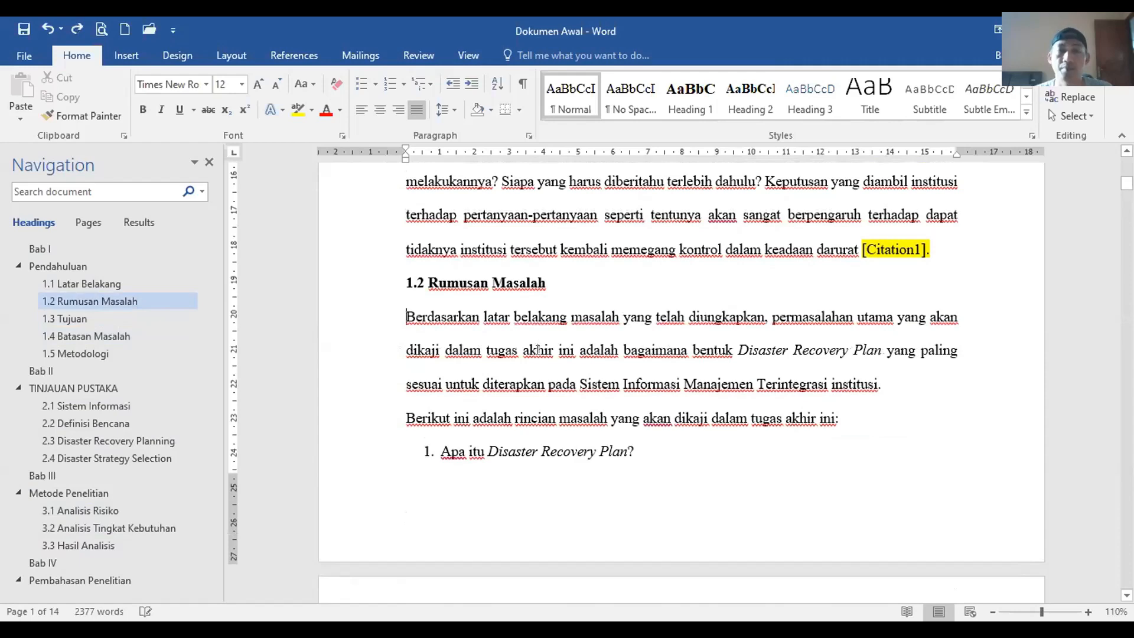
{"action": "scroll", "coordinate": [532, 336], "scroll_direction": "up", "scroll_amount": 3}
{"action": "scroll", "coordinate": [500, 319], "scroll_direction": "up", "scroll_amount": 3}
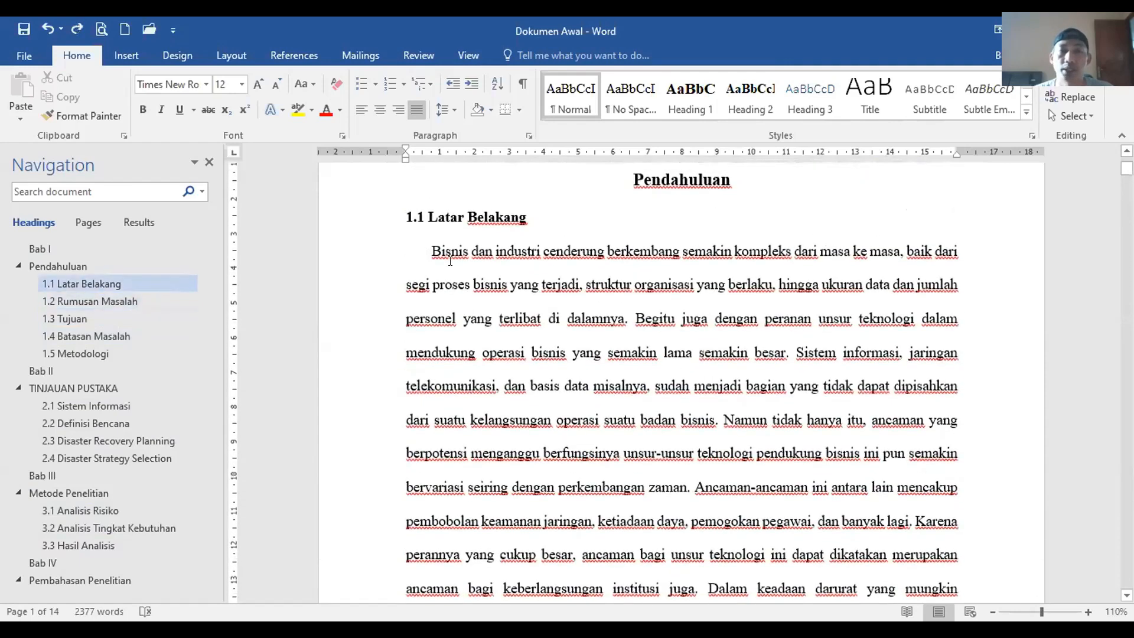
{"action": "key", "text": "BackSpace"}
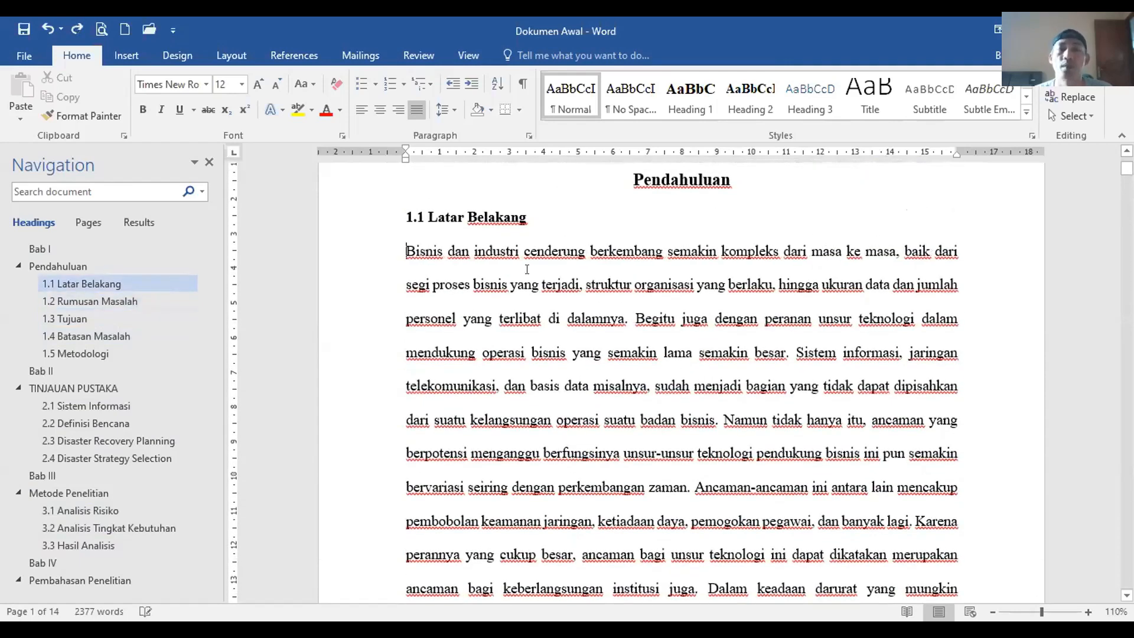
Step: Try a first-line indent for the Normal style, nudging it between 1.3 and 1.2 cm, then discard it
{"action": "right_click", "coordinate": [568, 106]}
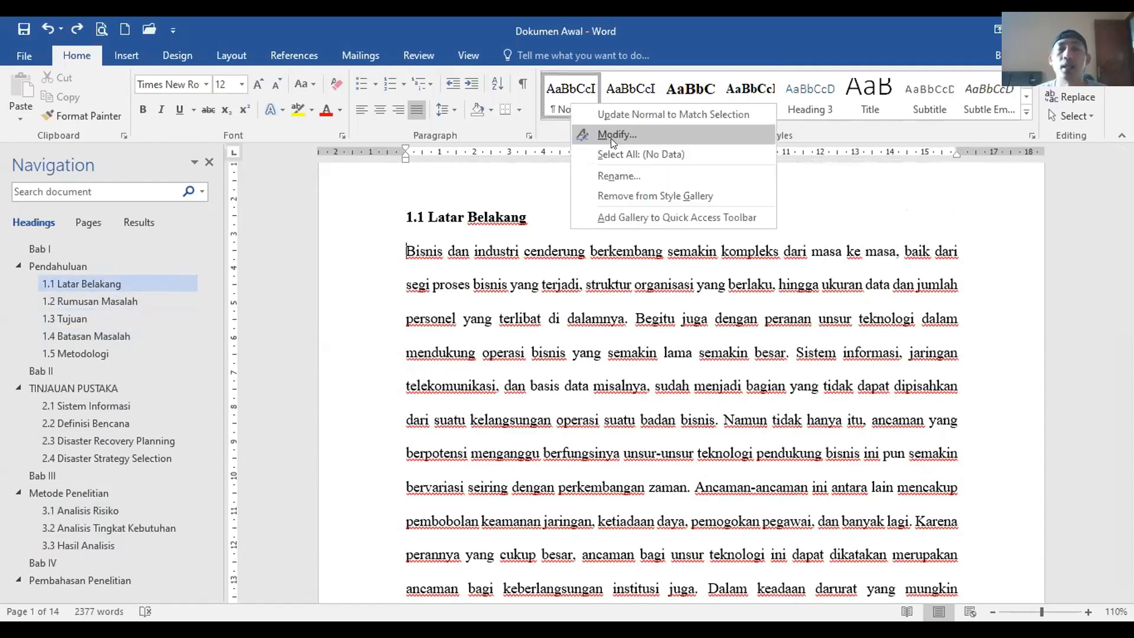
{"action": "left_click", "coordinate": [611, 138]}
{"action": "left_click", "coordinate": [508, 536]}
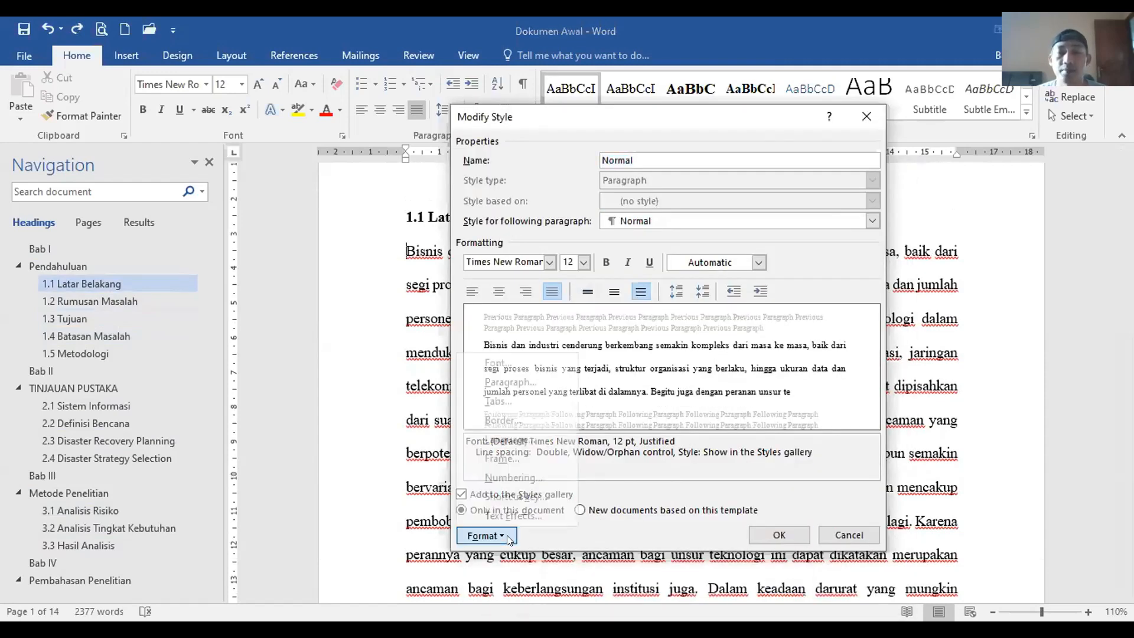
{"action": "left_click", "coordinate": [493, 380]}
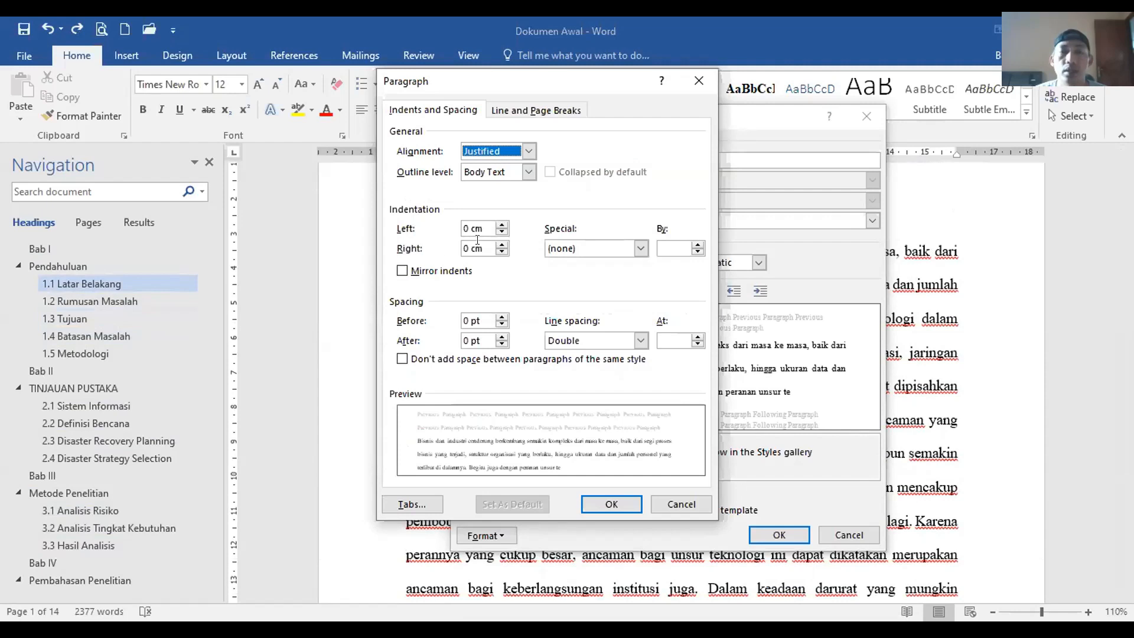
{"action": "left_click", "coordinate": [641, 248]}
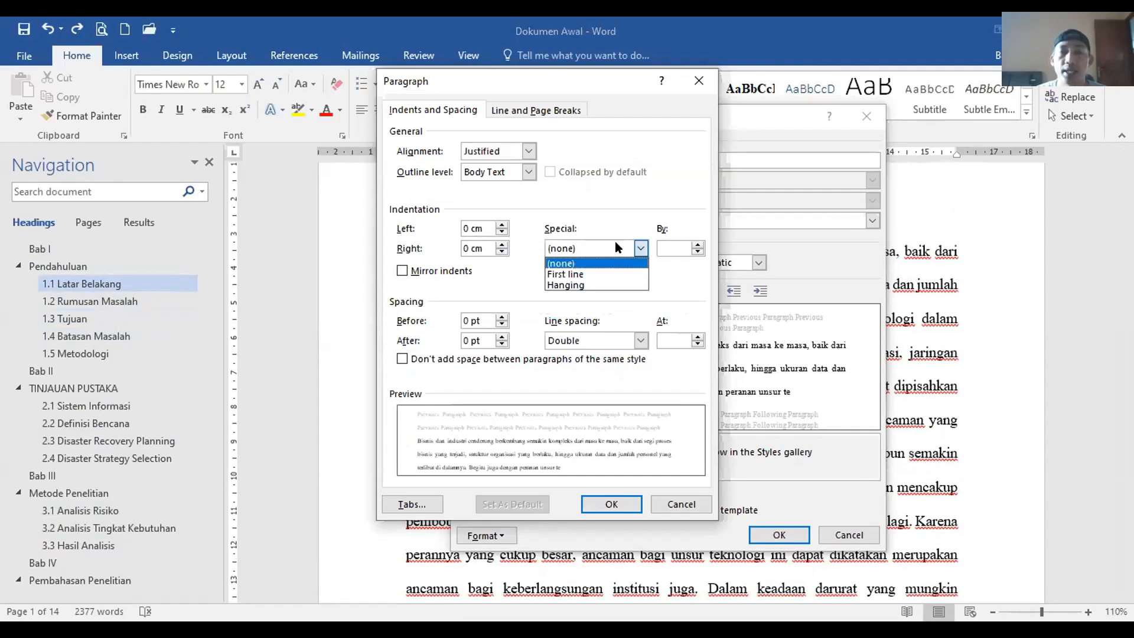
{"action": "left_click", "coordinate": [589, 275]}
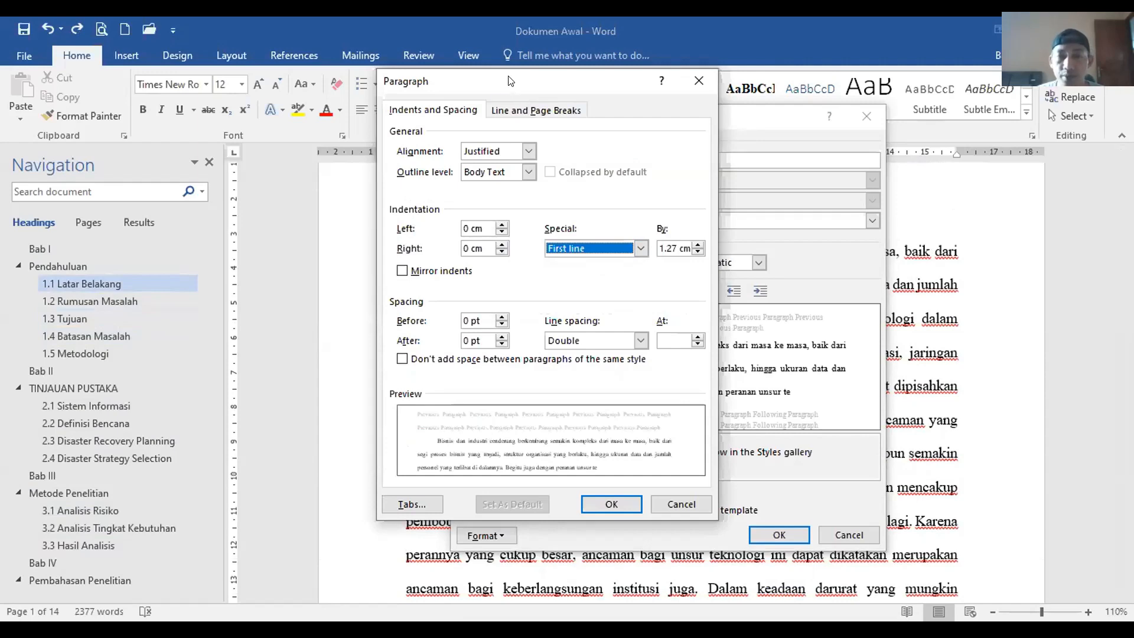
{"action": "left_click_drag", "start_coordinate": [510, 81], "coordinate": [259, 82]}
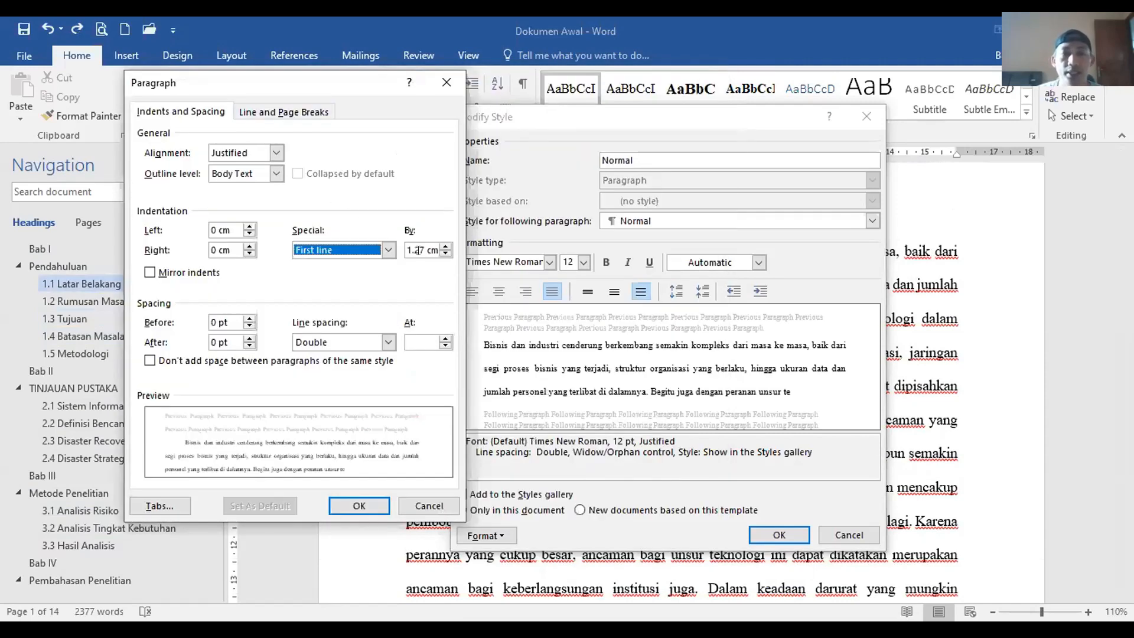
{"action": "left_click", "coordinate": [418, 251]}
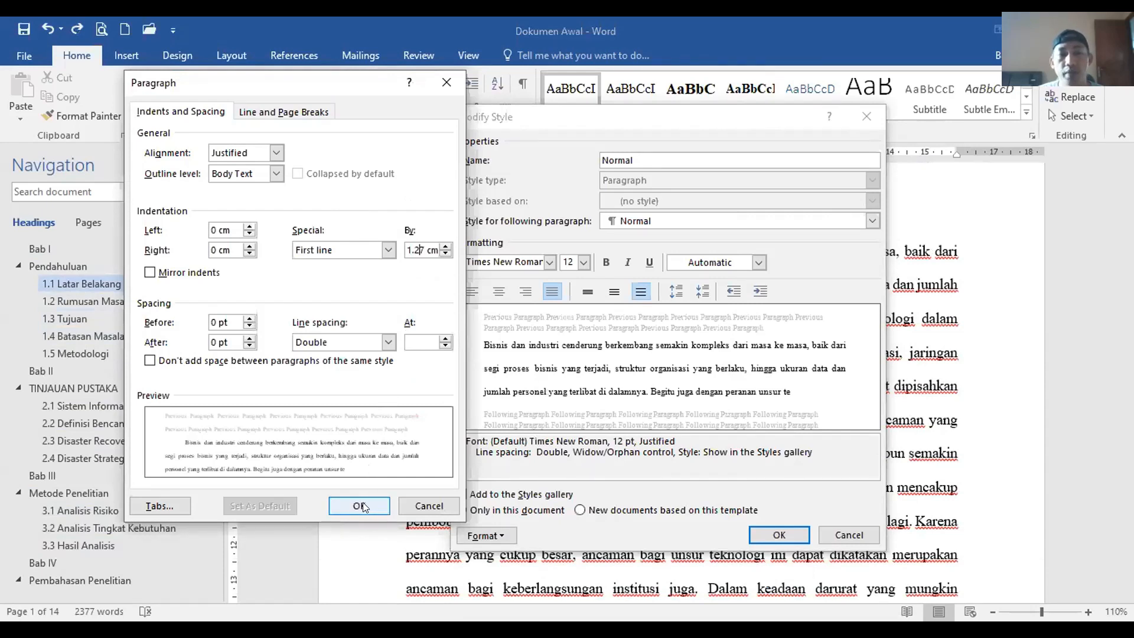
{"action": "left_click", "coordinate": [446, 246]}
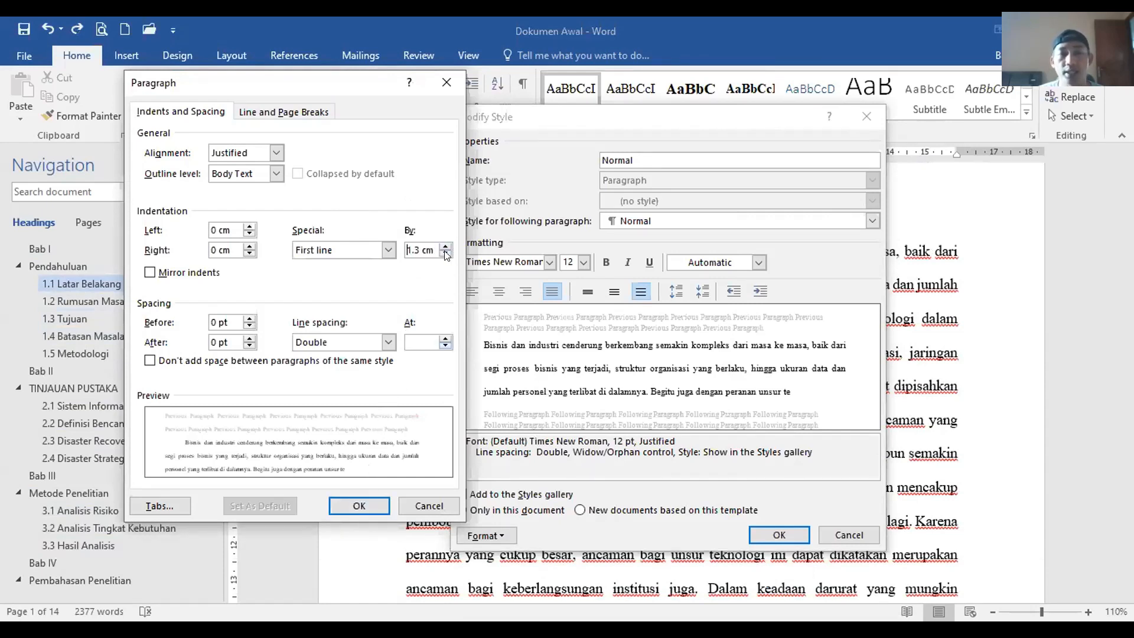
{"action": "left_click", "coordinate": [446, 254]}
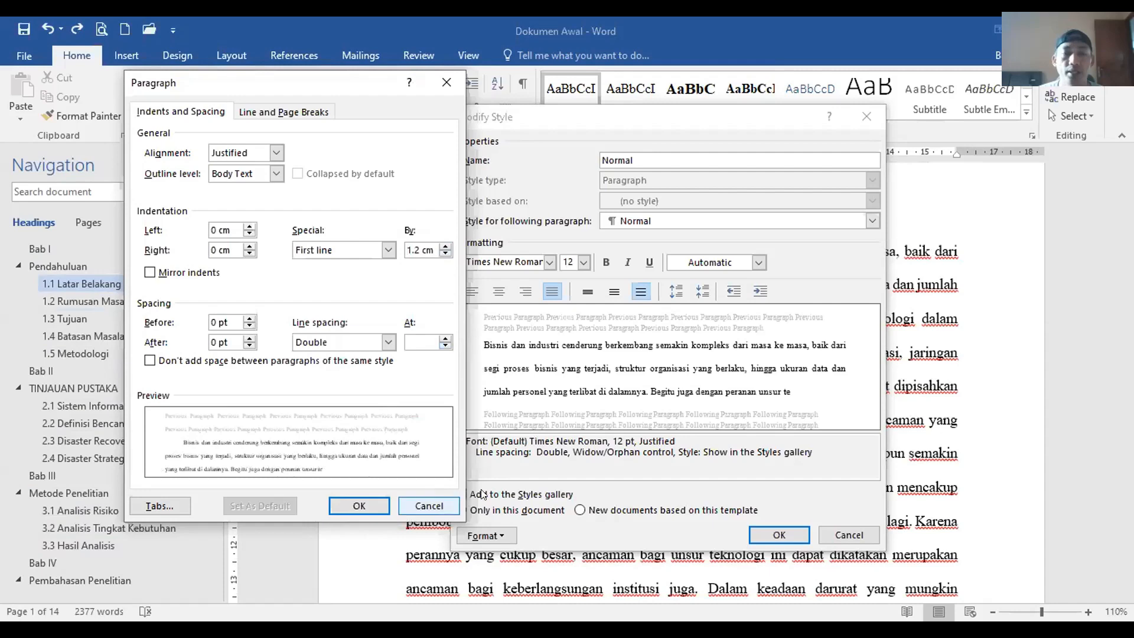
{"action": "left_click", "coordinate": [429, 505]}
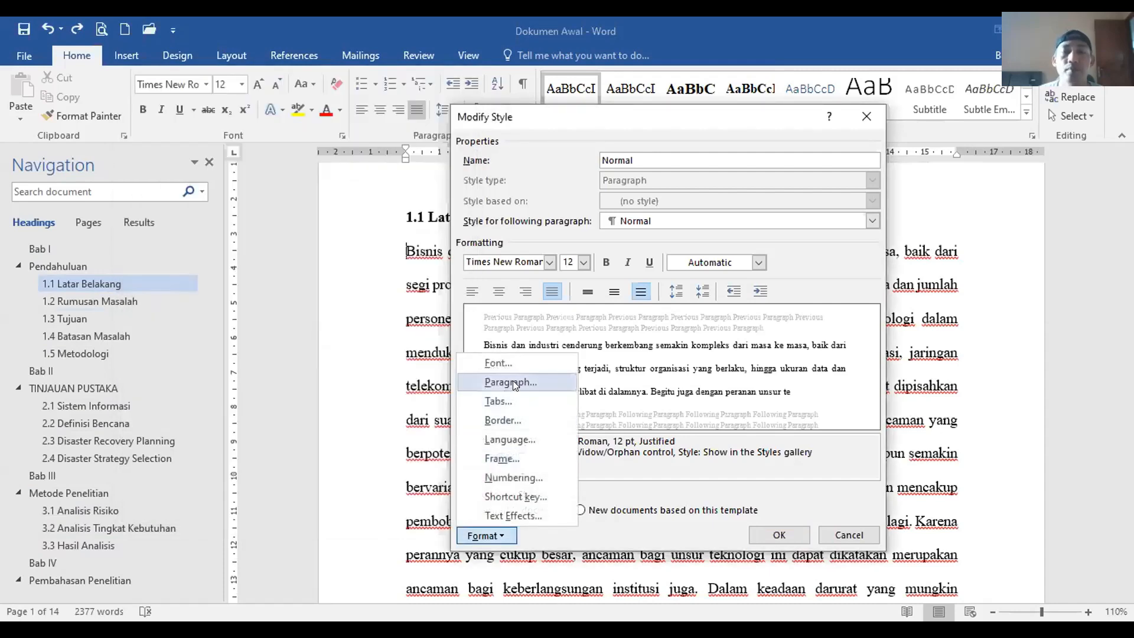
Step: Set the Normal style's special indentation to First line at 1.27 cm and confirm
{"action": "left_click", "coordinate": [508, 382]}
{"action": "left_click", "coordinate": [388, 250]}
{"action": "left_click", "coordinate": [313, 273]}
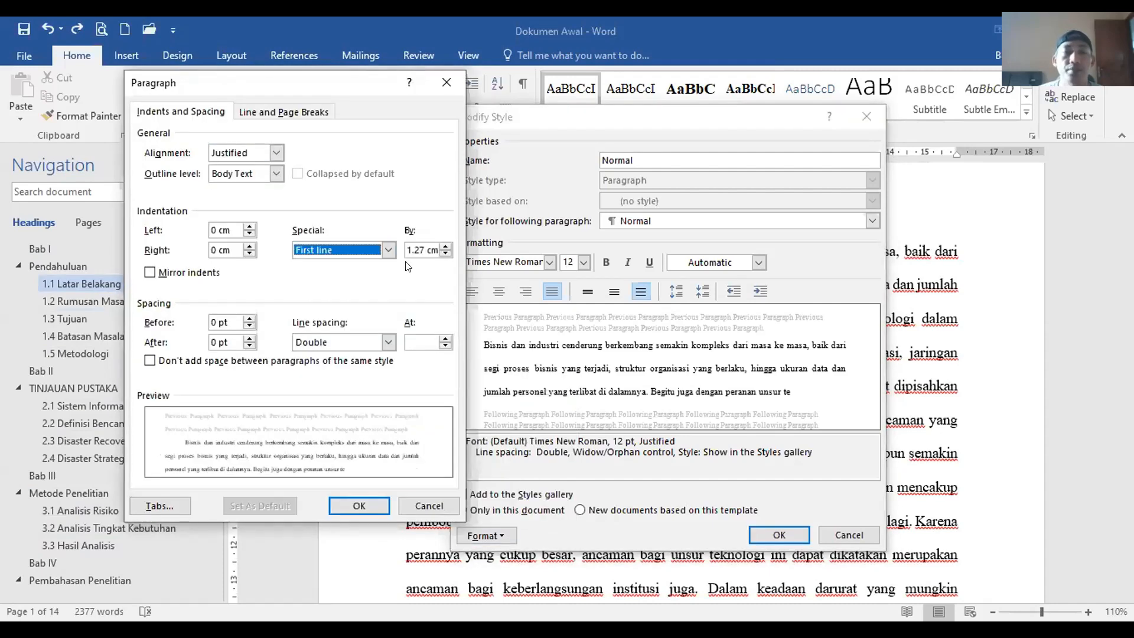
{"action": "left_click", "coordinate": [363, 506]}
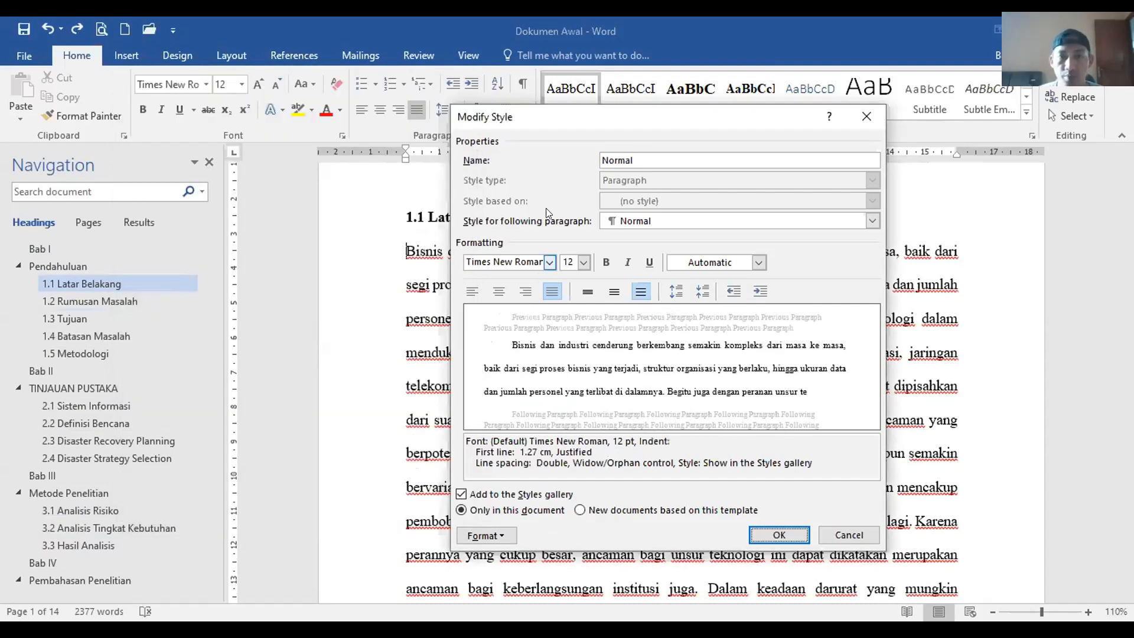
{"action": "left_click_drag", "start_coordinate": [555, 121], "coordinate": [773, 124]}
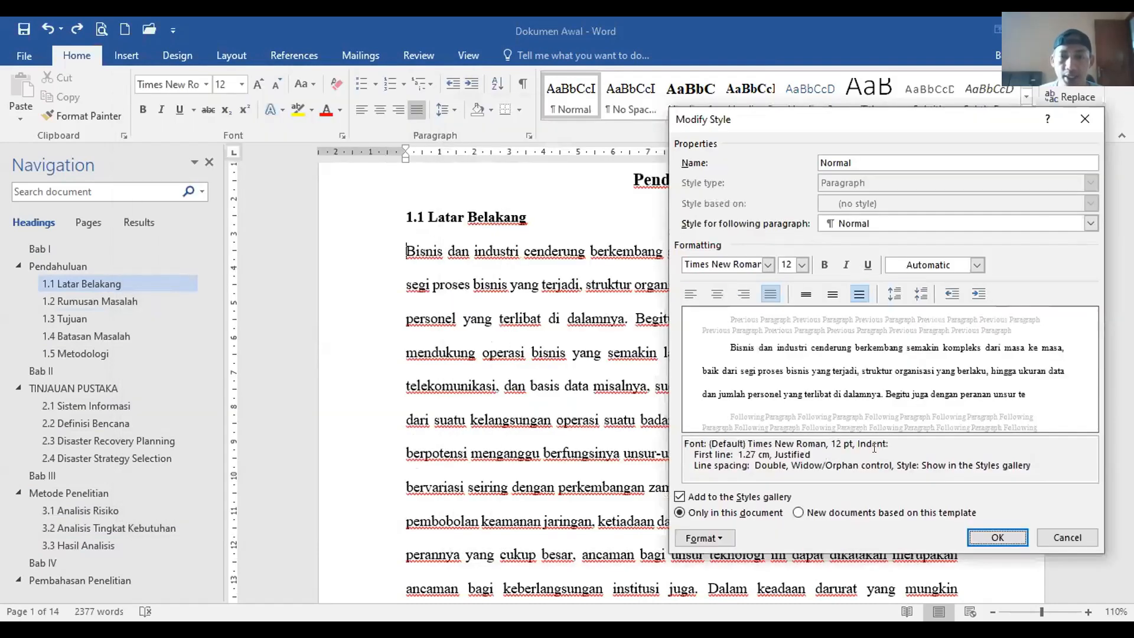
Step: Save the Normal style changes and scroll through the document to check the indented body text
{"action": "left_click", "coordinate": [992, 537]}
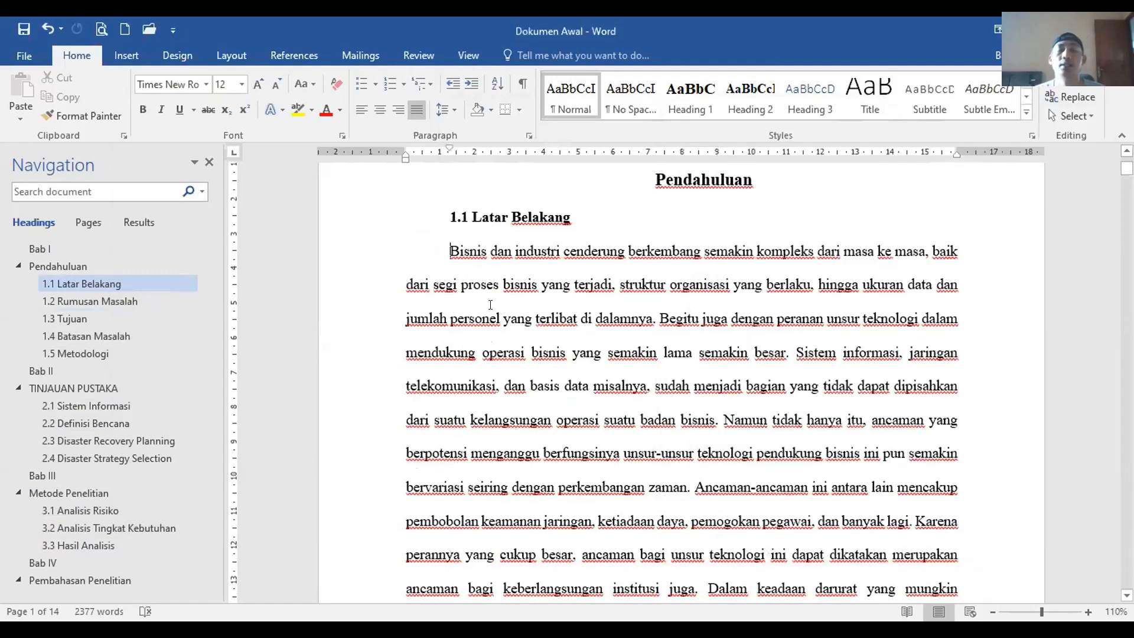
{"action": "scroll", "coordinate": [502, 359], "scroll_direction": "down", "scroll_amount": 6}
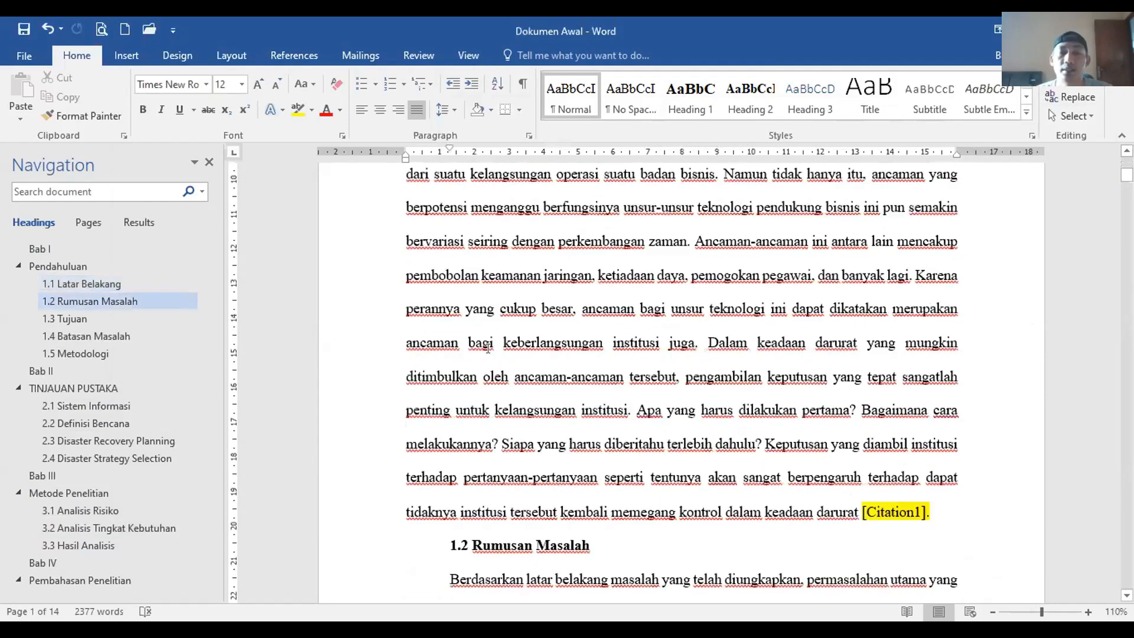
{"action": "scroll", "coordinate": [448, 316], "scroll_direction": "down", "scroll_amount": 10}
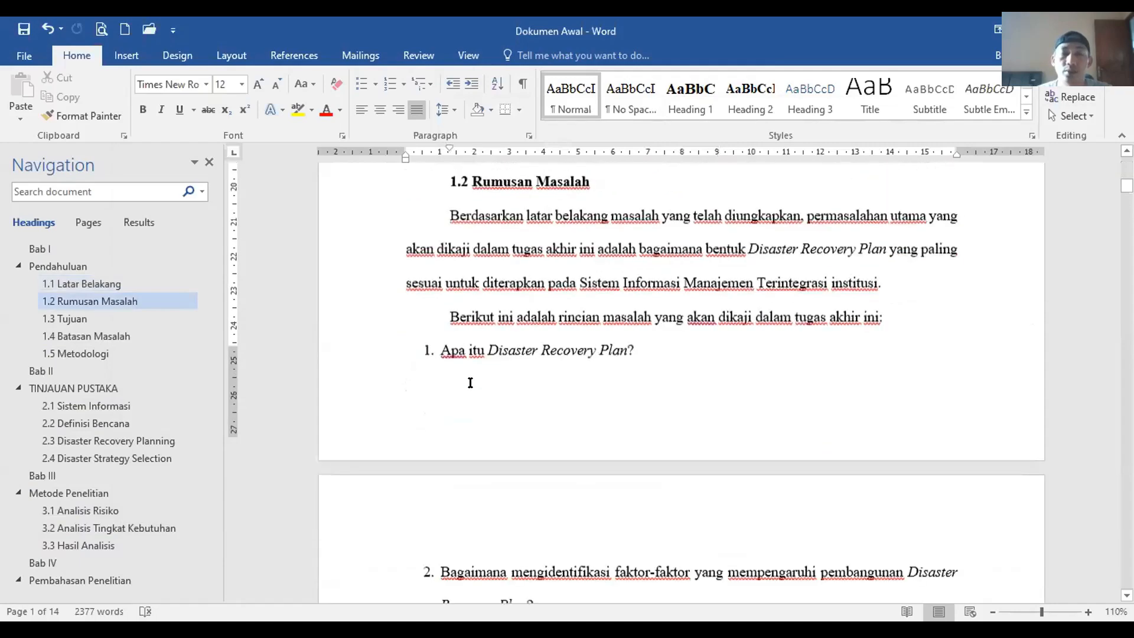
{"action": "scroll", "coordinate": [452, 341], "scroll_direction": "down", "scroll_amount": 15}
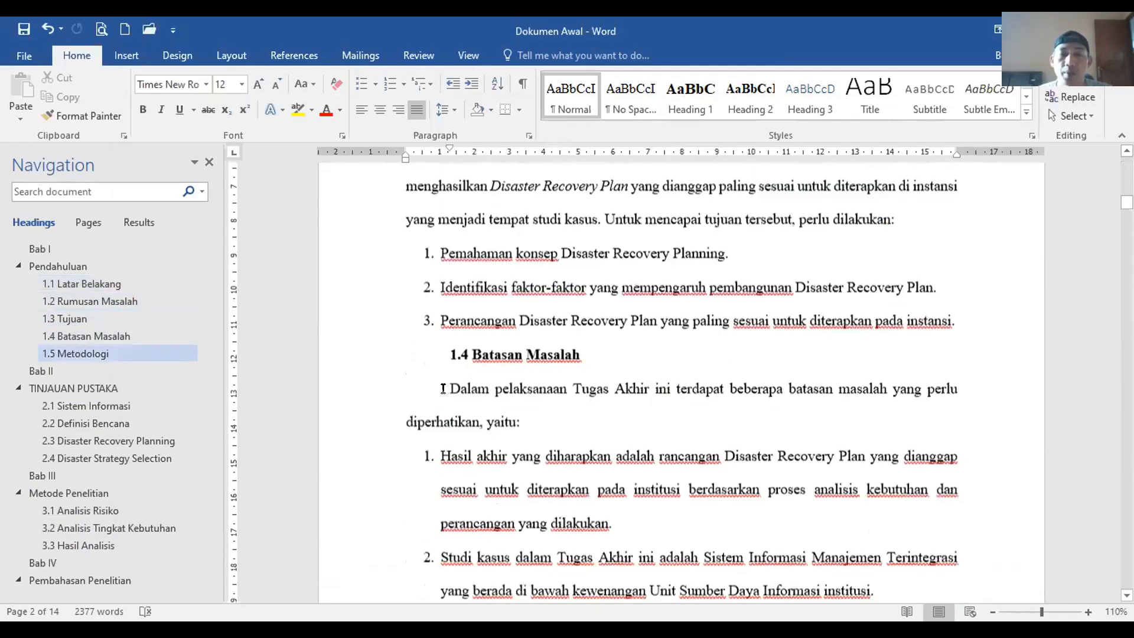
{"action": "scroll", "coordinate": [443, 388], "scroll_direction": "down", "scroll_amount": 15}
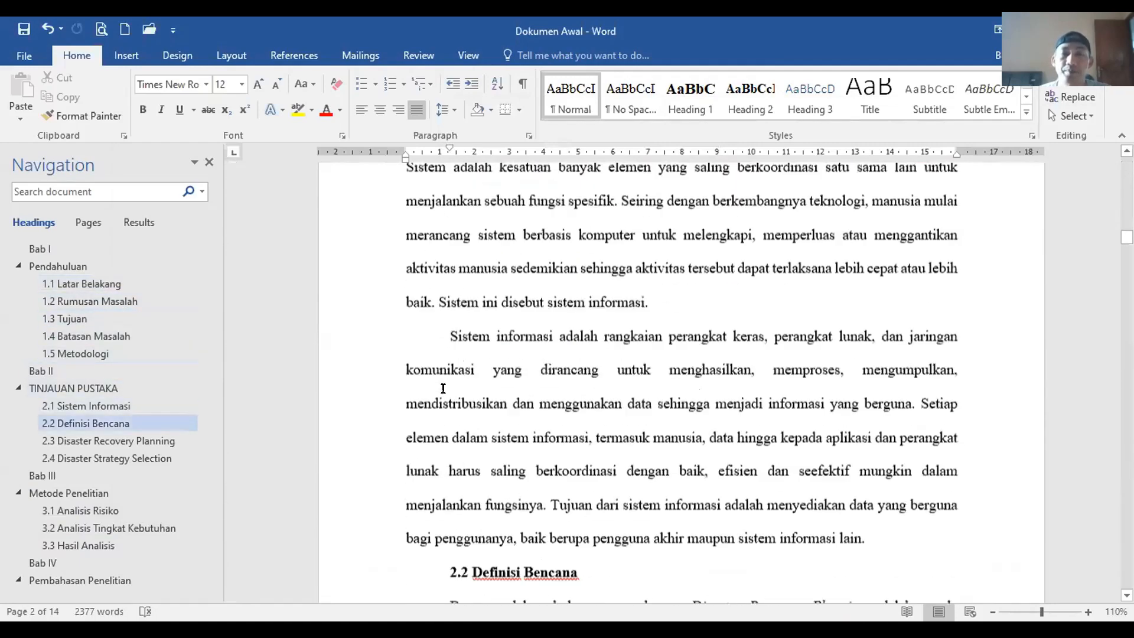
{"action": "scroll", "coordinate": [447, 412], "scroll_direction": "up", "scroll_amount": 20}
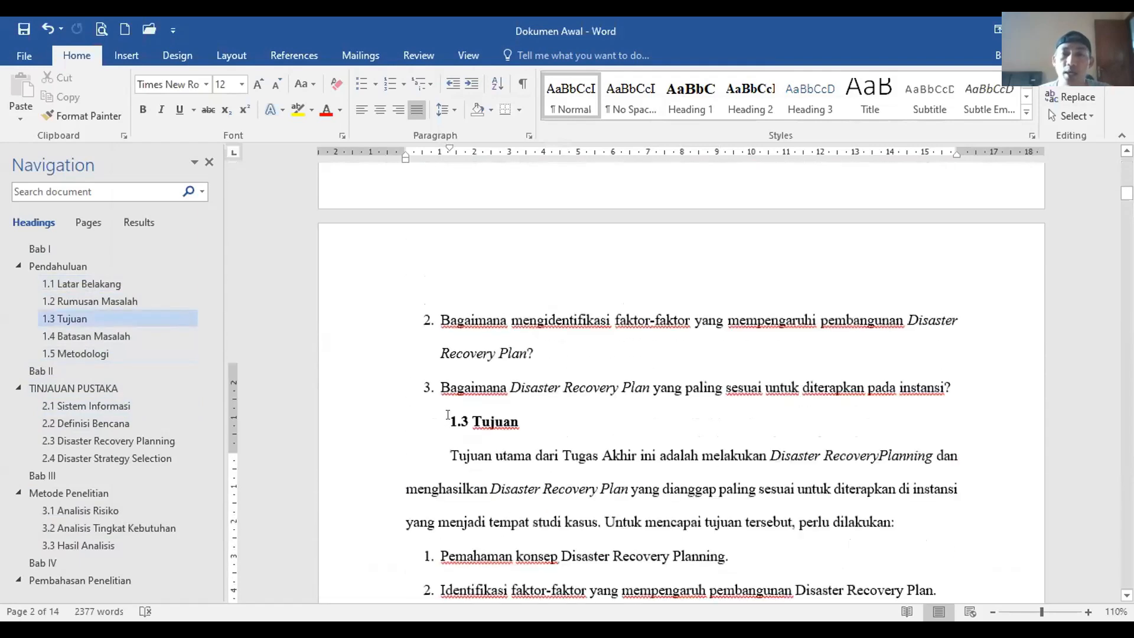
{"action": "scroll", "coordinate": [448, 415], "scroll_direction": "up", "scroll_amount": 10}
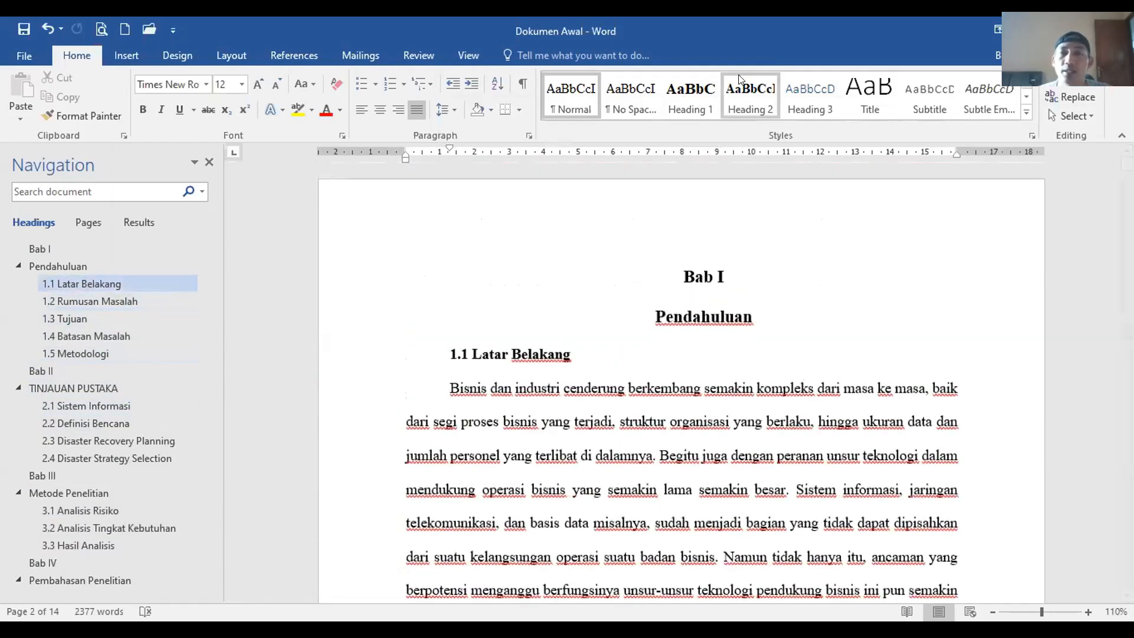
Step: Set the Heading 2 style's special indentation to (none) so the 1.1 Latar Belakang subheading sits flush left
{"action": "right_click", "coordinate": [743, 80]}
{"action": "left_click", "coordinate": [772, 109]}
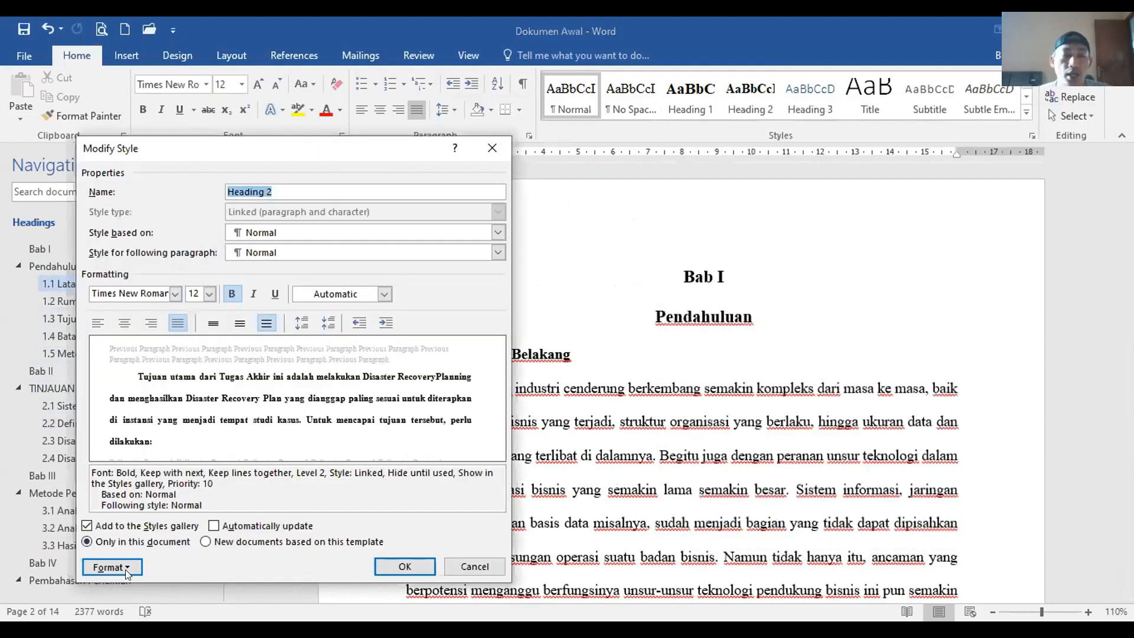
{"action": "left_click", "coordinate": [113, 567]}
{"action": "left_click", "coordinate": [122, 416]}
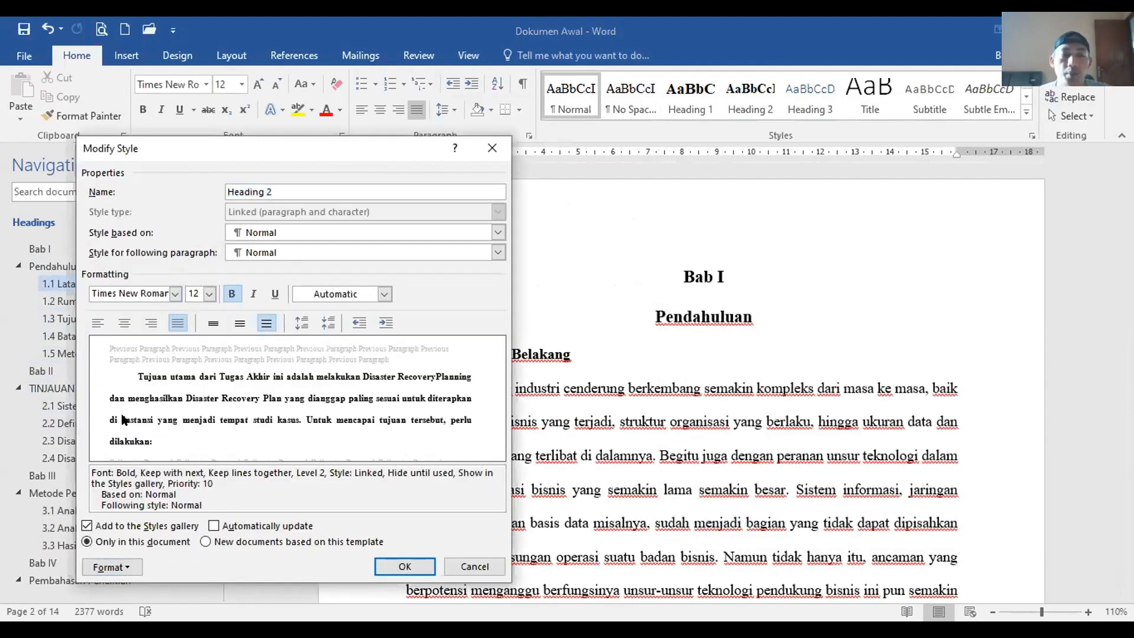
{"action": "left_click", "coordinate": [387, 248]}
{"action": "left_click", "coordinate": [308, 263]}
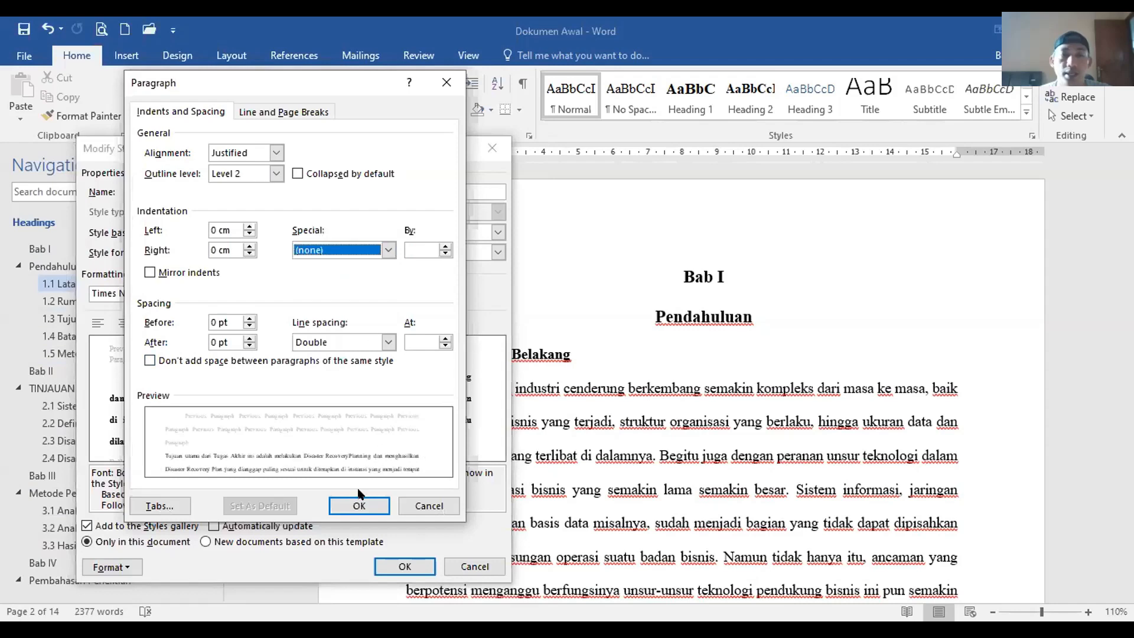
{"action": "left_click", "coordinate": [359, 504]}
{"action": "left_click", "coordinate": [404, 567]}
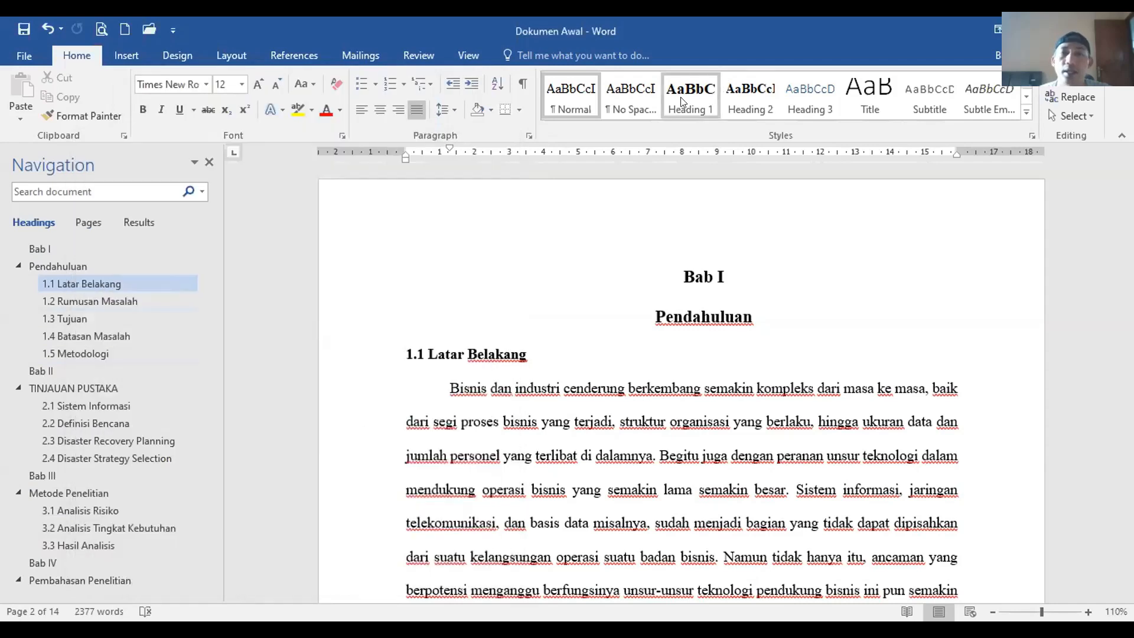
{"action": "left_click_drag", "start_coordinate": [404, 356], "coordinate": [404, 490]}
{"action": "left_click", "coordinate": [565, 317]}
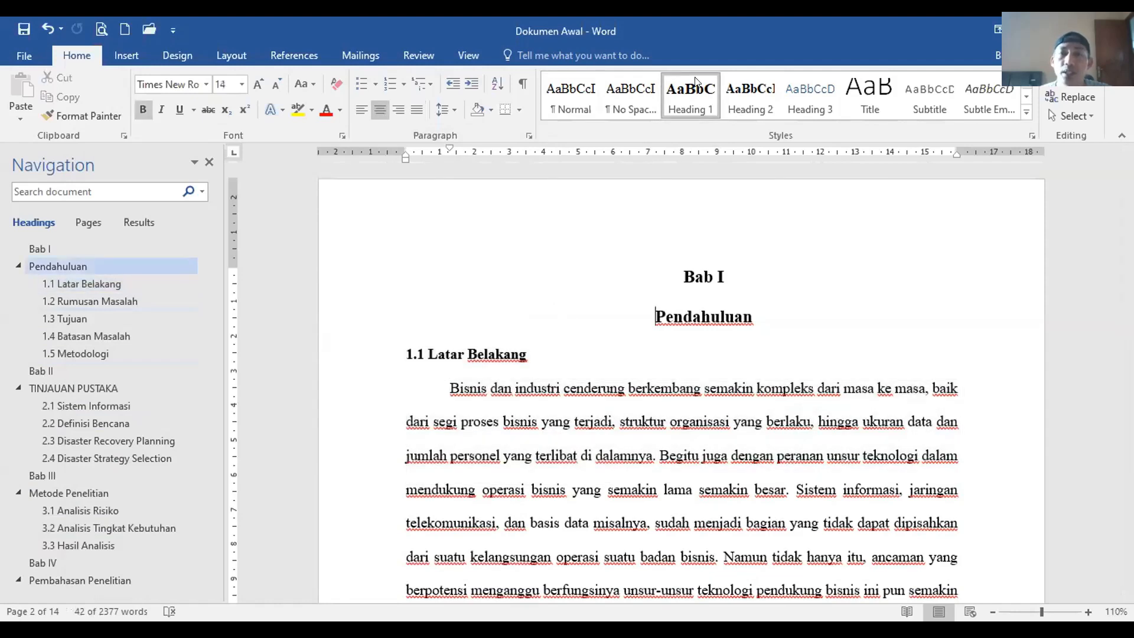
Step: Set the Heading 1 style's special indentation to (none) so Bab I and Pendahuluan sit centred
{"action": "right_click", "coordinate": [710, 113]}
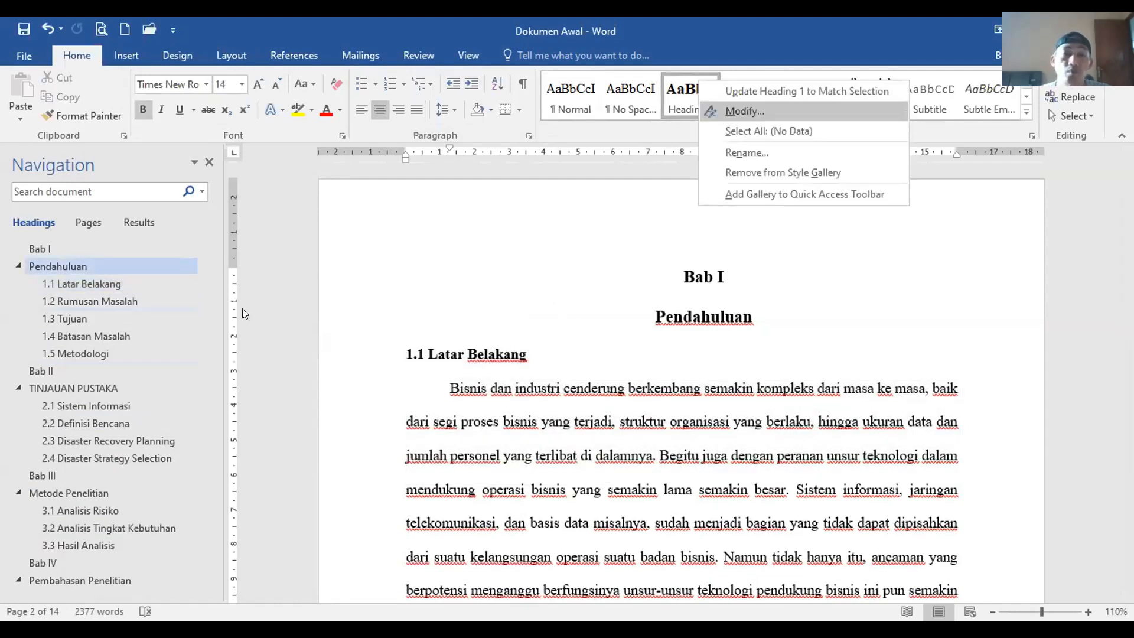
{"action": "left_click", "coordinate": [710, 112]}
{"action": "left_click", "coordinate": [113, 567]}
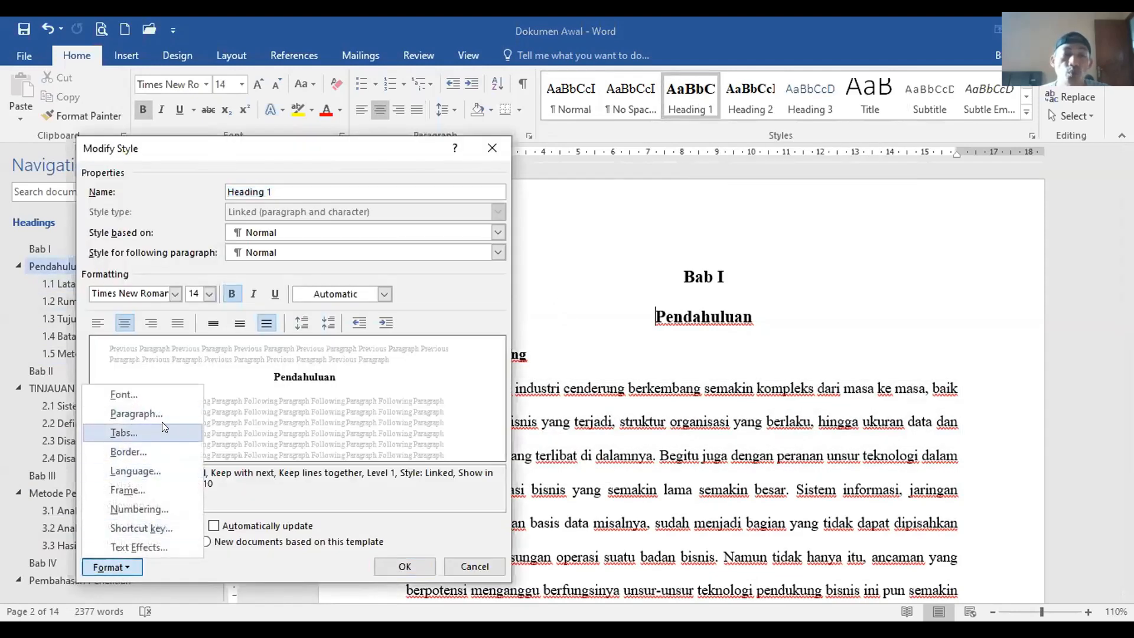
{"action": "left_click", "coordinate": [155, 414]}
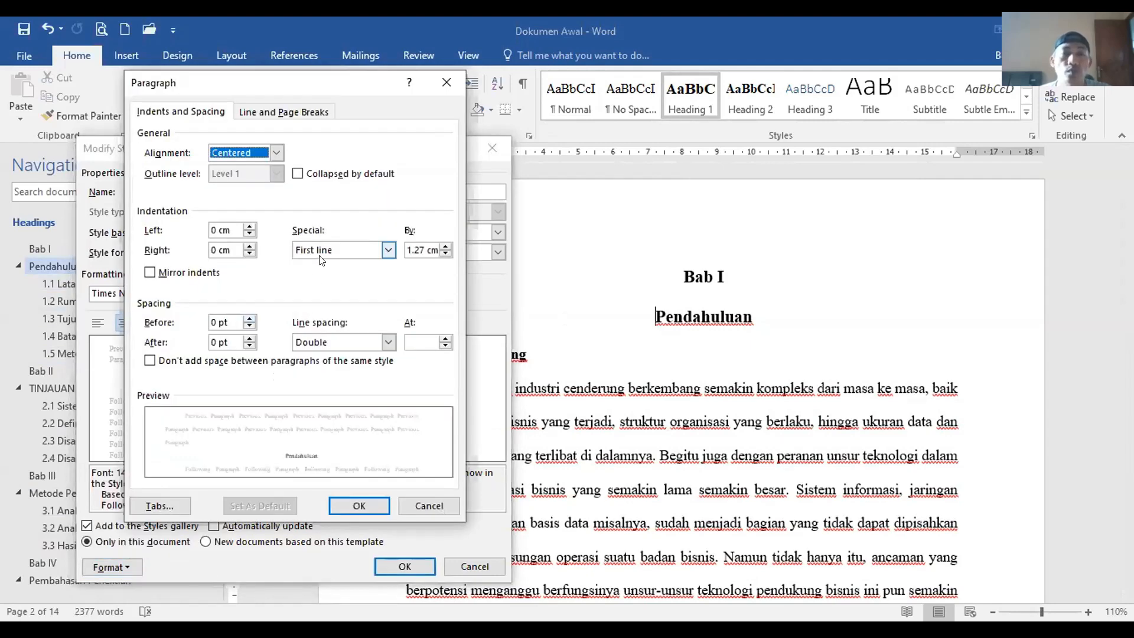
{"action": "left_click", "coordinate": [388, 250]}
{"action": "left_click", "coordinate": [330, 260]}
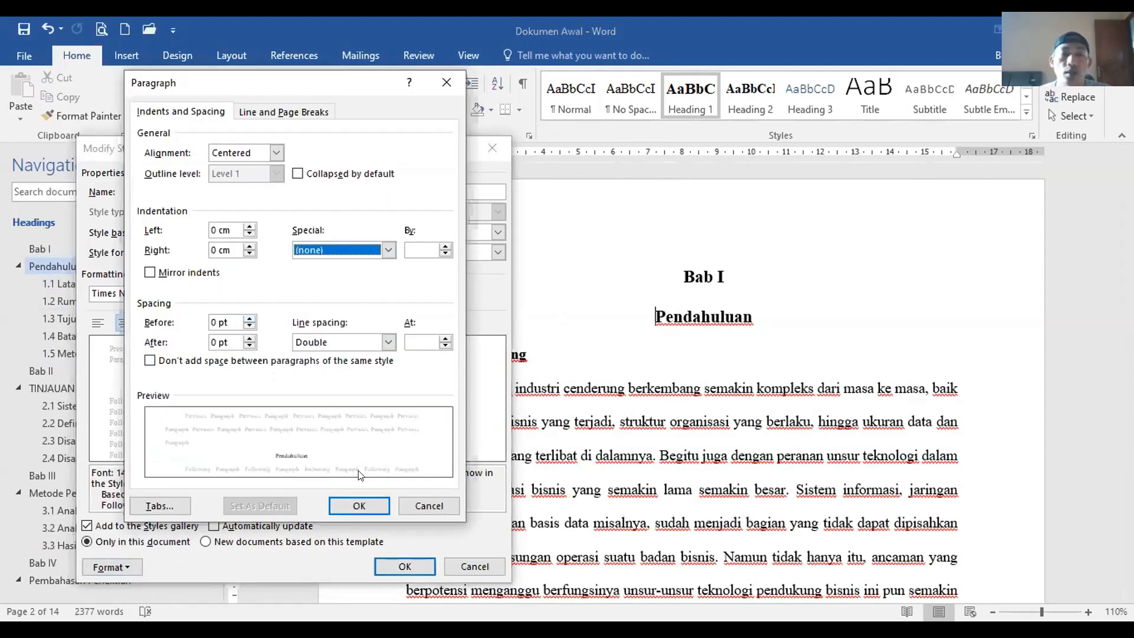
{"action": "left_click", "coordinate": [356, 505]}
{"action": "left_click", "coordinate": [404, 567]}
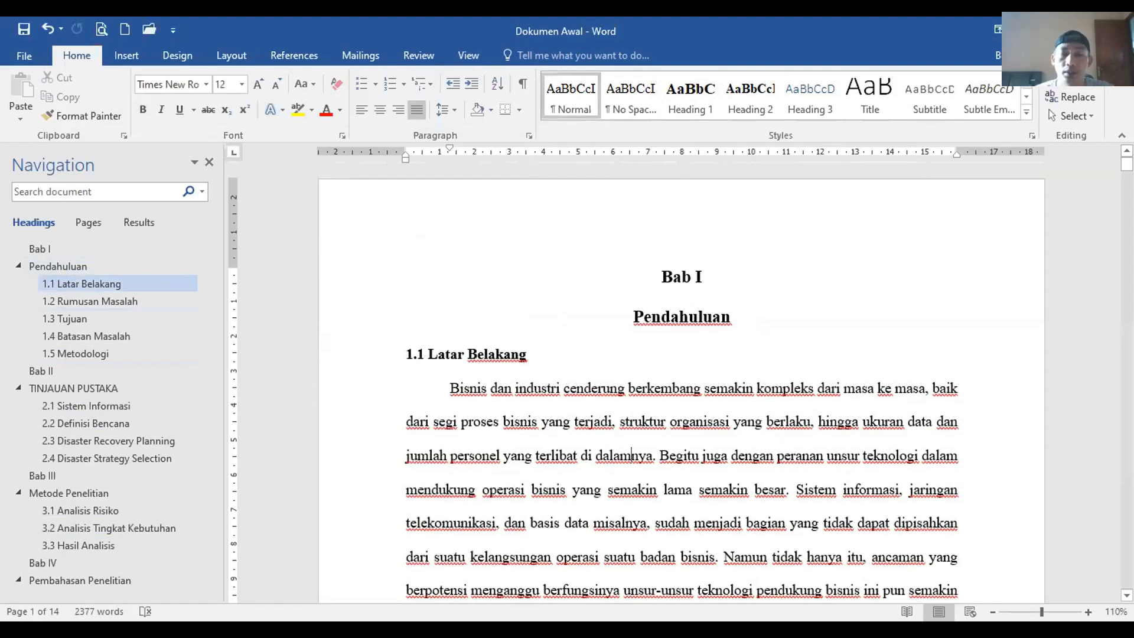
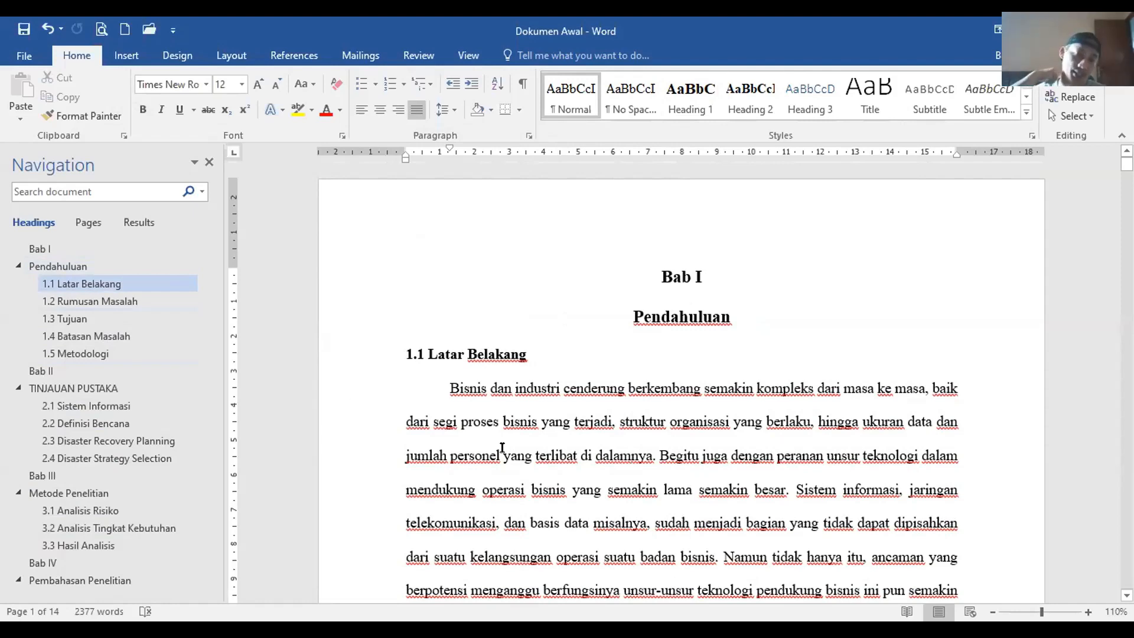
Step: Jump through the Navigation pane to Bab II, then to the Bab III Metode Penelitian heading on page 6
{"action": "left_click", "coordinate": [41, 370]}
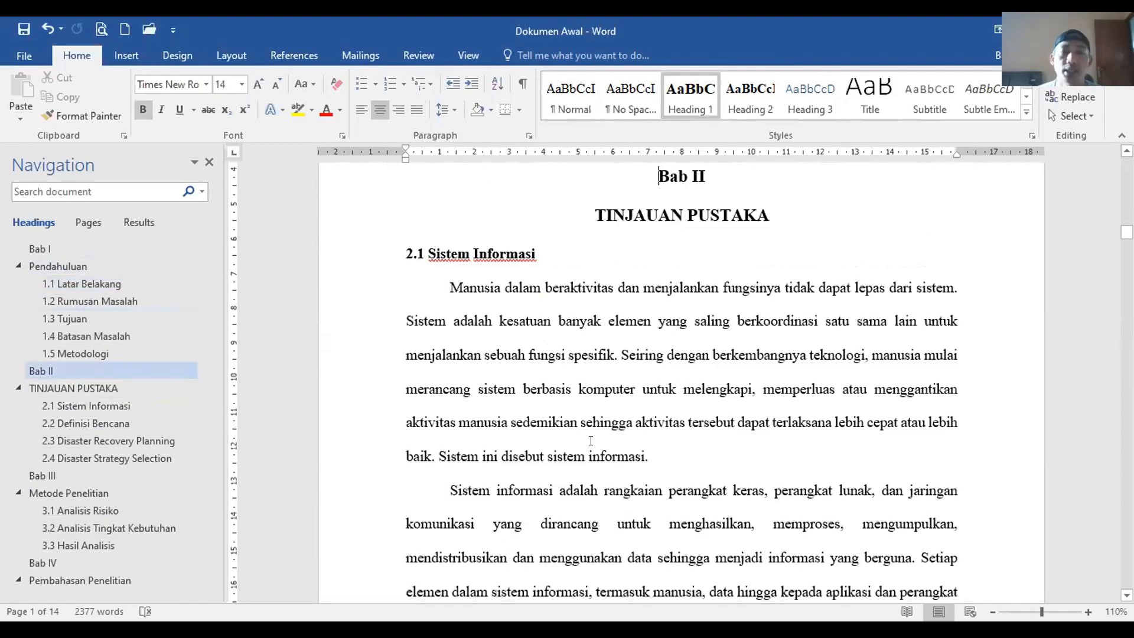
{"action": "scroll", "coordinate": [590, 443], "scroll_direction": "up", "scroll_amount": 5}
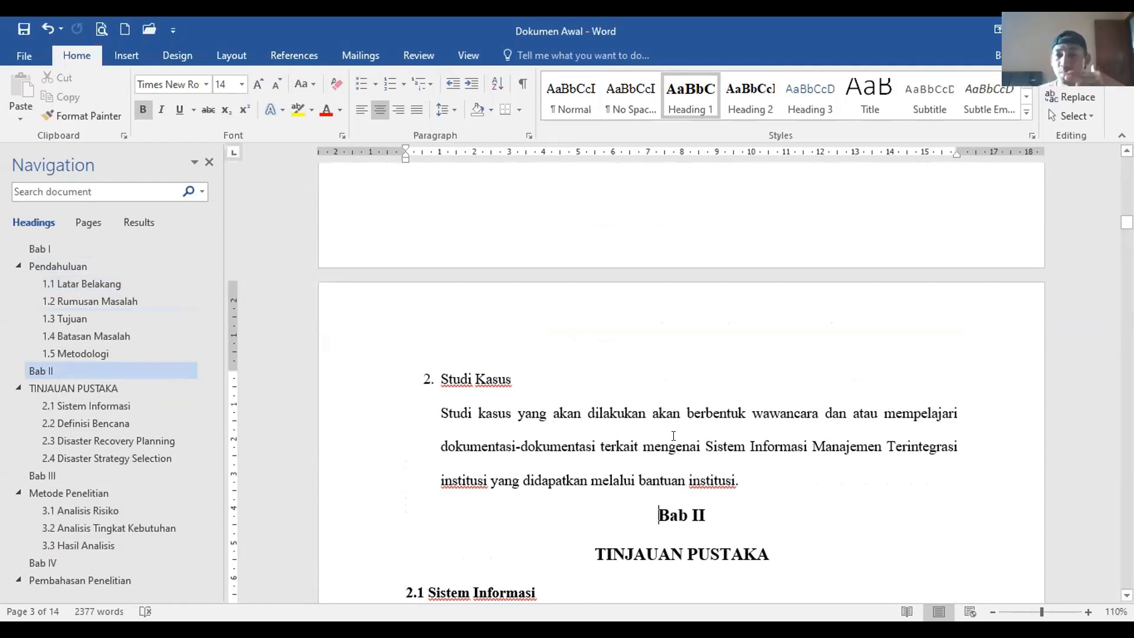
{"action": "left_click", "coordinate": [106, 470]}
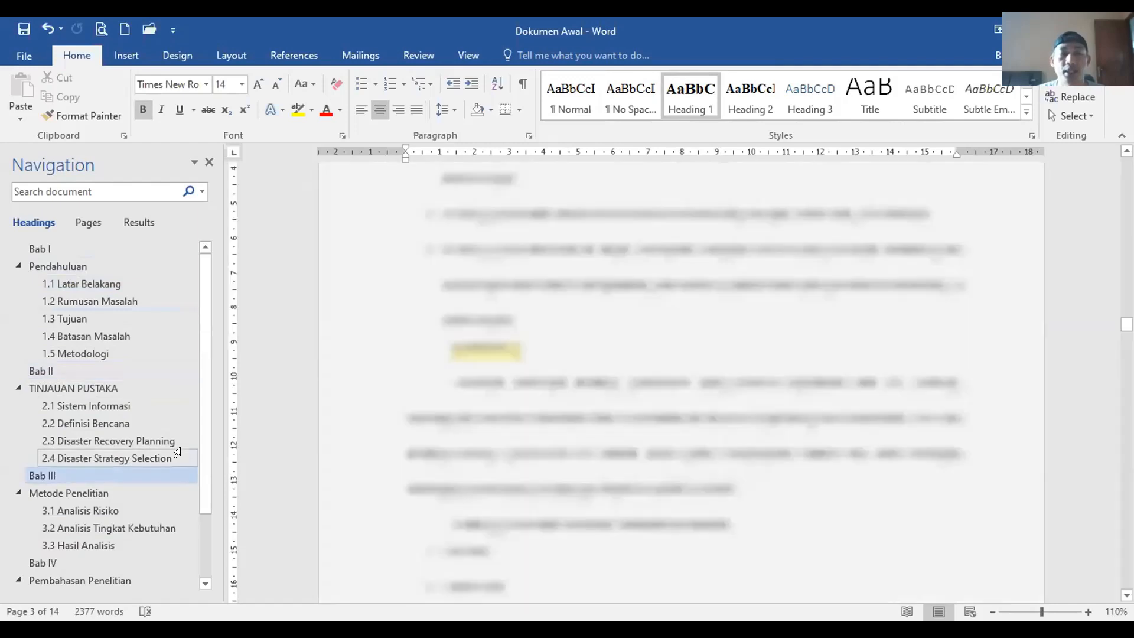
{"action": "scroll", "coordinate": [618, 405], "scroll_direction": "up", "scroll_amount": 5}
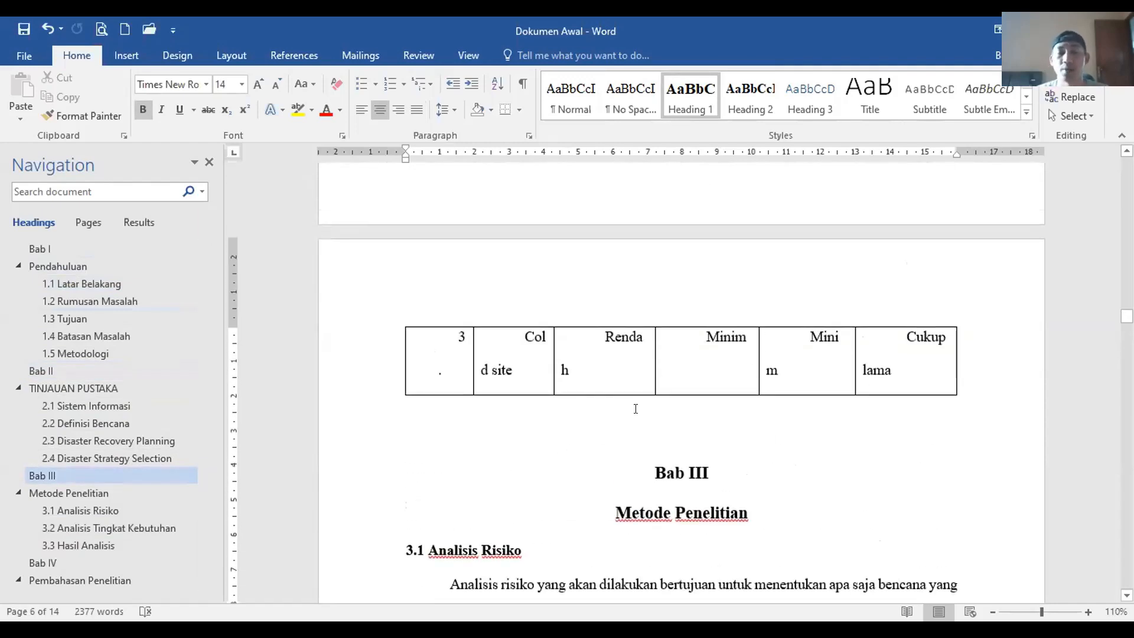
{"action": "scroll", "coordinate": [635, 409], "scroll_direction": "down", "scroll_amount": 2}
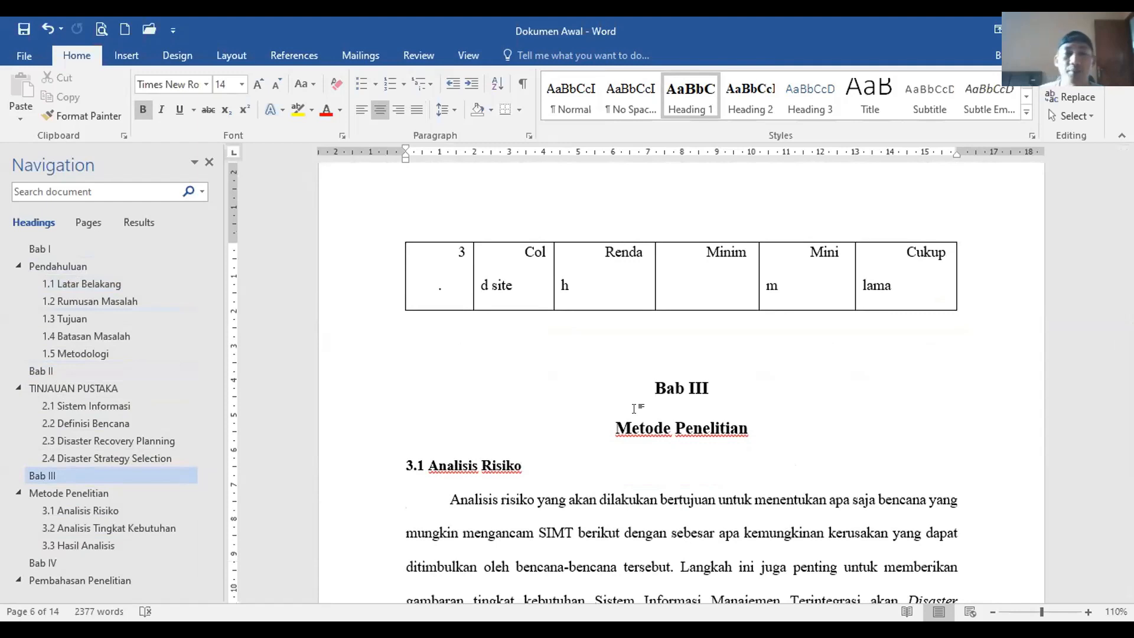
Step: Add blank lines above Bab III to push it onto the next page
{"action": "key", "text": "Return"}
{"action": "key", "text": "Return"}
{"action": "key", "text": "Return"}
{"action": "key", "text": "Return"}
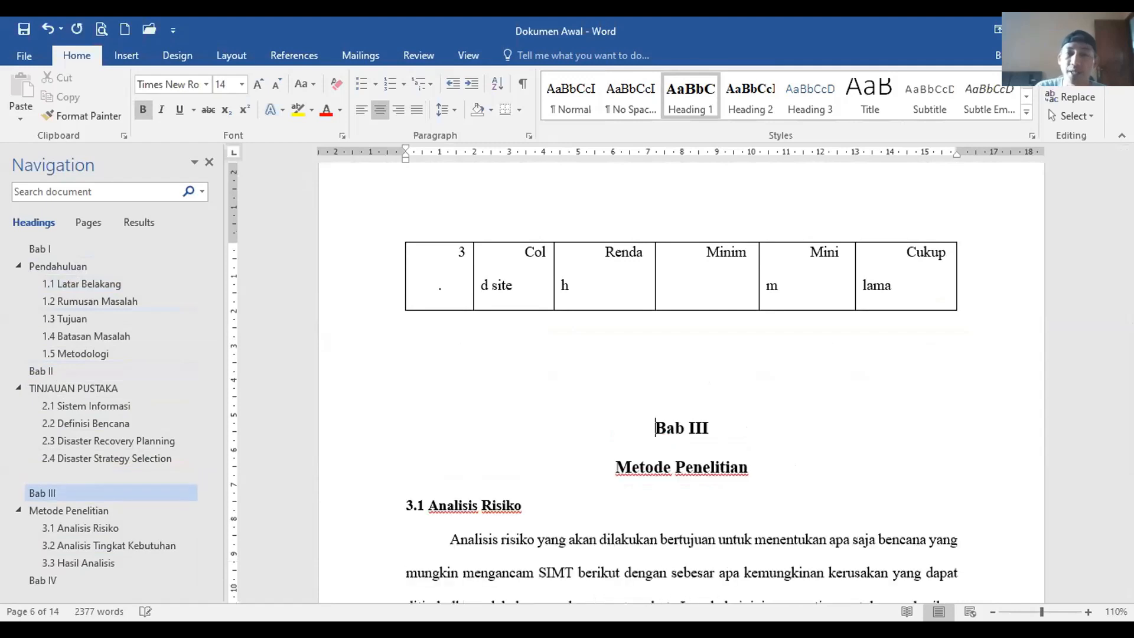
{"action": "scroll", "coordinate": [650, 414], "scroll_direction": "down", "scroll_amount": 3}
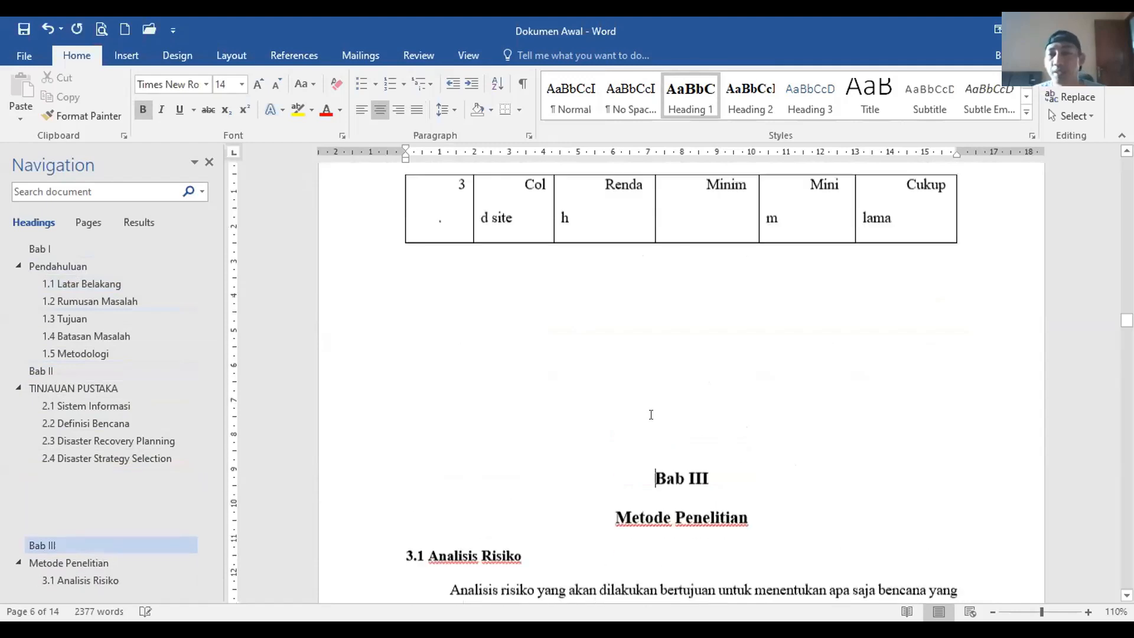
{"action": "scroll", "coordinate": [651, 416], "scroll_direction": "down", "scroll_amount": 3}
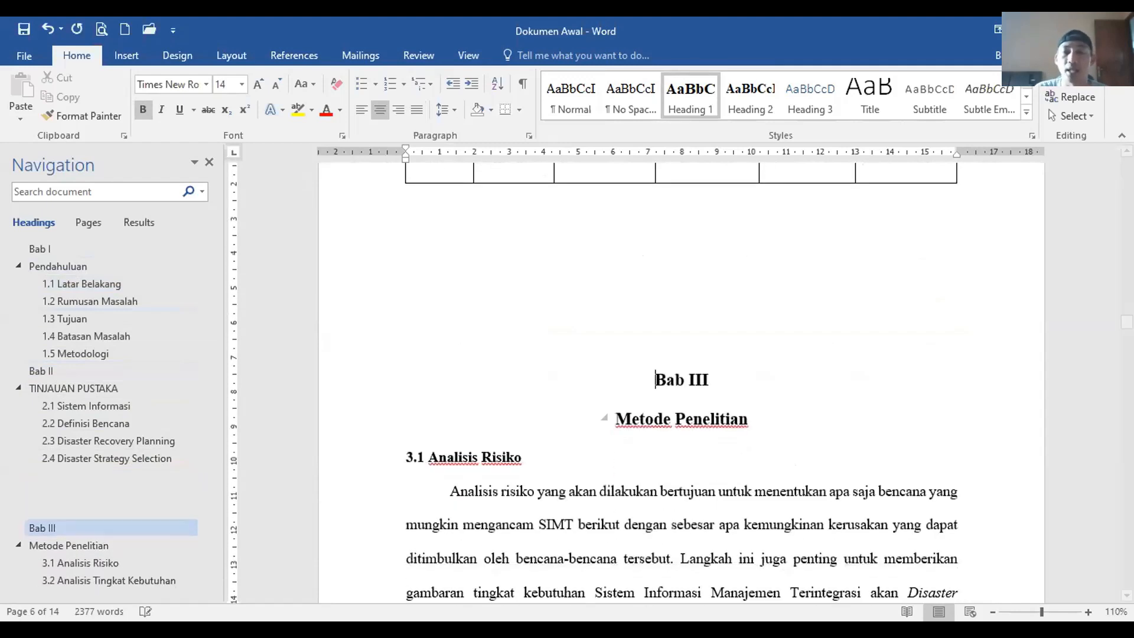
{"action": "key", "text": "BackSpace"}
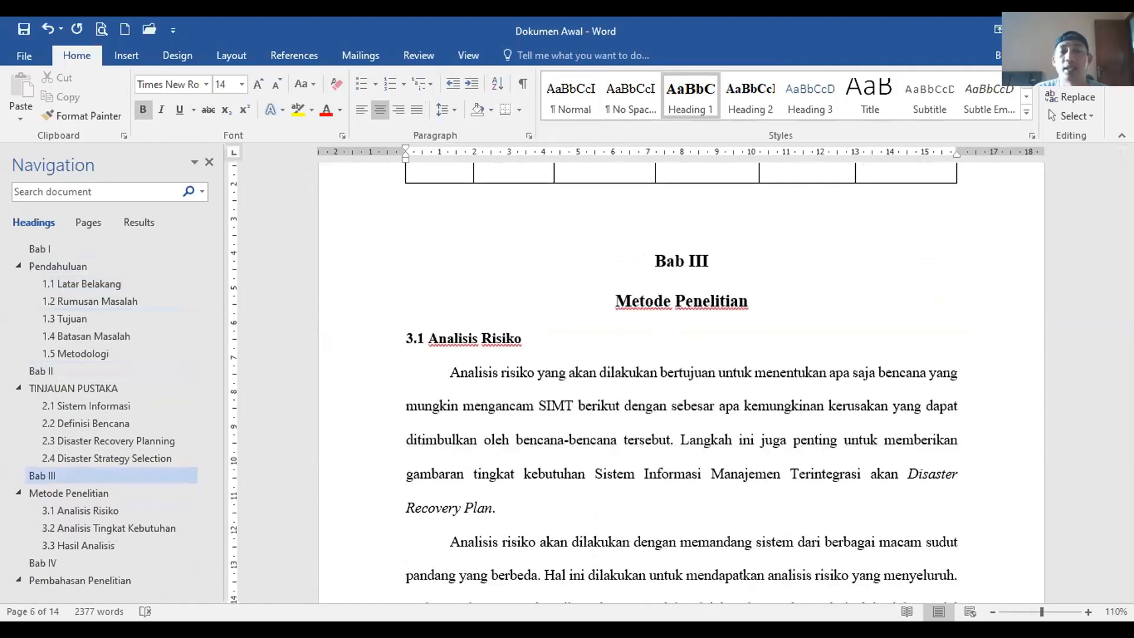
{"action": "key", "text": "Return"}
{"action": "key", "text": "Return"}
{"action": "key", "text": "Return"}
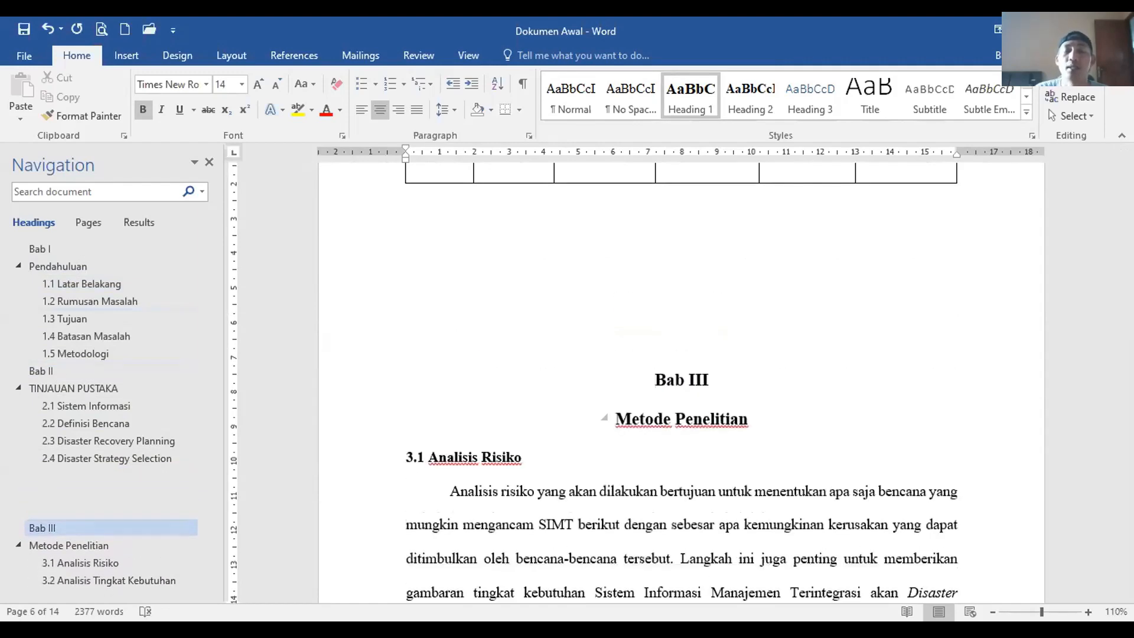
{"action": "key", "text": "Return"}
{"action": "key", "text": "Return"}
{"action": "key", "text": "Return"}
{"action": "scroll", "coordinate": [691, 455], "scroll_direction": "down", "scroll_amount": 6}
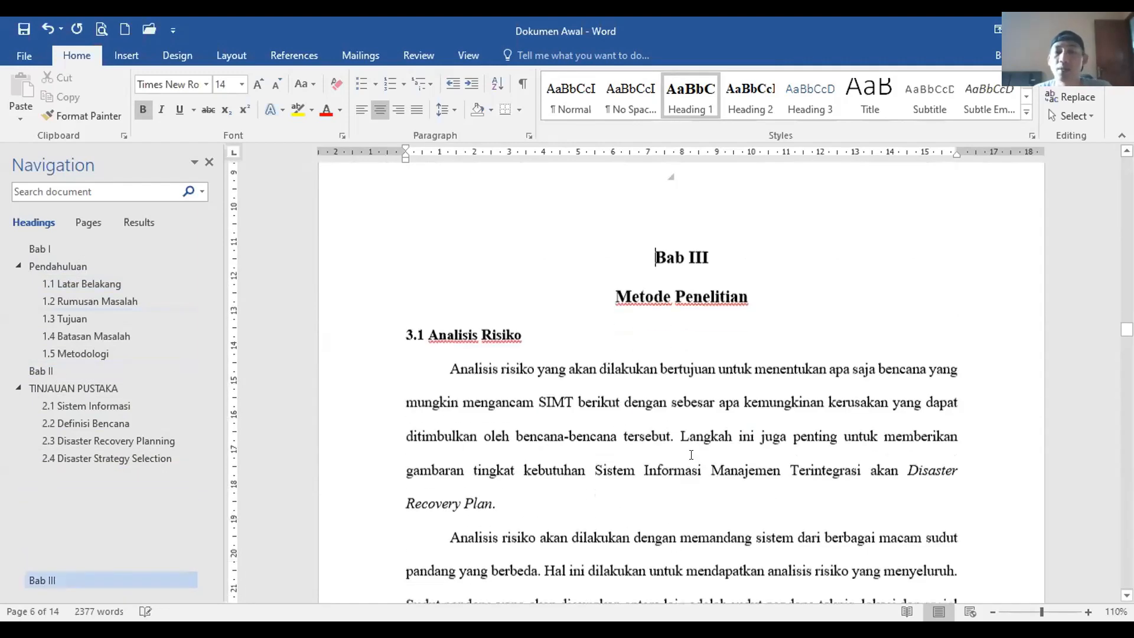
{"action": "key", "text": "Return"}
{"action": "key", "text": "Return"}
{"action": "key", "text": "Return"}
{"action": "key", "text": "Return"}
{"action": "key", "text": "Return"}
{"action": "key", "text": "Return"}
{"action": "key", "text": "Return"}
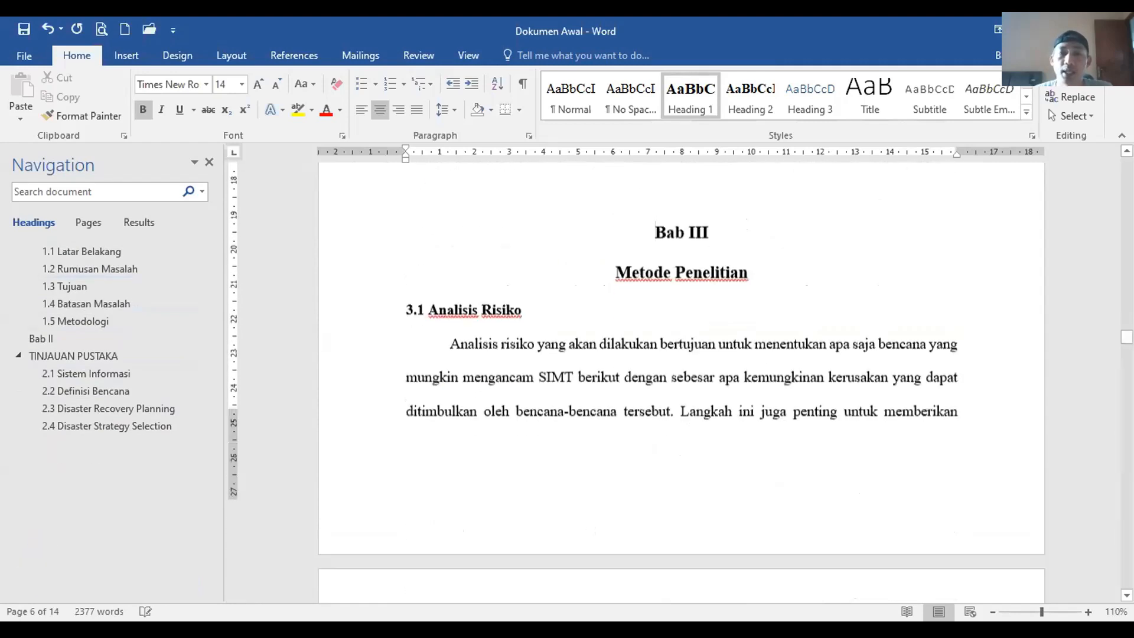
{"action": "scroll", "coordinate": [691, 456], "scroll_direction": "down", "scroll_amount": 6}
{"action": "scroll", "coordinate": [691, 455], "scroll_direction": "up", "scroll_amount": 14}
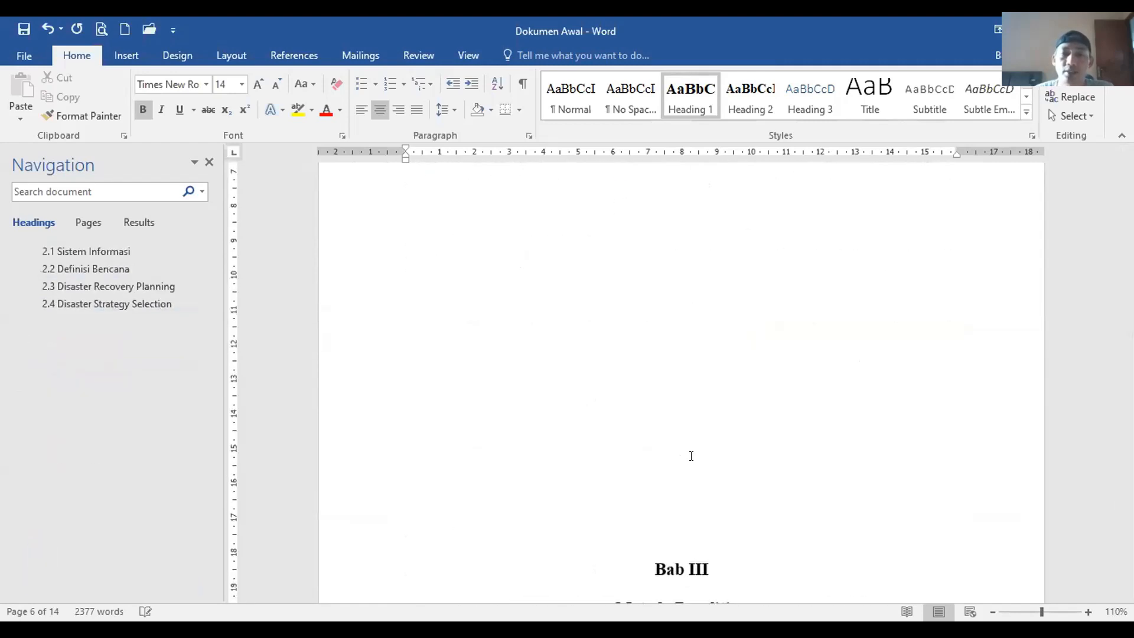
{"action": "scroll", "coordinate": [691, 455], "scroll_direction": "up", "scroll_amount": 6}
Step: Delete the empty lines above Bab III and undo the edits, restoring the 14-page document
{"action": "left_click_drag", "start_coordinate": [633, 397], "coordinate": [644, 434]}
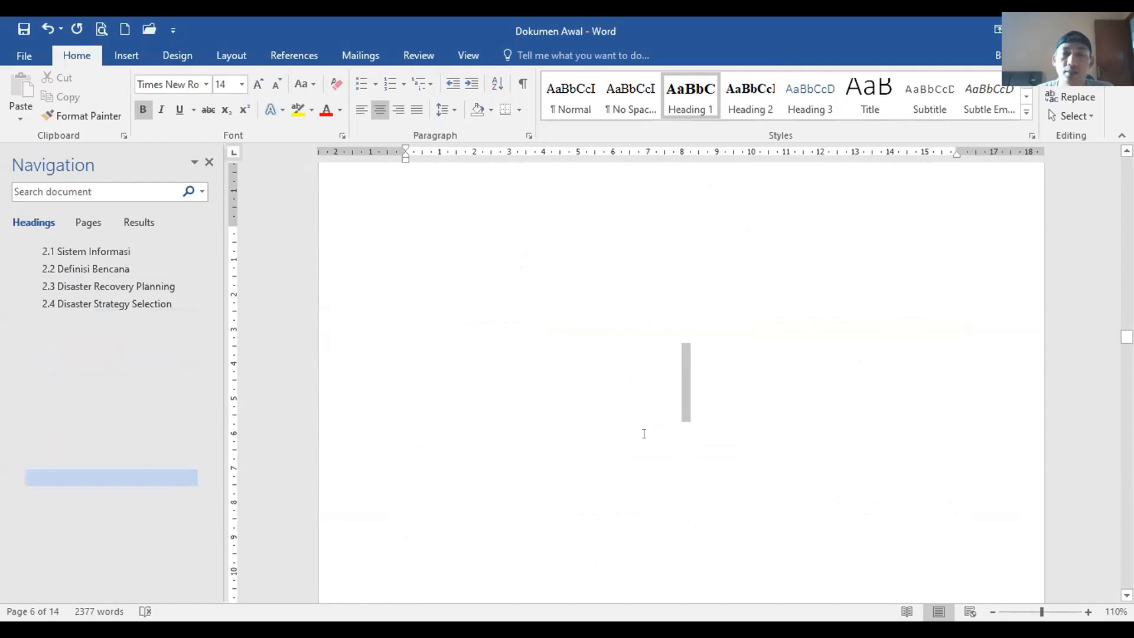
{"action": "key", "text": "Delete"}
{"action": "scroll", "coordinate": [645, 434], "scroll_direction": "up", "scroll_amount": 15}
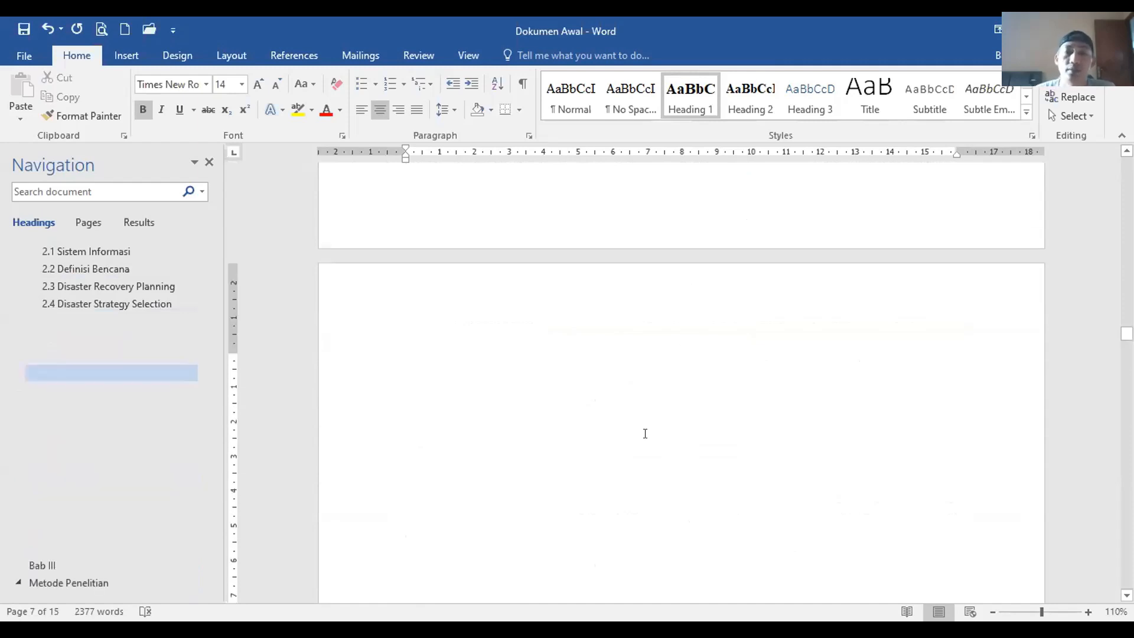
{"action": "scroll", "coordinate": [645, 435], "scroll_direction": "up", "scroll_amount": 5}
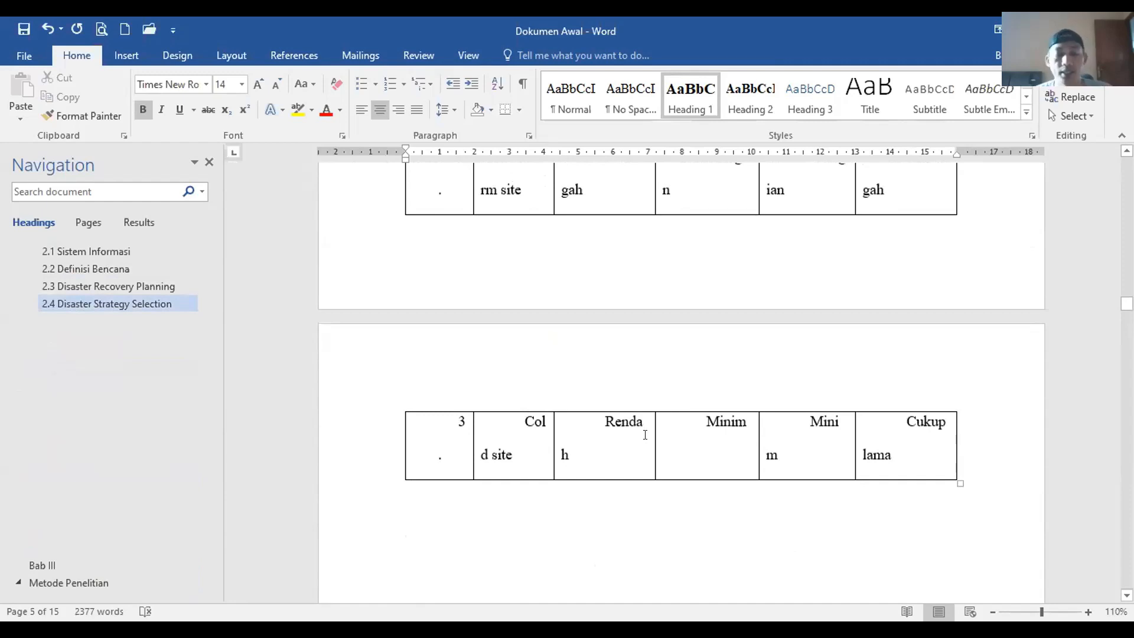
{"action": "key", "text": "ctrl+z"}
{"action": "key", "text": "ctrl+z"}
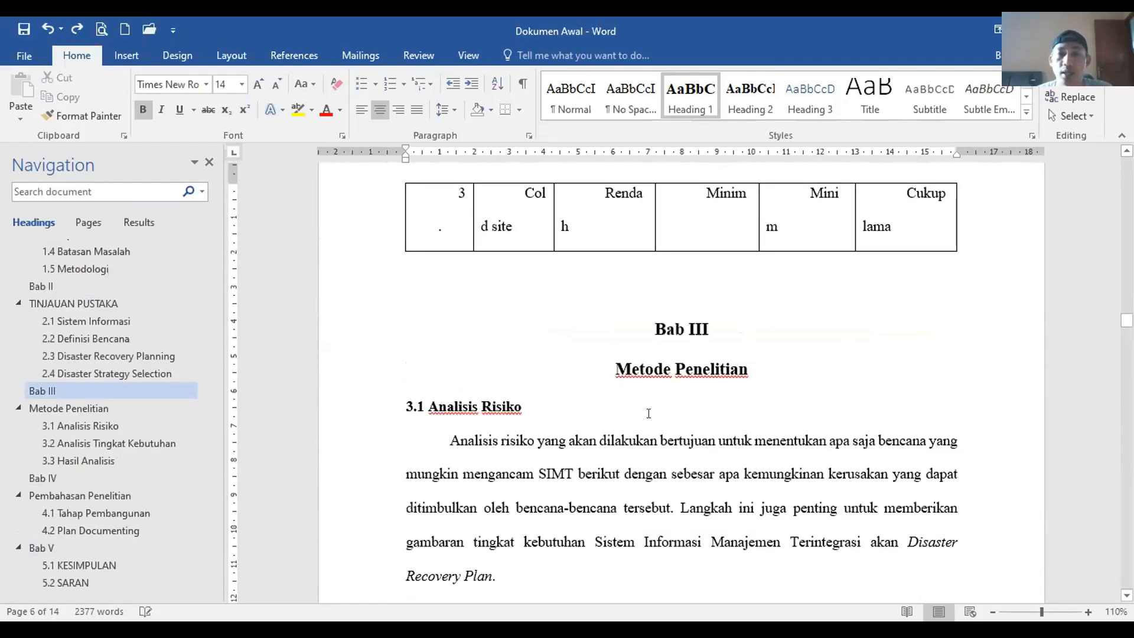
{"action": "key", "text": "ctrl+z"}
{"action": "key", "text": "ctrl+z"}
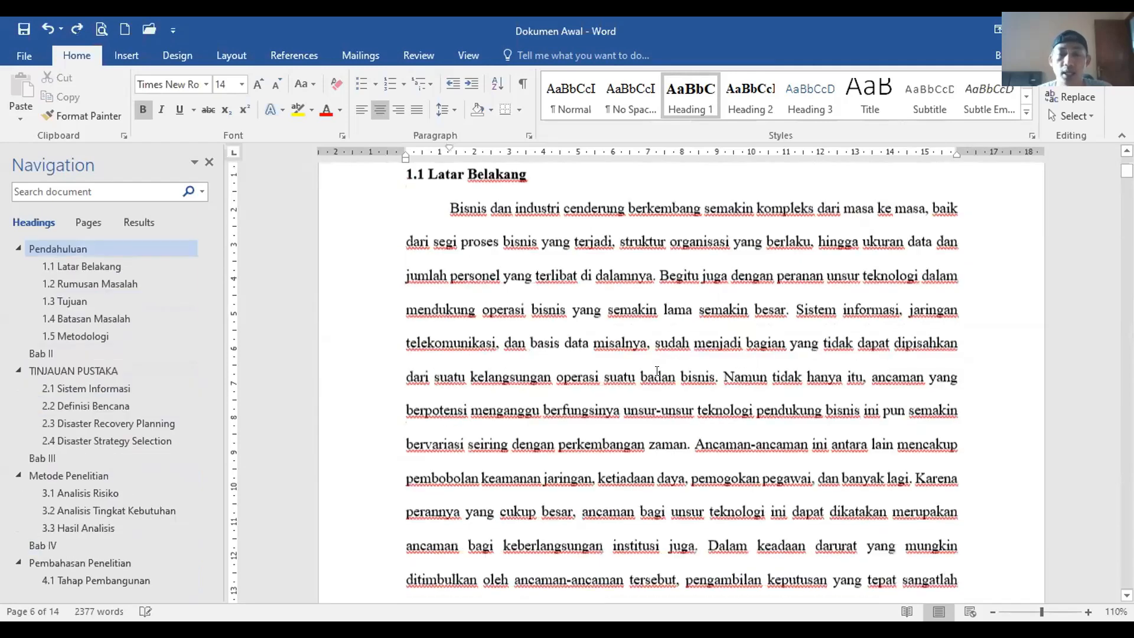
Step: Undo the Pendahuluan indent change, then insert a page break before Bab II
{"action": "key", "text": "ctrl+z"}
{"action": "scroll", "coordinate": [234, 515], "scroll_direction": "down", "scroll_amount": 1}
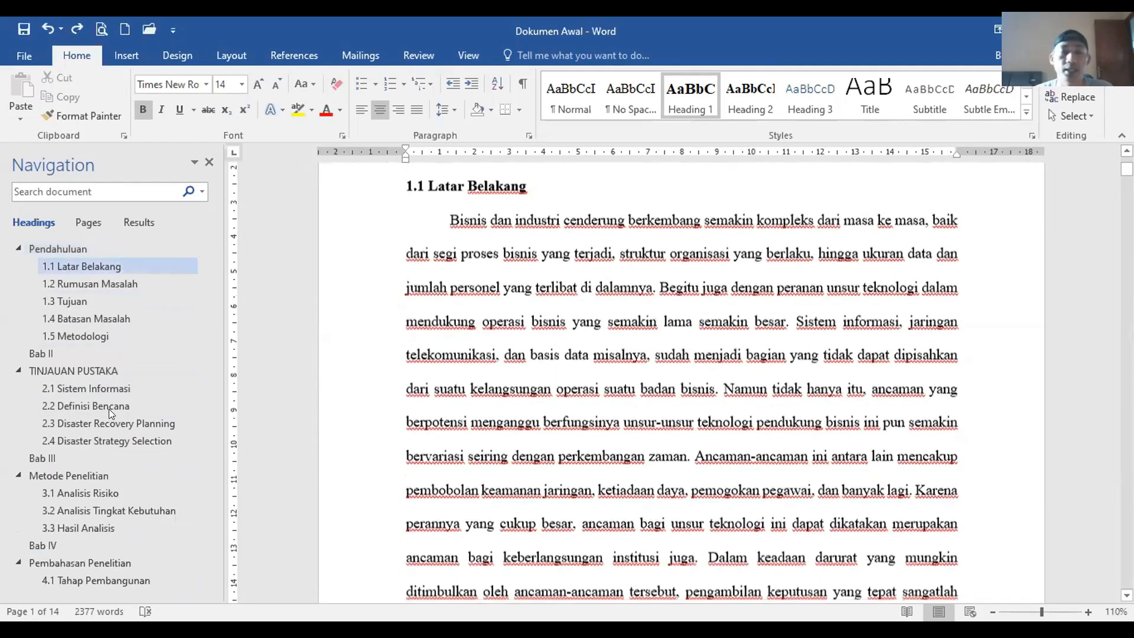
{"action": "left_click", "coordinate": [84, 456]}
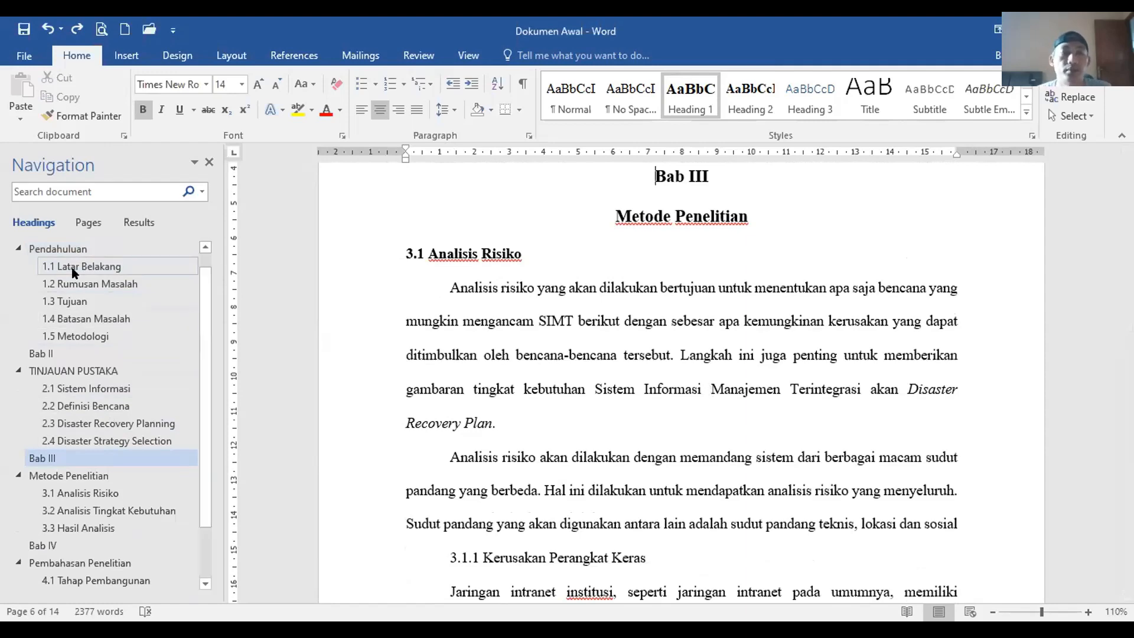
{"action": "left_click", "coordinate": [58, 249]}
{"action": "scroll", "coordinate": [74, 283], "scroll_direction": "up", "scroll_amount": 1}
{"action": "left_click", "coordinate": [53, 248]}
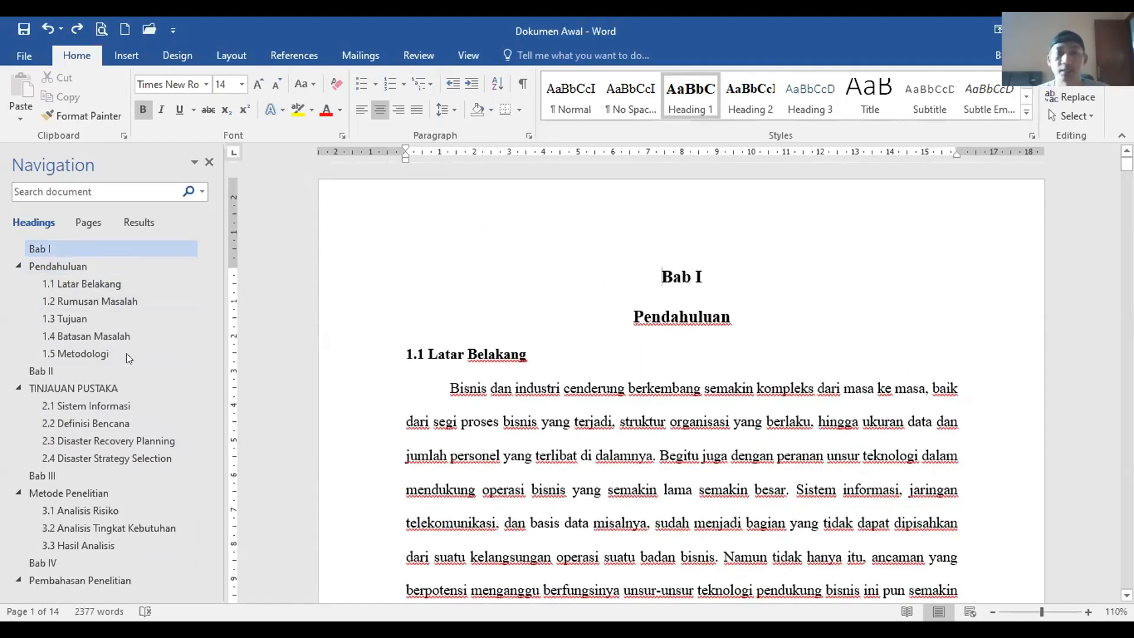
{"action": "left_click", "coordinate": [79, 366]}
{"action": "scroll", "coordinate": [682, 474], "scroll_direction": "up", "scroll_amount": 5}
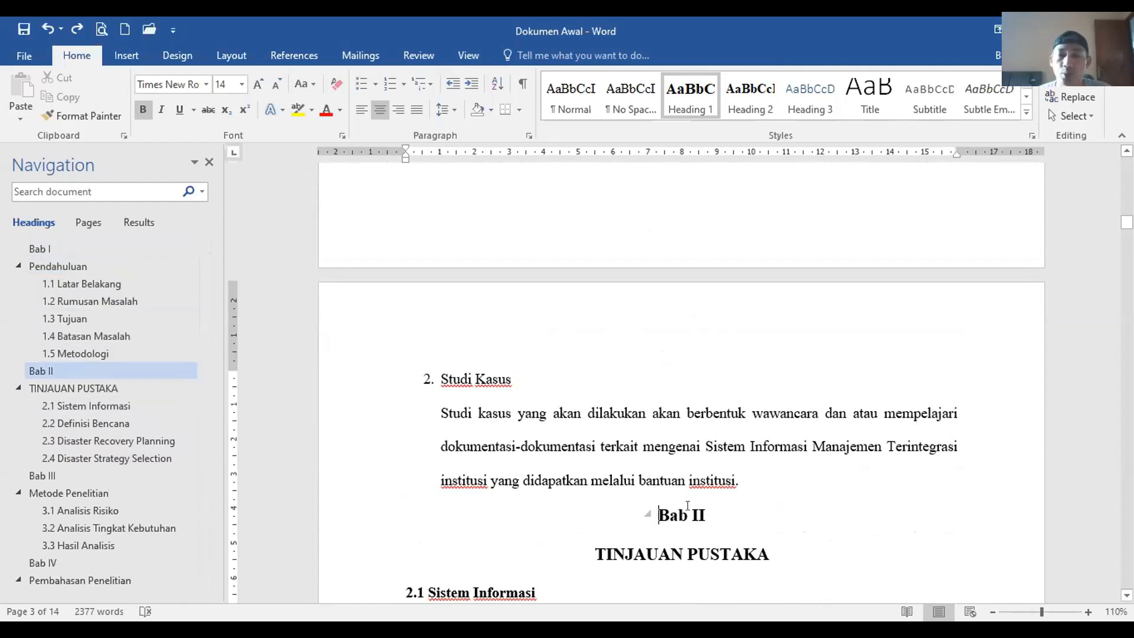
{"action": "left_click", "coordinate": [234, 52]}
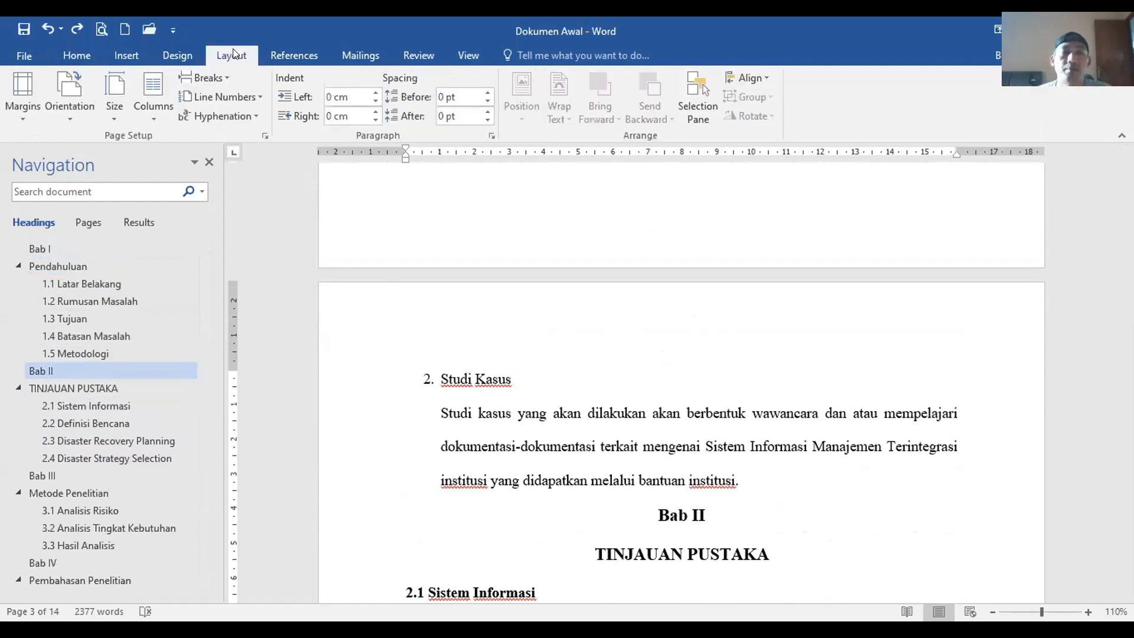
{"action": "left_click", "coordinate": [214, 78]}
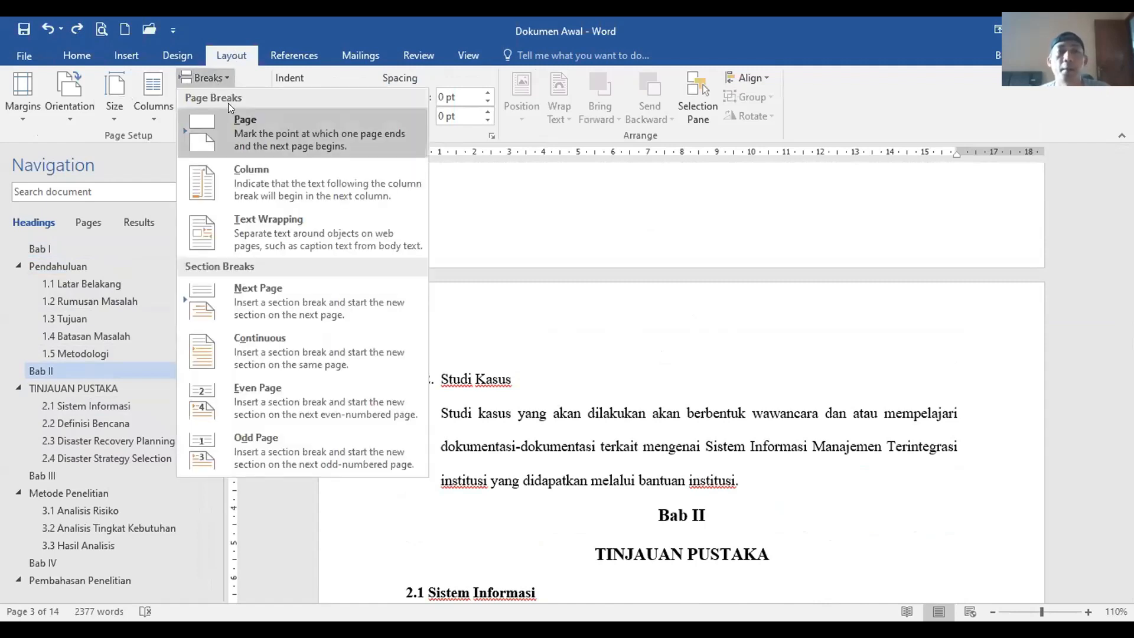
{"action": "left_click", "coordinate": [246, 133]}
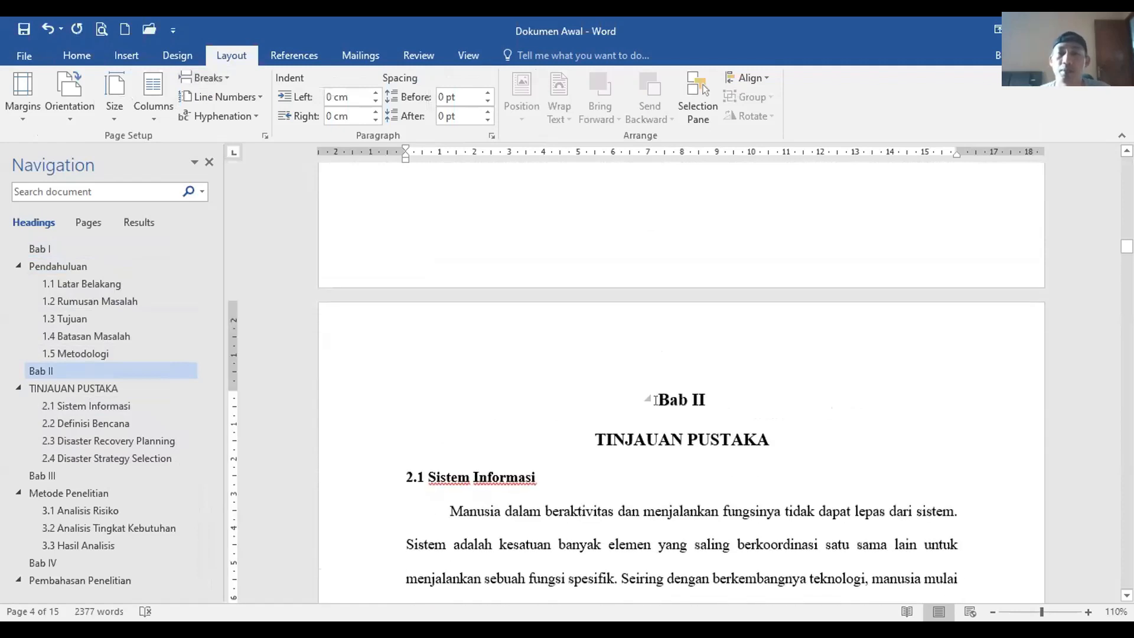
Step: Insert a page break before Bab III so it starts on a new page
{"action": "scroll", "coordinate": [655, 401], "scroll_direction": "up", "scroll_amount": 10}
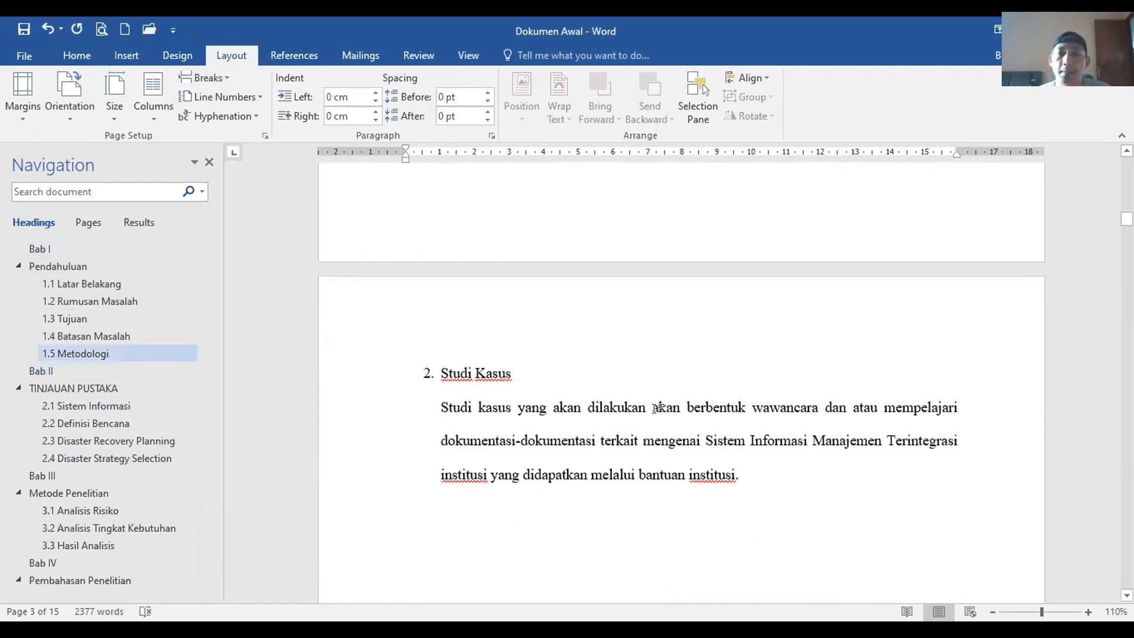
{"action": "scroll", "coordinate": [658, 408], "scroll_direction": "down", "scroll_amount": 5}
{"action": "left_click", "coordinate": [73, 475]}
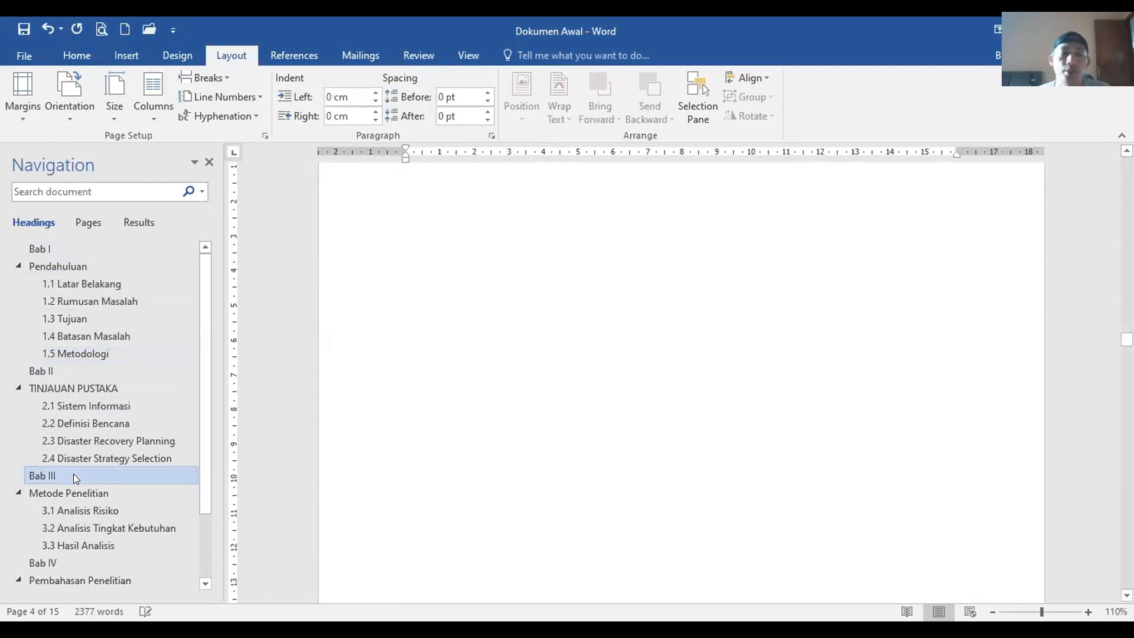
{"action": "left_click", "coordinate": [204, 78]}
{"action": "left_click", "coordinate": [225, 126]}
{"action": "left_click", "coordinate": [56, 561]}
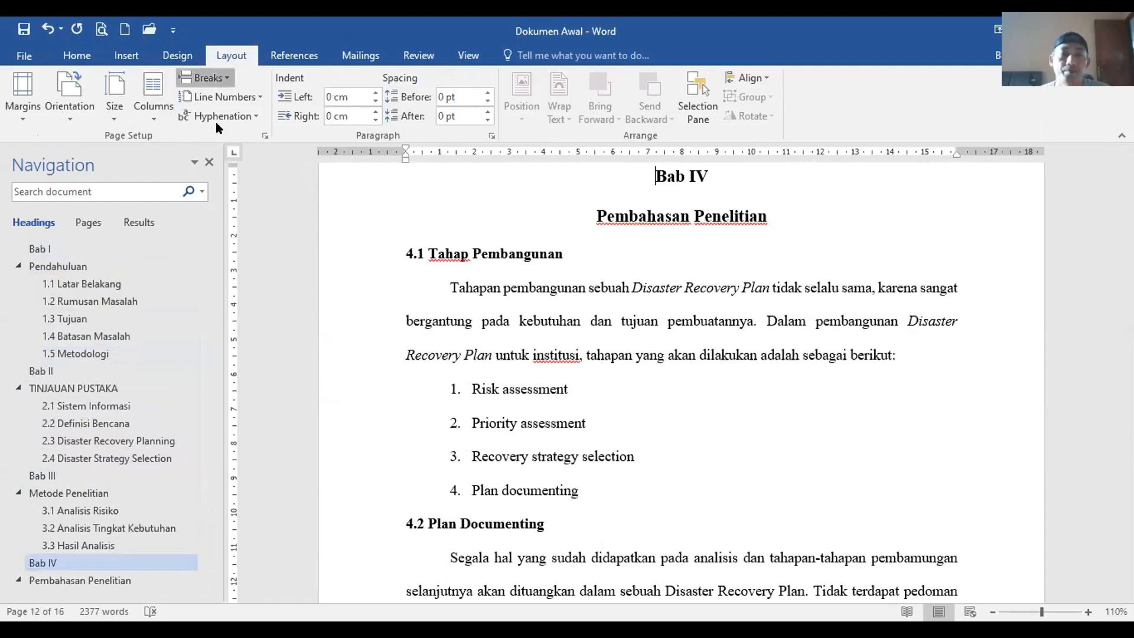
Step: Insert a page break before Bab V so it starts on a new page
{"action": "left_click", "coordinate": [71, 550]}
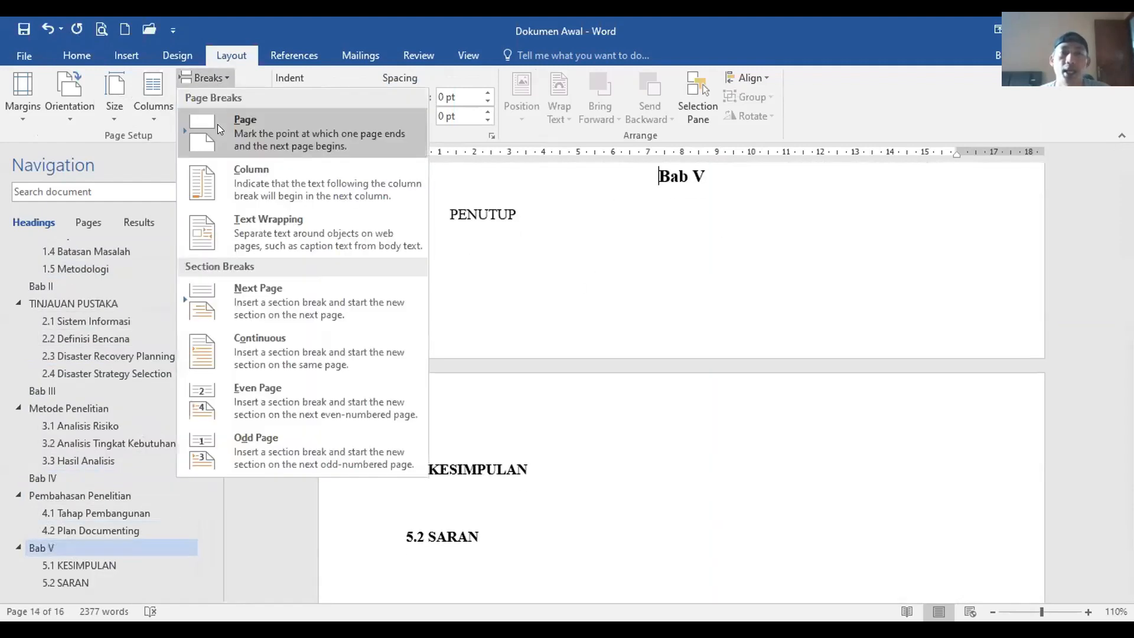
{"action": "left_click", "coordinate": [219, 126]}
{"action": "scroll", "coordinate": [502, 501], "scroll_direction": "down", "scroll_amount": 1}
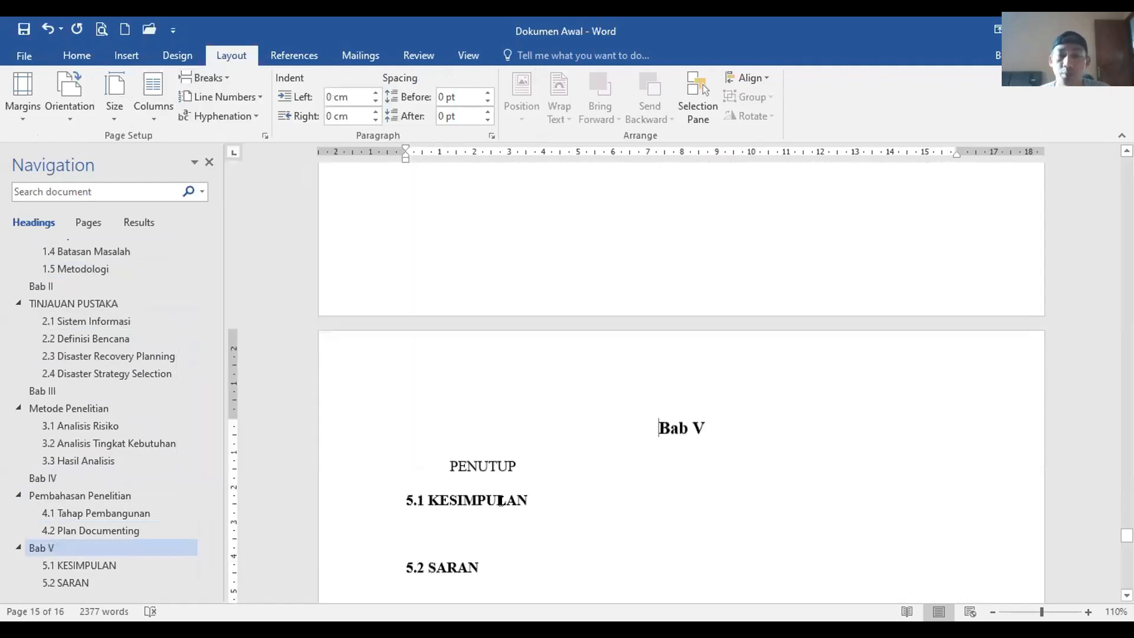
Step: Apply the Heading 1 style to PENUTUP so it is centred and listed in the outline
{"action": "left_click", "coordinate": [472, 464]}
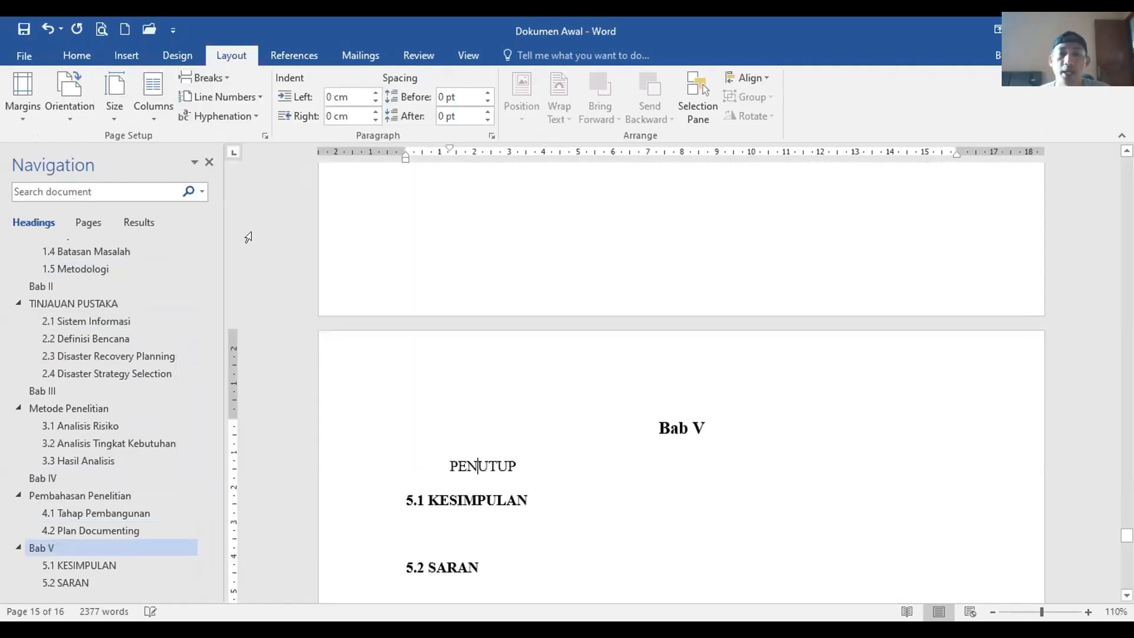
{"action": "left_click", "coordinate": [74, 49]}
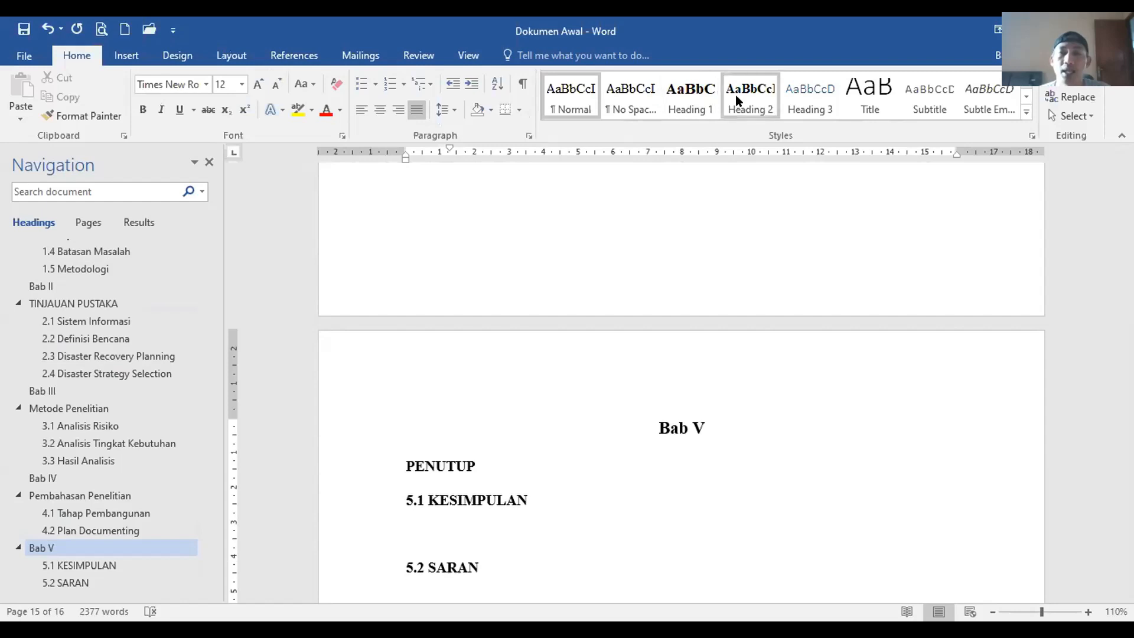
{"action": "left_click", "coordinate": [690, 95]}
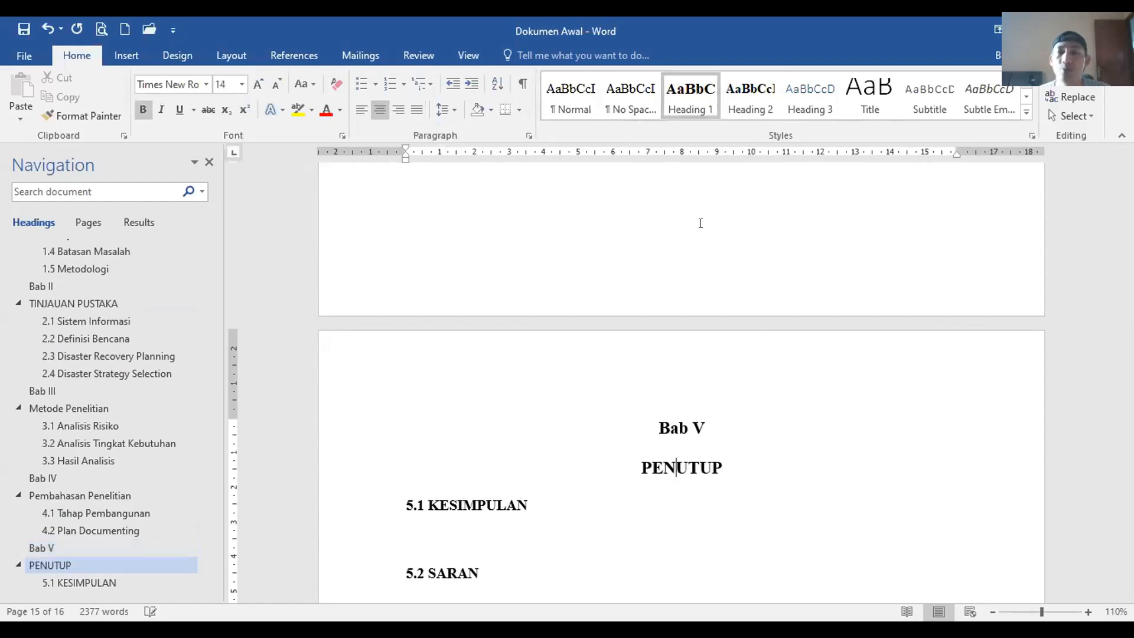
{"action": "scroll", "coordinate": [697, 429], "scroll_direction": "up", "scroll_amount": 3}
{"action": "scroll", "coordinate": [697, 429], "scroll_direction": "down", "scroll_amount": 2}
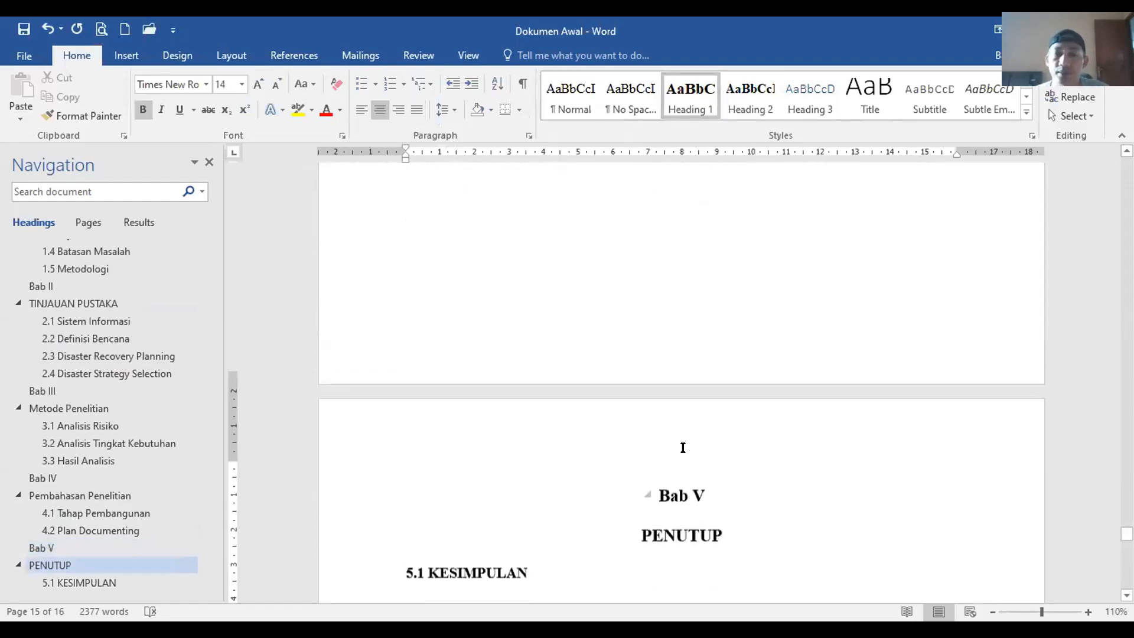
{"action": "left_click", "coordinate": [80, 391]}
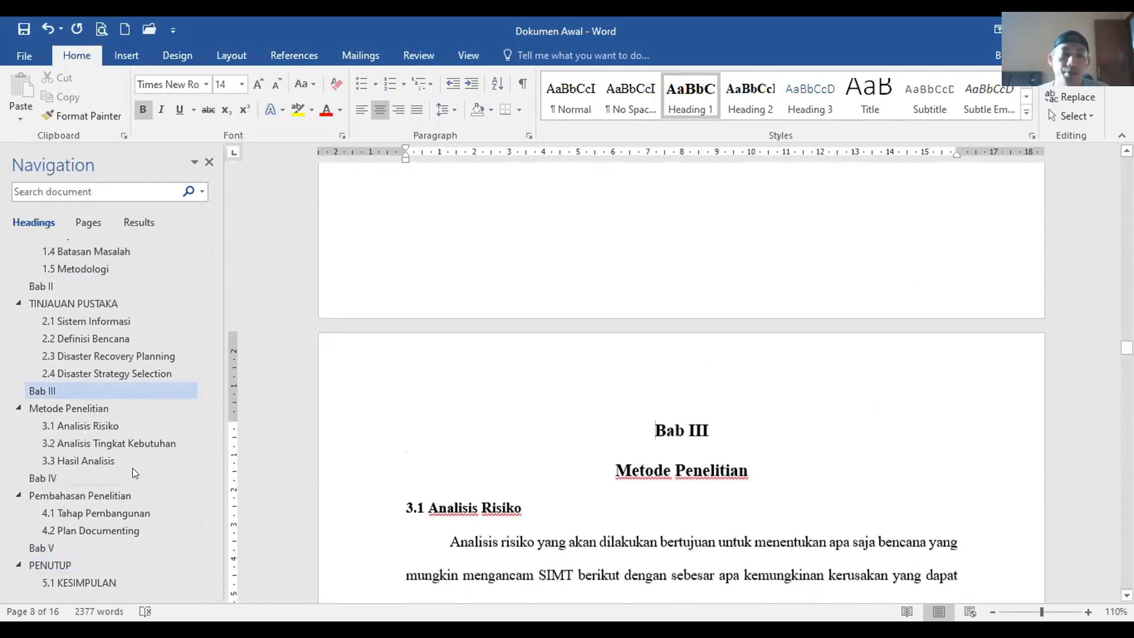
Step: Insert a page break before Bab I to create a blank first page
{"action": "left_click", "coordinate": [127, 477]}
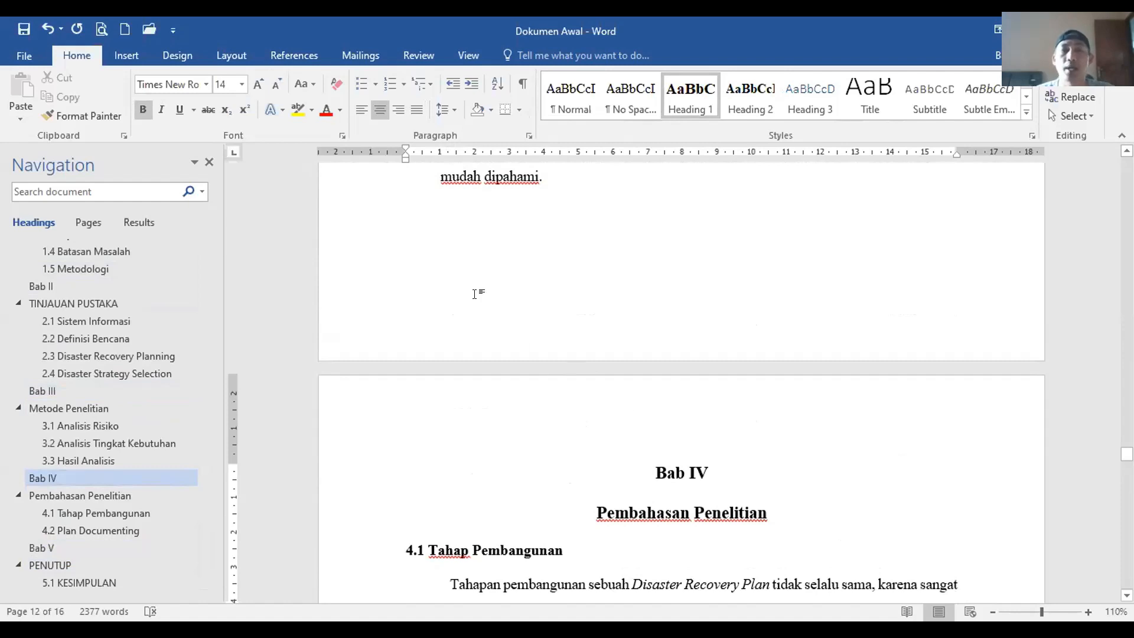
{"action": "left_click", "coordinate": [241, 51]}
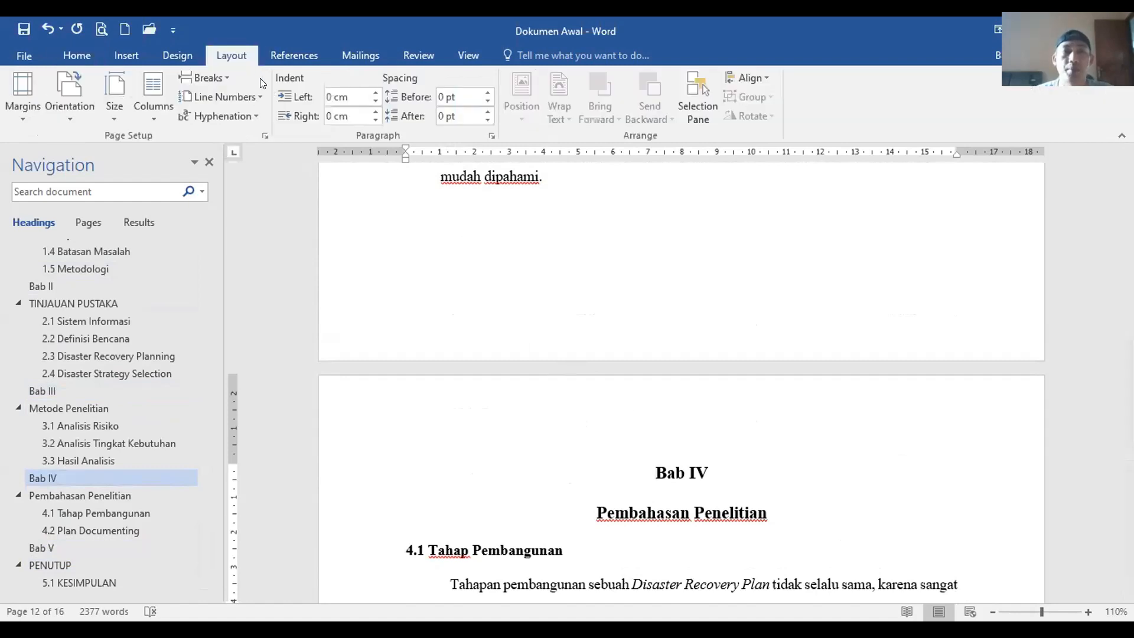
{"action": "left_click", "coordinate": [227, 75]}
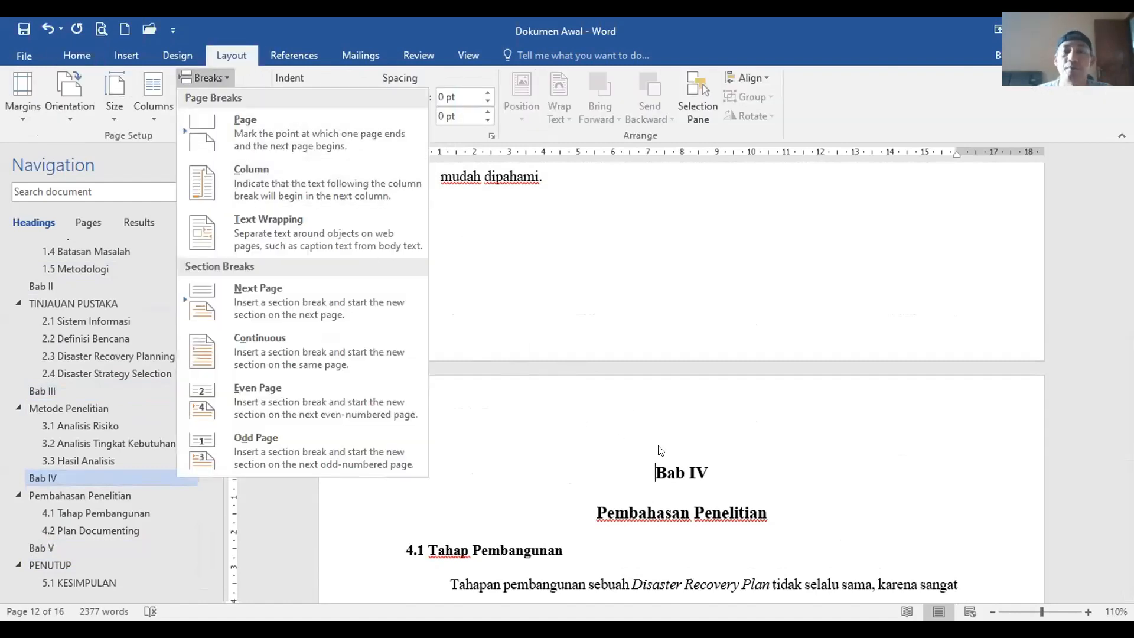
{"action": "left_click", "coordinate": [672, 455]}
{"action": "scroll", "coordinate": [672, 453], "scroll_direction": "up", "scroll_amount": 15}
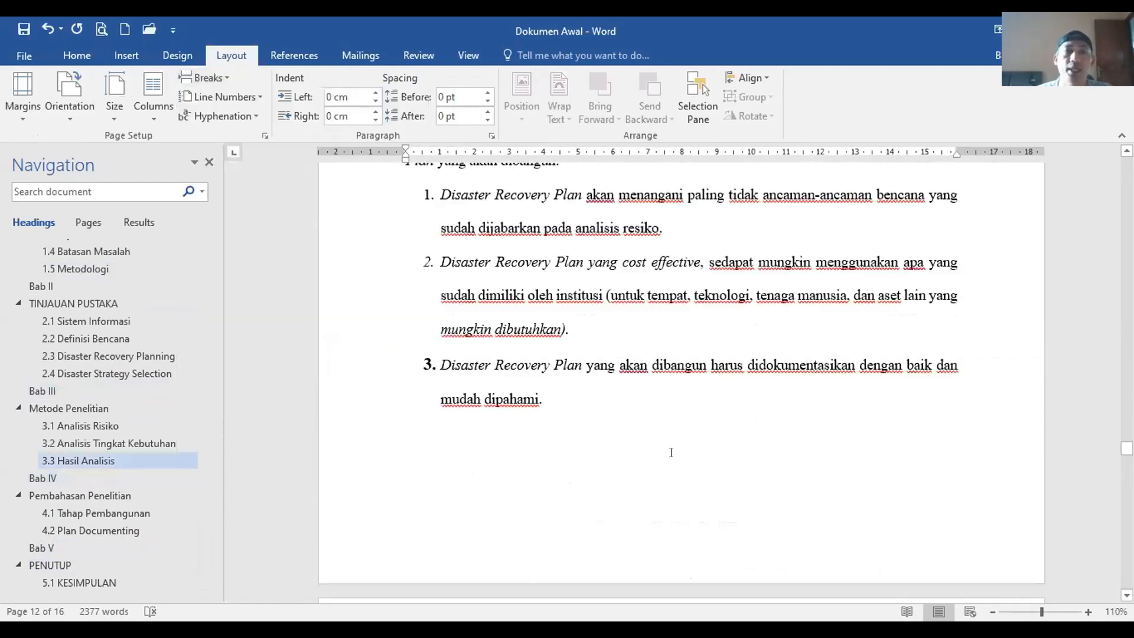
{"action": "scroll", "coordinate": [672, 451], "scroll_direction": "up", "scroll_amount": 10}
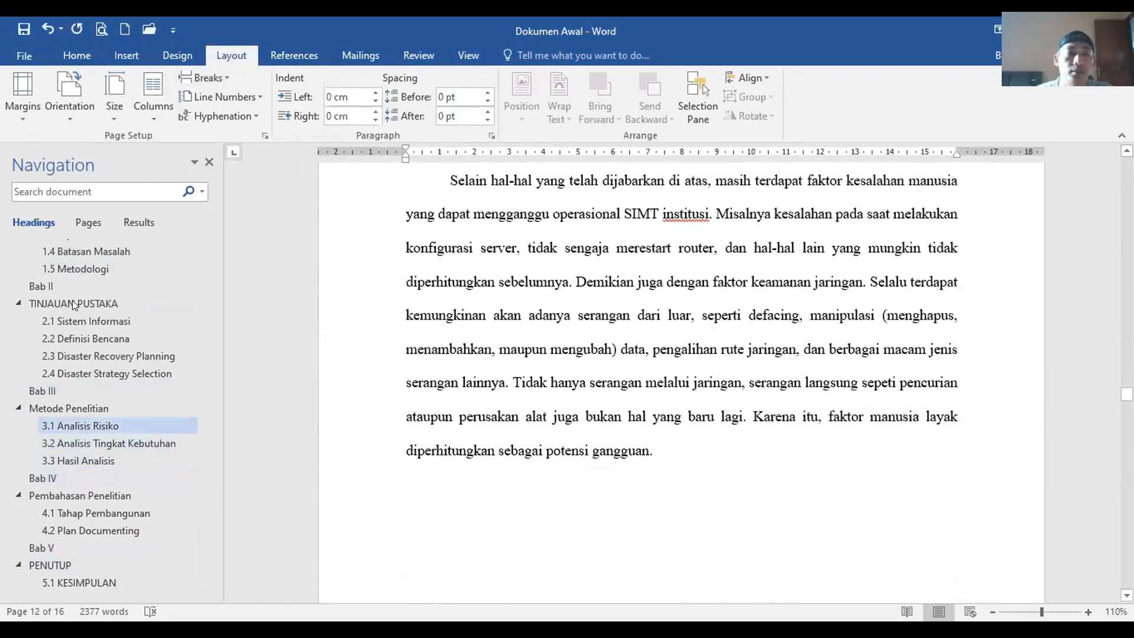
{"action": "scroll", "coordinate": [72, 300], "scroll_direction": "up", "scroll_amount": 3}
{"action": "left_click", "coordinate": [40, 248]}
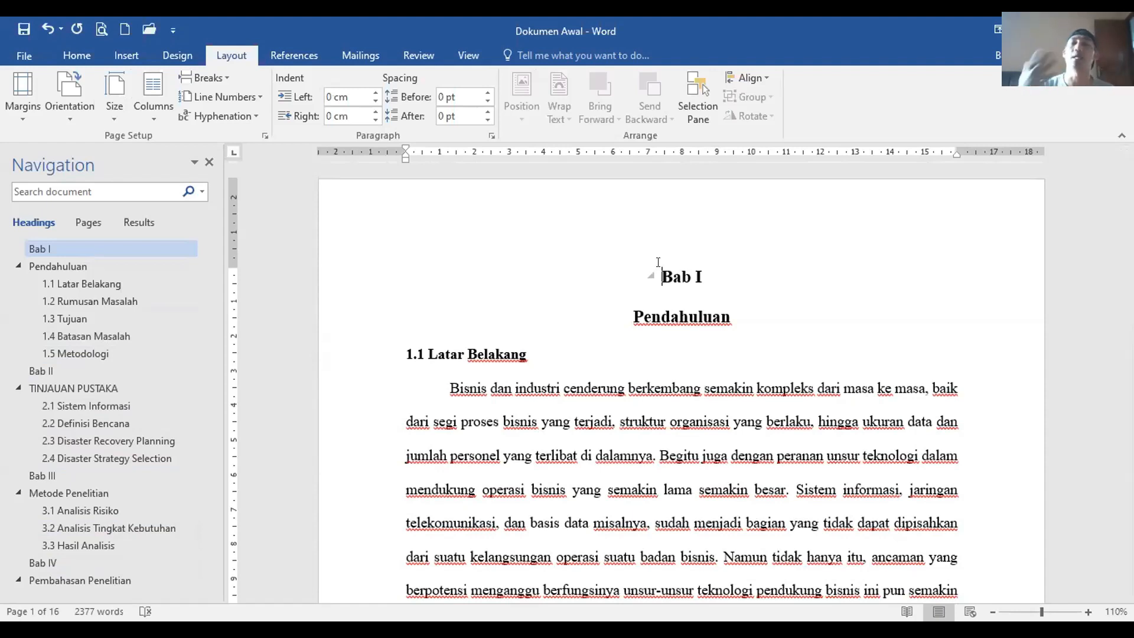
{"action": "left_click", "coordinate": [218, 76]}
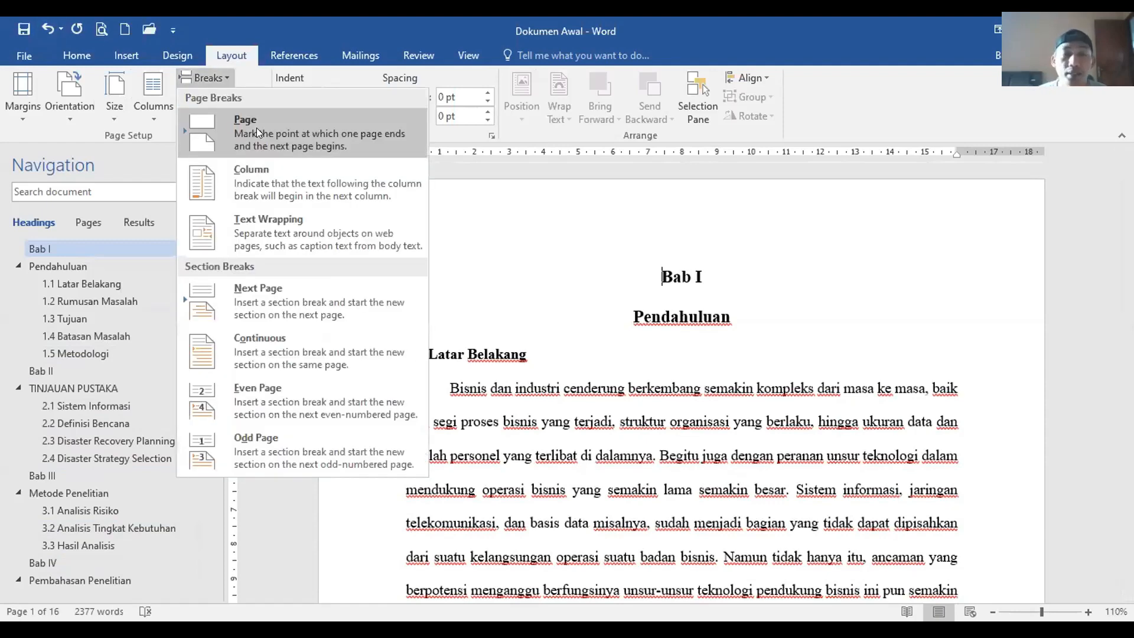
{"action": "left_click", "coordinate": [257, 128]}
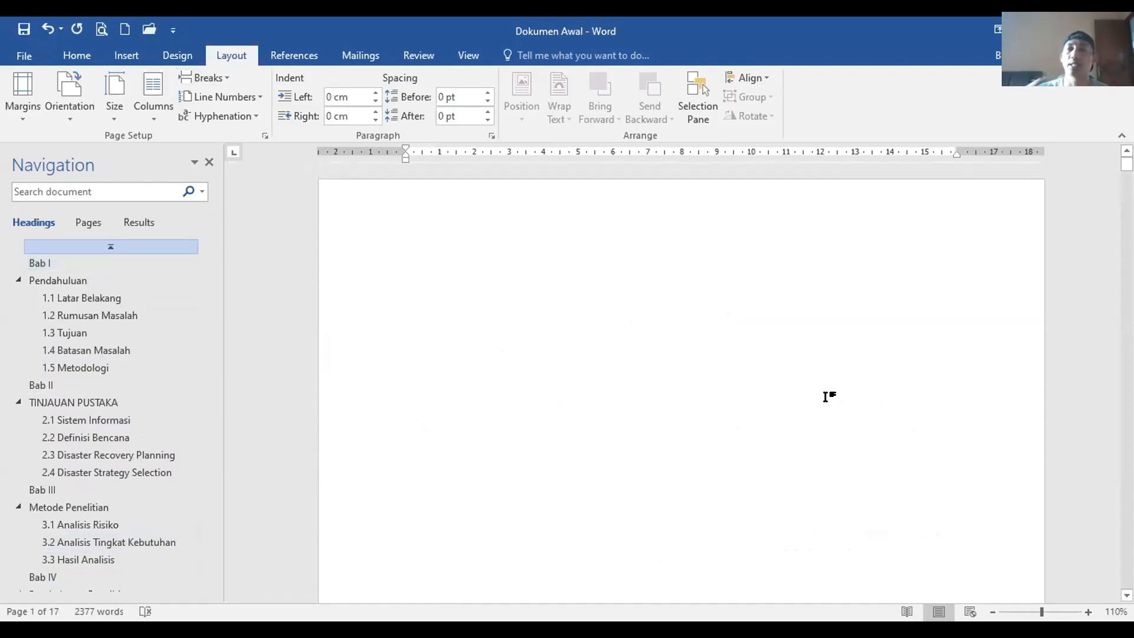
Step: Turn on Show/Hide ¶ to display formatting marks
{"action": "left_click", "coordinate": [895, 373]}
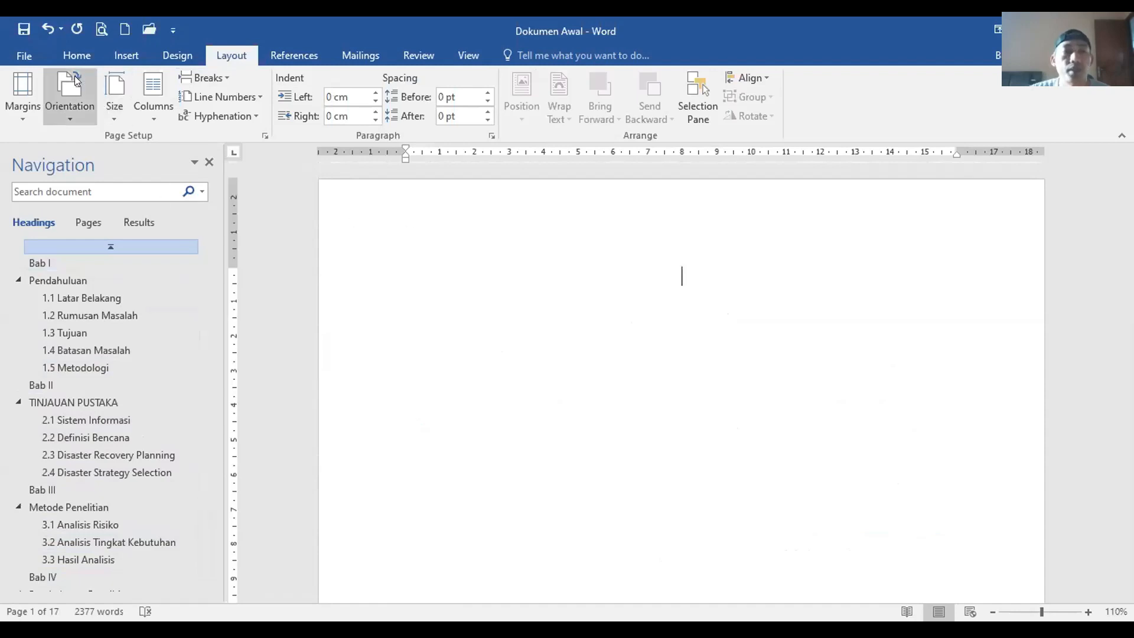
{"action": "left_click", "coordinate": [74, 55]}
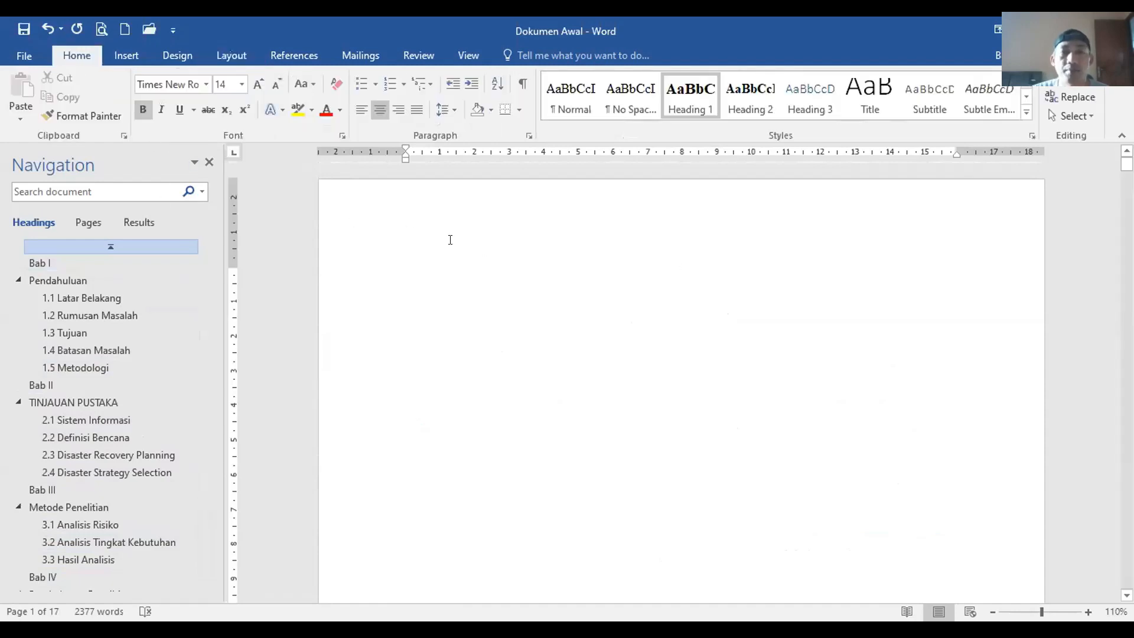
{"action": "left_click", "coordinate": [524, 83]}
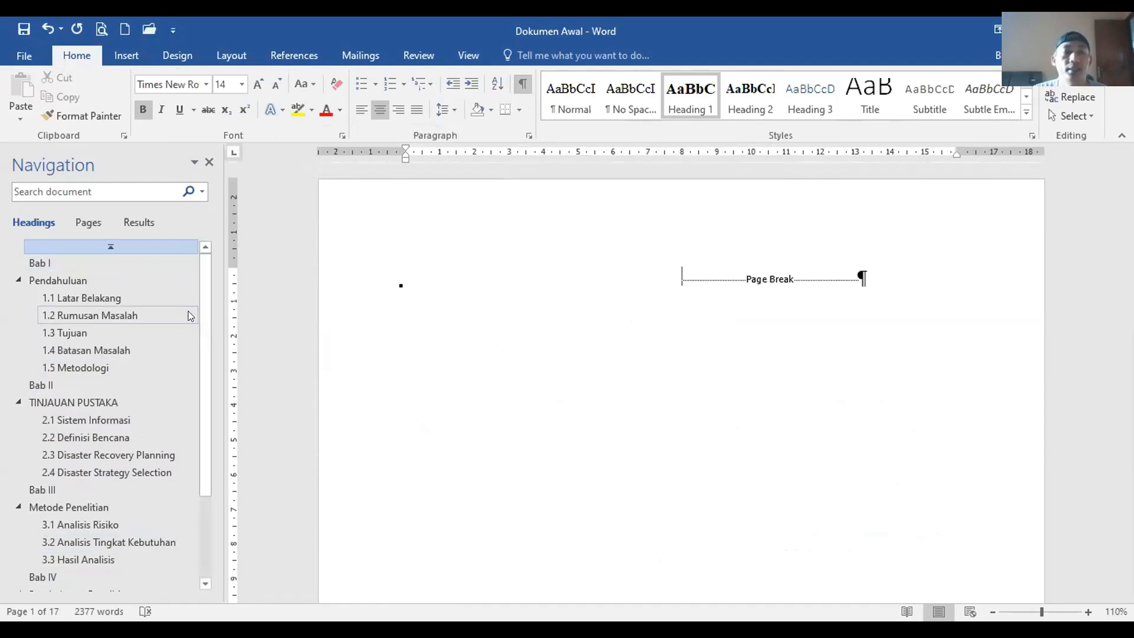
Step: Delete the empty paragraph between the page-7 table and its page break
{"action": "left_click", "coordinate": [142, 384]}
{"action": "scroll", "coordinate": [739, 397], "scroll_direction": "up", "scroll_amount": 10}
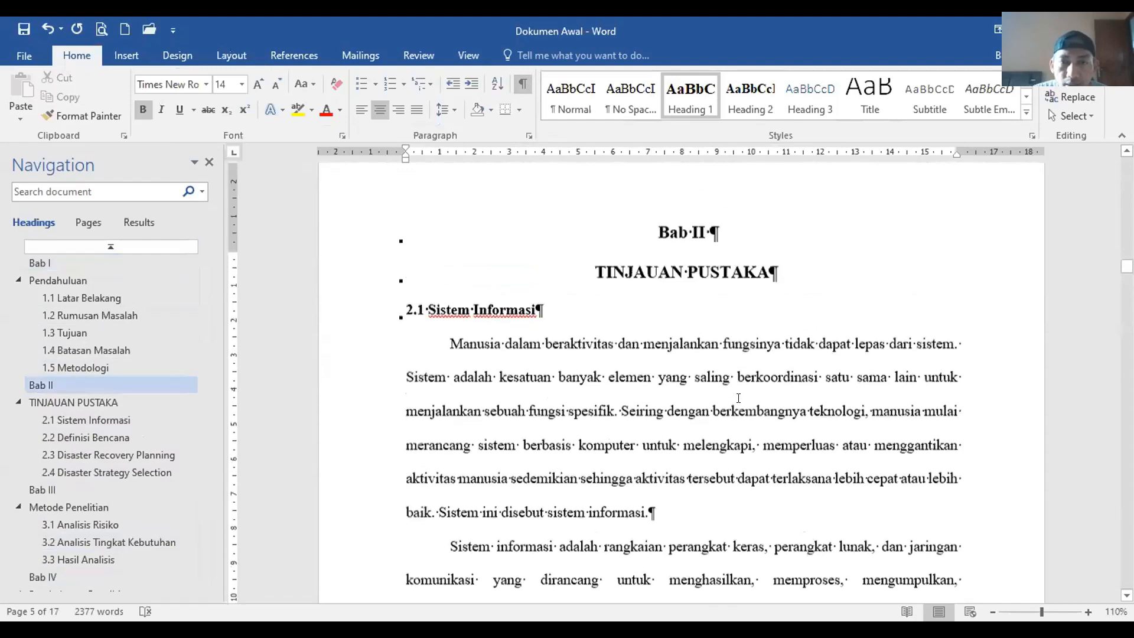
{"action": "scroll", "coordinate": [738, 398], "scroll_direction": "up", "scroll_amount": 5}
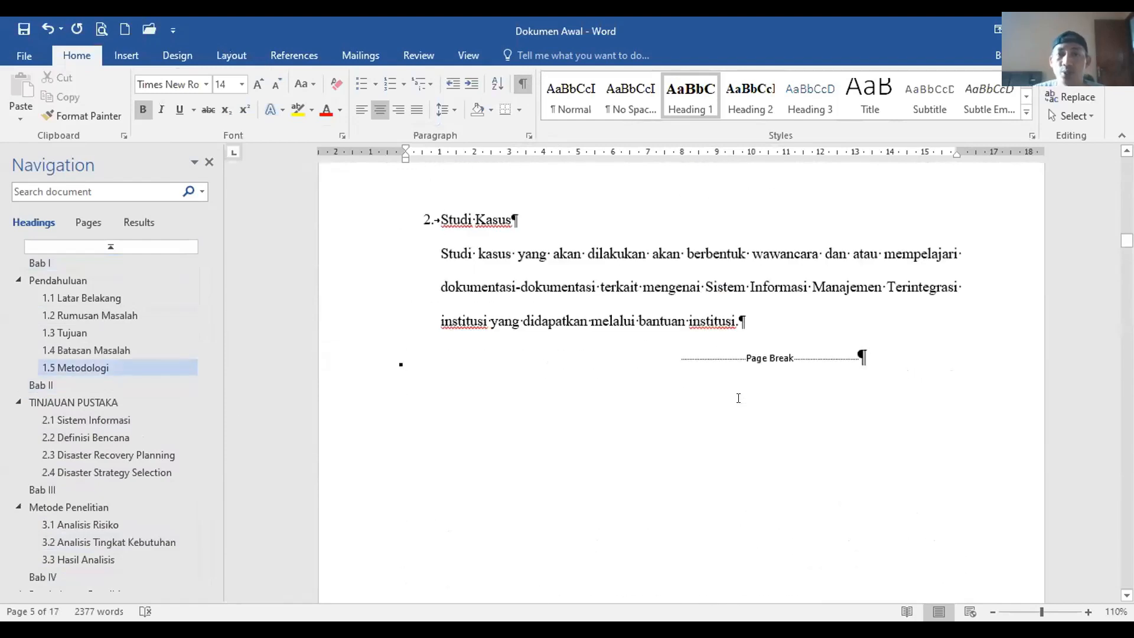
{"action": "left_click", "coordinate": [47, 489]}
{"action": "scroll", "coordinate": [729, 349], "scroll_direction": "down", "scroll_amount": 3}
{"action": "scroll", "coordinate": [729, 349], "scroll_direction": "up", "scroll_amount": 10}
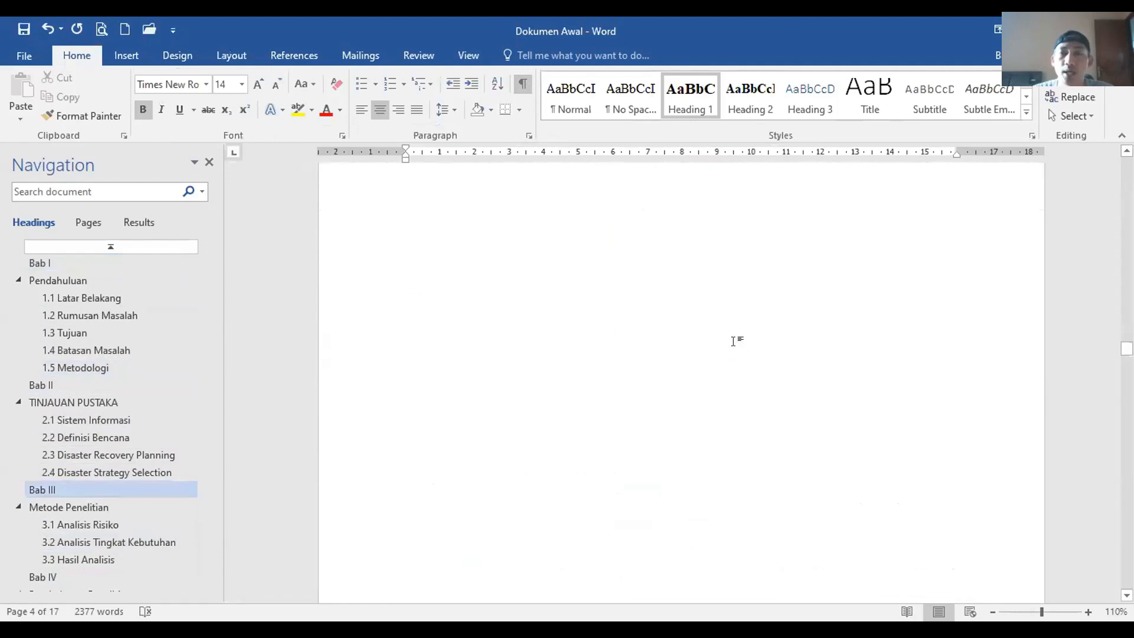
{"action": "scroll", "coordinate": [727, 227], "scroll_direction": "up", "scroll_amount": 3}
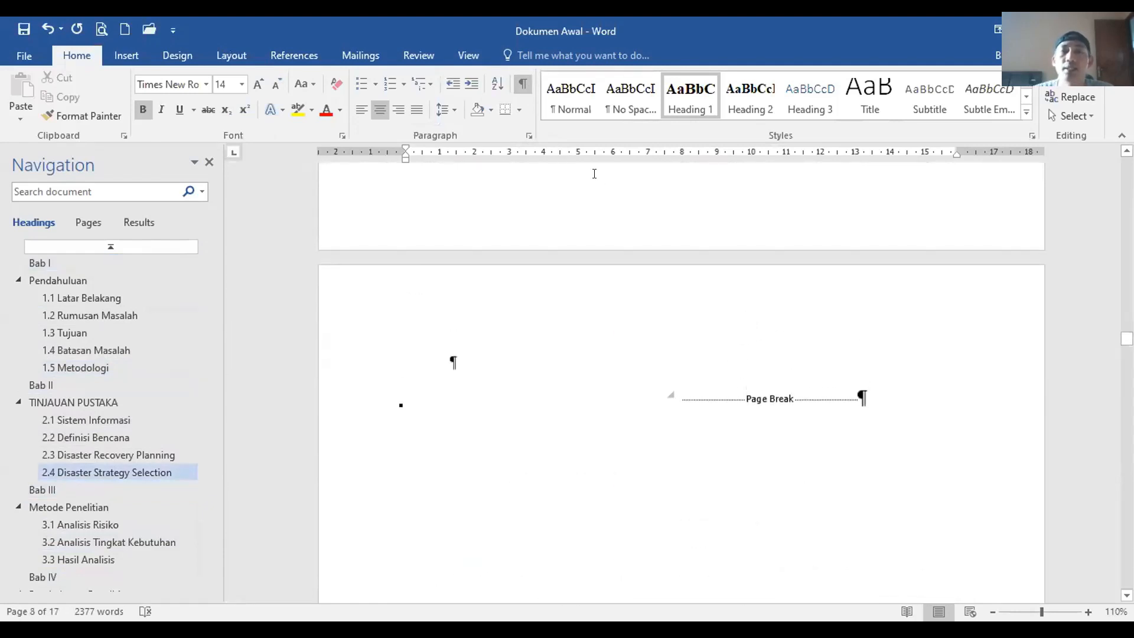
{"action": "scroll", "coordinate": [678, 260], "scroll_direction": "up", "scroll_amount": 5}
{"action": "scroll", "coordinate": [678, 260], "scroll_direction": "up", "scroll_amount": 1}
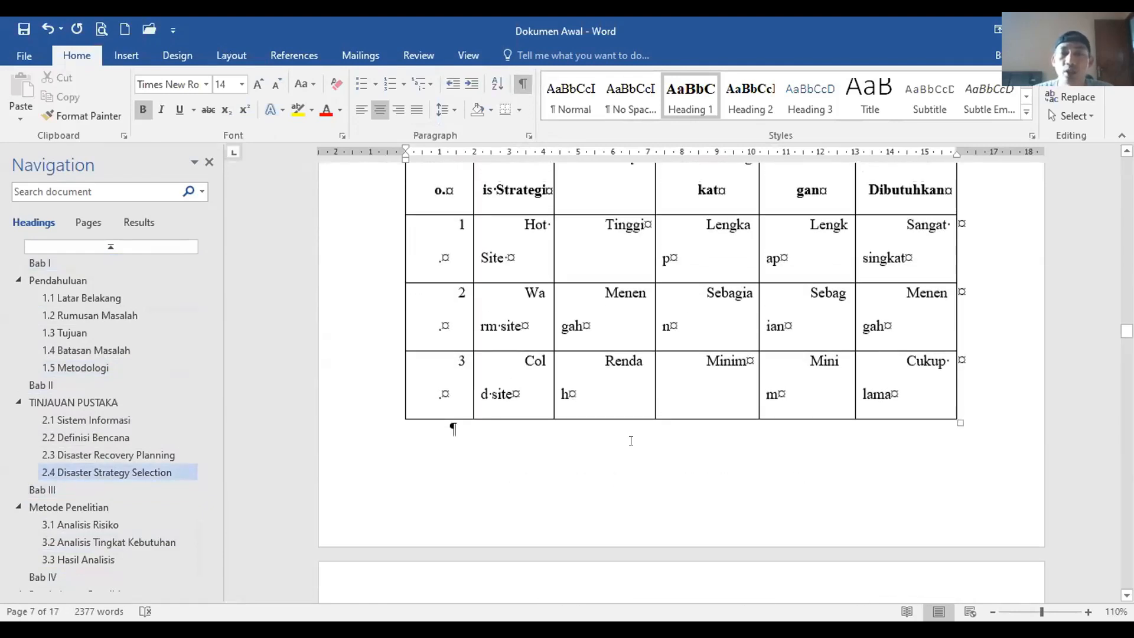
{"action": "left_click", "coordinate": [462, 426]}
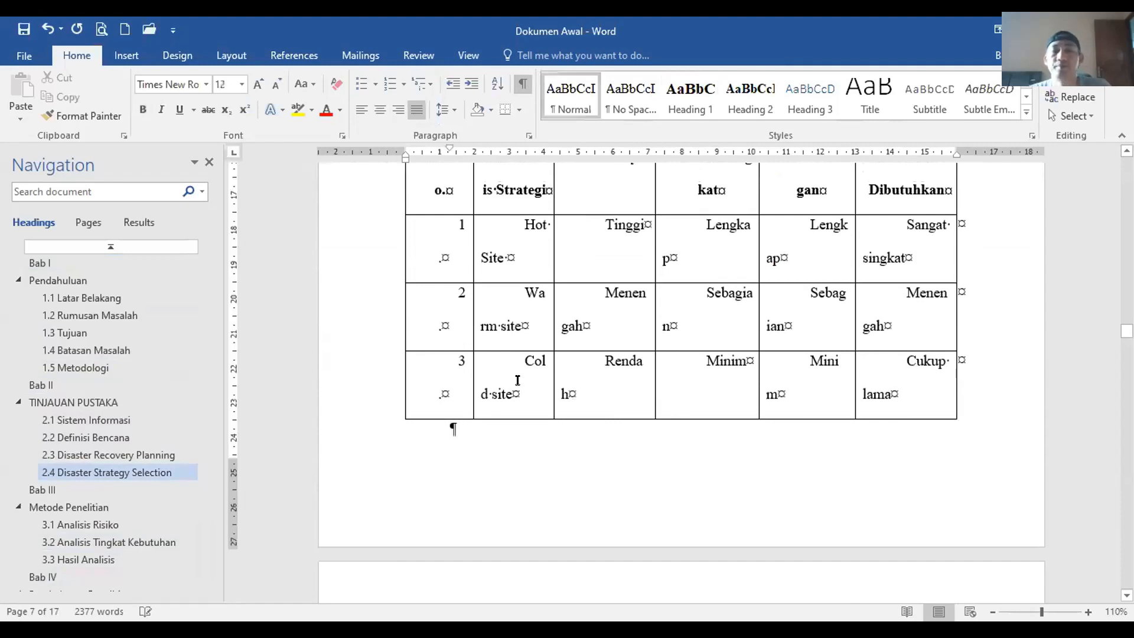
{"action": "key", "text": "Delete"}
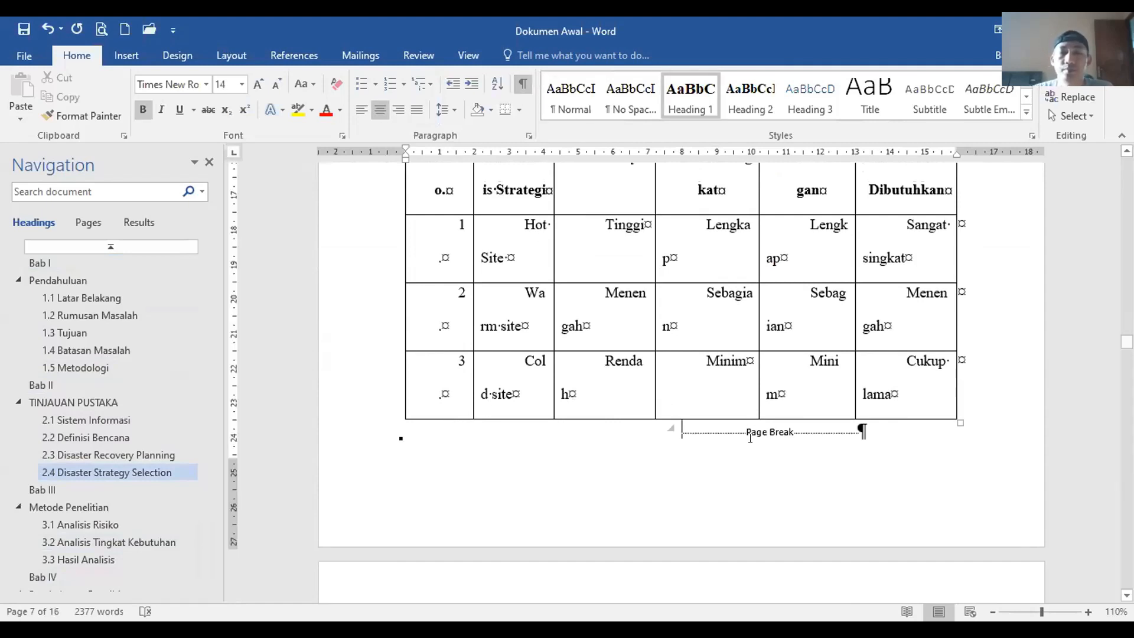
Step: Toggle the formatting marks off and on, then return to Bab I at the document start
{"action": "left_click", "coordinate": [523, 84]}
{"action": "left_click", "coordinate": [518, 86]}
{"action": "left_click", "coordinate": [51, 260]}
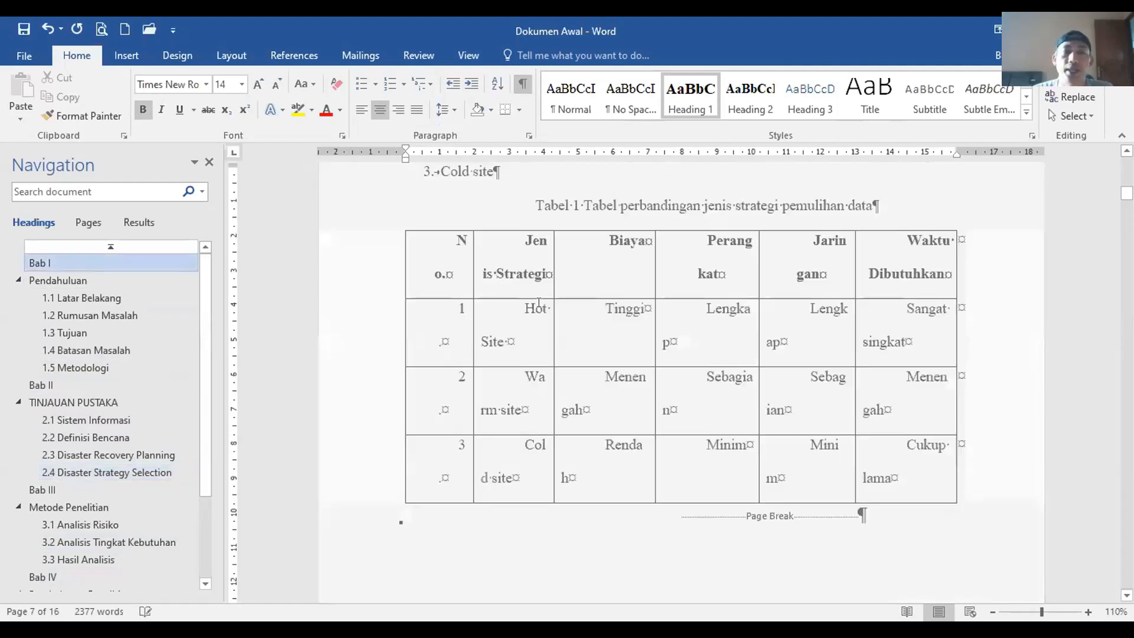
{"action": "scroll", "coordinate": [634, 261], "scroll_direction": "up", "scroll_amount": 10}
{"action": "scroll", "coordinate": [678, 275], "scroll_direction": "up", "scroll_amount": 3}
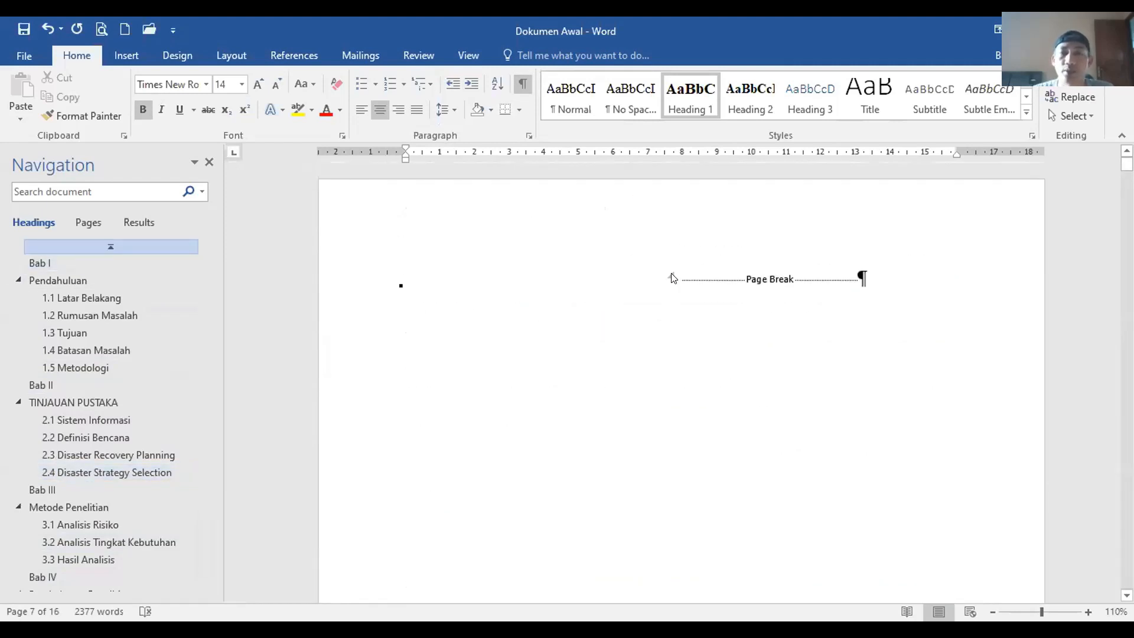
Step: Type the heading DAFTAR ISI in a new paragraph above the first-page page break
{"action": "left_click", "coordinate": [557, 264]}
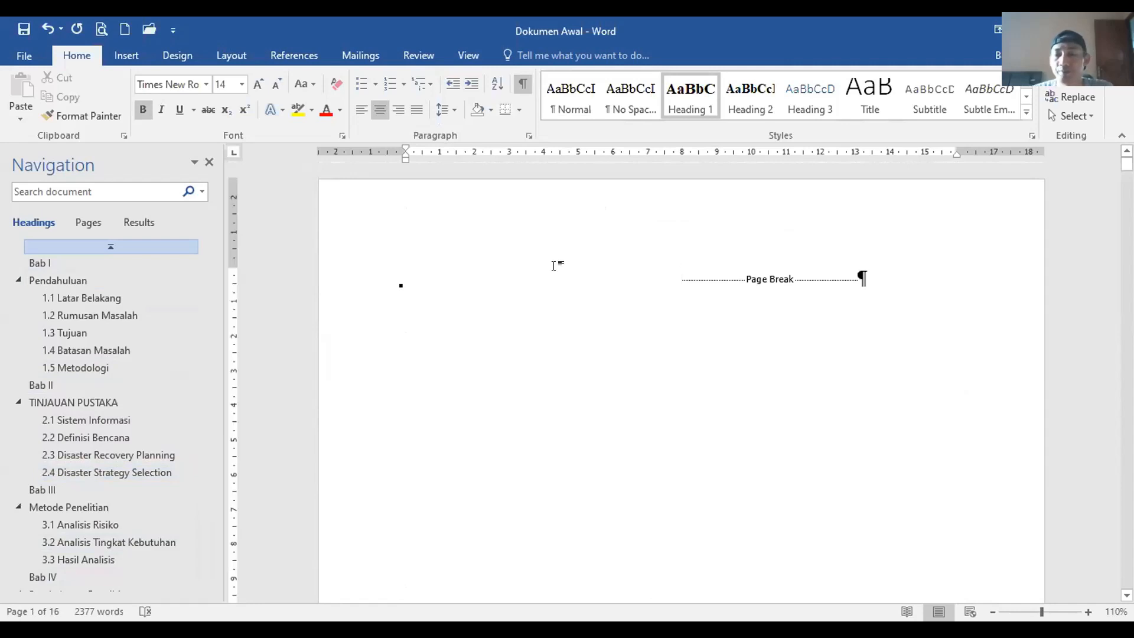
{"action": "key", "text": "Return"}
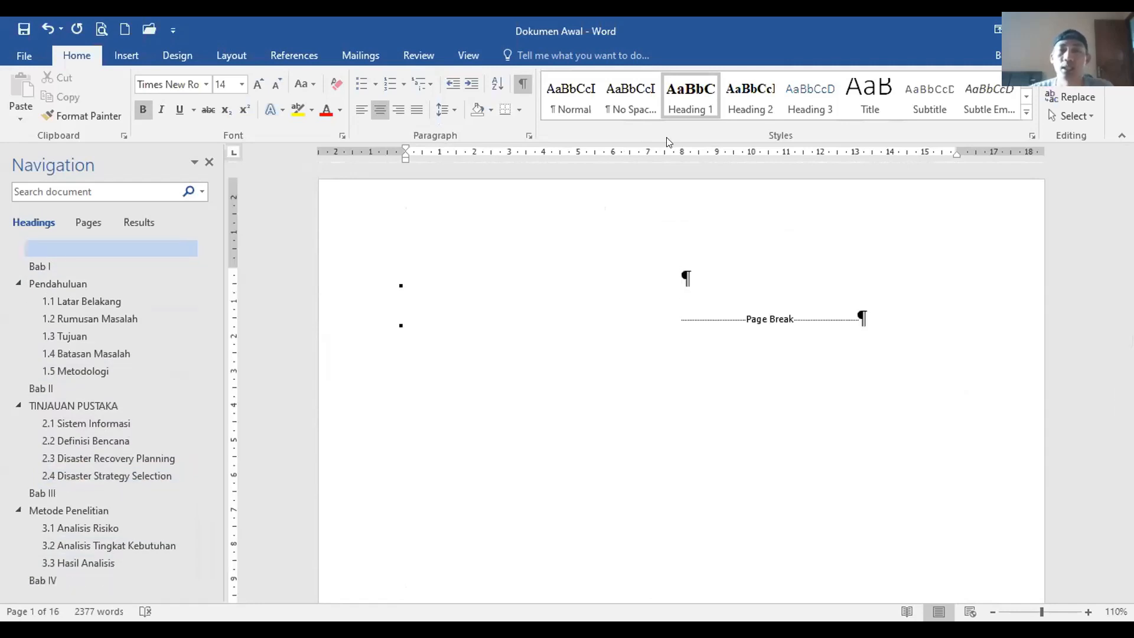
{"action": "type", "text": "Daftar"}
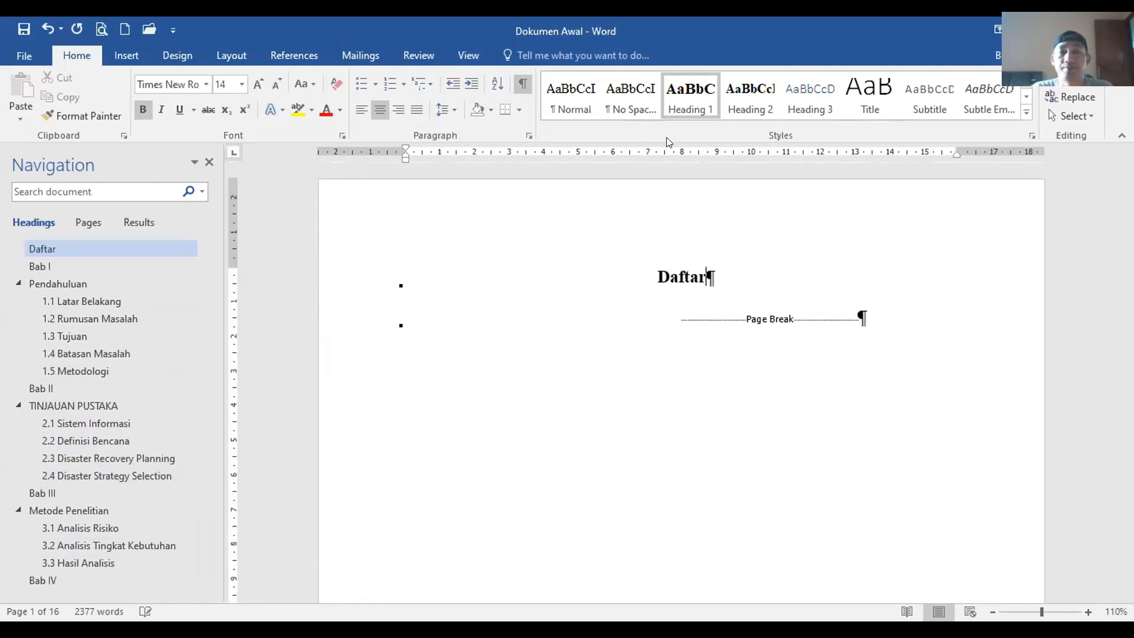
{"action": "key", "text": "BackSpace"}
{"action": "key", "text": "BackSpace"}
{"action": "key", "text": "BackSpace"}
{"action": "key", "text": "BackSpace"}
{"action": "key", "text": "BackSpace"}
{"action": "type", "text": "aftar"}
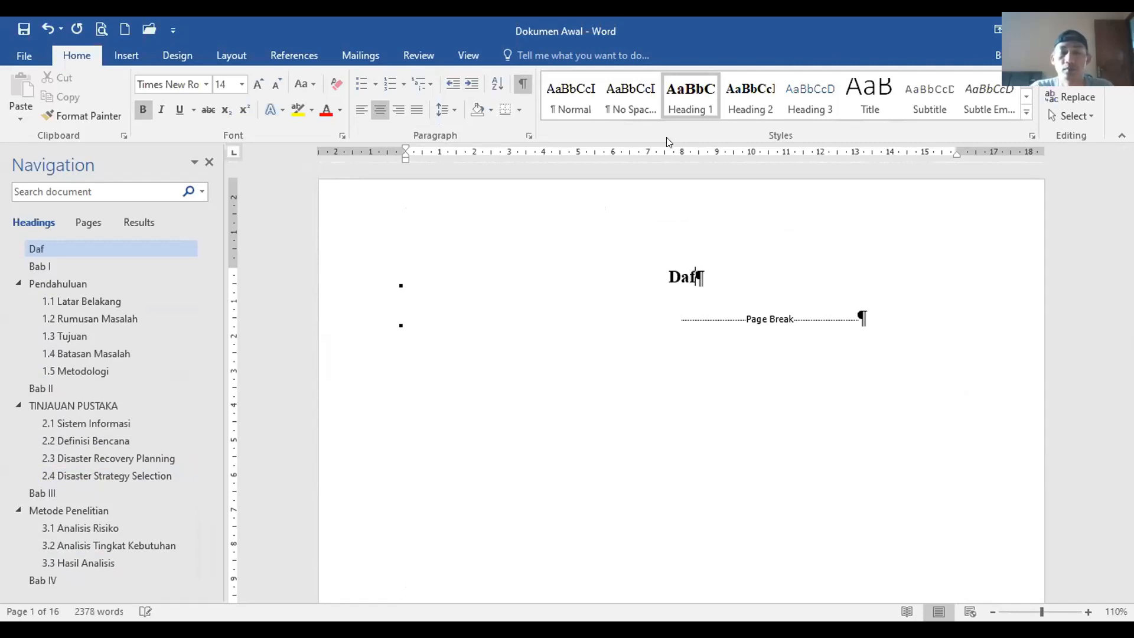
{"action": "key", "text": "BackSpace"}
{"action": "key", "text": "BackSpace"}
{"action": "key", "text": "BackSpace"}
{"action": "key", "text": "BackSpace"}
{"action": "key", "text": "BackSpace"}
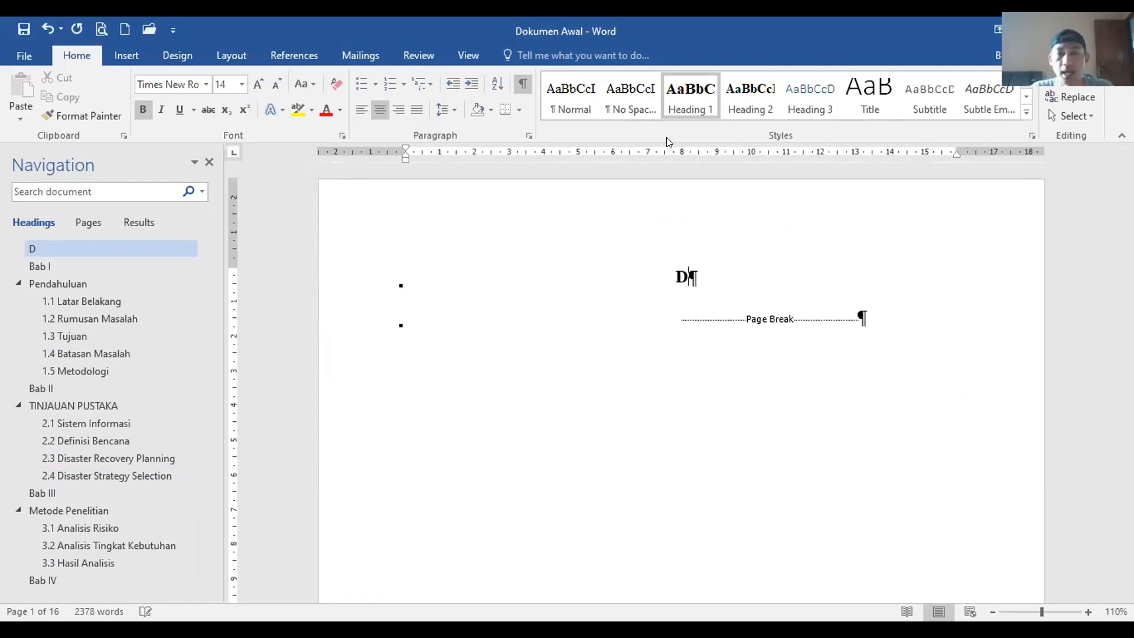
{"action": "type", "text": "AFAT"}
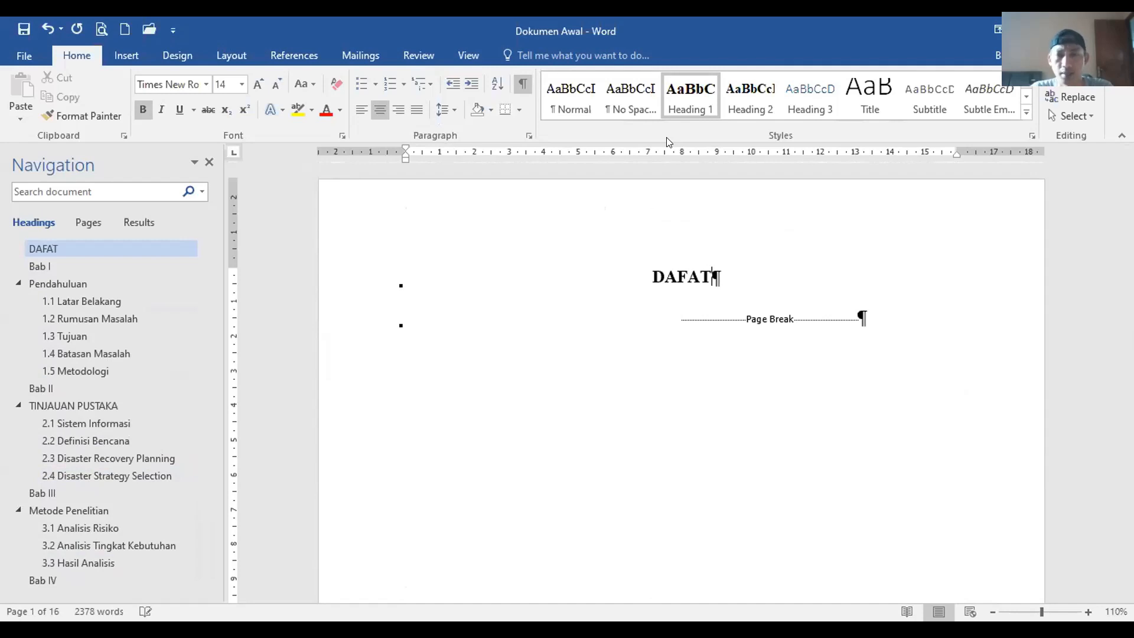
{"action": "key", "text": "BackSpace"}
{"action": "key", "text": "BackSpace"}
{"action": "type", "text": "TAR ISI"}
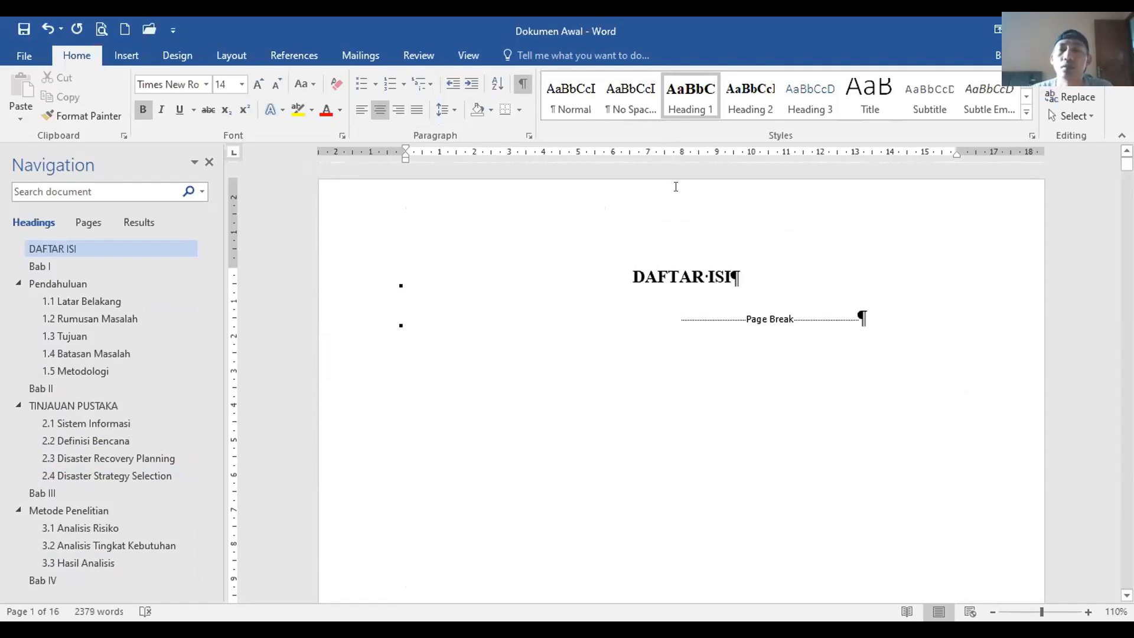
Step: Add an empty Normal paragraph under DAFTAR ISI and hide the formatting marks
{"action": "key", "text": "Return"}
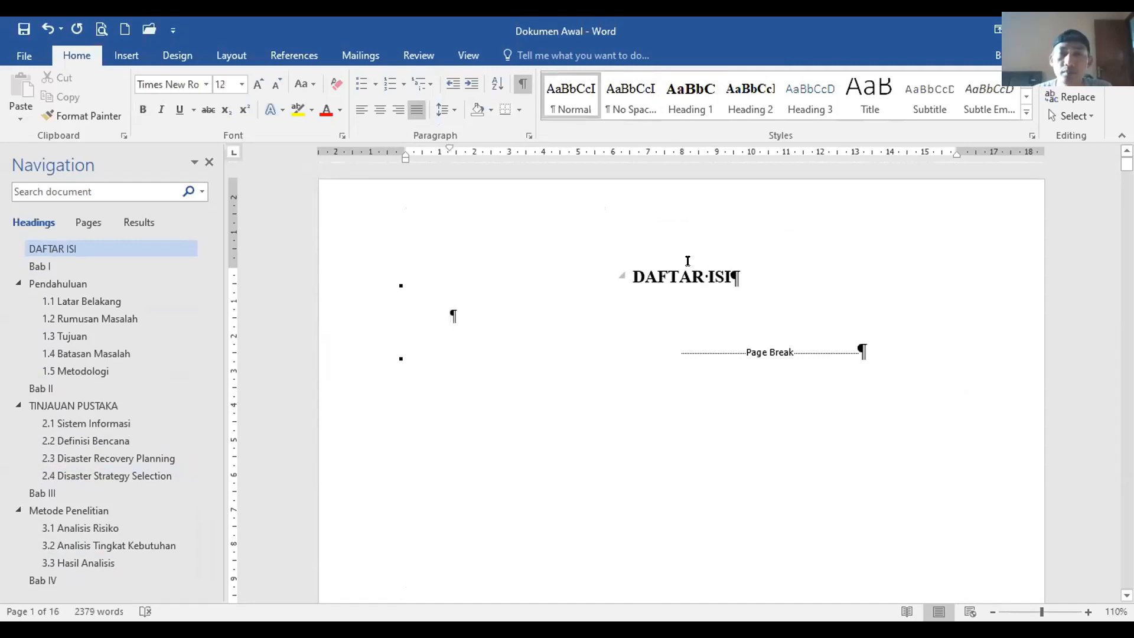
{"action": "left_click", "coordinate": [522, 84]}
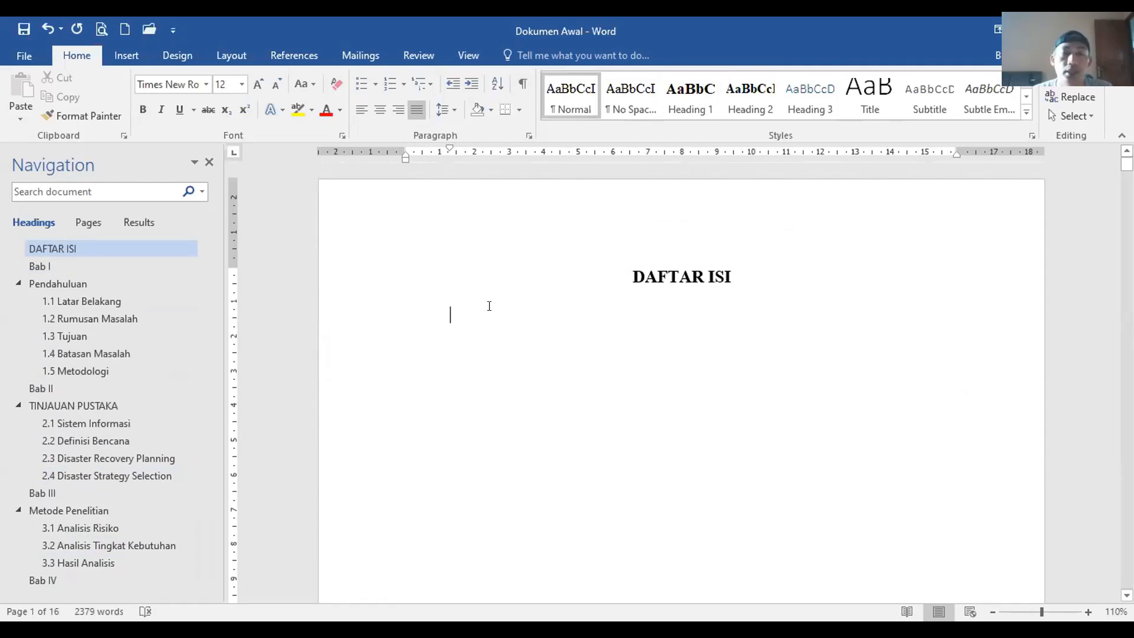
{"action": "left_click", "coordinate": [688, 628]}
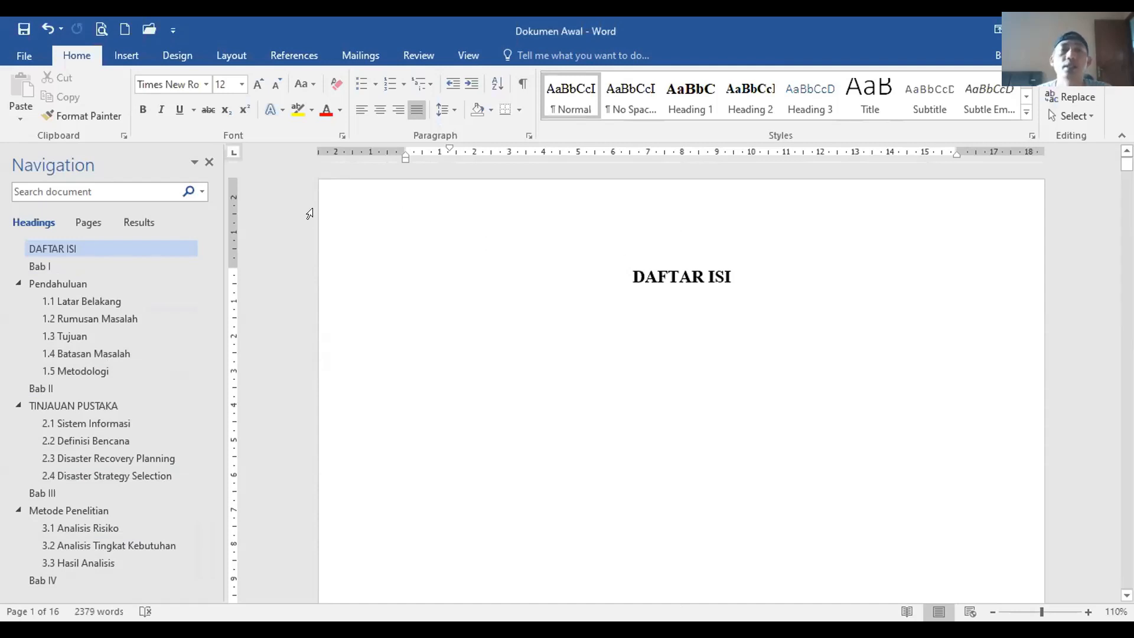
Step: Check the Bab I and Pendahuluan headings, then place the caret on the empty line below DAFTAR ISI
{"action": "left_click", "coordinate": [72, 266]}
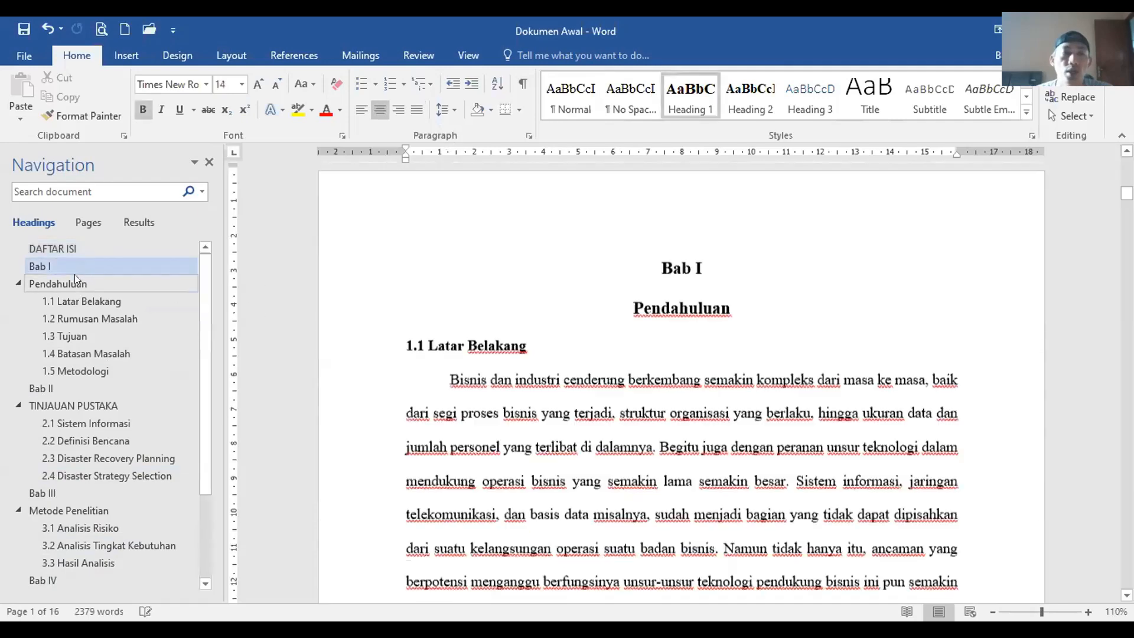
{"action": "left_click", "coordinate": [74, 275]}
{"action": "left_click", "coordinate": [93, 370]}
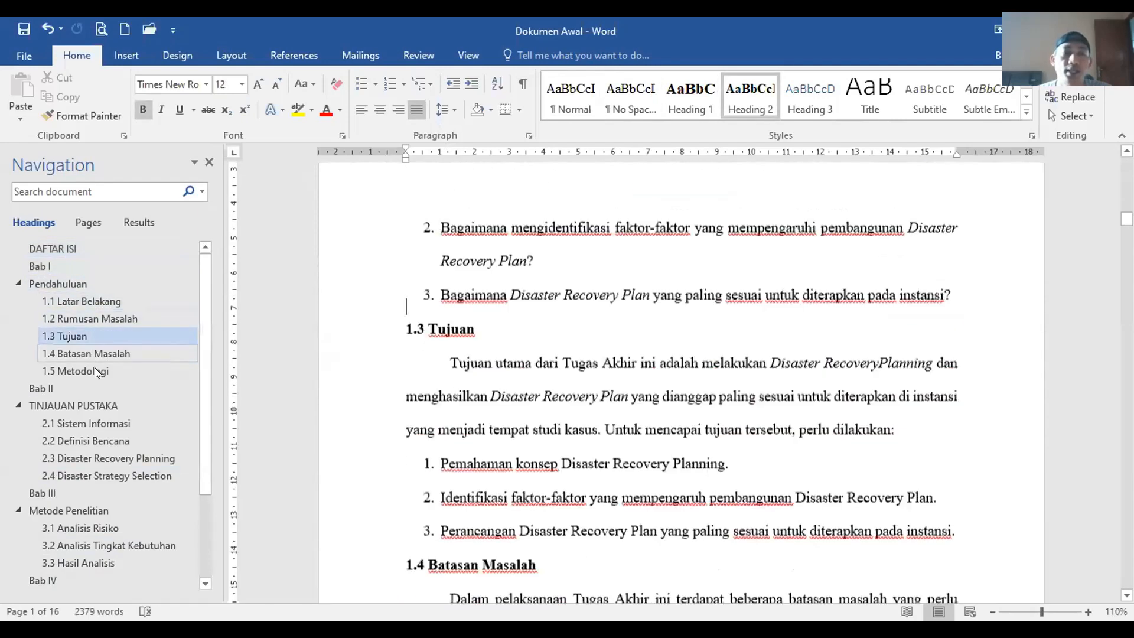
{"action": "left_click", "coordinate": [52, 248]}
{"action": "scroll", "coordinate": [511, 241], "scroll_direction": "up", "scroll_amount": 2}
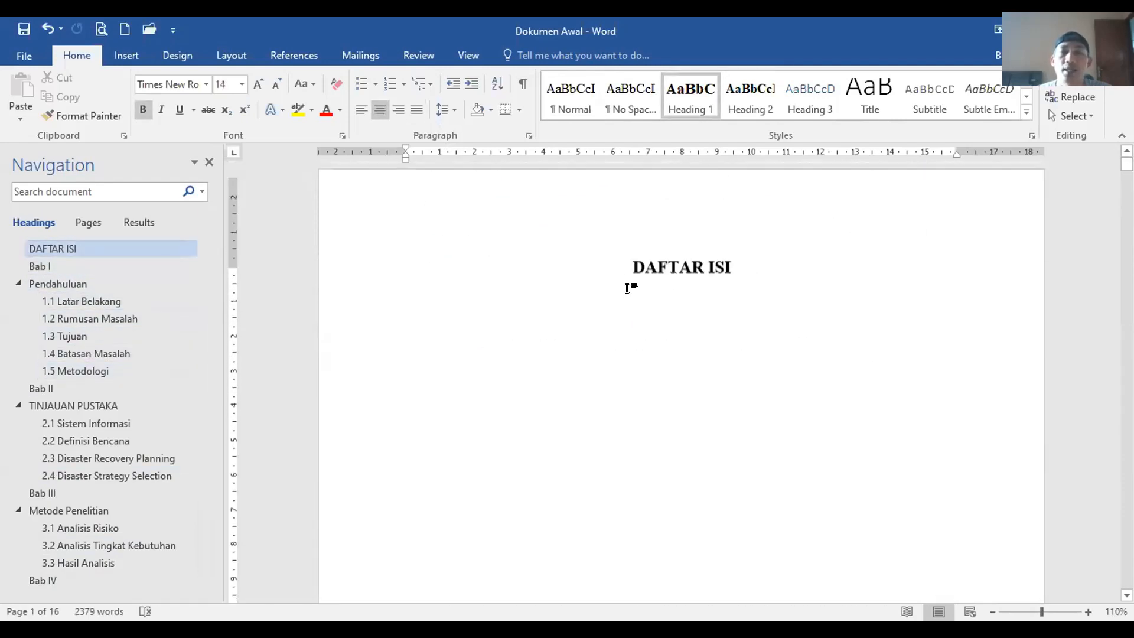
{"action": "left_click", "coordinate": [704, 285]}
{"action": "left_click", "coordinate": [664, 306]}
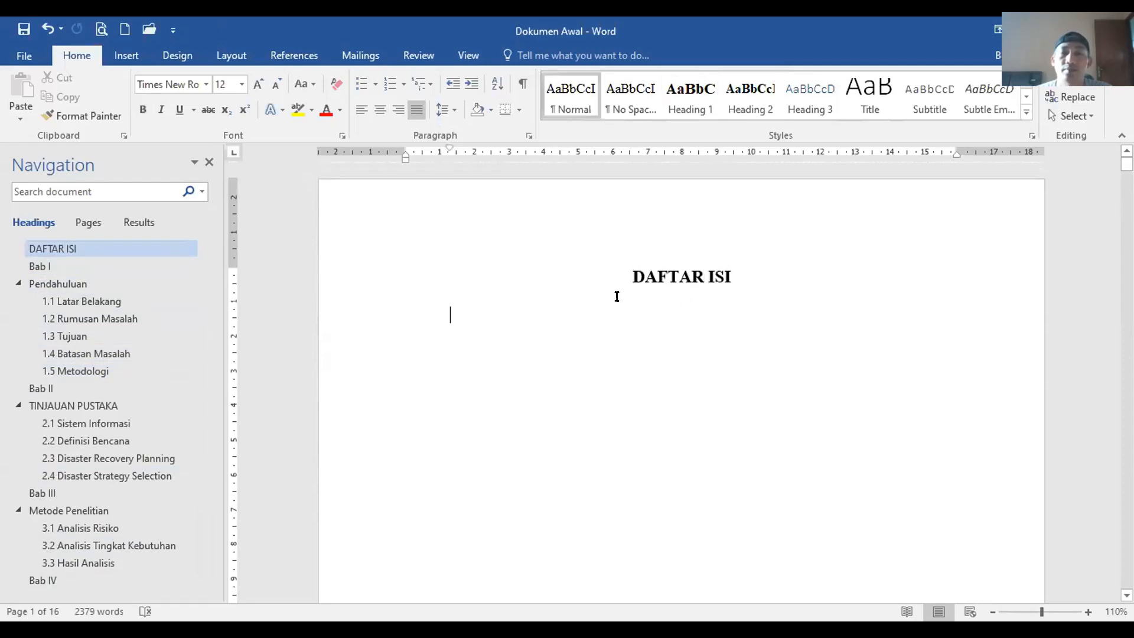
{"action": "left_click", "coordinate": [296, 54]}
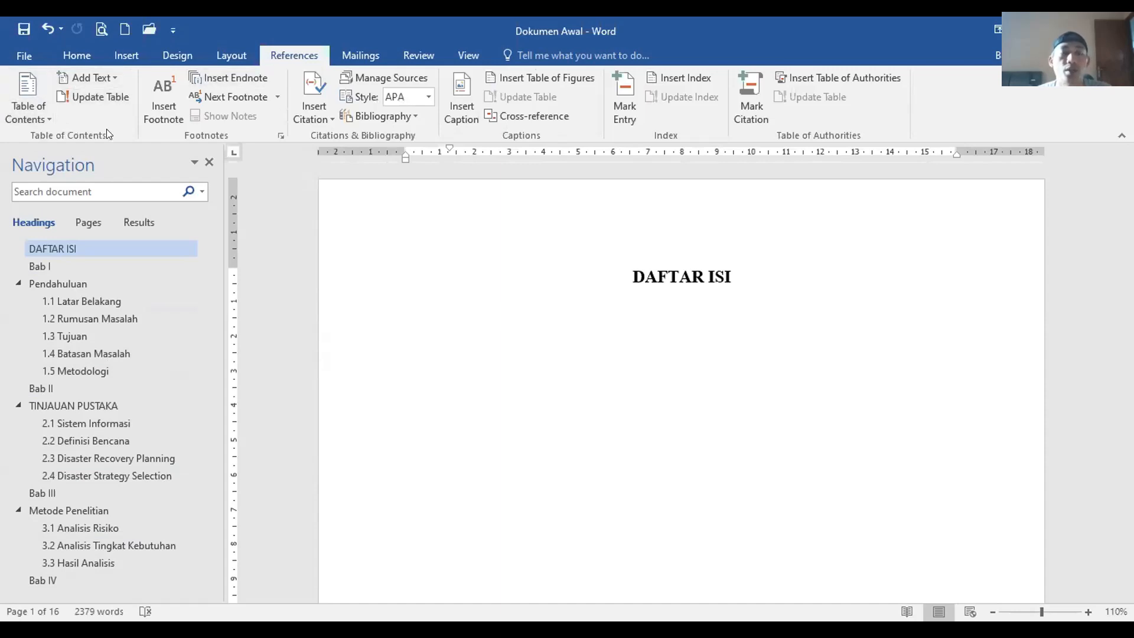
Step: Insert Automatic Table 1 under DAFTAR ISI and check the resulting contents list
{"action": "left_click", "coordinate": [37, 112]}
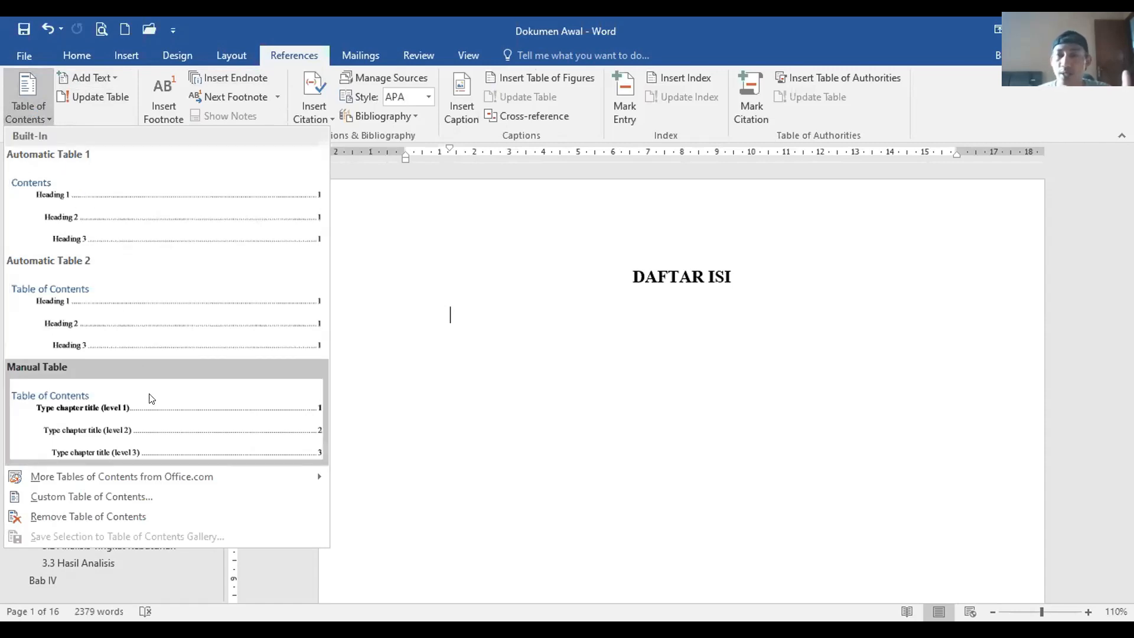
{"action": "left_click", "coordinate": [122, 236]}
{"action": "scroll", "coordinate": [333, 291], "scroll_direction": "up", "scroll_amount": 10}
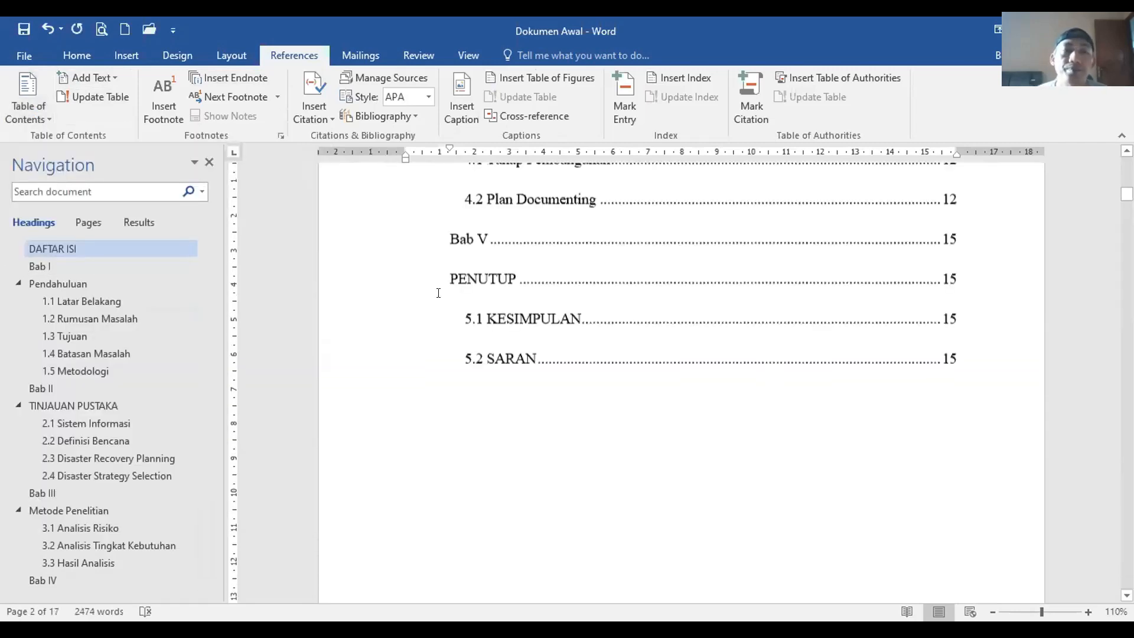
{"action": "left_click", "coordinate": [149, 248]}
{"action": "scroll", "coordinate": [833, 266], "scroll_direction": "up", "scroll_amount": 3}
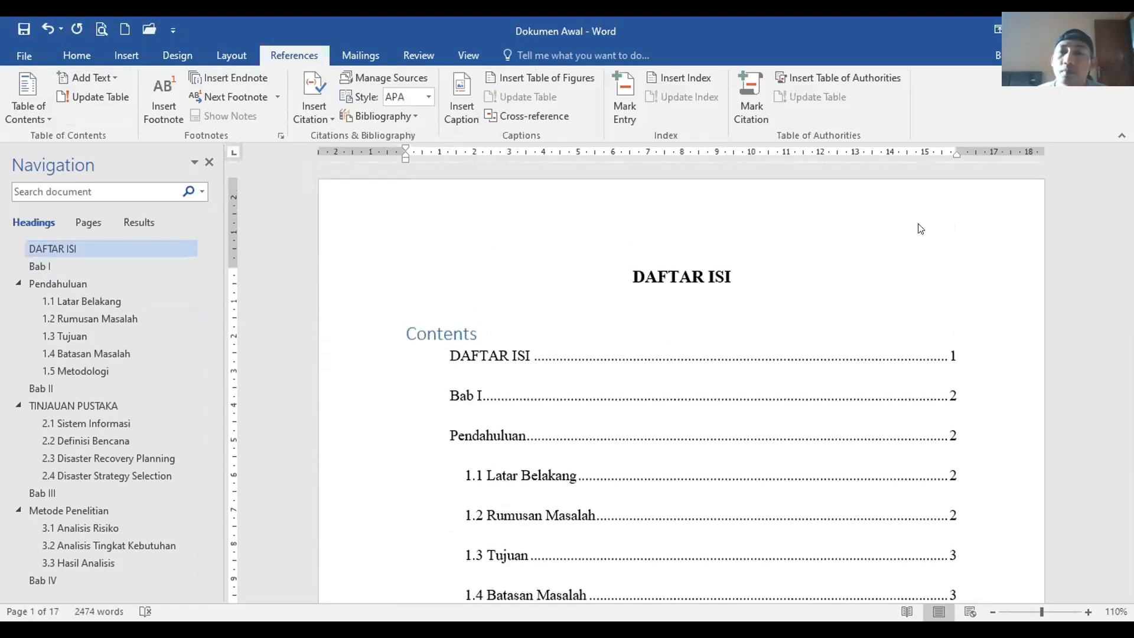
{"action": "left_click", "coordinate": [651, 328]}
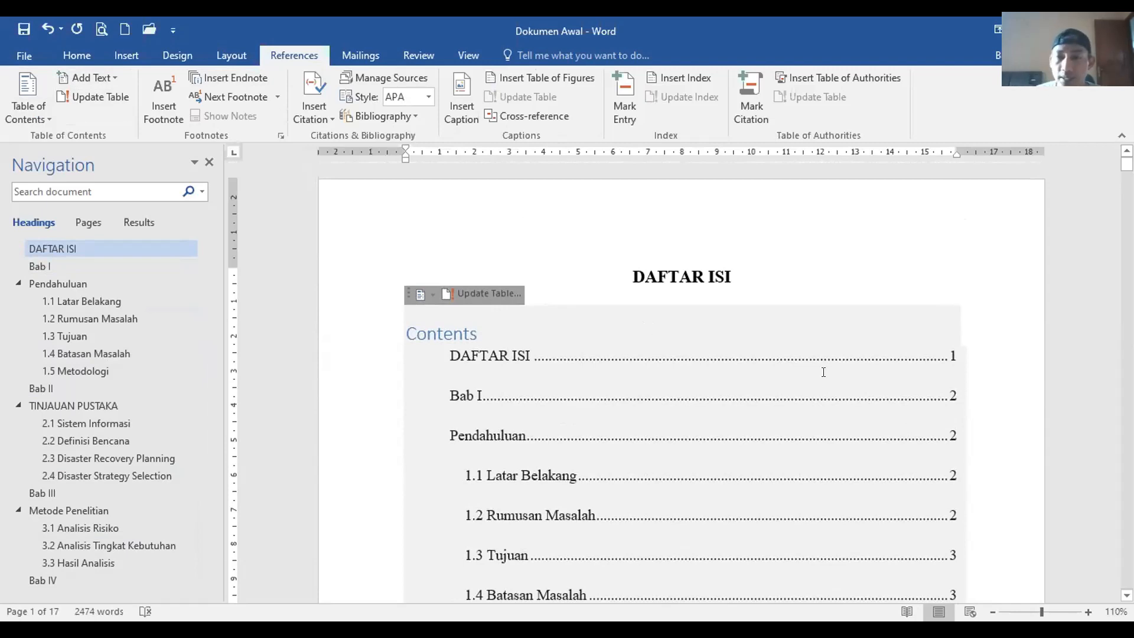
{"action": "scroll", "coordinate": [872, 384], "scroll_direction": "down", "scroll_amount": 5}
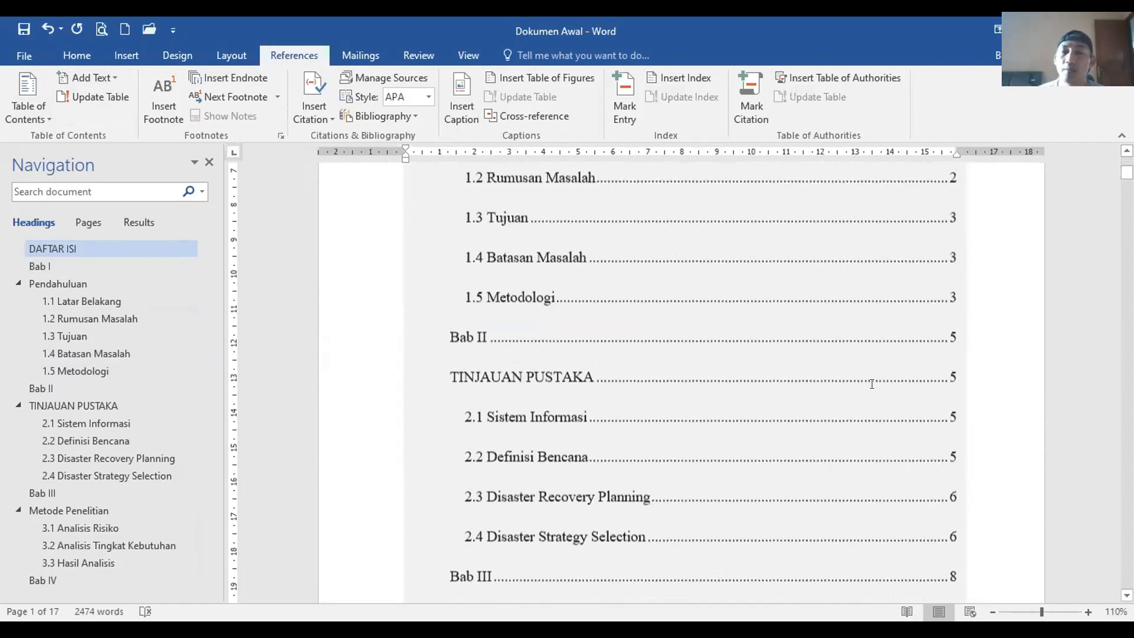
{"action": "scroll", "coordinate": [872, 384], "scroll_direction": "down", "scroll_amount": 10}
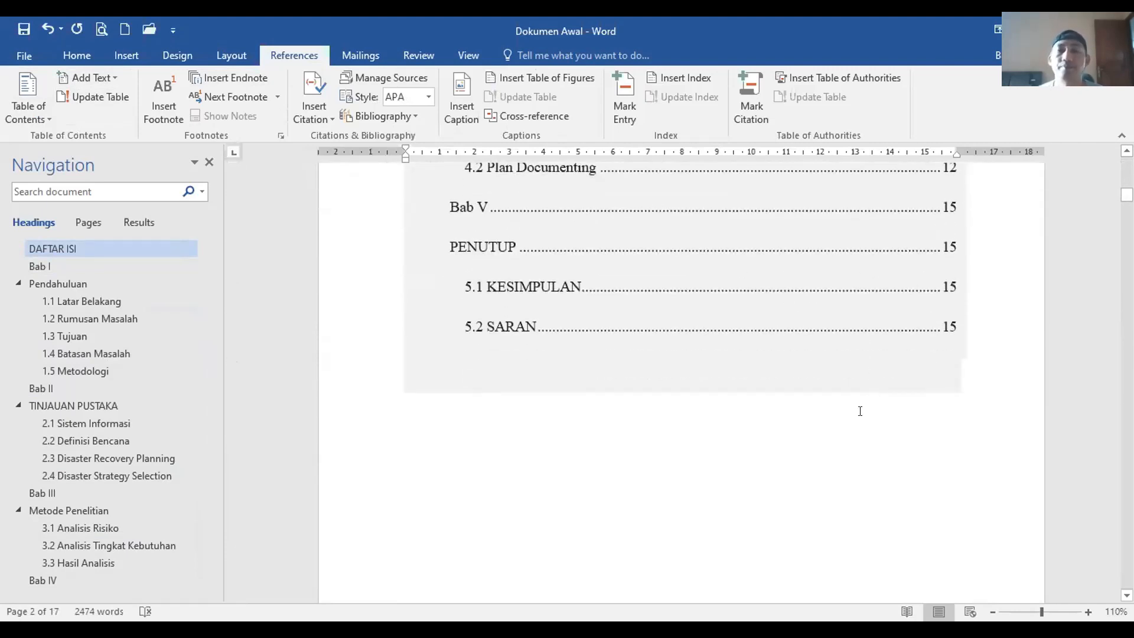
{"action": "scroll", "coordinate": [860, 411], "scroll_direction": "up", "scroll_amount": 8}
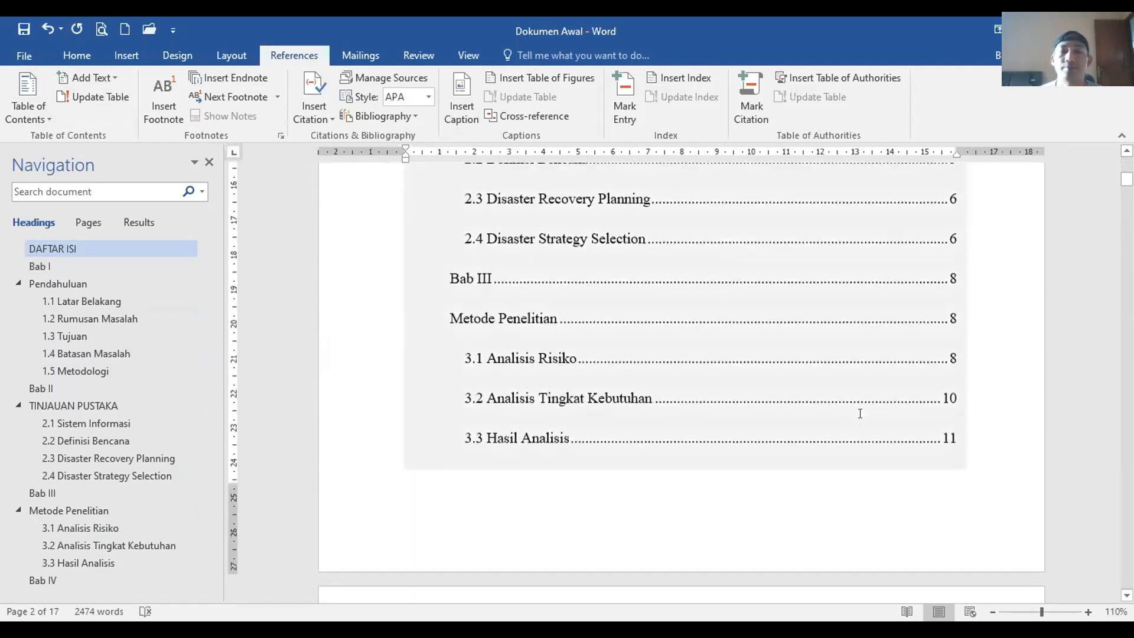
{"action": "scroll", "coordinate": [860, 412], "scroll_direction": "up", "scroll_amount": 8}
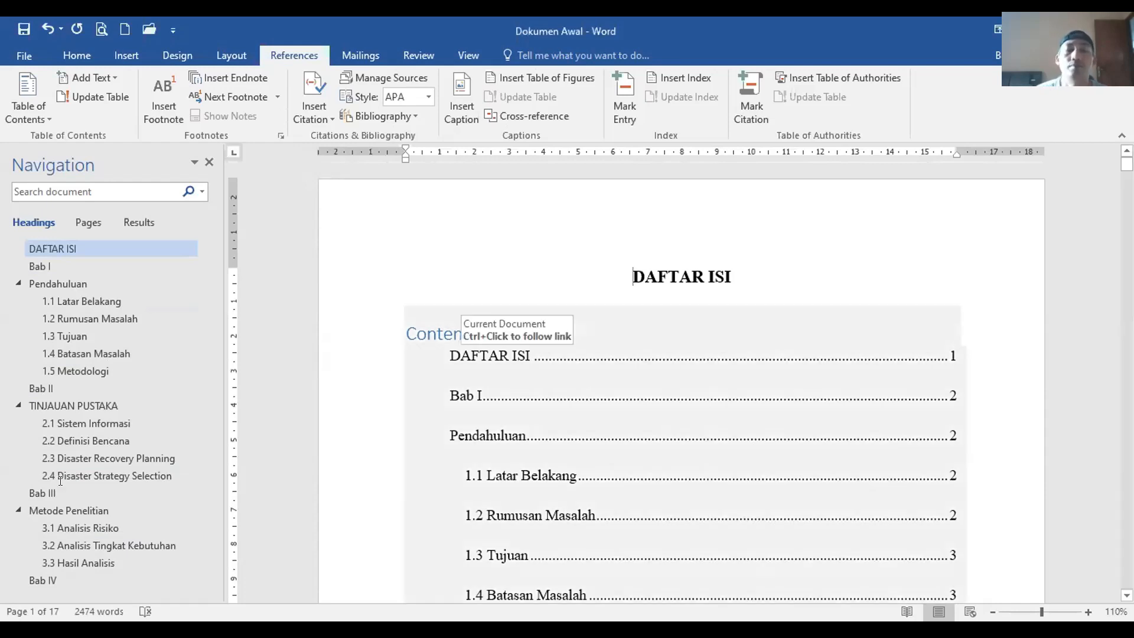
Step: Jump to Bab I and scroll down to section 2.3, selecting the Gambar 1 DRP cycle figure
{"action": "scroll", "coordinate": [480, 348], "scroll_direction": "down", "scroll_amount": 10}
{"action": "scroll", "coordinate": [476, 372], "scroll_direction": "up", "scroll_amount": 10}
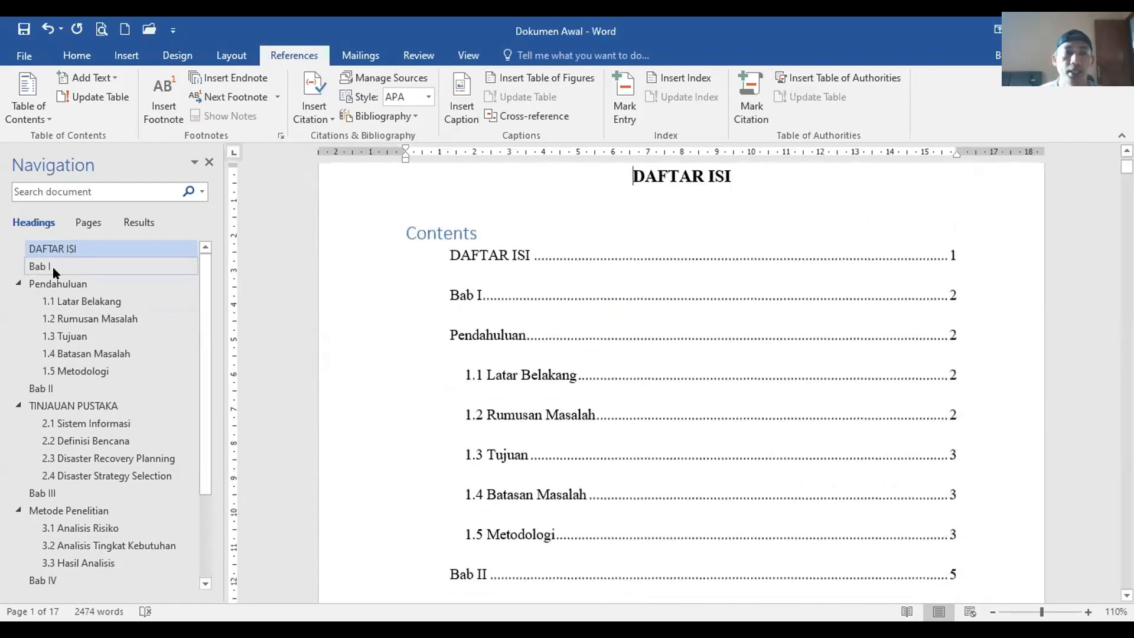
{"action": "left_click", "coordinate": [52, 267]}
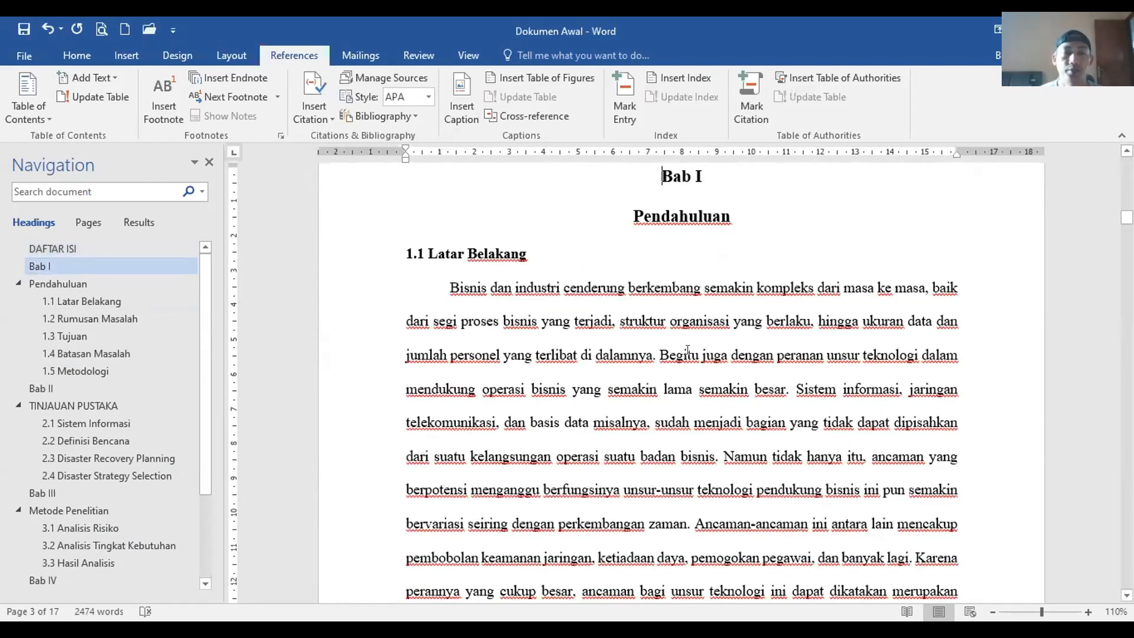
{"action": "scroll", "coordinate": [687, 355], "scroll_direction": "down", "scroll_amount": 3}
{"action": "scroll", "coordinate": [687, 354], "scroll_direction": "down", "scroll_amount": 10}
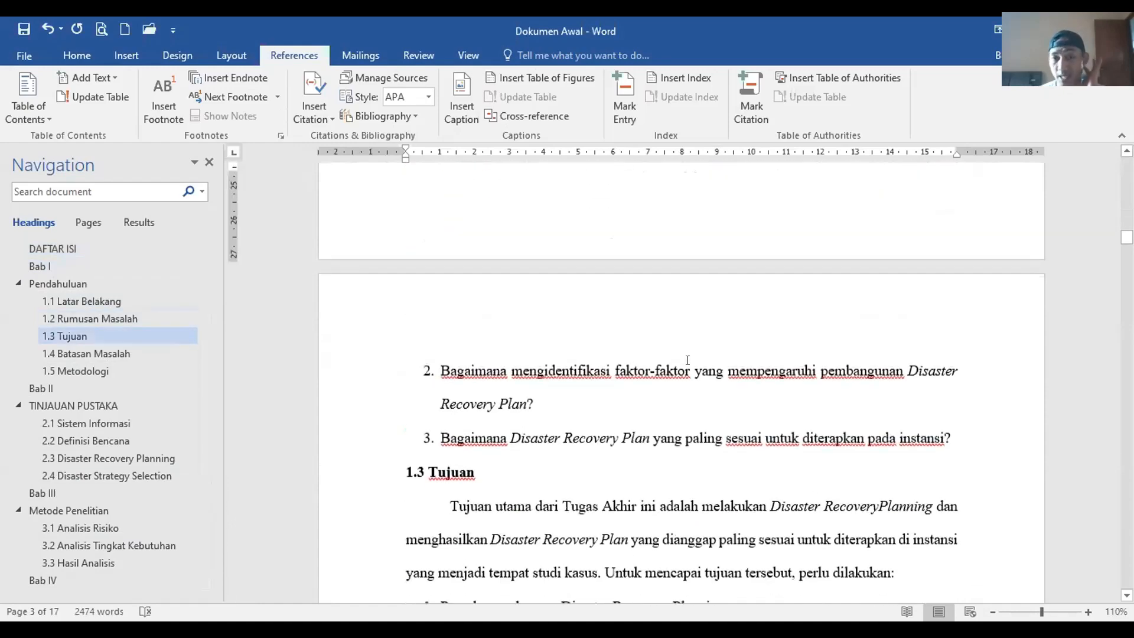
{"action": "scroll", "coordinate": [689, 371], "scroll_direction": "down", "scroll_amount": 12}
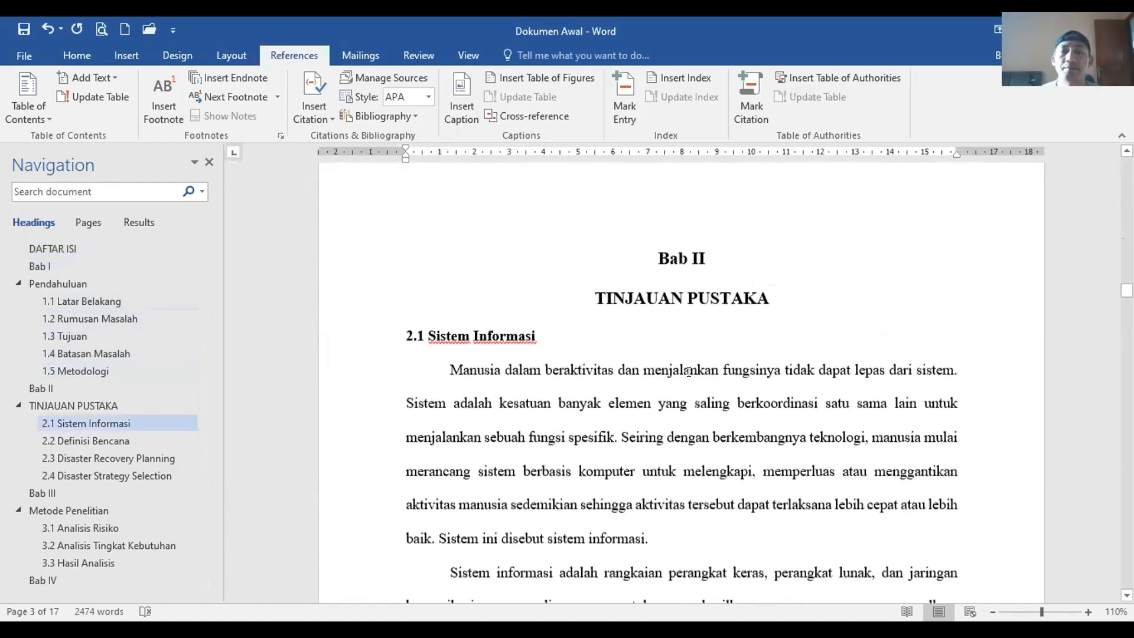
{"action": "scroll", "coordinate": [688, 371], "scroll_direction": "down", "scroll_amount": 12}
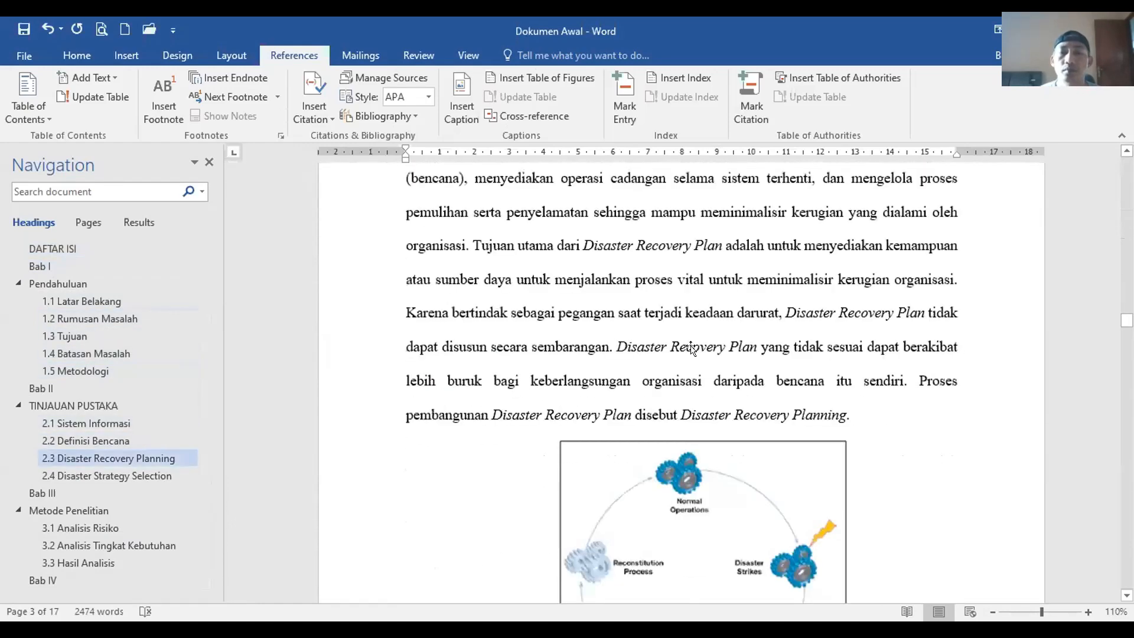
{"action": "left_click", "coordinate": [688, 361]}
{"action": "scroll", "coordinate": [687, 362], "scroll_direction": "up", "scroll_amount": 3}
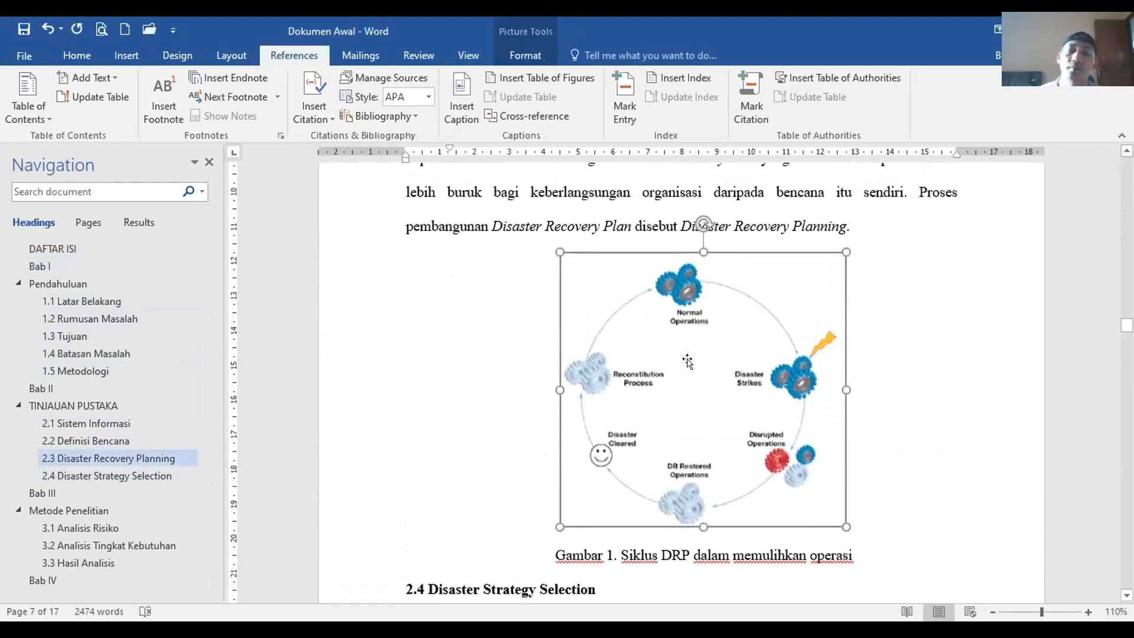
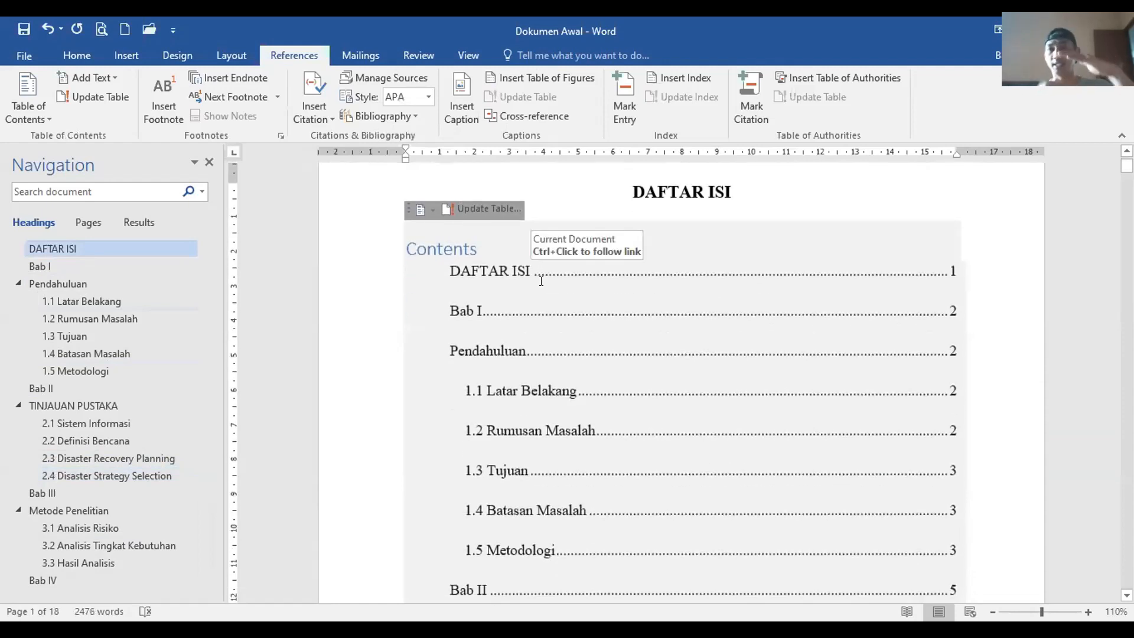
Step: Scroll through the new table of contents, Bab I through 5.2 SARAN, to check its page numbers
{"action": "scroll", "coordinate": [541, 280], "scroll_direction": "down", "scroll_amount": 20}
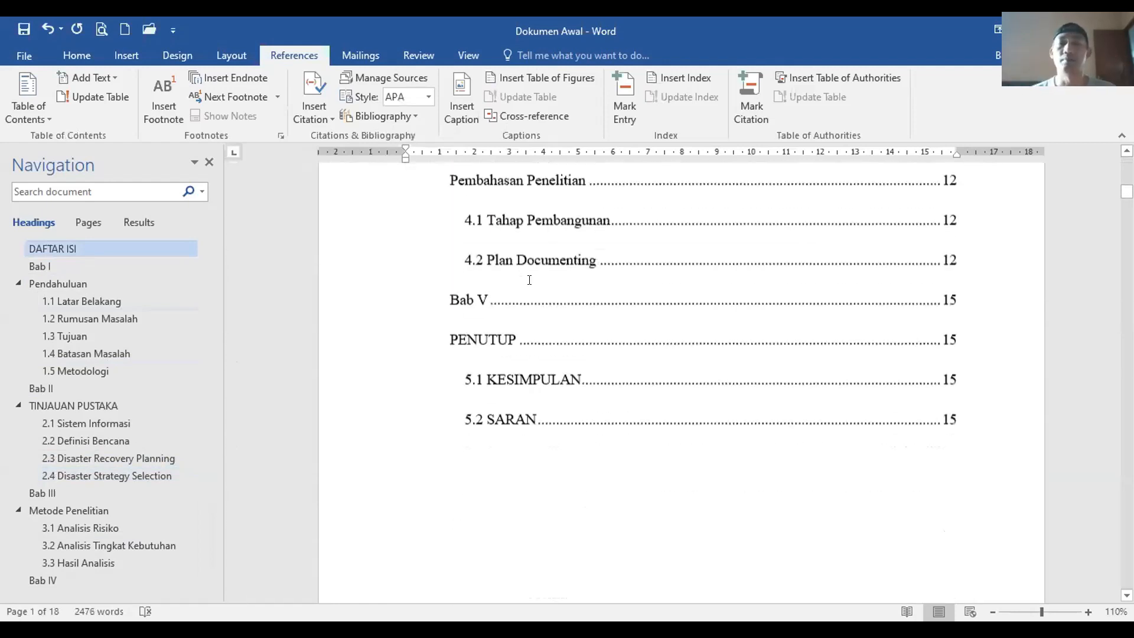
{"action": "scroll", "coordinate": [529, 280], "scroll_direction": "down", "scroll_amount": 11}
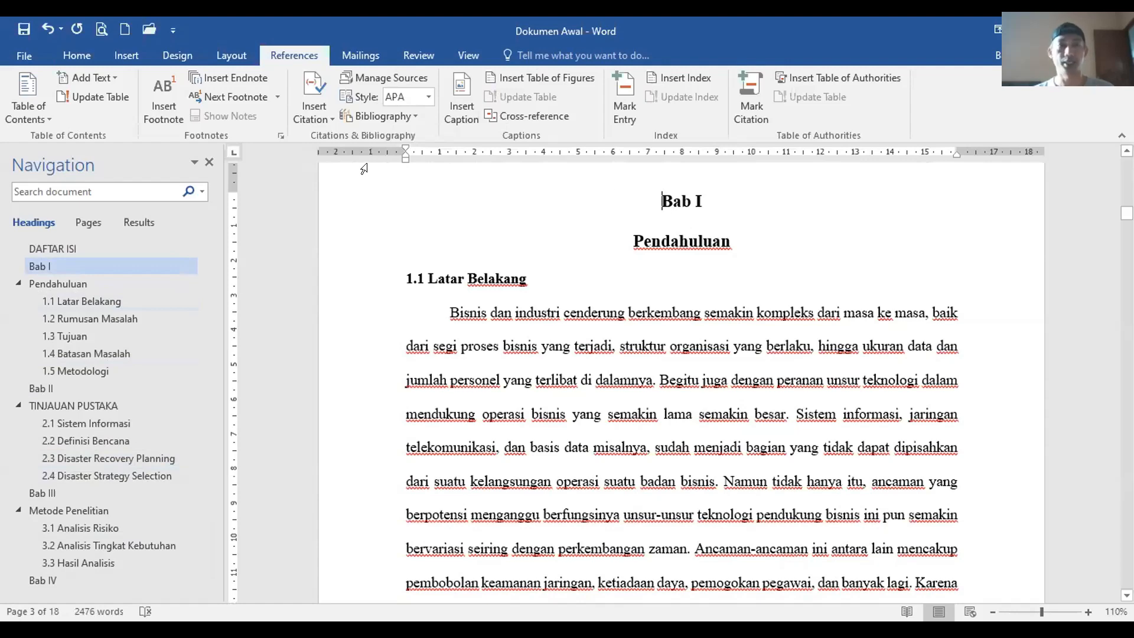
Step: Insert a page break before Bab I and turn on the formatting marks
{"action": "left_click", "coordinate": [230, 52]}
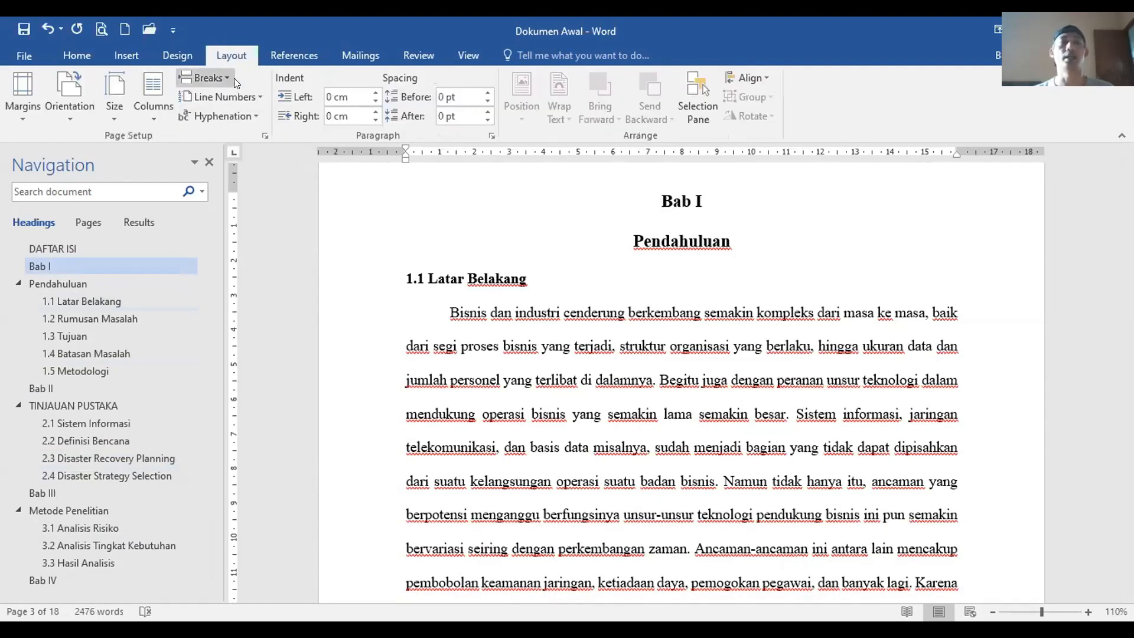
{"action": "left_click", "coordinate": [219, 79]}
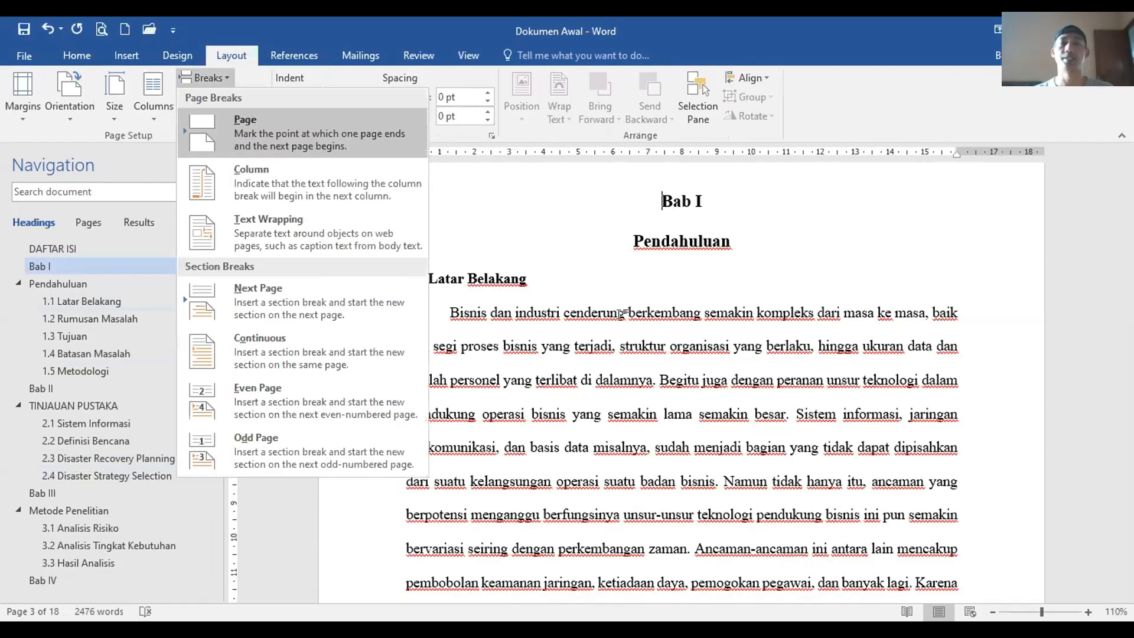
{"action": "left_click", "coordinate": [232, 137]}
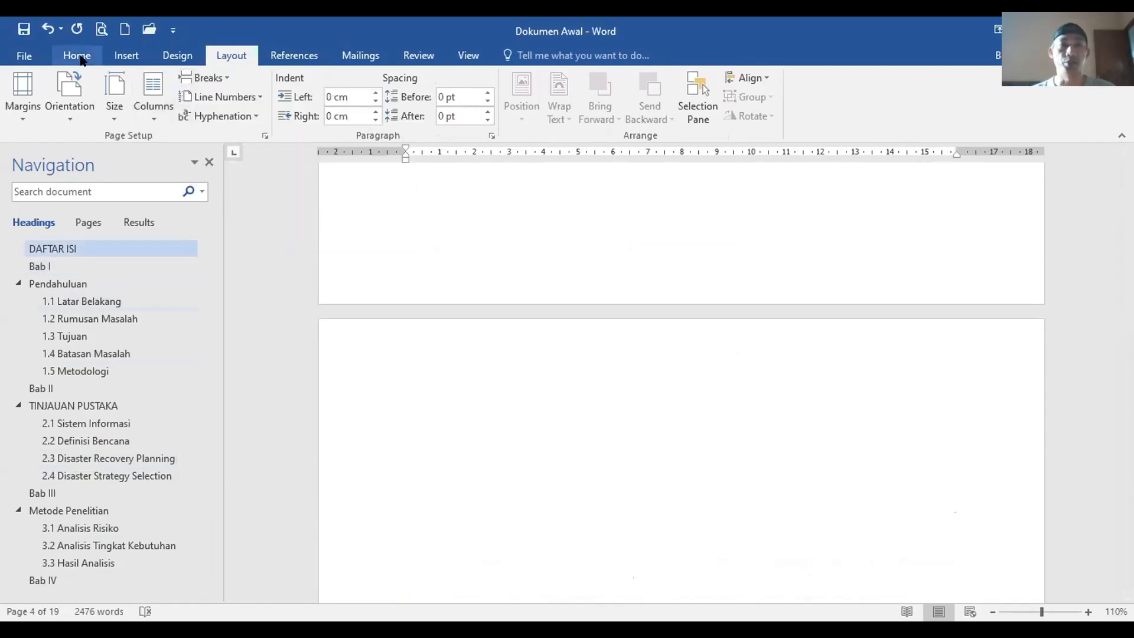
{"action": "left_click", "coordinate": [76, 54]}
{"action": "left_click", "coordinate": [523, 86]}
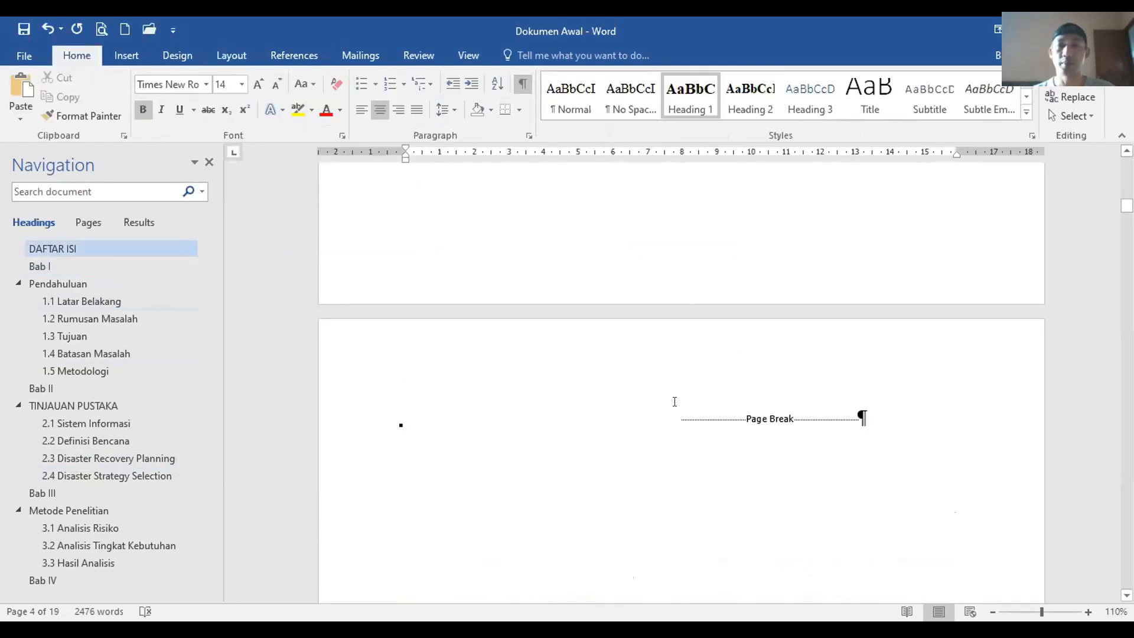
Step: Add the heading DAFTAR GAMBAR above the break, with an empty paragraph below it
{"action": "key", "text": "Return"}
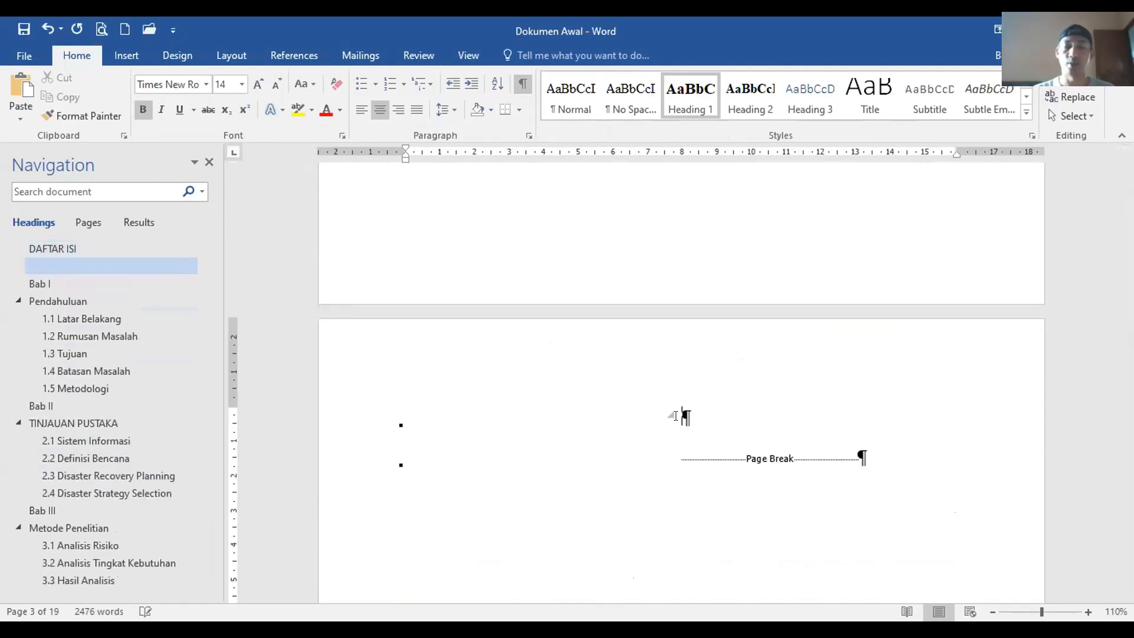
{"action": "type", "text": "da"}
{"action": "key", "text": "BackSpace"}
{"action": "key", "text": "BackSpace"}
{"action": "type", "text": "daftar"}
{"action": "key", "text": "BackSpace"}
{"action": "key", "text": "BackSpace"}
{"action": "key", "text": "BackSpace"}
{"action": "key", "text": "BackSpace"}
{"action": "key", "text": "BackSpace"}
{"action": "key", "text": "BackSpace"}
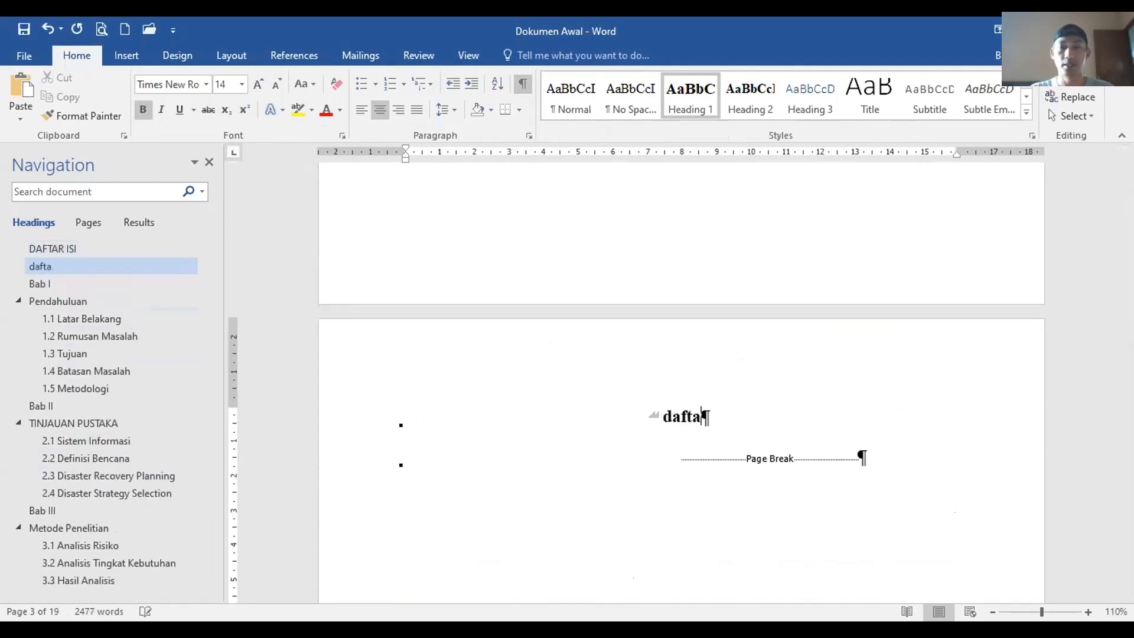
{"action": "type", "text": "DAFT"}
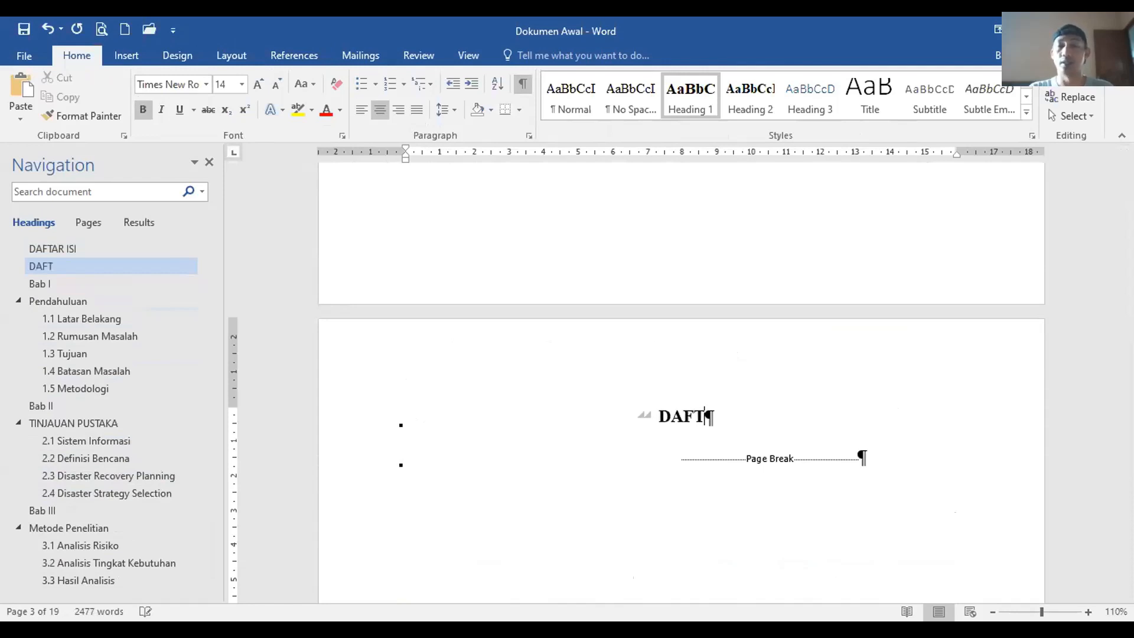
{"action": "type", "text": "AR GAMBAR"}
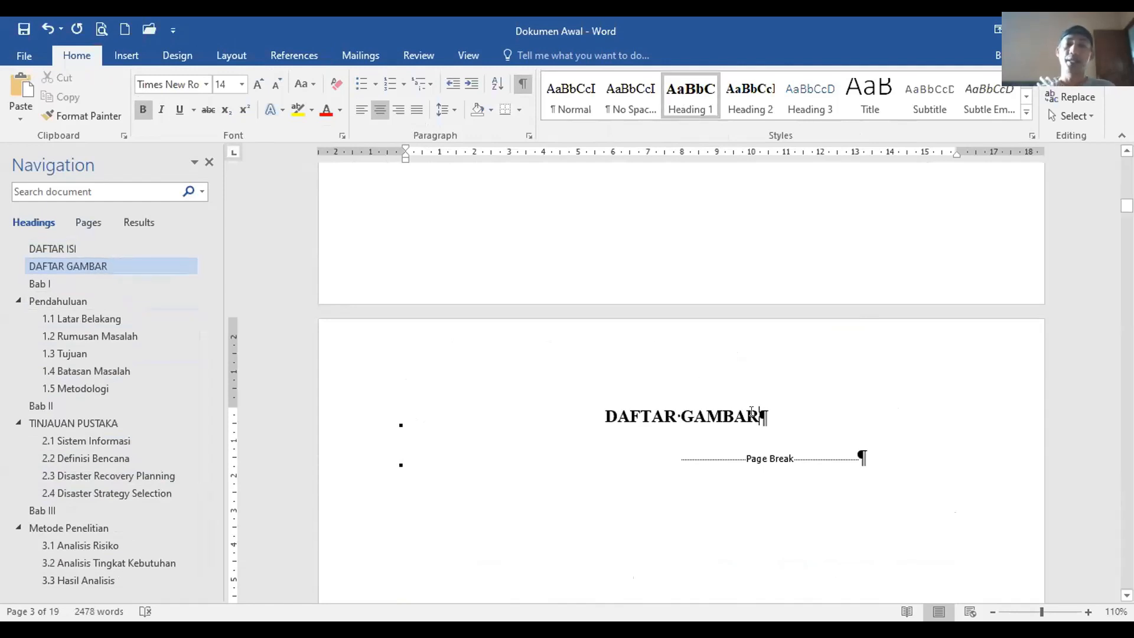
{"action": "key", "text": "Return"}
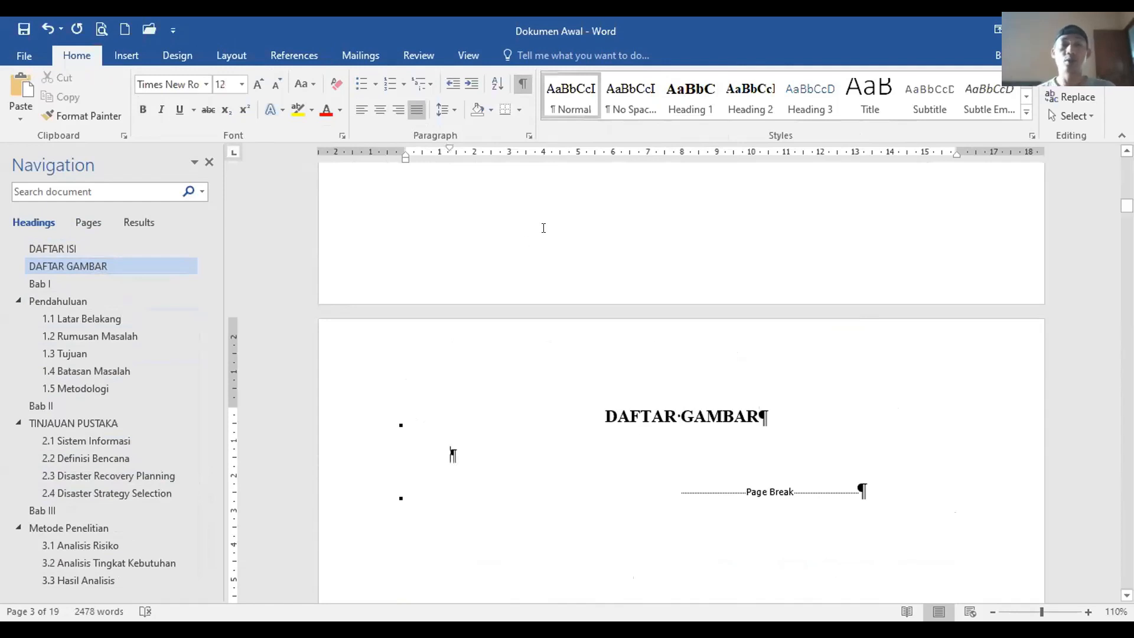
Step: Insert a Gambar table of figures listing Gambar 1 (page 8) and Gambar 2 Elemen Bisnis (page 9)
{"action": "left_click", "coordinate": [307, 57]}
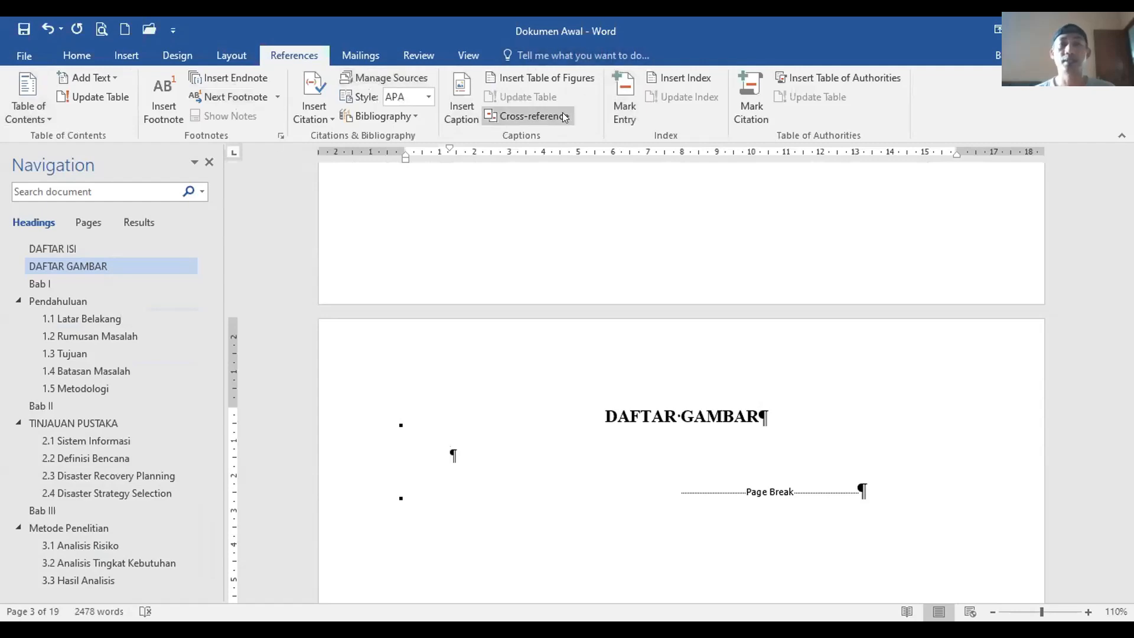
{"action": "left_click", "coordinate": [538, 74]}
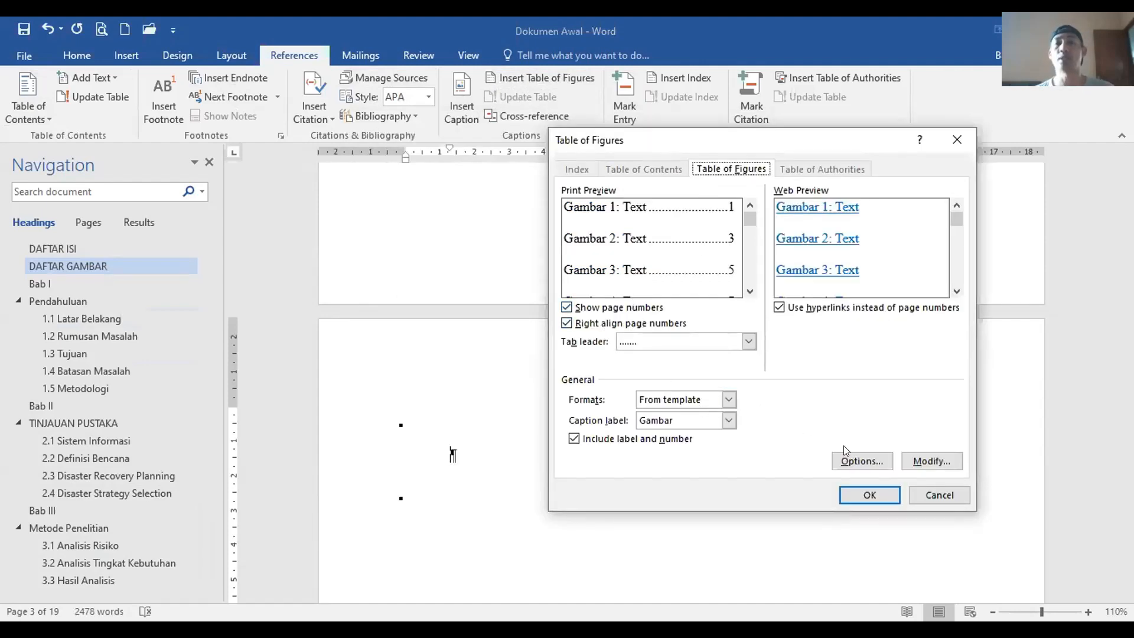
{"action": "left_click", "coordinate": [874, 498]}
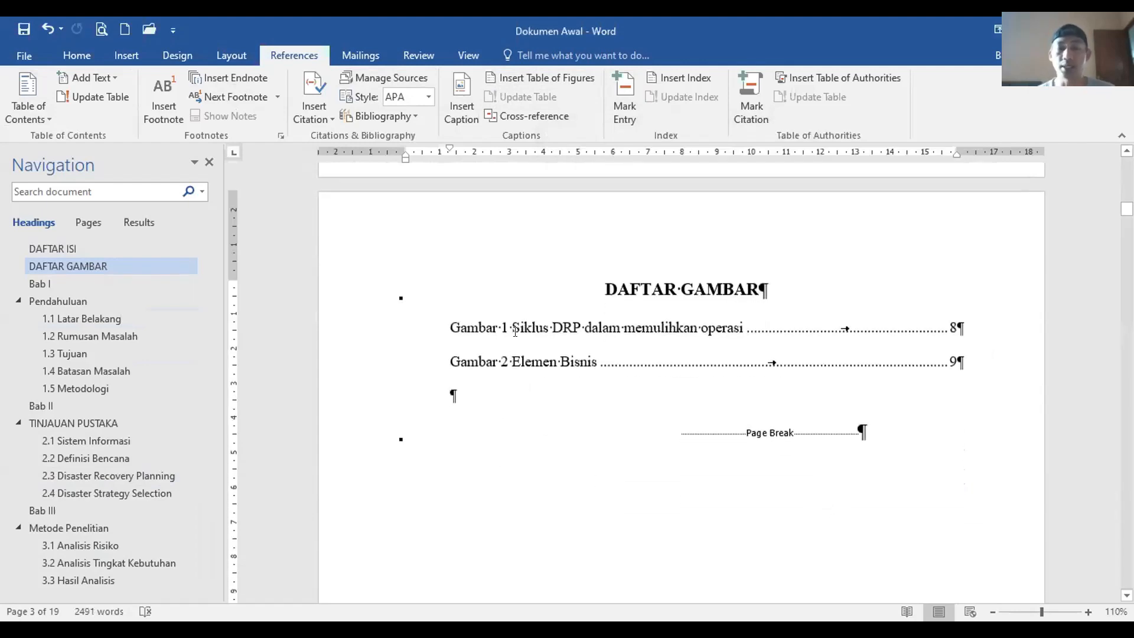
{"action": "left_click", "coordinate": [579, 330]}
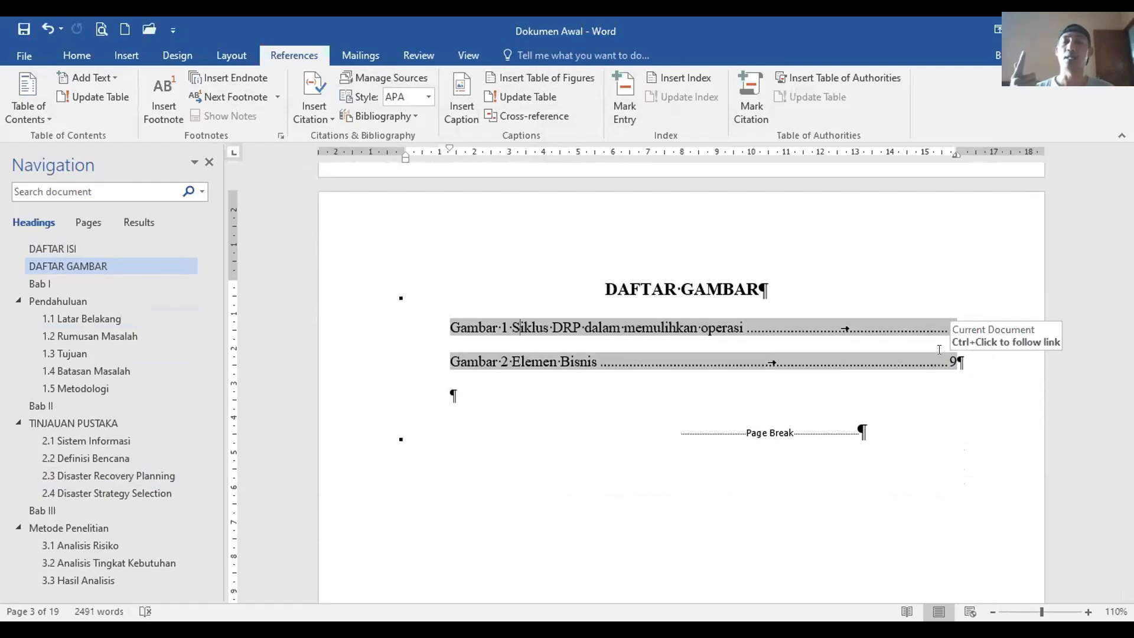
Step: Hide the formatting marks
{"action": "scroll", "coordinate": [615, 362], "scroll_direction": "down", "scroll_amount": 15}
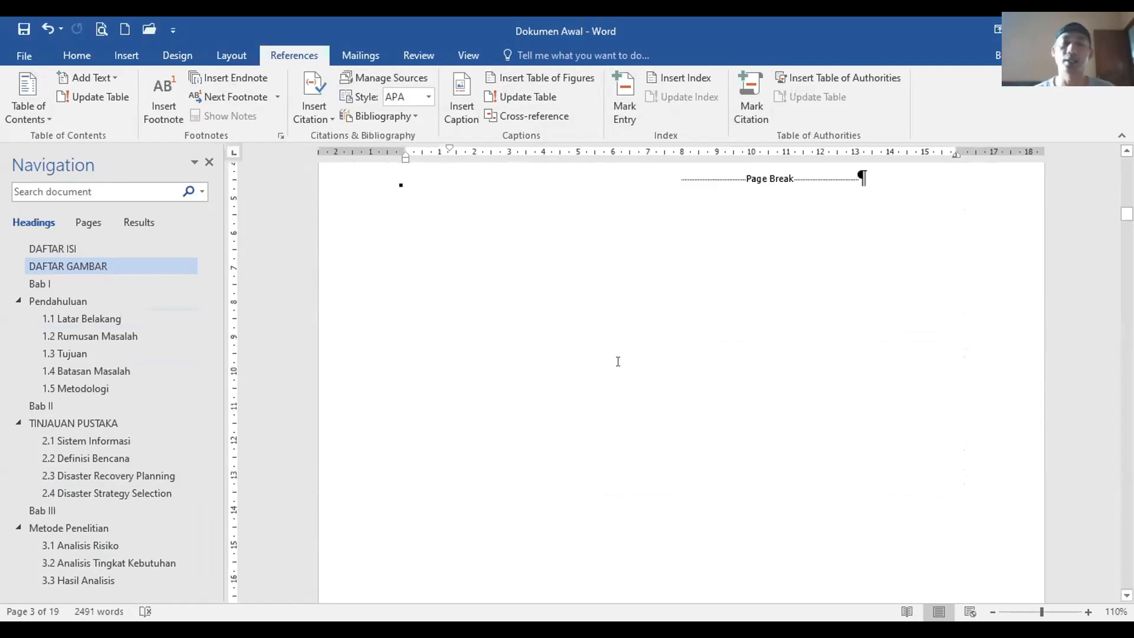
{"action": "scroll", "coordinate": [685, 437], "scroll_direction": "down", "scroll_amount": 20}
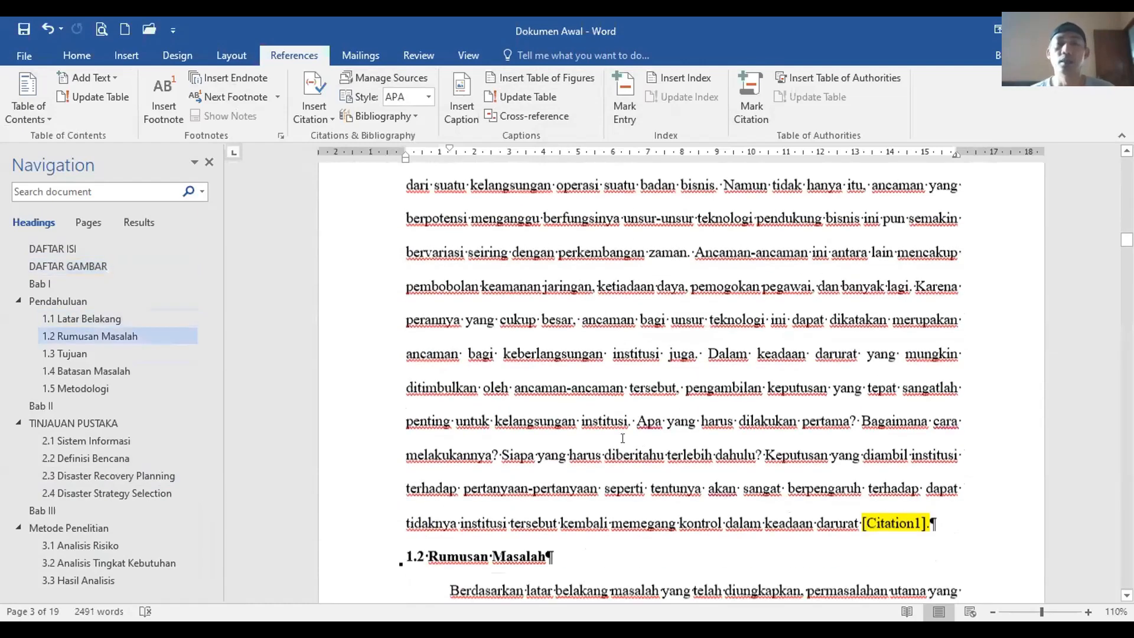
{"action": "left_click", "coordinate": [59, 49]}
{"action": "left_click", "coordinate": [523, 84]}
Step: Go to section 2.4's comparison table and select its Tabel 1 caption line
{"action": "scroll", "coordinate": [582, 319], "scroll_direction": "down", "scroll_amount": 5}
{"action": "scroll", "coordinate": [581, 319], "scroll_direction": "down", "scroll_amount": 20}
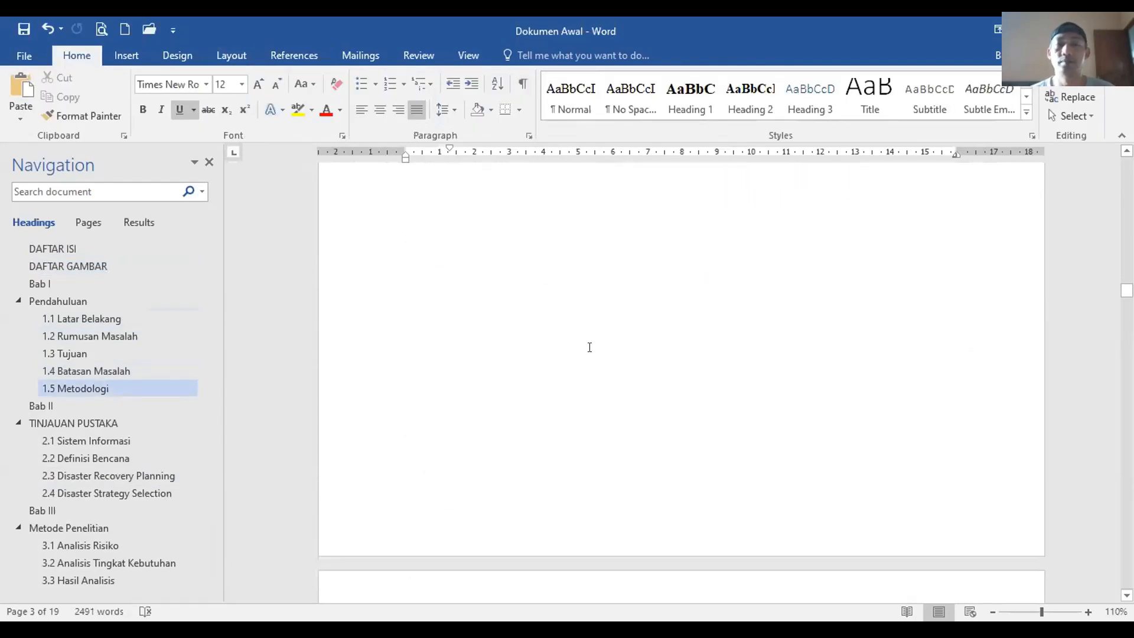
{"action": "scroll", "coordinate": [588, 347], "scroll_direction": "down", "scroll_amount": 20}
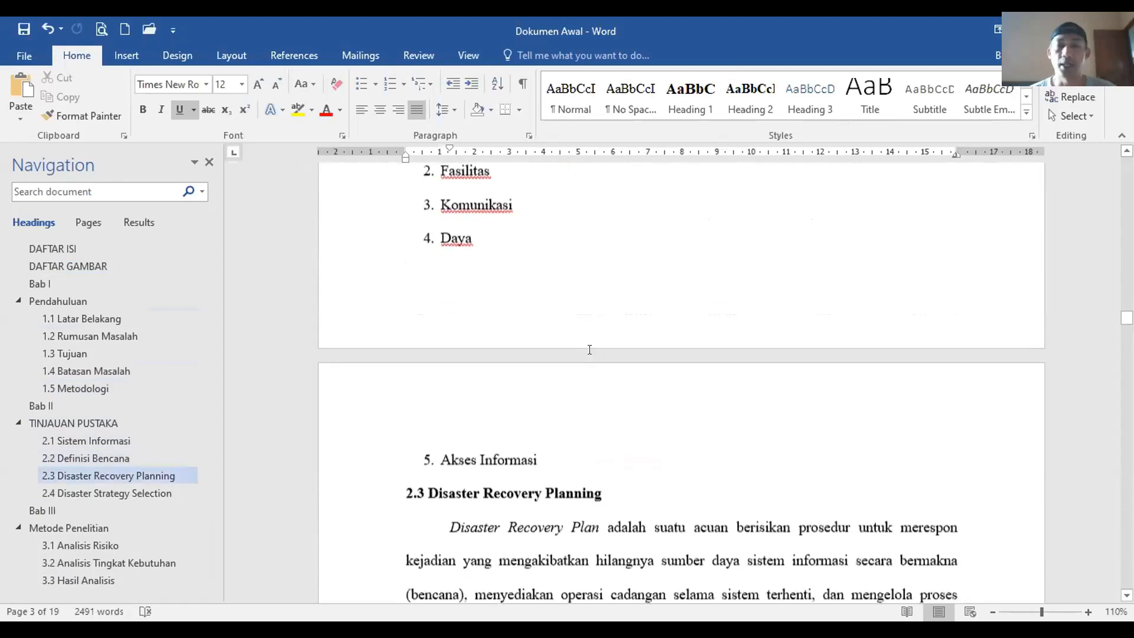
{"action": "scroll", "coordinate": [588, 354], "scroll_direction": "down", "scroll_amount": 15}
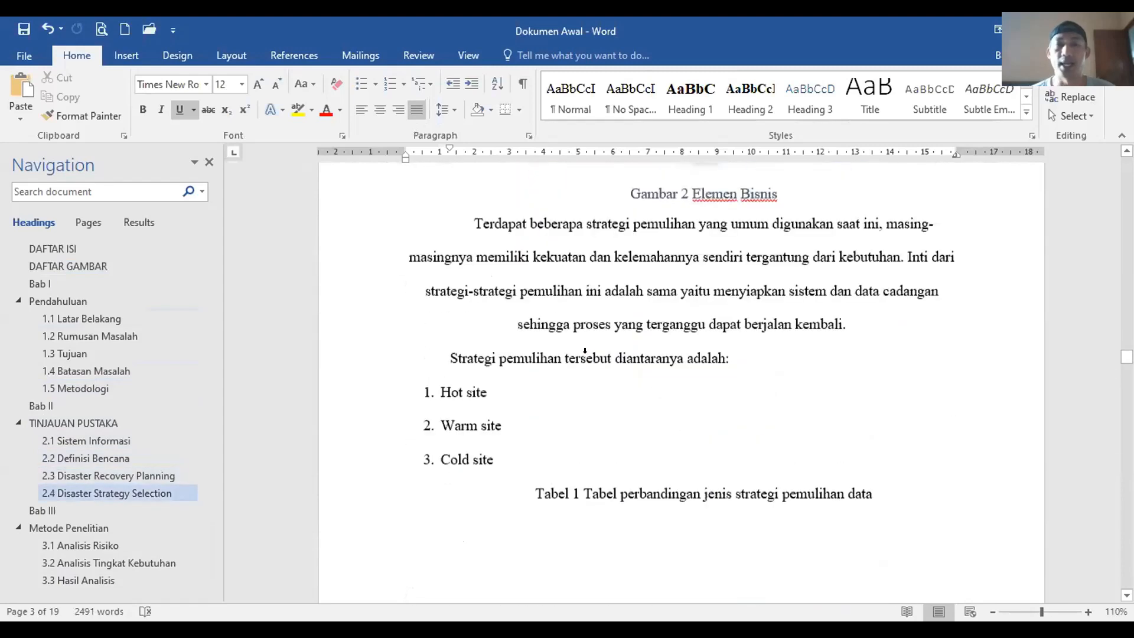
{"action": "left_click", "coordinate": [566, 467]}
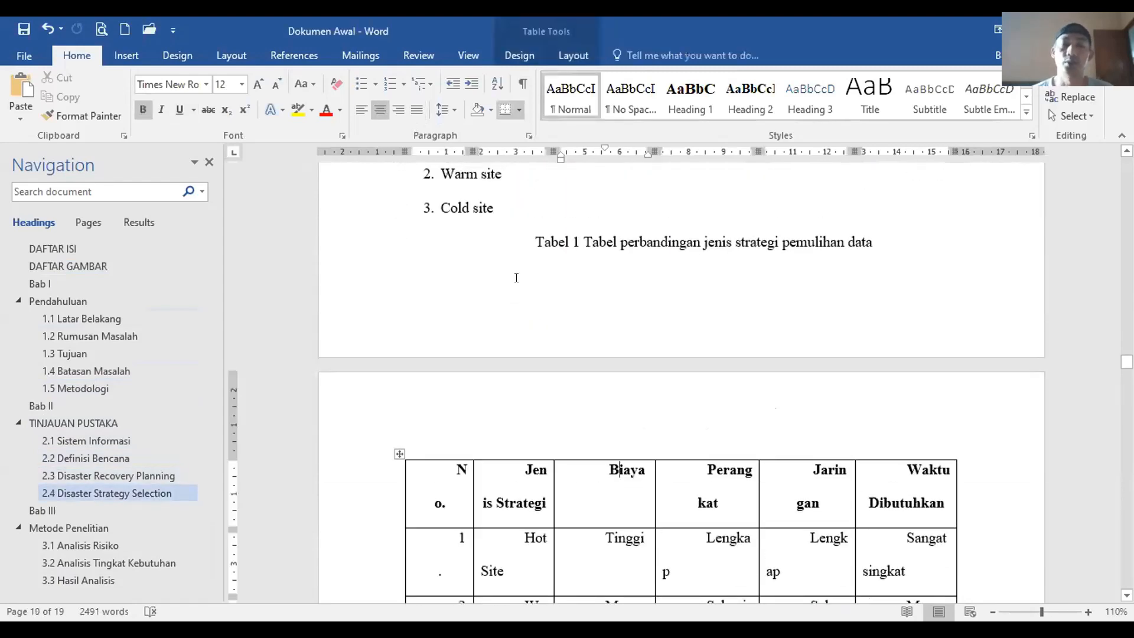
{"action": "left_click", "coordinate": [352, 248]}
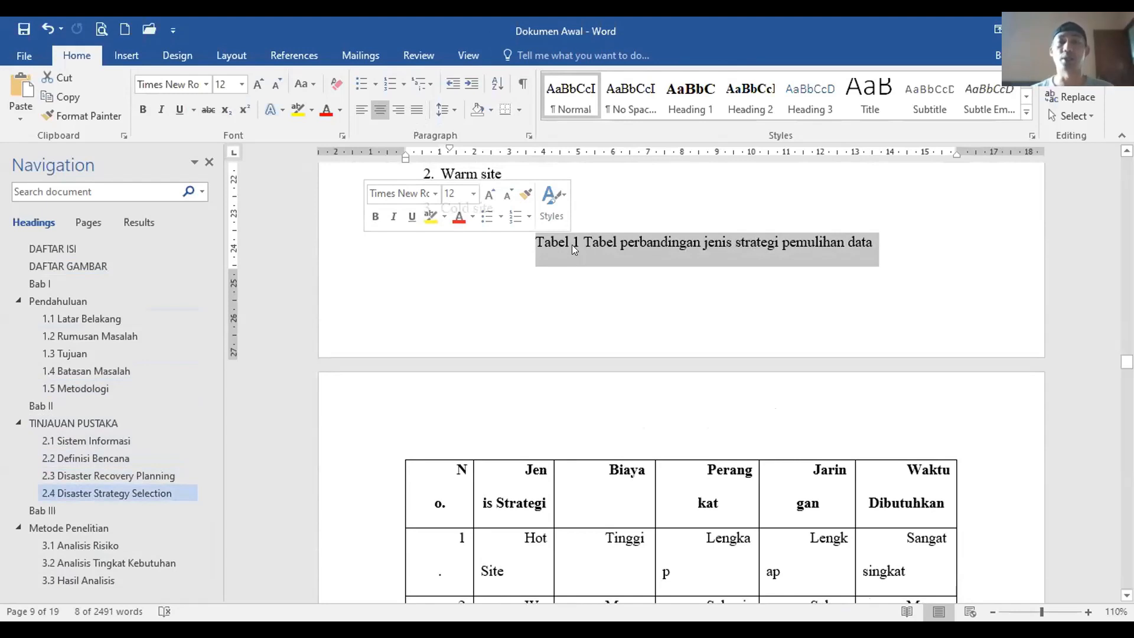
Step: Cut the typed Tabel 1 caption and remove the first-line indent from the table text
{"action": "key", "text": "ctrl+x"}
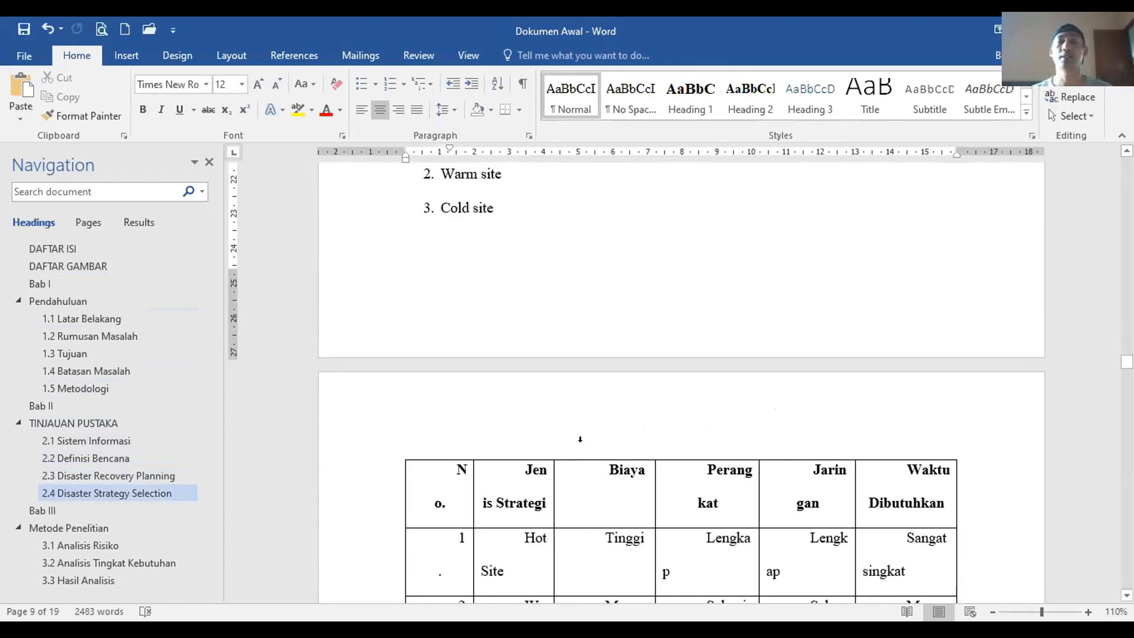
{"action": "left_click", "coordinate": [578, 467]}
{"action": "left_click", "coordinate": [399, 453]}
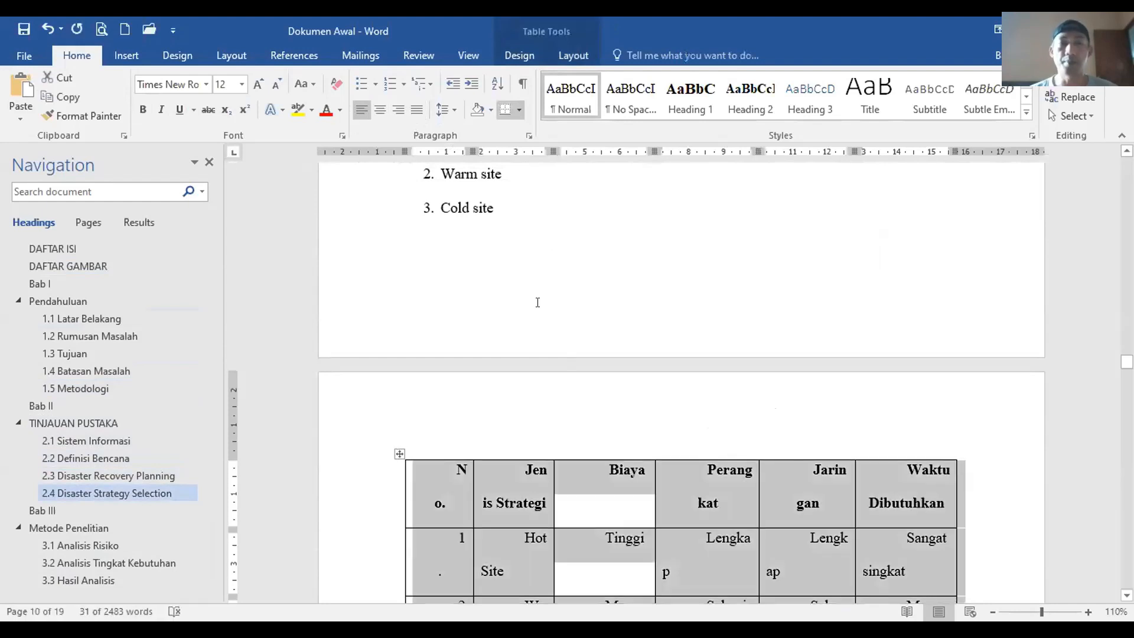
{"action": "left_click", "coordinate": [529, 136]}
{"action": "left_click", "coordinate": [322, 249]}
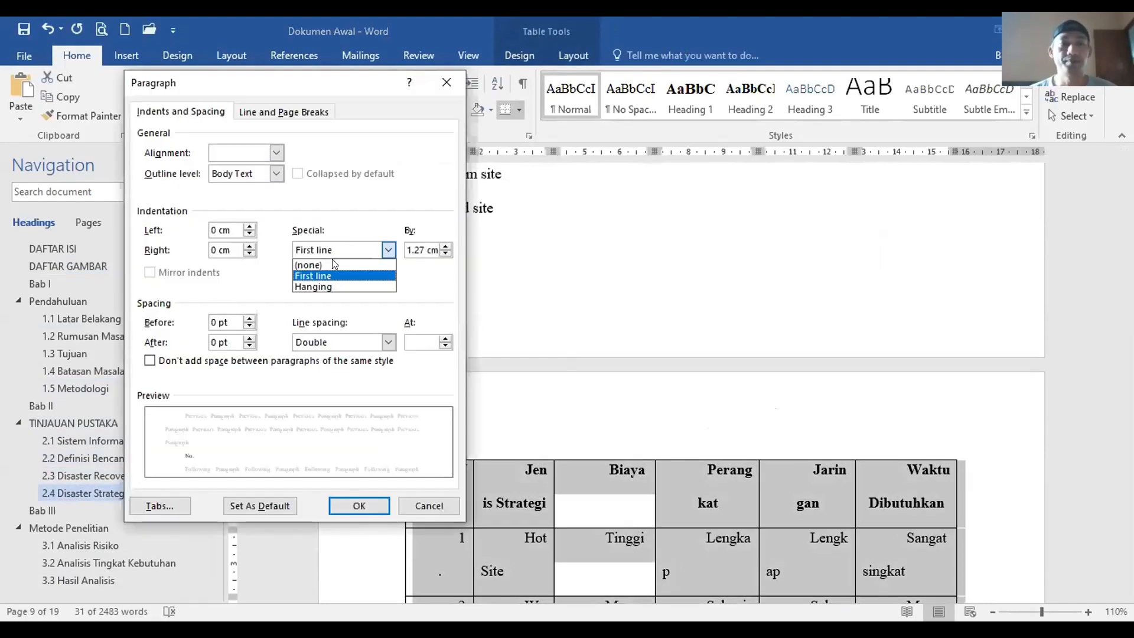
{"action": "left_click", "coordinate": [334, 266]}
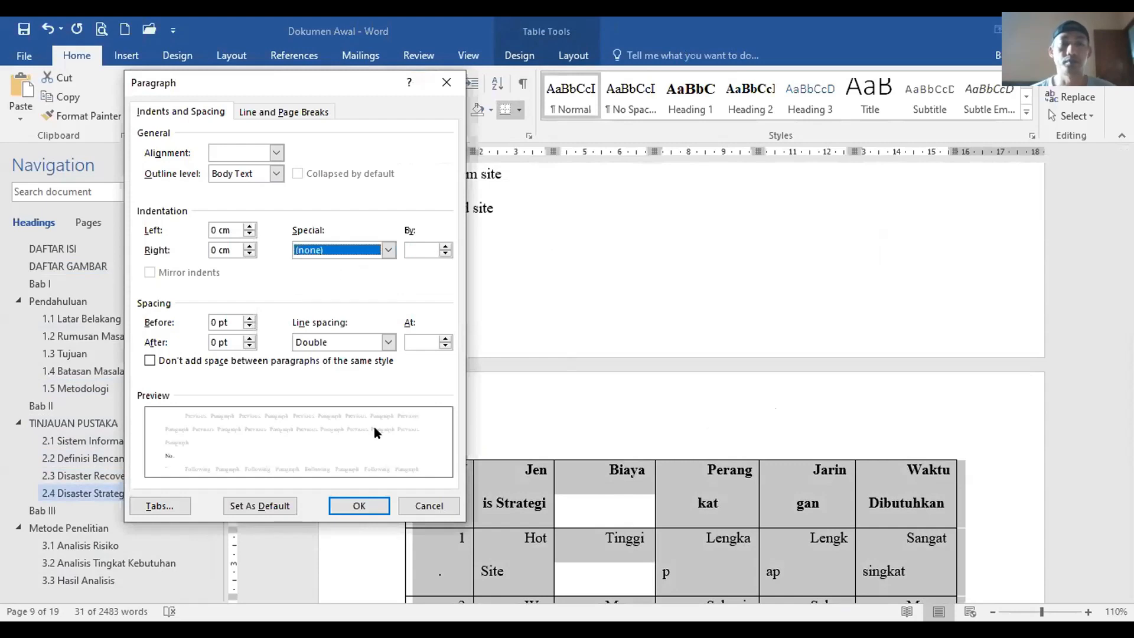
{"action": "left_click", "coordinate": [359, 505]}
Step: Reselect the whole comparison table with the References features showing
{"action": "scroll", "coordinate": [561, 473], "scroll_direction": "down", "scroll_amount": 3}
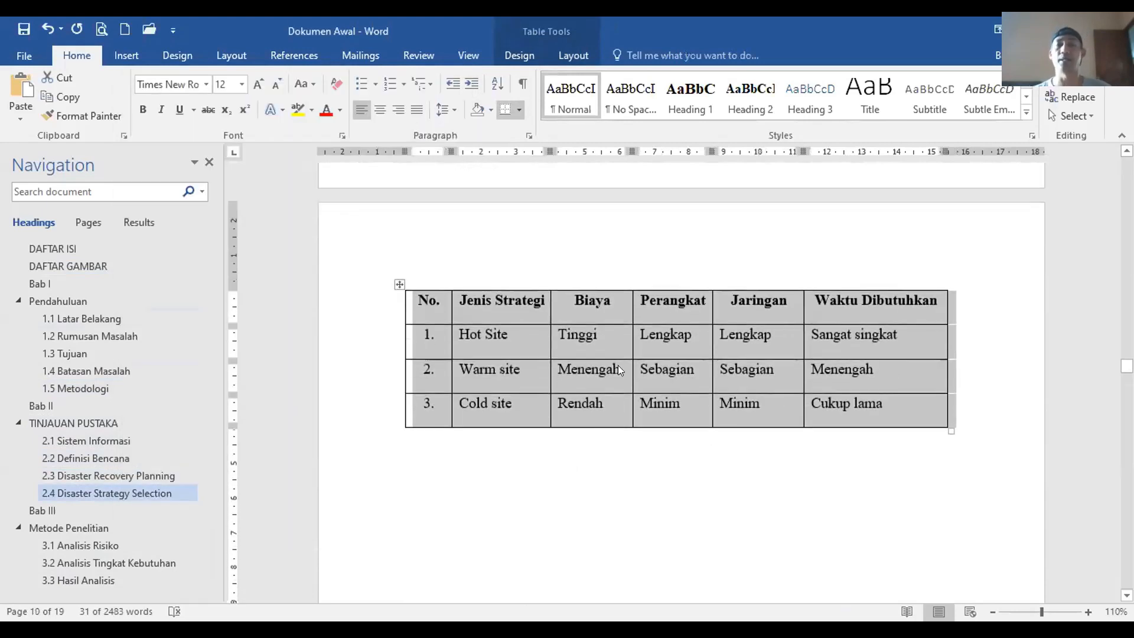
{"action": "left_click", "coordinate": [616, 335]}
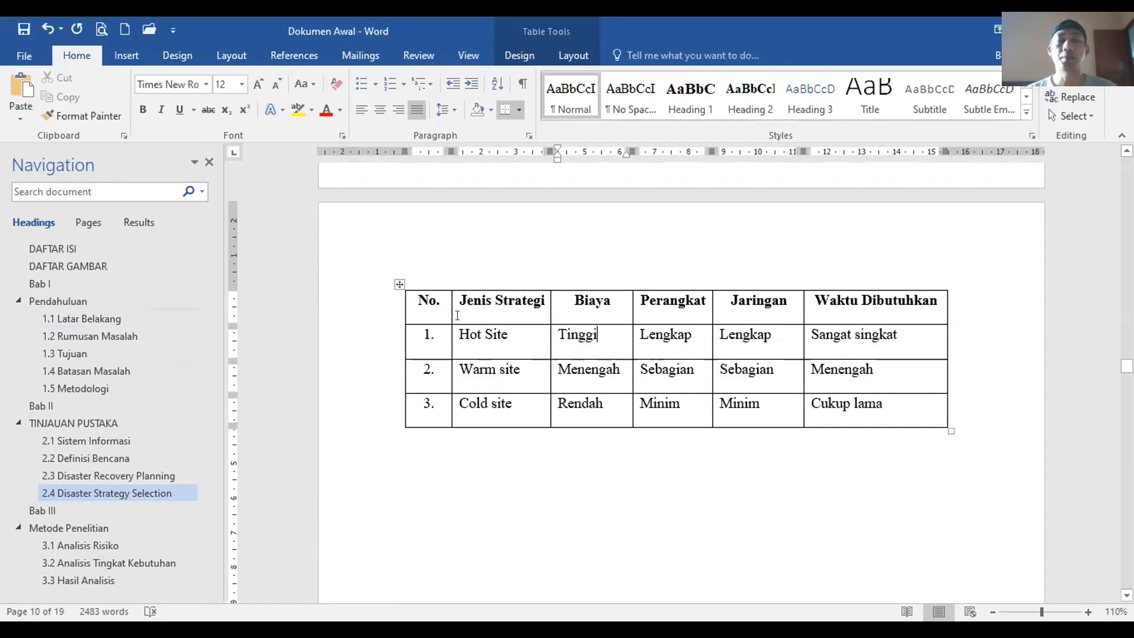
{"action": "left_click", "coordinate": [398, 283]}
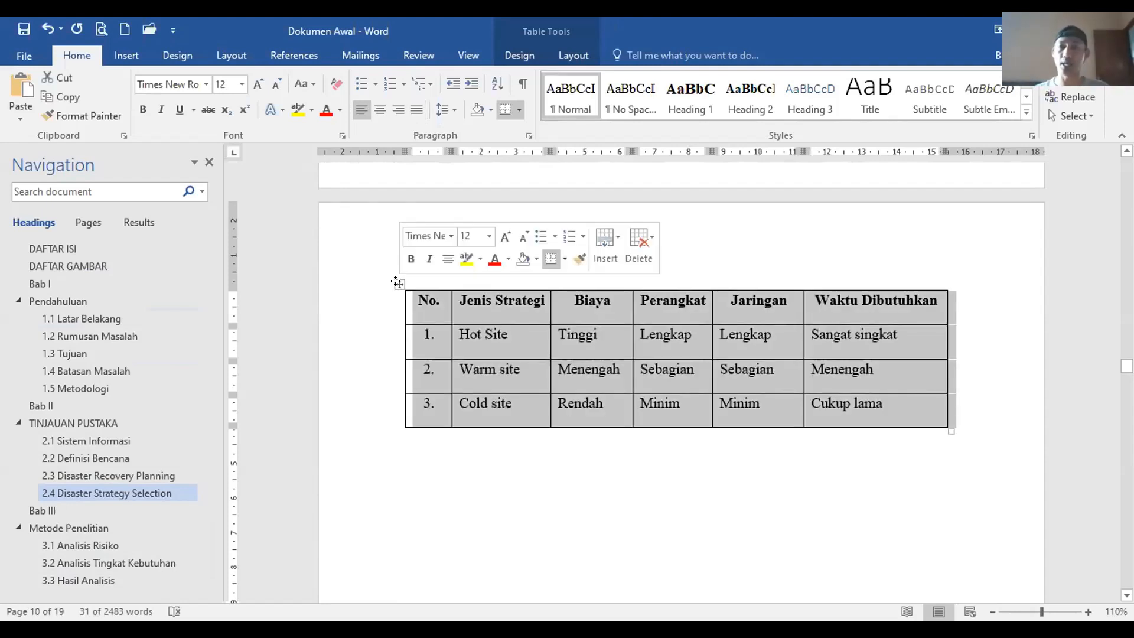
{"action": "left_click", "coordinate": [309, 55]}
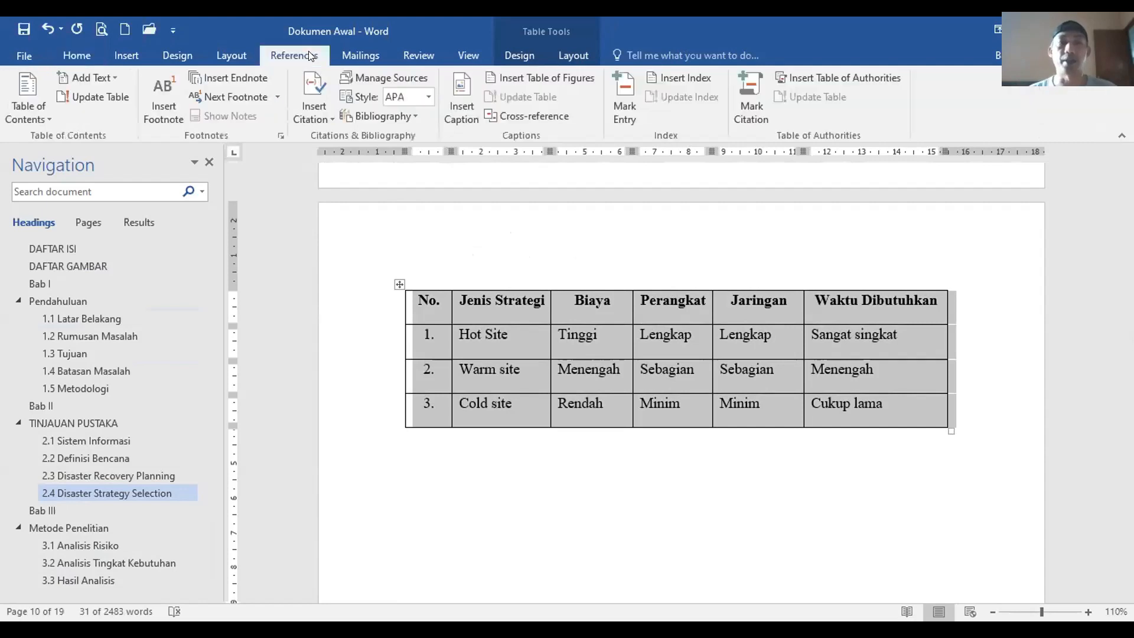
Step: Create a new caption label named 'Tabel' for the table
{"action": "left_click", "coordinate": [466, 110]}
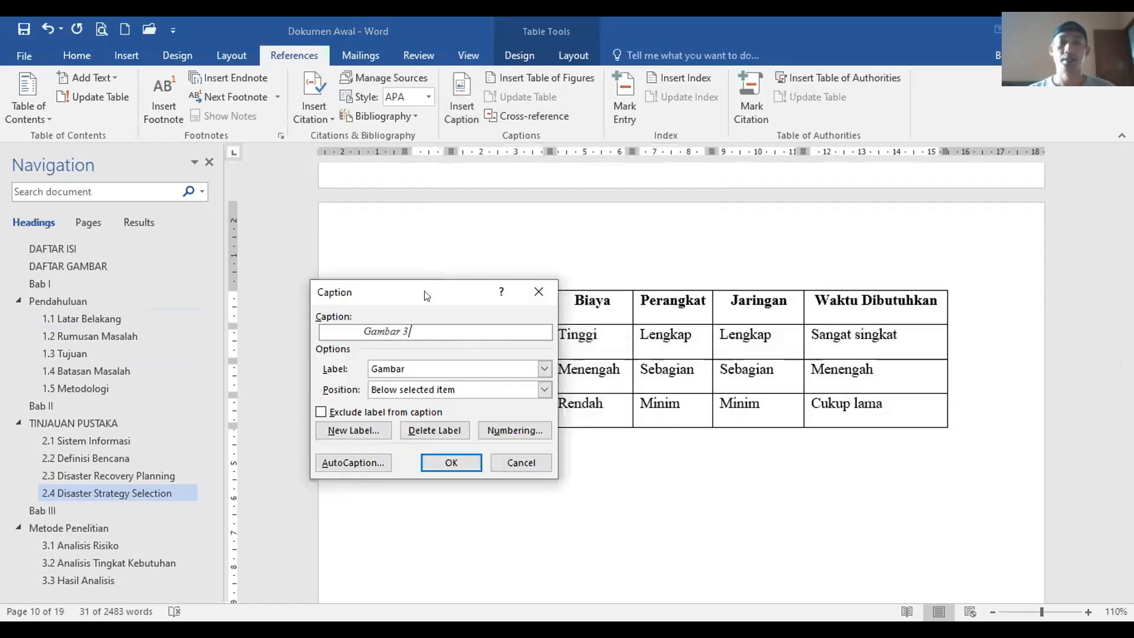
{"action": "left_click_drag", "start_coordinate": [427, 295], "coordinate": [545, 316]}
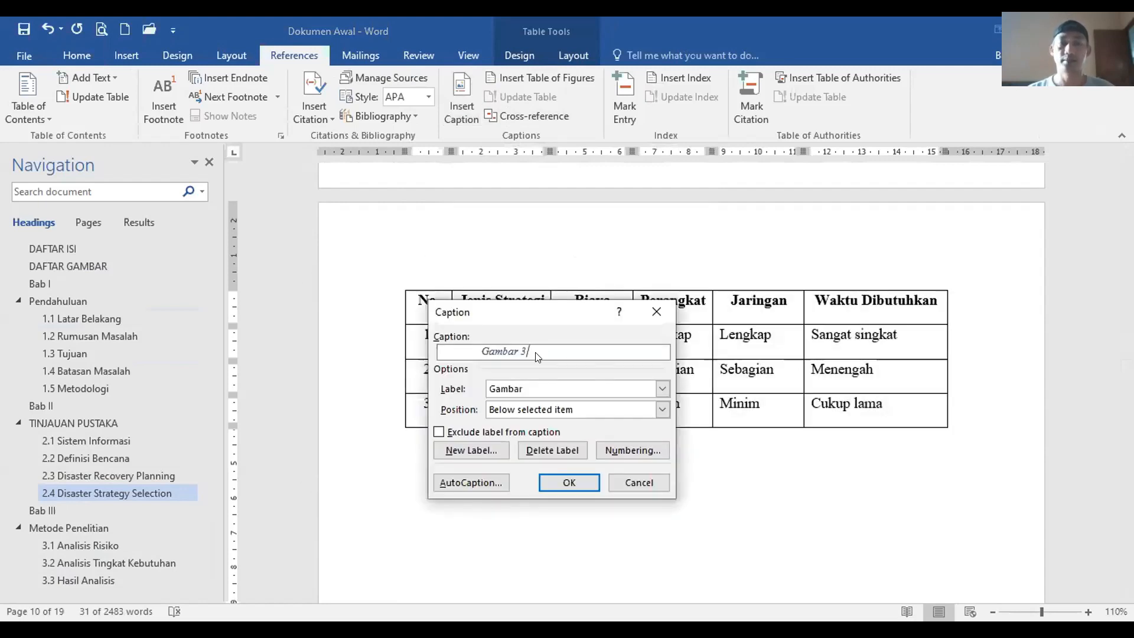
{"action": "left_click", "coordinate": [543, 390]}
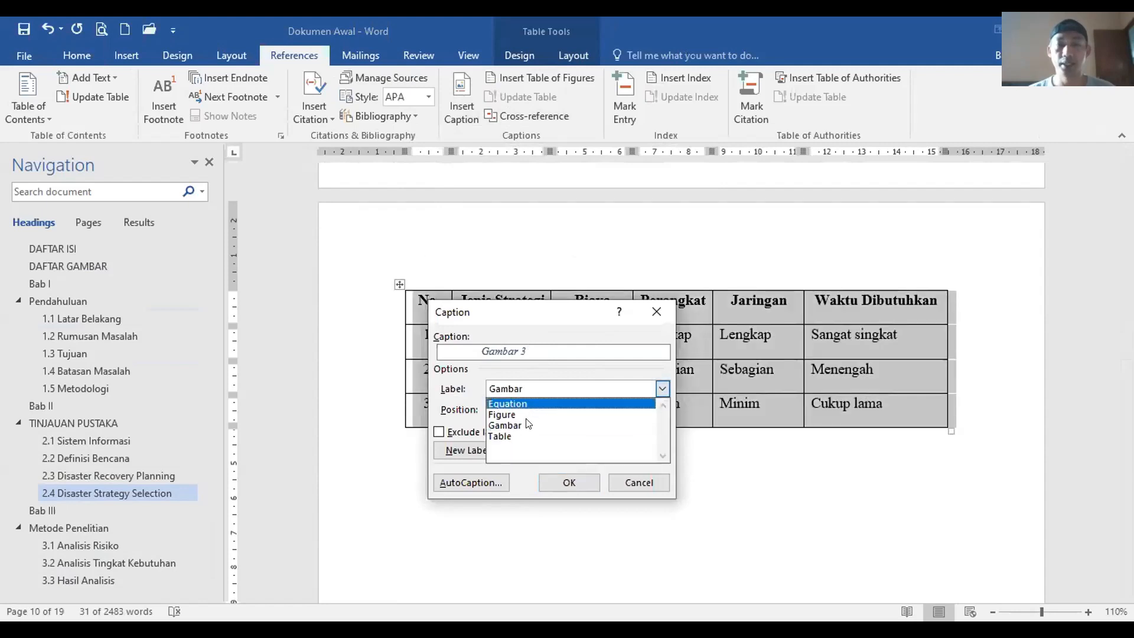
{"action": "left_click", "coordinate": [522, 435]}
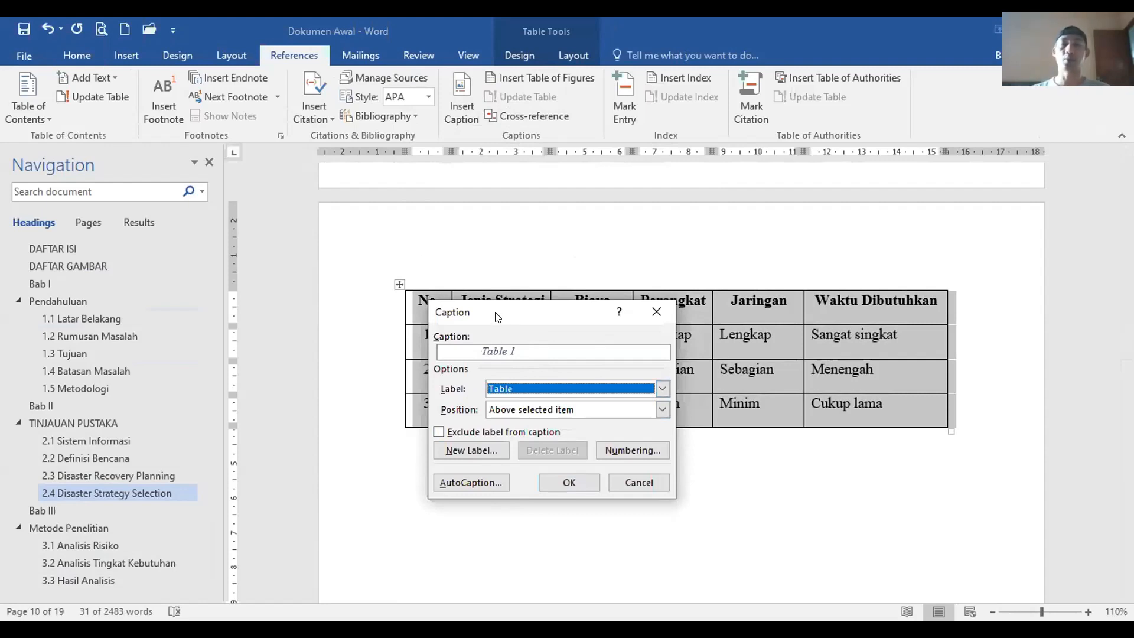
{"action": "left_click_drag", "start_coordinate": [496, 317], "coordinate": [573, 212]}
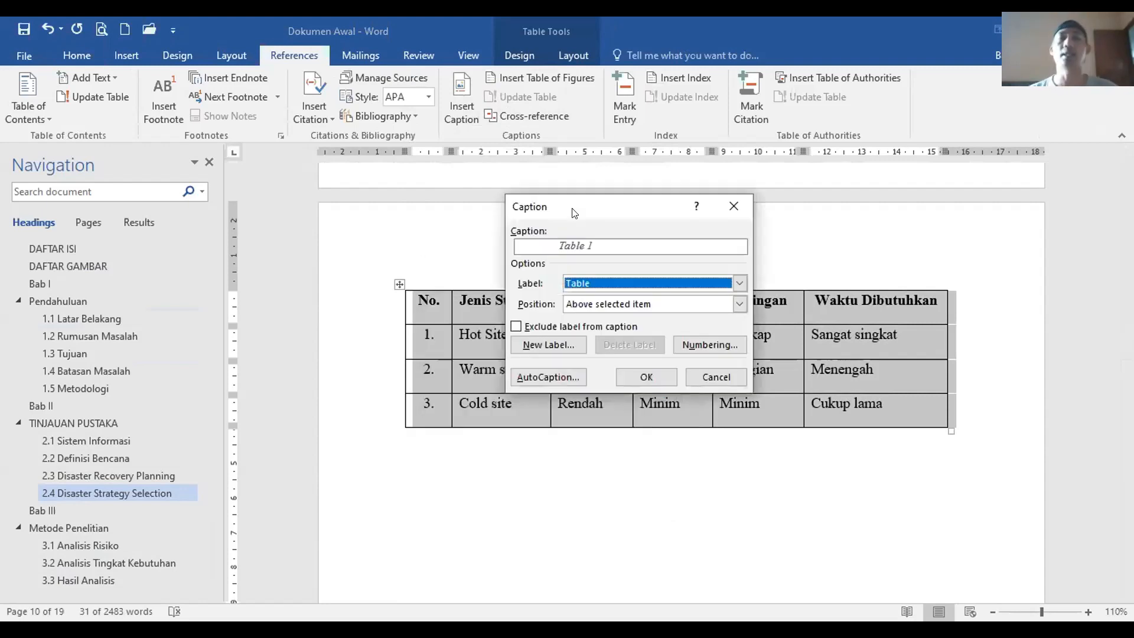
{"action": "left_click", "coordinate": [547, 339]}
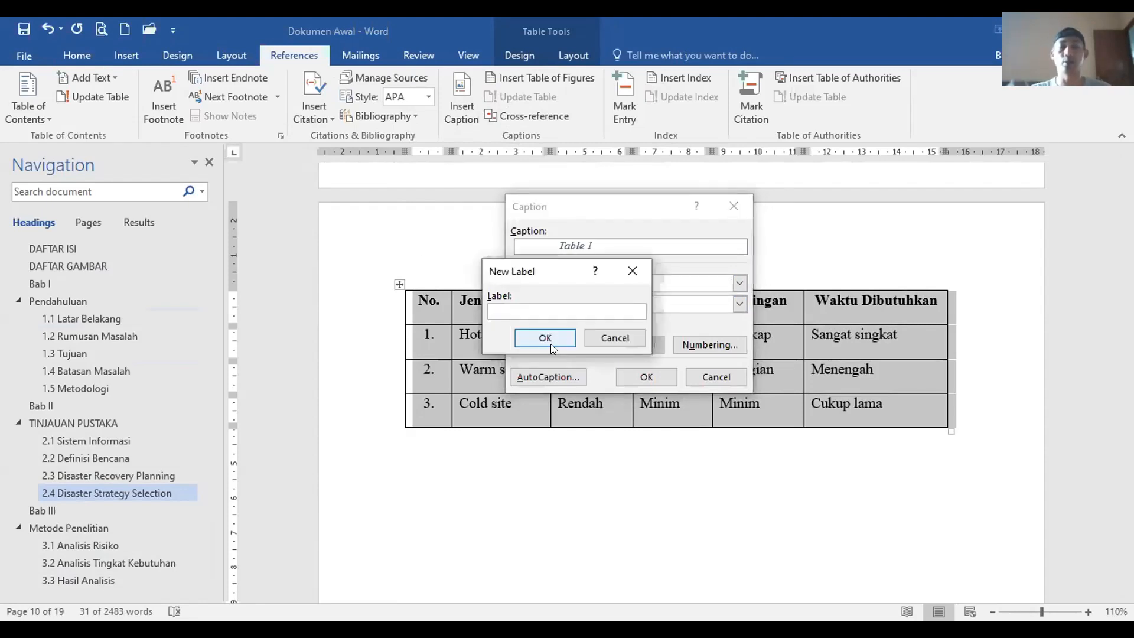
{"action": "type", "text": "tABE"}
{"action": "key", "text": "BackSpace"}
{"action": "key", "text": "BackSpace"}
{"action": "key", "text": "BackSpace"}
{"action": "key", "text": "BackSpace"}
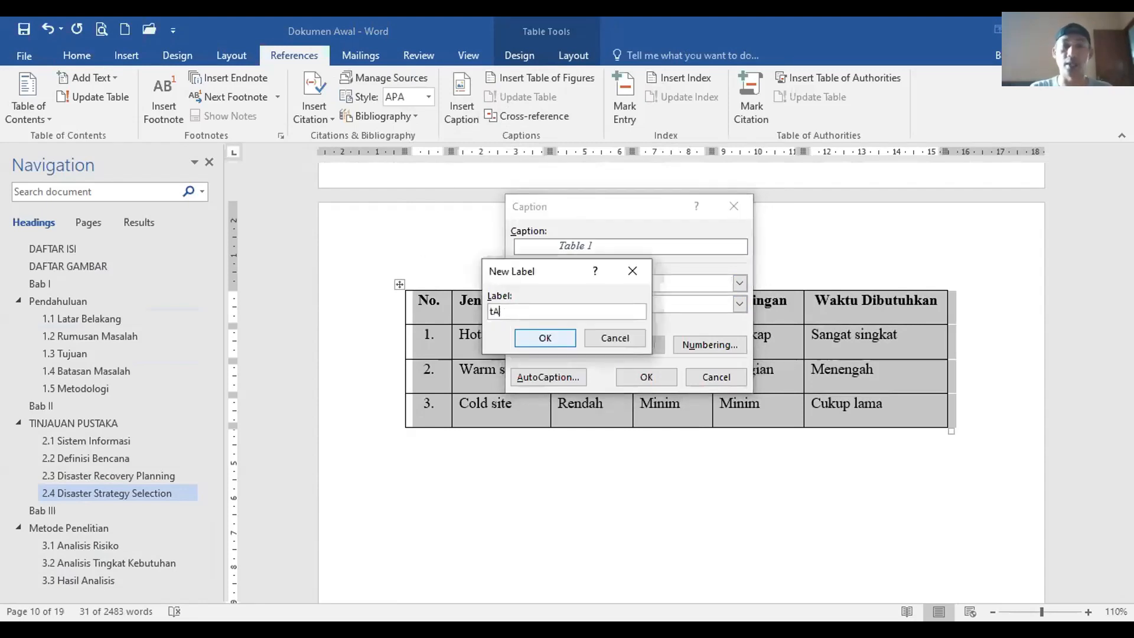
{"action": "type", "text": "Tabel"}
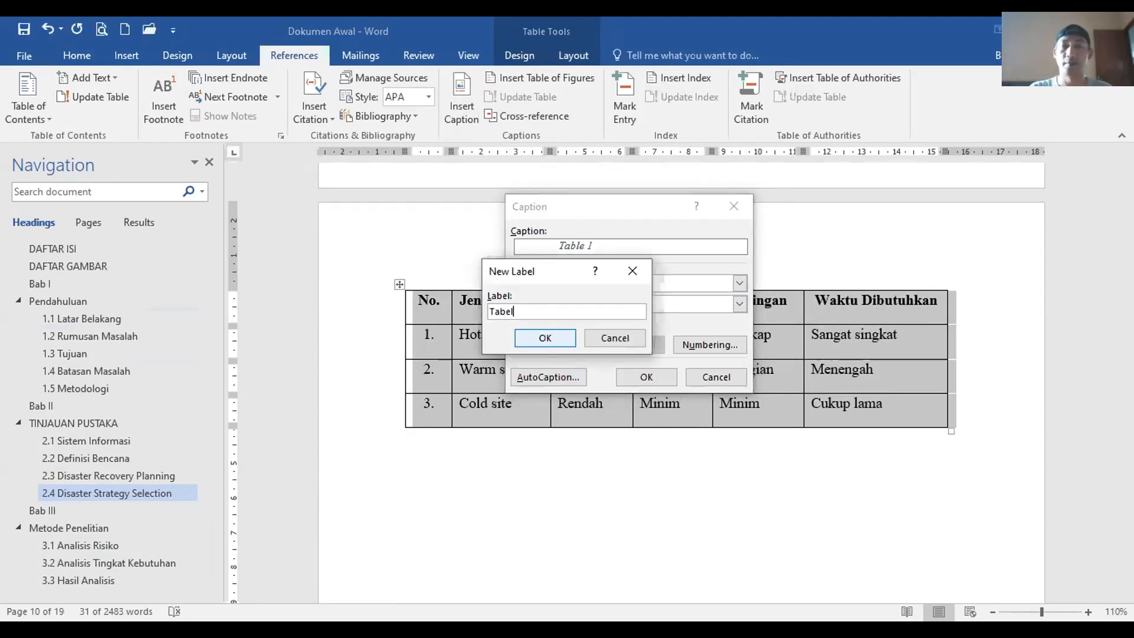
{"action": "left_click_drag", "start_coordinate": [553, 275], "coordinate": [720, 328]}
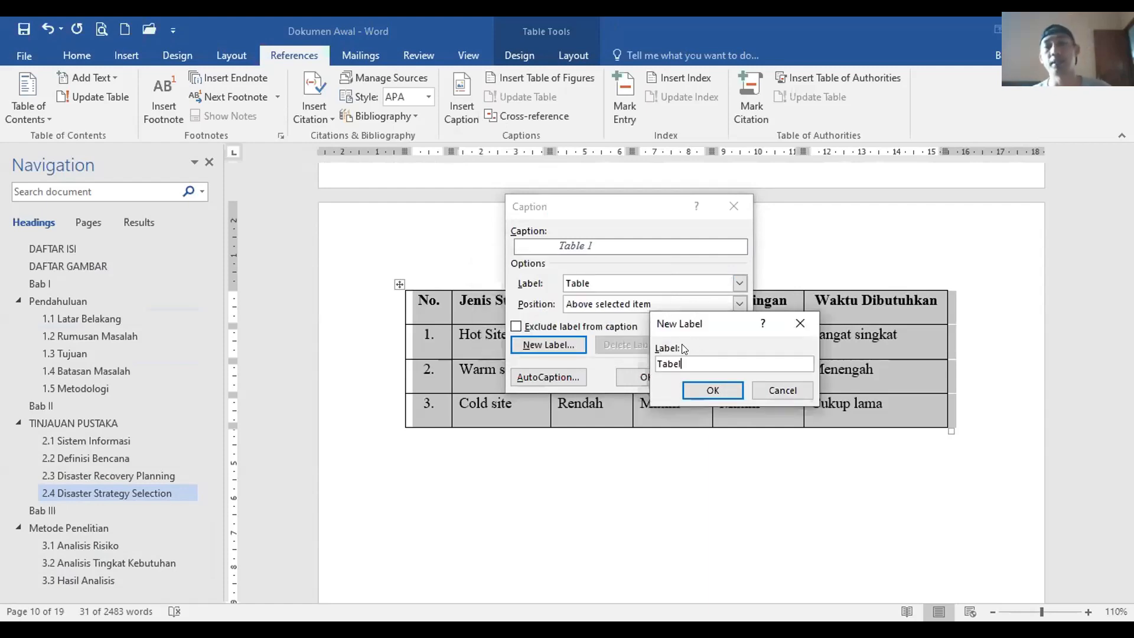
{"action": "left_click", "coordinate": [699, 387]}
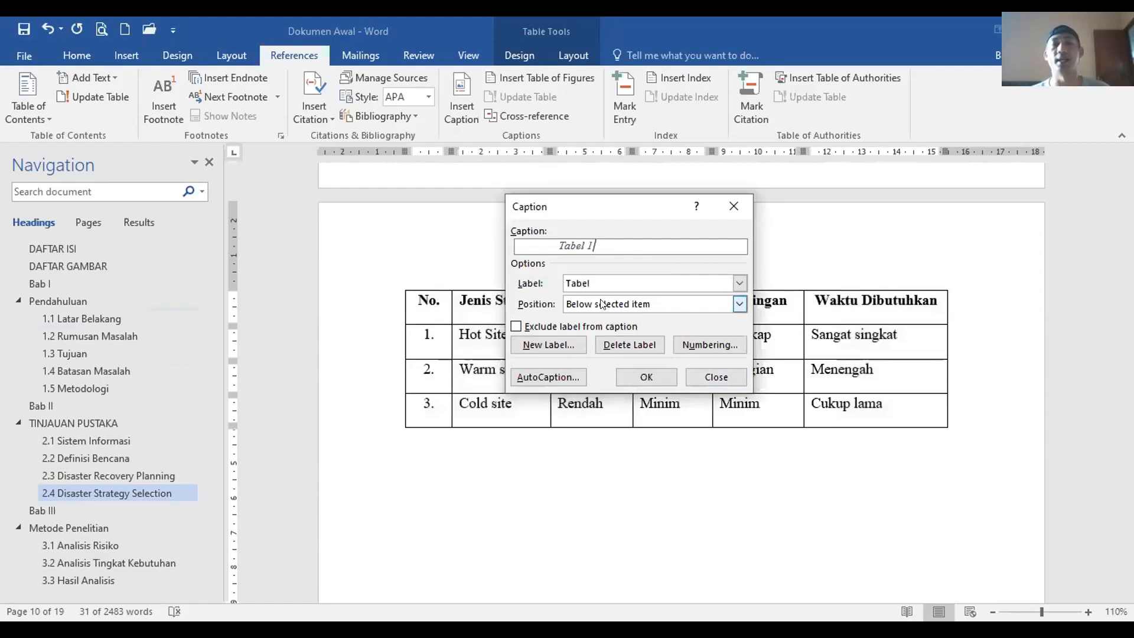
Step: Insert the Tabel 1 caption above the table and paste the description after it
{"action": "left_click", "coordinate": [631, 305]}
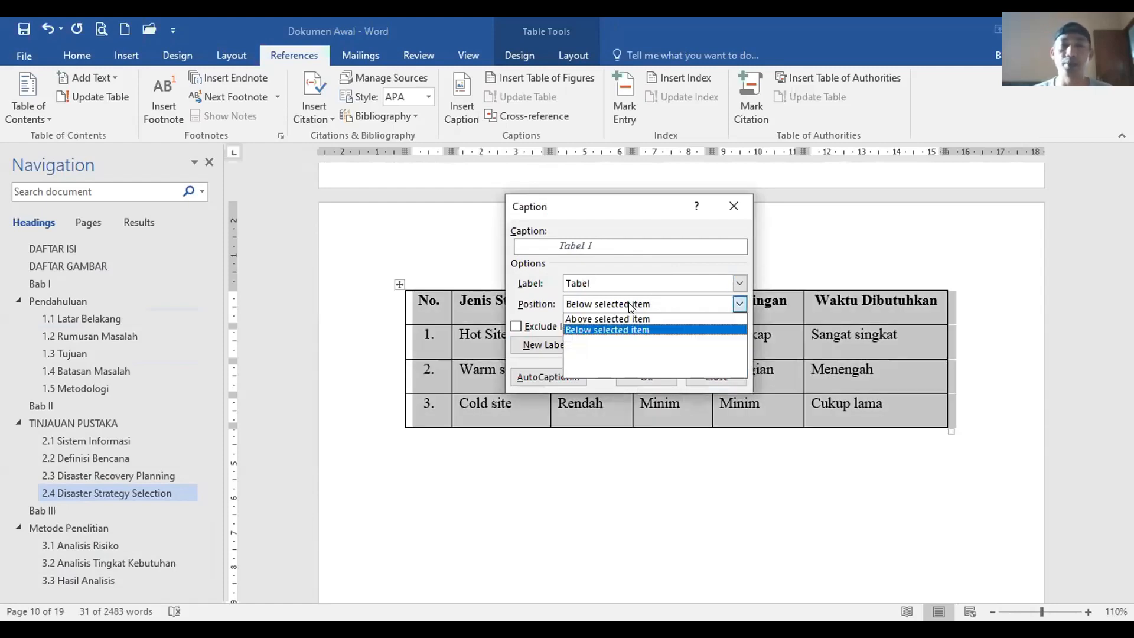
{"action": "left_click", "coordinate": [628, 317]}
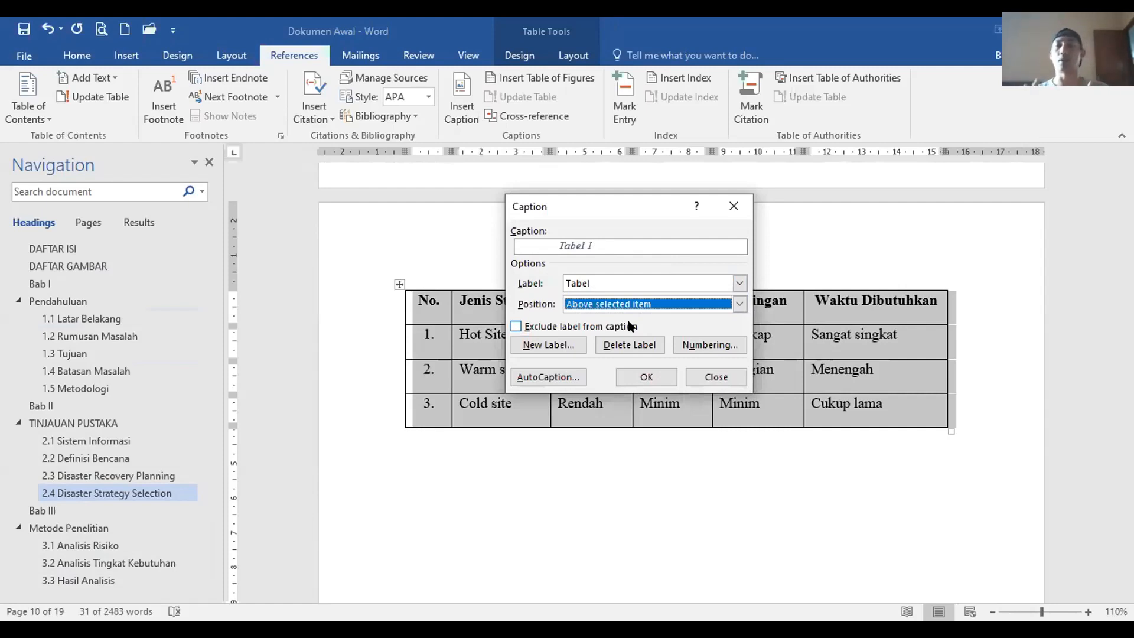
{"action": "left_click", "coordinate": [653, 368]}
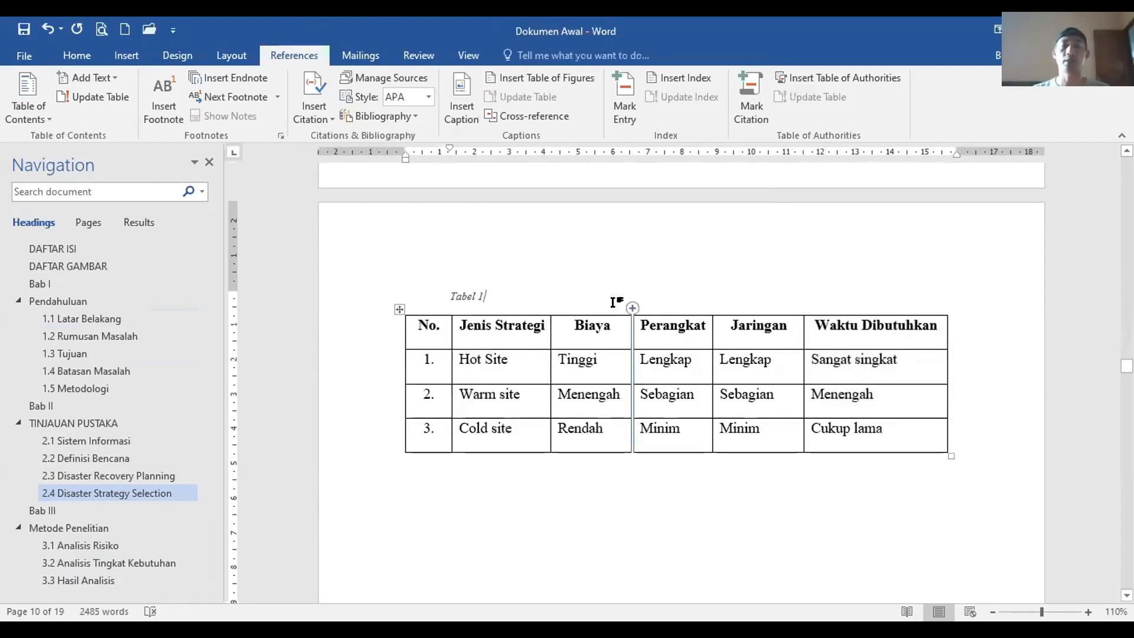
{"action": "key", "text": "ctrl+v"}
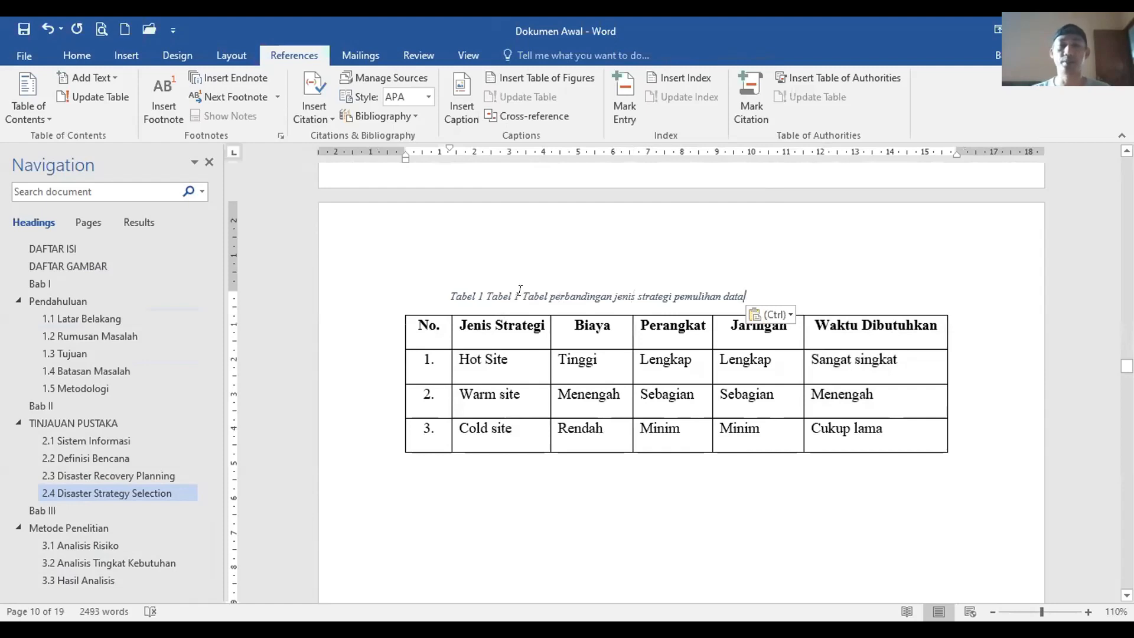
Step: Delete the duplicate 'Tabel 1' and make the caption 12 pt, non-italic and centred
{"action": "left_click_drag", "start_coordinate": [522, 295], "coordinate": [486, 296]}
{"action": "key", "text": "Delete"}
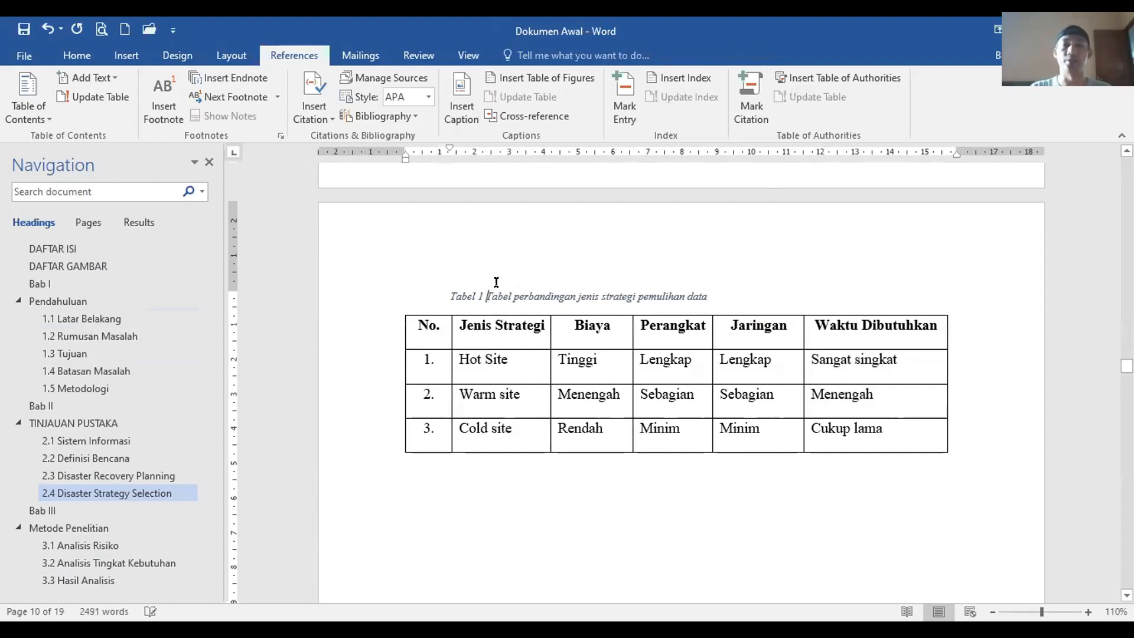
{"action": "left_click", "coordinate": [361, 293]}
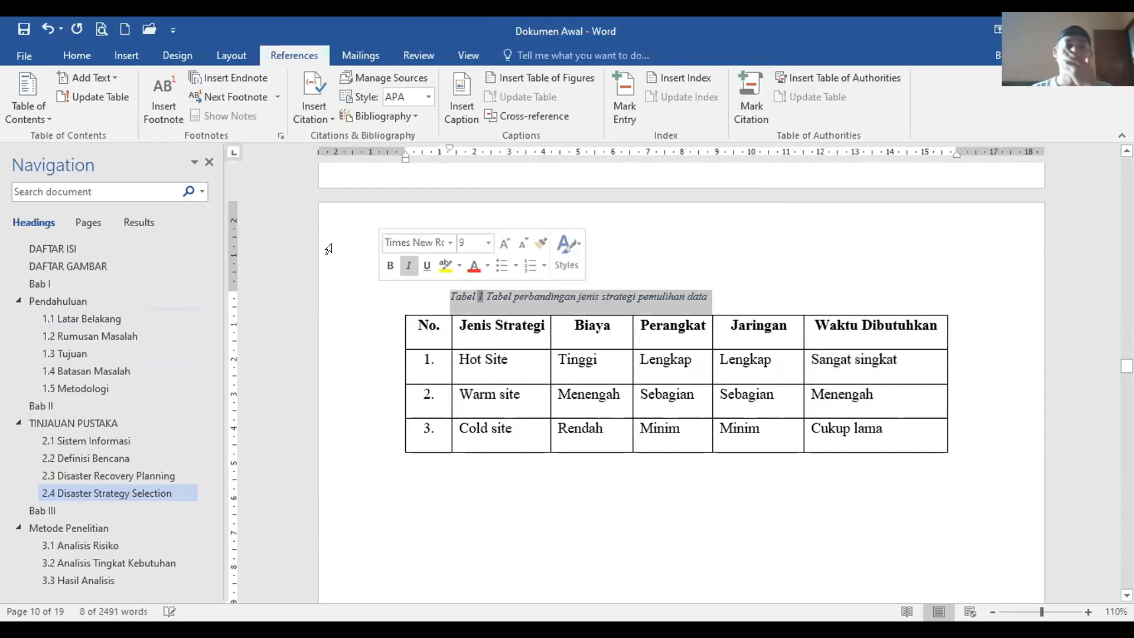
{"action": "left_click", "coordinate": [80, 56]}
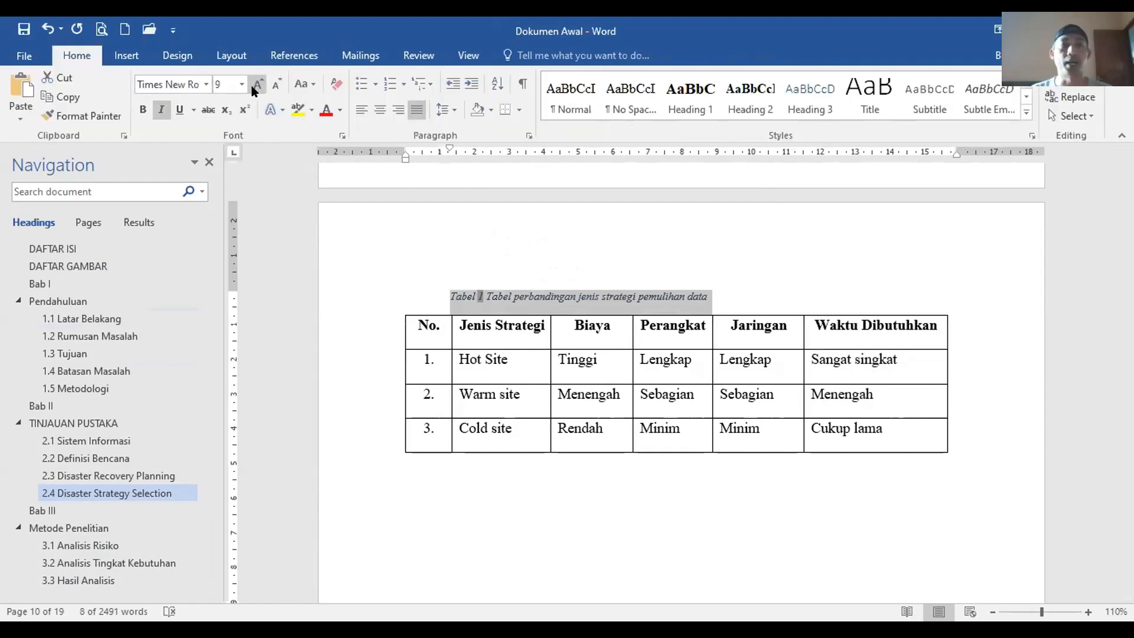
{"action": "left_click", "coordinate": [235, 87]}
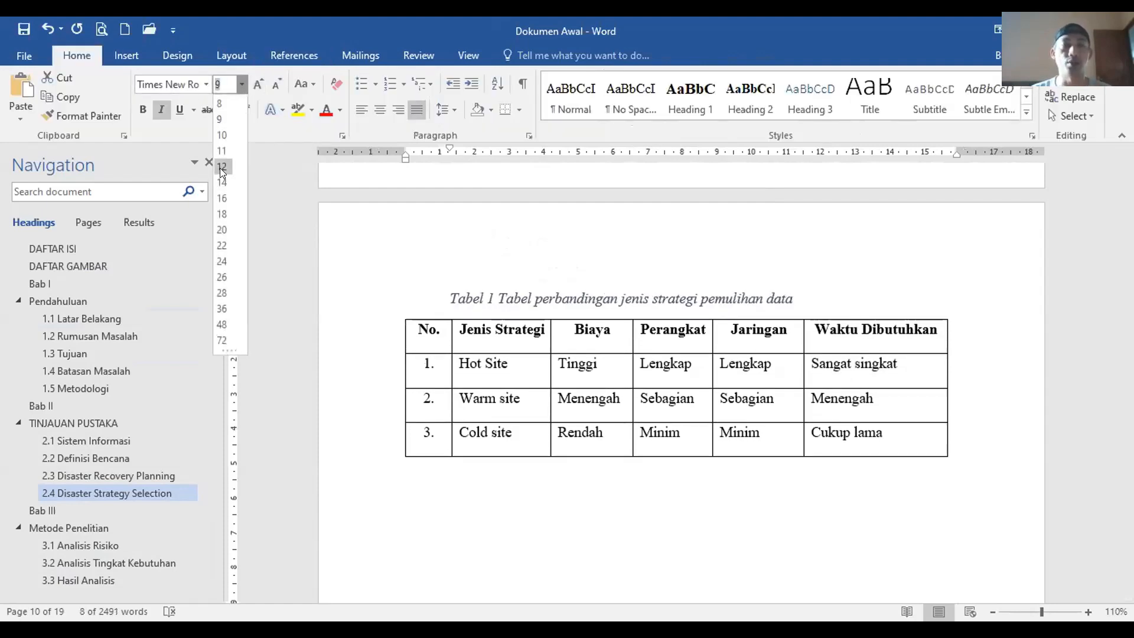
{"action": "left_click", "coordinate": [219, 168]}
{"action": "left_click", "coordinate": [161, 110]}
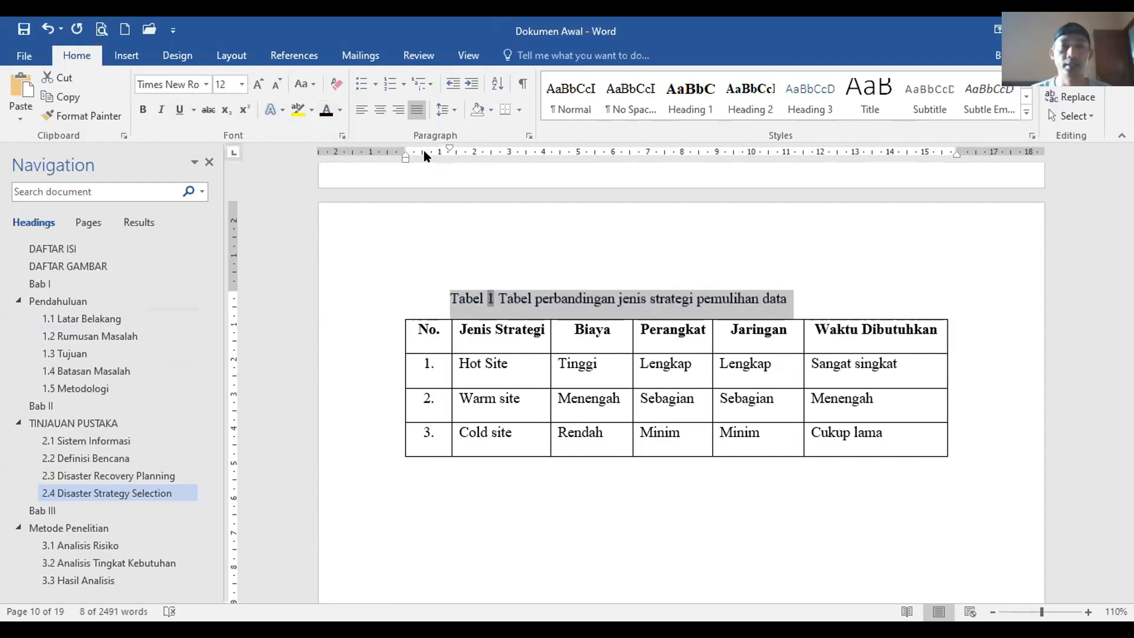
{"action": "left_click", "coordinate": [384, 118]}
Step: Check the formatted caption, then jump to the DAFTAR GAMBAR page
{"action": "left_click", "coordinate": [680, 468]}
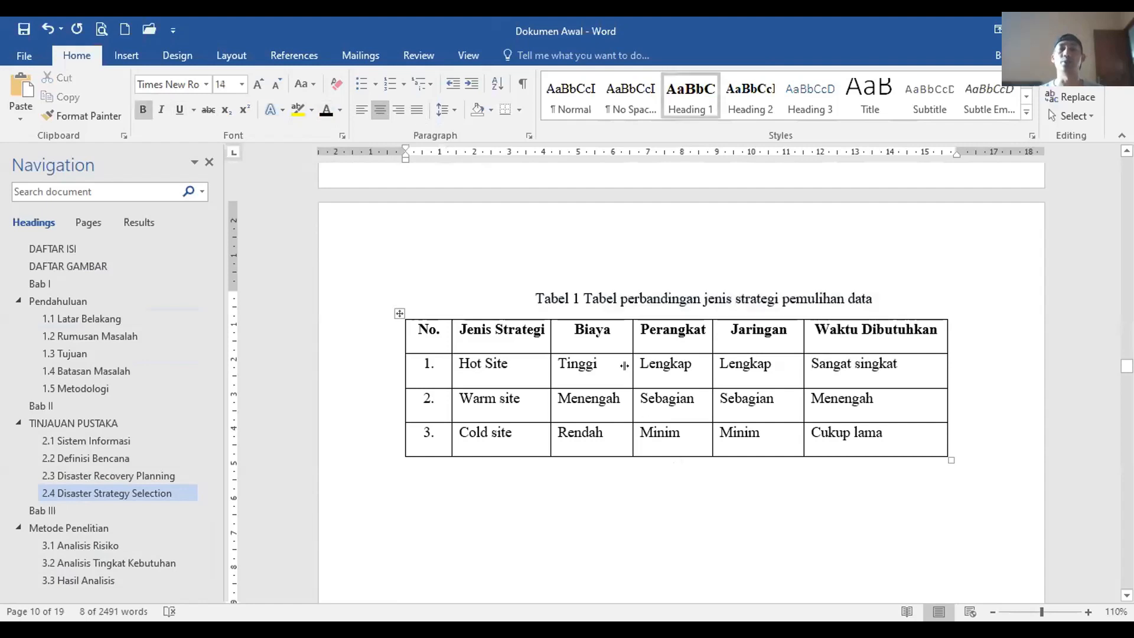
{"action": "left_click", "coordinate": [367, 304]}
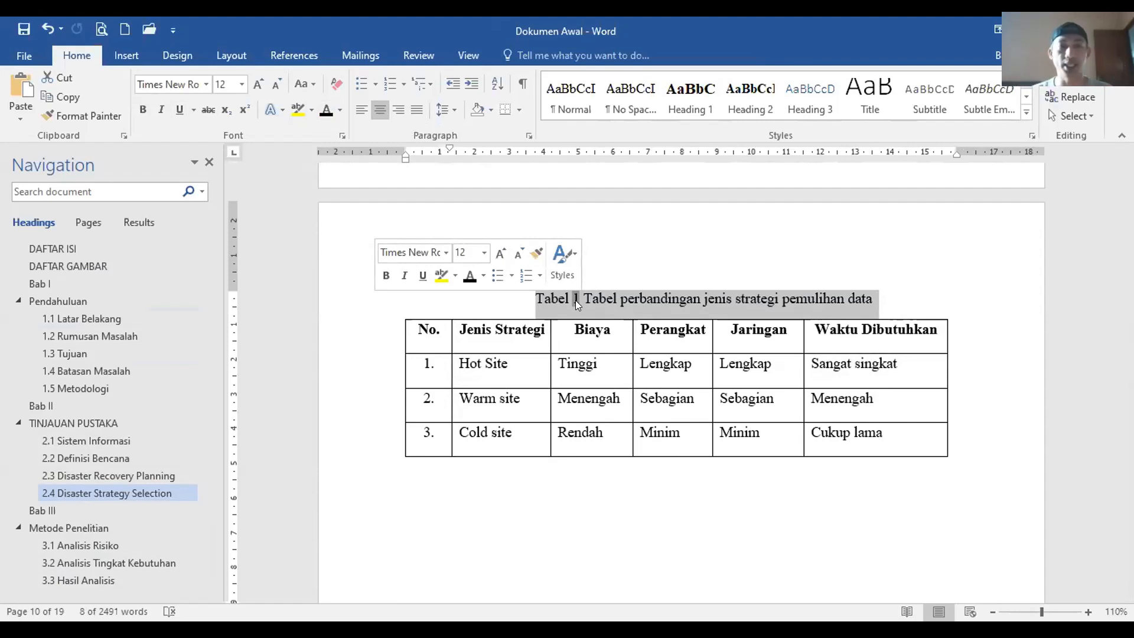
{"action": "left_click", "coordinate": [85, 270]}
{"action": "scroll", "coordinate": [542, 317], "scroll_direction": "down", "scroll_amount": 10}
Step: Insert another page break before Bab I and show the formatting marks
{"action": "scroll", "coordinate": [603, 238], "scroll_direction": "down", "scroll_amount": 1}
{"action": "left_click", "coordinate": [657, 202]}
{"action": "scroll", "coordinate": [655, 292], "scroll_direction": "up", "scroll_amount": 12}
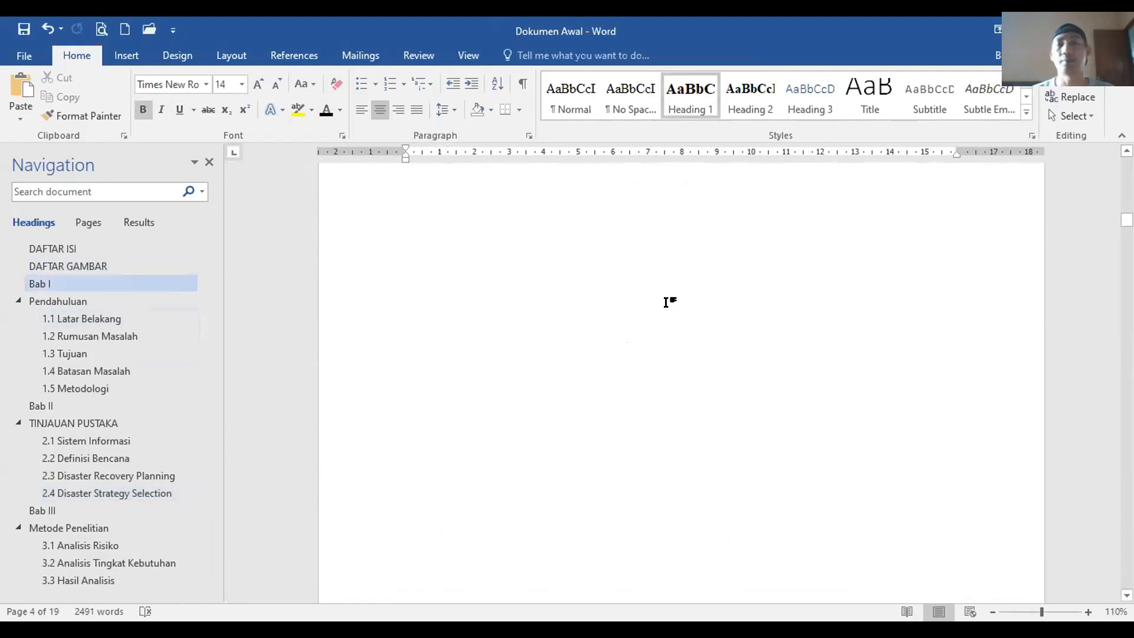
{"action": "scroll", "coordinate": [662, 302], "scroll_direction": "down", "scroll_amount": 6}
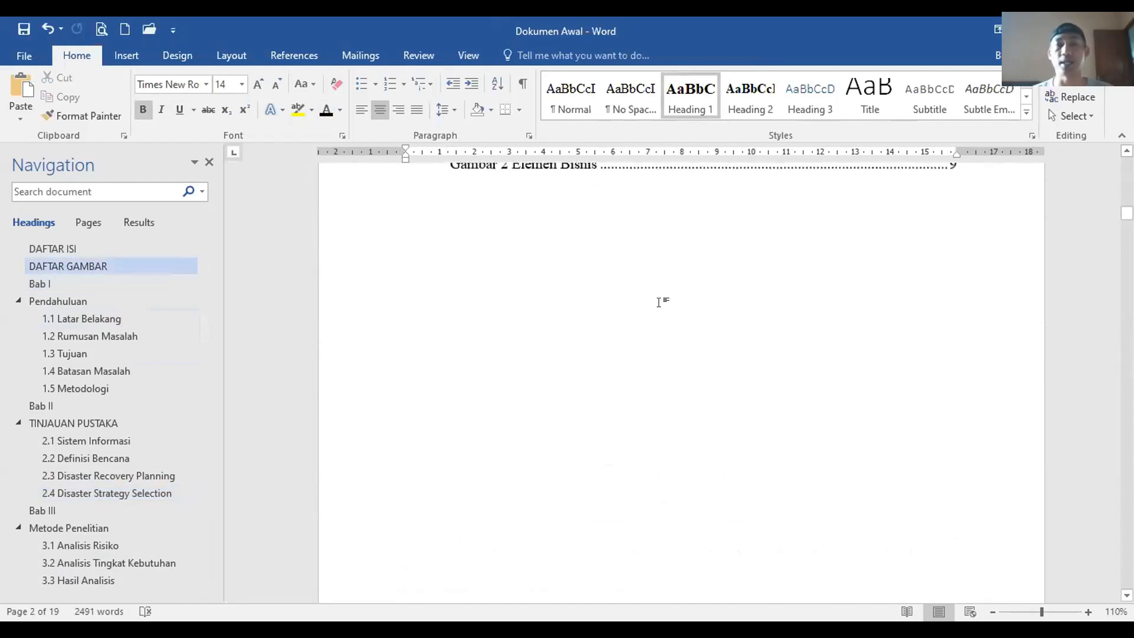
{"action": "scroll", "coordinate": [597, 296], "scroll_direction": "down", "scroll_amount": 4}
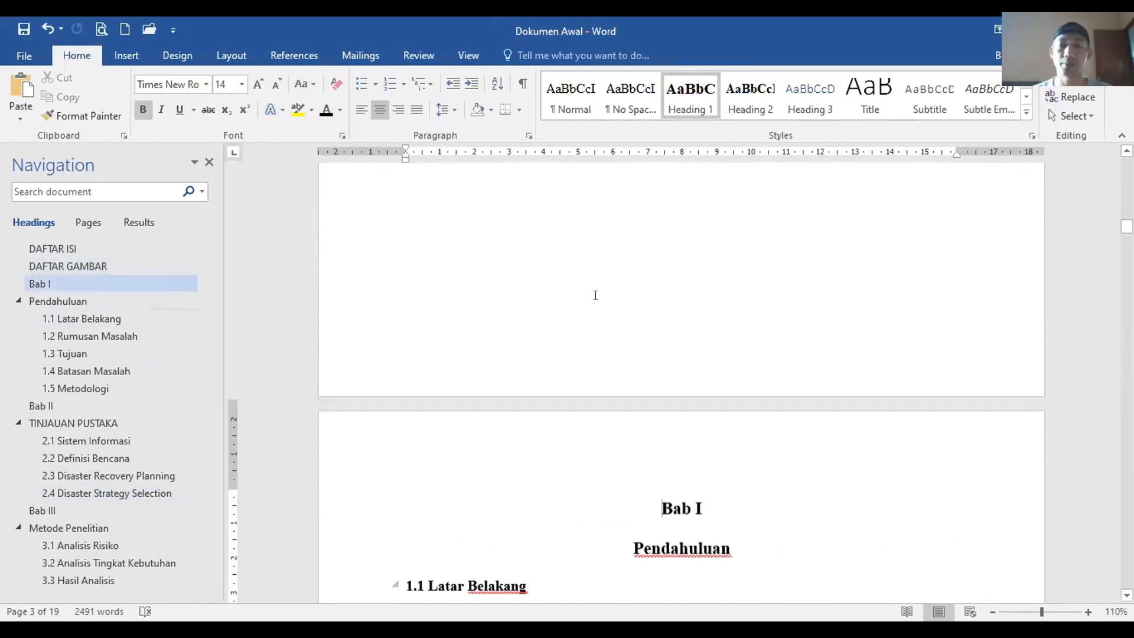
{"action": "left_click", "coordinate": [230, 59]}
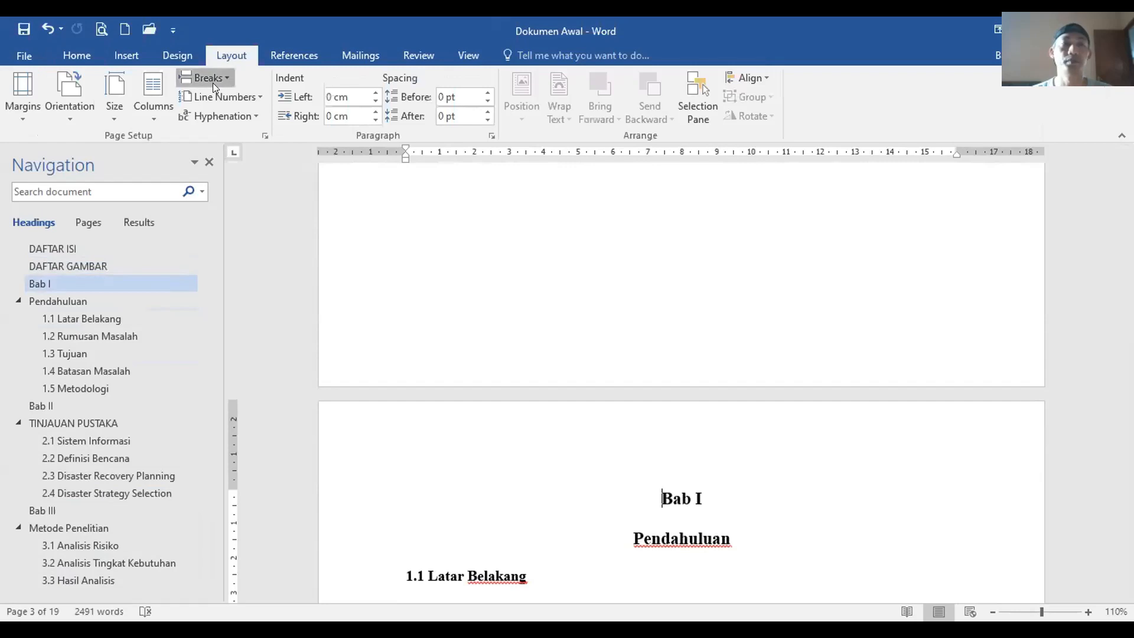
{"action": "key", "text": "ctrl+Return"}
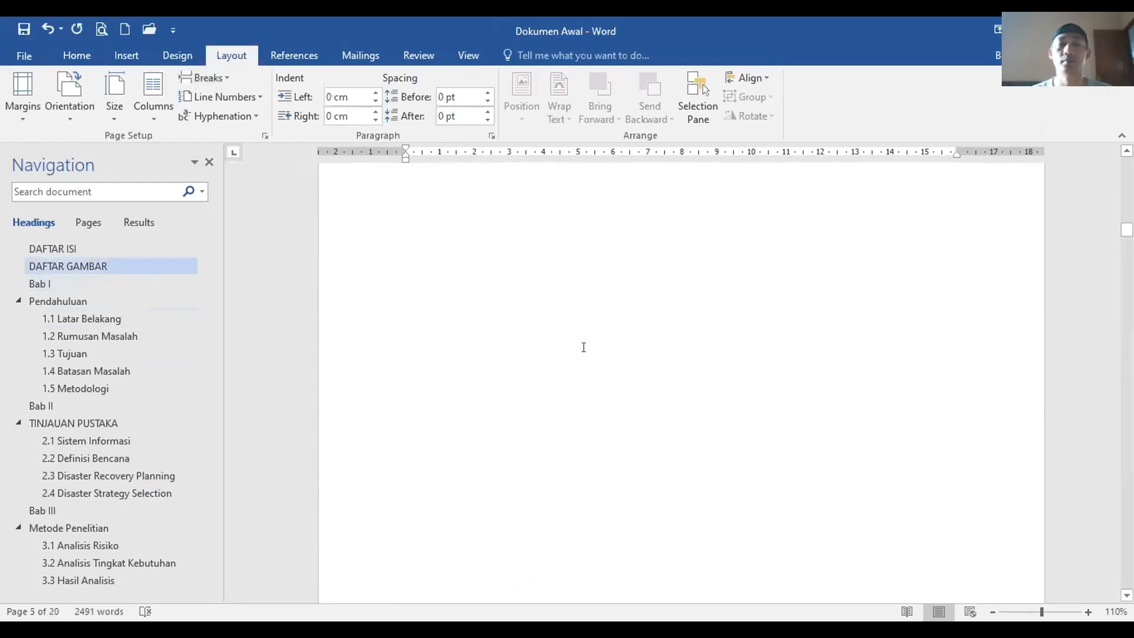
{"action": "left_click", "coordinate": [72, 52]}
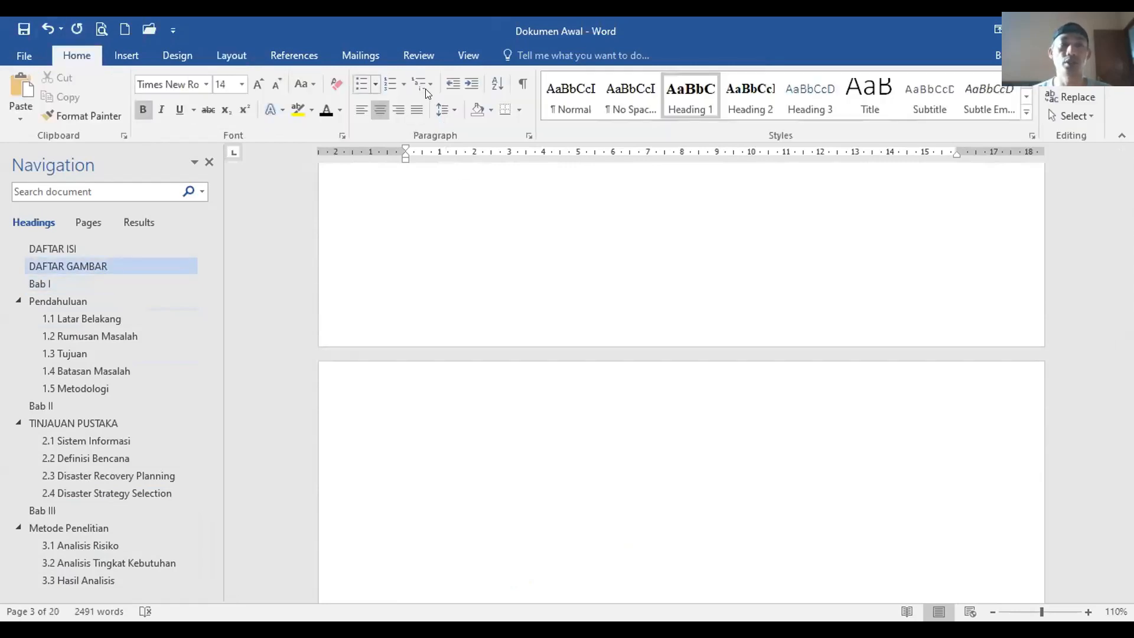
{"action": "left_click", "coordinate": [523, 84]}
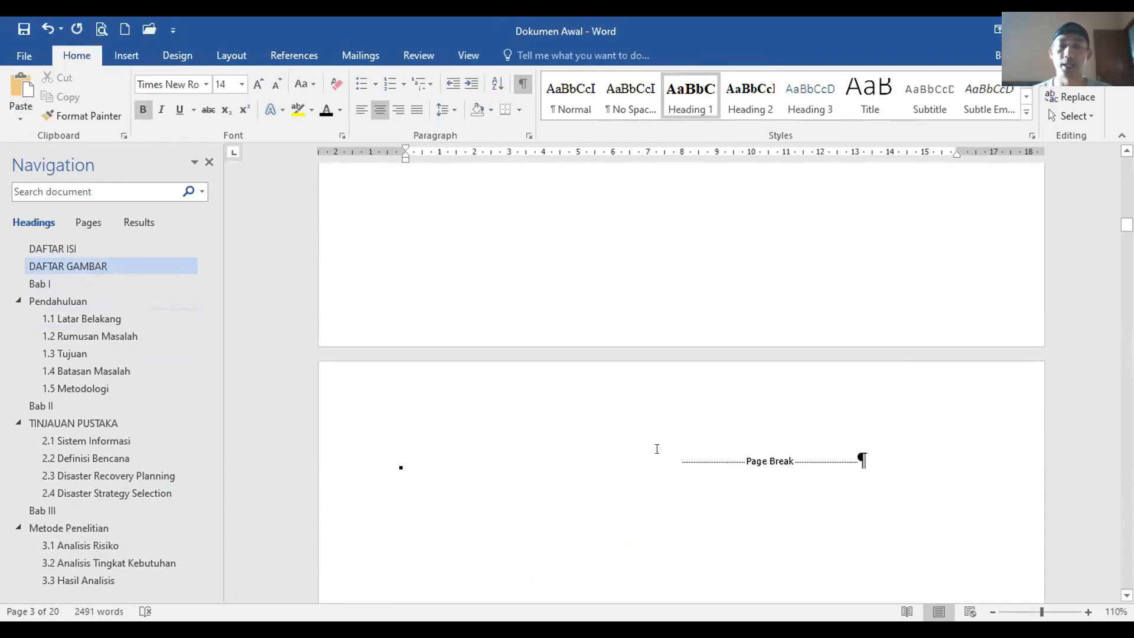
Step: Add the heading DAFTAR TABEL on the new page, with an empty paragraph below
{"action": "left_click", "coordinate": [655, 450]}
{"action": "key", "text": "Return"}
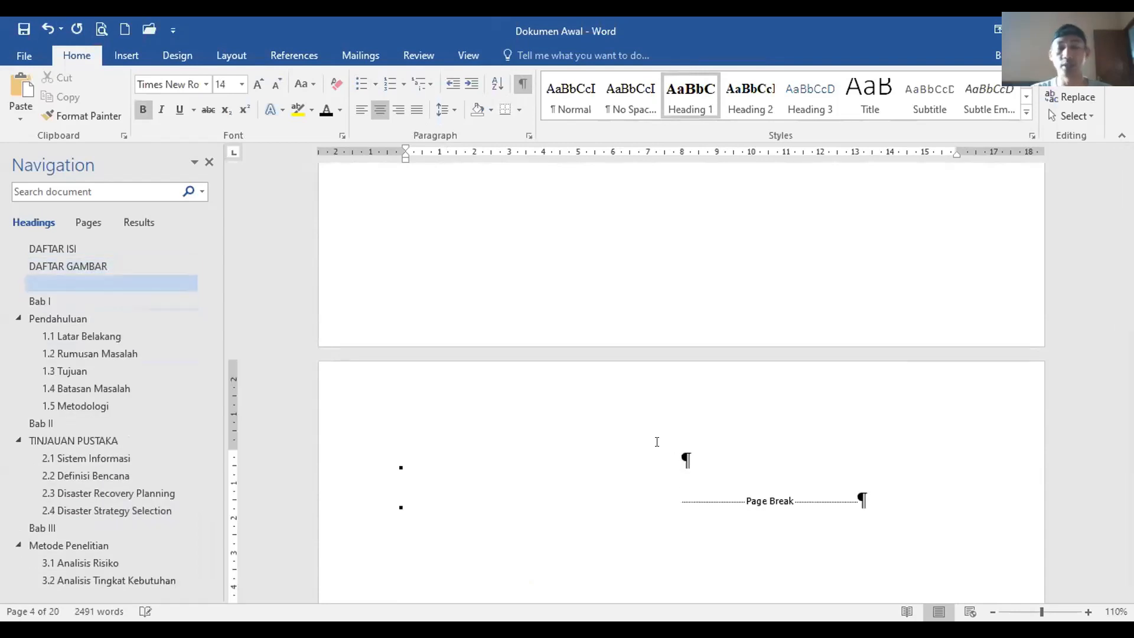
{"action": "type", "text": "DAFTAR GAMBAR"}
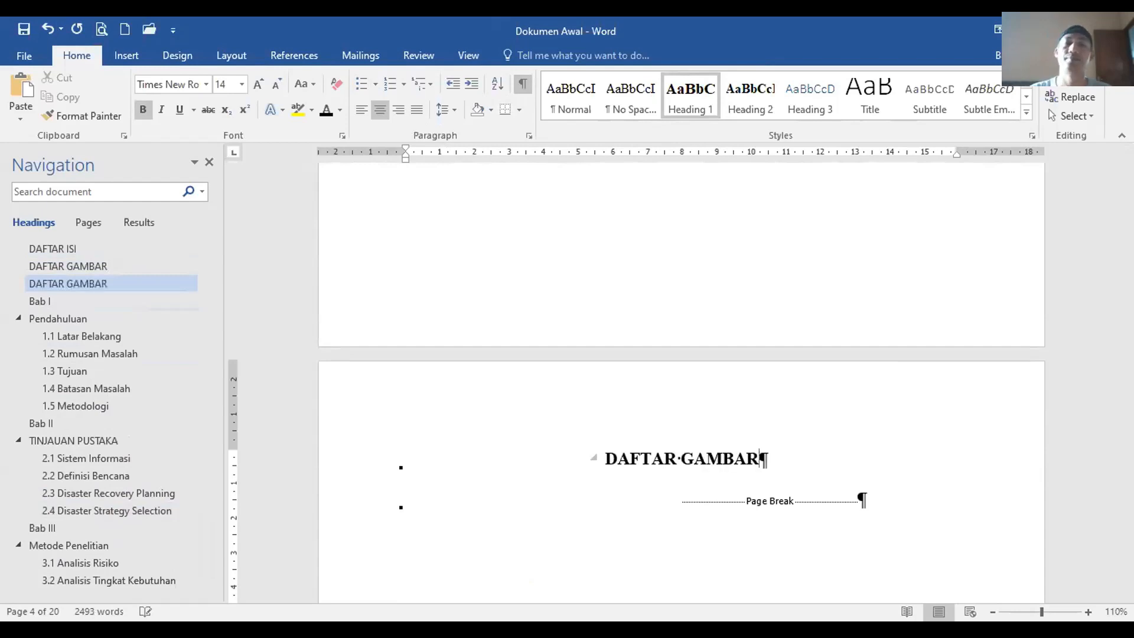
{"action": "key", "text": "Return"}
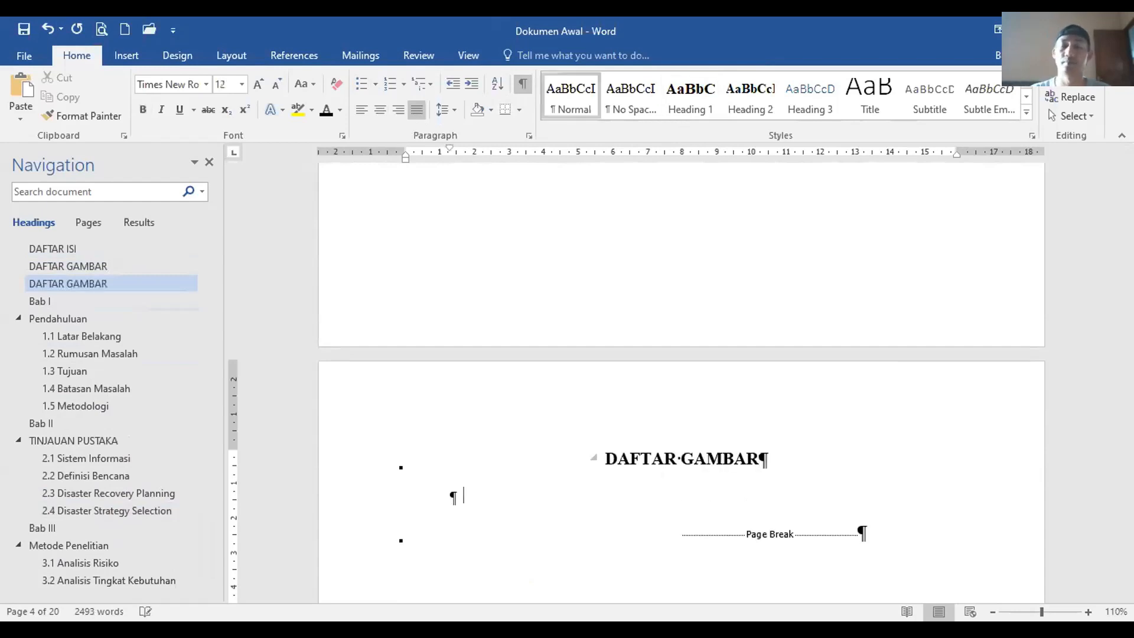
{"action": "double_click", "coordinate": [752, 466]}
{"action": "type", "text": "TABEL"}
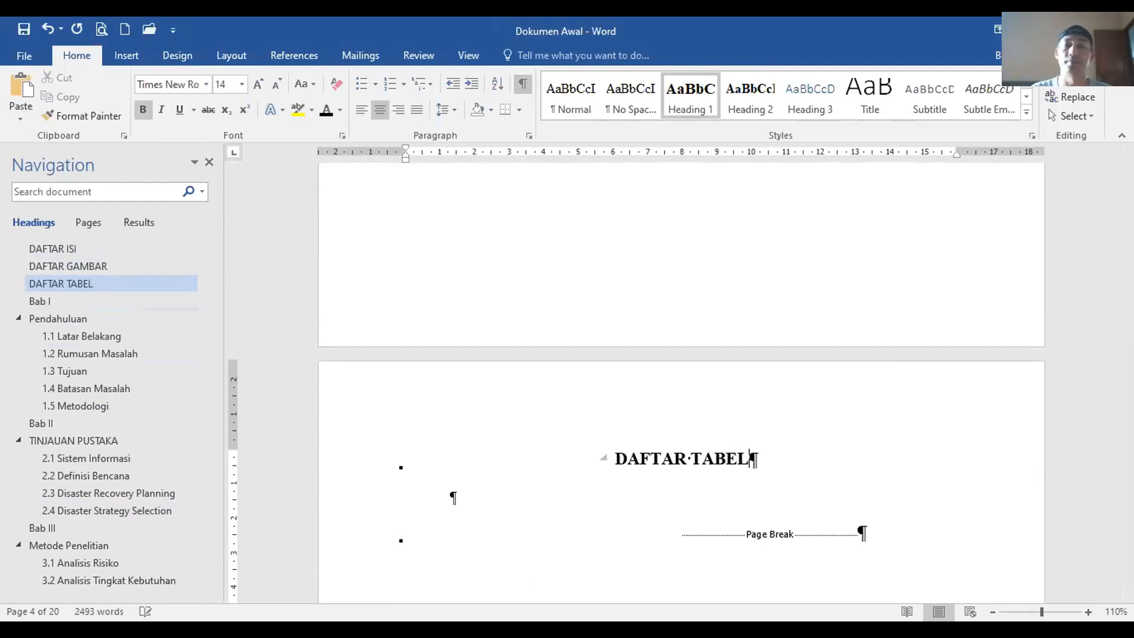
{"action": "left_click", "coordinate": [509, 494]}
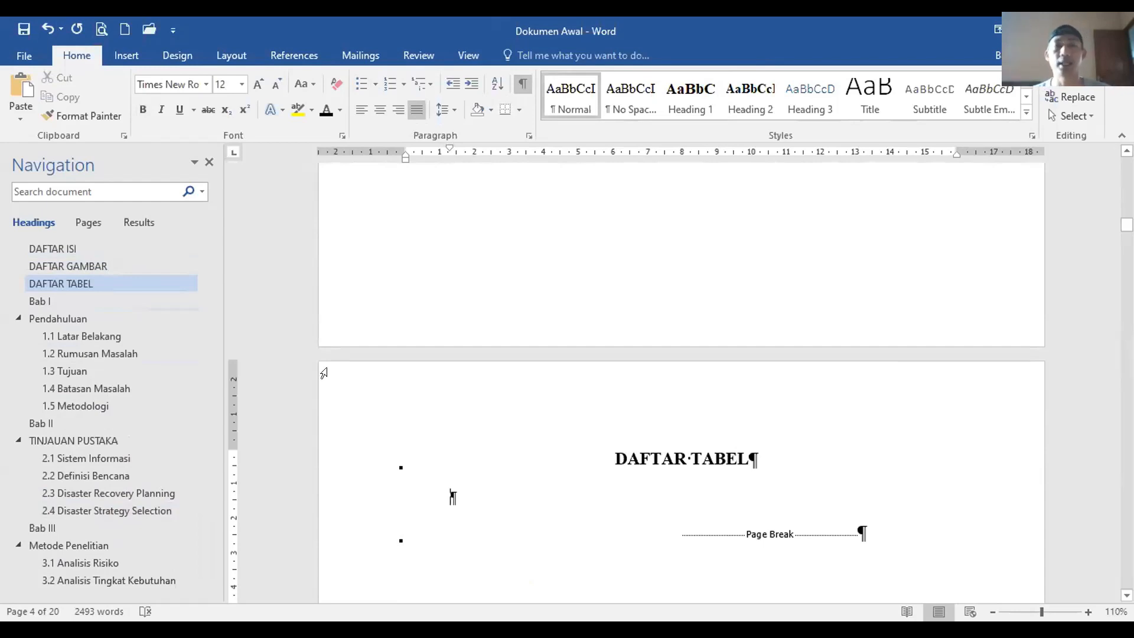
{"action": "left_click", "coordinate": [273, 58]}
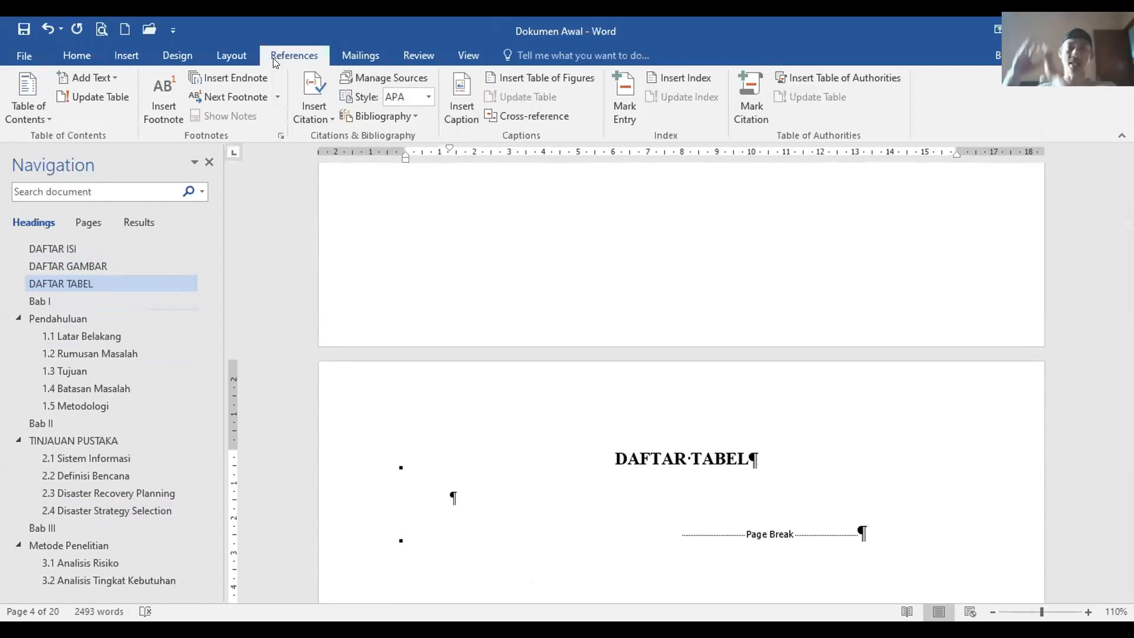
Step: Insert a Tabel list of tables showing Tabel 1 Tabel perbandingan jenis strategi pemulihan data on page 11
{"action": "left_click", "coordinate": [557, 74]}
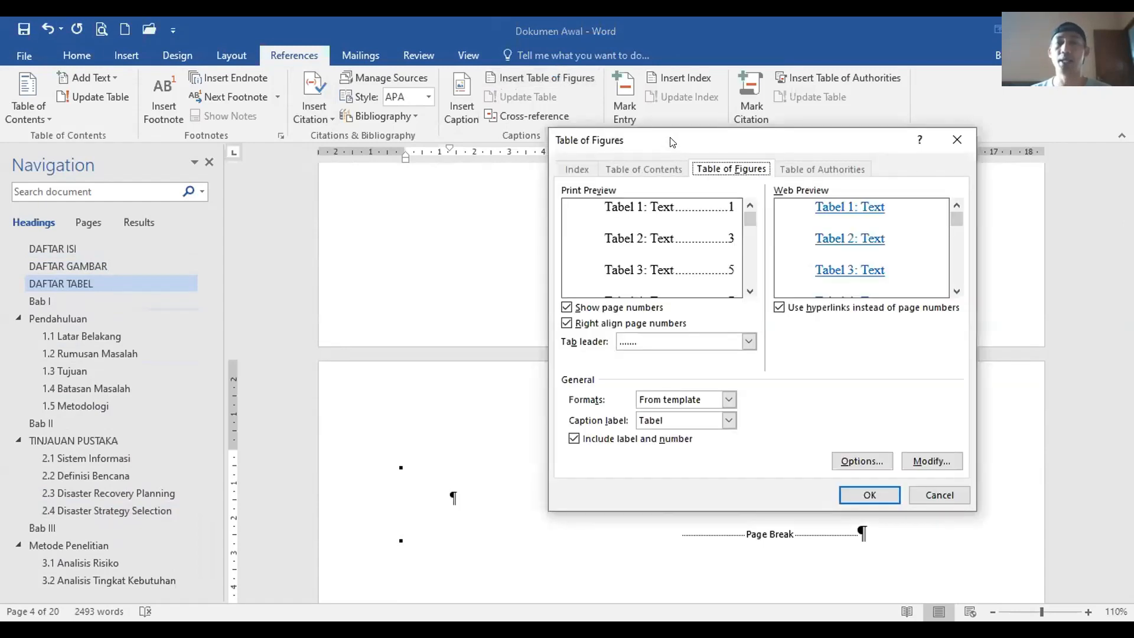
{"action": "left_click_drag", "start_coordinate": [671, 143], "coordinate": [590, 147]}
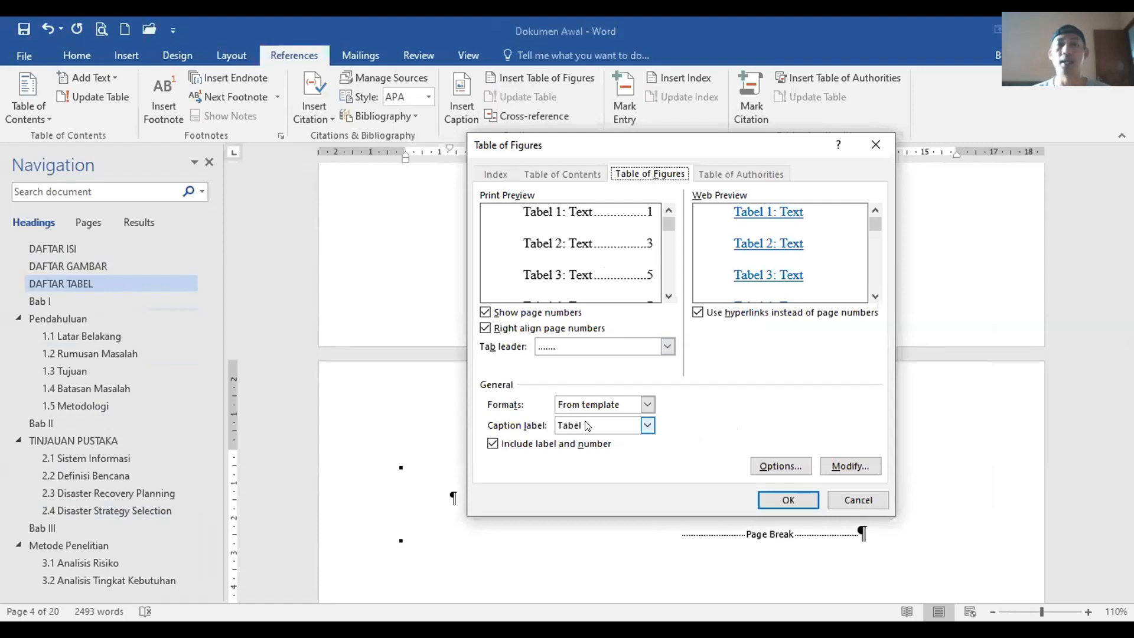
{"action": "left_click", "coordinate": [779, 502]}
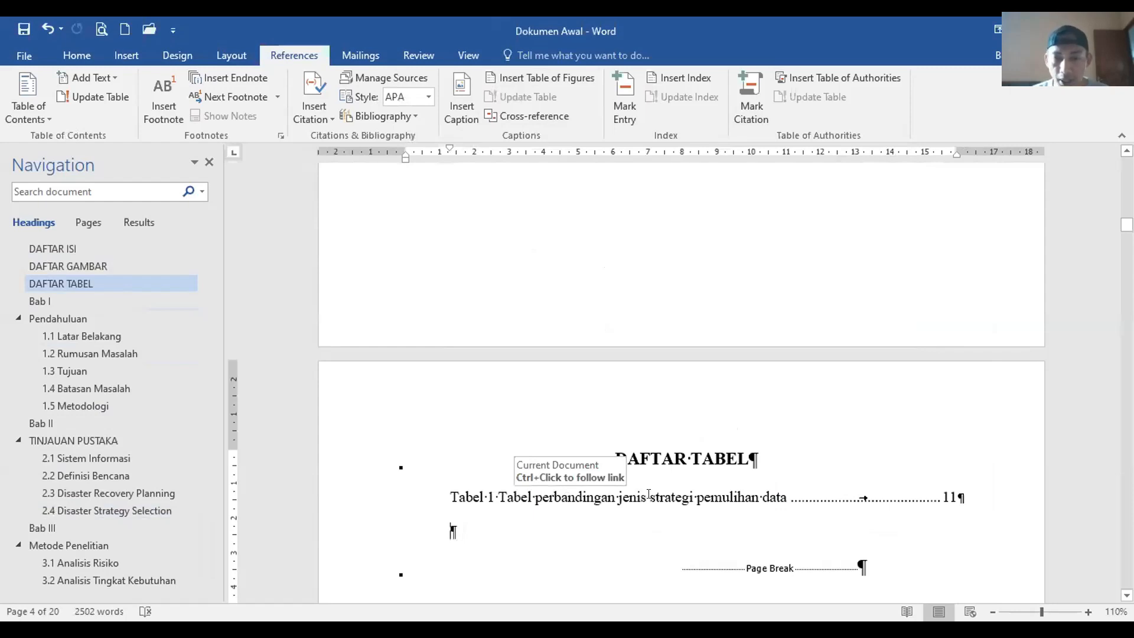
{"action": "scroll", "coordinate": [863, 476], "scroll_direction": "down", "scroll_amount": 2}
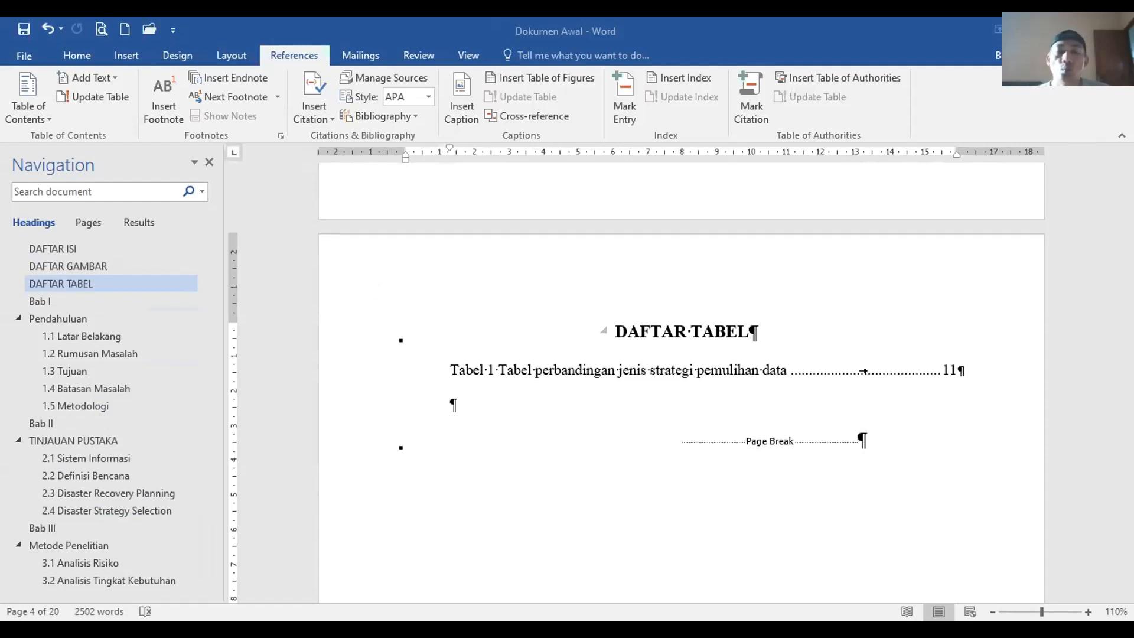
Step: Jump to the Pendahuluan chapter and hide the formatting marks
{"action": "left_click", "coordinate": [58, 318]}
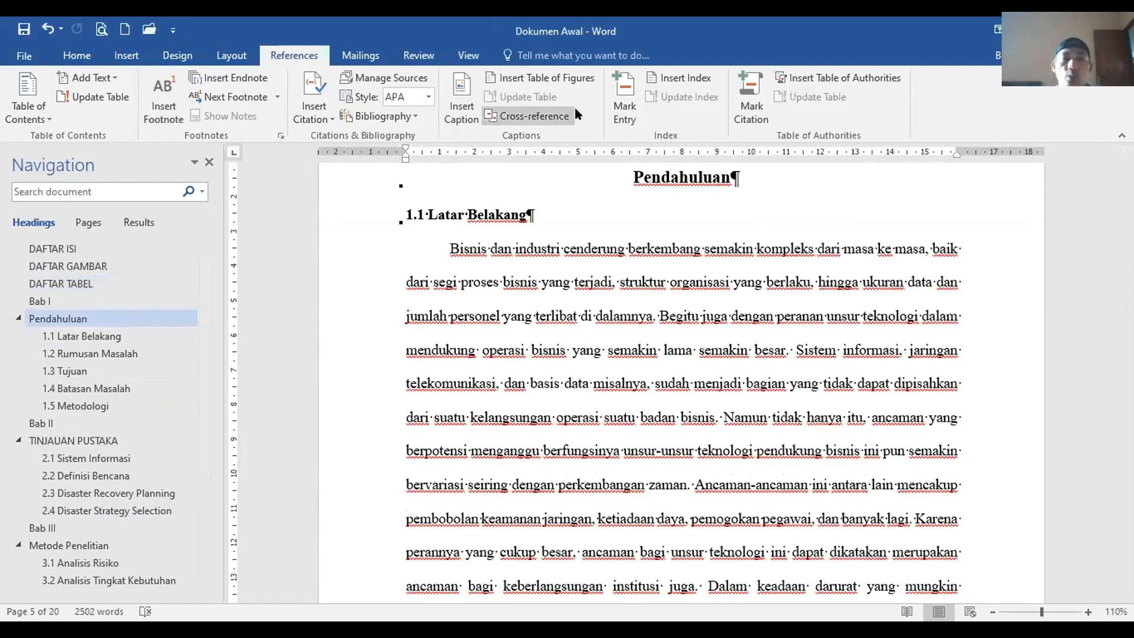
{"action": "left_click", "coordinate": [75, 55]}
{"action": "left_click", "coordinate": [524, 88]}
{"action": "scroll", "coordinate": [930, 490], "scroll_direction": "down", "scroll_amount": 6}
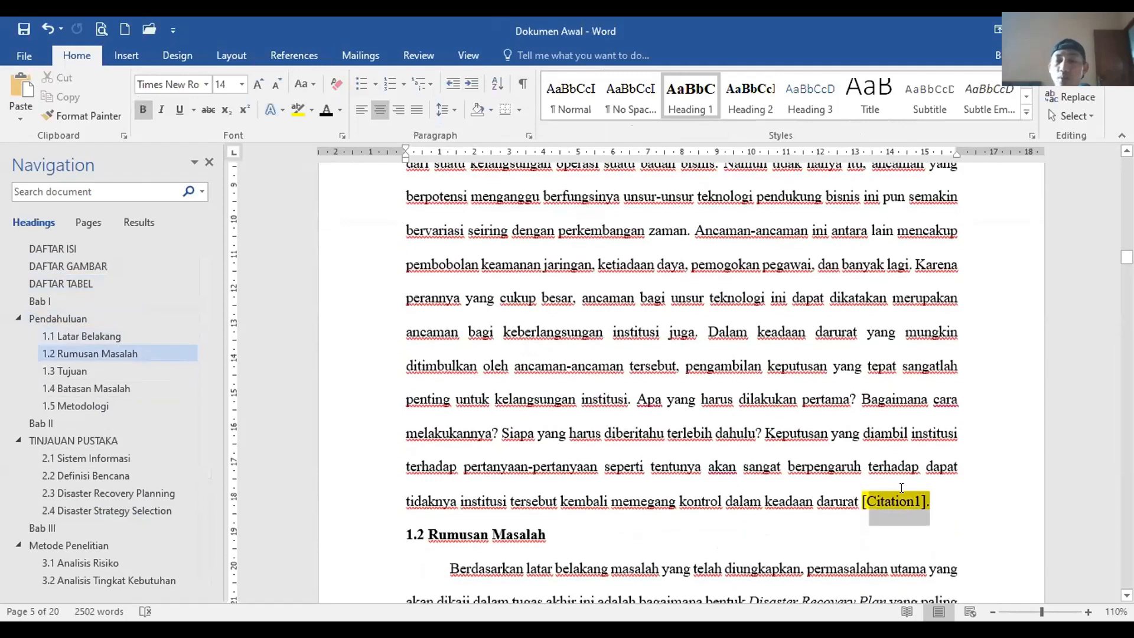
Step: Select the [Citation1] placeholder in 1.1 Latar Belakang and show the Insert Citation options
{"action": "left_click", "coordinate": [863, 499]}
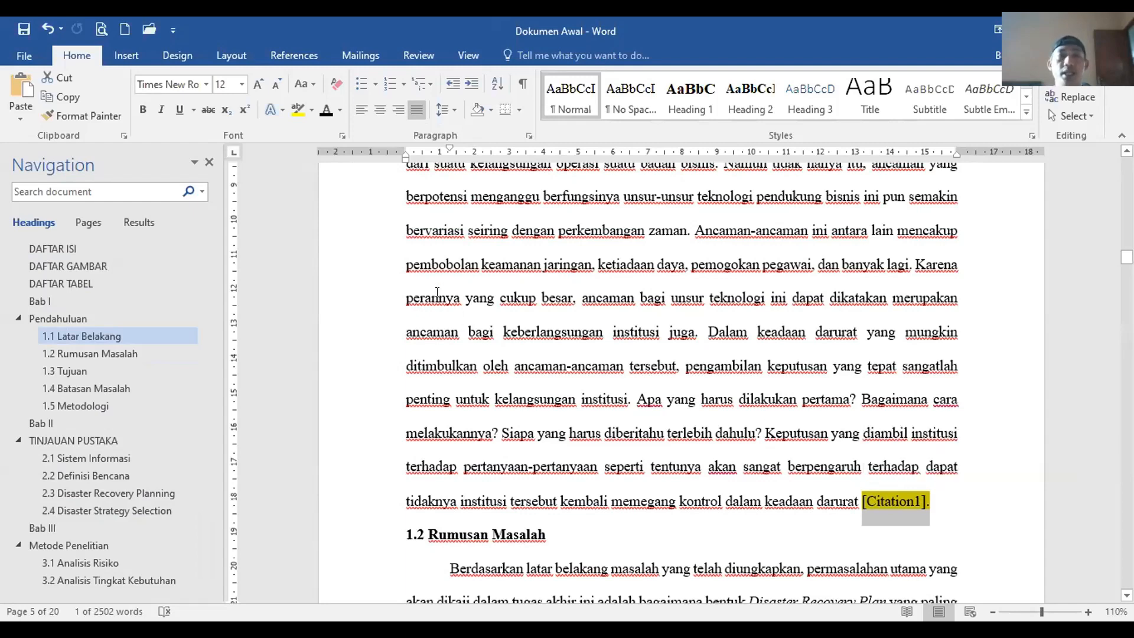
{"action": "left_click", "coordinate": [296, 59]}
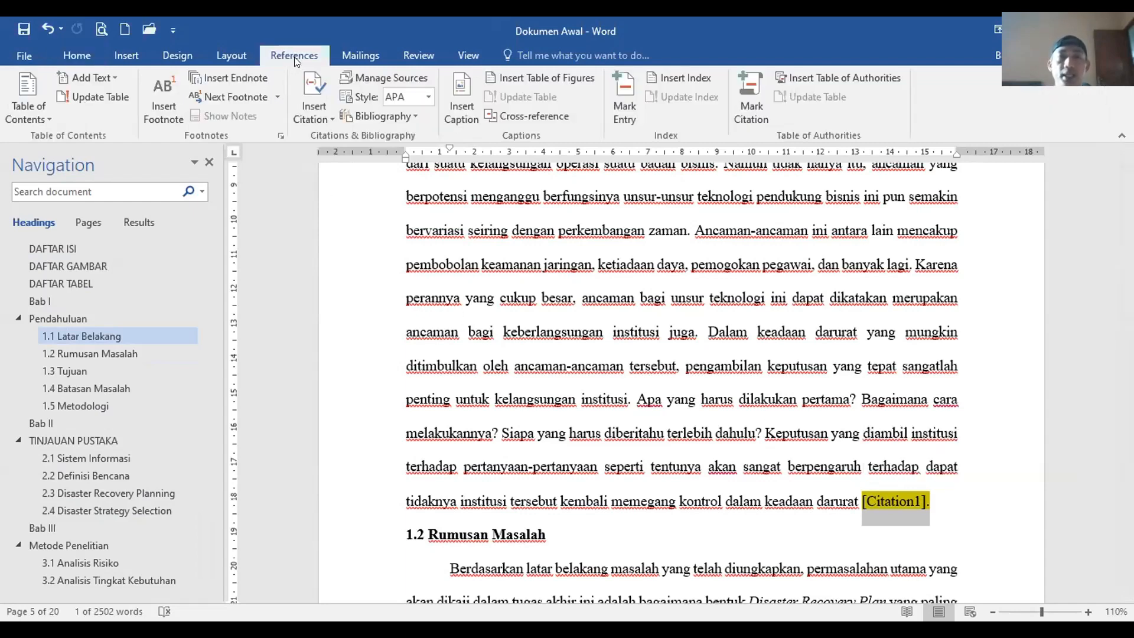
{"action": "left_click", "coordinate": [322, 117]}
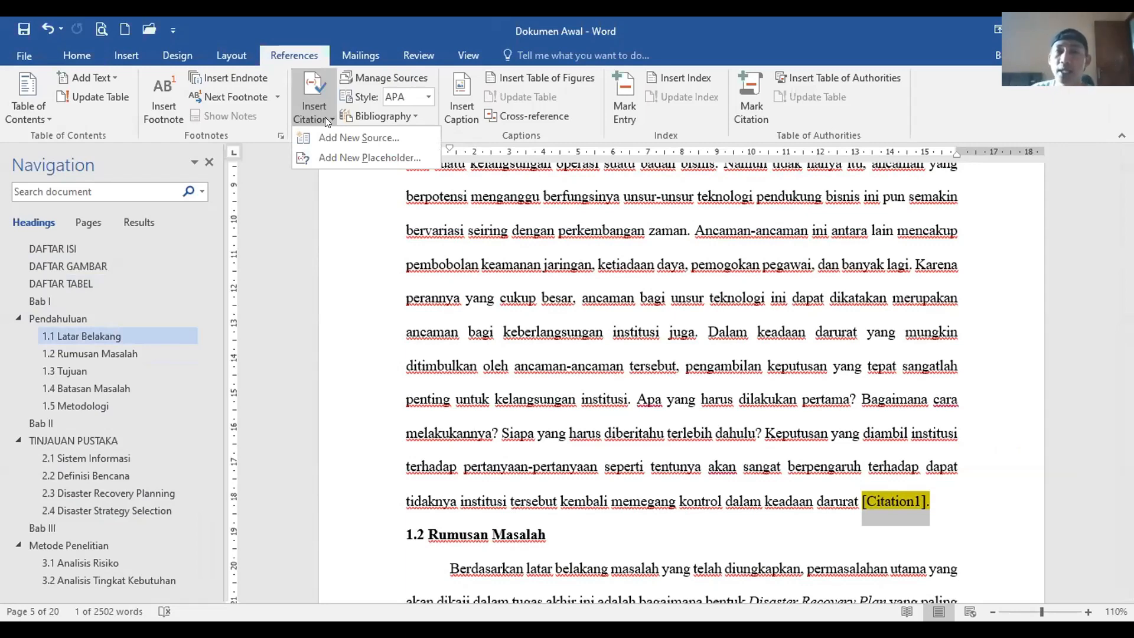
Step: Start a new citation source with Book kept as the source type
{"action": "left_click", "coordinate": [349, 140]}
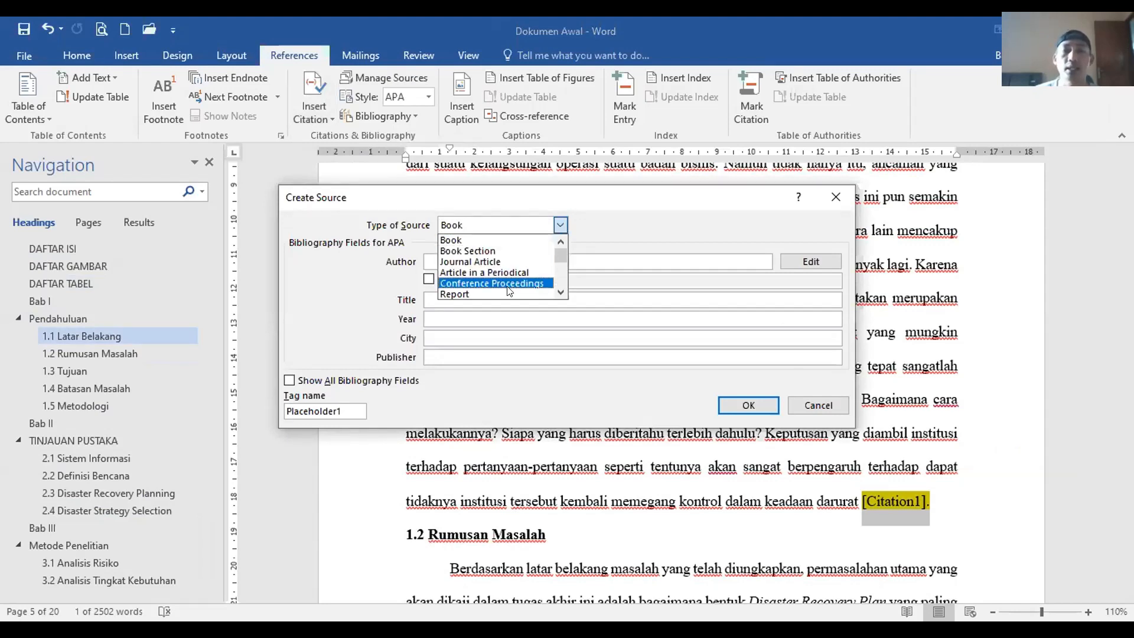
{"action": "scroll", "coordinate": [507, 290], "scroll_direction": "down", "scroll_amount": 1}
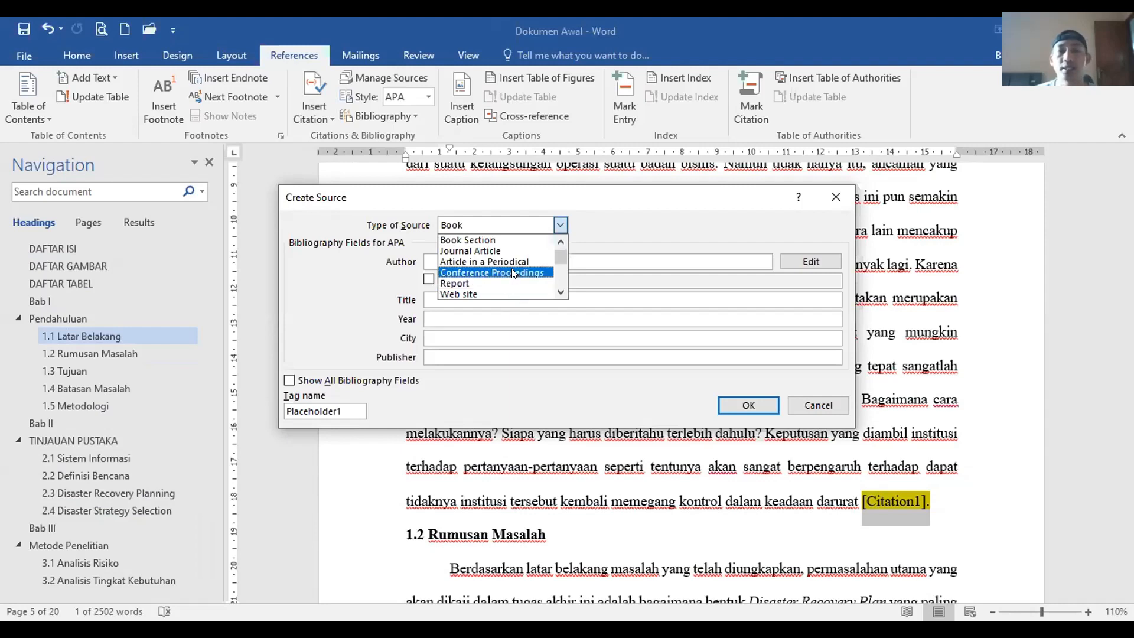
{"action": "scroll", "coordinate": [513, 273], "scroll_direction": "down", "scroll_amount": 4}
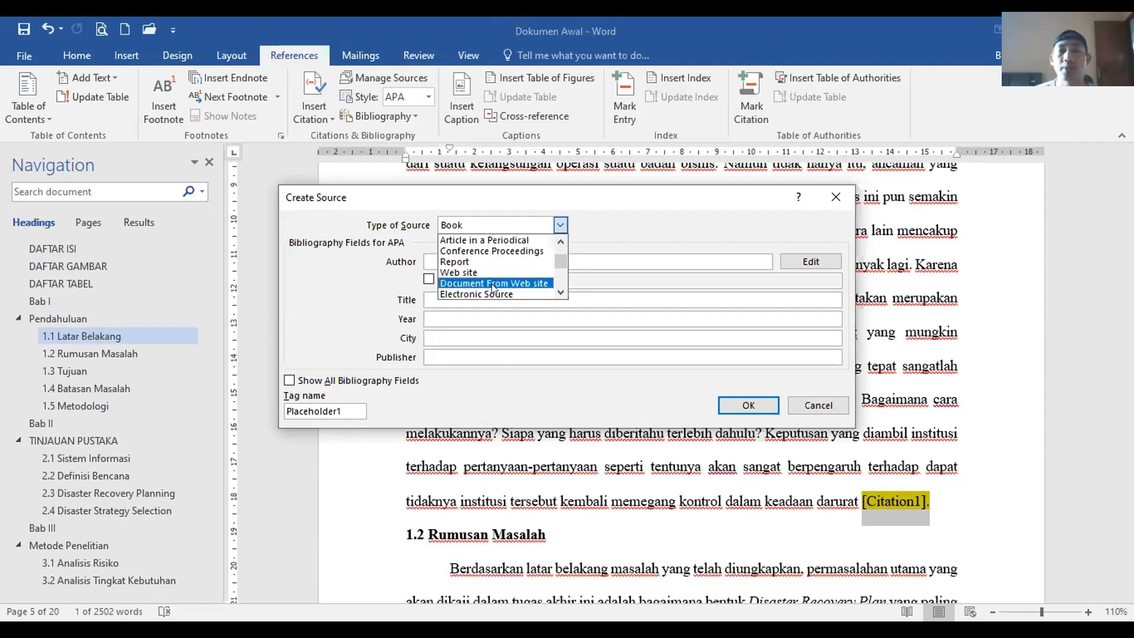
{"action": "scroll", "coordinate": [494, 288], "scroll_direction": "up", "scroll_amount": 5}
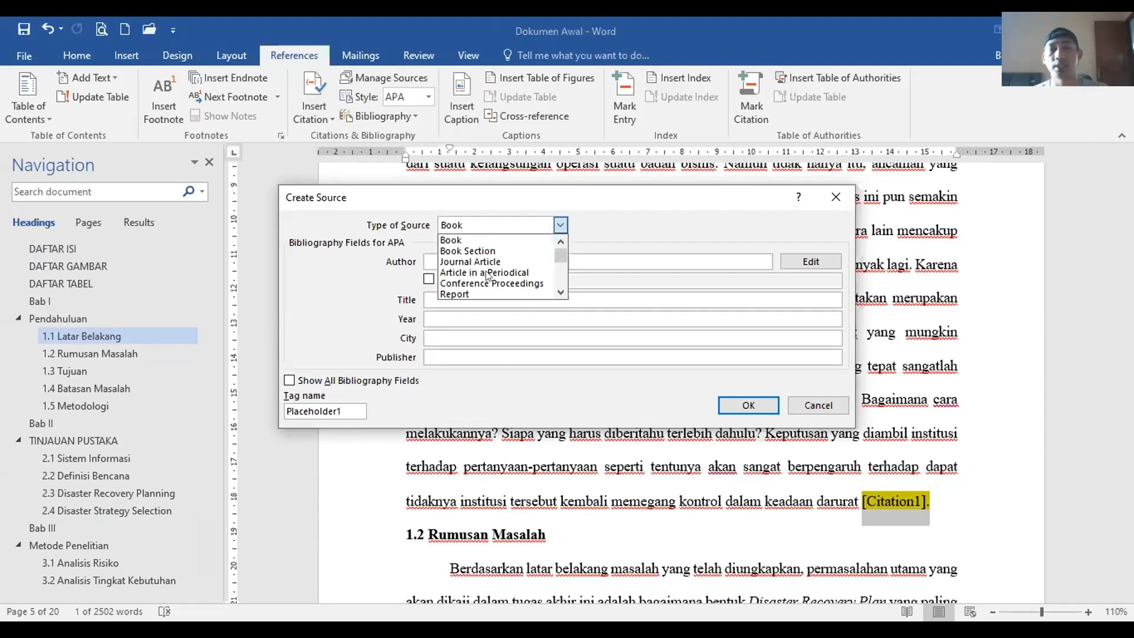
{"action": "left_click", "coordinate": [461, 239]}
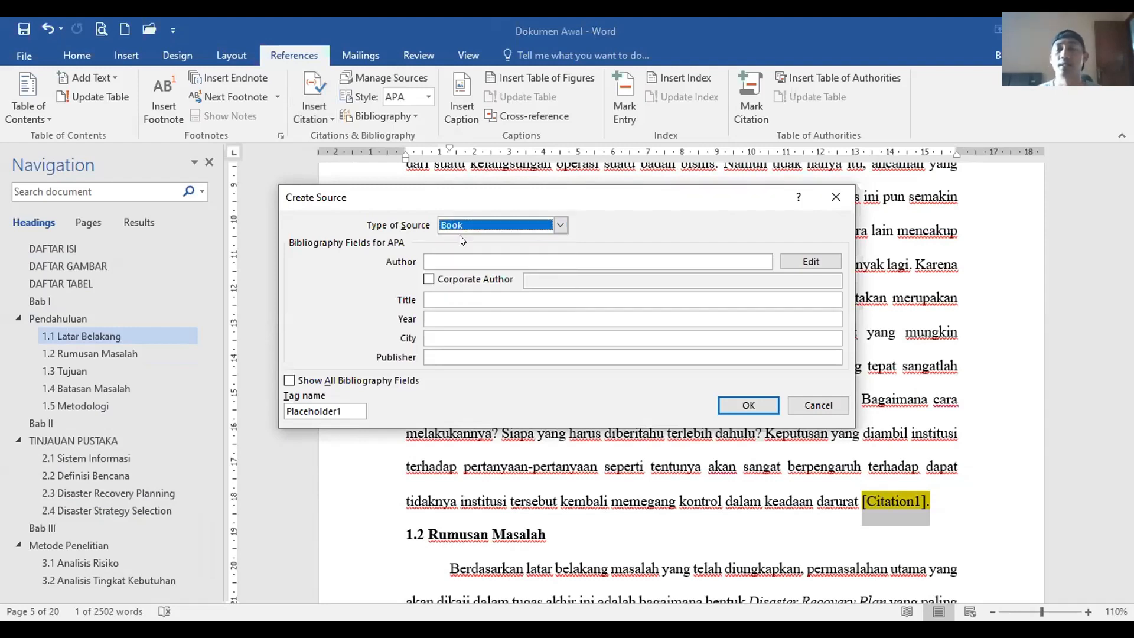
{"action": "left_click", "coordinate": [466, 256]}
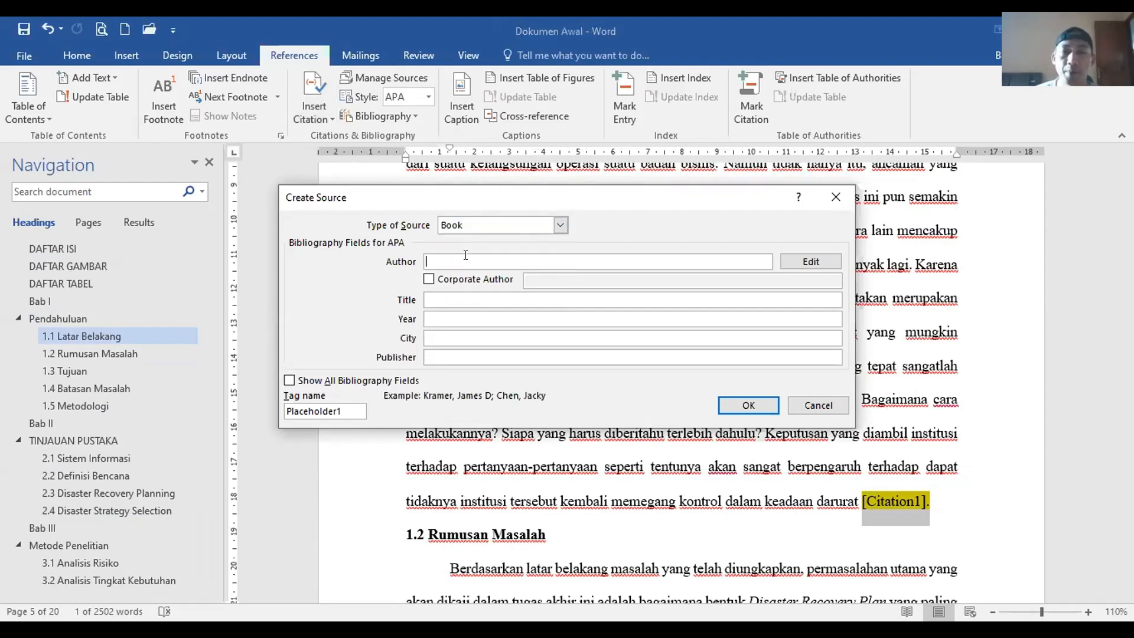
{"action": "left_click", "coordinate": [457, 297]}
{"action": "left_click", "coordinate": [450, 317]}
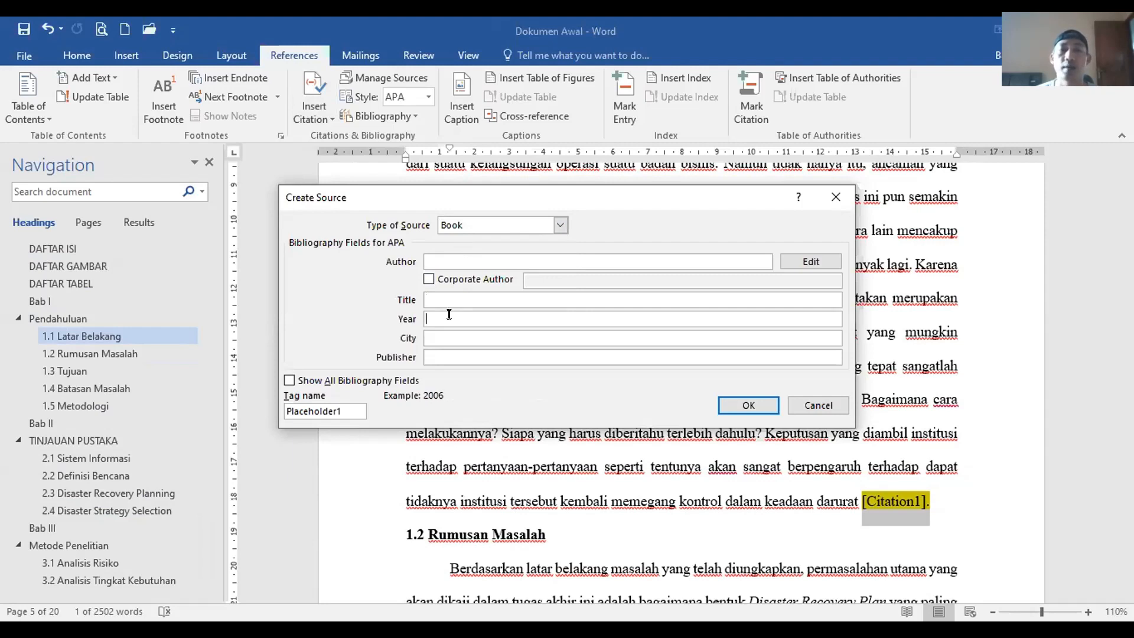
{"action": "left_click", "coordinate": [450, 334]}
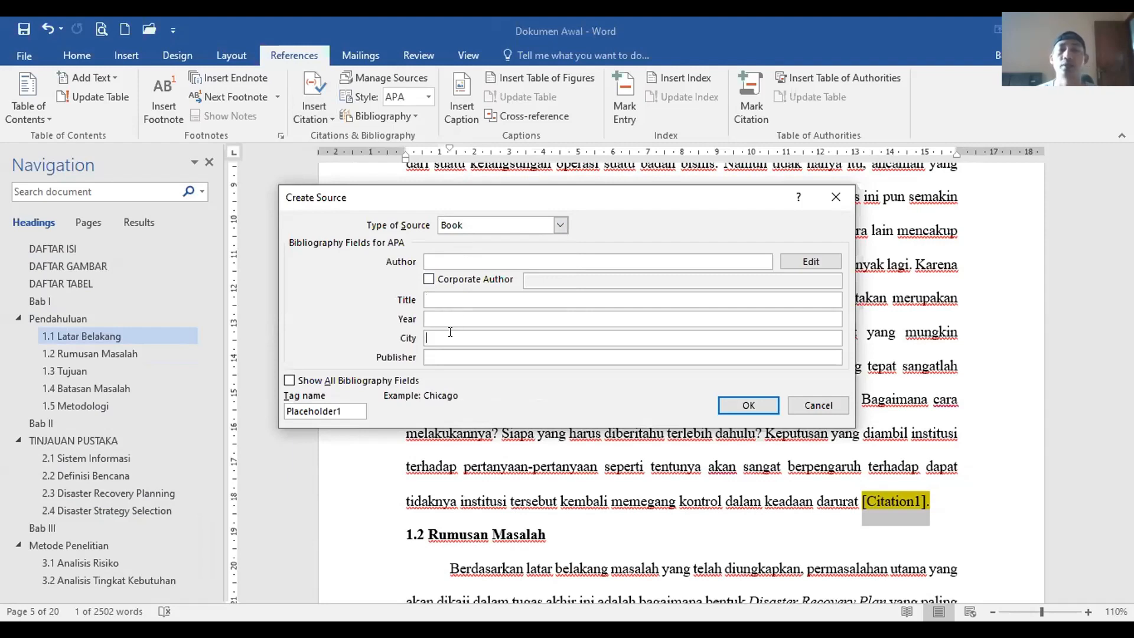
{"action": "left_click", "coordinate": [455, 357]}
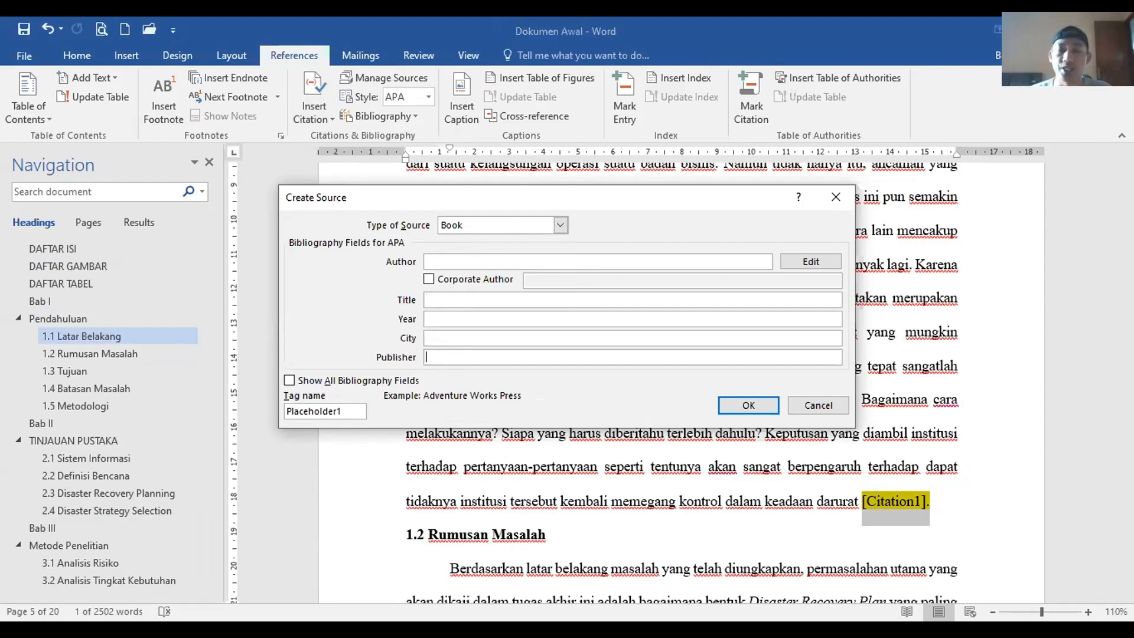
{"action": "key", "text": "alt+Tab"}
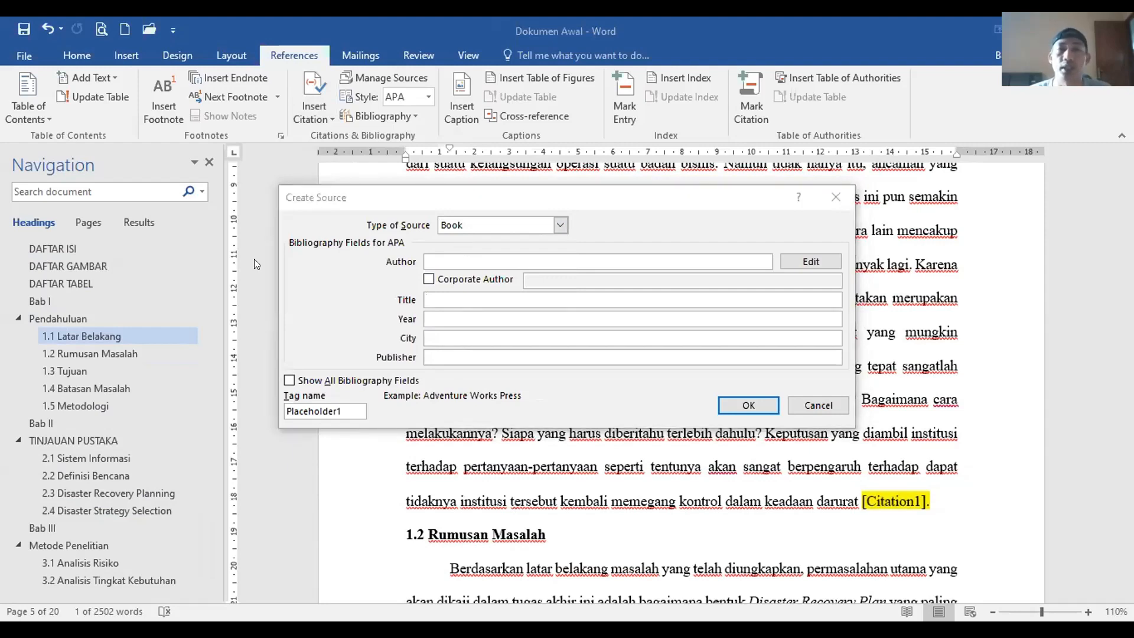
{"action": "key", "text": "alt+Tab"}
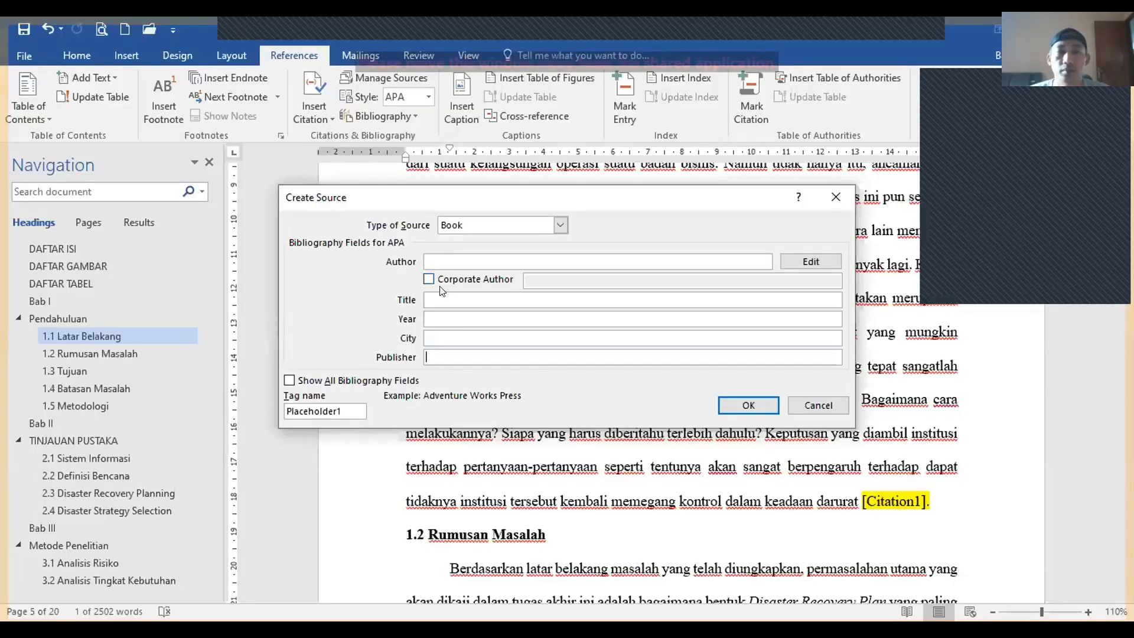
Step: Enter title Business Continuty Plan Design, year 2007, city Boston and publisher IEEE
{"action": "left_click", "coordinate": [436, 299]}
{"action": "type", "text": "Business Continuity Plan Design"}
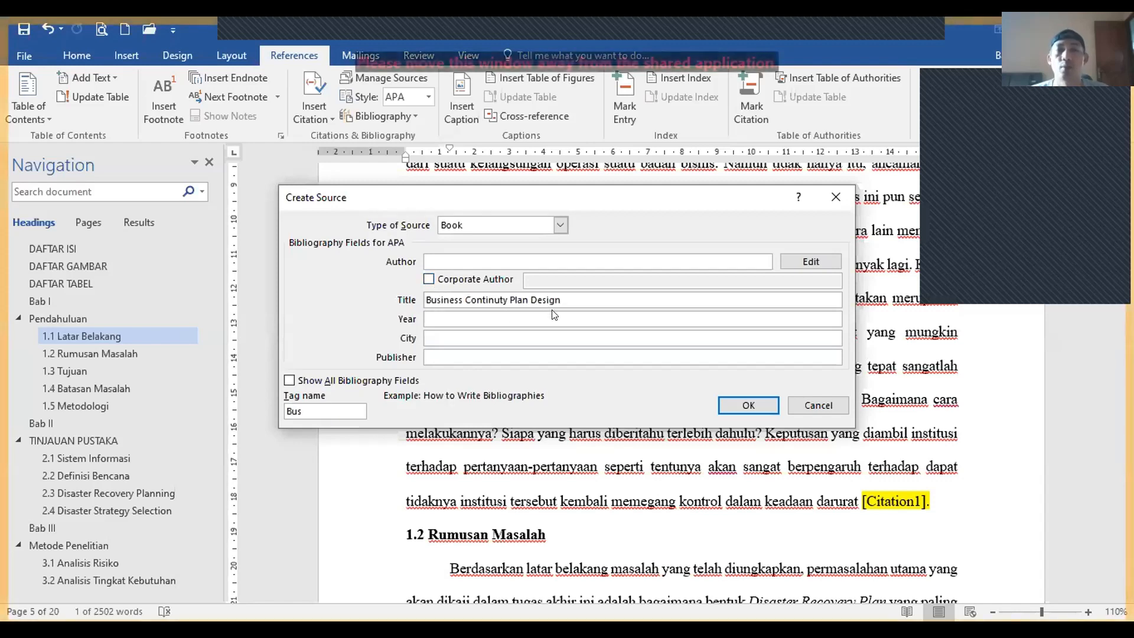
{"action": "left_click", "coordinate": [476, 318]}
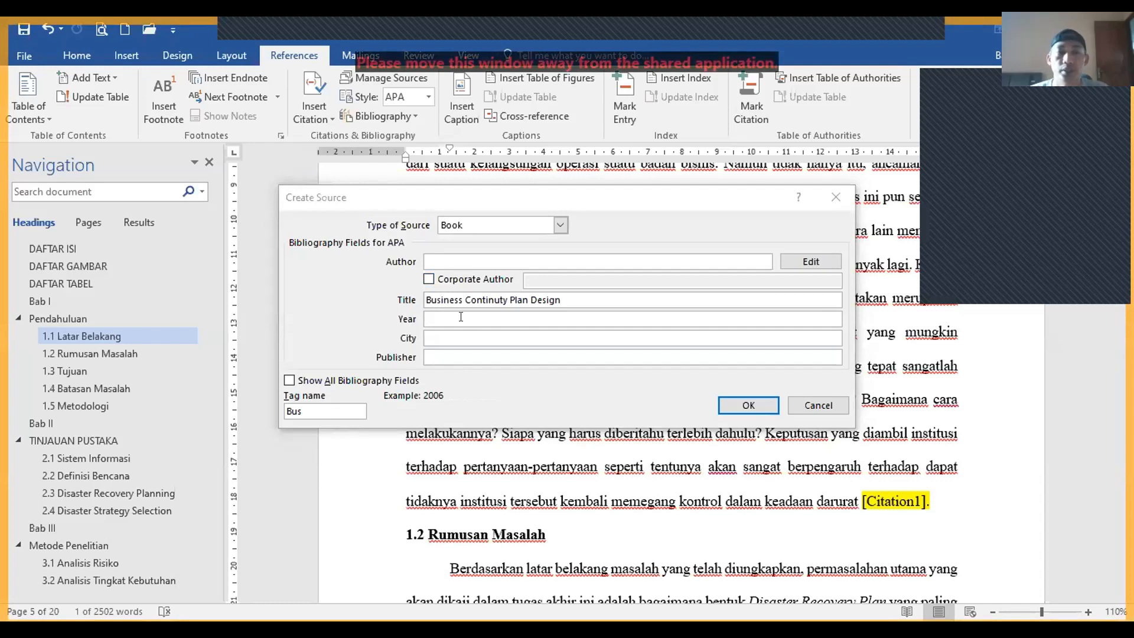
{"action": "type", "text": "2007"}
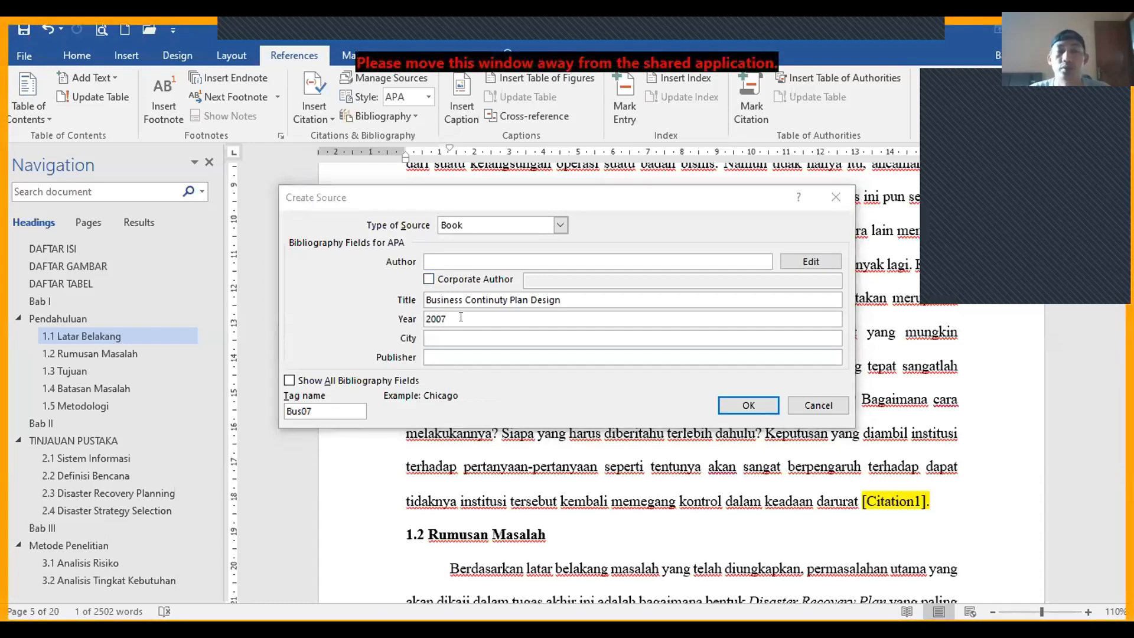
{"action": "key", "text": "alt+Tab"}
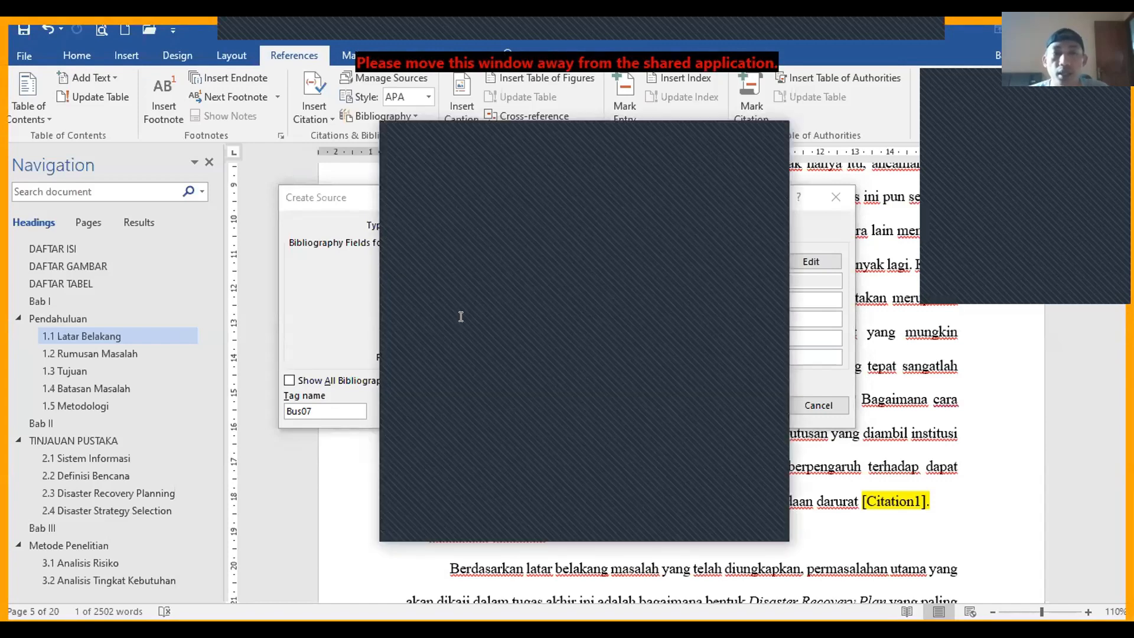
{"action": "key", "text": "alt+Tab"}
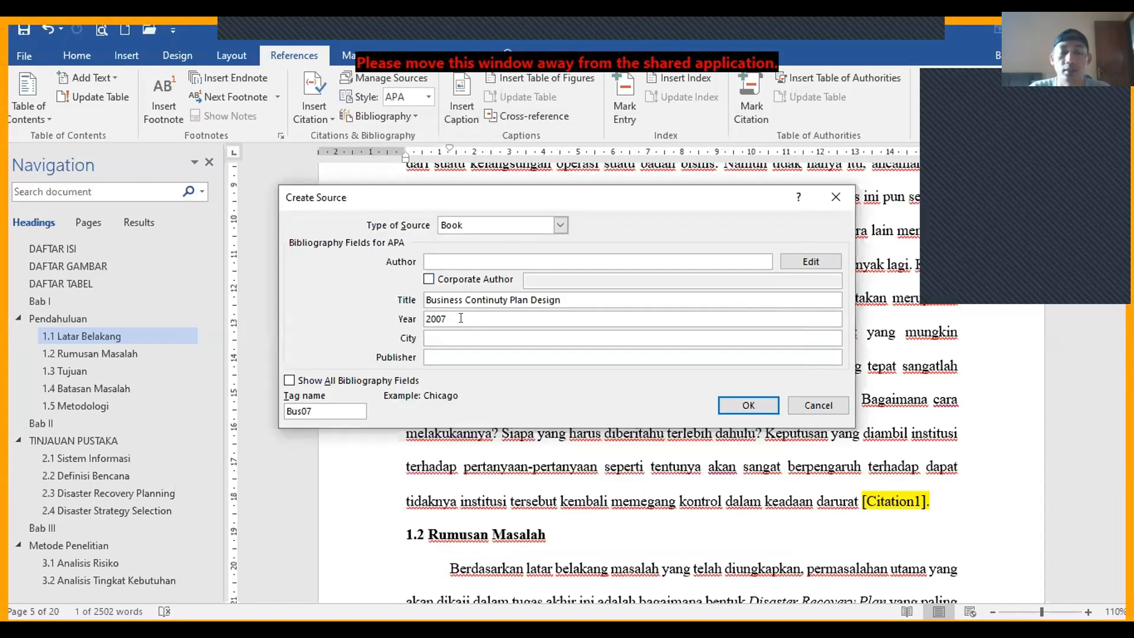
{"action": "type", "text": "Boston"}
{"action": "key", "text": "Tab"}
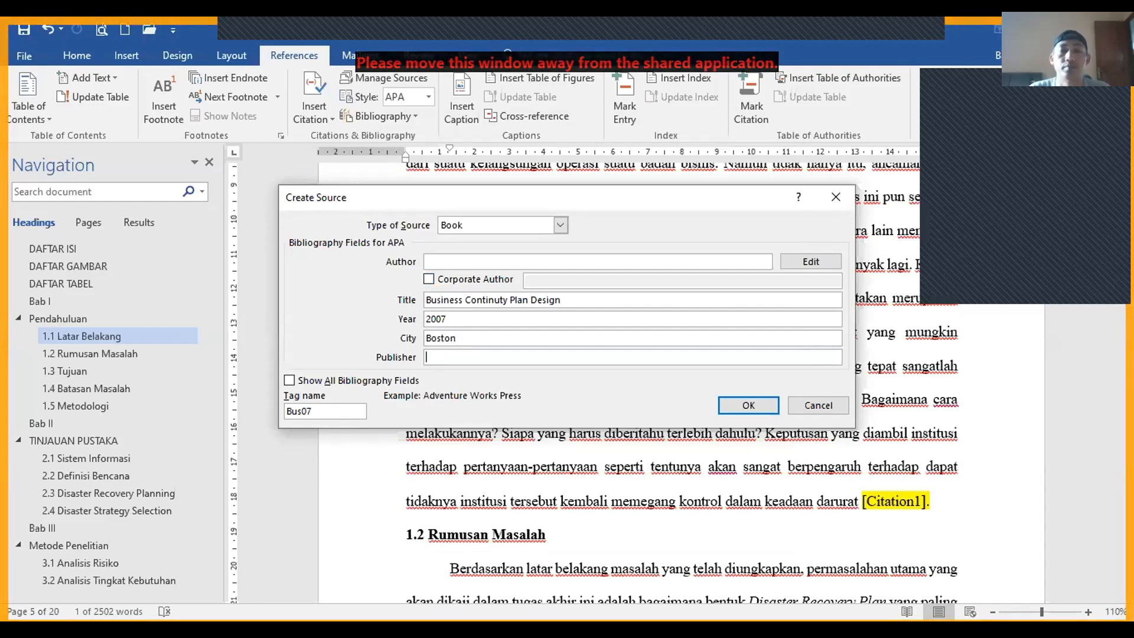
{"action": "key", "text": "alt+Tab"}
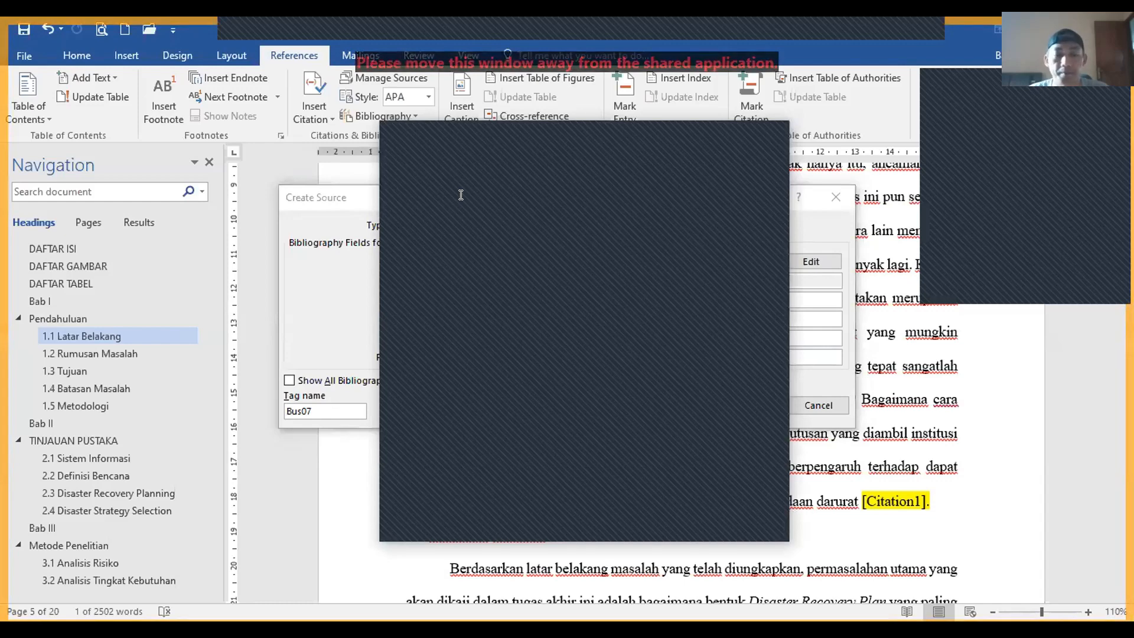
{"action": "key", "text": "alt+Tab"}
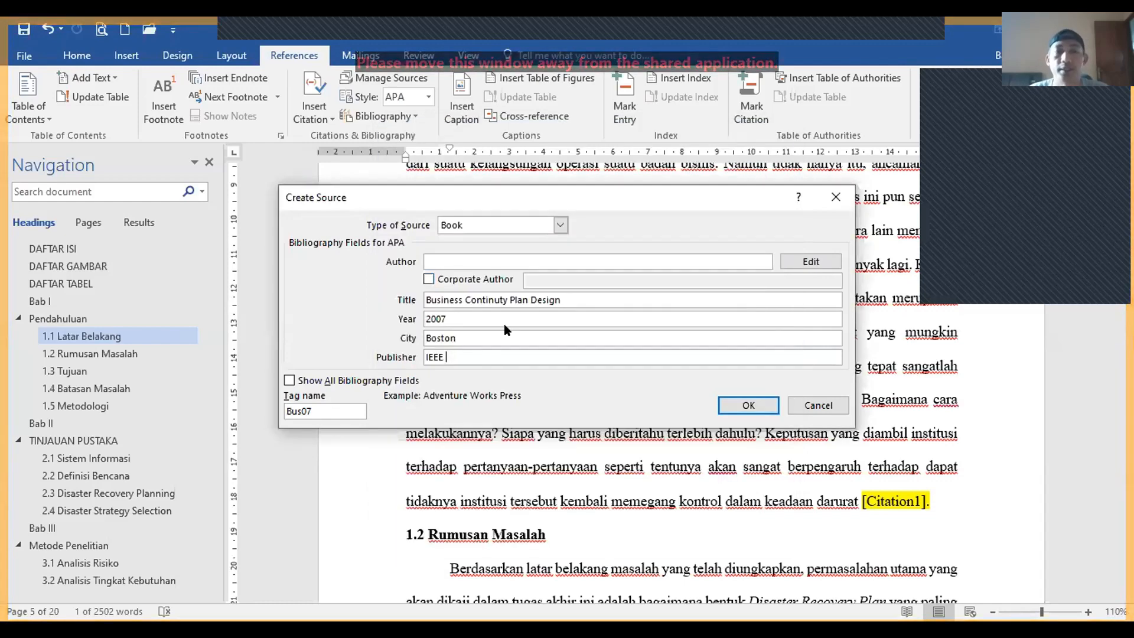
{"action": "left_click", "coordinate": [473, 258]}
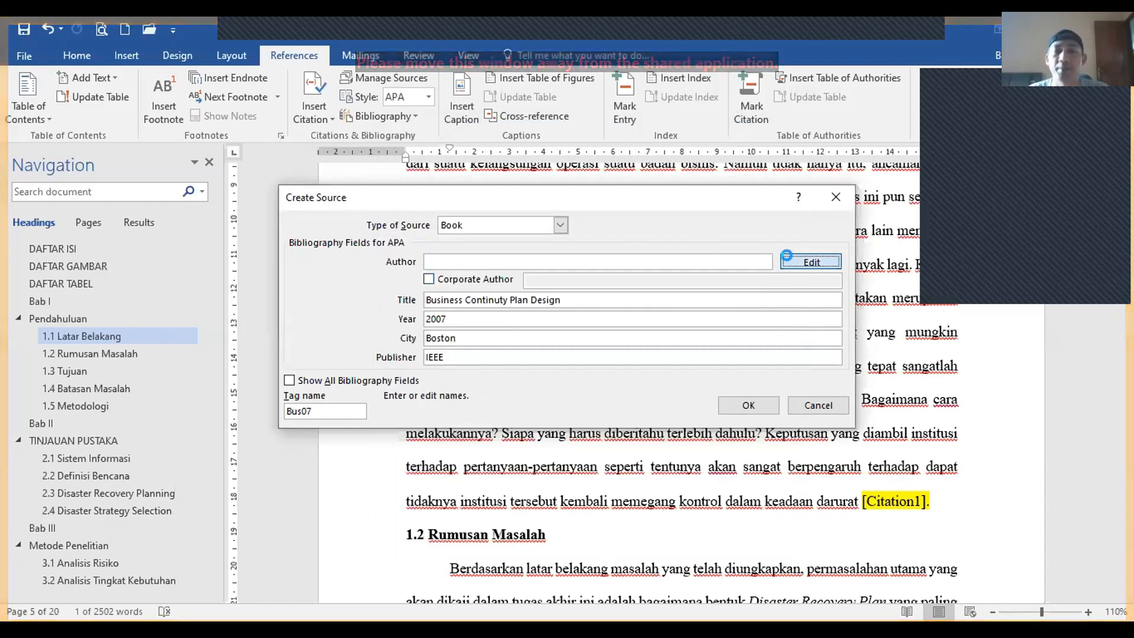
Step: Open the author name editor, then close it without adding a name
{"action": "left_click", "coordinate": [791, 263]}
{"action": "left_click_drag", "start_coordinate": [516, 182], "coordinate": [656, 254]}
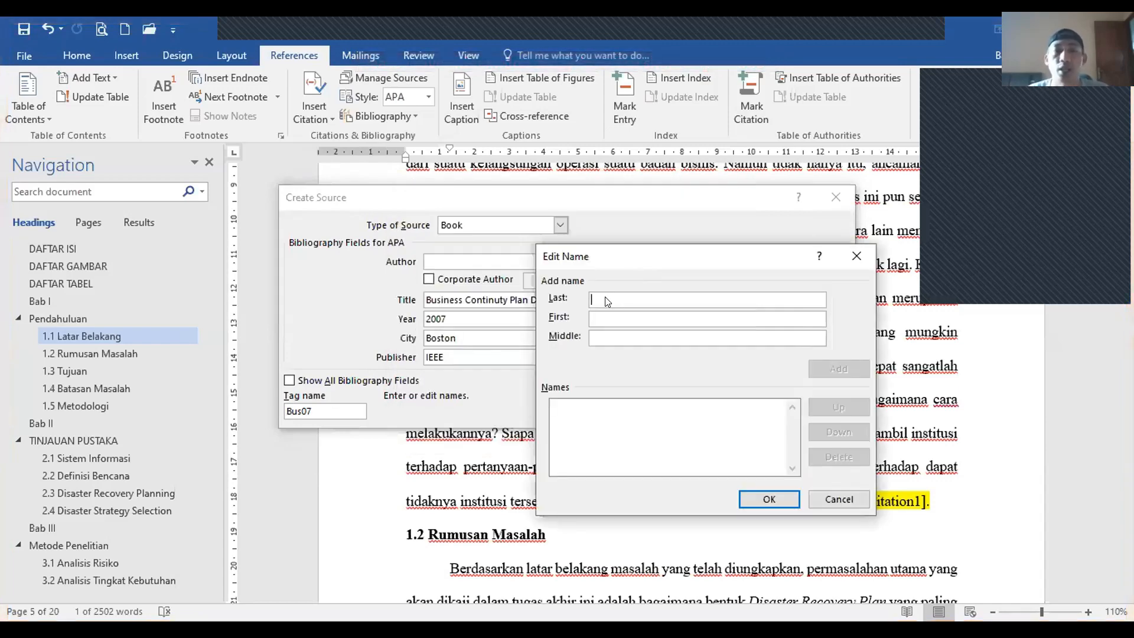
{"action": "key", "text": "alt+Tab"}
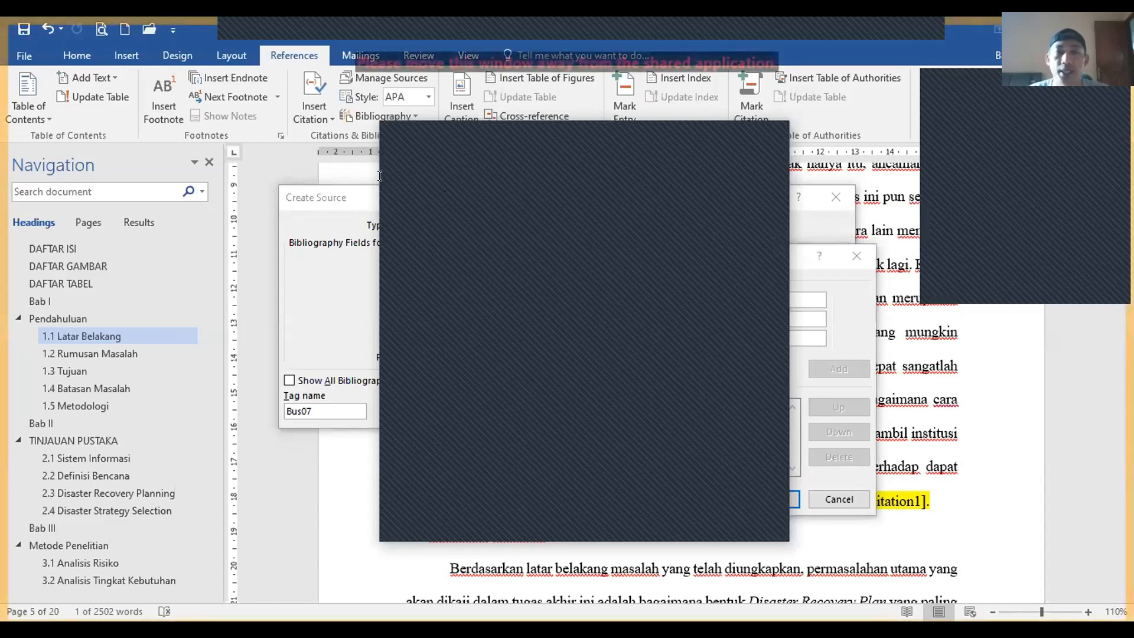
{"action": "left_click", "coordinate": [350, 300]}
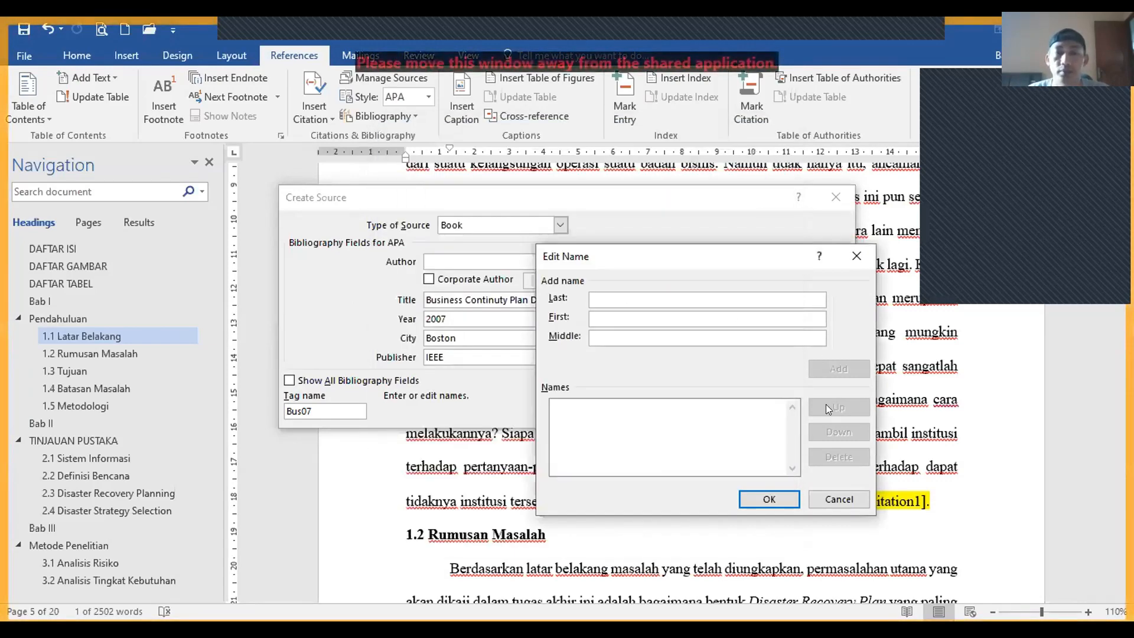
{"action": "left_click", "coordinate": [831, 501]}
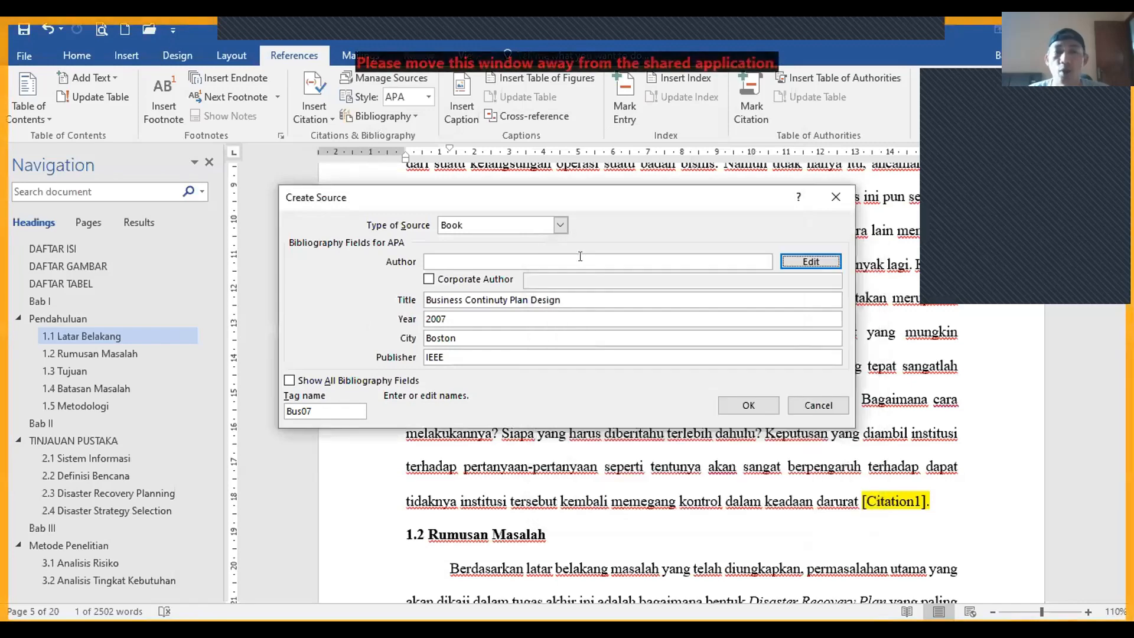
Step: Enter the book author's surname, first name and middle initial, and add them to the list
{"action": "left_click", "coordinate": [827, 260]}
{"action": "type", "text": "Kepenach, Richard J."}
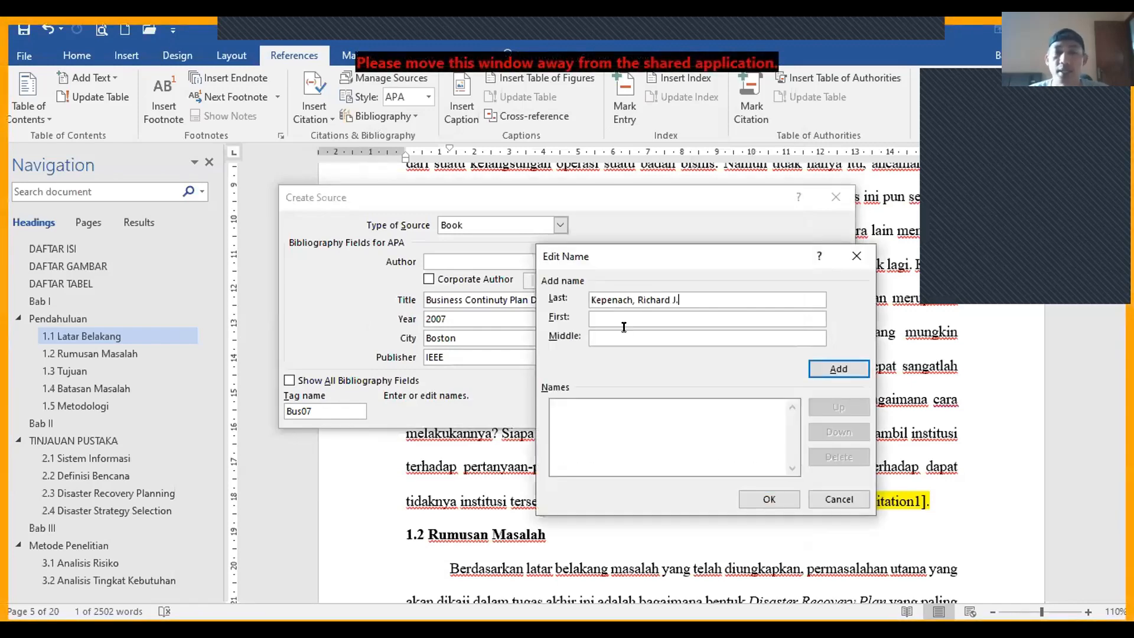
{"action": "left_click_drag", "start_coordinate": [631, 297], "coordinate": [679, 299]}
{"action": "key", "text": "BackSpace"}
{"action": "key", "text": "Tab"}
{"action": "type", "text": "Kepenach, Richard J."}
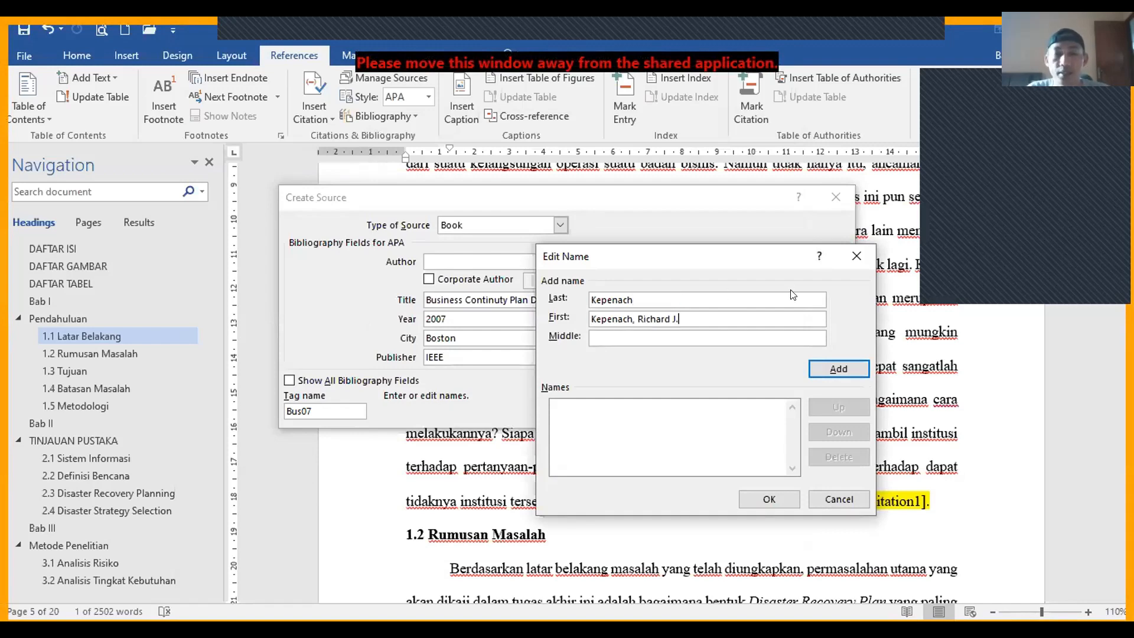
{"action": "key", "text": "BackSpace"}
{"action": "key", "text": "BackSpace"}
{"action": "key", "text": "BackSpace"}
{"action": "key", "text": "BackSpace"}
{"action": "key", "text": "BackSpace"}
{"action": "key", "text": "BackSpace"}
{"action": "key", "text": "BackSpace"}
{"action": "key", "text": "BackSpace"}
{"action": "key", "text": "BackSpace"}
{"action": "key", "text": "BackSpace"}
{"action": "type", "text": "J"}
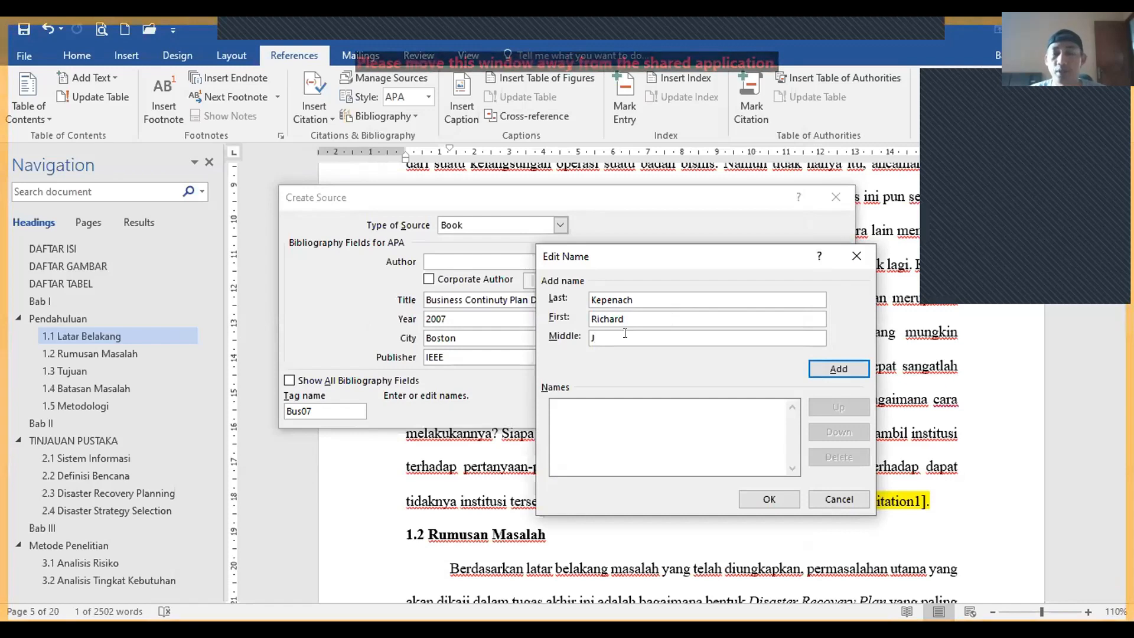
{"action": "left_click", "coordinate": [850, 369]}
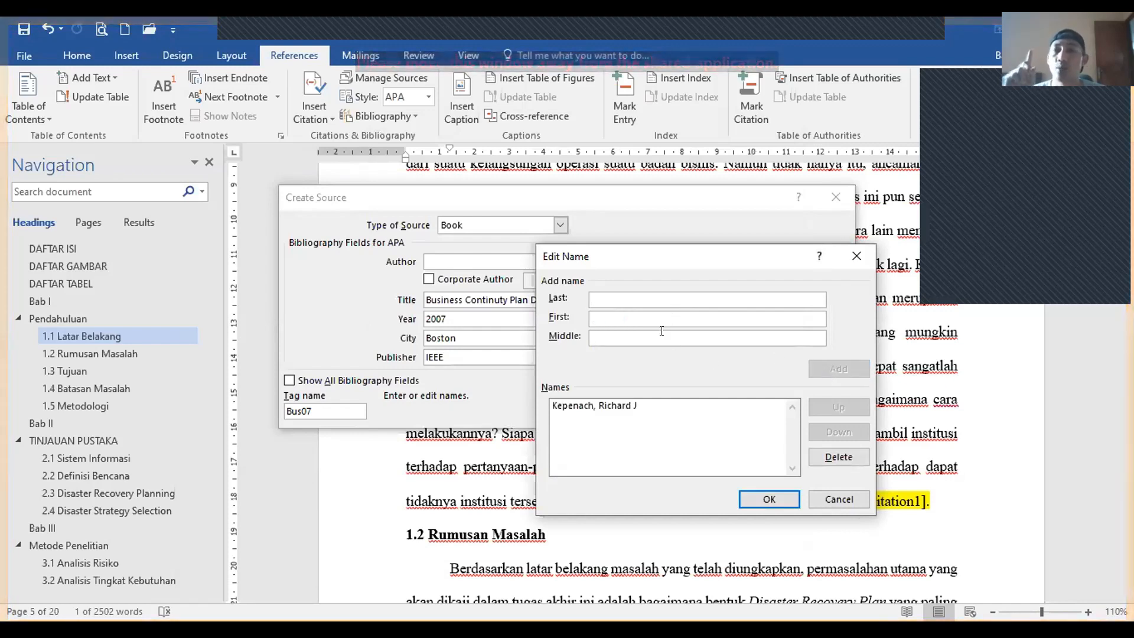
Step: Add a test second author, then remove it and accept the author list
{"action": "type", "text": "dkjh"}
{"action": "key", "text": "BackSpace"}
{"action": "key", "text": "BackSpace"}
{"action": "key", "text": "BackSpace"}
{"action": "key", "text": "BackSpace"}
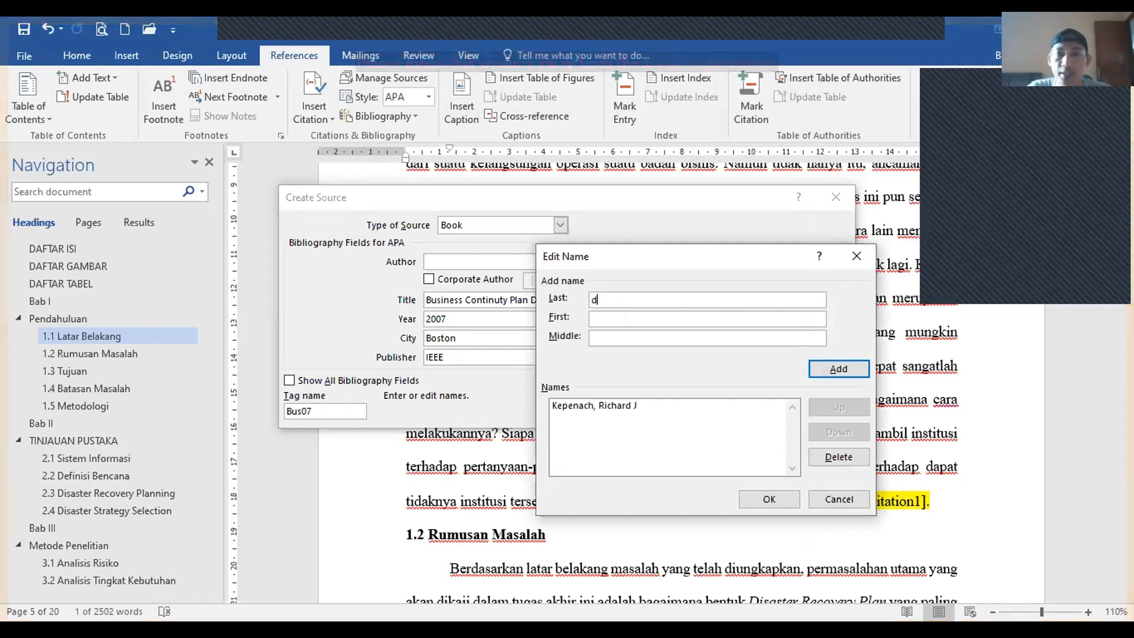
{"action": "type", "text": "Barra"}
{"action": "key", "text": "BackSpace"}
{"action": "key", "text": "BackSpace"}
{"action": "key", "text": "BackSpace"}
{"action": "key", "text": "BackSpace"}
{"action": "key", "text": "BackSpace"}
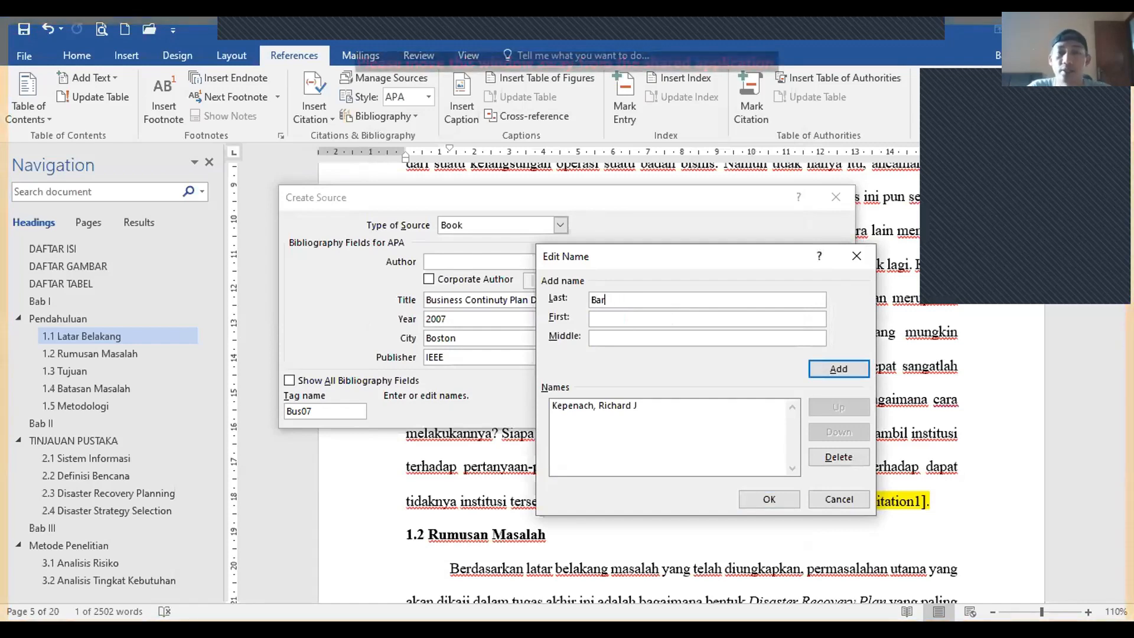
{"action": "type", "text": "Pradja"}
{"action": "key", "text": "Tab"}
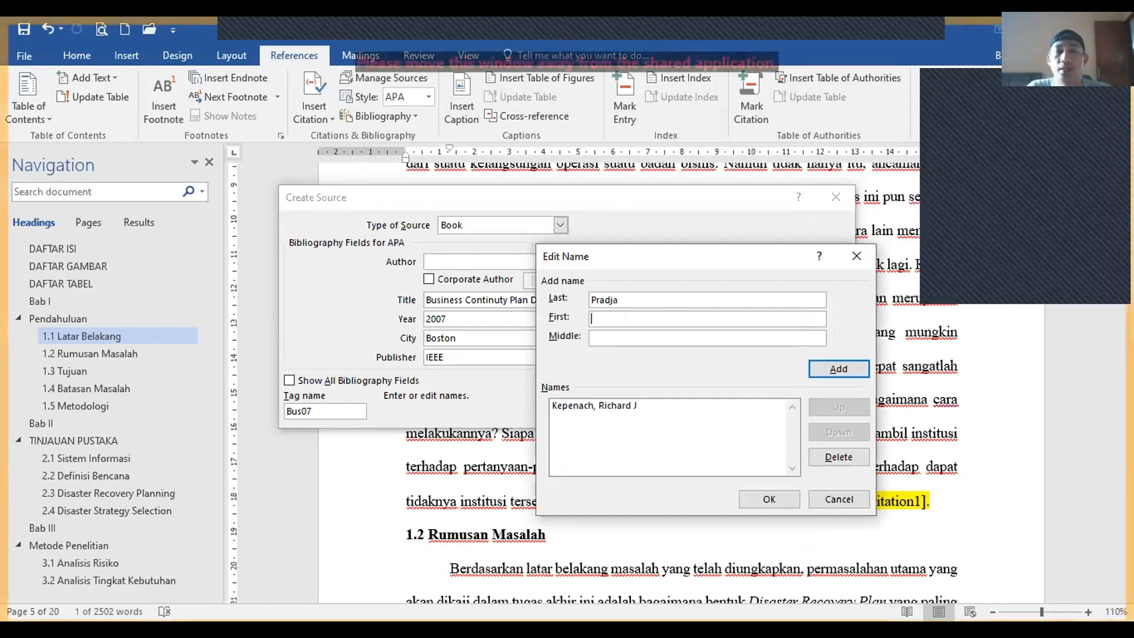
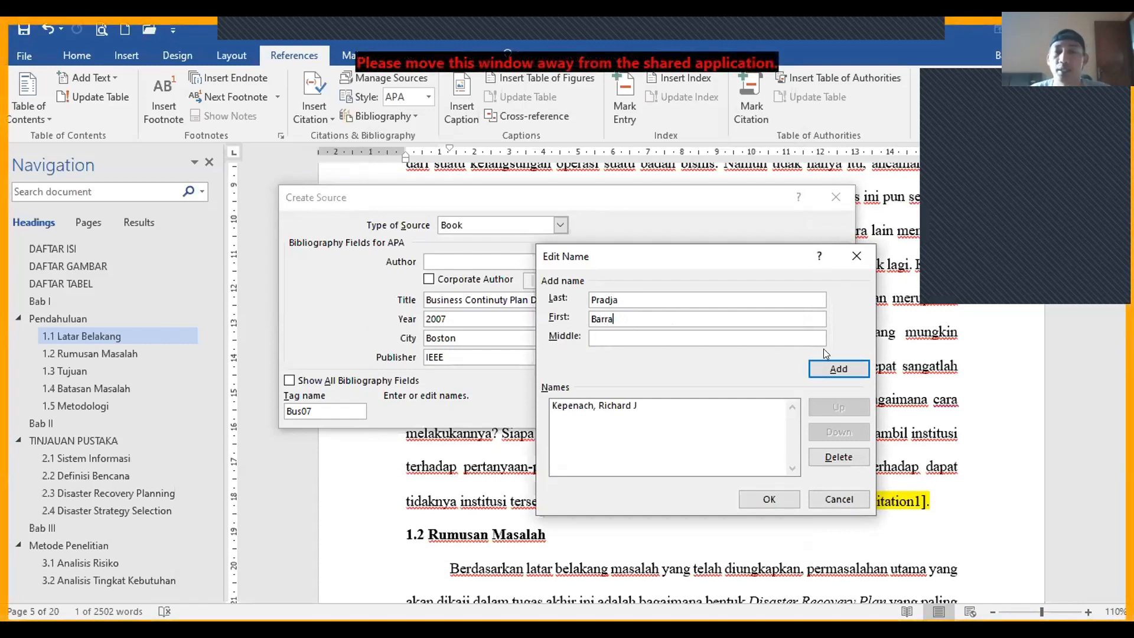
{"action": "left_click", "coordinate": [829, 367]}
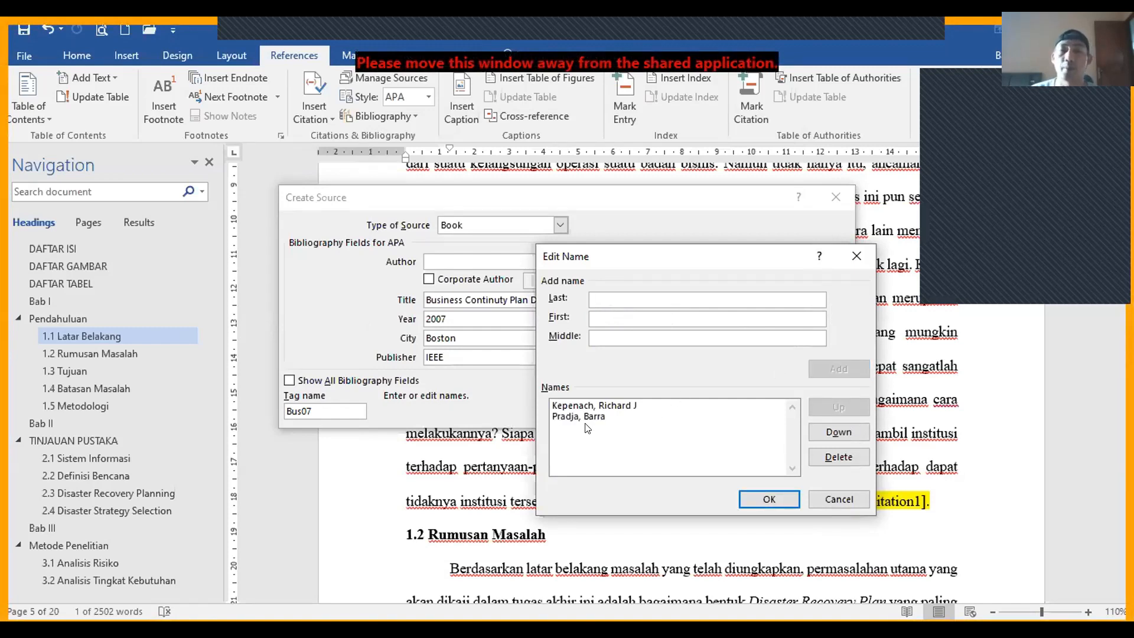
{"action": "left_click", "coordinate": [664, 417]}
{"action": "left_click", "coordinate": [838, 458]}
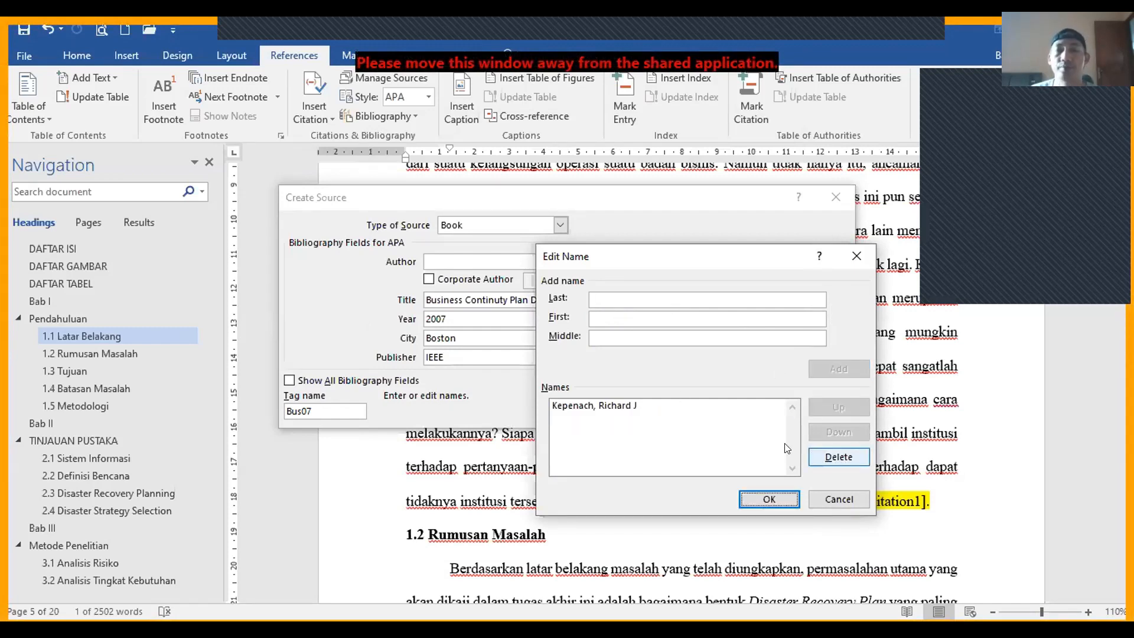
{"action": "left_click", "coordinate": [756, 501]}
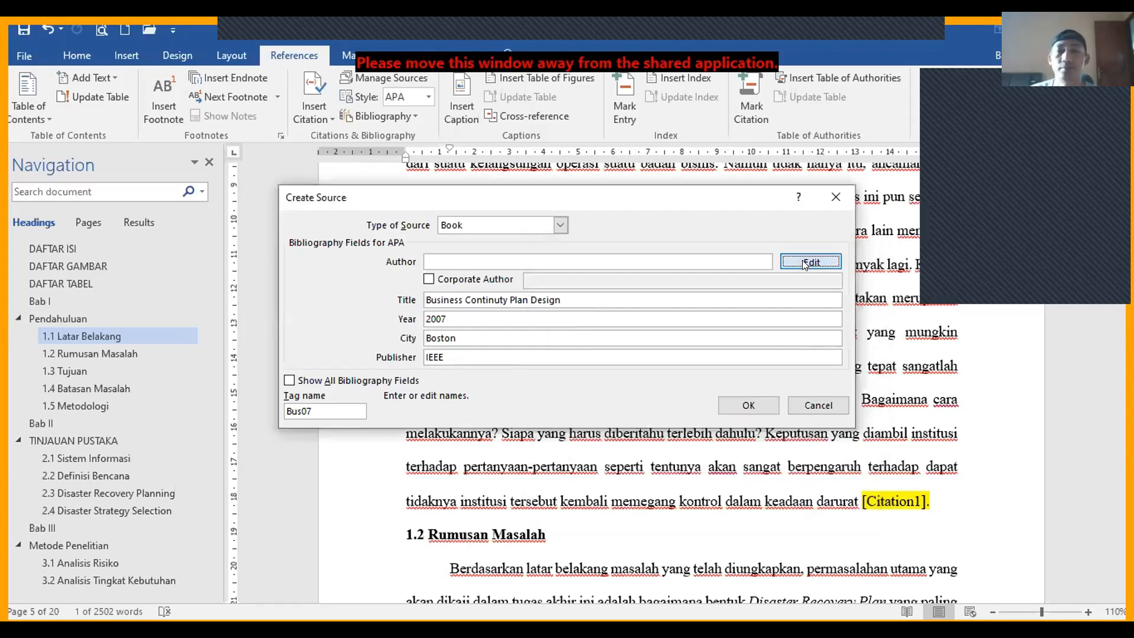
Step: Confirm the single-author list and create the new book source
{"action": "left_click", "coordinate": [801, 261]}
{"action": "left_click", "coordinate": [767, 498]}
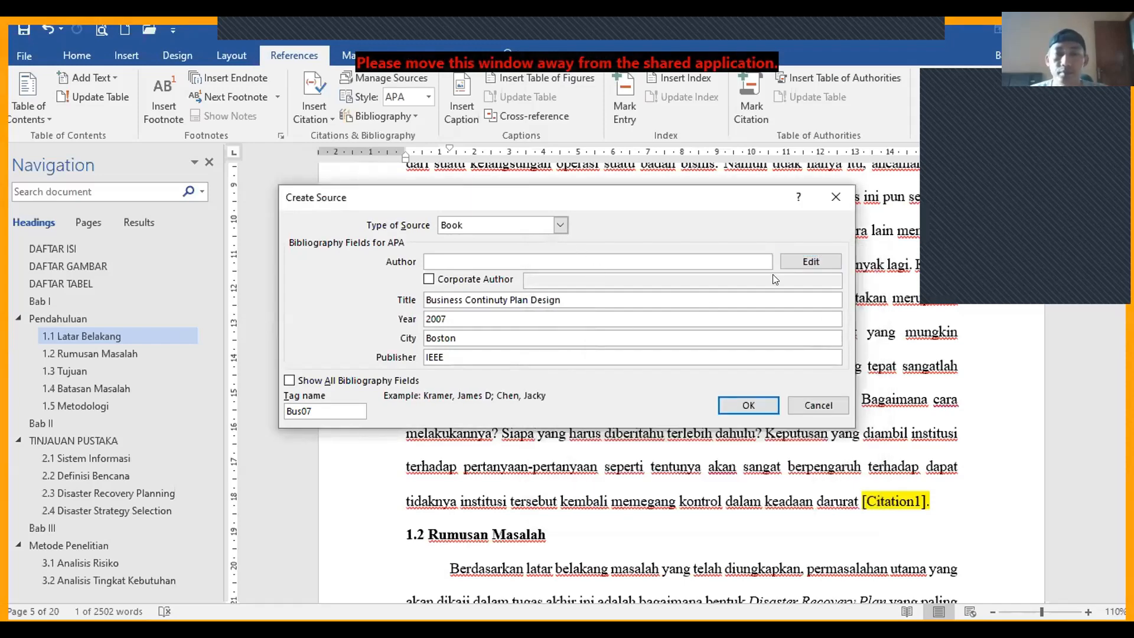
{"action": "left_click", "coordinate": [797, 261]}
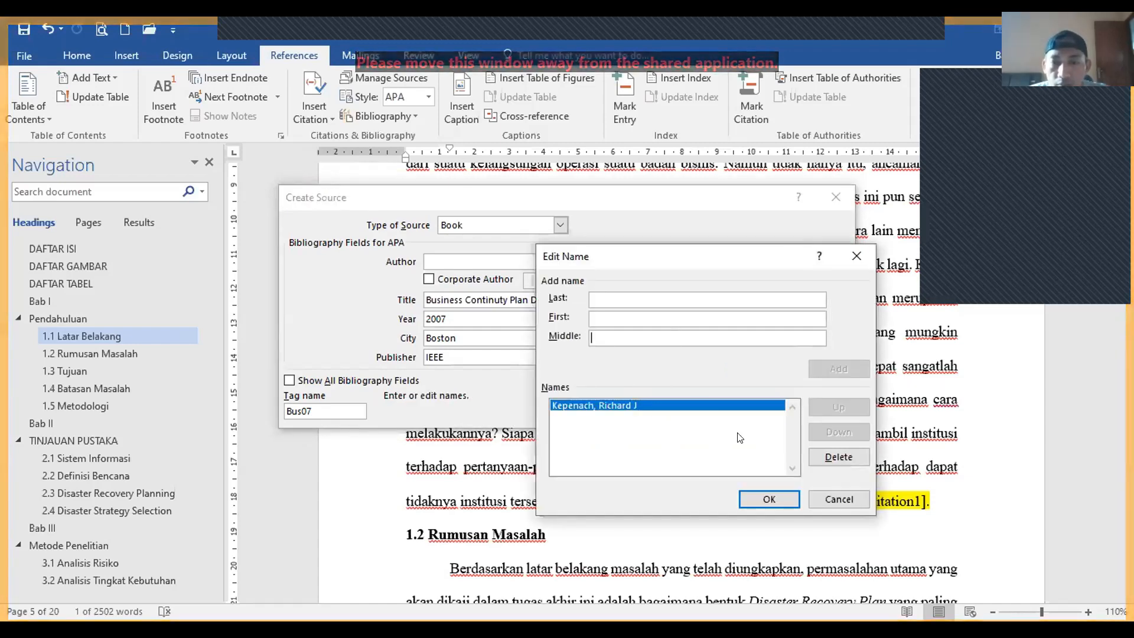
{"action": "left_click", "coordinate": [784, 494]}
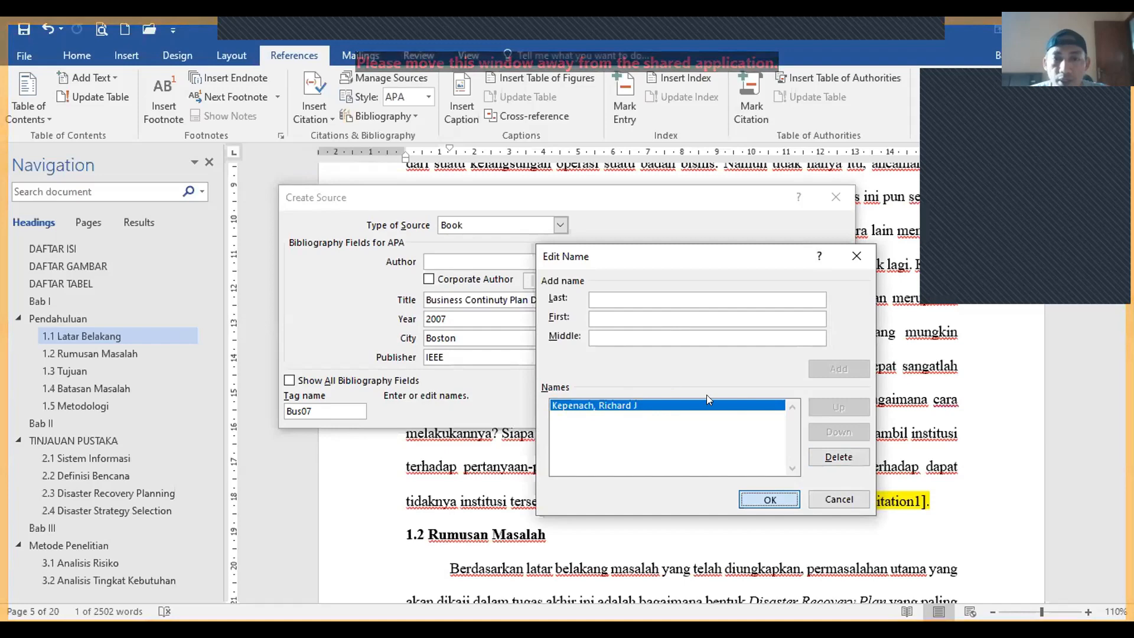
{"action": "left_click", "coordinate": [729, 404]}
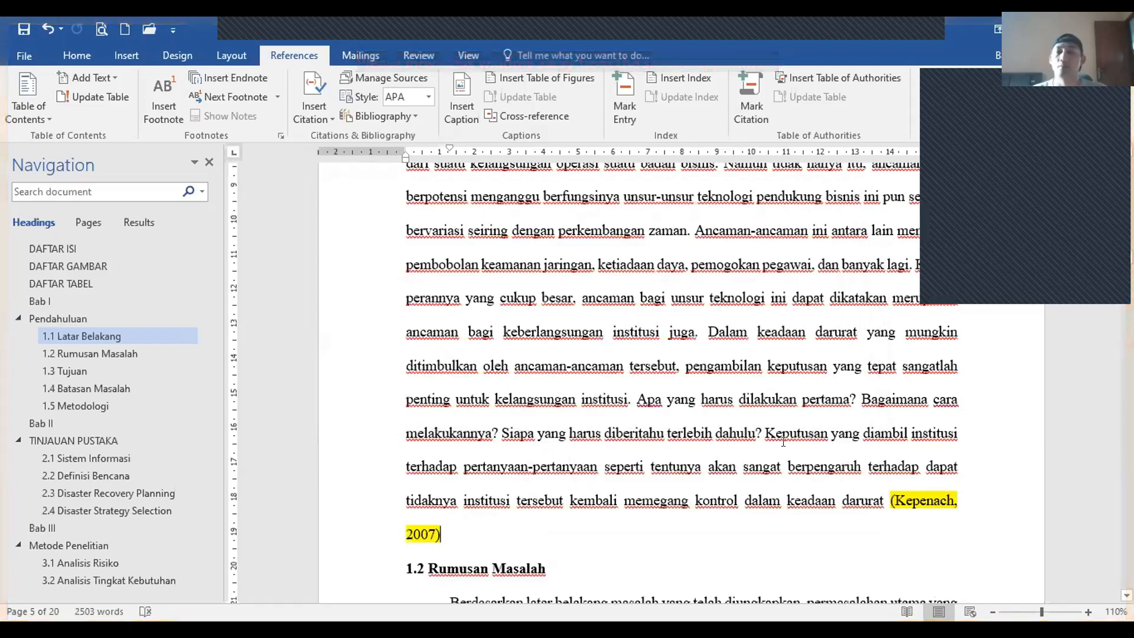
Step: Set the highlight of the new 2007 citation in Latar Belakang to No Color
{"action": "scroll", "coordinate": [827, 446], "scroll_direction": "down", "scroll_amount": 1}
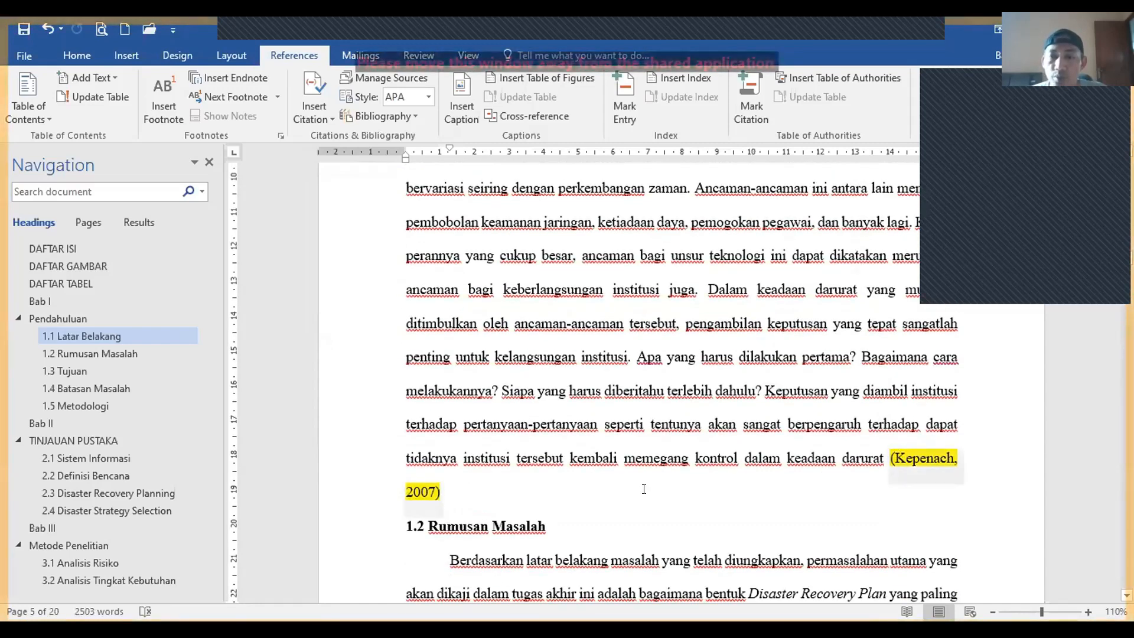
{"action": "left_click", "coordinate": [440, 486]}
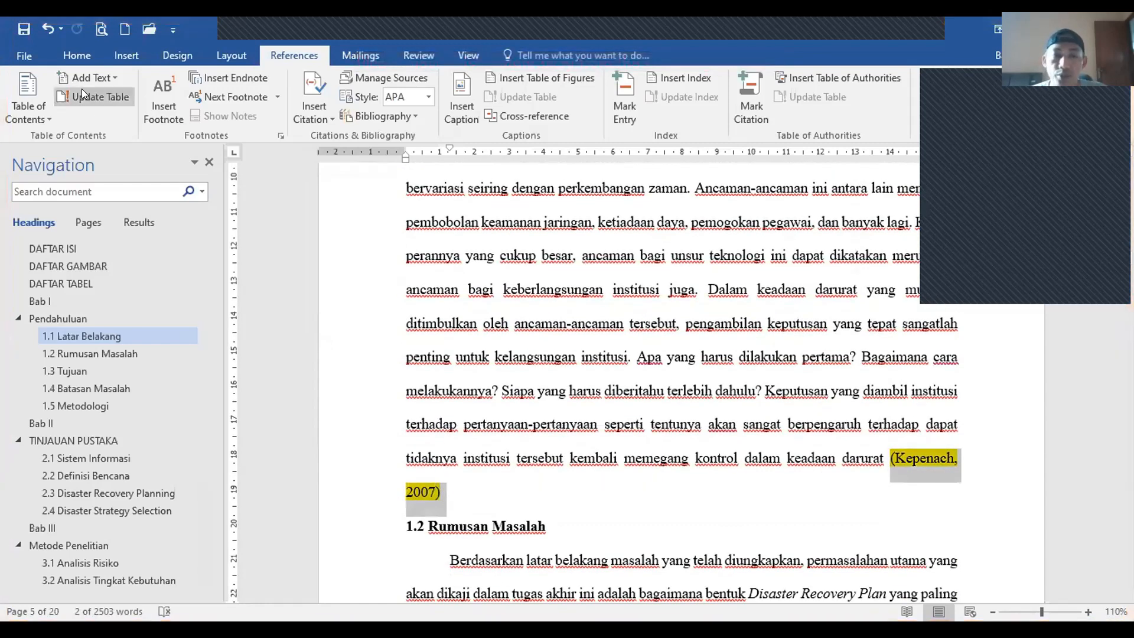
{"action": "left_click", "coordinate": [75, 52]}
{"action": "left_click", "coordinate": [291, 113]}
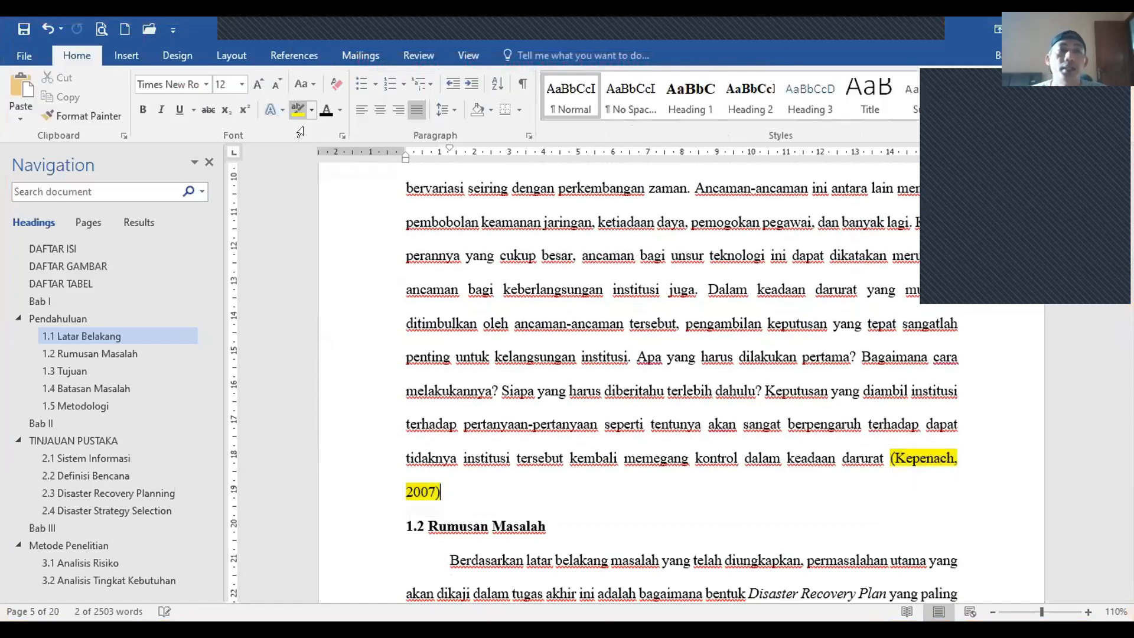
{"action": "left_click", "coordinate": [886, 455]}
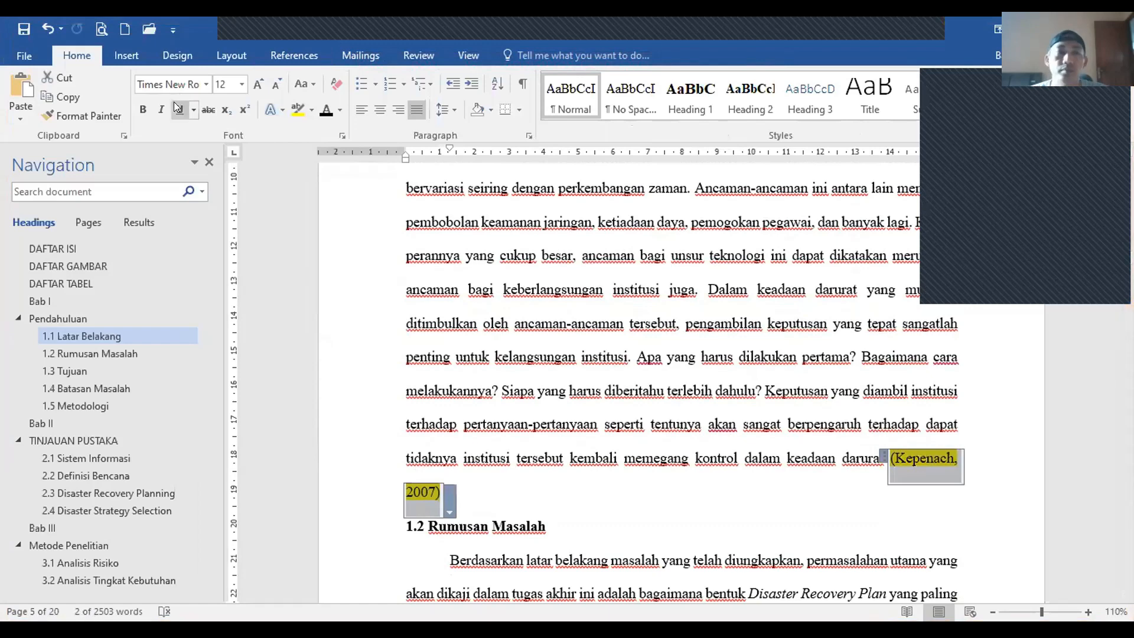
{"action": "left_click", "coordinate": [311, 112]}
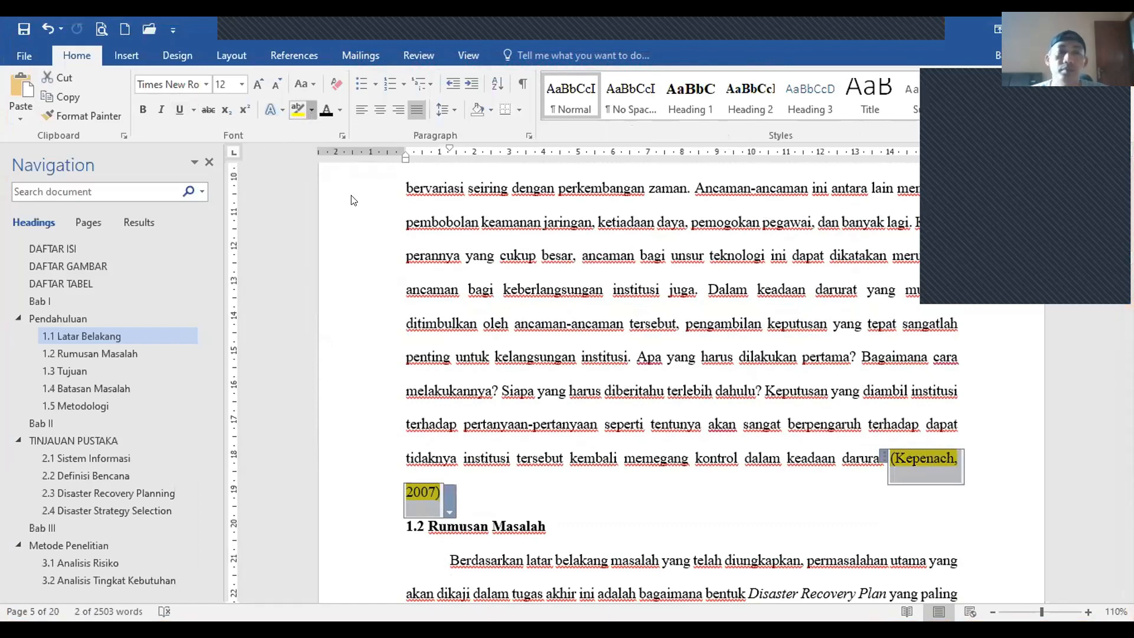
{"action": "left_click", "coordinate": [355, 206]}
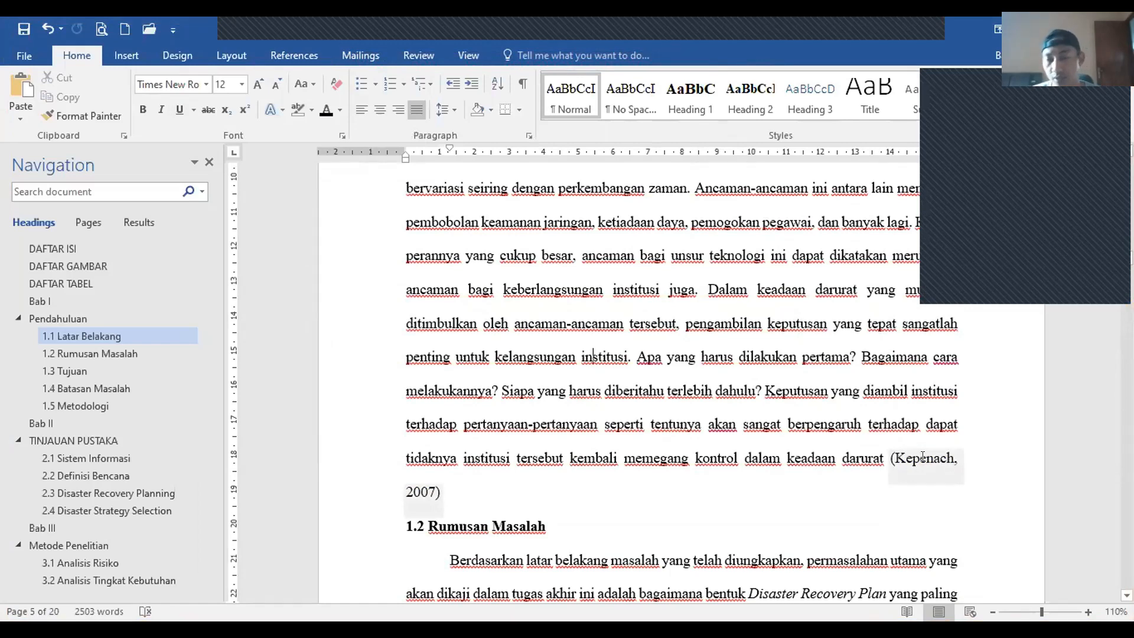
Step: Delete the [Citation2] placeholder in 2.2 Definisi Bencana, ending the sentence with a period
{"action": "scroll", "coordinate": [528, 438], "scroll_direction": "down", "scroll_amount": 10}
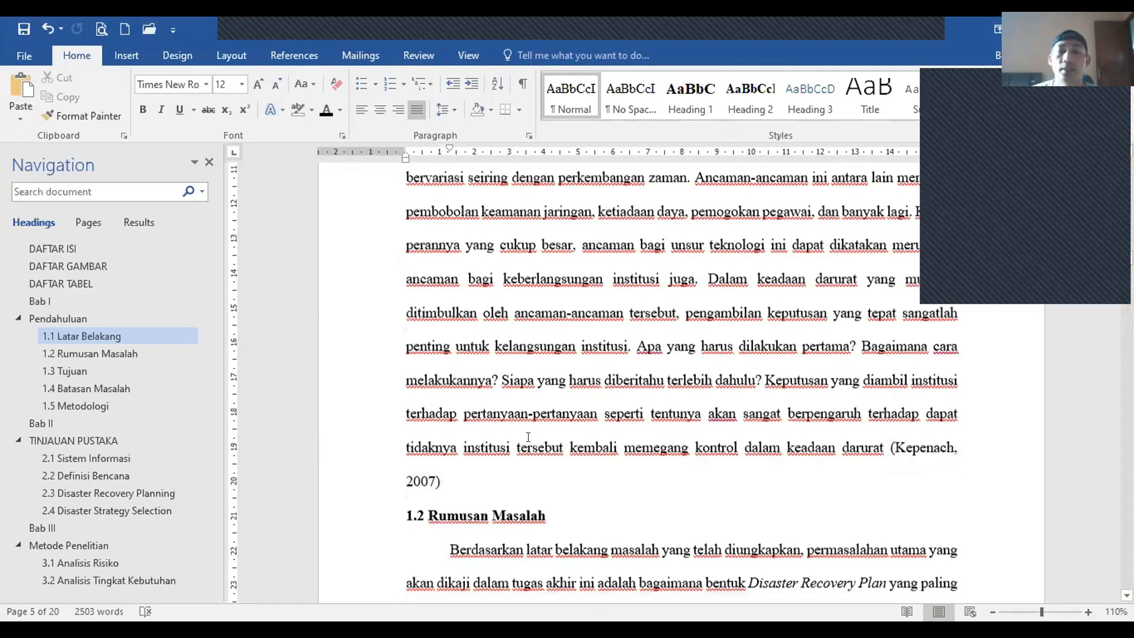
{"action": "scroll", "coordinate": [531, 440], "scroll_direction": "down", "scroll_amount": 15}
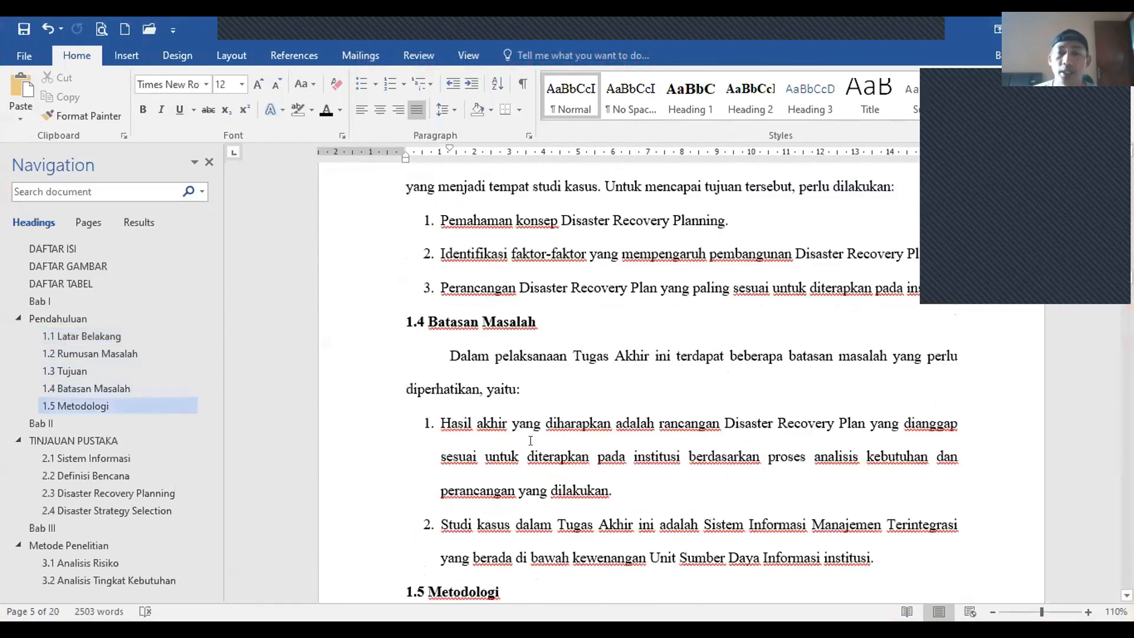
{"action": "scroll", "coordinate": [531, 442], "scroll_direction": "down", "scroll_amount": 15}
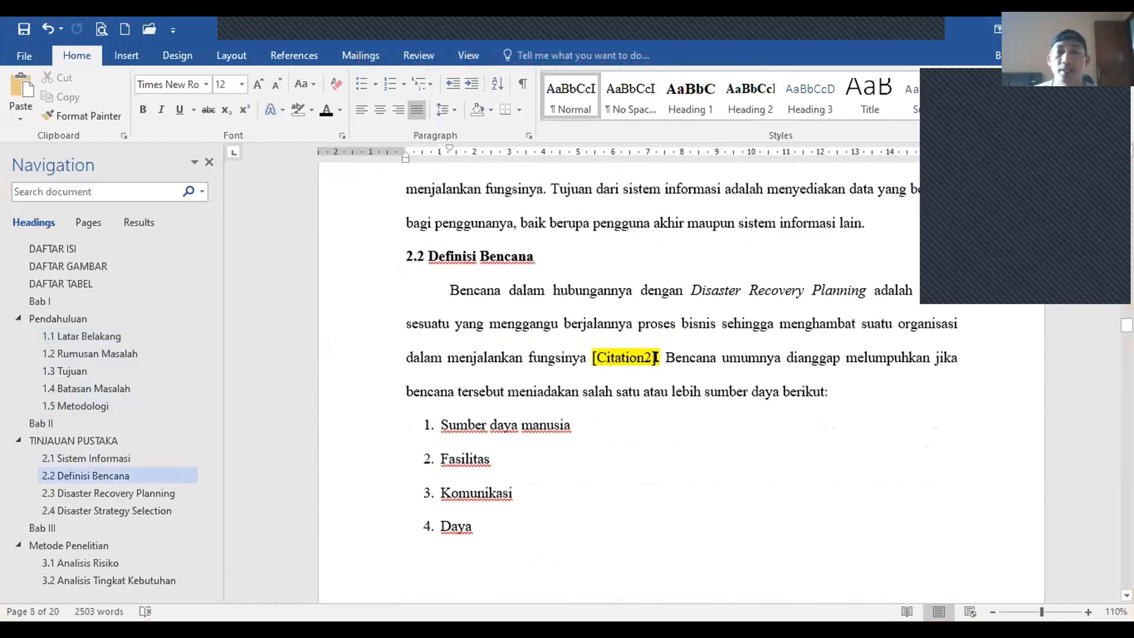
{"action": "left_click_drag", "start_coordinate": [656, 356], "coordinate": [590, 354]}
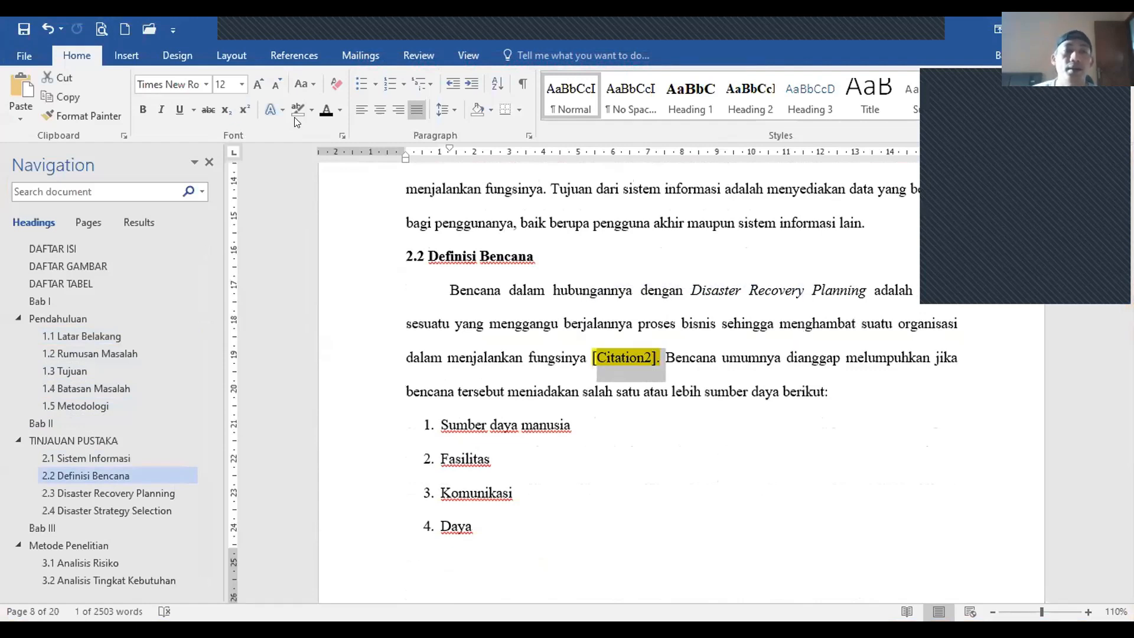
{"action": "left_click", "coordinate": [357, 186]}
{"action": "key", "text": "BackSpace"}
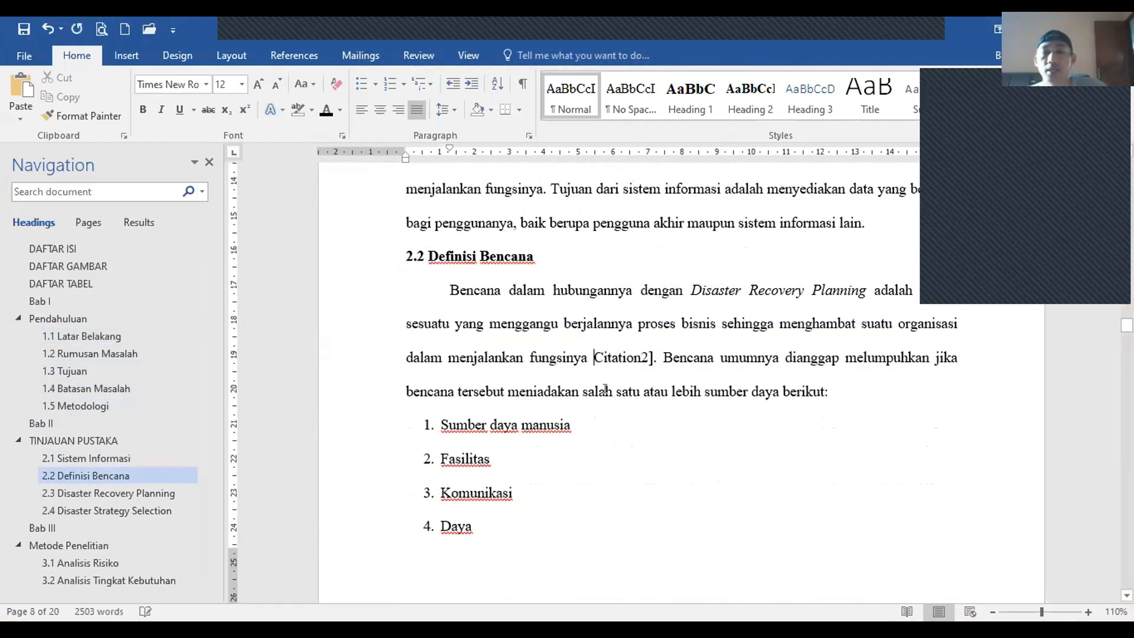
{"action": "left_click_drag", "start_coordinate": [653, 358], "coordinate": [601, 343]}
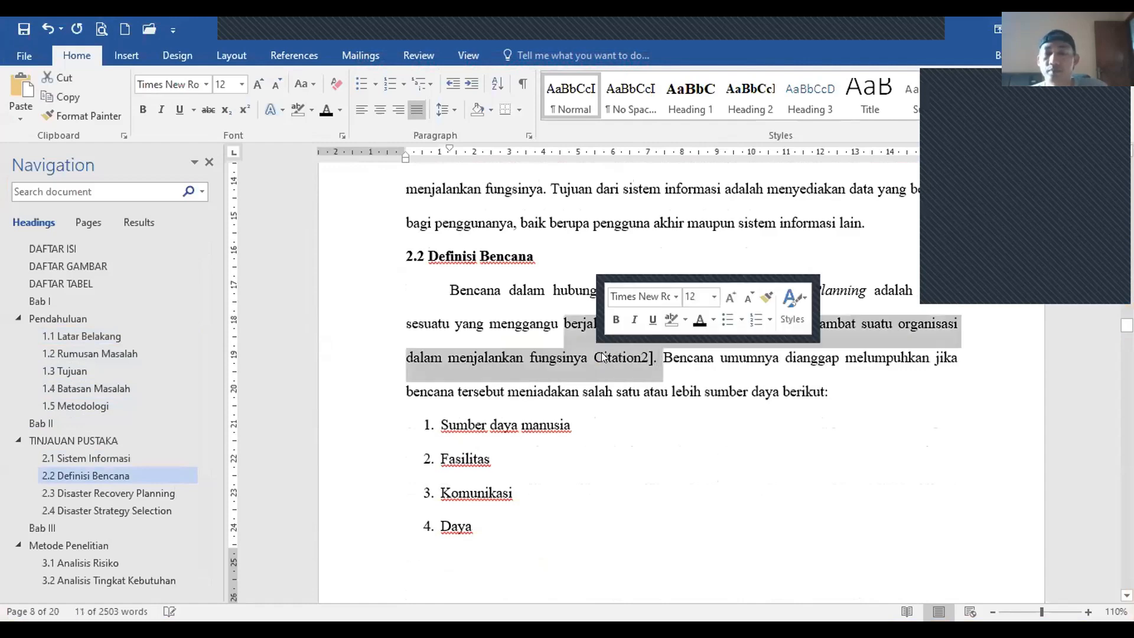
{"action": "left_click", "coordinate": [602, 358]}
{"action": "triple_click", "coordinate": [601, 353]}
{"action": "key", "text": "Delete"}
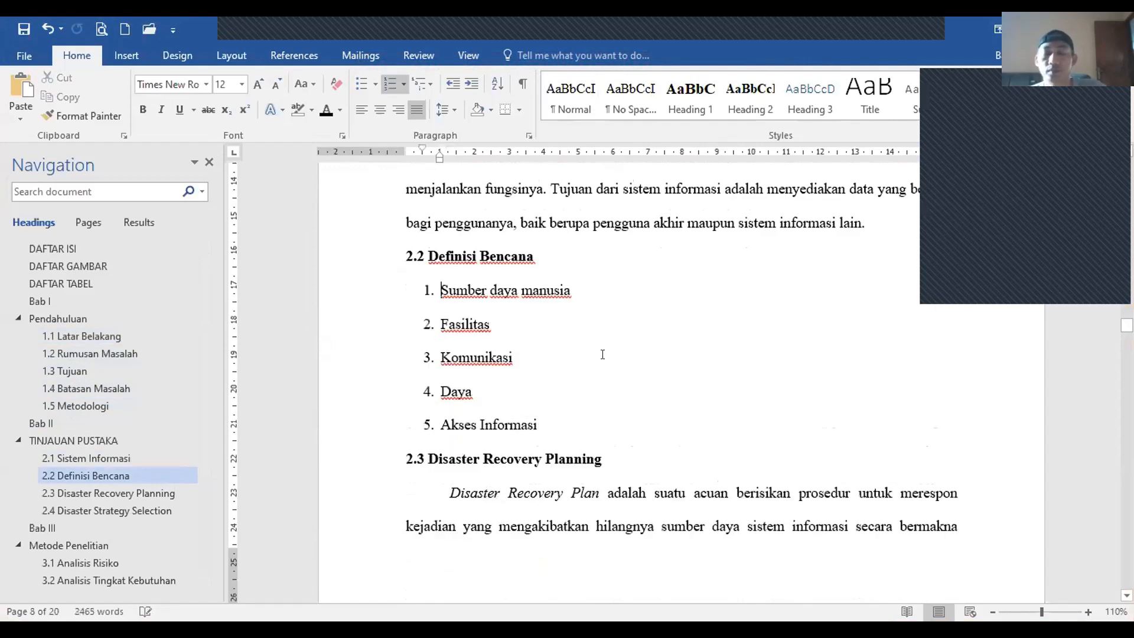
{"action": "key", "text": "ctrl+z"}
{"action": "left_click", "coordinate": [623, 357]}
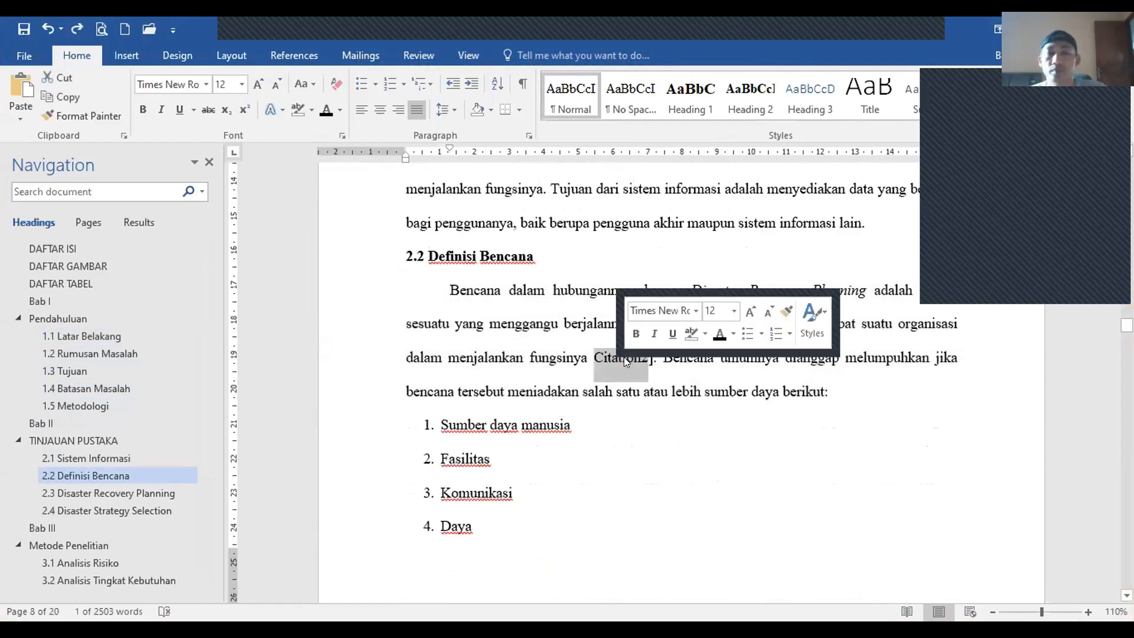
{"action": "key", "text": "Delete"}
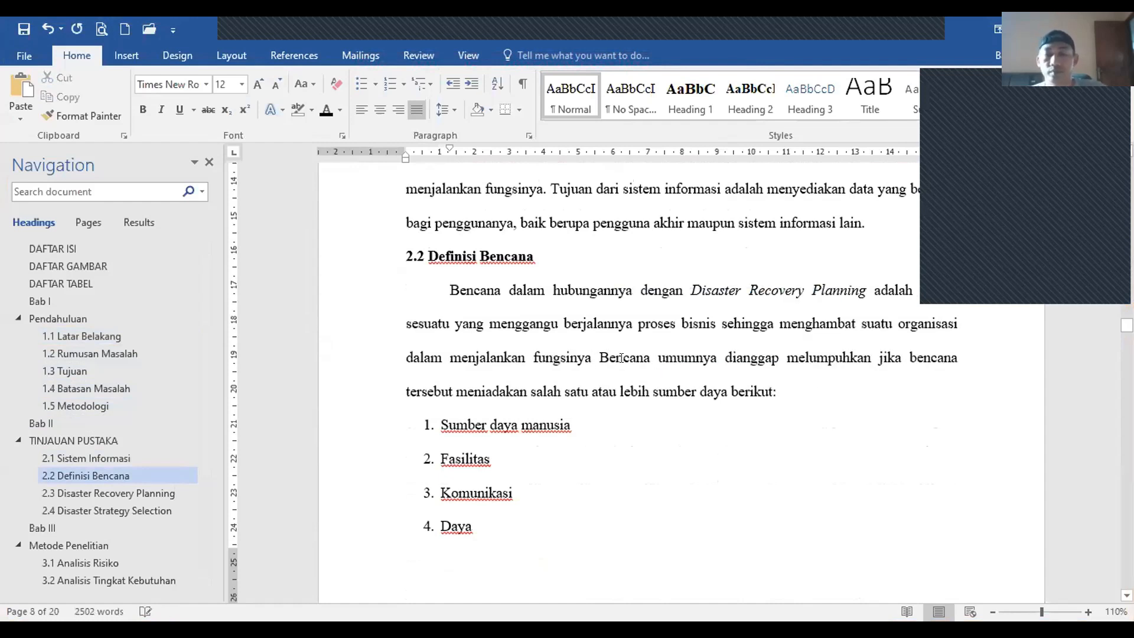
{"action": "type", "text": "."}
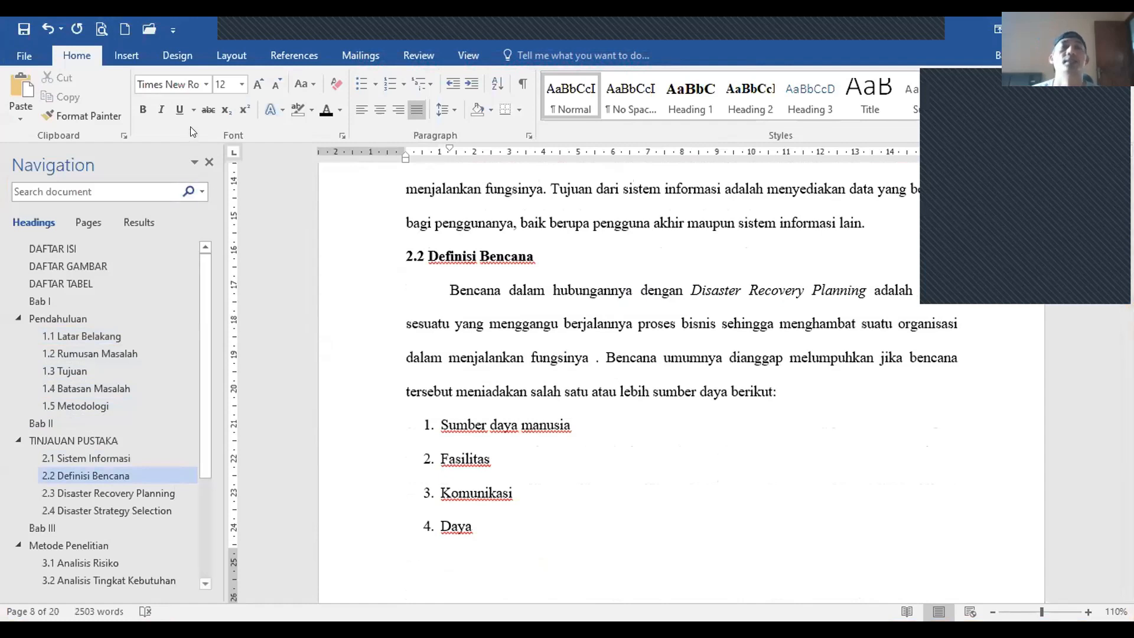
Step: Open a blank Create Source form via Insert Citation > Add New Source
{"action": "left_click", "coordinate": [284, 55]}
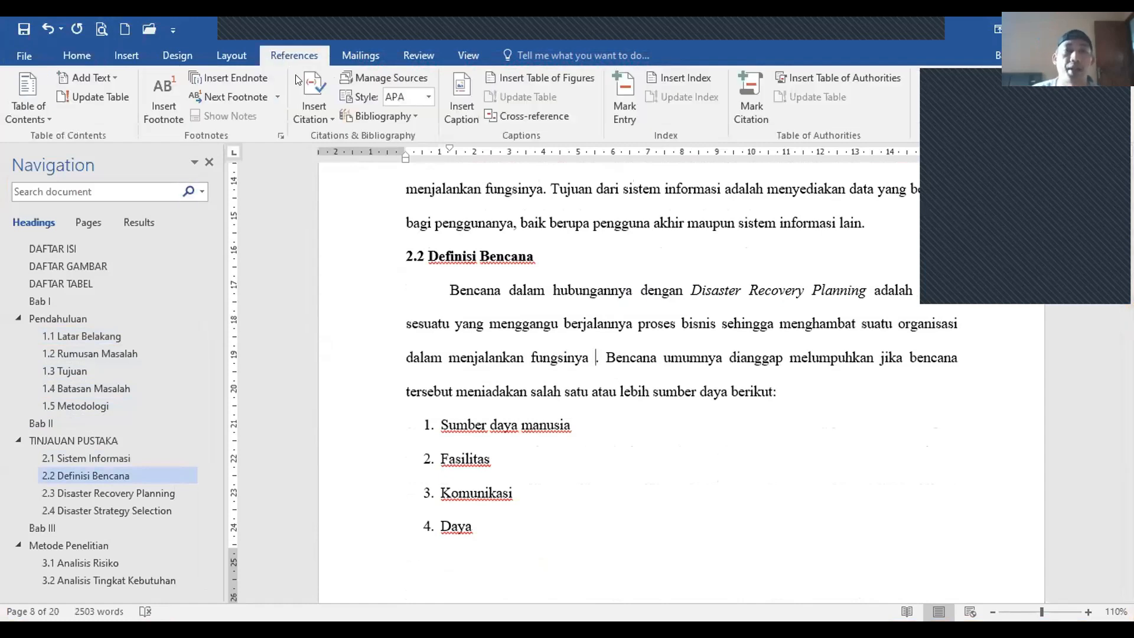
{"action": "left_click", "coordinate": [319, 111]}
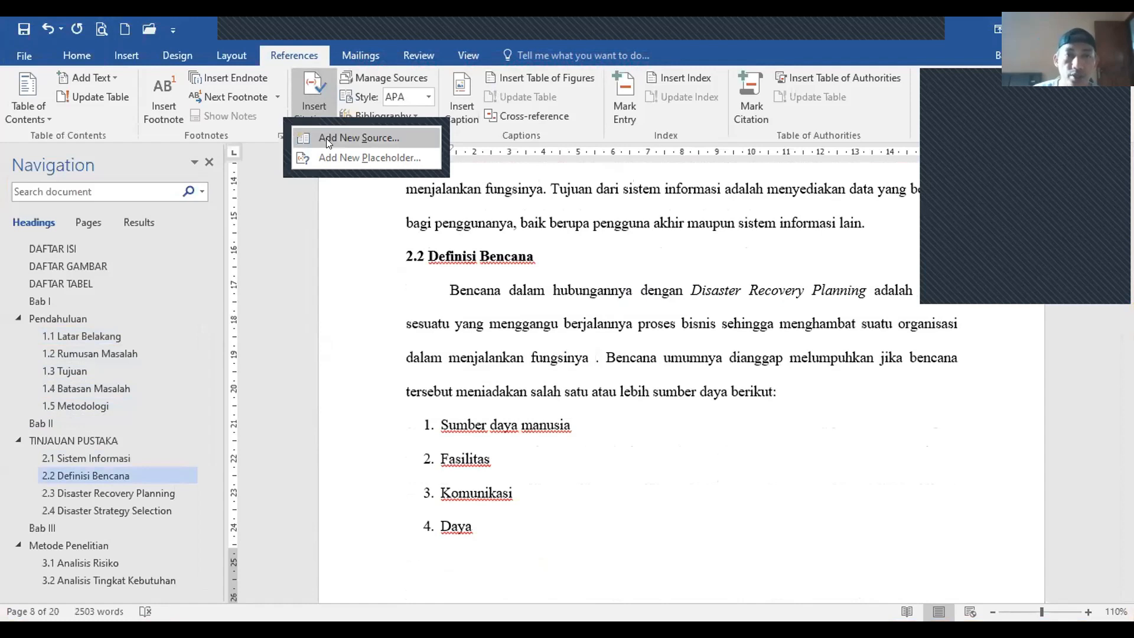
{"action": "left_click", "coordinate": [326, 139]}
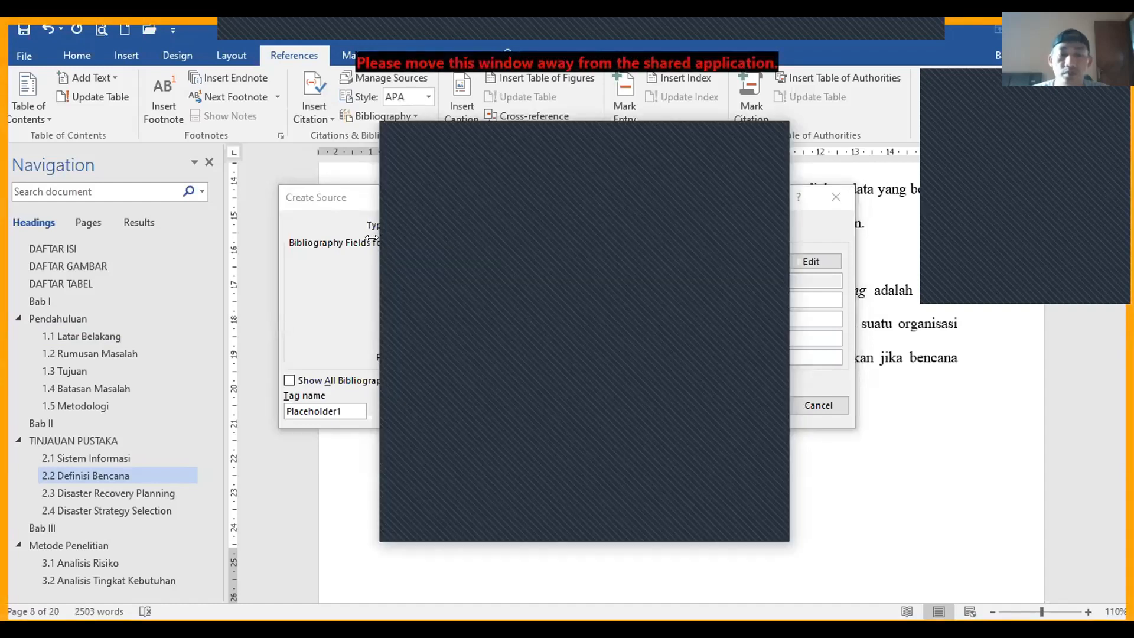
Step: Split the author's name into surname, first name and middle initial, and add it
{"action": "left_click", "coordinate": [800, 263]}
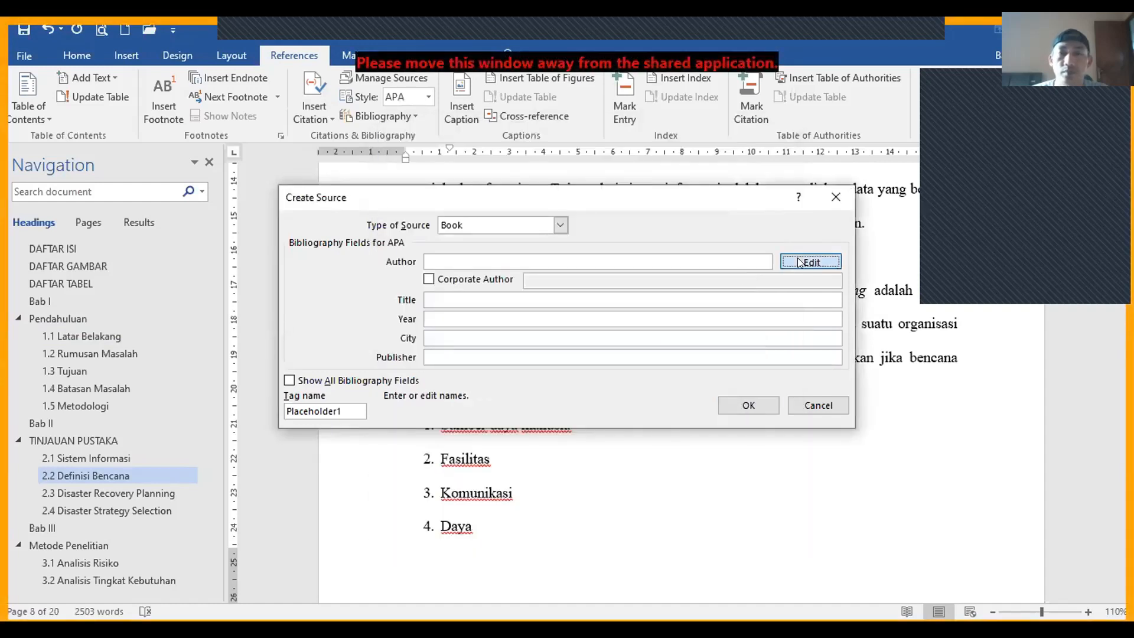
{"action": "type", "text": "Barnes, James C."}
{"action": "left_click", "coordinate": [641, 317]}
{"action": "type", "text": "Barnes, James C."}
{"action": "left_click", "coordinate": [625, 335]}
{"action": "type", "text": "Barnes, James C."}
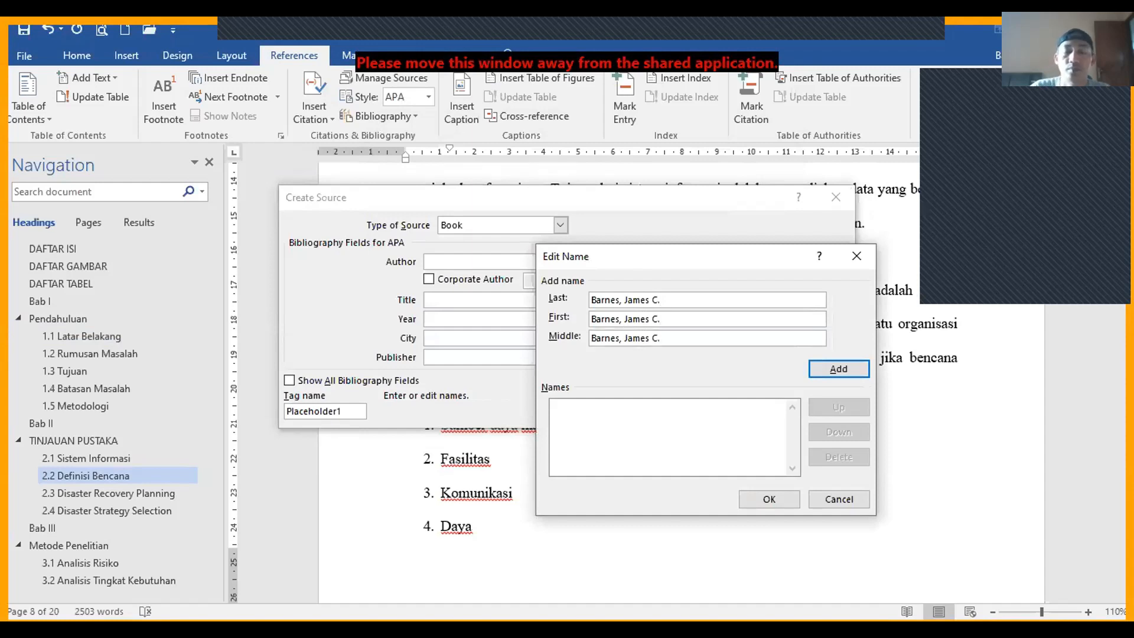
{"action": "key", "text": "BackSpace"}
{"action": "key", "text": "BackSpace"}
{"action": "key", "text": "BackSpace"}
{"action": "key", "text": "BackSpace"}
{"action": "key", "text": "BackSpace"}
{"action": "key", "text": "BackSpace"}
{"action": "key", "text": "BackSpace"}
{"action": "key", "text": "BackSpace"}
{"action": "key", "text": "BackSpace"}
{"action": "key", "text": "BackSpace"}
{"action": "key", "text": "BackSpace"}
{"action": "key", "text": "BackSpace"}
{"action": "key", "text": "BackSpace"}
{"action": "key", "text": "BackSpace"}
{"action": "key", "text": "BackSpace"}
{"action": "key", "text": "BackSpace"}
{"action": "type", "text": "C"}
{"action": "key", "text": "shift+Tab"}
{"action": "key", "text": "End"}
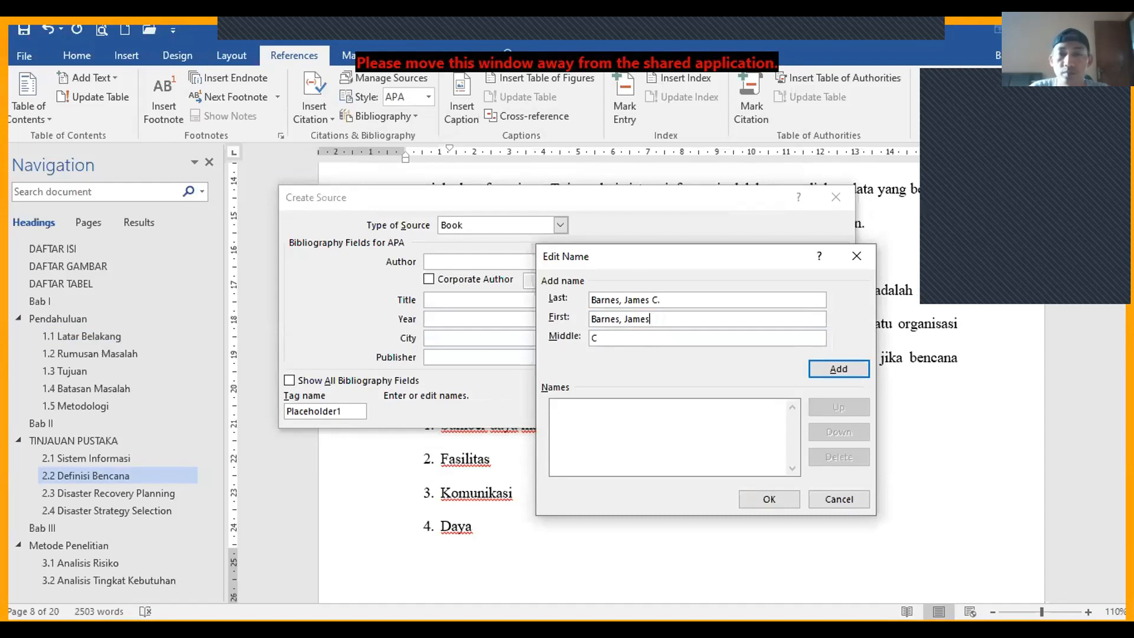
{"action": "key", "text": "shift+Tab"}
{"action": "key", "text": "End"}
{"action": "key", "text": "BackSpace"}
{"action": "key", "text": "BackSpace"}
{"action": "key", "text": "BackSpace"}
{"action": "key", "text": "BackSpace"}
{"action": "key", "text": "BackSpace"}
{"action": "key", "text": "BackSpace"}
{"action": "key", "text": "BackSpace"}
{"action": "key", "text": "BackSpace"}
{"action": "key", "text": "BackSpace"}
{"action": "key", "text": "BackSpace"}
{"action": "key", "text": "Tab"}
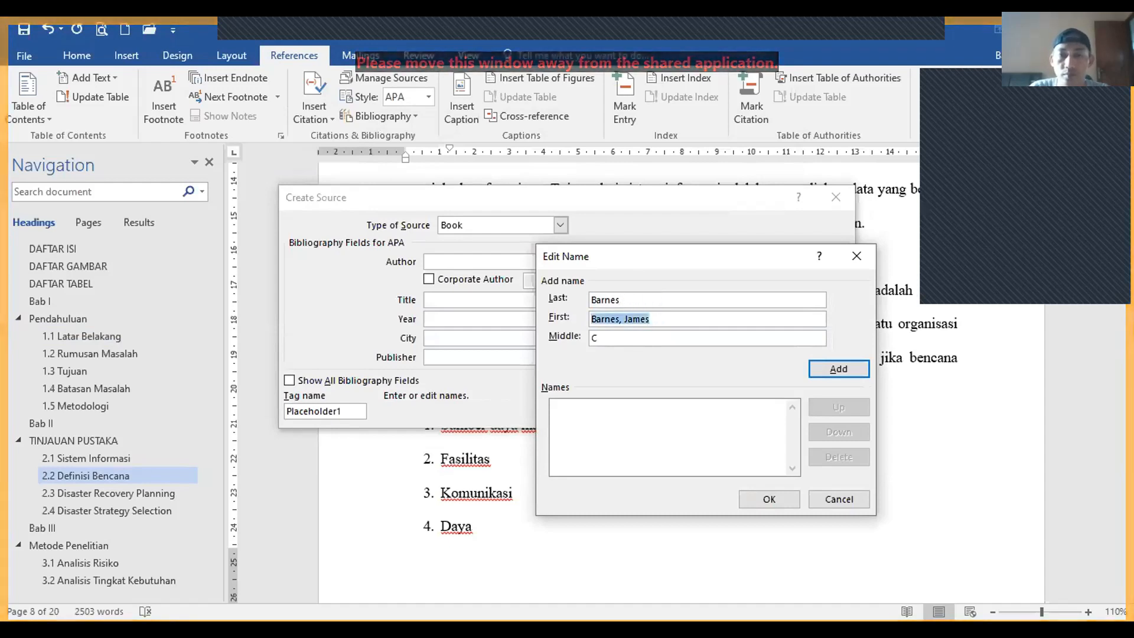
{"action": "key", "text": "Home"}
{"action": "key", "text": "Delete"}
{"action": "key", "text": "Delete"}
{"action": "key", "text": "Delete"}
{"action": "key", "text": "Delete"}
{"action": "key", "text": "Delete"}
{"action": "key", "text": "Delete"}
{"action": "key", "text": "Delete"}
{"action": "key", "text": "Delete"}
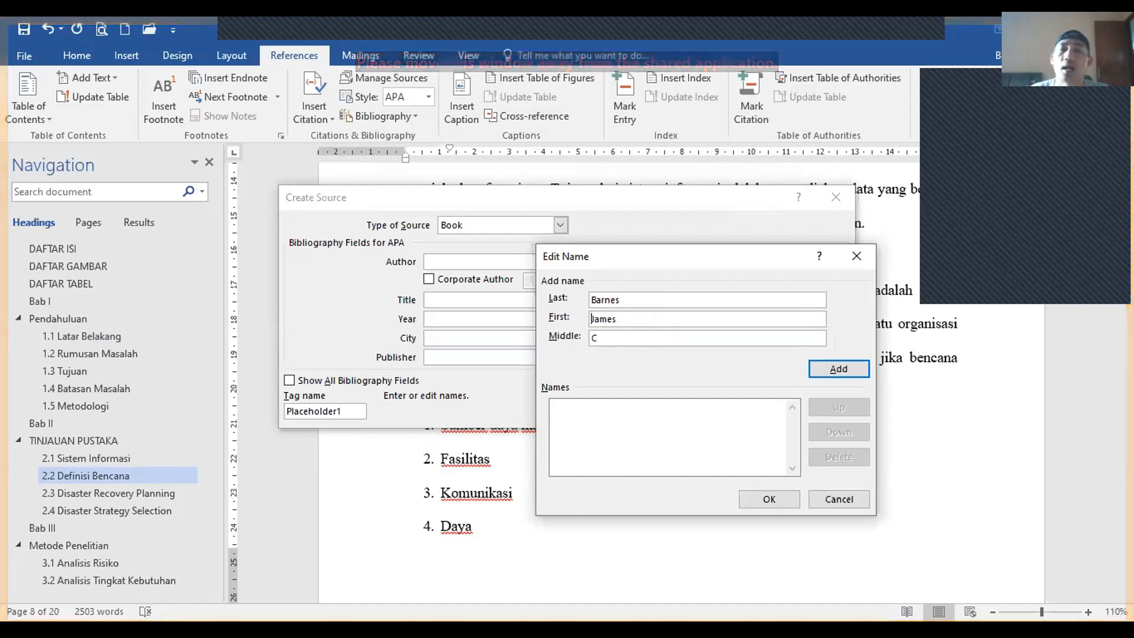
{"action": "key", "text": "Return"}
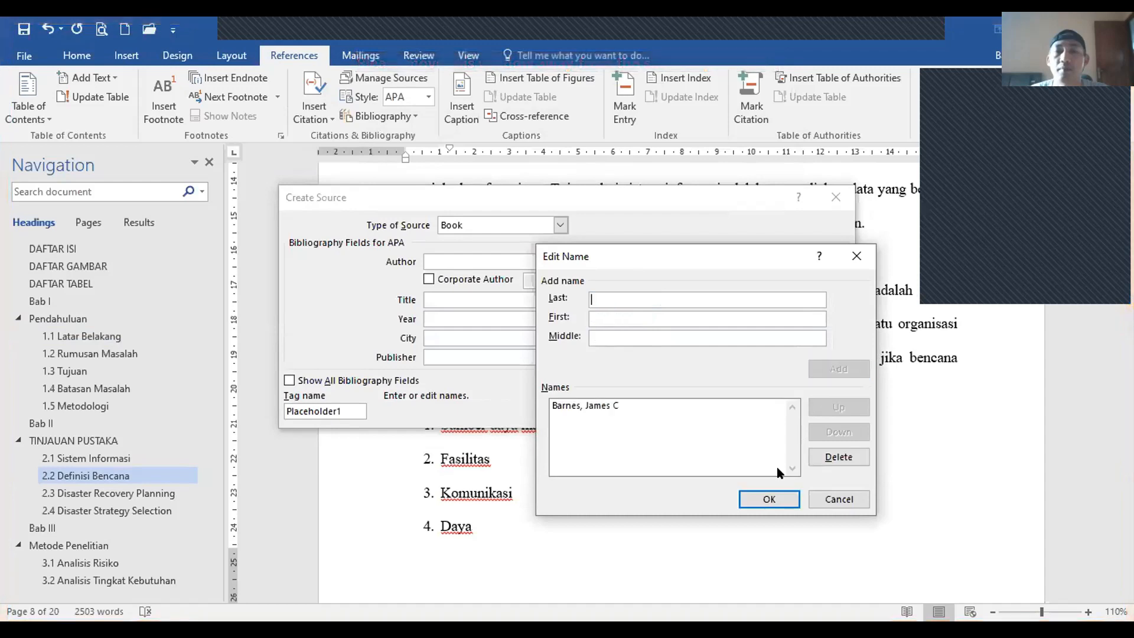
Step: Enter the title A Guide to Business Continuity Planning in the source form
{"action": "left_click", "coordinate": [767, 501]}
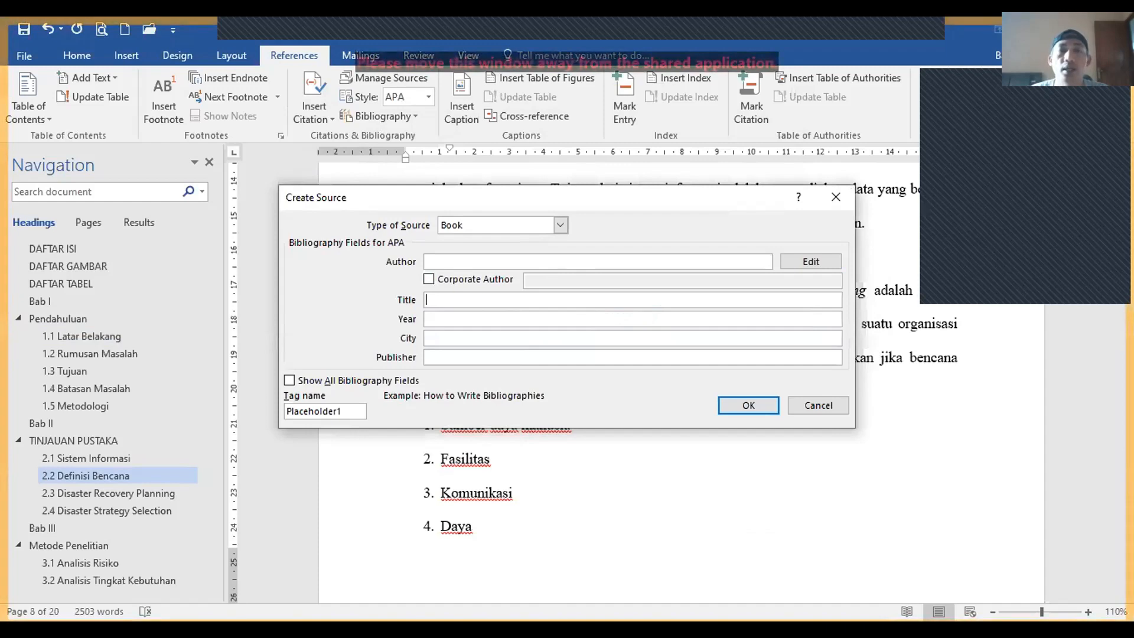
{"action": "key", "text": "alt+Tab"}
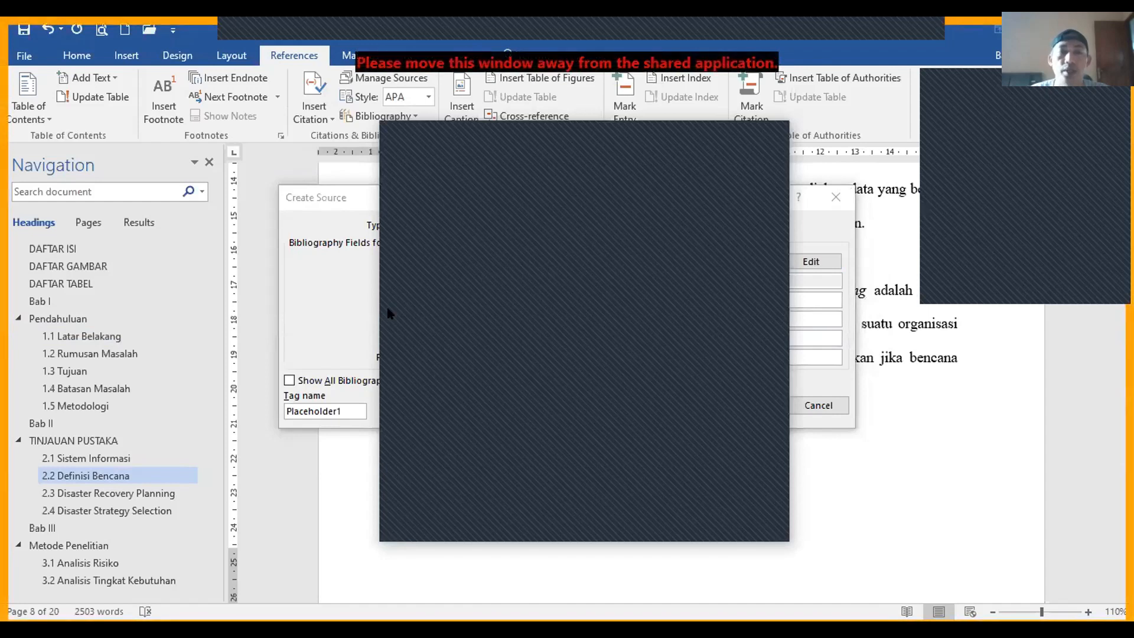
{"action": "left_click", "coordinate": [318, 289]}
{"action": "type", "text": "A Guide to Business Continuity Planning. John"}
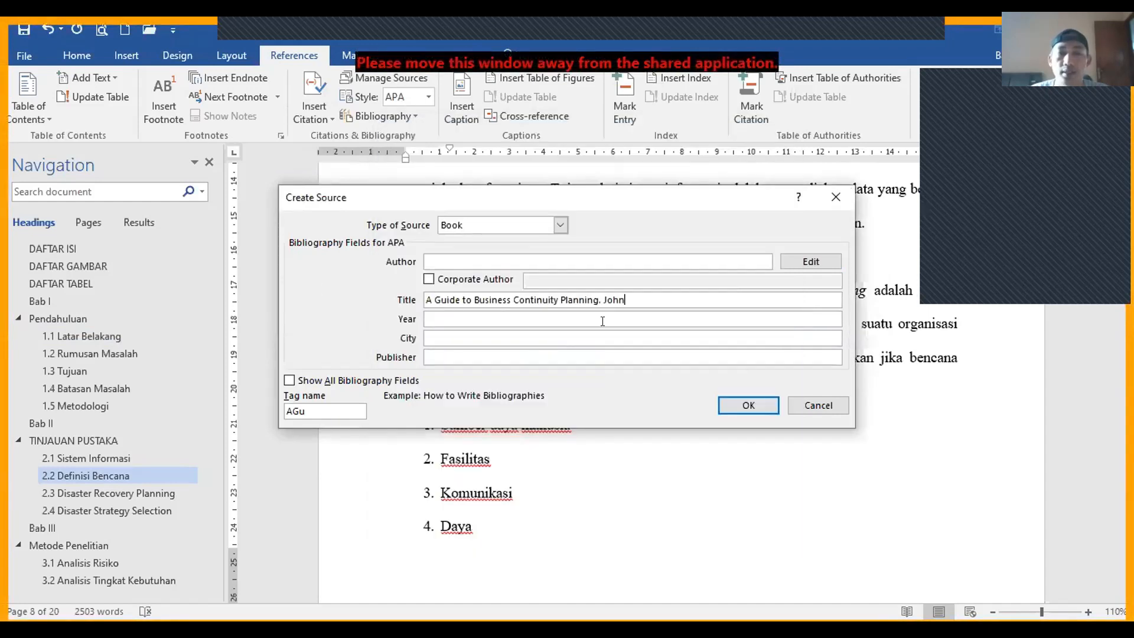
{"action": "double_click", "coordinate": [611, 295]}
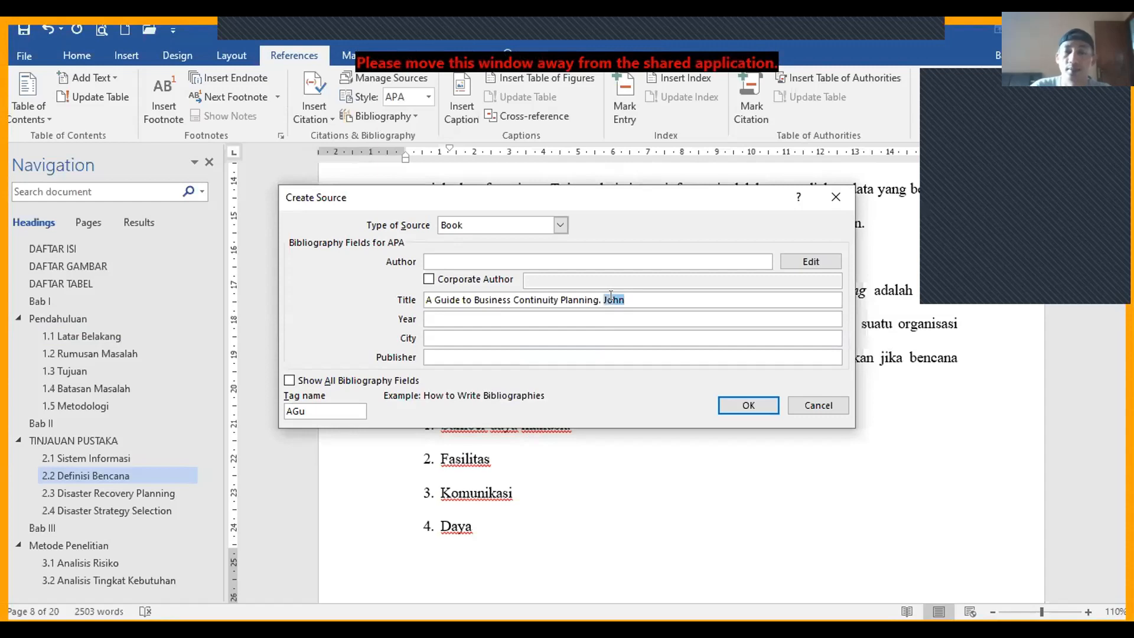
{"action": "key", "text": "BackSpace"}
Step: Add year 2001, city New York and publisher John Wiley, then insert the citation
{"action": "key", "text": "Tab"}
{"action": "type", "text": "2001"}
{"action": "key", "text": "Tab"}
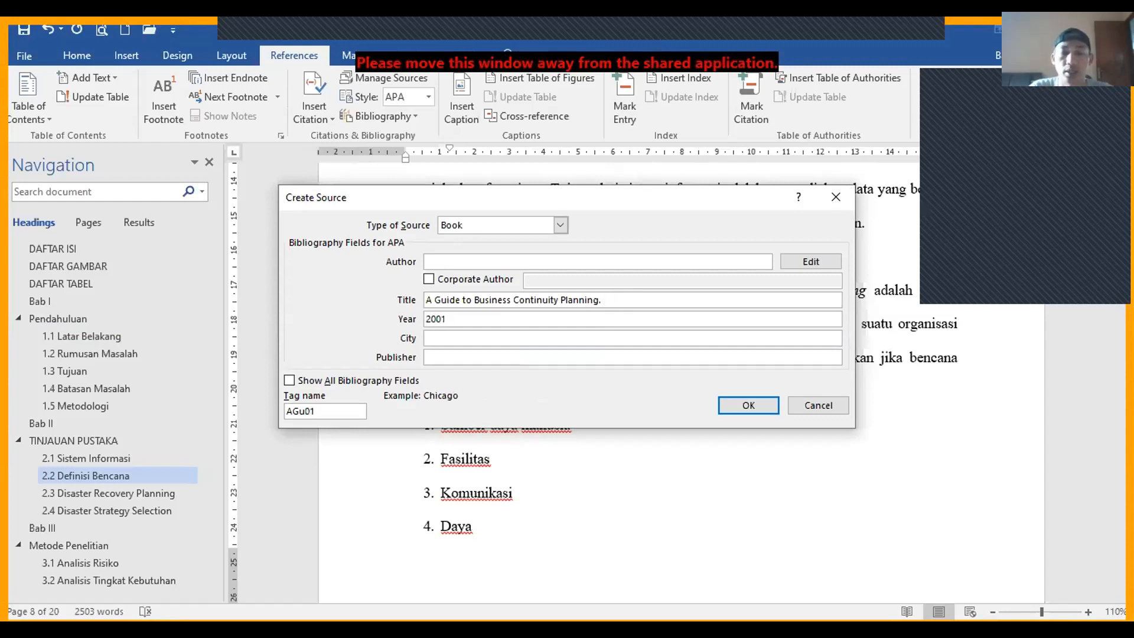
{"action": "type", "text": "New Y"}
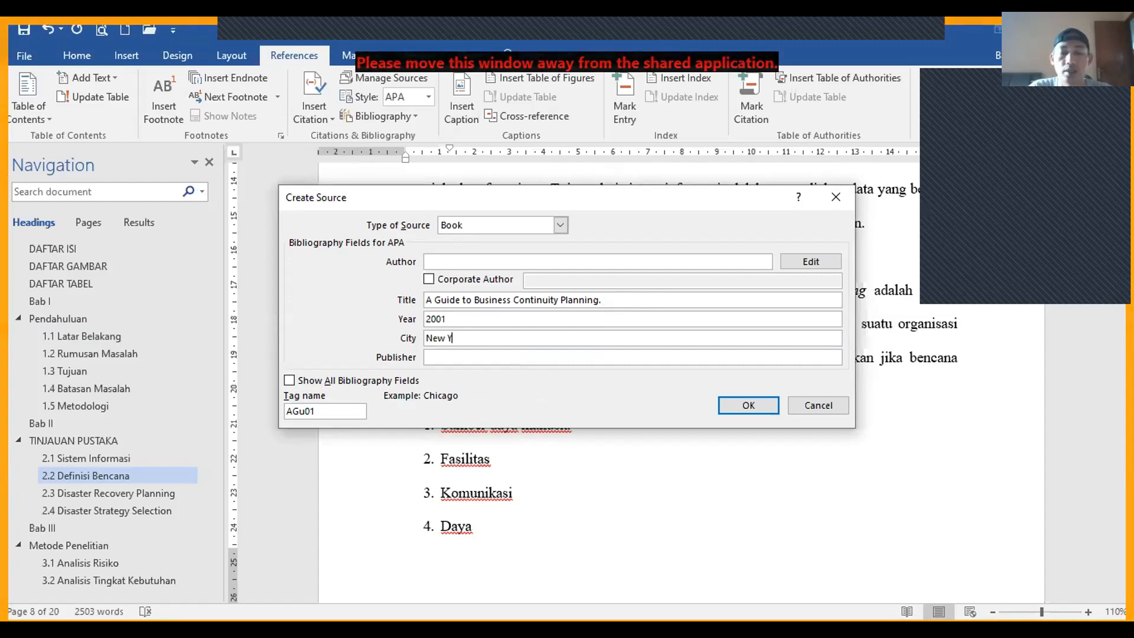
{"action": "type", "text": "ork"}
{"action": "key", "text": "Tab"}
{"action": "type", "text": "J"}
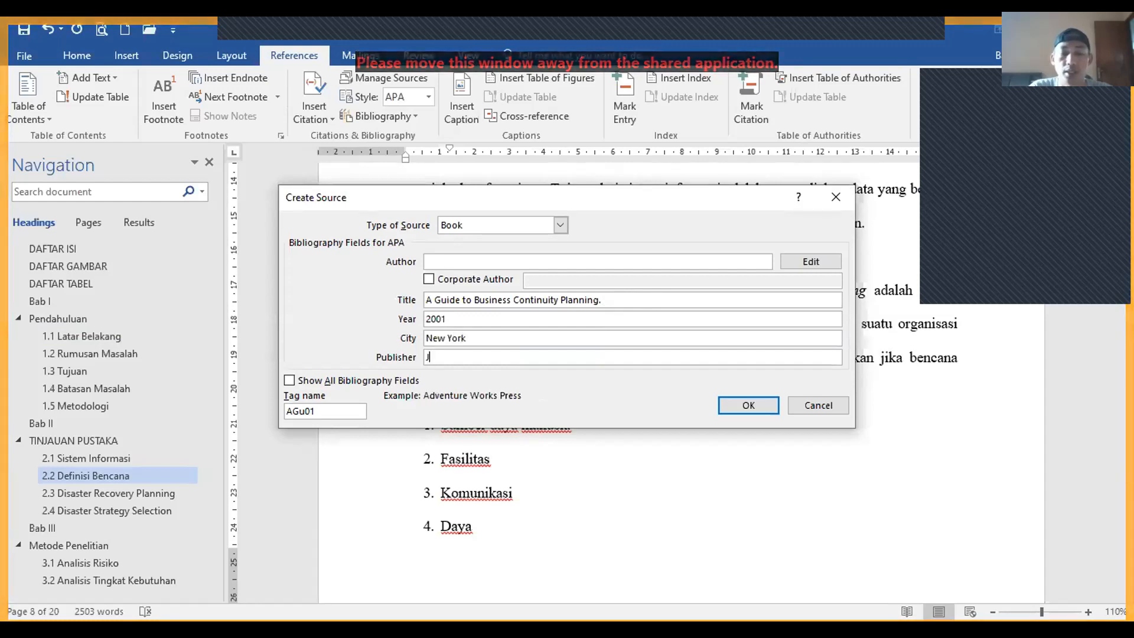
{"action": "type", "text": "ohn Wiley"}
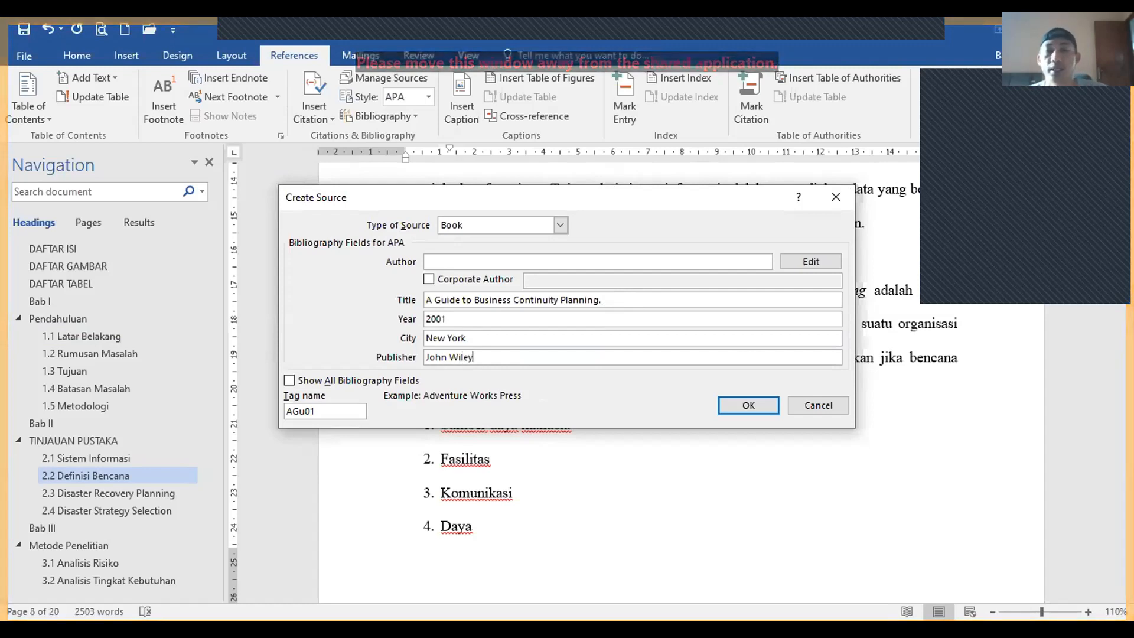
{"action": "left_click", "coordinate": [748, 405]}
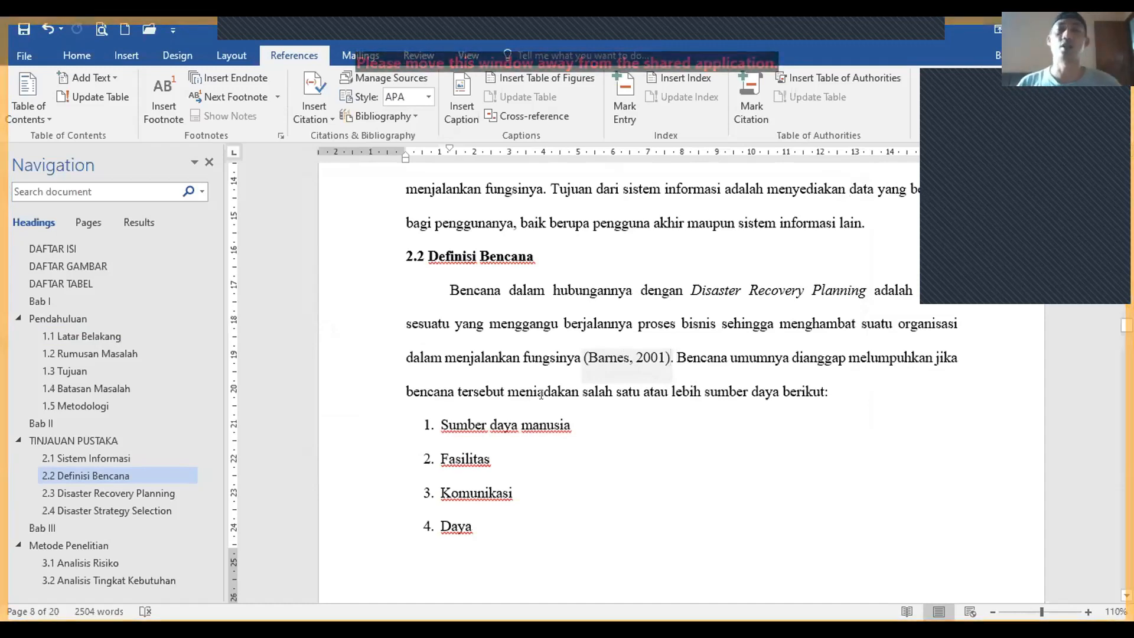
Step: Jump to chapter Bab V PENUTUP and place the cursor at the end of 5.2 SARAN
{"action": "left_click", "coordinate": [323, 137]}
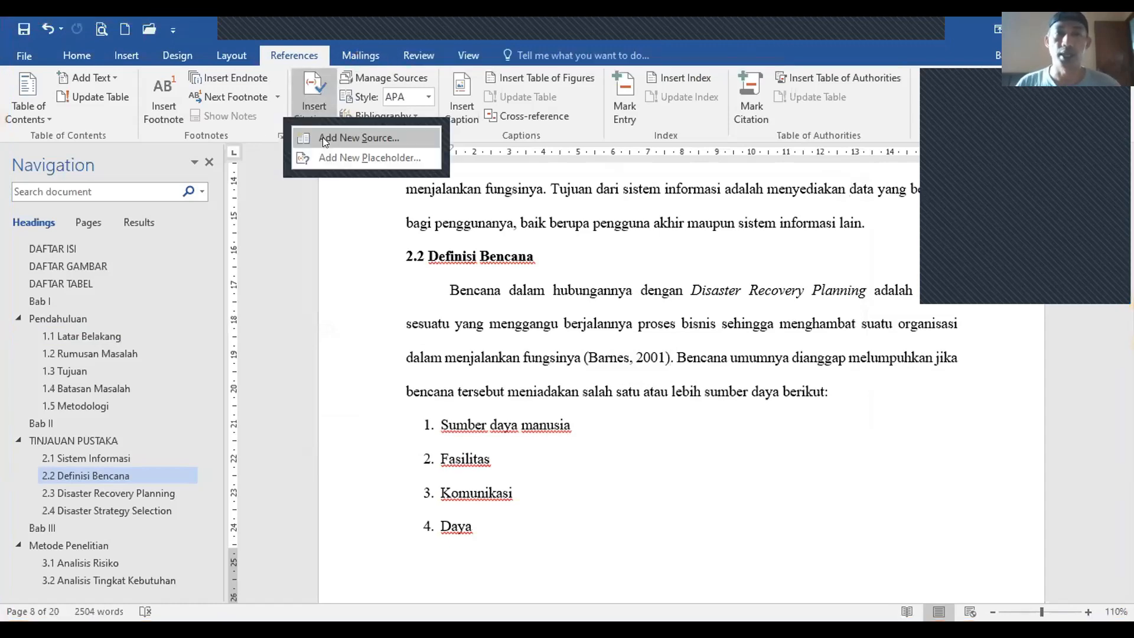
{"action": "left_click", "coordinate": [516, 290]}
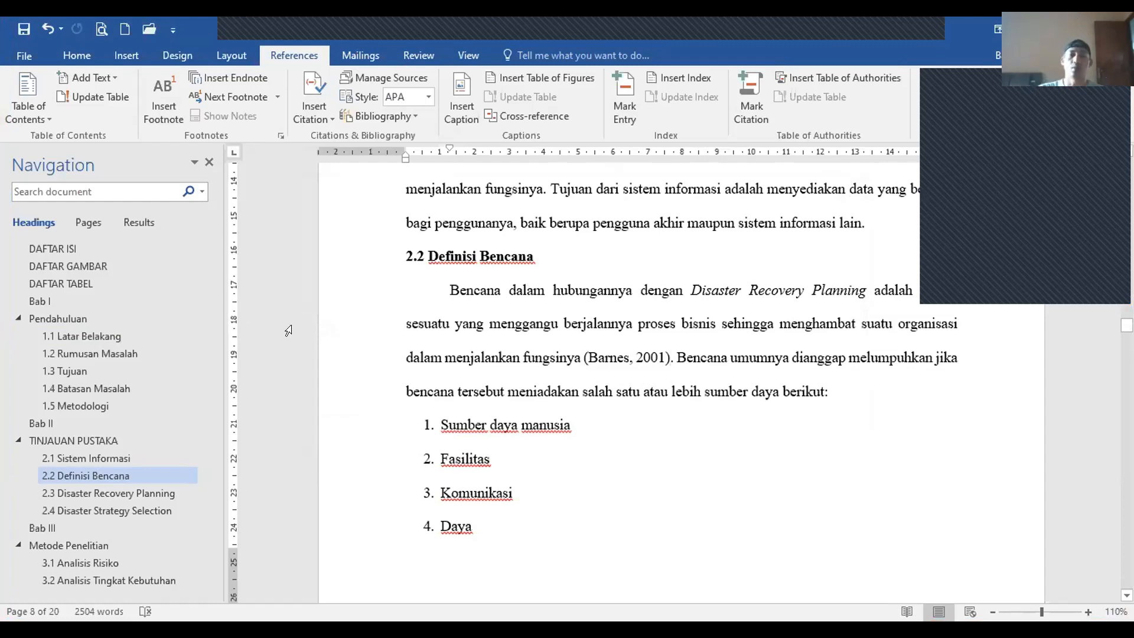
{"action": "scroll", "coordinate": [444, 396], "scroll_direction": "down", "scroll_amount": 1}
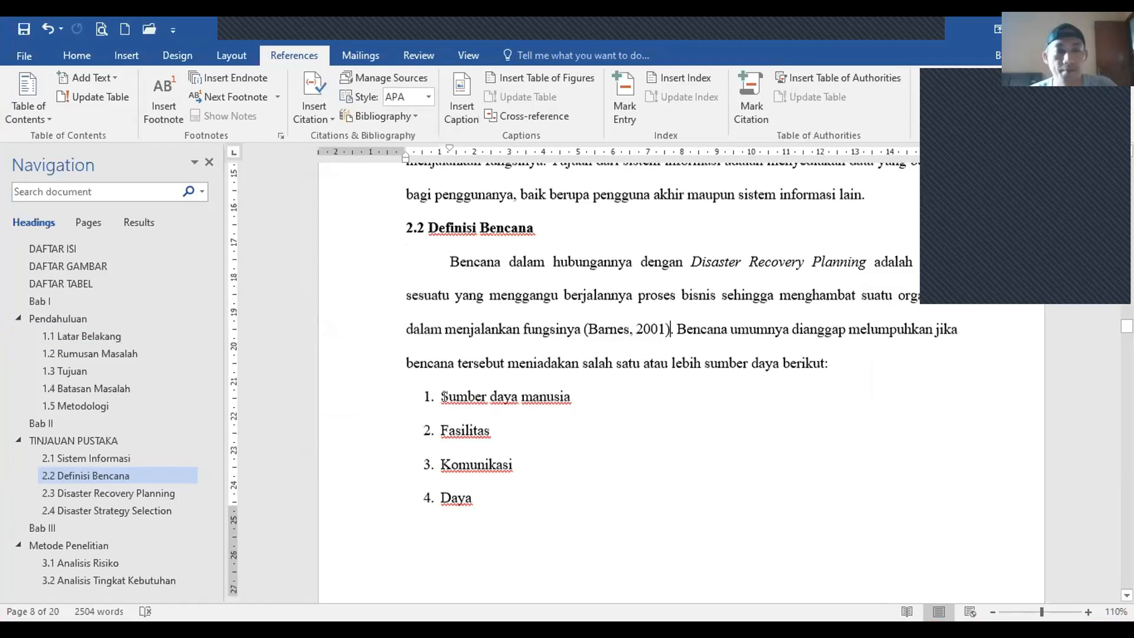
{"action": "scroll", "coordinate": [444, 396], "scroll_direction": "down", "scroll_amount": 15}
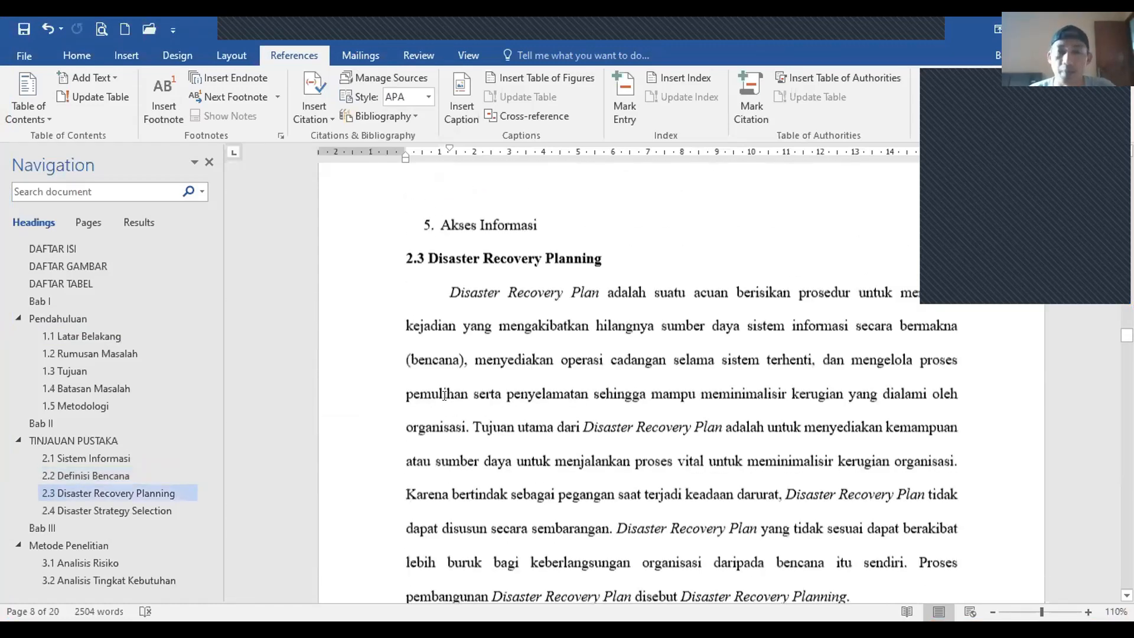
{"action": "scroll", "coordinate": [445, 396], "scroll_direction": "down", "scroll_amount": 12}
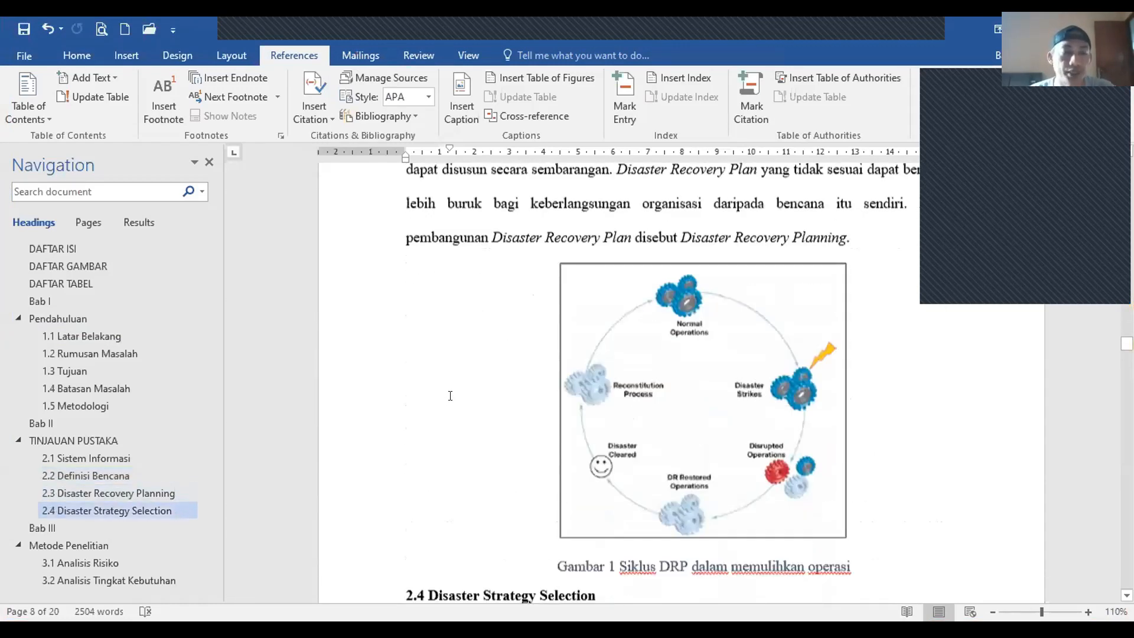
{"action": "scroll", "coordinate": [83, 456], "scroll_direction": "down", "scroll_amount": 3}
{"action": "left_click", "coordinate": [41, 531]}
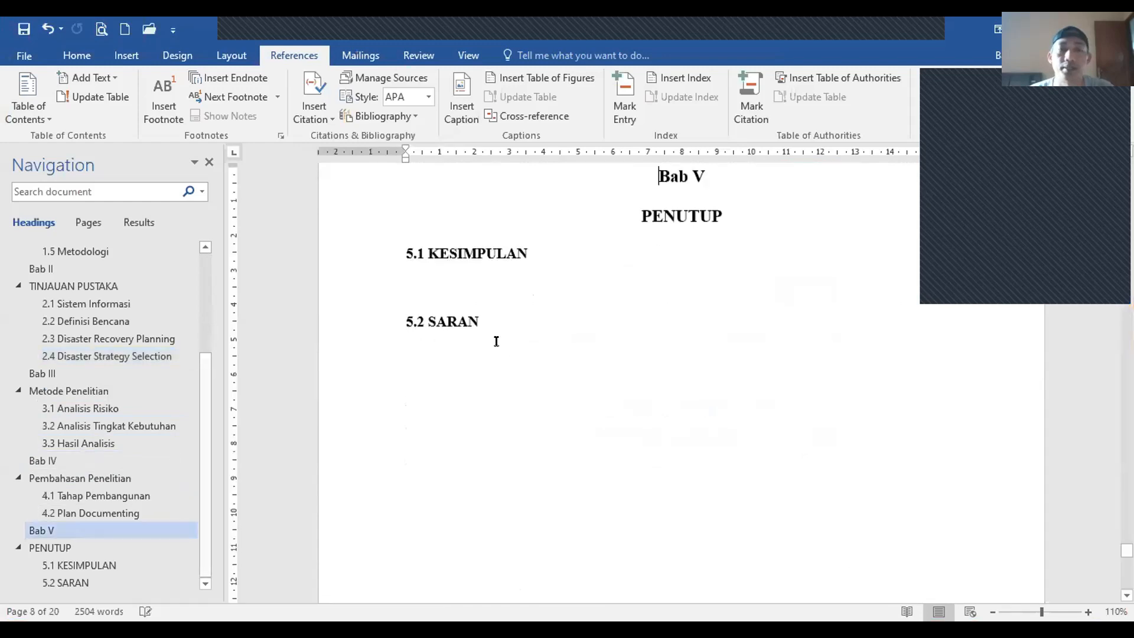
{"action": "left_click", "coordinate": [520, 310]}
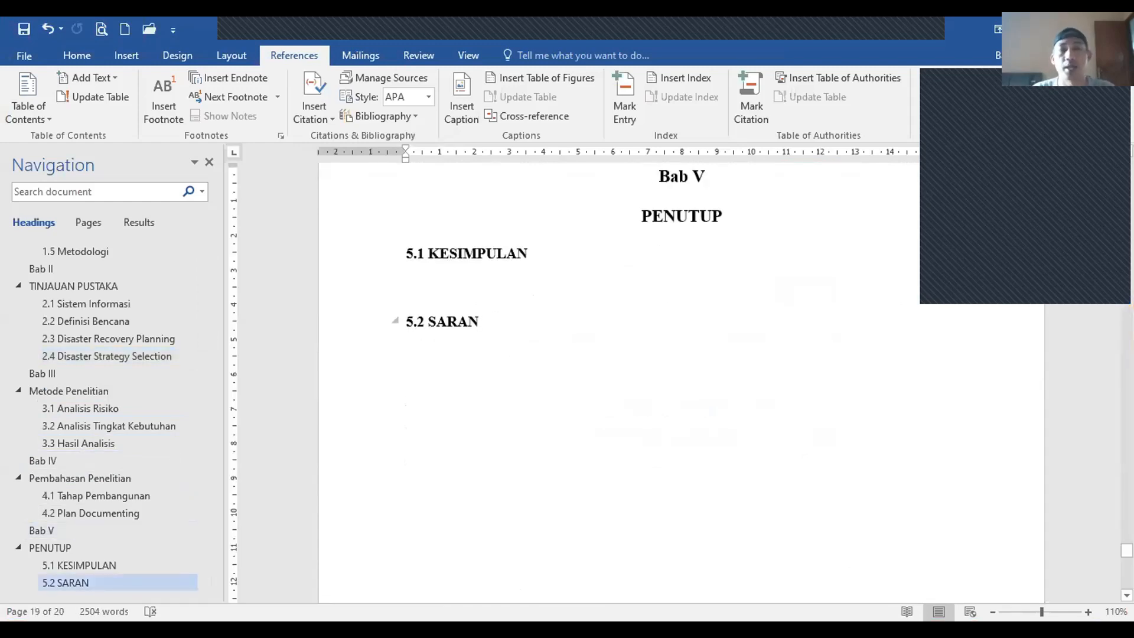
Step: Start a new unnumbered page after 5.2 SARAN and type DAFTAR PUSTAKA
{"action": "key", "text": "Return"}
{"action": "key", "text": "ctrl+z"}
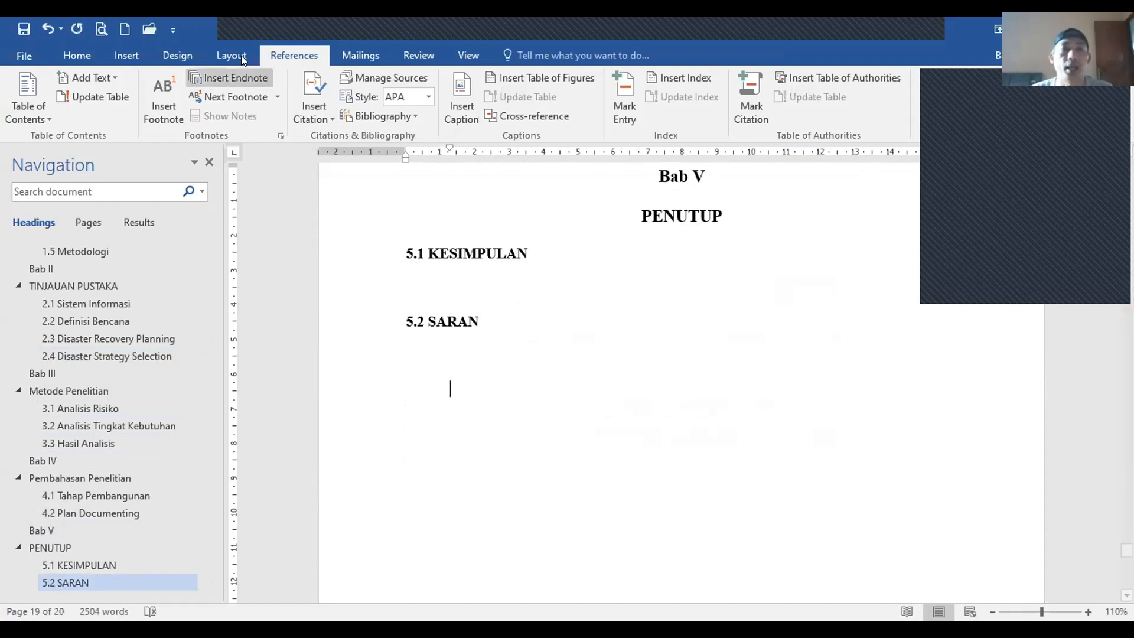
{"action": "left_click", "coordinate": [231, 54]}
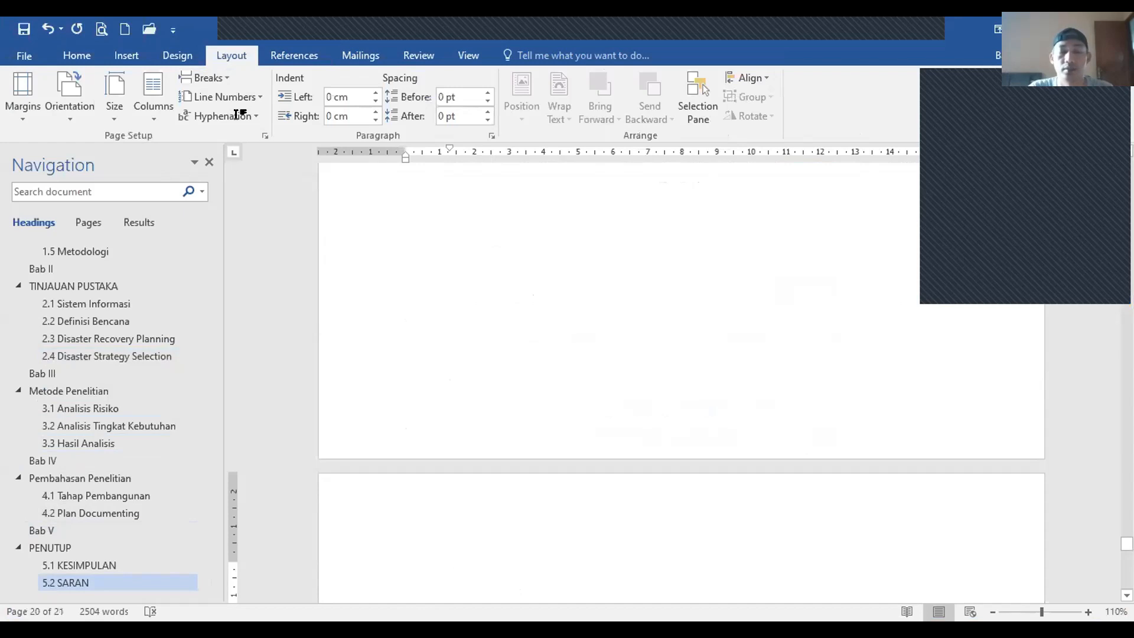
{"action": "type", "text": "Da"}
{"action": "key", "text": "BackSpace"}
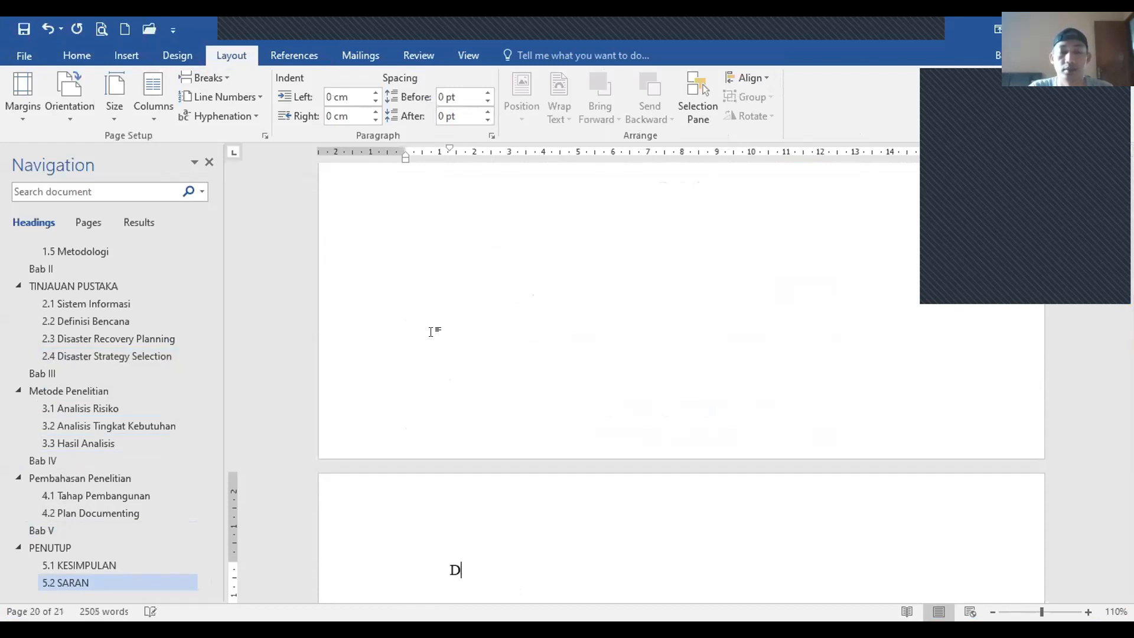
{"action": "type", "text": "AFTAR PUSTAKA"}
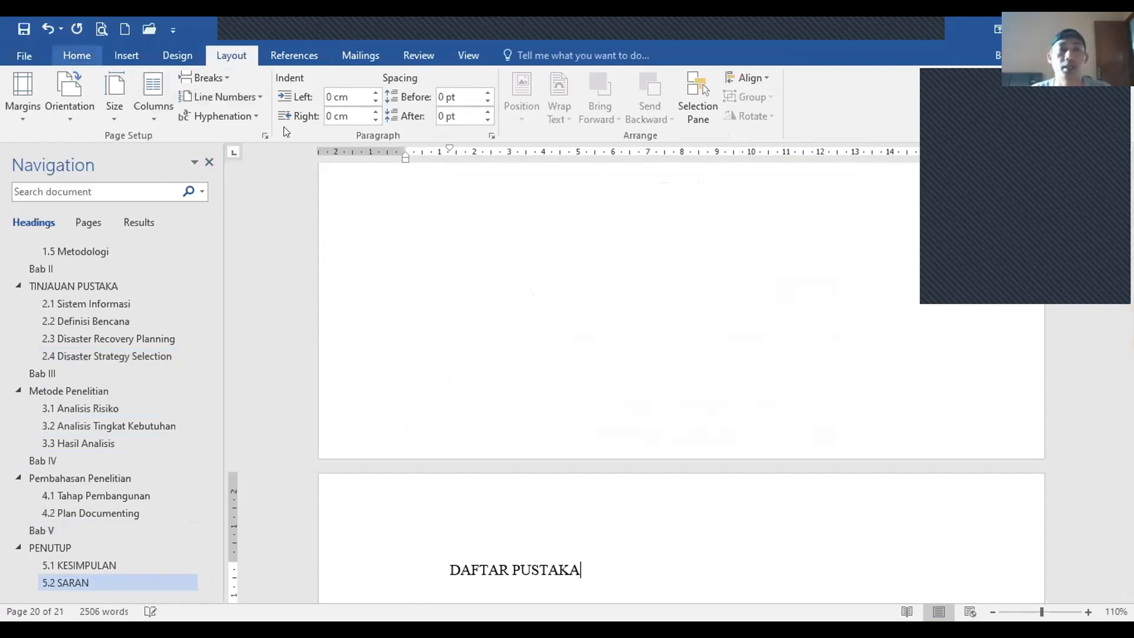
Step: Style DAFTAR PUSTAKA as Heading 1 and add an empty normal paragraph below
{"action": "left_click", "coordinate": [77, 55]}
{"action": "left_click", "coordinate": [690, 98]}
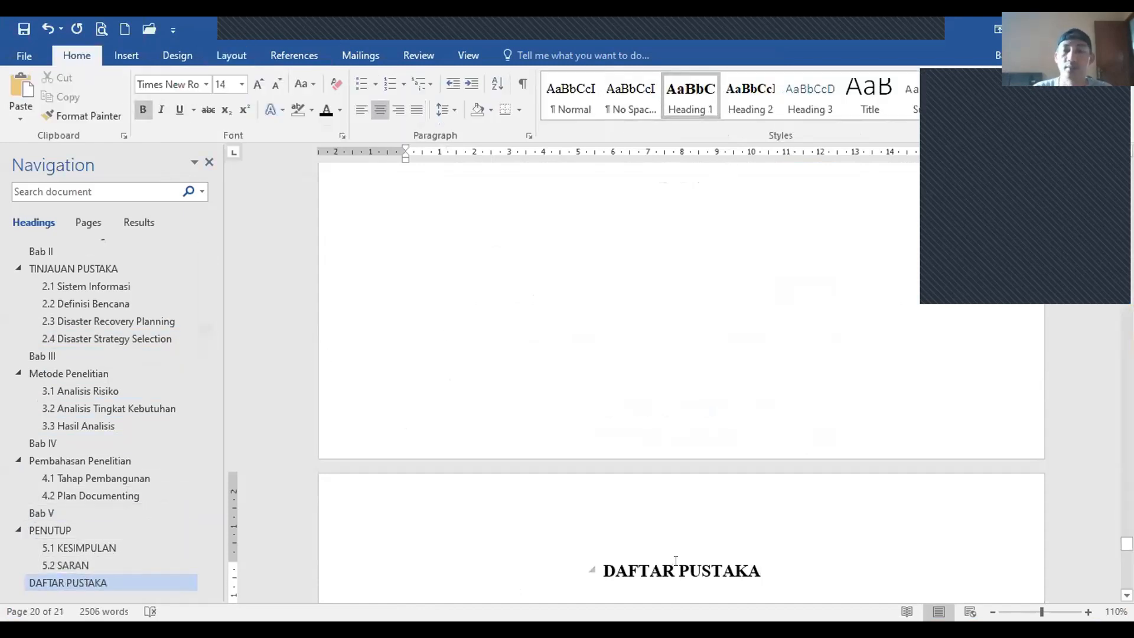
{"action": "key", "text": "Return"}
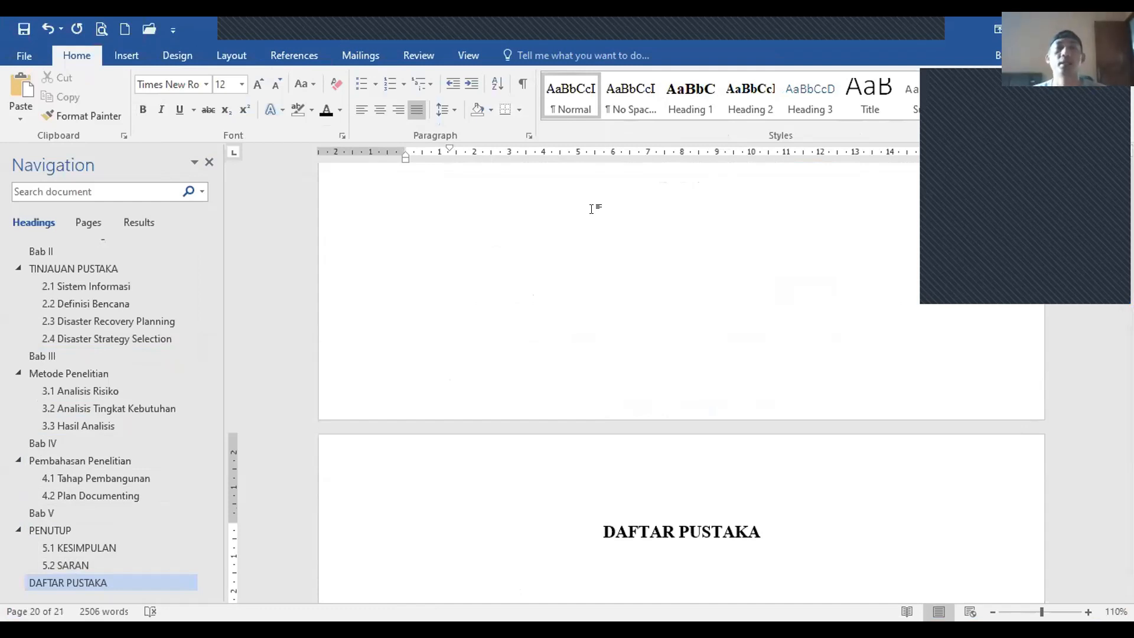
{"action": "left_click", "coordinate": [289, 53]}
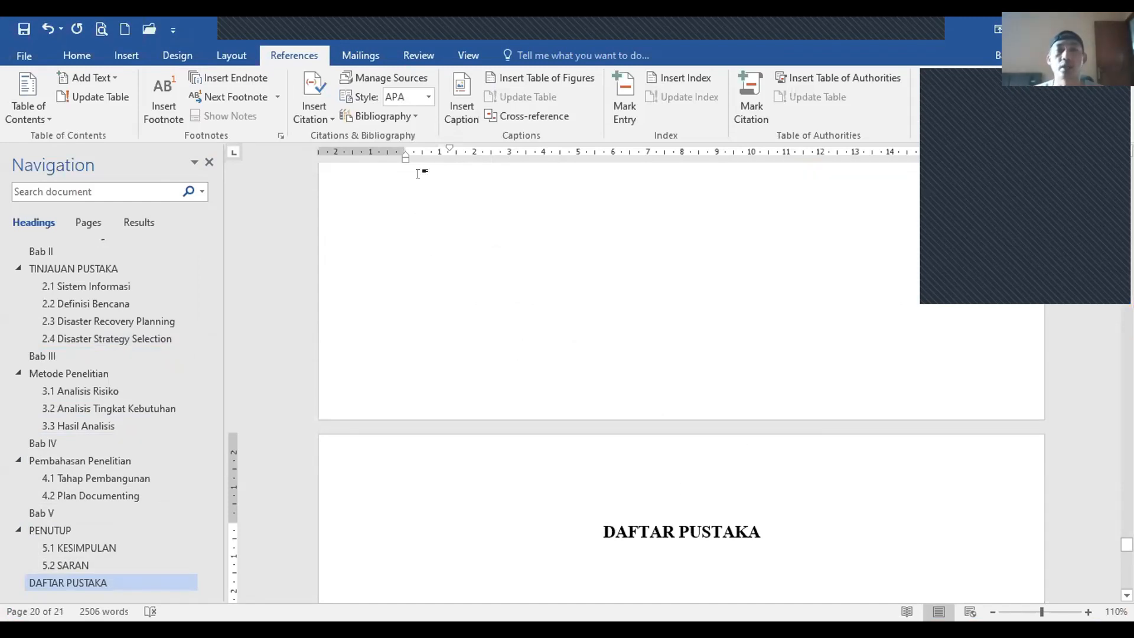
Step: Insert a bibliography listing both book references (2001 and 2007) under DAFTAR PUSTAKA
{"action": "left_click", "coordinate": [414, 114]}
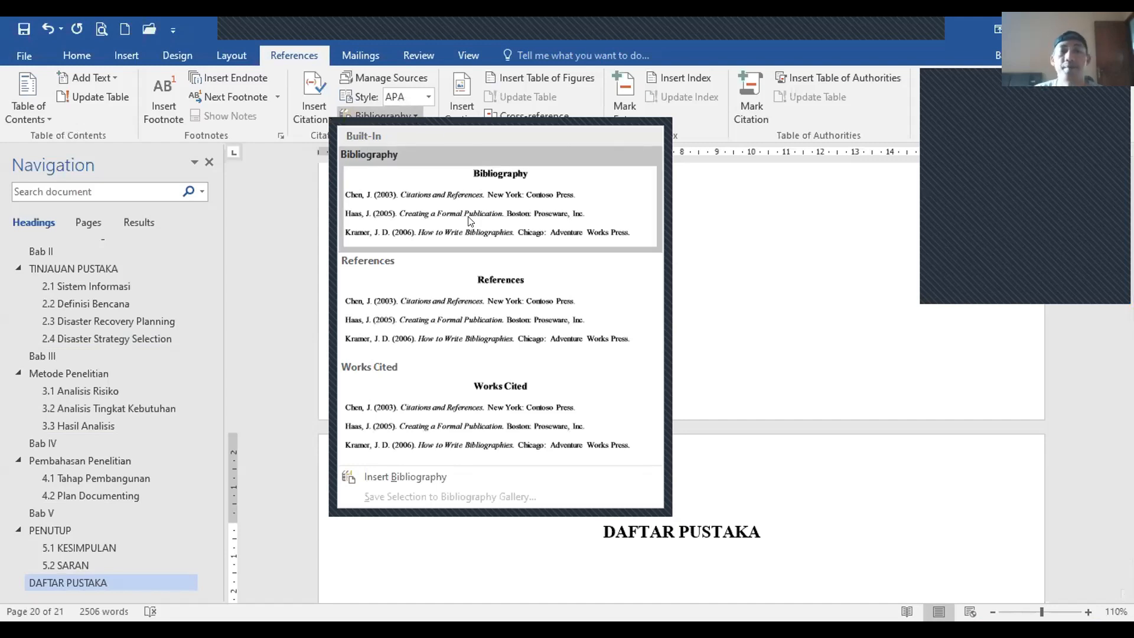
{"action": "left_click", "coordinate": [463, 476]}
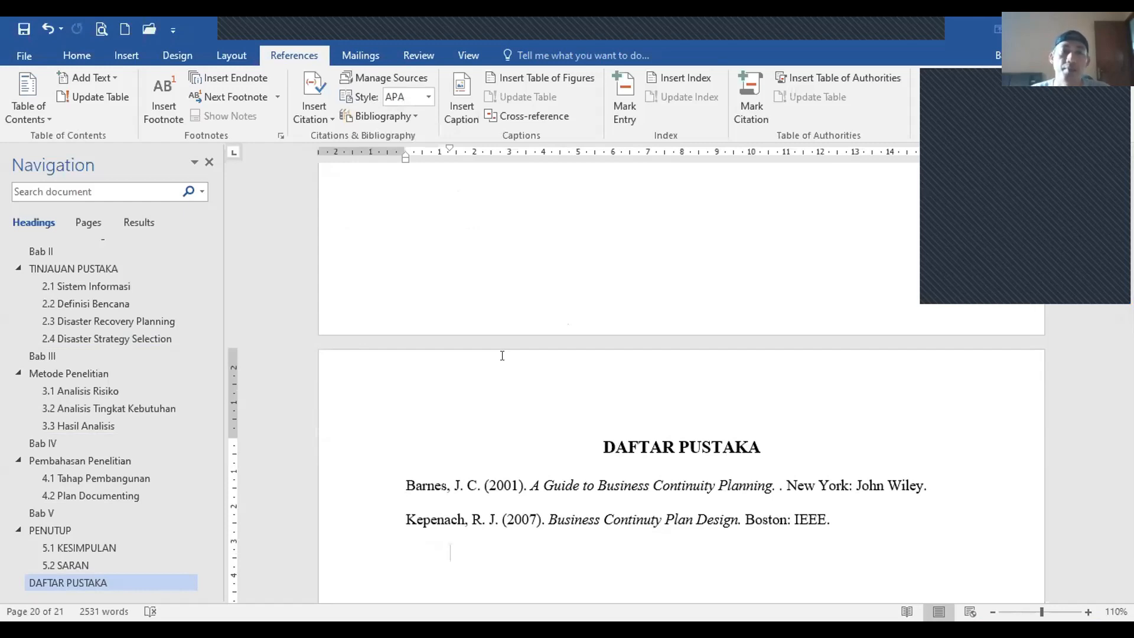
{"action": "key", "text": "alt+Tab"}
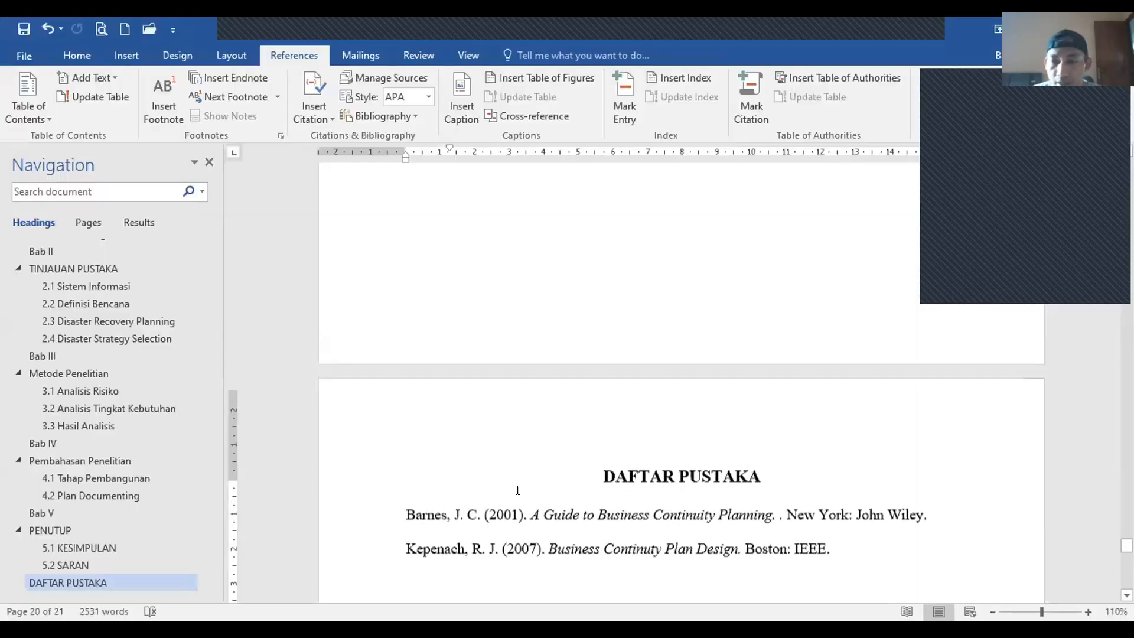
Step: Delete the stray 'Daftar Pustaka' title line so both references sit under DAFTAR PUSTAKA
{"action": "scroll", "coordinate": [516, 490], "scroll_direction": "up", "scroll_amount": 15}
{"action": "scroll", "coordinate": [518, 492], "scroll_direction": "down", "scroll_amount": 3}
{"action": "scroll", "coordinate": [518, 492], "scroll_direction": "up", "scroll_amount": 2}
{"action": "scroll", "coordinate": [519, 493], "scroll_direction": "down", "scroll_amount": 8}
{"action": "scroll", "coordinate": [519, 491], "scroll_direction": "up", "scroll_amount": 10}
{"action": "scroll", "coordinate": [502, 496], "scroll_direction": "down", "scroll_amount": 14}
{"action": "scroll", "coordinate": [484, 504], "scroll_direction": "down", "scroll_amount": 5}
{"action": "left_click", "coordinate": [369, 522]}
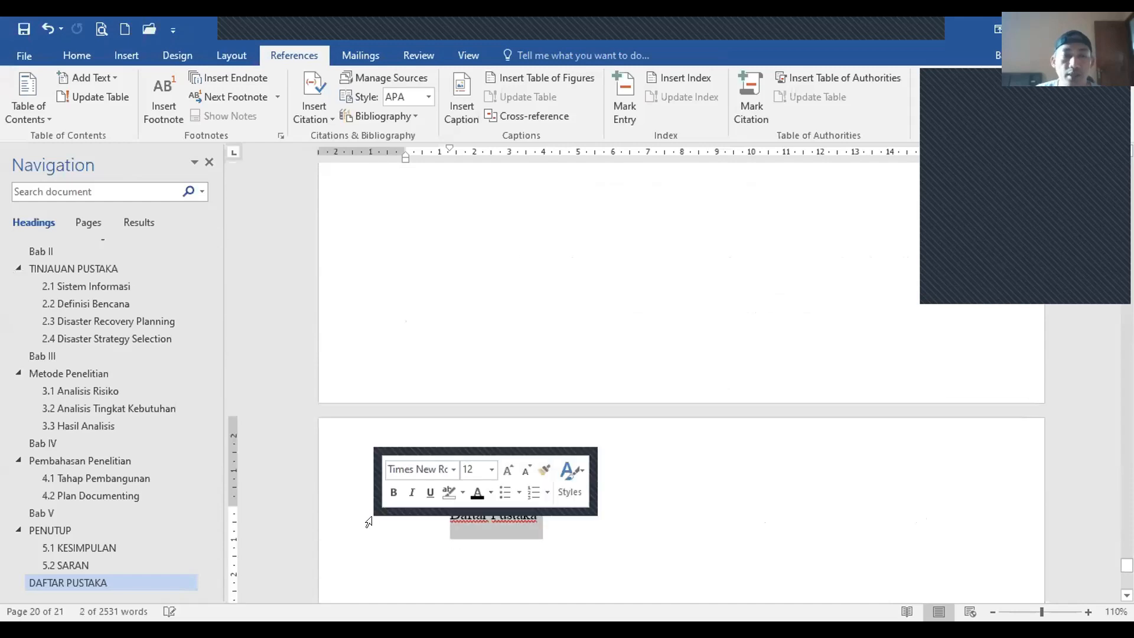
{"action": "key", "text": "Delete"}
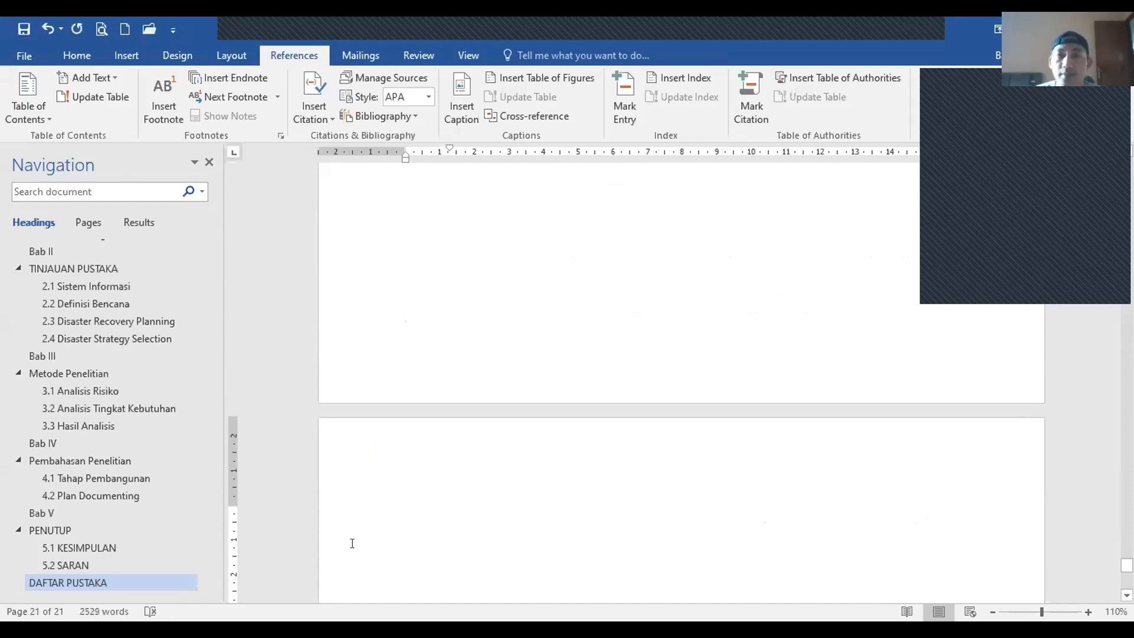
{"action": "scroll", "coordinate": [566, 509], "scroll_direction": "down", "scroll_amount": 10}
{"action": "scroll", "coordinate": [566, 509], "scroll_direction": "up", "scroll_amount": 20}
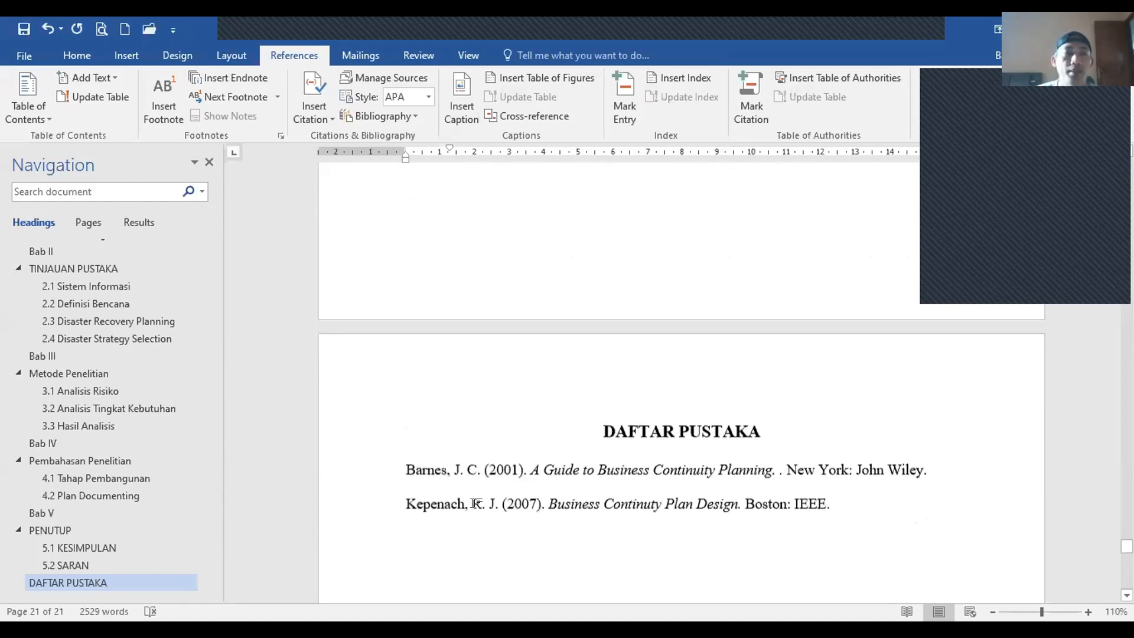
{"action": "scroll", "coordinate": [246, 114], "scroll_direction": "up", "scroll_amount": 3}
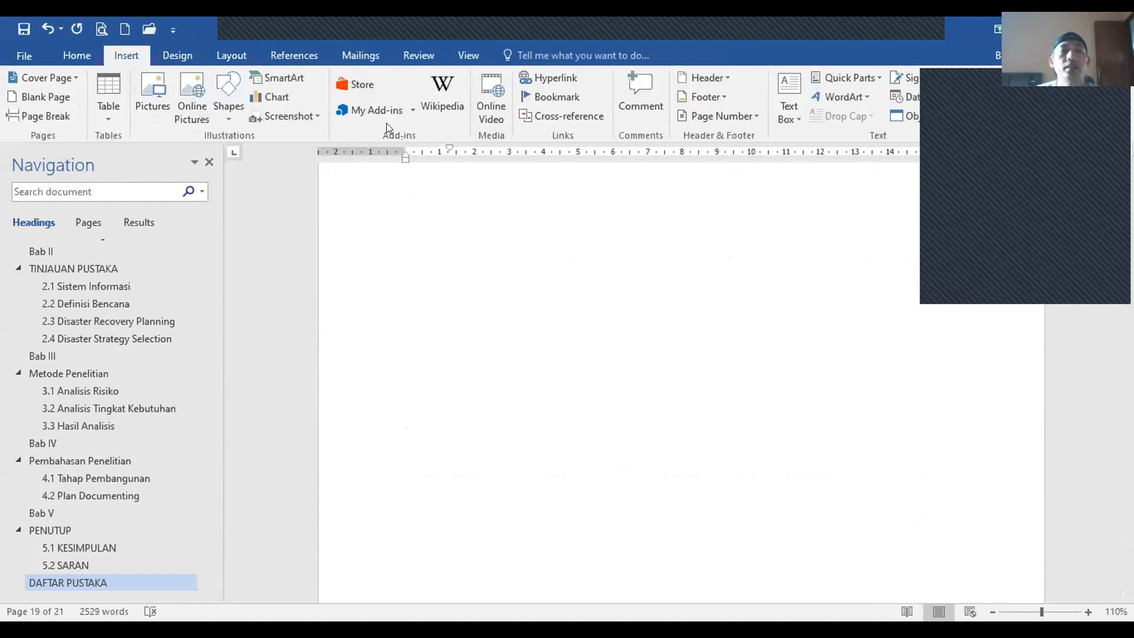
Step: Insert a centred page number at the bottom of the page
{"action": "left_click", "coordinate": [749, 116]}
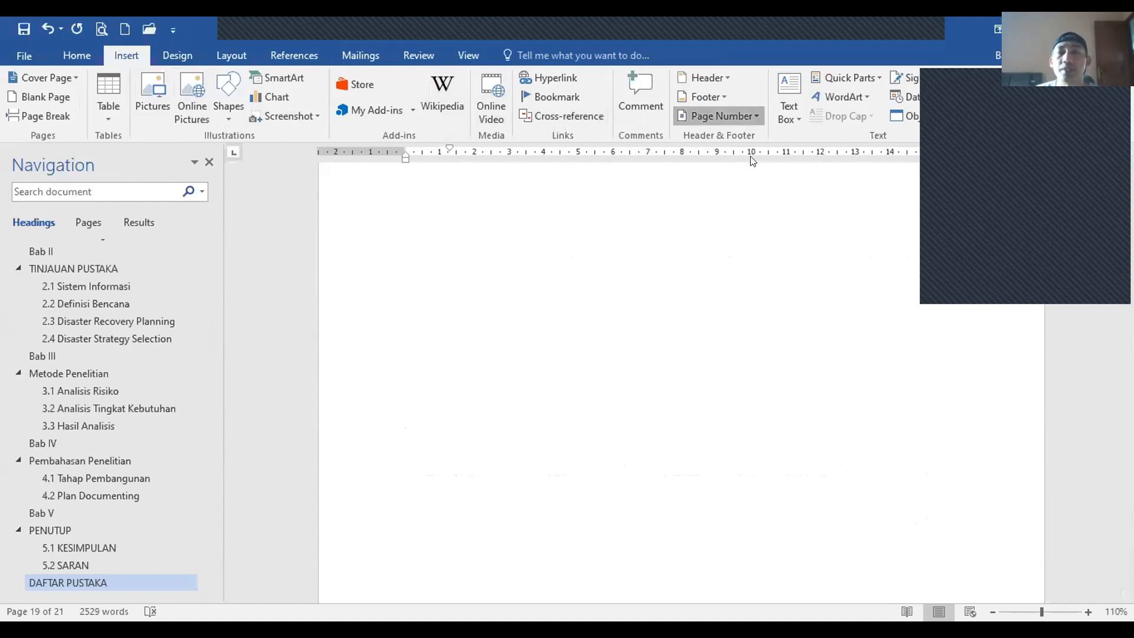
{"action": "mouse_move", "coordinate": [750, 156]}
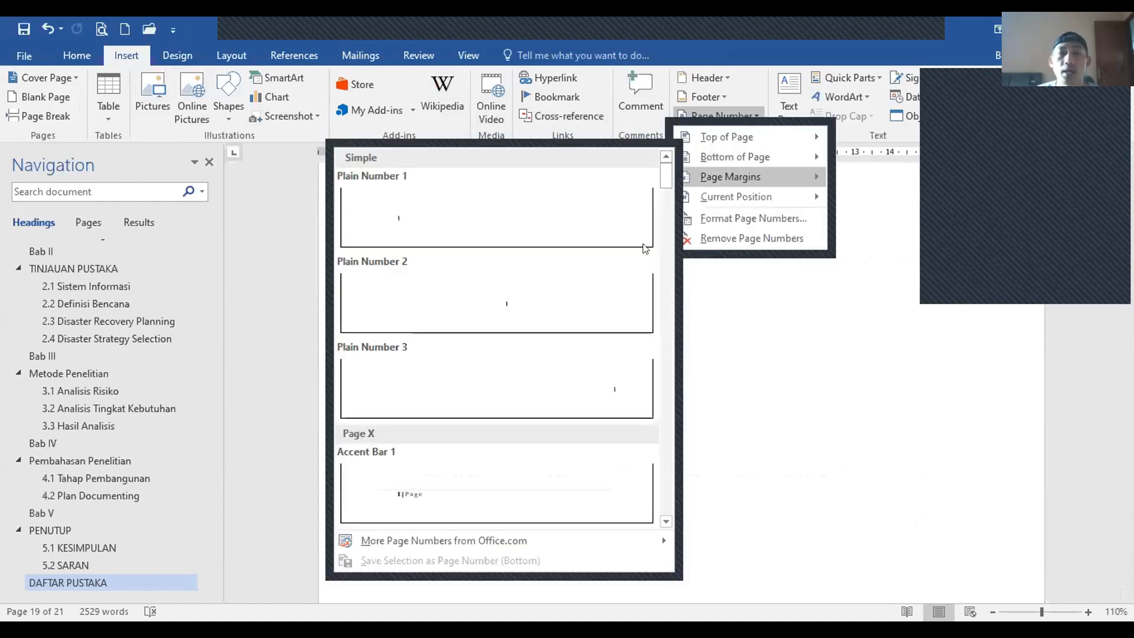
{"action": "left_click", "coordinate": [538, 292]}
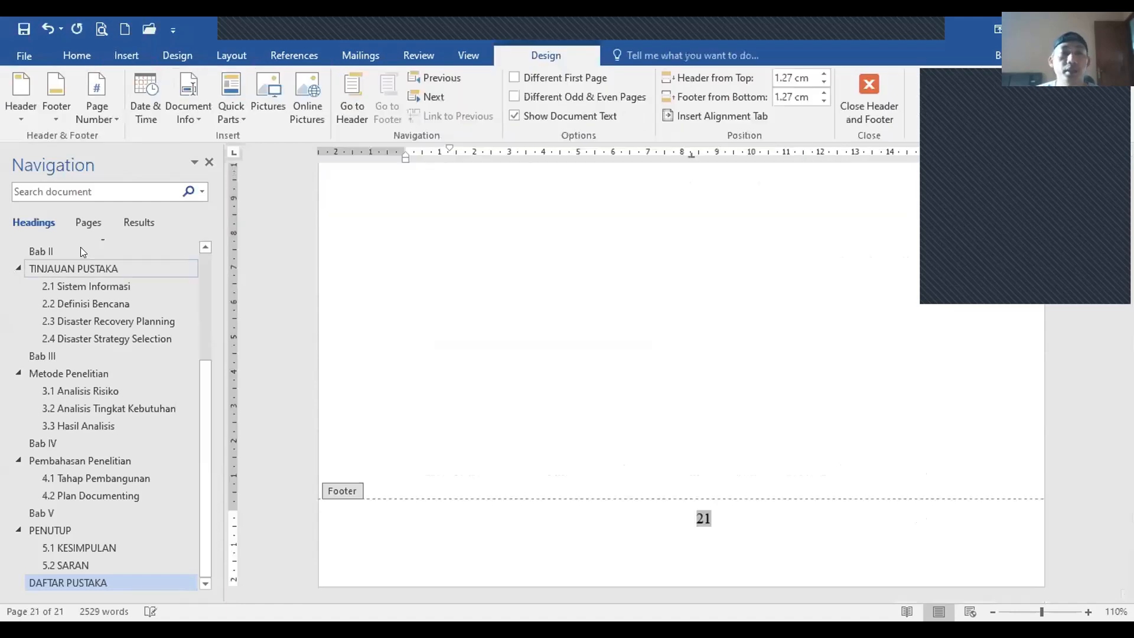
Step: Browse via the Navigation pane through Bab II and Bab I up to the table of contents
{"action": "left_click", "coordinate": [81, 249]}
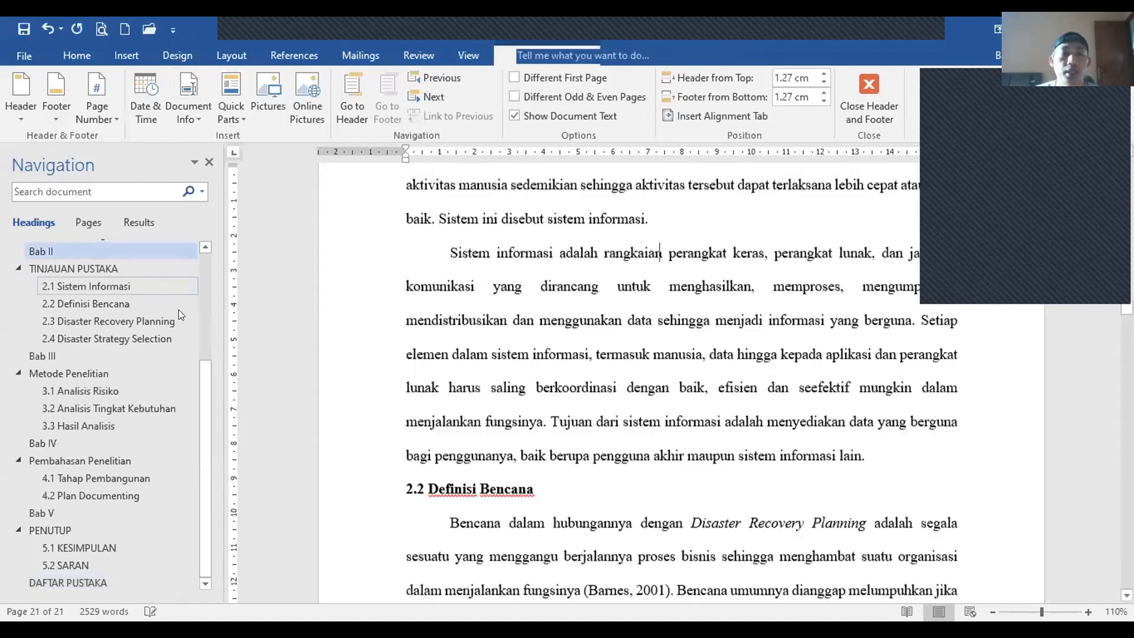
{"action": "scroll", "coordinate": [68, 300], "scroll_direction": "up", "scroll_amount": 4}
{"action": "left_click", "coordinate": [64, 299]}
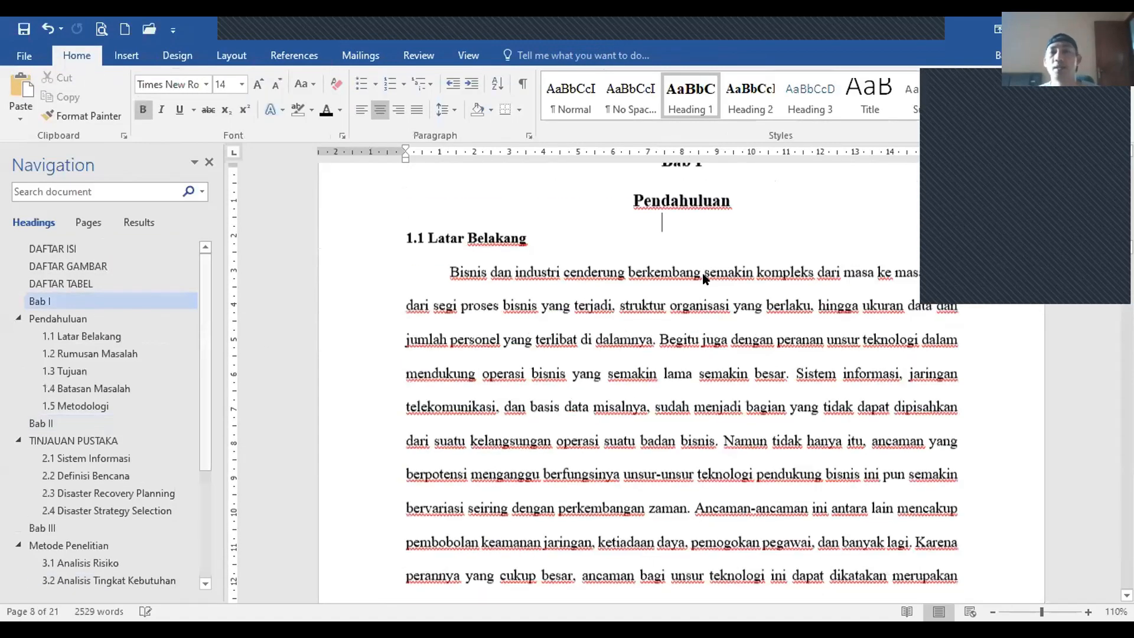
{"action": "scroll", "coordinate": [707, 296], "scroll_direction": "down", "scroll_amount": 10}
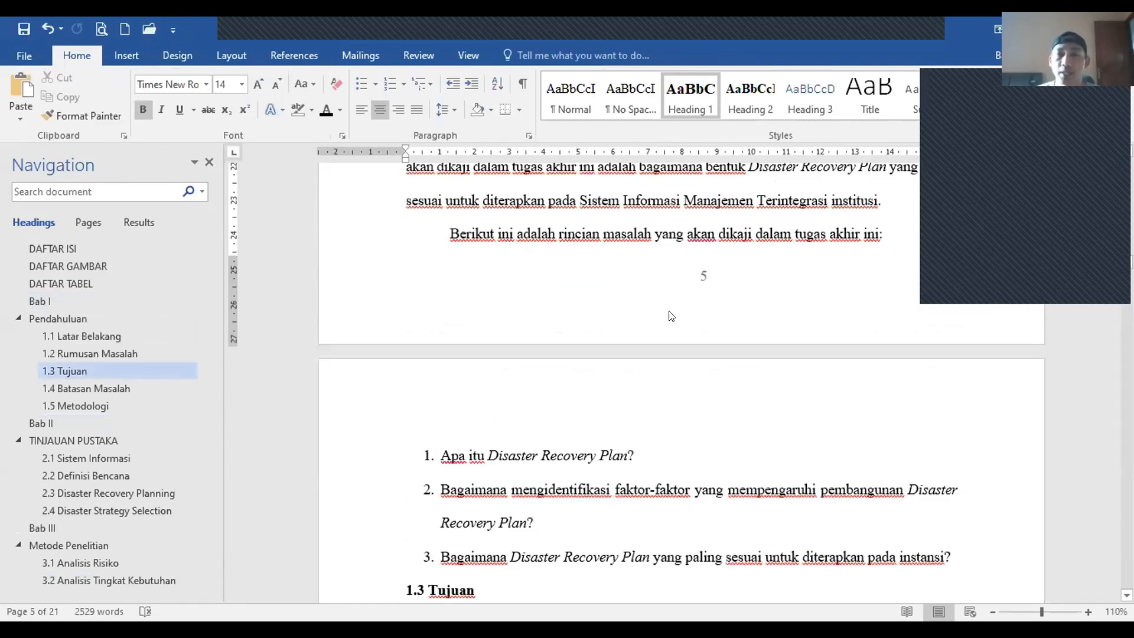
{"action": "scroll", "coordinate": [671, 381], "scroll_direction": "up", "scroll_amount": 20}
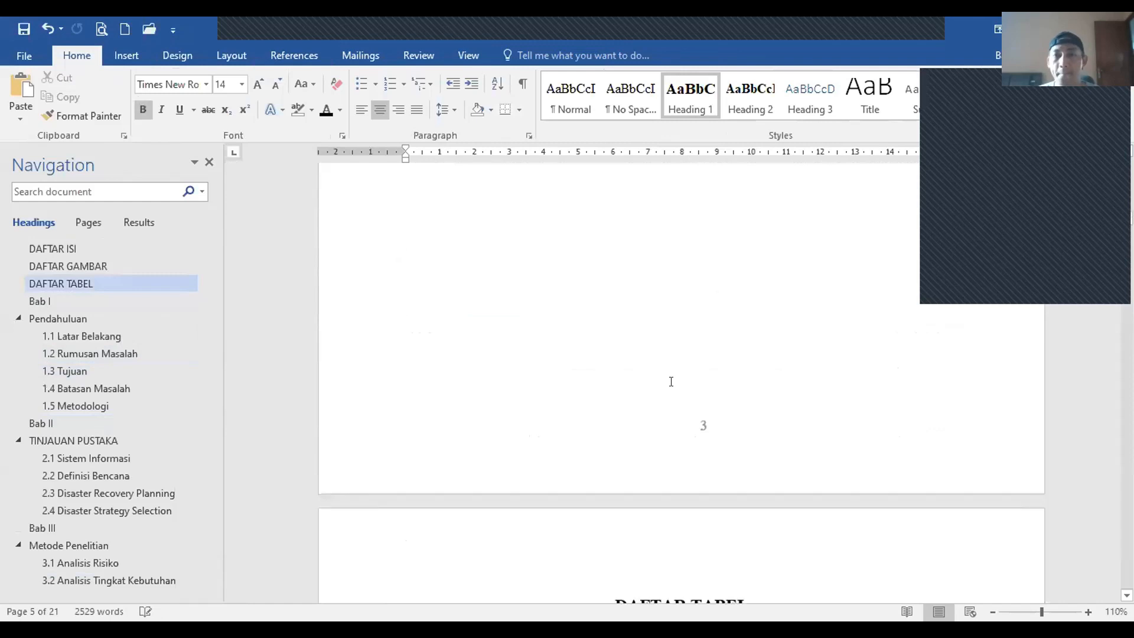
{"action": "scroll", "coordinate": [672, 384], "scroll_direction": "up", "scroll_amount": 15}
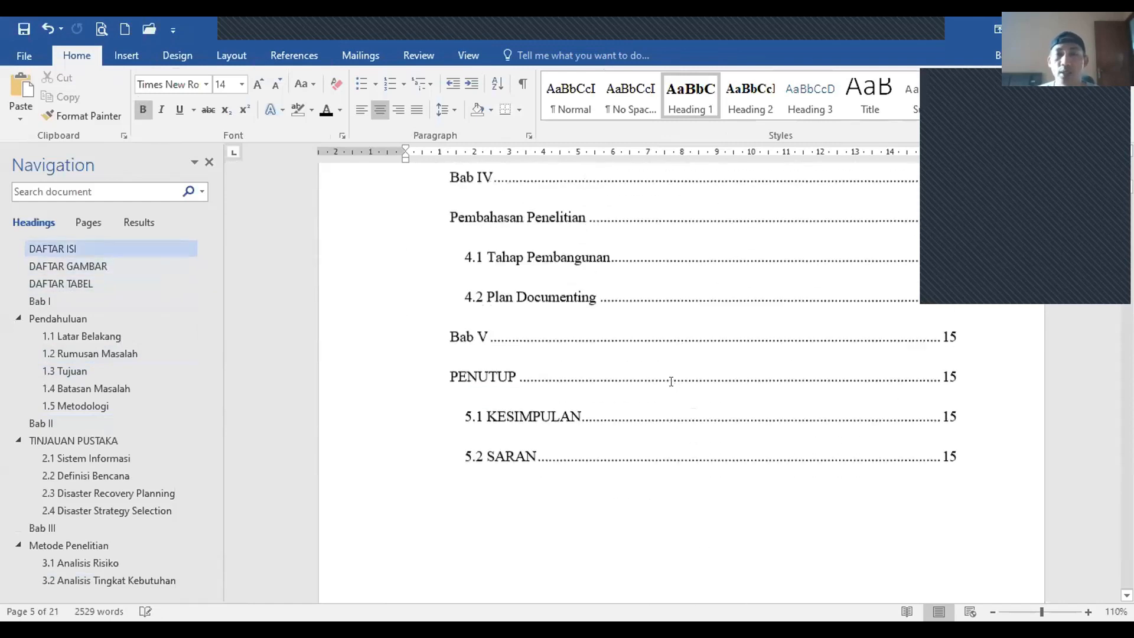
Step: Place the caret in the DAFTAR ISI table and scroll through its entry page numbers
{"action": "scroll", "coordinate": [645, 302], "scroll_direction": "up", "scroll_amount": 8}
{"action": "left_click", "coordinate": [632, 329]}
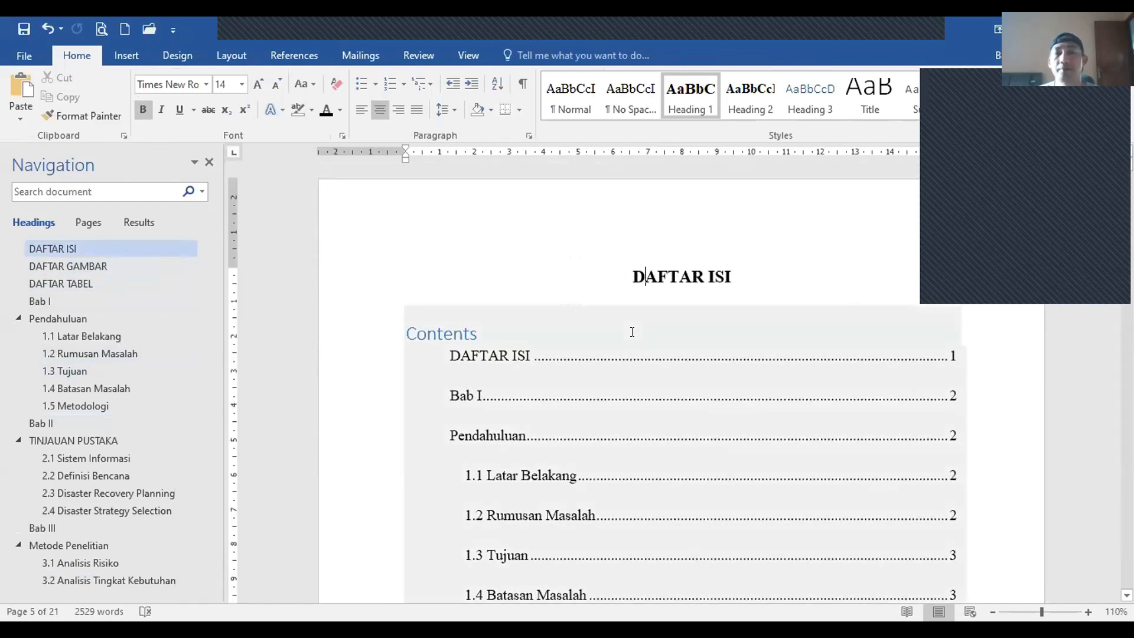
{"action": "scroll", "coordinate": [632, 331], "scroll_direction": "down", "scroll_amount": 3}
{"action": "scroll", "coordinate": [650, 319], "scroll_direction": "down", "scroll_amount": 10}
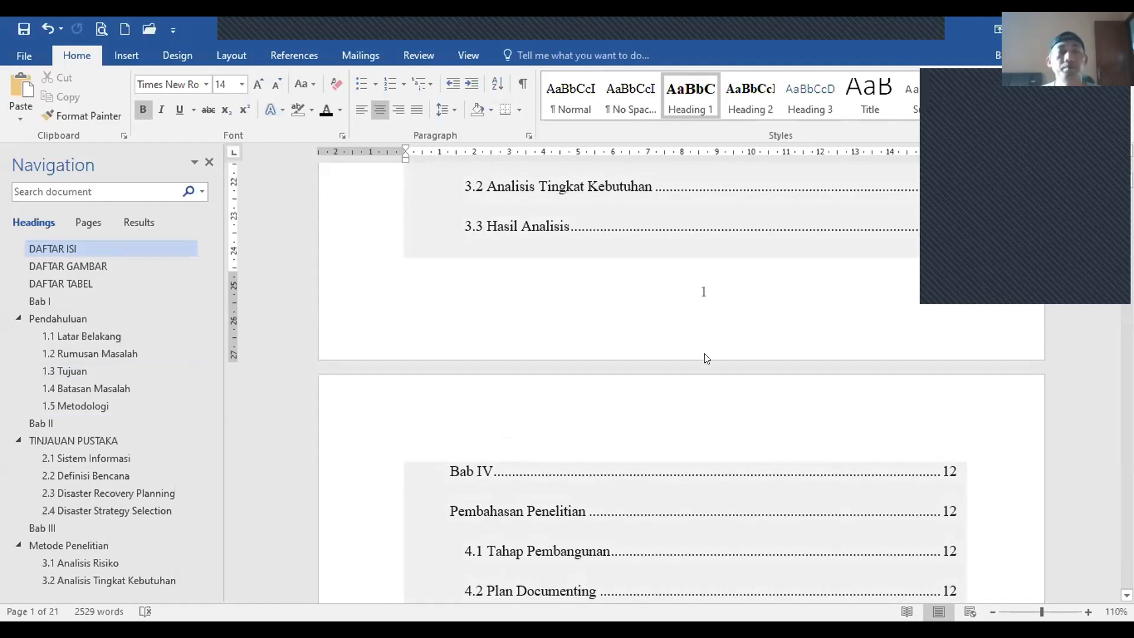
{"action": "scroll", "coordinate": [700, 367], "scroll_direction": "down", "scroll_amount": 10}
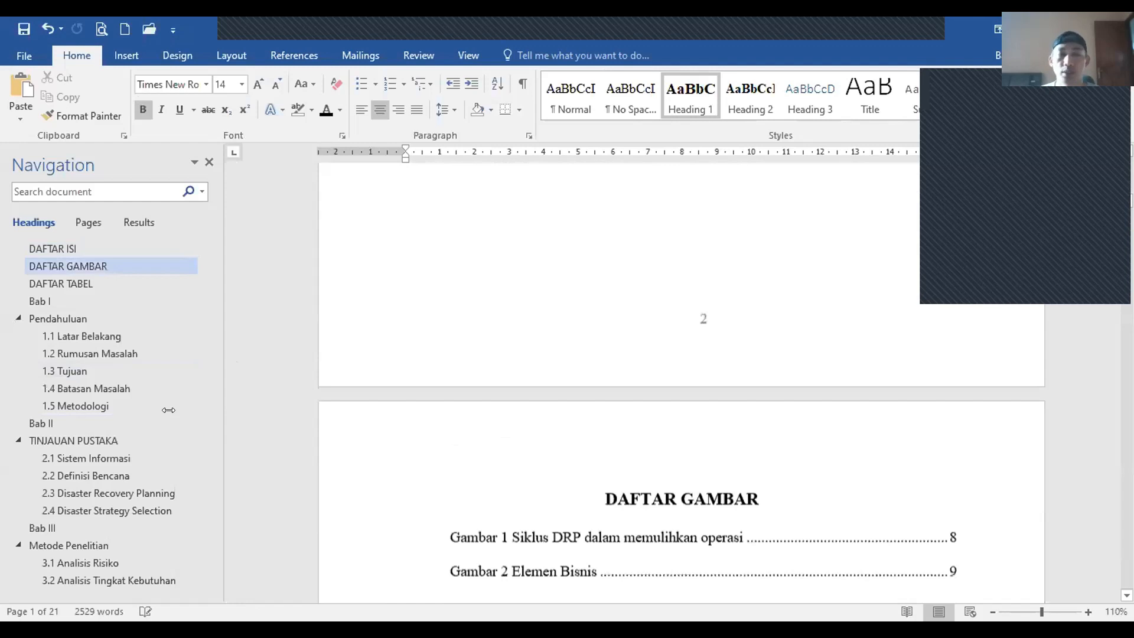
{"action": "scroll", "coordinate": [699, 593], "scroll_direction": "down", "scroll_amount": 3}
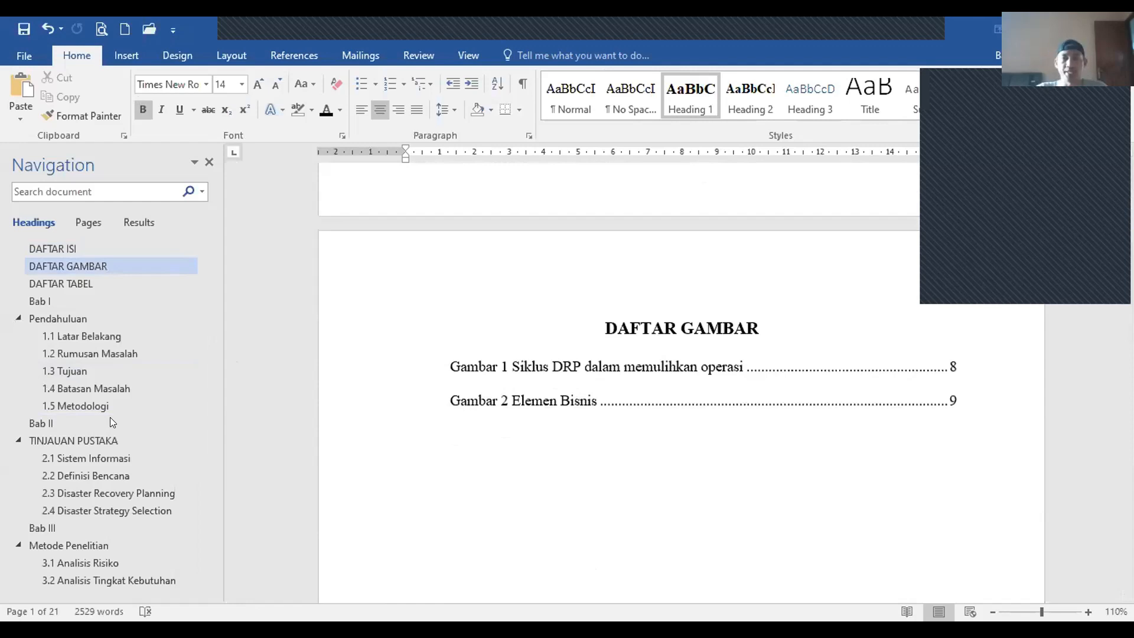
{"action": "key", "text": "alt+Tab"}
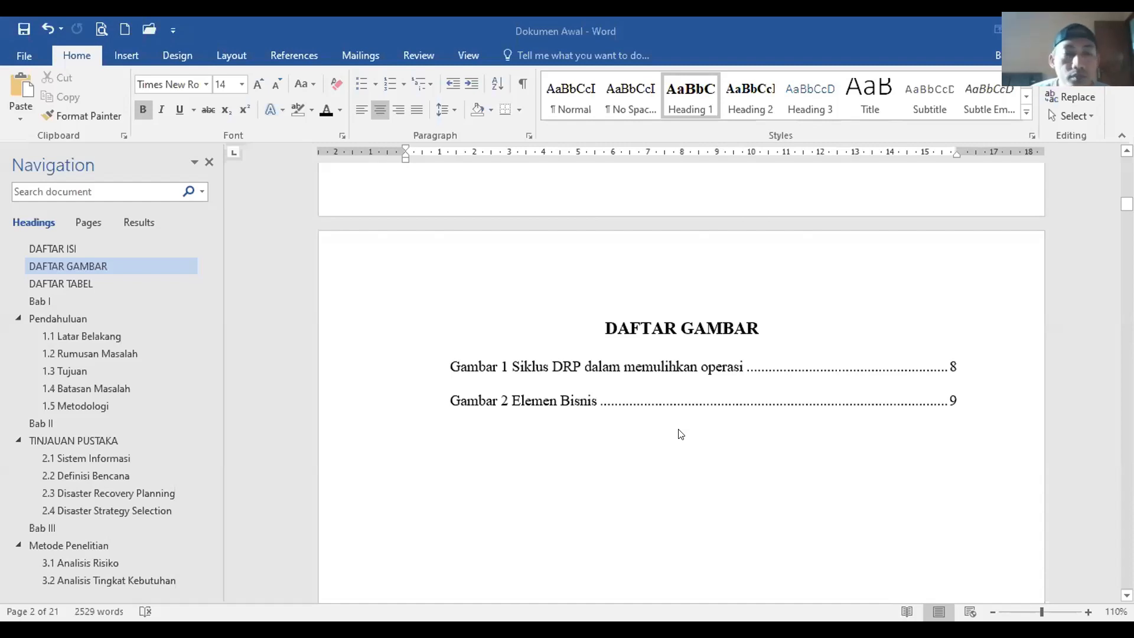
Step: Recheck the entries, then jump to the opening page of Bab I Pendahuluan
{"action": "scroll", "coordinate": [633, 452], "scroll_direction": "up", "scroll_amount": 10}
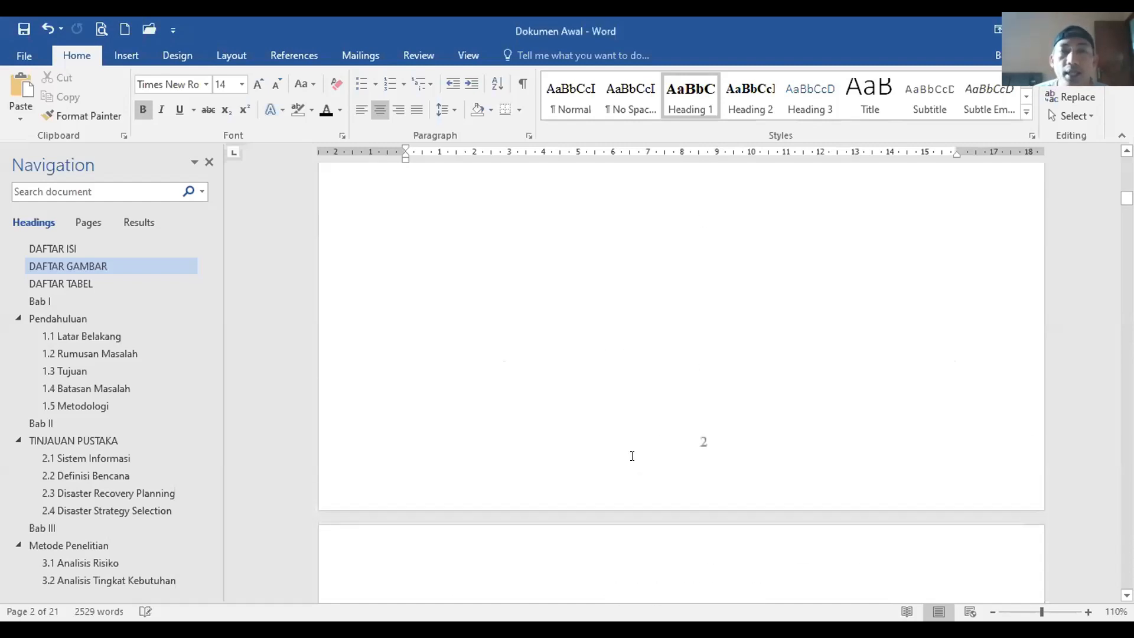
{"action": "scroll", "coordinate": [632, 456], "scroll_direction": "up", "scroll_amount": 15}
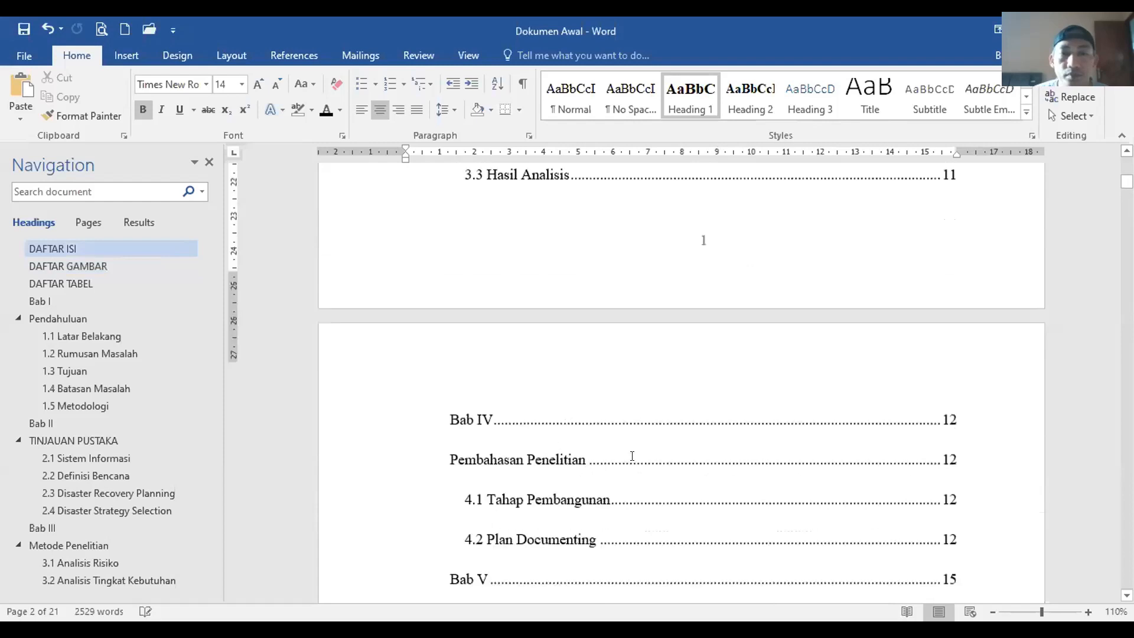
{"action": "scroll", "coordinate": [632, 456], "scroll_direction": "up", "scroll_amount": 1}
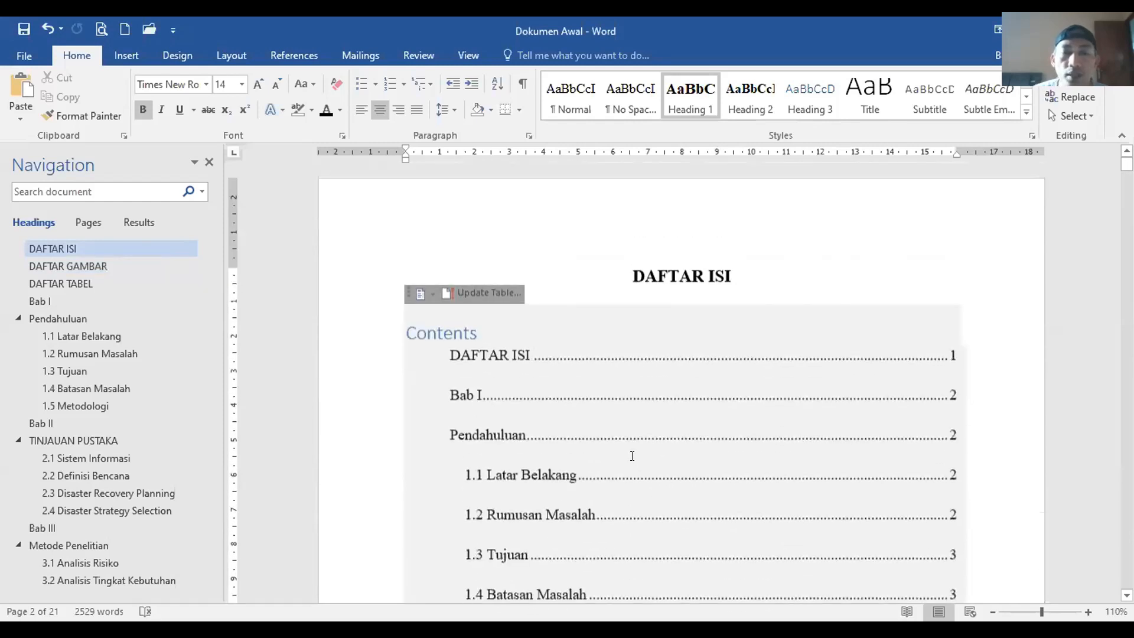
{"action": "scroll", "coordinate": [632, 455], "scroll_direction": "down", "scroll_amount": 15}
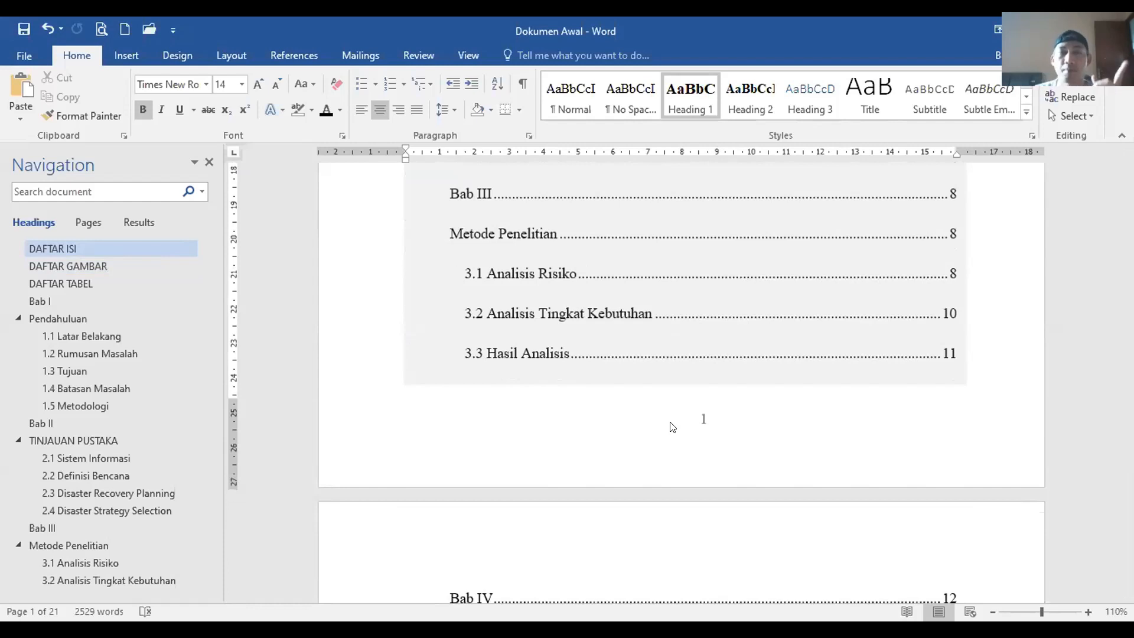
{"action": "scroll", "coordinate": [733, 465], "scroll_direction": "up", "scroll_amount": 12}
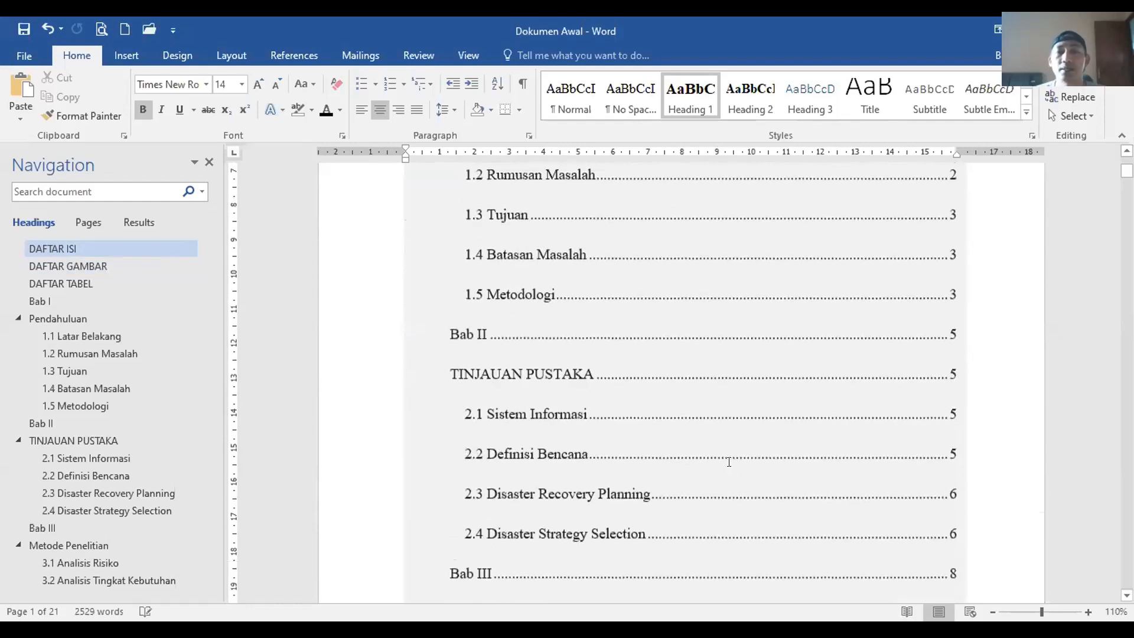
{"action": "scroll", "coordinate": [739, 466], "scroll_direction": "down", "scroll_amount": 12}
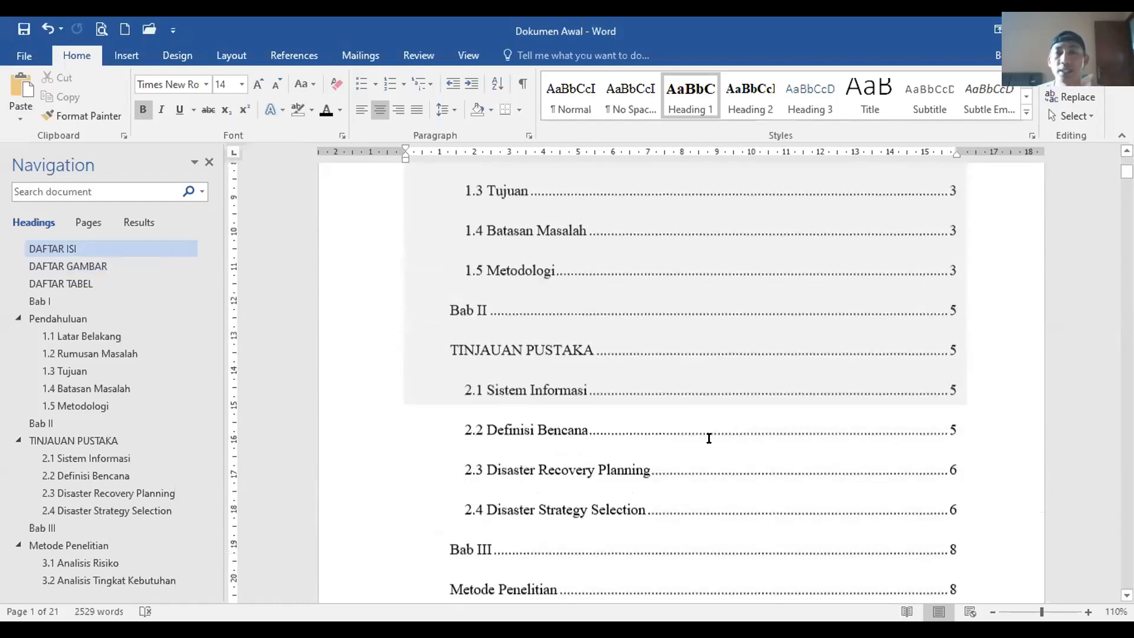
{"action": "scroll", "coordinate": [709, 435], "scroll_direction": "up", "scroll_amount": 9}
{"action": "scroll", "coordinate": [699, 451], "scroll_direction": "down", "scroll_amount": 5}
{"action": "scroll", "coordinate": [705, 473], "scroll_direction": "down", "scroll_amount": 5}
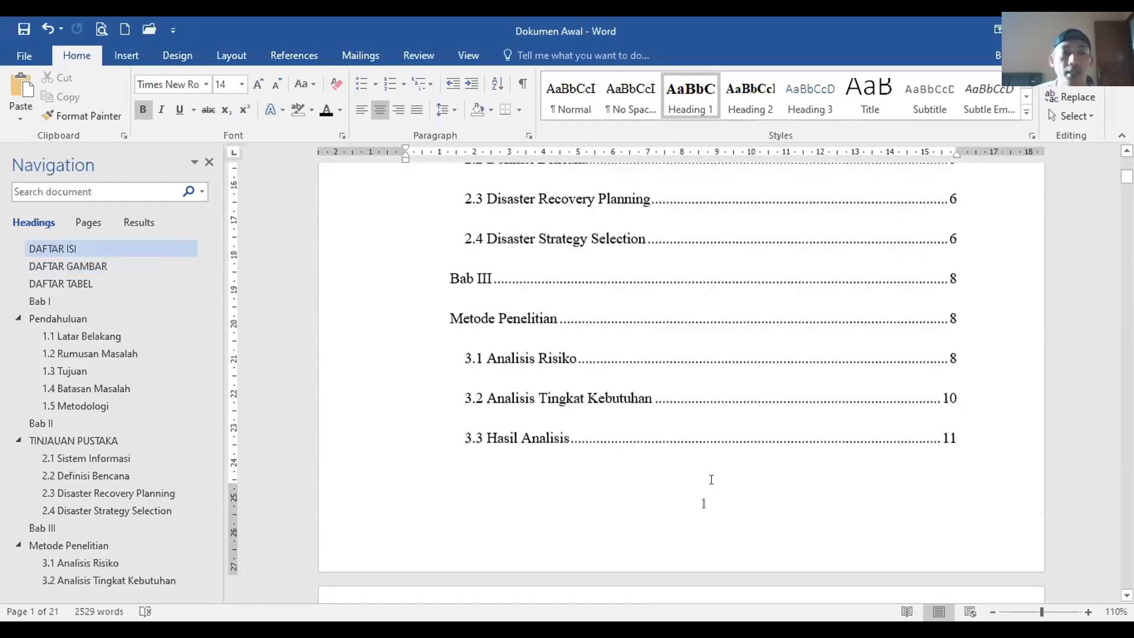
{"action": "left_click", "coordinate": [70, 303]}
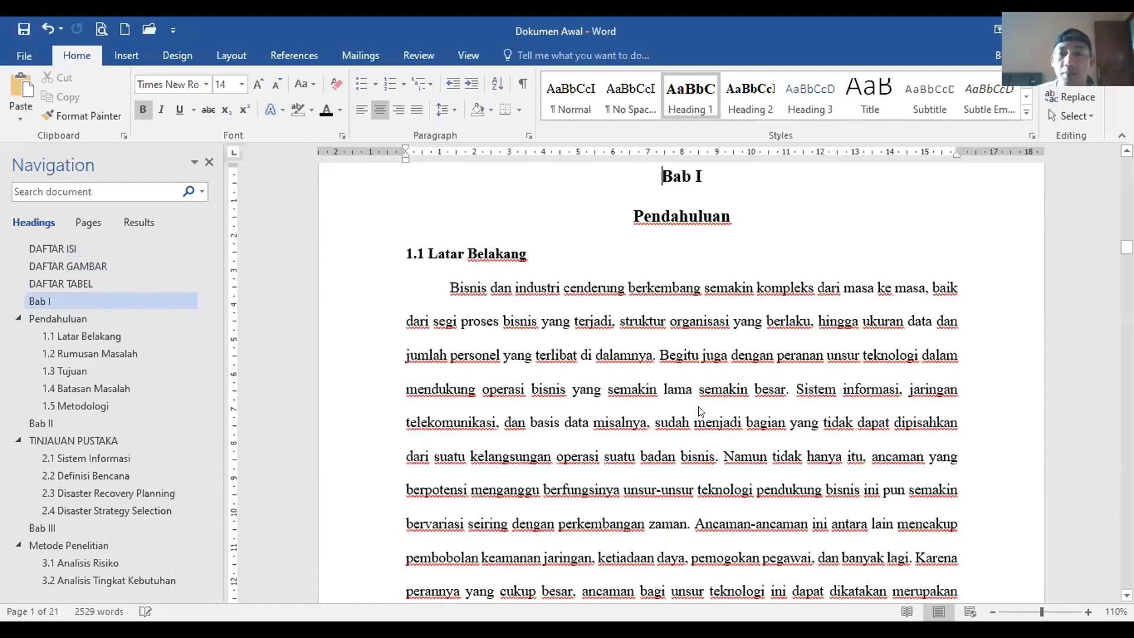
Step: Scroll up from Bab I past blank page 4 to the DAFTAR TABEL list showing Tabel 1
{"action": "scroll", "coordinate": [675, 400], "scroll_direction": "down", "scroll_amount": 6}
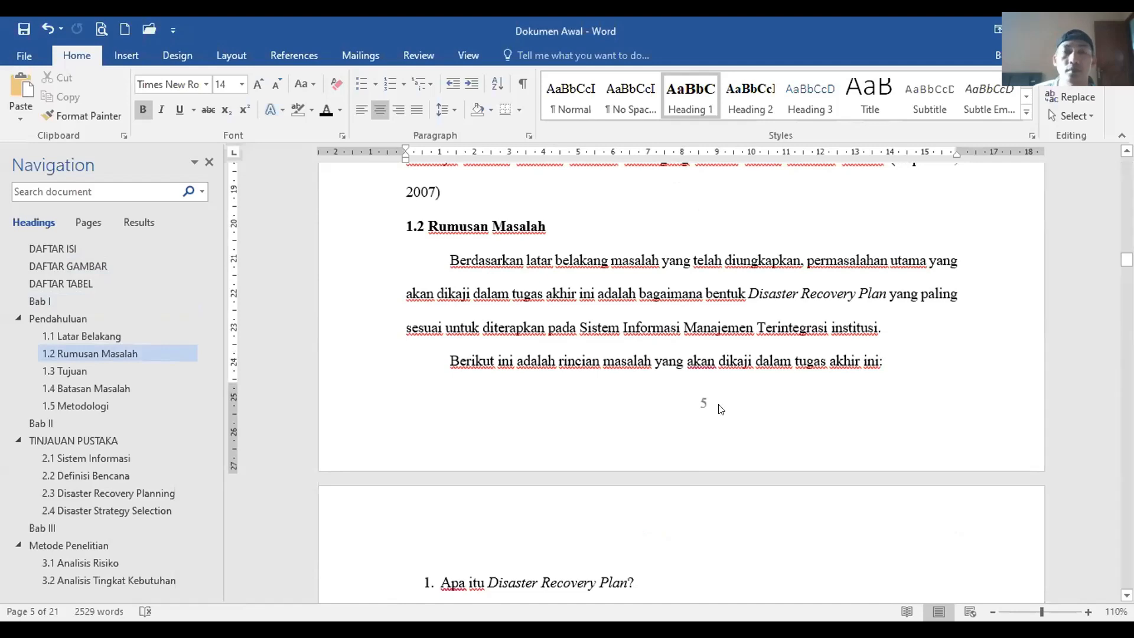
{"action": "scroll", "coordinate": [715, 420], "scroll_direction": "up", "scroll_amount": 5}
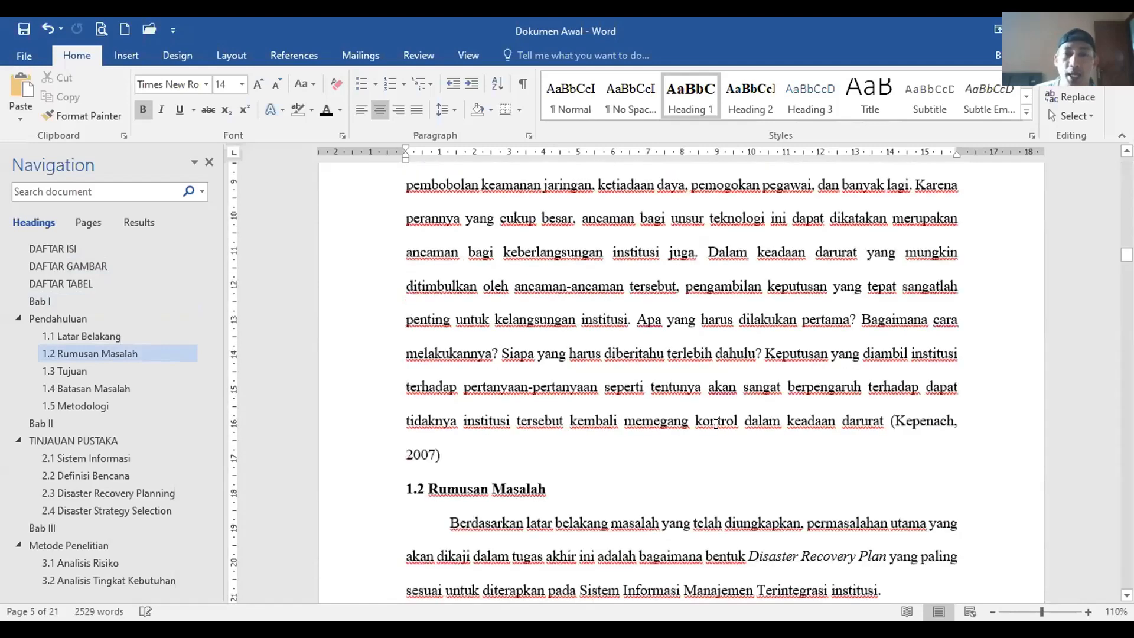
{"action": "scroll", "coordinate": [715, 423], "scroll_direction": "up", "scroll_amount": 8}
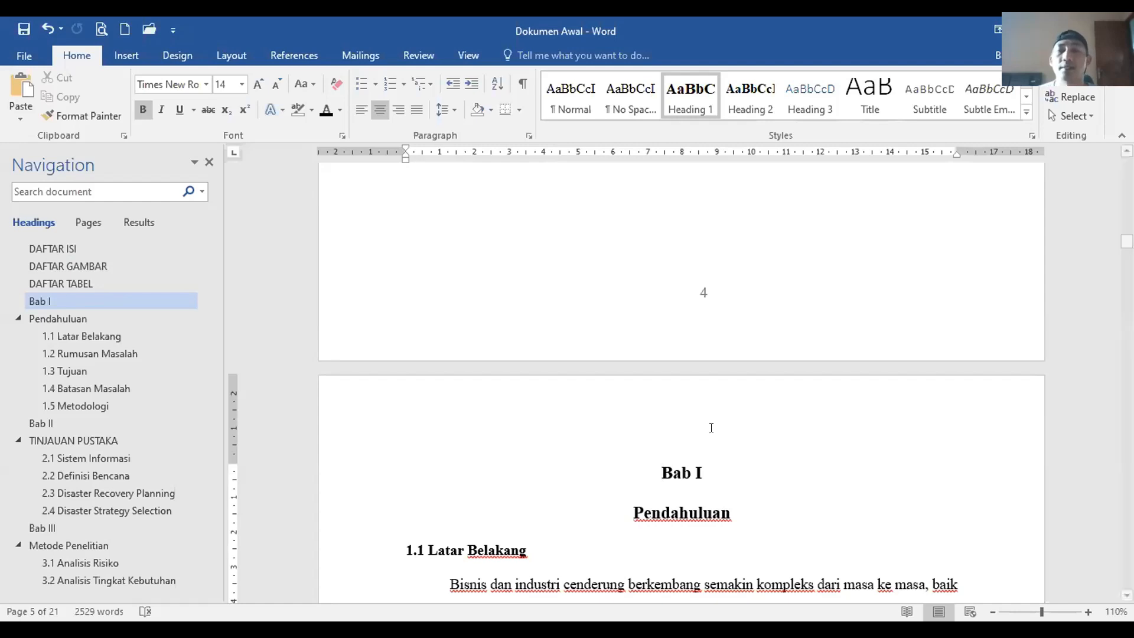
{"action": "scroll", "coordinate": [699, 437], "scroll_direction": "up", "scroll_amount": 6}
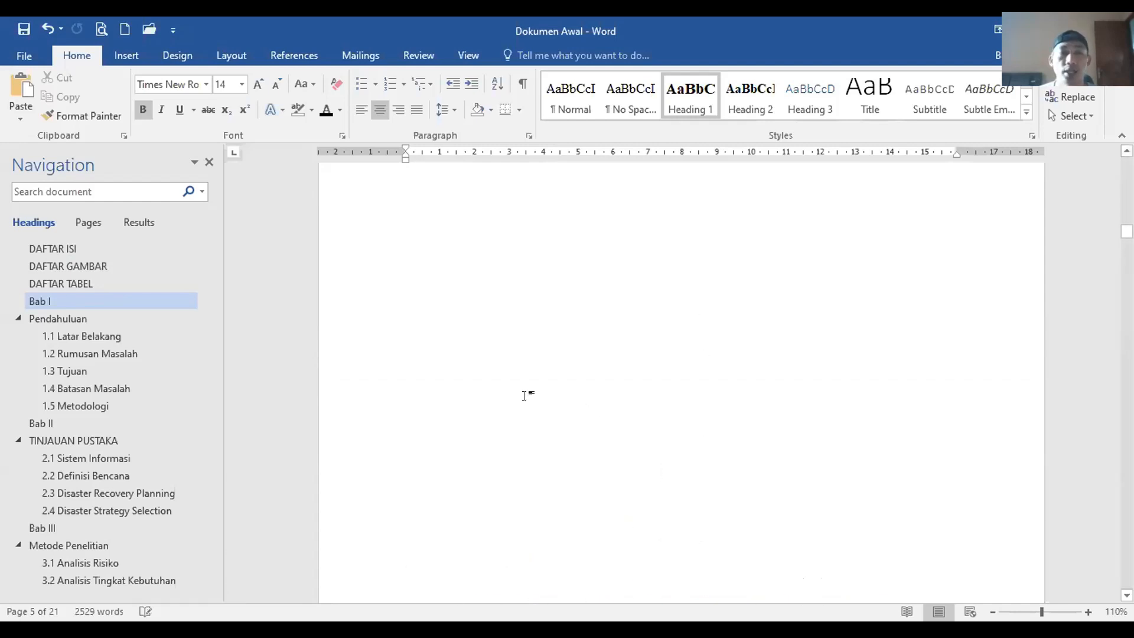
{"action": "scroll", "coordinate": [601, 374], "scroll_direction": "up", "scroll_amount": 3}
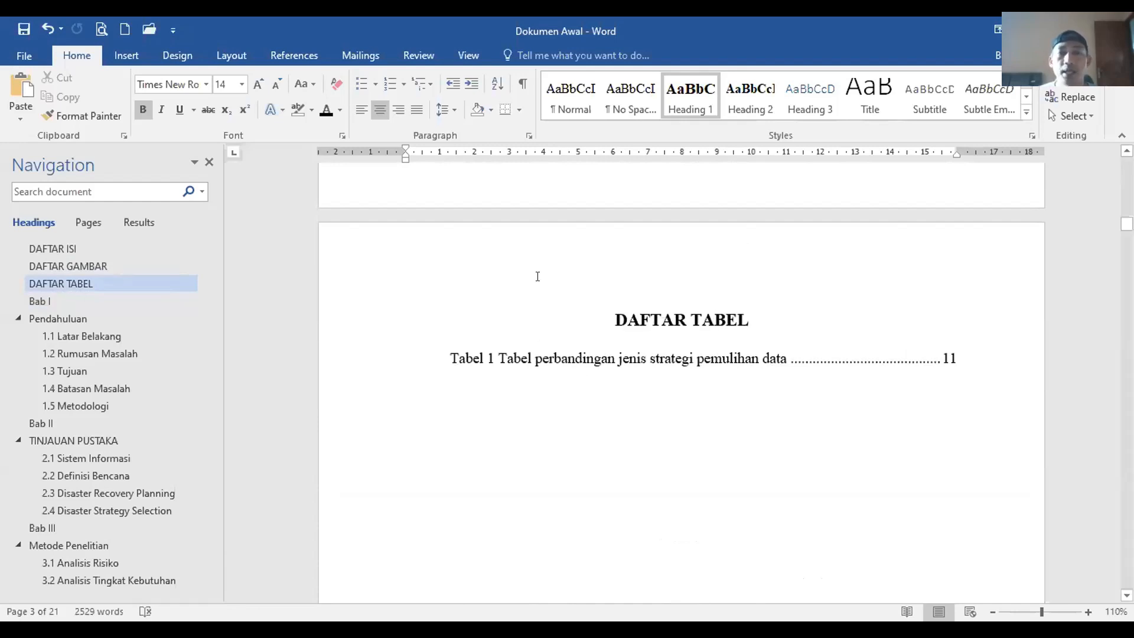
Step: Show formatting marks and locate the page break below the Tabel 1 entry on DAFTAR TABEL
{"action": "left_click", "coordinate": [606, 373]}
{"action": "key", "text": "ctrl+shift+8"}
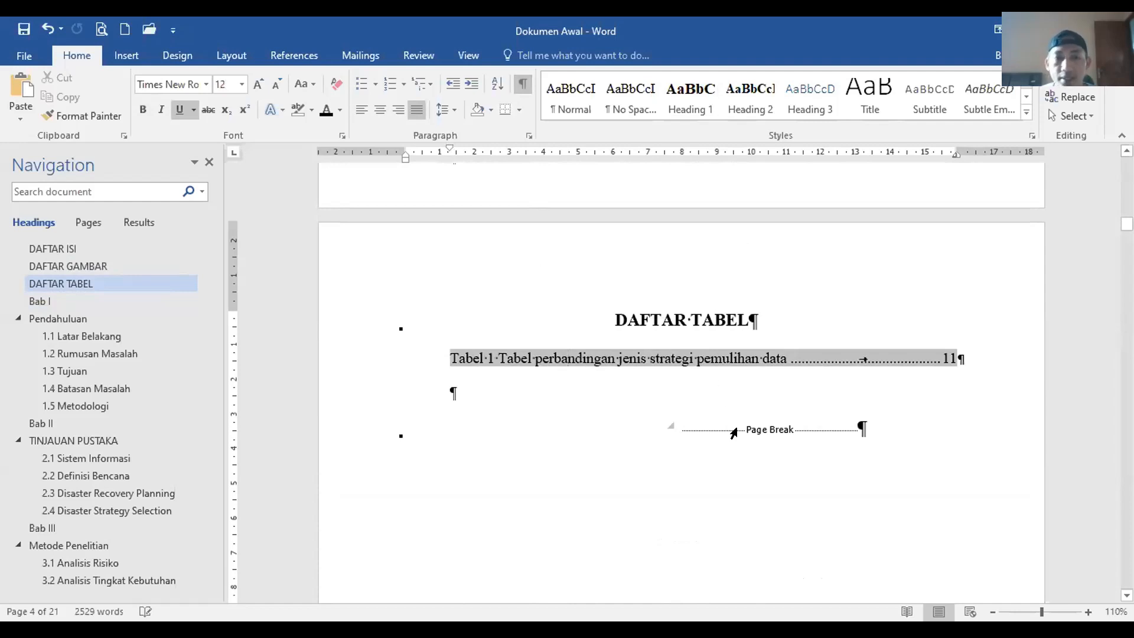
{"action": "left_click", "coordinate": [350, 434]}
{"action": "left_click", "coordinate": [350, 434]}
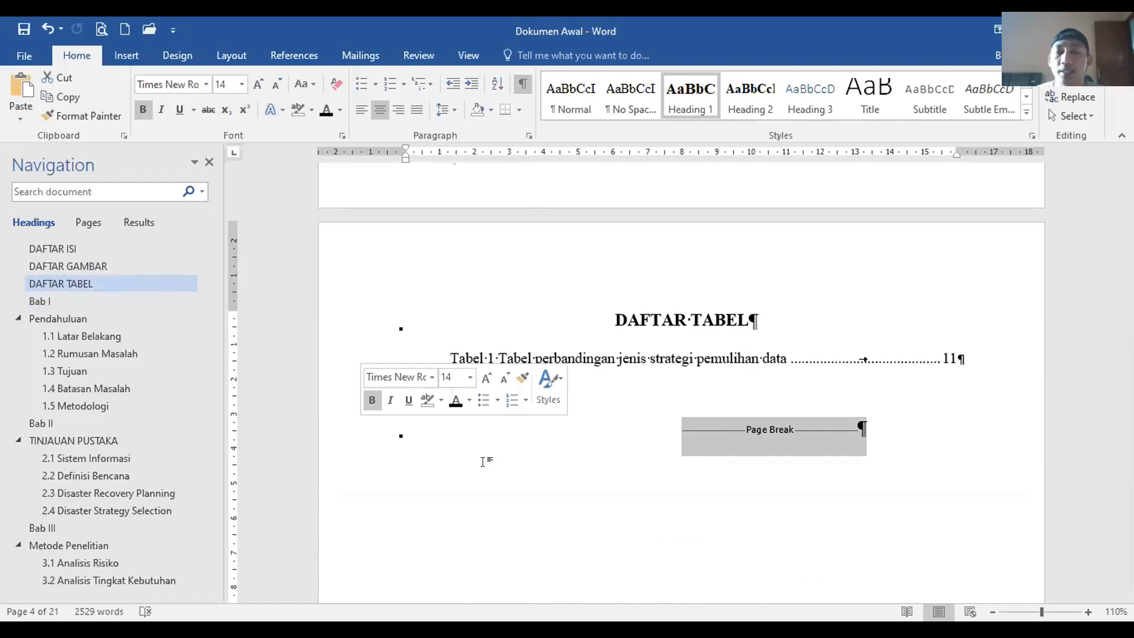
{"action": "left_click", "coordinate": [860, 427]}
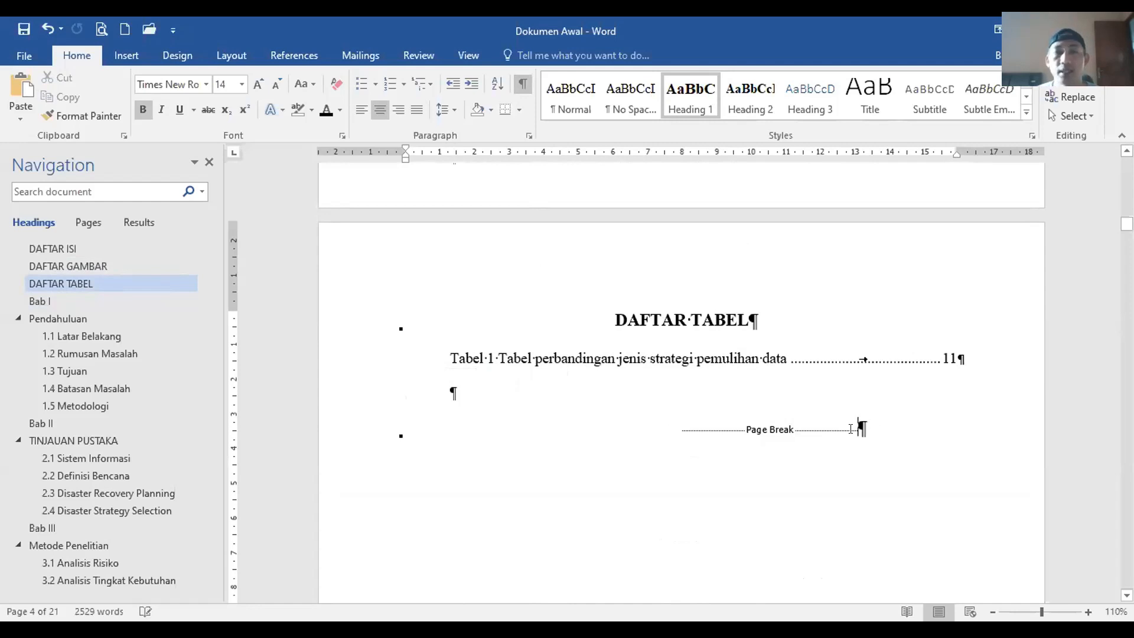
{"action": "left_click", "coordinate": [523, 83]}
{"action": "left_click", "coordinate": [523, 83]}
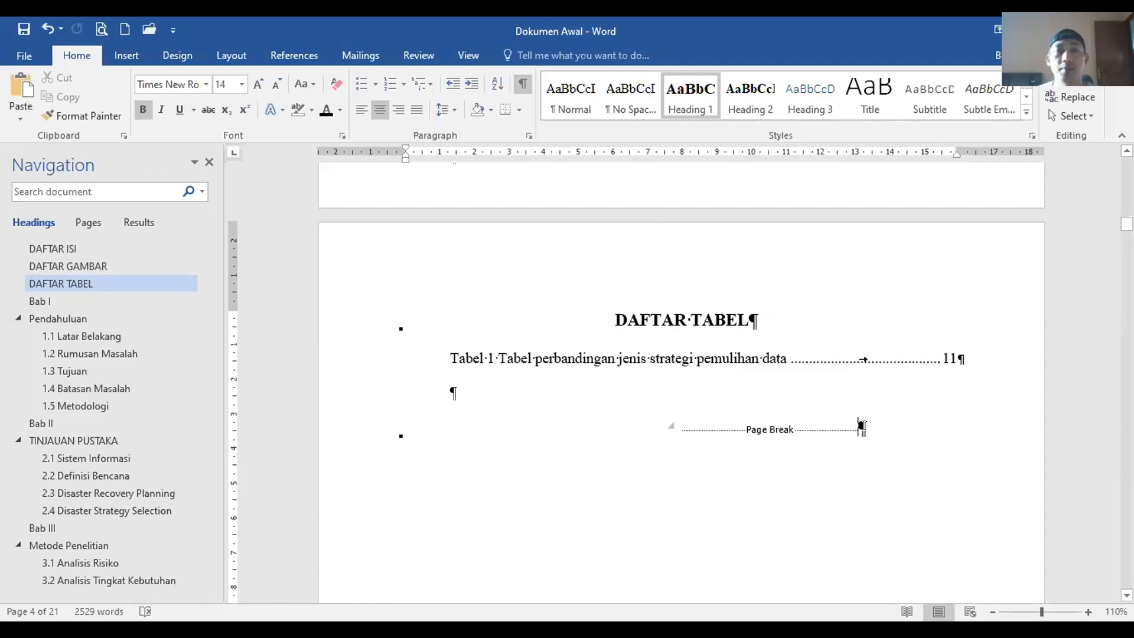
{"action": "left_click", "coordinate": [240, 52]}
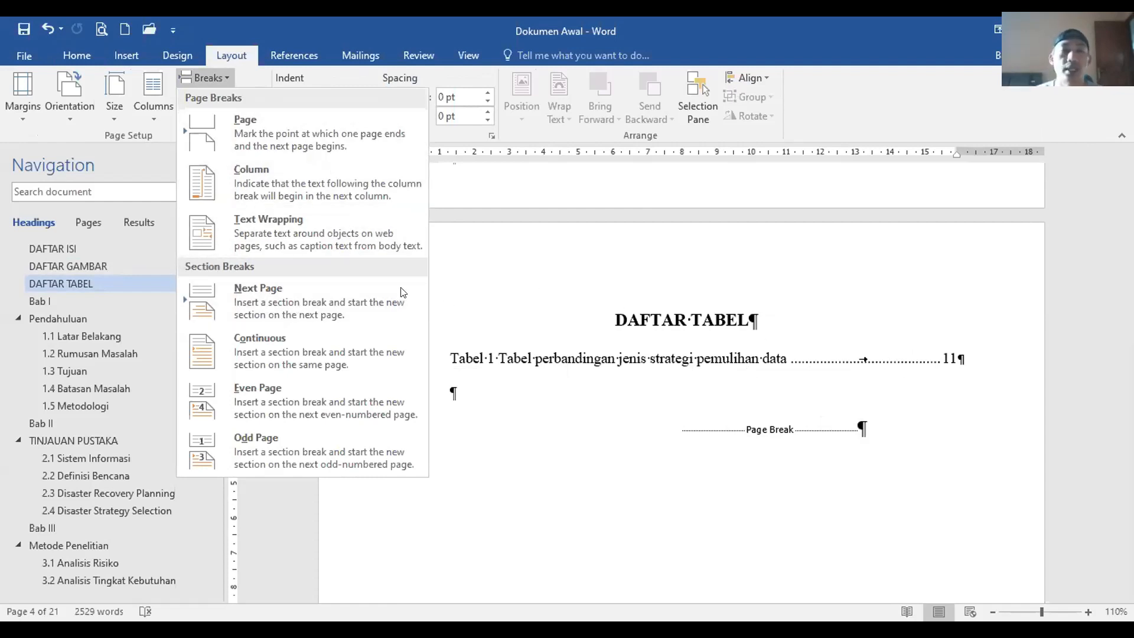
Step: Insert a next-page section break and check where it lands
{"action": "left_click", "coordinate": [294, 311]}
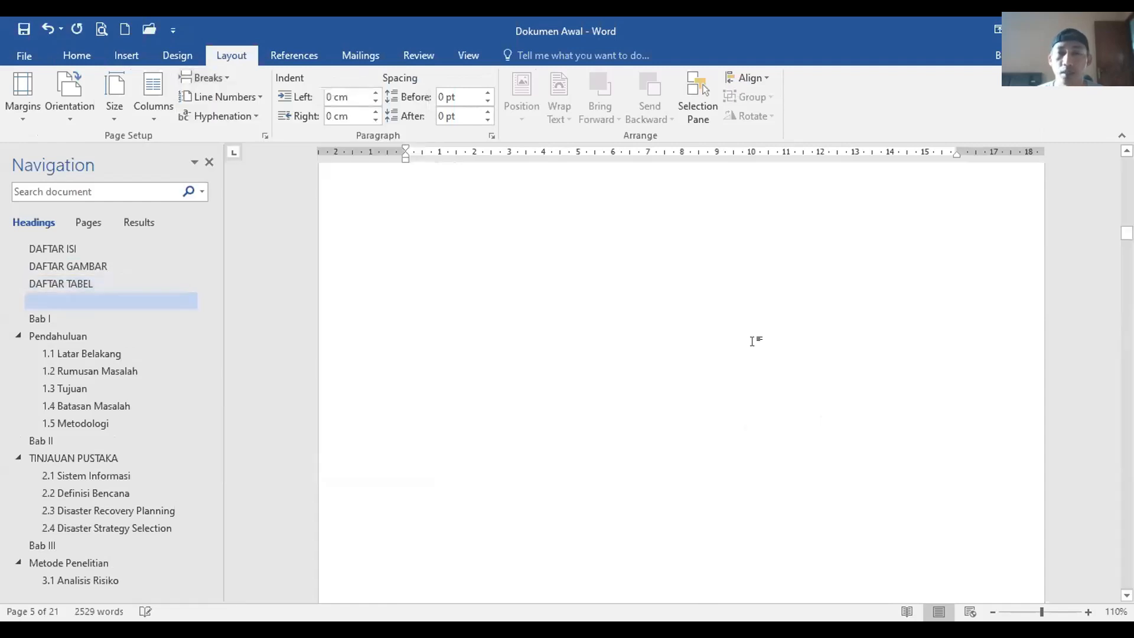
{"action": "scroll", "coordinate": [753, 340], "scroll_direction": "up", "scroll_amount": 3}
{"action": "scroll", "coordinate": [579, 368], "scroll_direction": "down", "scroll_amount": 3}
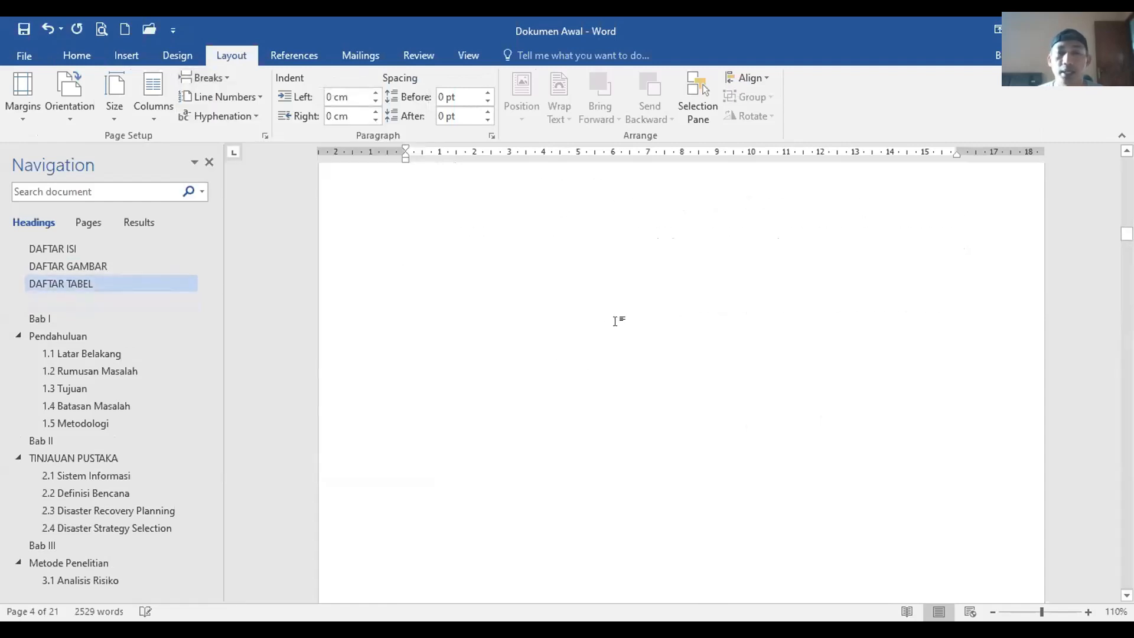
{"action": "scroll", "coordinate": [615, 320], "scroll_direction": "down", "scroll_amount": 3}
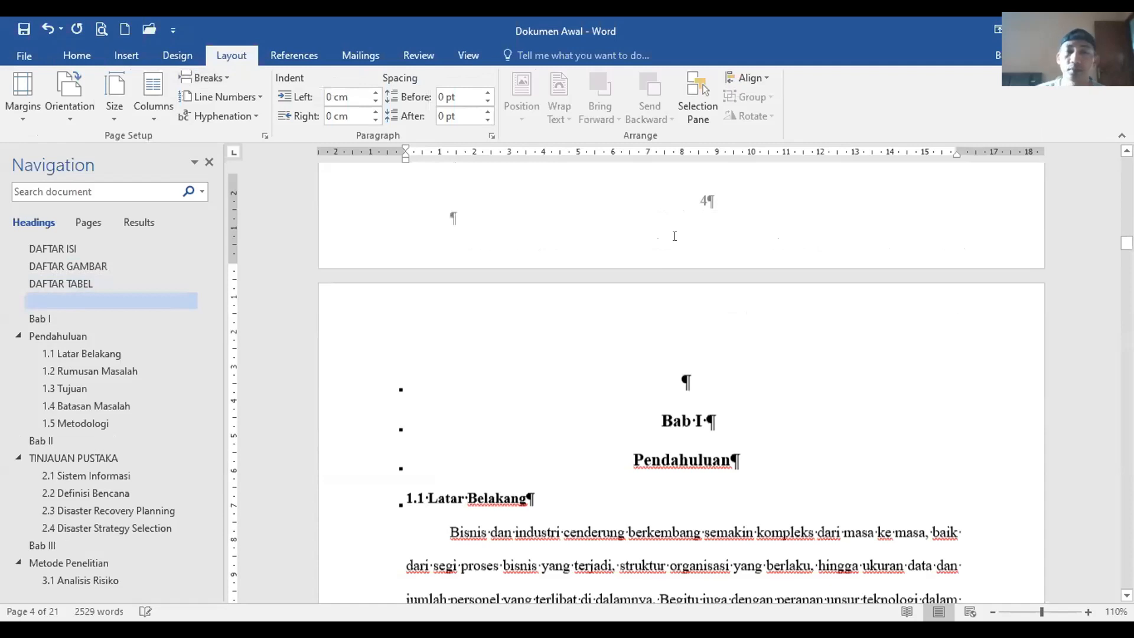
{"action": "scroll", "coordinate": [674, 237], "scroll_direction": "down", "scroll_amount": 3}
{"action": "scroll", "coordinate": [725, 295], "scroll_direction": "up", "scroll_amount": 6}
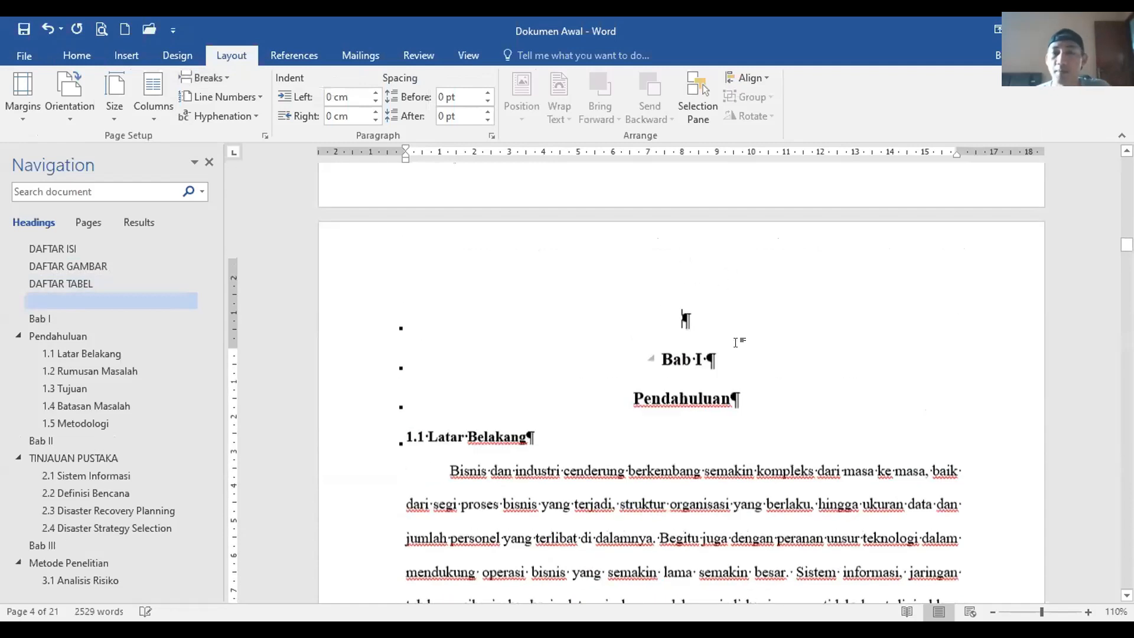
{"action": "scroll", "coordinate": [708, 413], "scroll_direction": "down", "scroll_amount": 3}
{"action": "scroll", "coordinate": [734, 337], "scroll_direction": "up", "scroll_amount": 5}
{"action": "scroll", "coordinate": [733, 340], "scroll_direction": "down", "scroll_amount": 3}
{"action": "scroll", "coordinate": [733, 340], "scroll_direction": "down", "scroll_amount": 5}
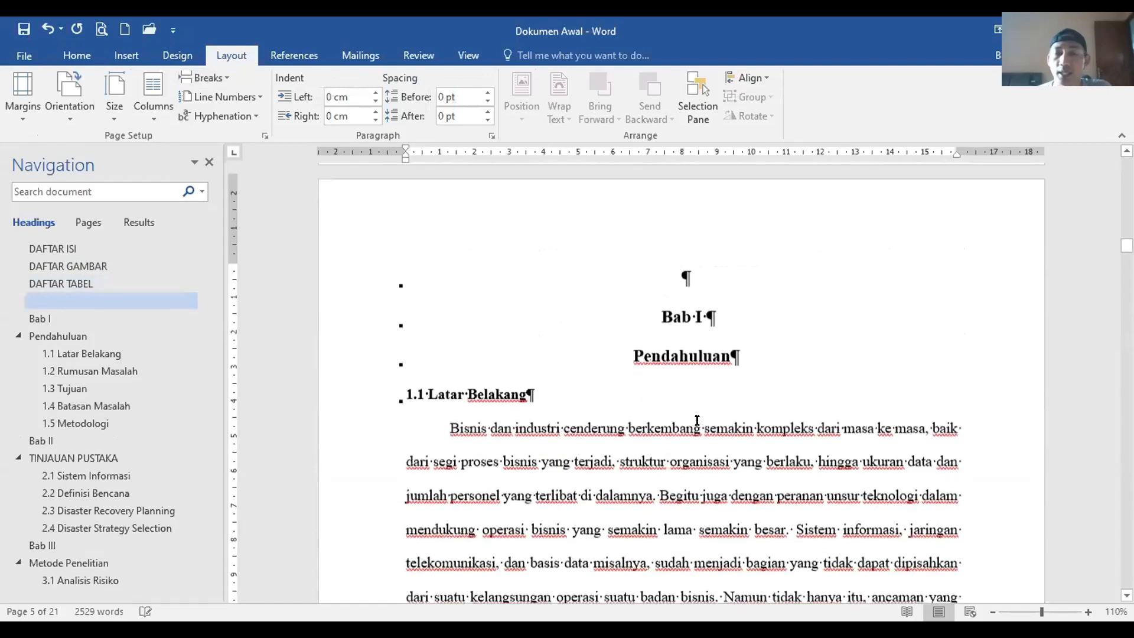
Step: Delete the empty paragraph above Bab I, then undo that and the misplaced section break
{"action": "left_click", "coordinate": [684, 272]}
{"action": "key", "text": "Delete"}
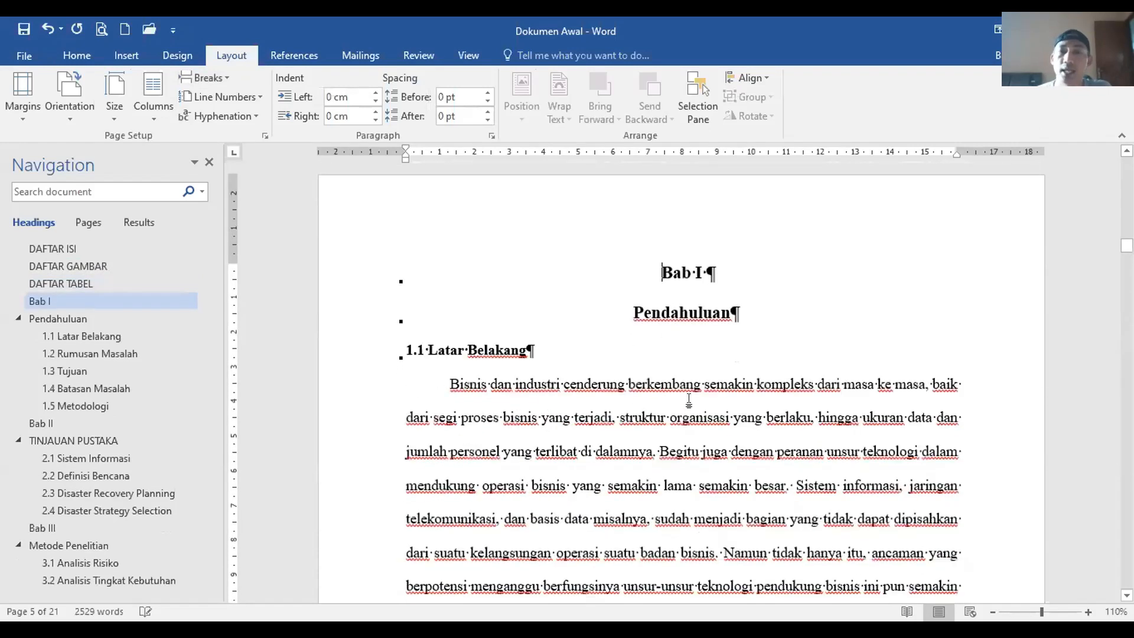
{"action": "scroll", "coordinate": [690, 397], "scroll_direction": "up", "scroll_amount": 6}
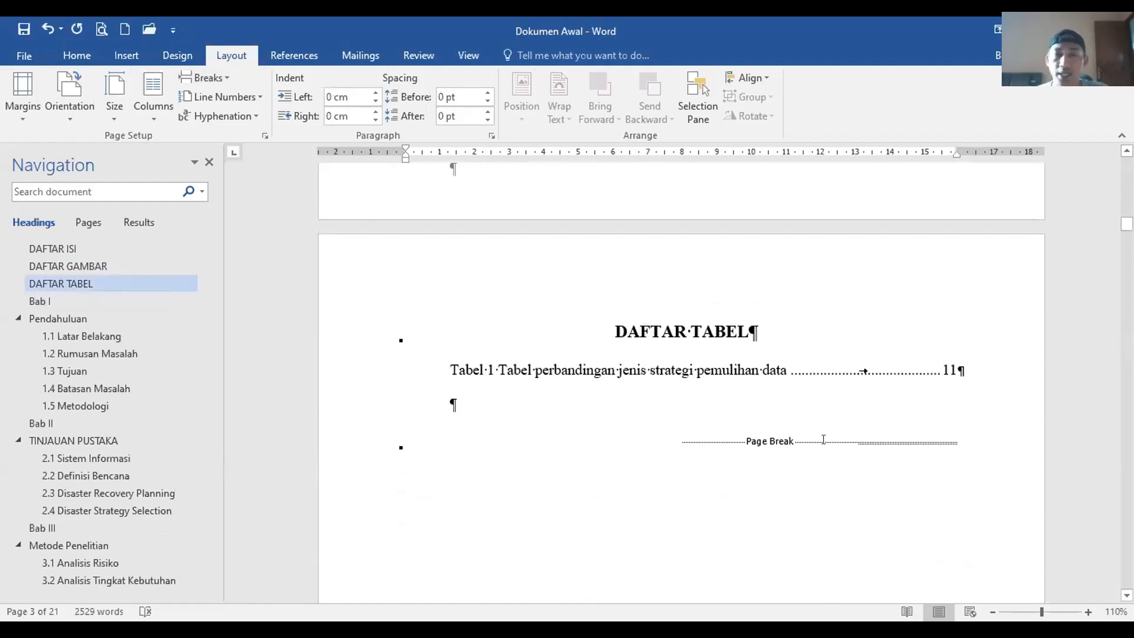
{"action": "left_click_drag", "start_coordinate": [666, 450], "coordinate": [841, 423]}
{"action": "key", "text": "ctrl+z"}
{"action": "scroll", "coordinate": [833, 427], "scroll_direction": "up", "scroll_amount": 8}
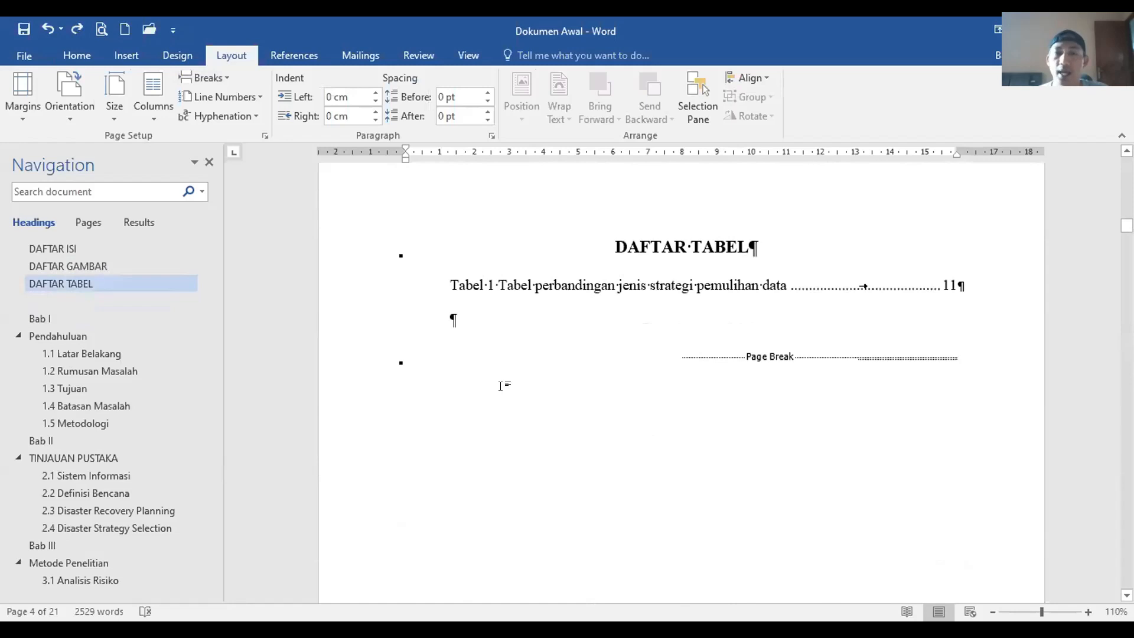
{"action": "key", "text": "ctrl+z"}
Step: Insert a next-page section break after the DAFTAR TABEL list's page break
{"action": "left_click", "coordinate": [357, 363]}
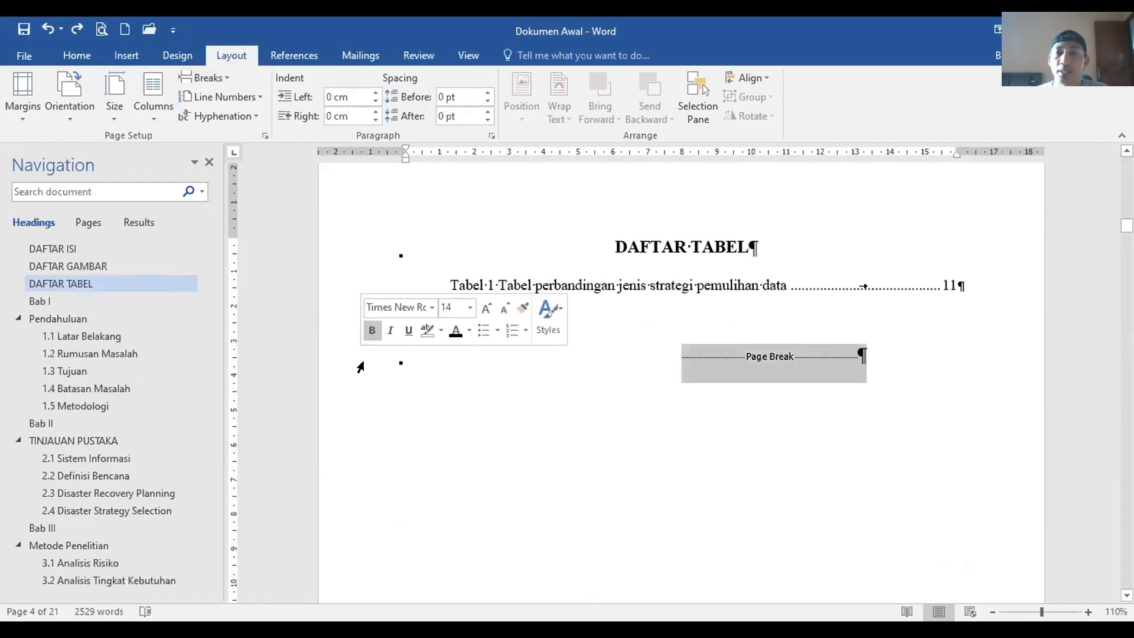
{"action": "key", "text": "Right"}
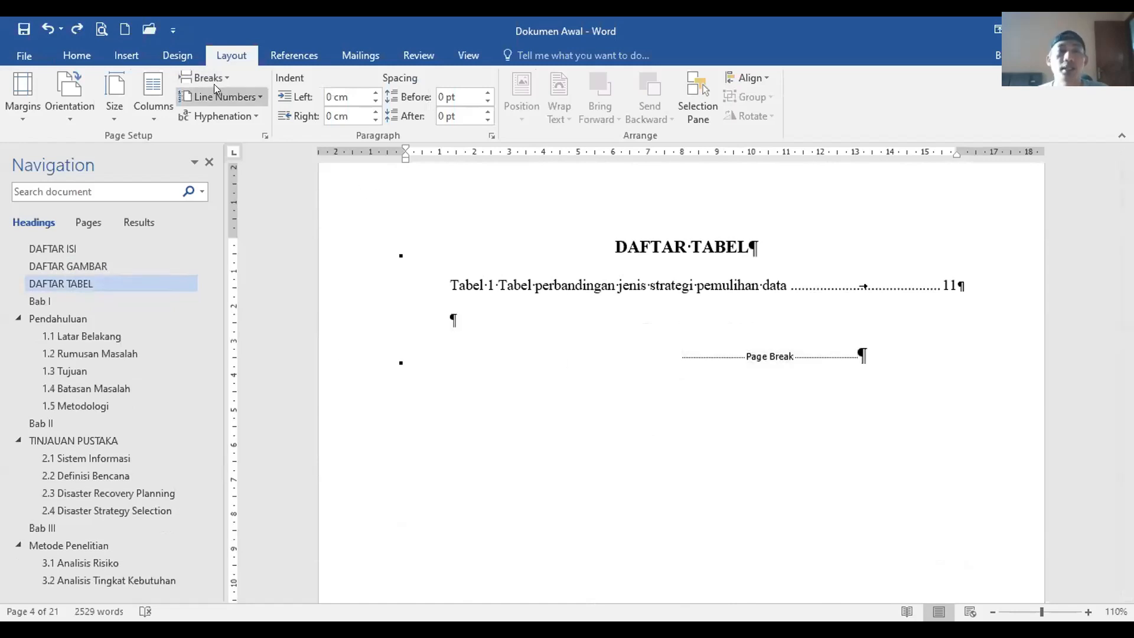
{"action": "left_click", "coordinate": [272, 305]}
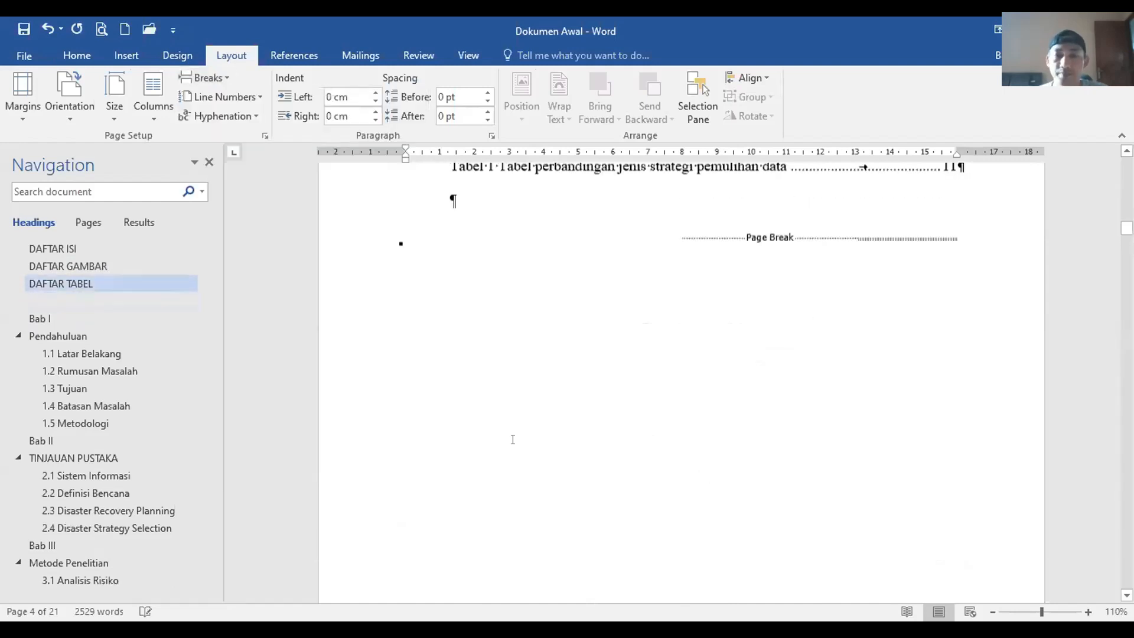
{"action": "left_click", "coordinate": [350, 441]}
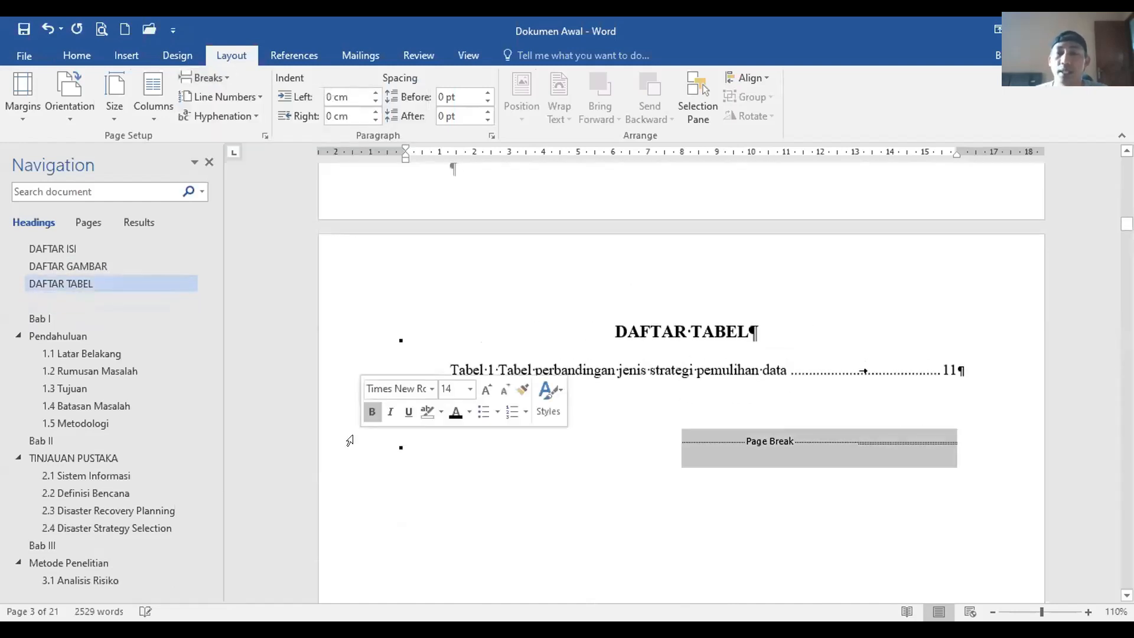
{"action": "left_click", "coordinate": [766, 397]}
Step: Remove the empty heading paragraph left above the Bab I heading
{"action": "scroll", "coordinate": [767, 397], "scroll_direction": "down", "scroll_amount": 10}
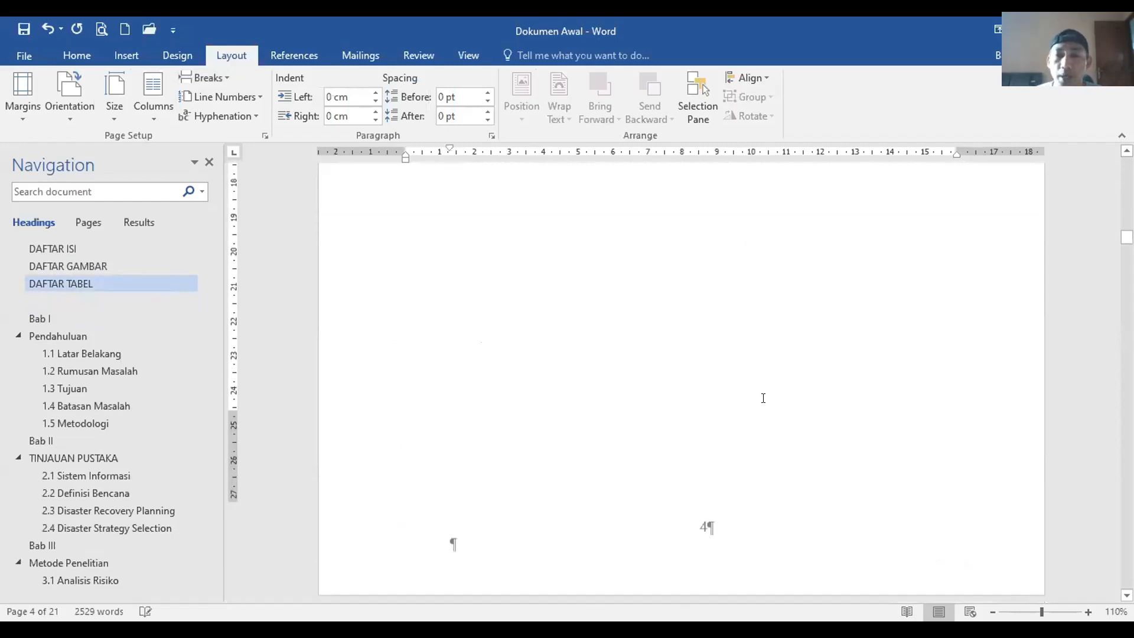
{"action": "scroll", "coordinate": [764, 397], "scroll_direction": "down", "scroll_amount": 4}
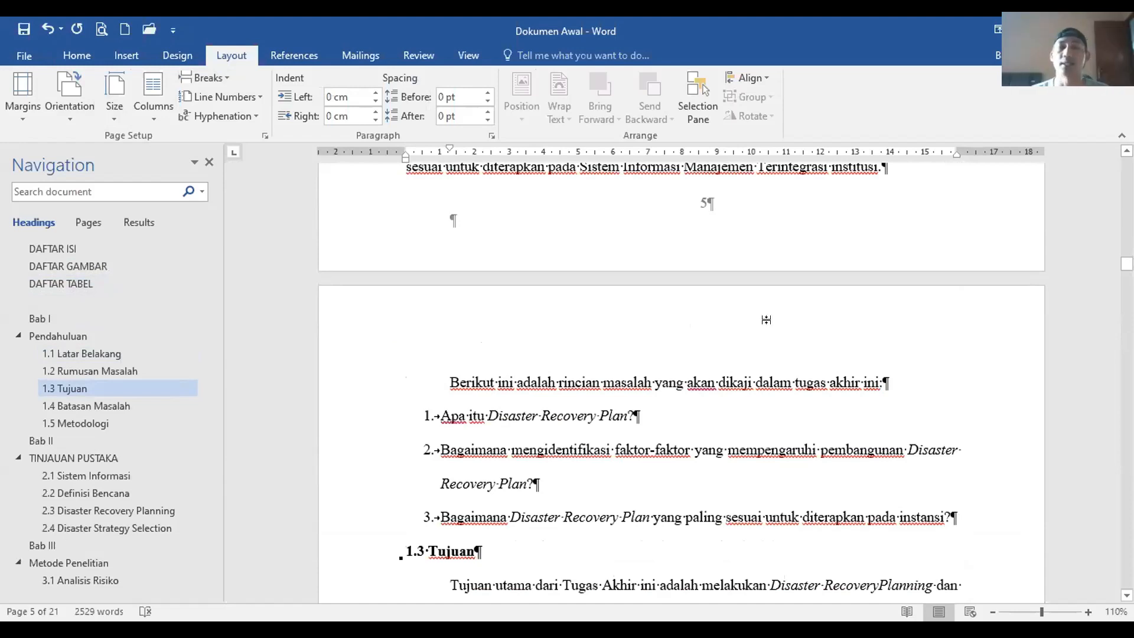
{"action": "scroll", "coordinate": [779, 314], "scroll_direction": "up", "scroll_amount": 1}
{"action": "scroll", "coordinate": [69, 301], "scroll_direction": "up", "scroll_amount": 3}
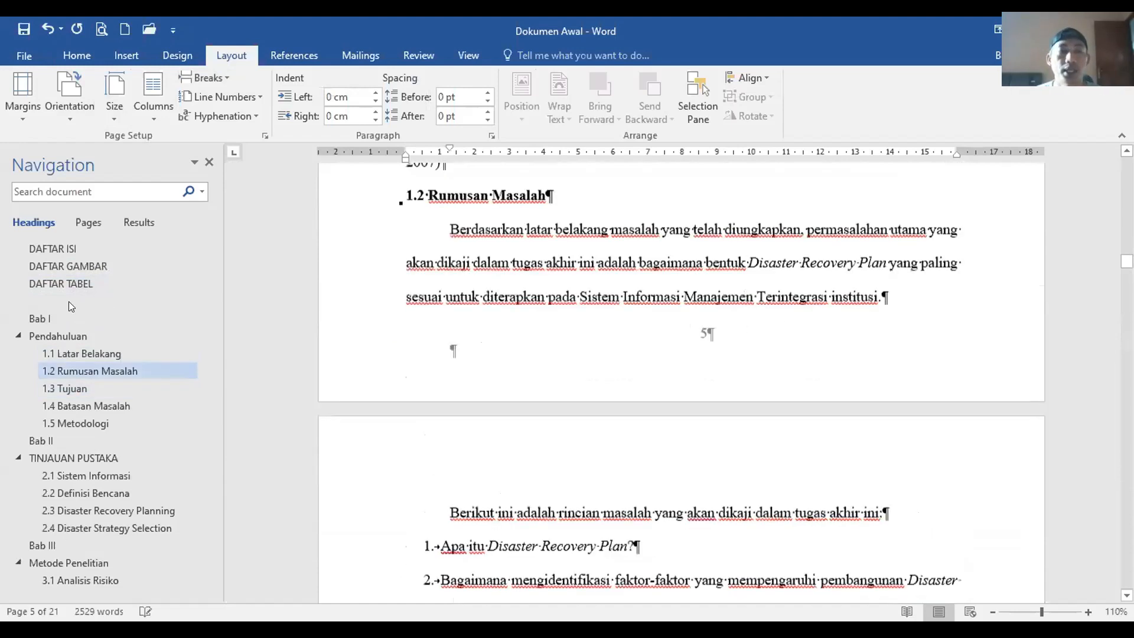
{"action": "scroll", "coordinate": [68, 301], "scroll_direction": "up", "scroll_amount": 5}
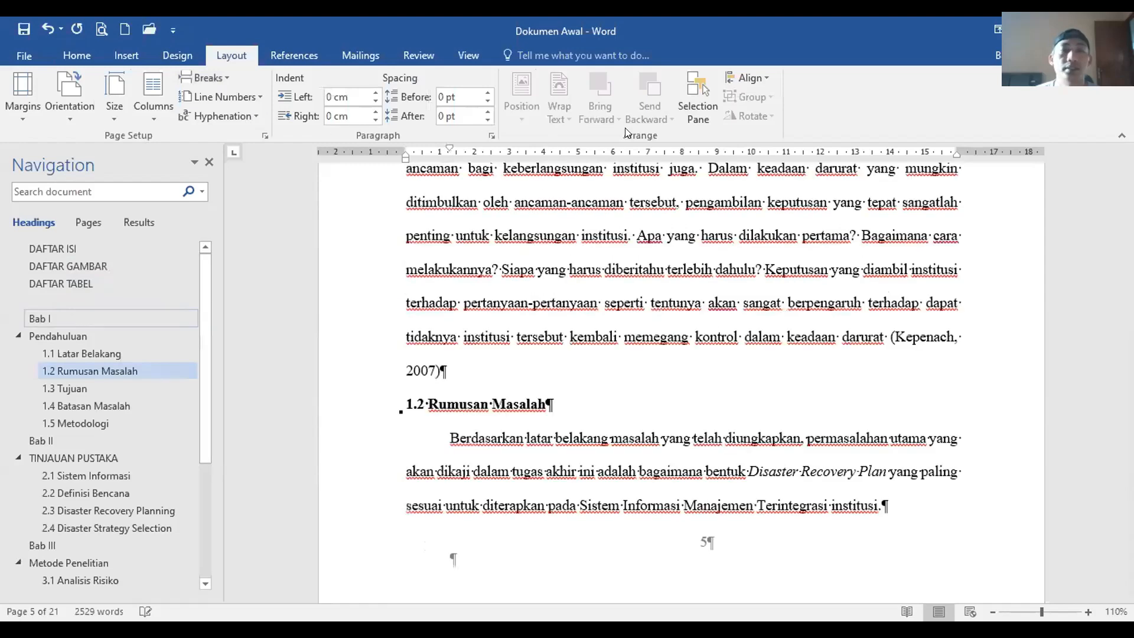
{"action": "scroll", "coordinate": [755, 289], "scroll_direction": "up", "scroll_amount": 10}
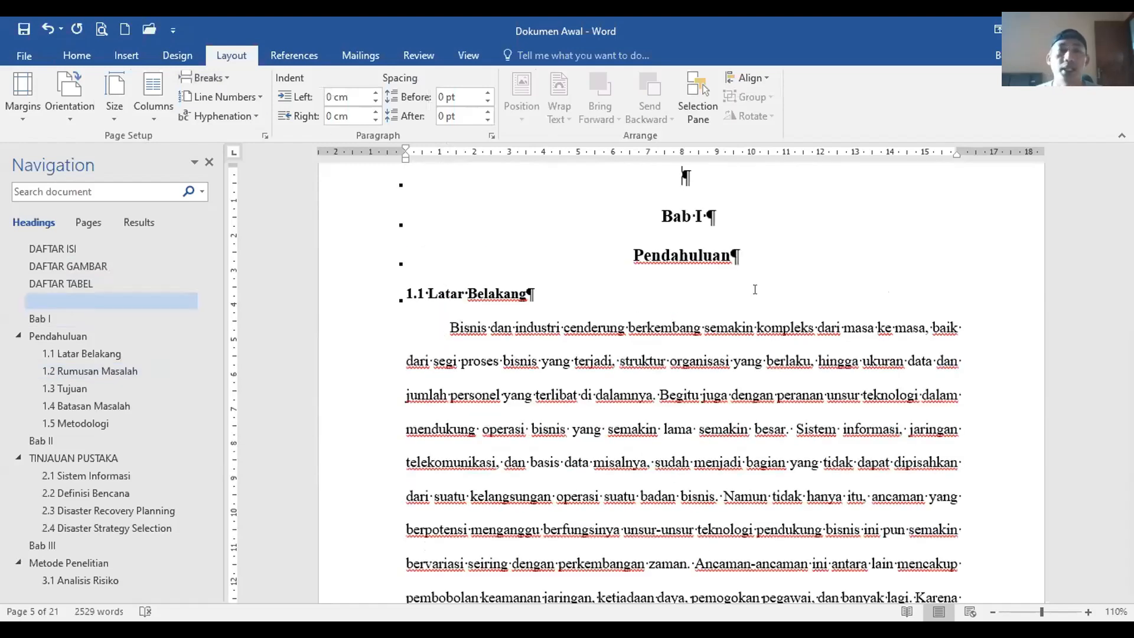
{"action": "key", "text": "Delete"}
Step: Hide the paragraph and formatting marks again
{"action": "scroll", "coordinate": [97, 63], "scroll_direction": "down", "scroll_amount": 2}
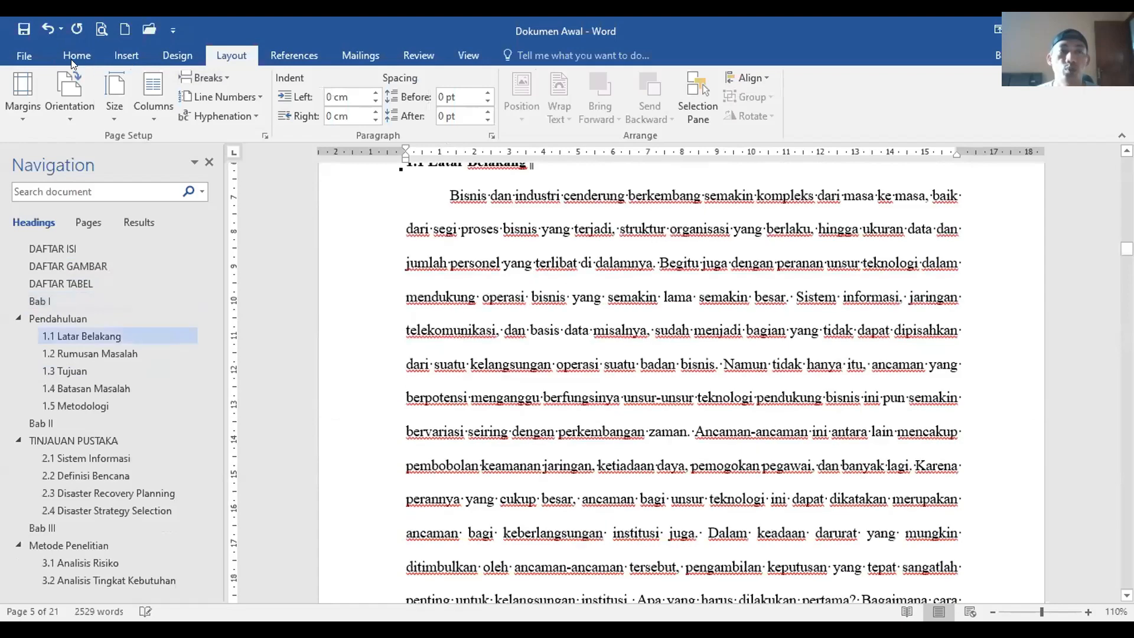
{"action": "scroll", "coordinate": [528, 104], "scroll_direction": "down", "scroll_amount": 3}
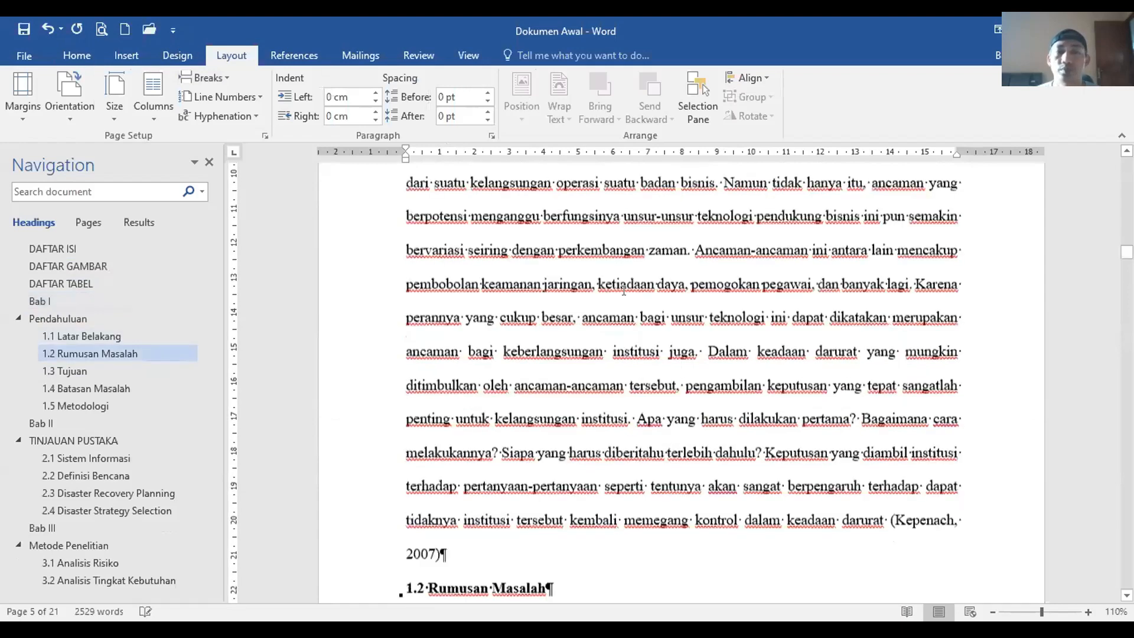
{"action": "left_click", "coordinate": [77, 55]}
{"action": "scroll", "coordinate": [697, 400], "scroll_direction": "down", "scroll_amount": 1}
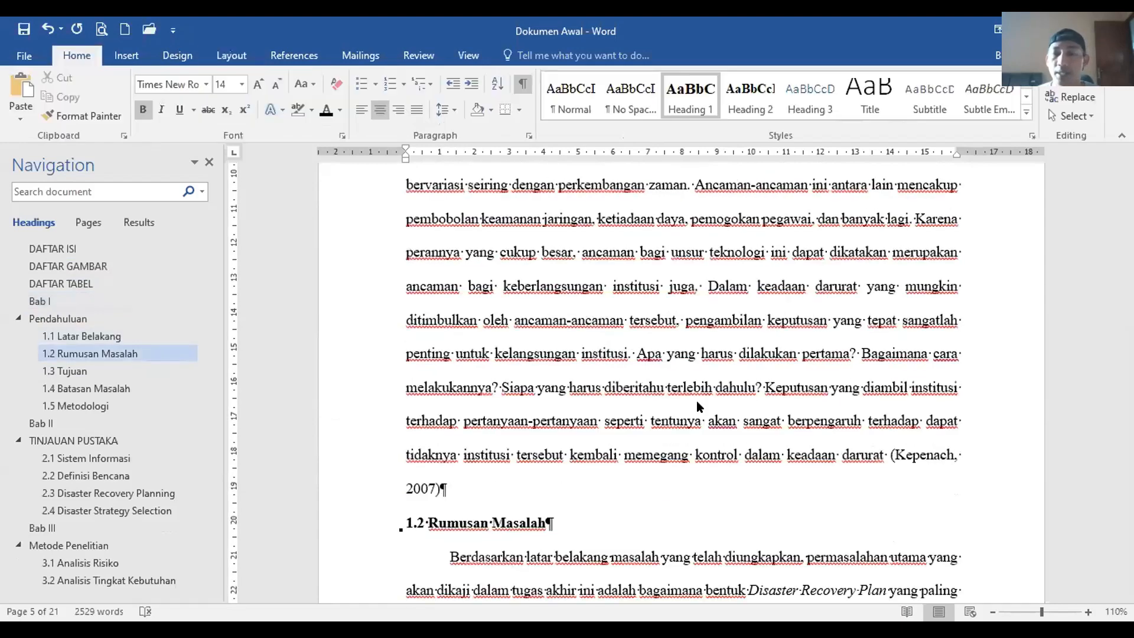
{"action": "left_click", "coordinate": [523, 83]}
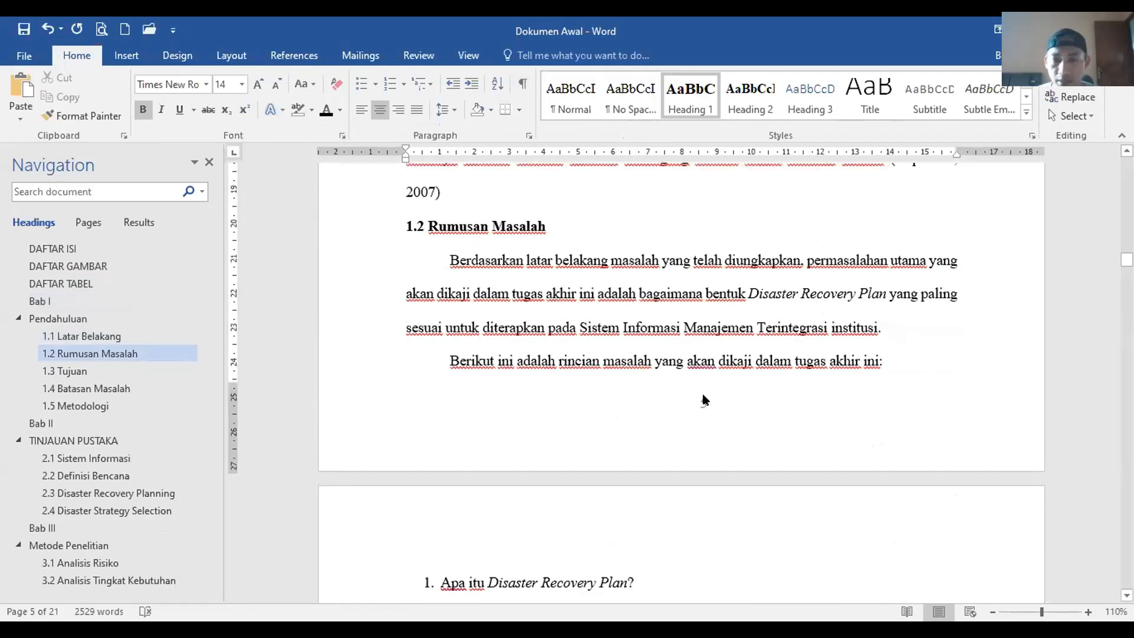
Step: Restart the chapter section's page numbers at 1 from the 1.2 Rumusan Masalah footer
{"action": "left_click", "coordinate": [708, 361]}
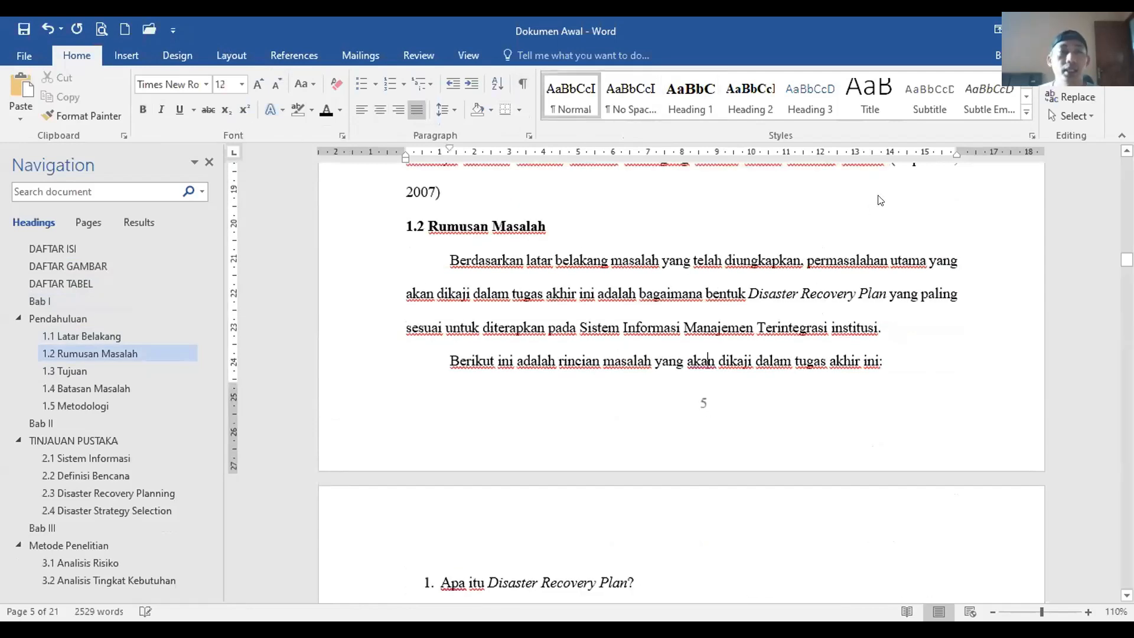
{"action": "double_click", "coordinate": [704, 403]}
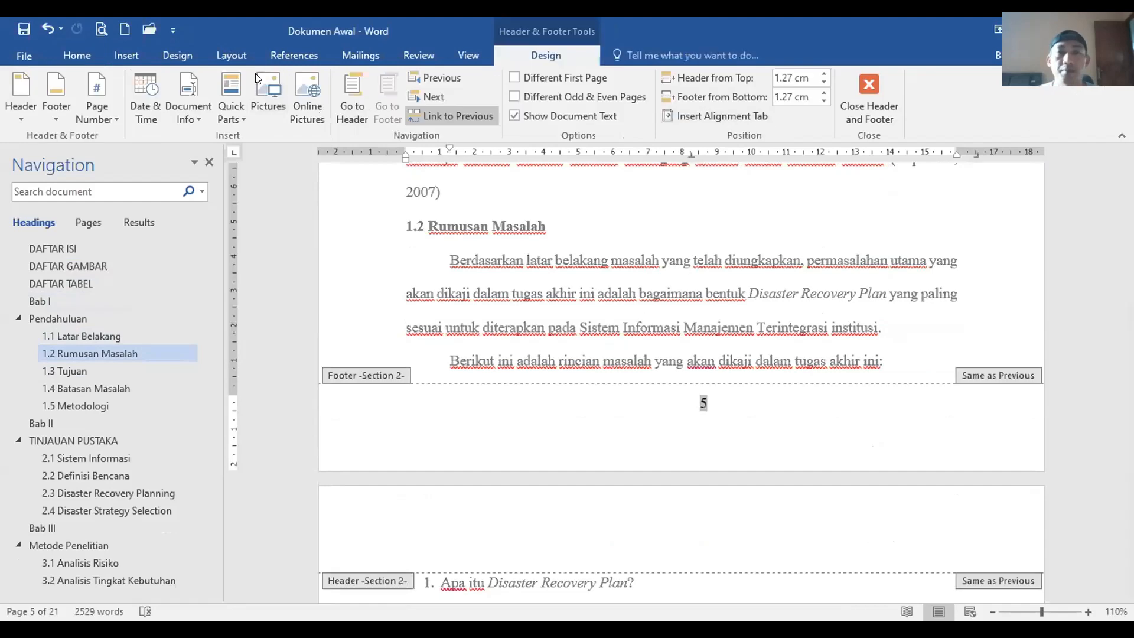
{"action": "left_click", "coordinate": [110, 112]}
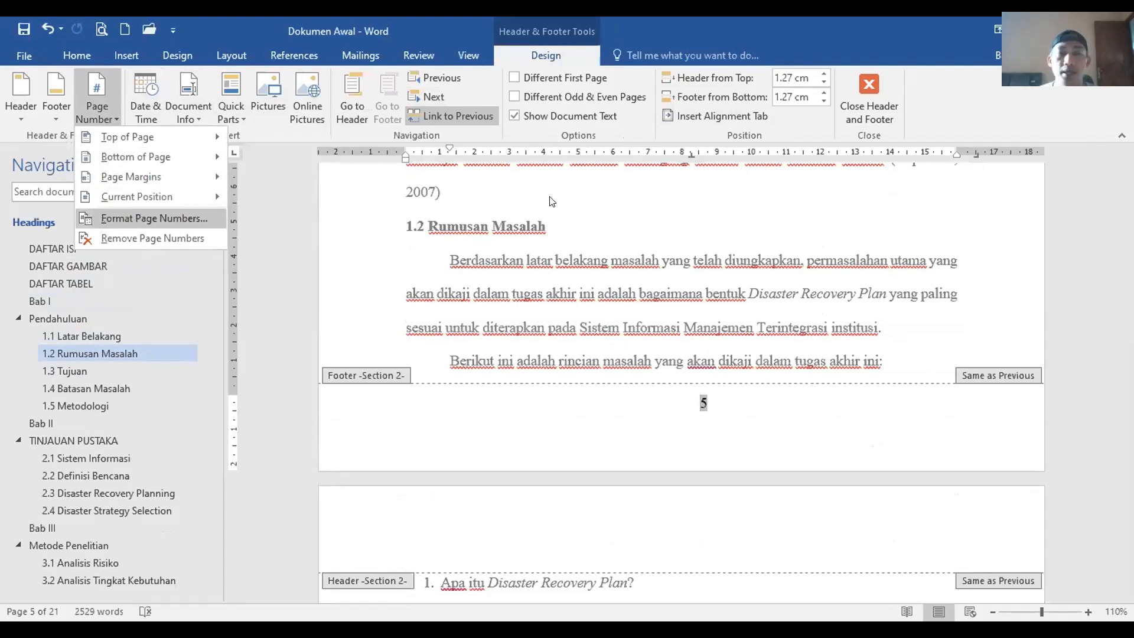
{"action": "left_click", "coordinate": [133, 220]}
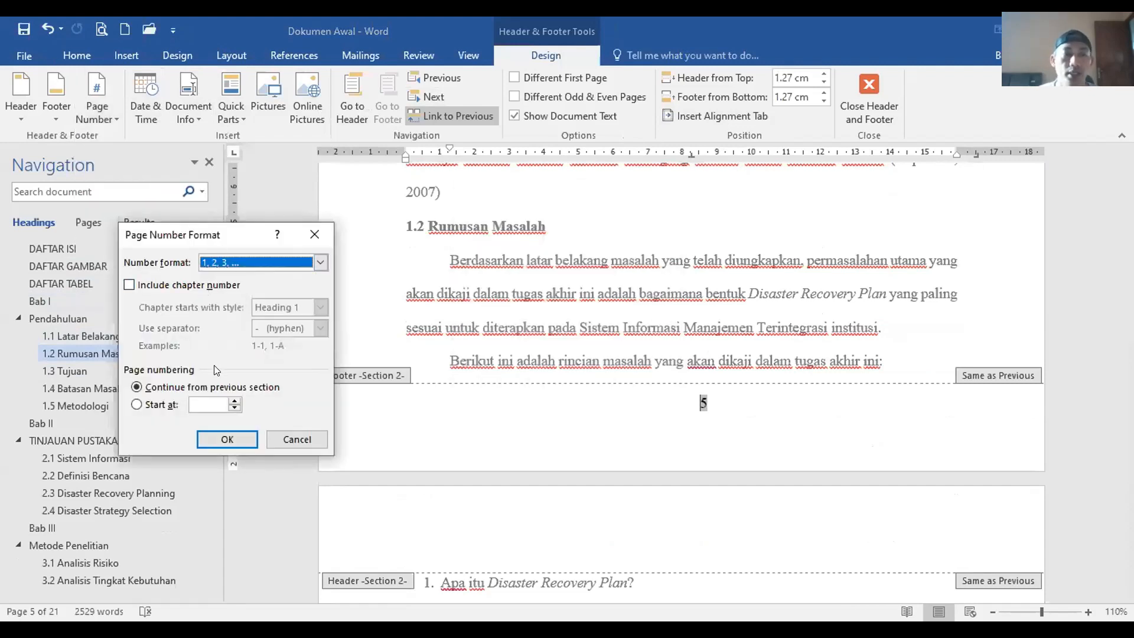
{"action": "left_click", "coordinate": [198, 401]}
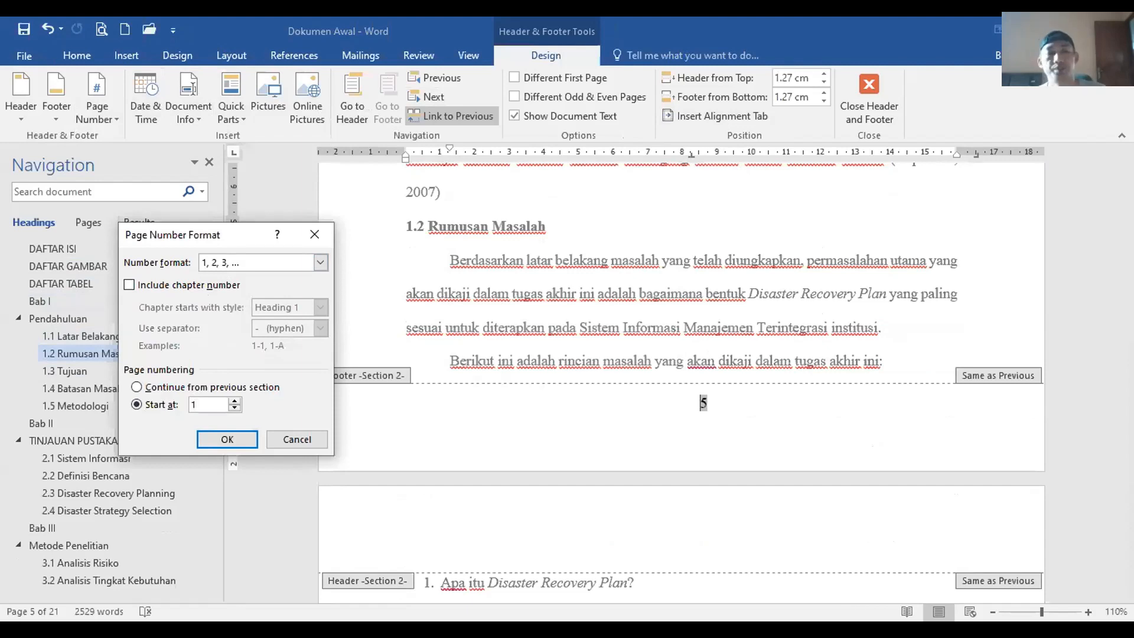
{"action": "left_click", "coordinate": [237, 438]}
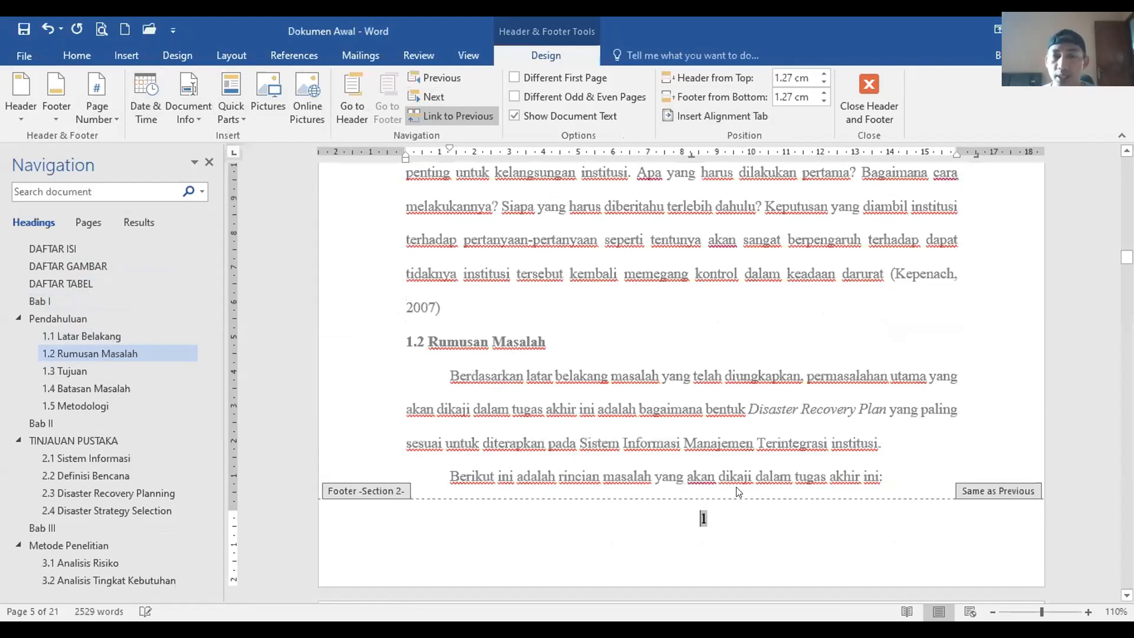
{"action": "scroll", "coordinate": [736, 489], "scroll_direction": "up", "scroll_amount": 7}
{"action": "scroll", "coordinate": [734, 486], "scroll_direction": "down", "scroll_amount": 10}
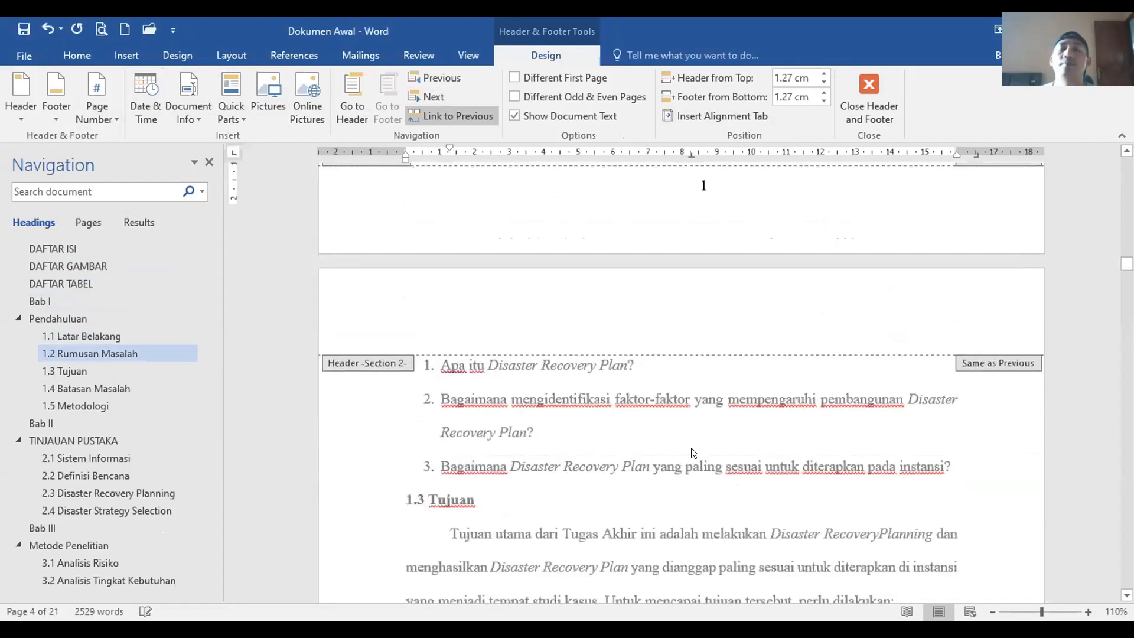
{"action": "scroll", "coordinate": [694, 452], "scroll_direction": "down", "scroll_amount": 8}
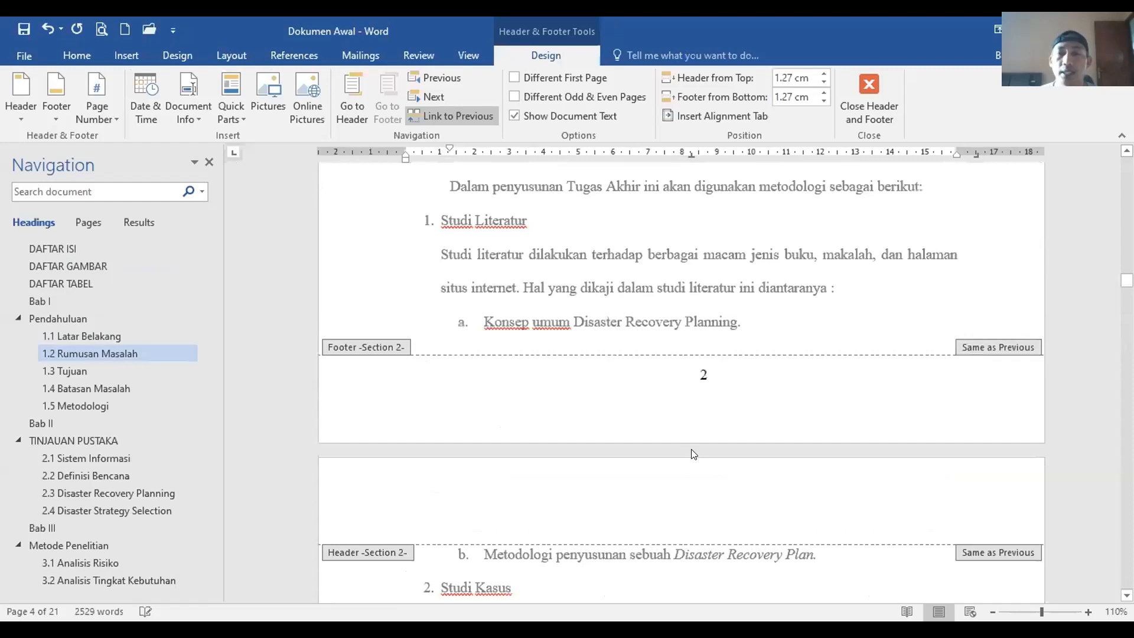
{"action": "scroll", "coordinate": [694, 453], "scroll_direction": "up", "scroll_amount": 10}
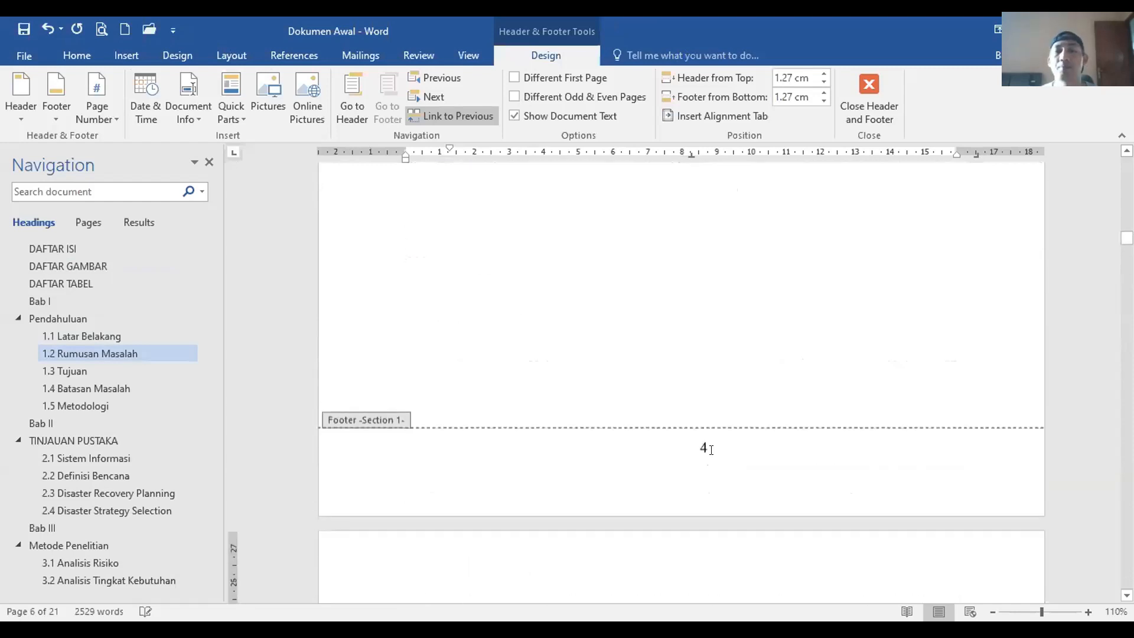
{"action": "left_click", "coordinate": [712, 451]}
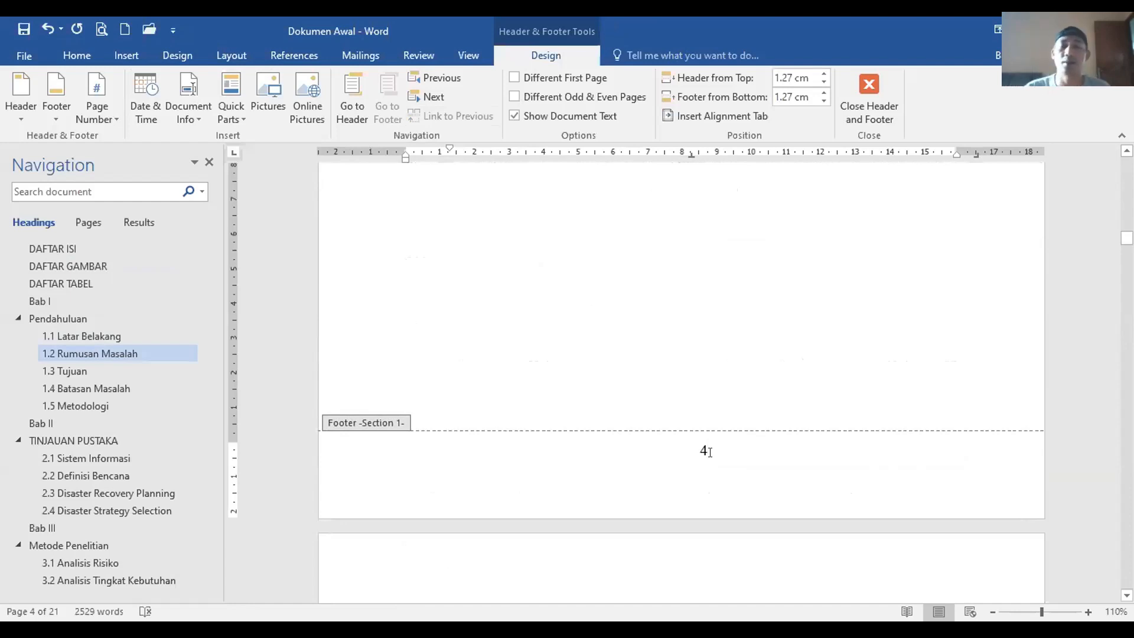
{"action": "scroll", "coordinate": [707, 455], "scroll_direction": "up", "scroll_amount": 15}
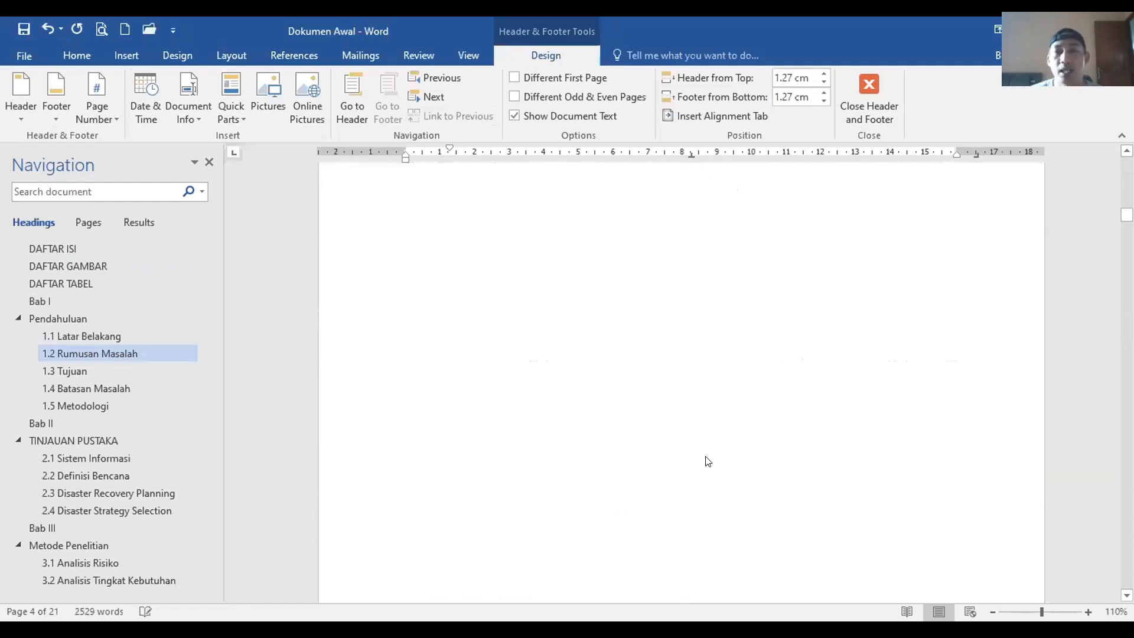
{"action": "scroll", "coordinate": [707, 461], "scroll_direction": "up", "scroll_amount": 10}
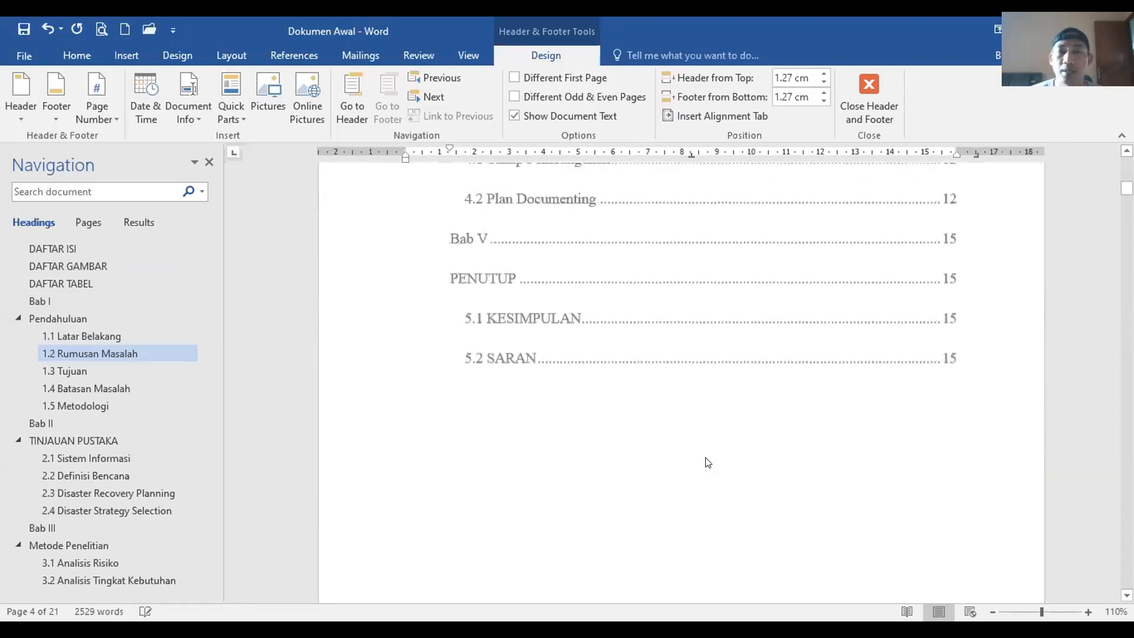
{"action": "scroll", "coordinate": [703, 452], "scroll_direction": "up", "scroll_amount": 5}
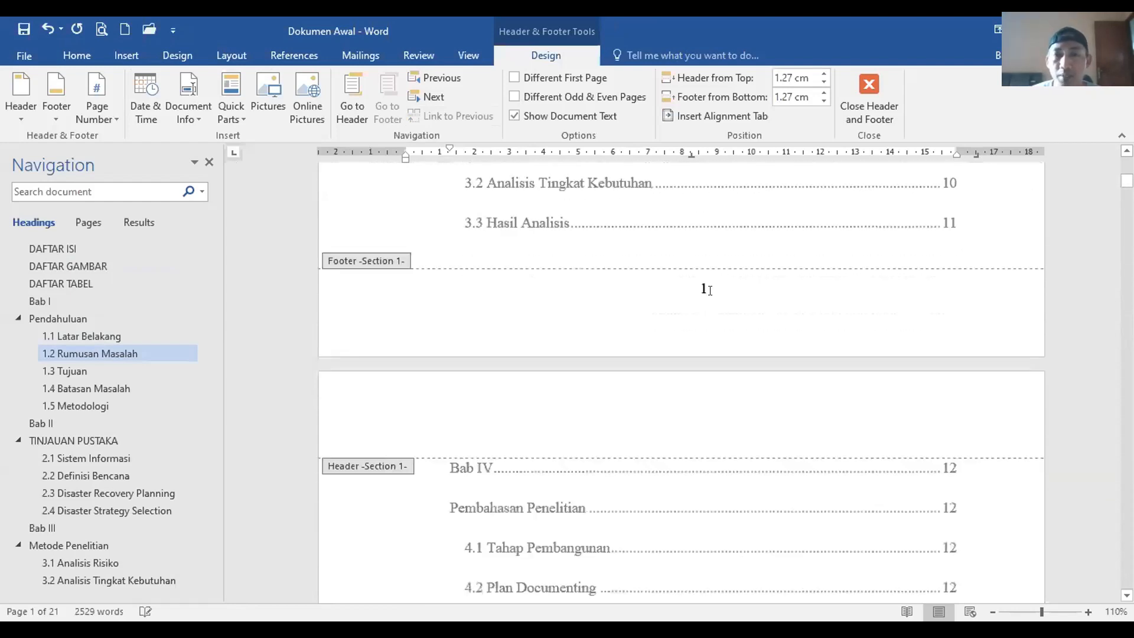
{"action": "left_click", "coordinate": [708, 288]}
{"action": "scroll", "coordinate": [724, 401], "scroll_direction": "up", "scroll_amount": 10}
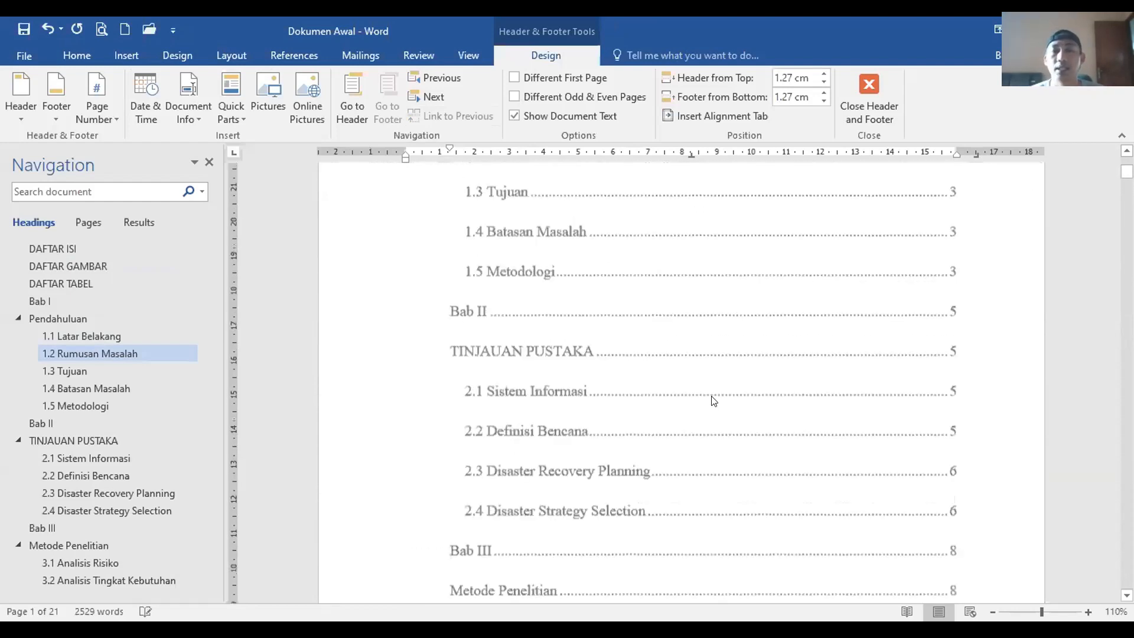
{"action": "scroll", "coordinate": [683, 373], "scroll_direction": "down", "scroll_amount": 11}
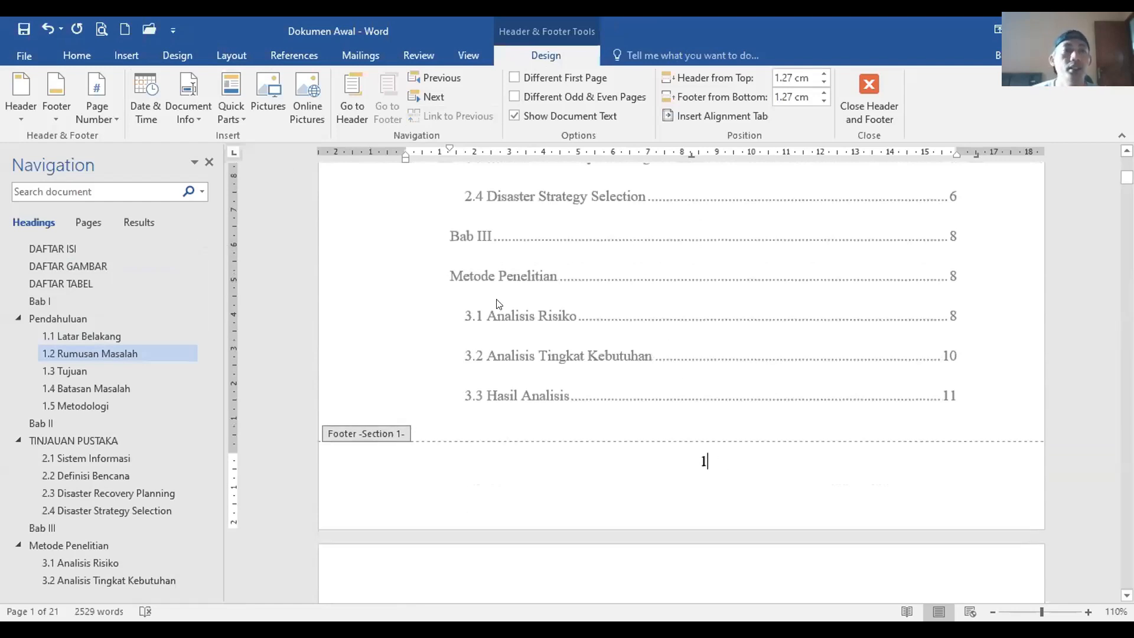
Step: Format the front-matter page numbers as lowercase roman numerals i, ii, iii starting at i
{"action": "left_click", "coordinate": [98, 112]}
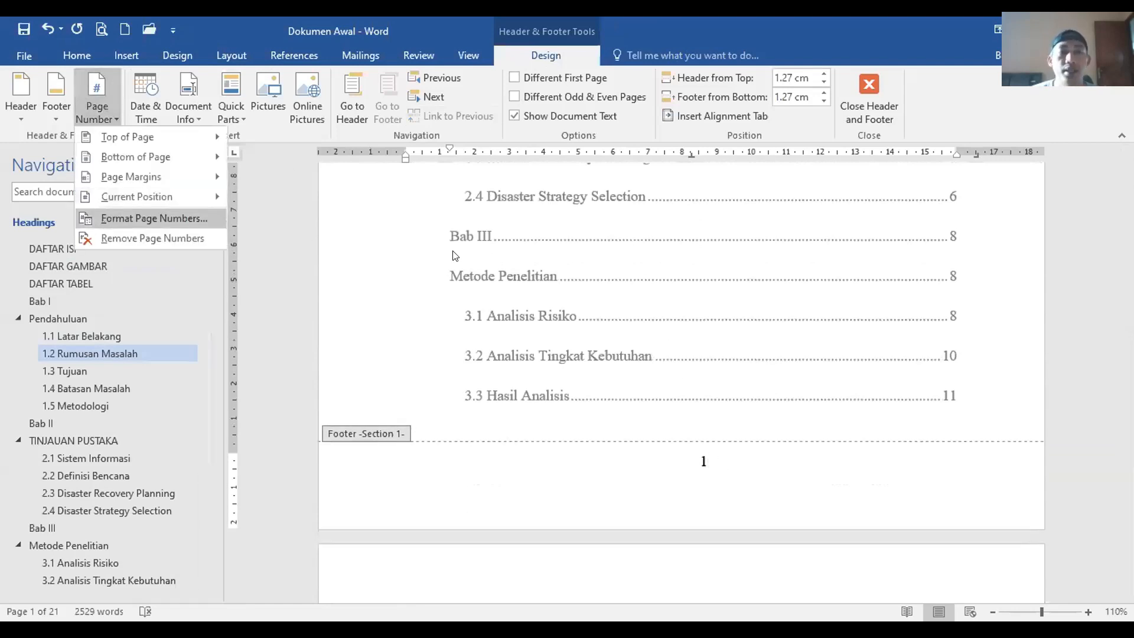
{"action": "left_click", "coordinate": [155, 219]}
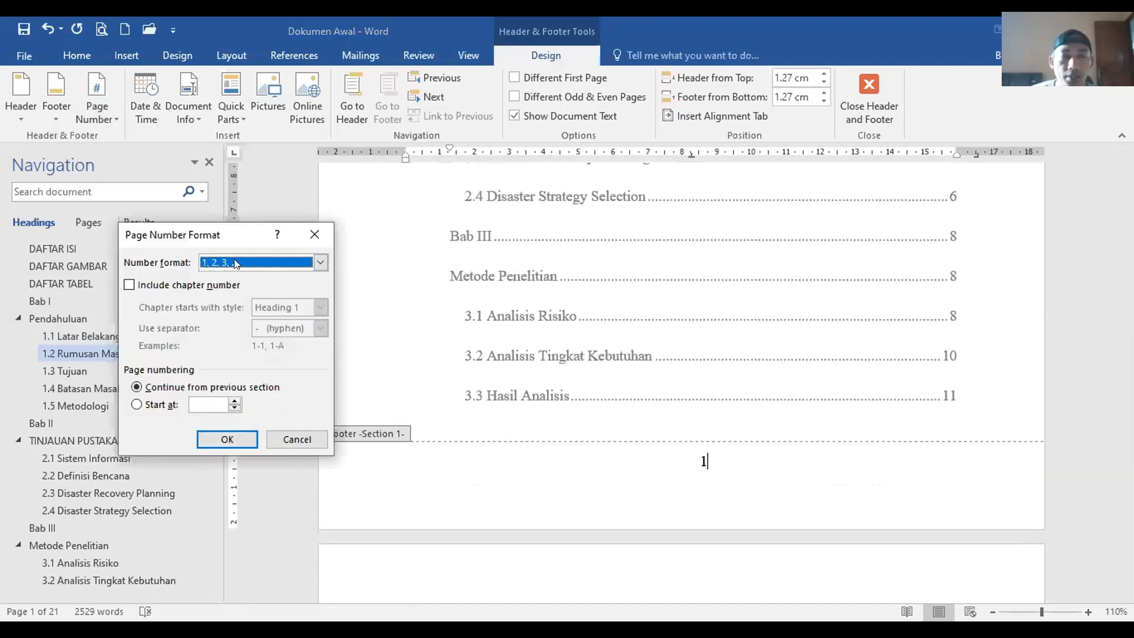
{"action": "left_click", "coordinate": [322, 263]}
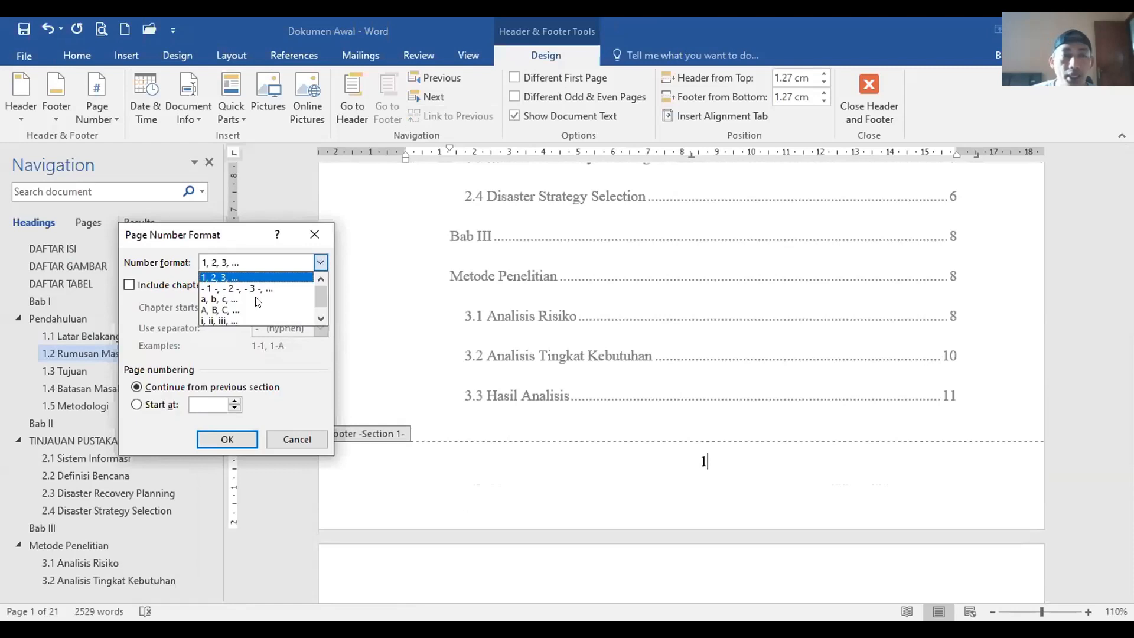
{"action": "left_click", "coordinate": [234, 320]}
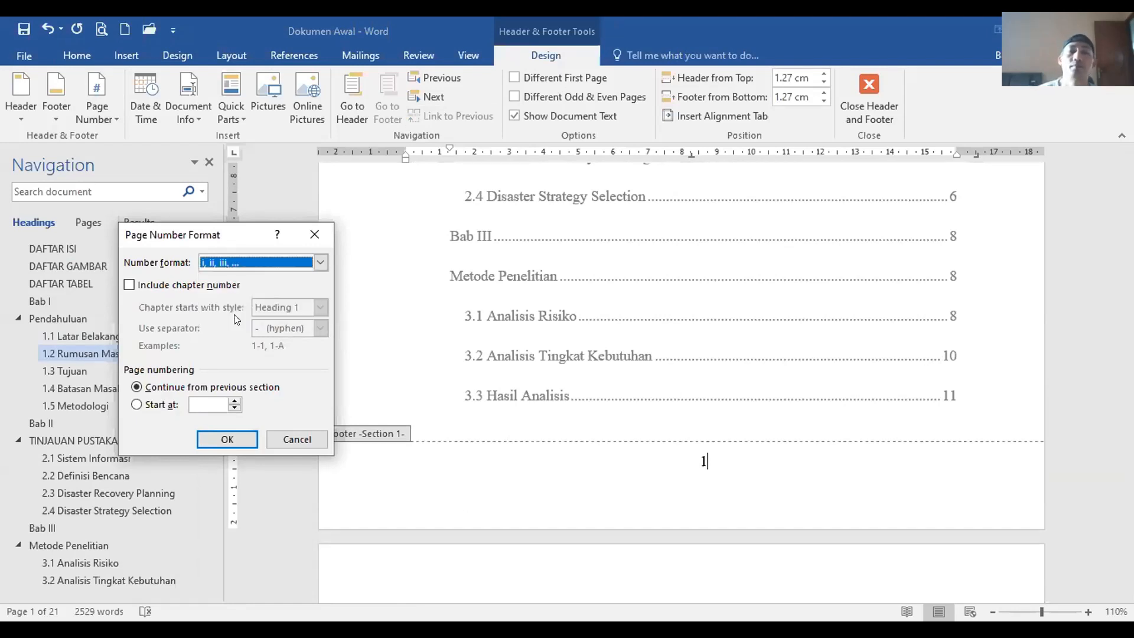
{"action": "left_click", "coordinate": [202, 404]}
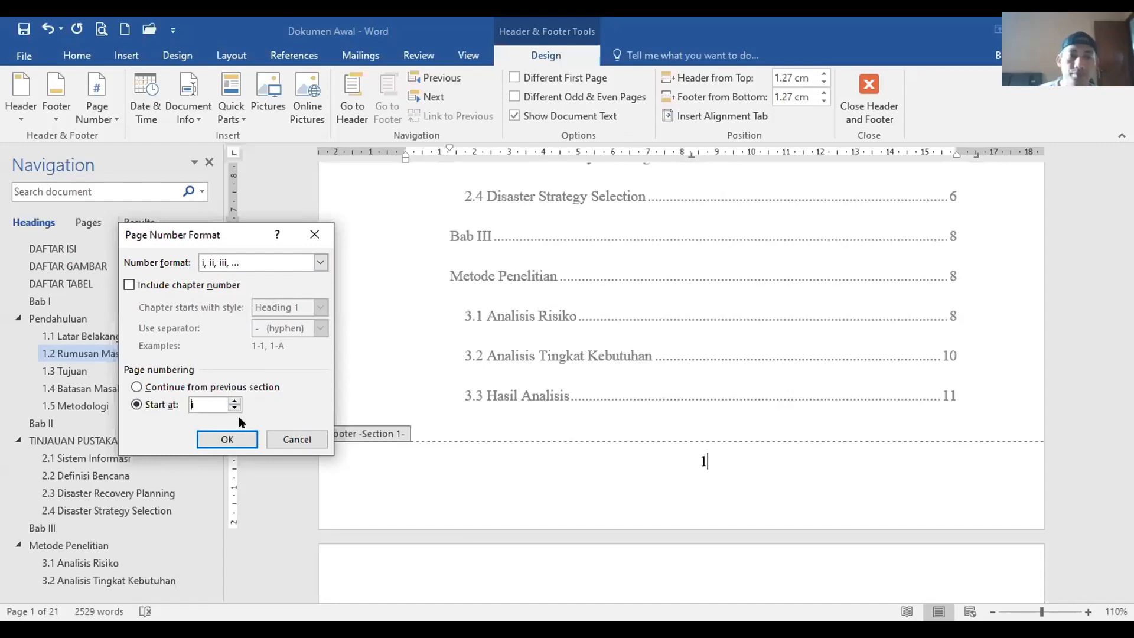
{"action": "left_click", "coordinate": [231, 437]}
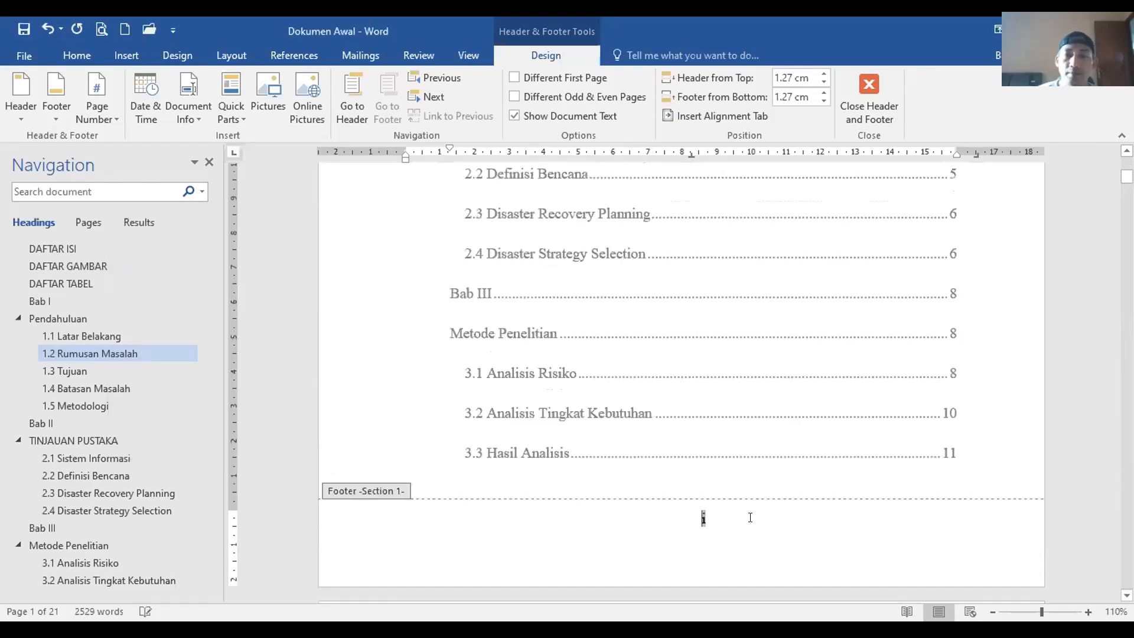
Step: Check the footers through page iv and close header and footer editing
{"action": "scroll", "coordinate": [748, 515], "scroll_direction": "up", "scroll_amount": 5}
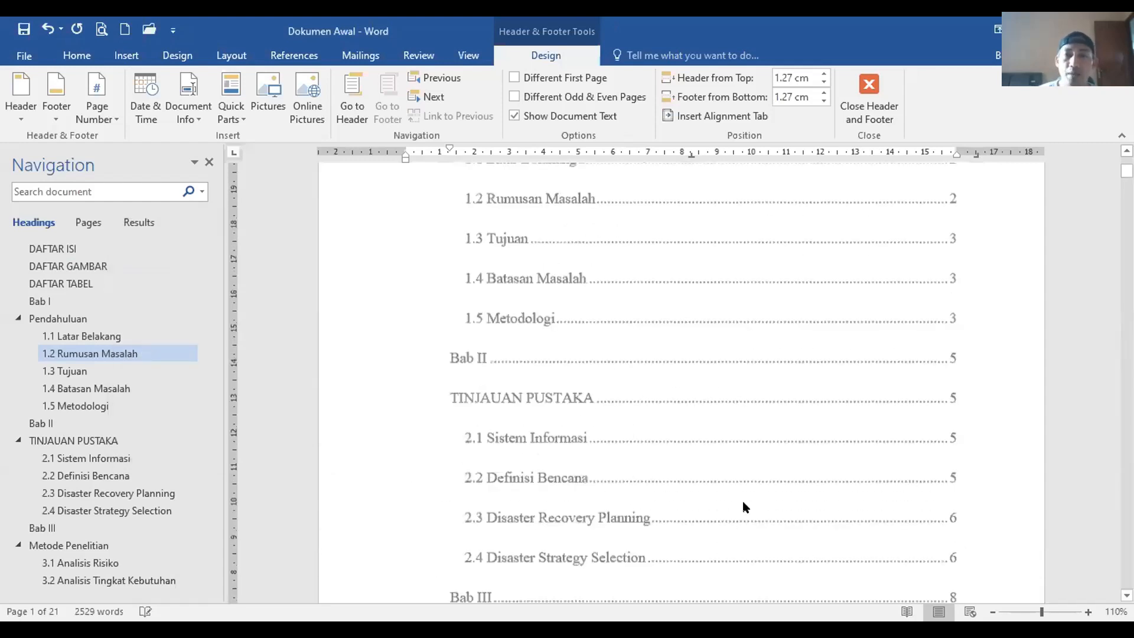
{"action": "scroll", "coordinate": [743, 501], "scroll_direction": "down", "scroll_amount": 10}
{"action": "scroll", "coordinate": [715, 461], "scroll_direction": "down", "scroll_amount": 8}
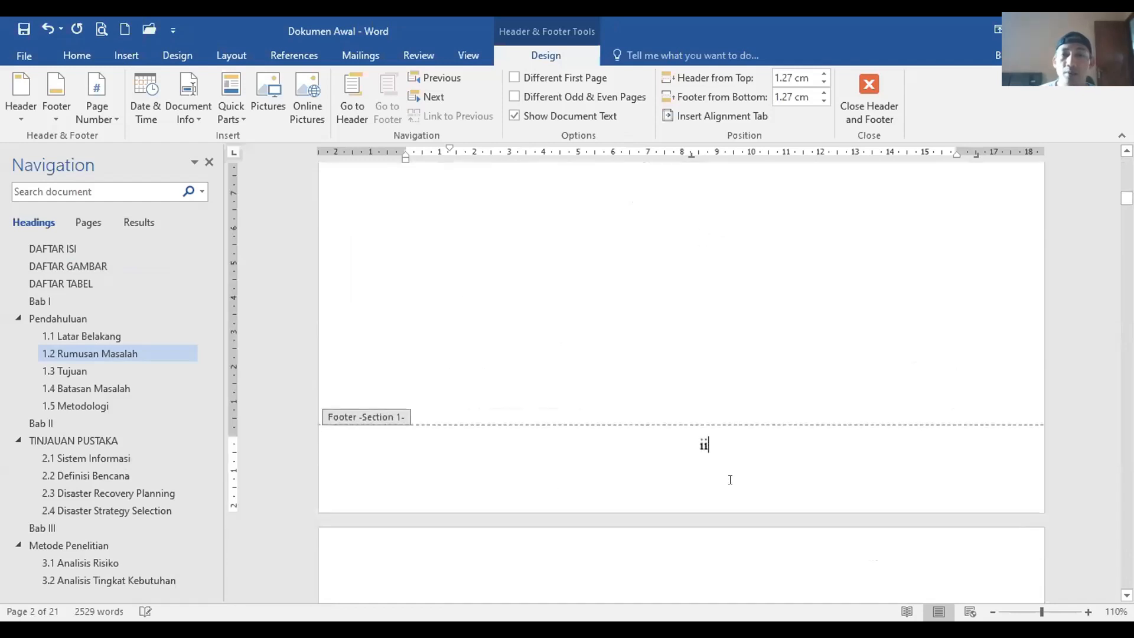
{"action": "scroll", "coordinate": [721, 475], "scroll_direction": "down", "scroll_amount": 10}
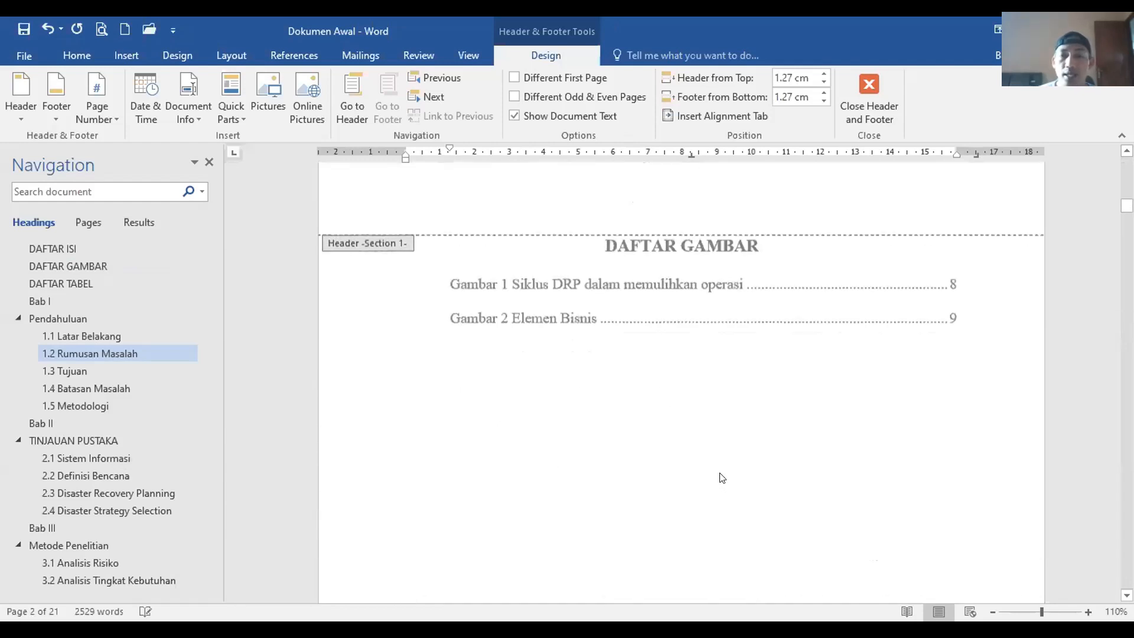
{"action": "left_click", "coordinate": [715, 278]}
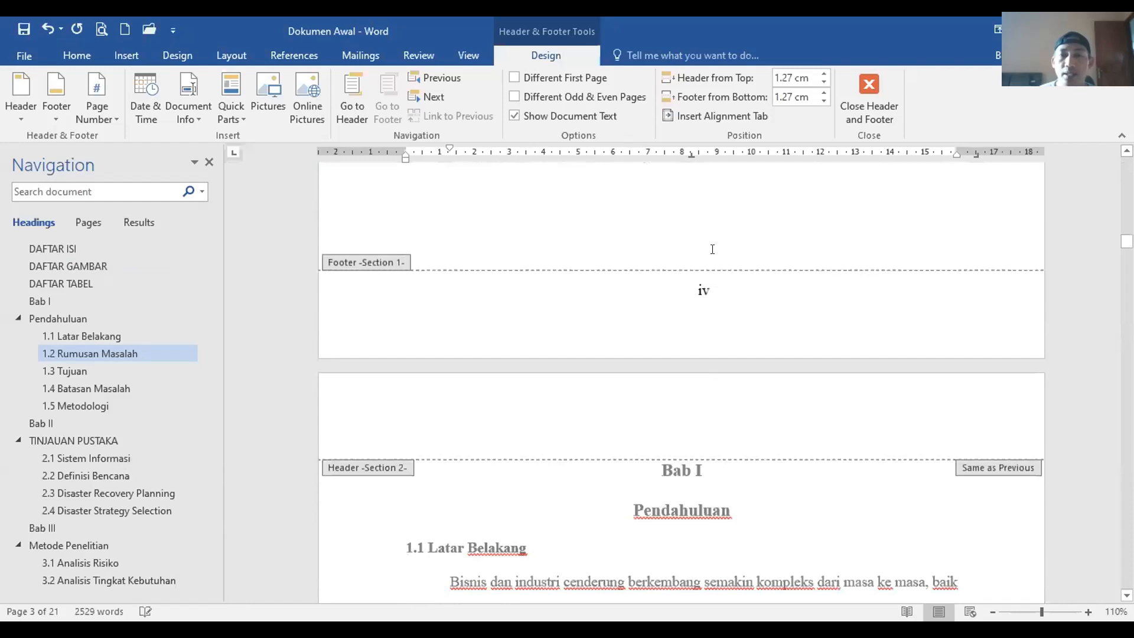
{"action": "scroll", "coordinate": [767, 195], "scroll_direction": "down", "scroll_amount": 1}
{"action": "left_click", "coordinate": [867, 100]}
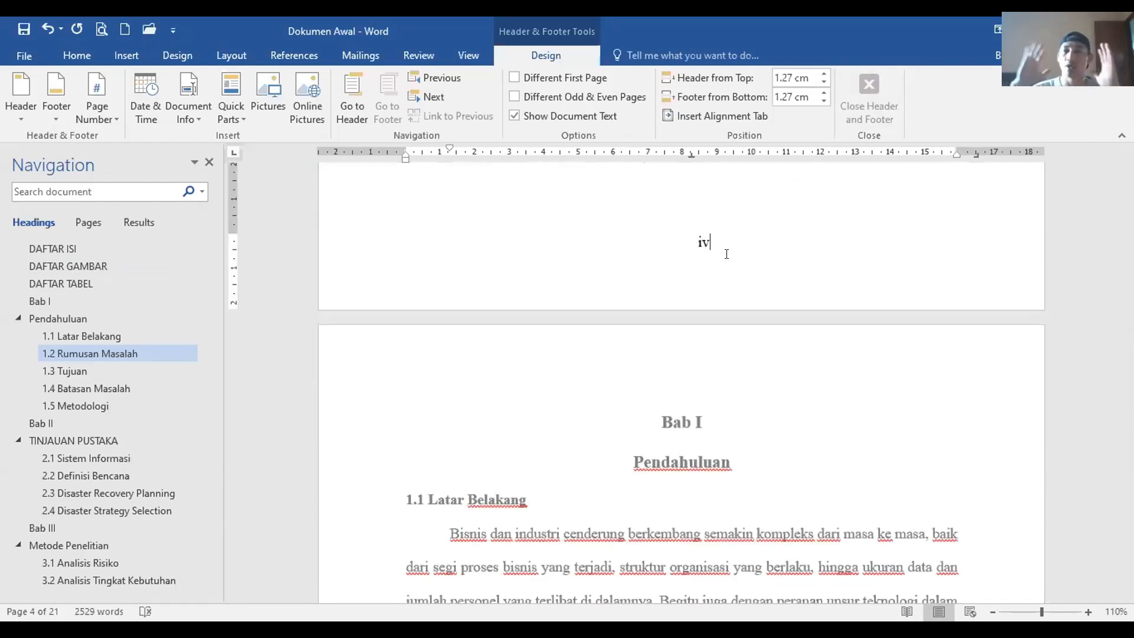
{"action": "scroll", "coordinate": [726, 254], "scroll_direction": "down", "scroll_amount": 7}
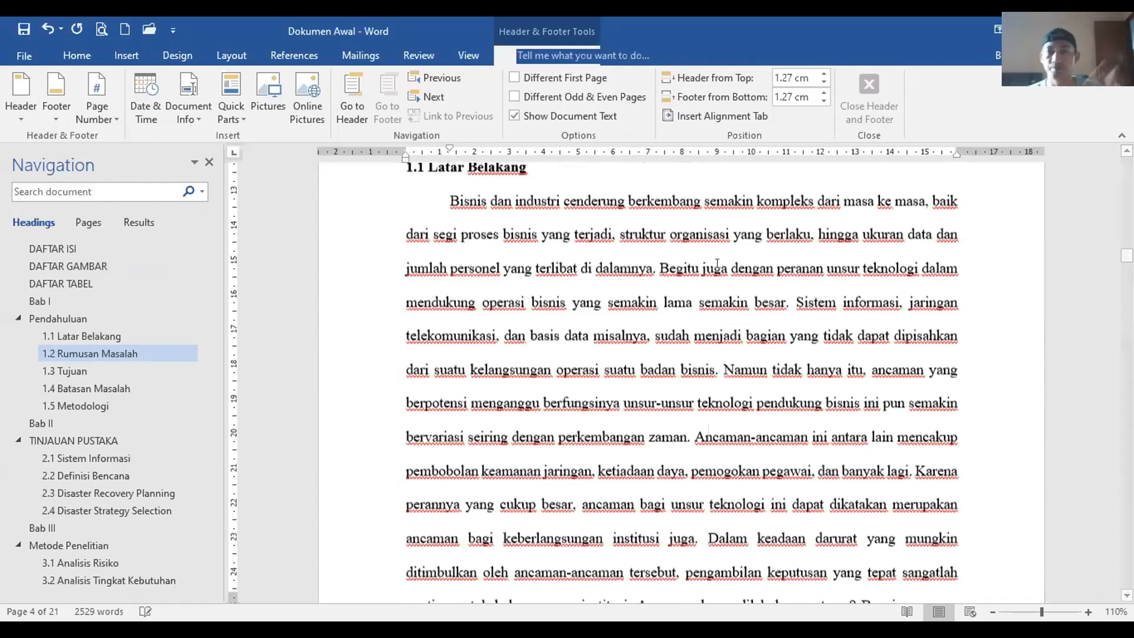
Step: Jump to the DAFTAR ISI page, where Bab I still shows the old page 2
{"action": "scroll", "coordinate": [717, 263], "scroll_direction": "down", "scroll_amount": 5}
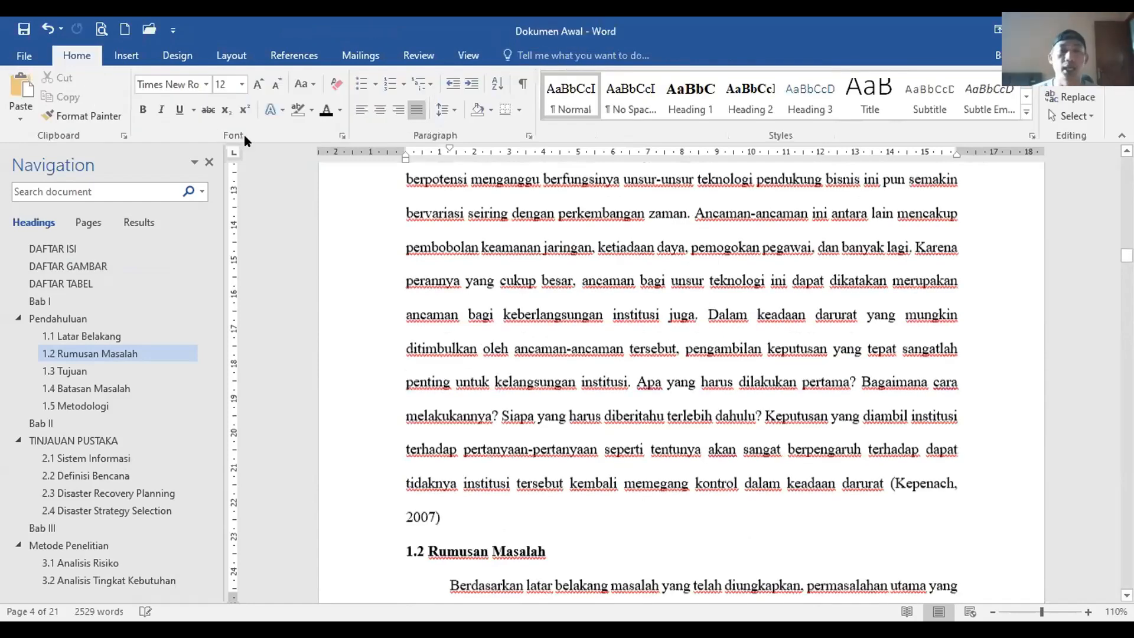
{"action": "left_click", "coordinate": [65, 244]}
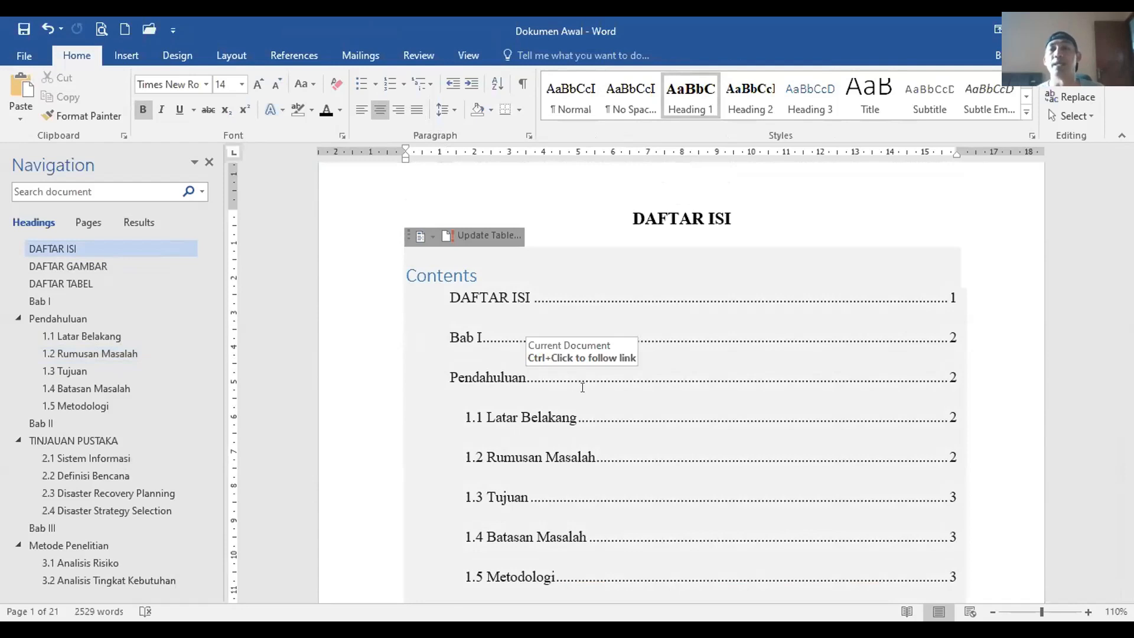
{"action": "scroll", "coordinate": [583, 385], "scroll_direction": "up", "scroll_amount": 1}
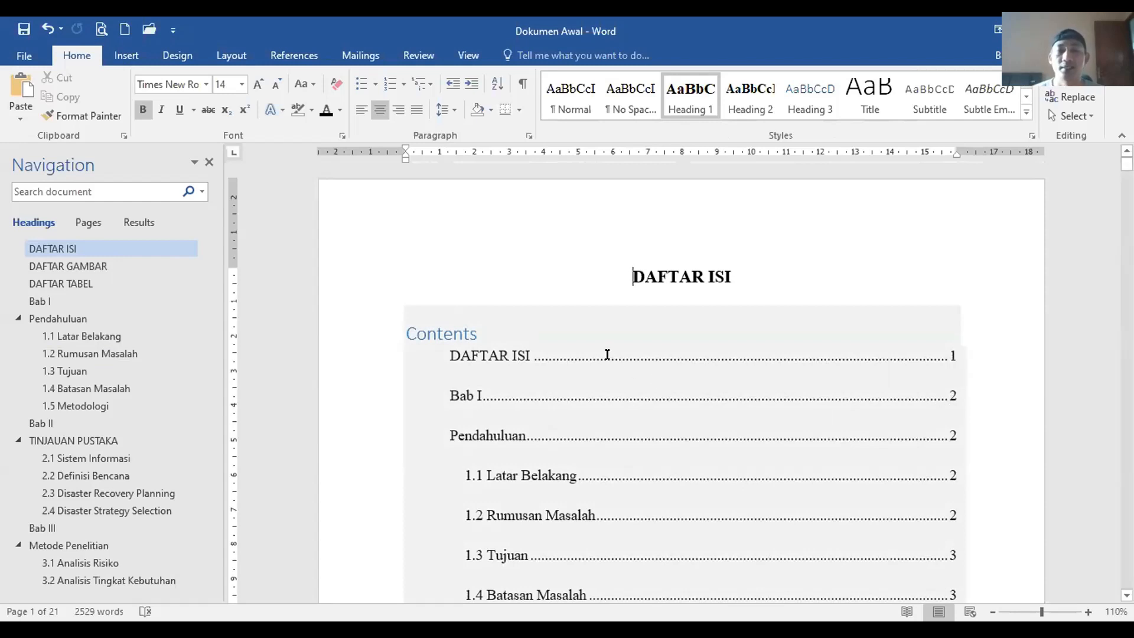
Step: Update the entire table of contents so front matter reads i–iv and Bab I starts at 1
{"action": "left_click", "coordinate": [569, 362]}
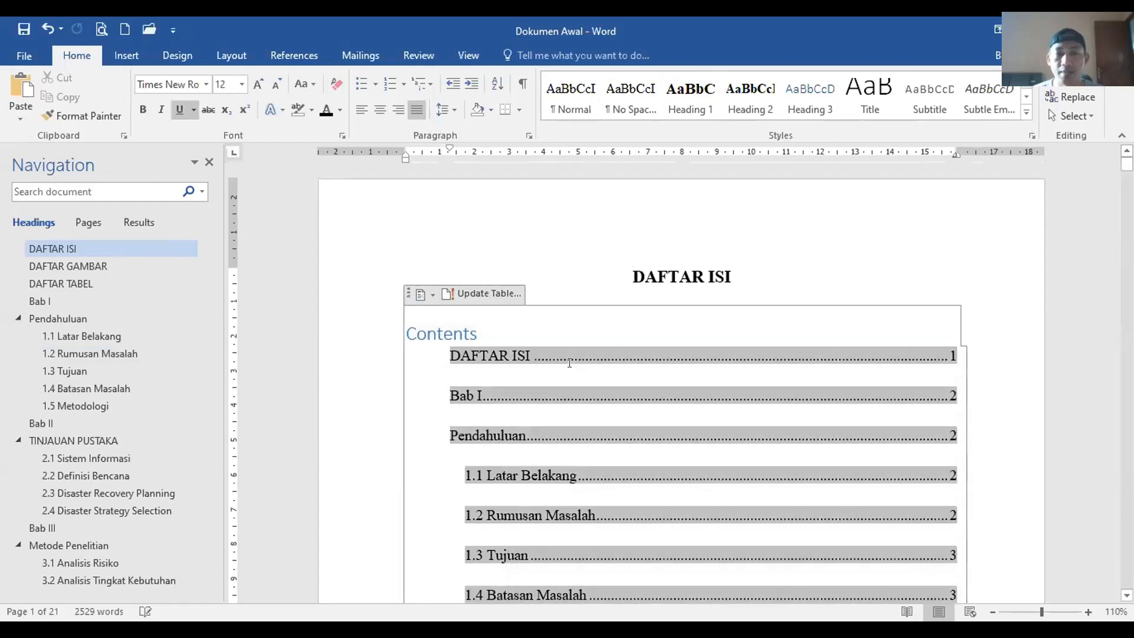
{"action": "left_click", "coordinate": [493, 294]}
{"action": "left_click", "coordinate": [522, 325]}
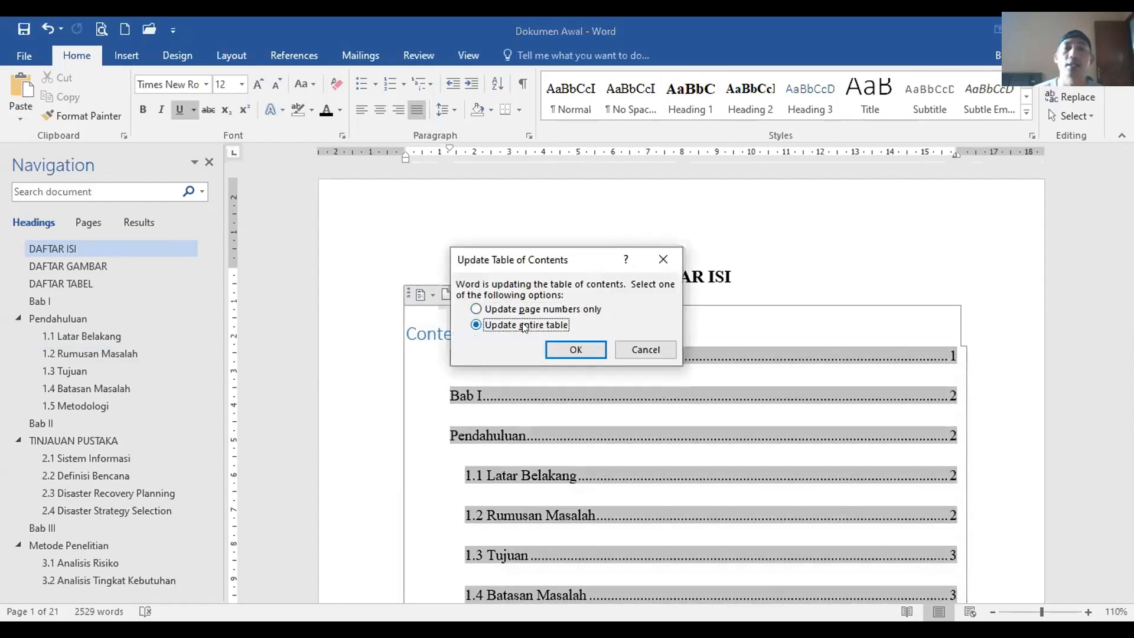
{"action": "left_click", "coordinate": [575, 349]}
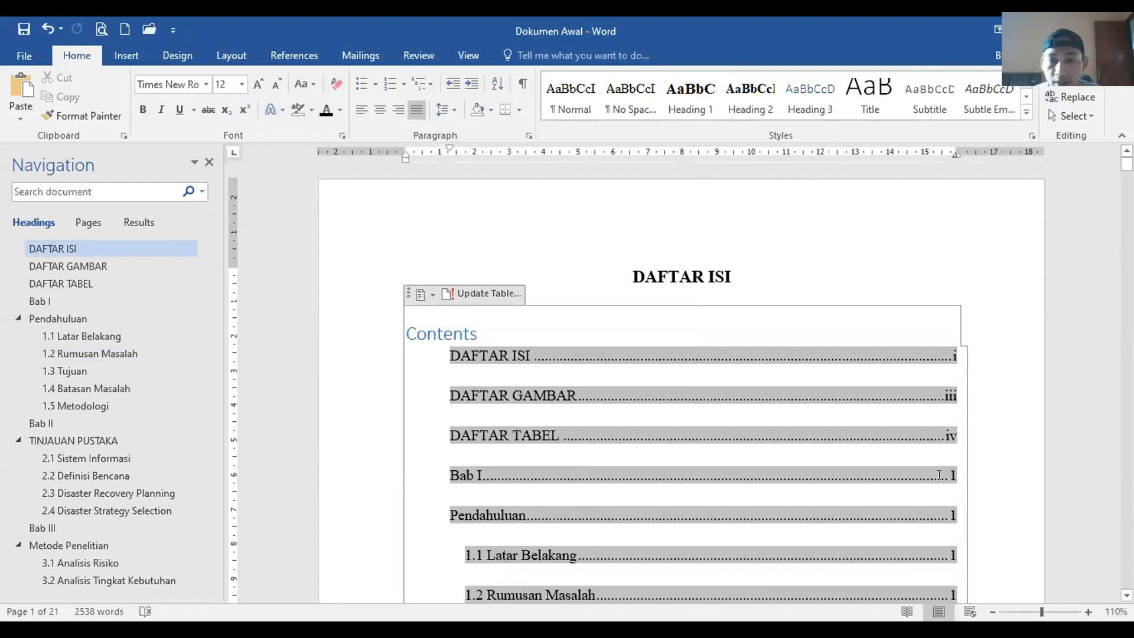
Step: Follow the Bab II entry in the table of contents to display that chapter
{"action": "scroll", "coordinate": [553, 381], "scroll_direction": "down", "scroll_amount": 3}
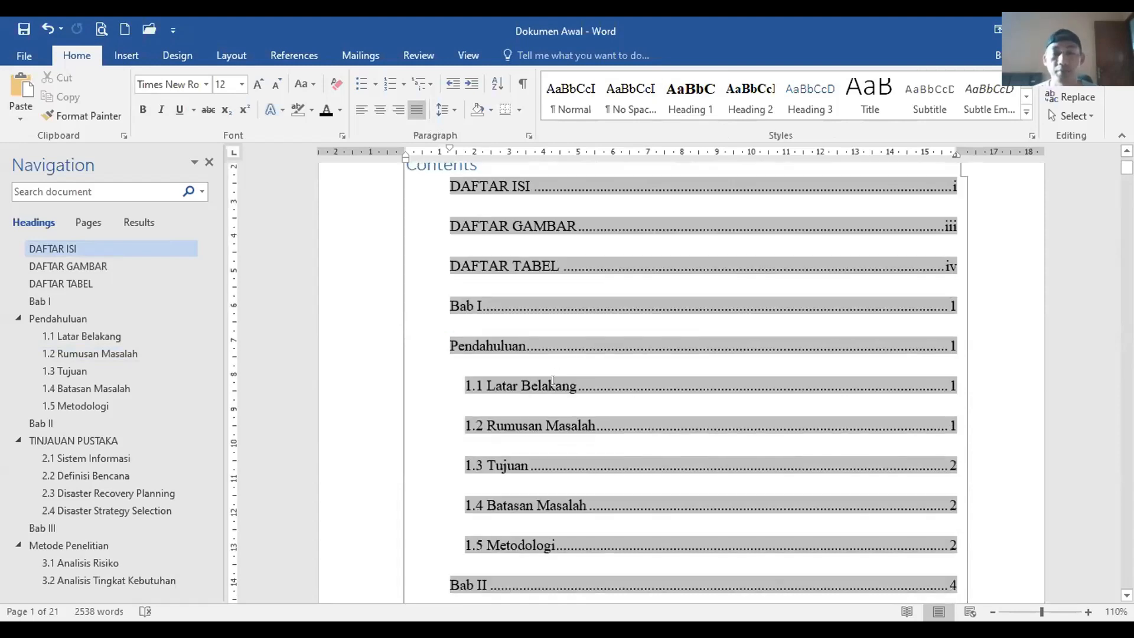
{"action": "scroll", "coordinate": [565, 383], "scroll_direction": "down", "scroll_amount": 5}
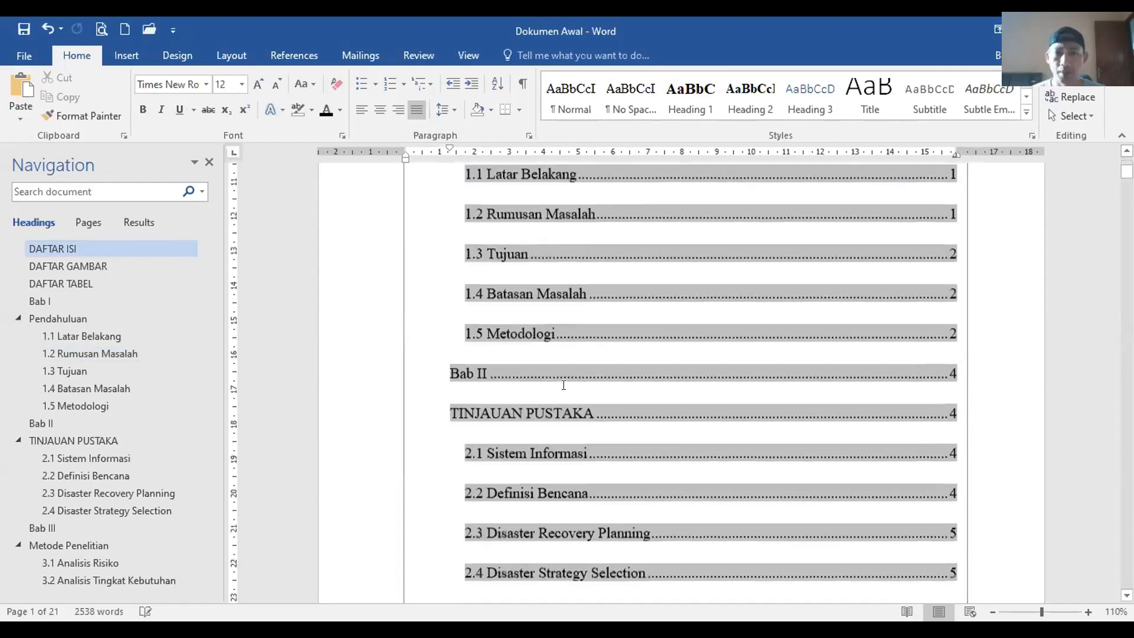
{"action": "scroll", "coordinate": [888, 435], "scroll_direction": "up", "scroll_amount": 2}
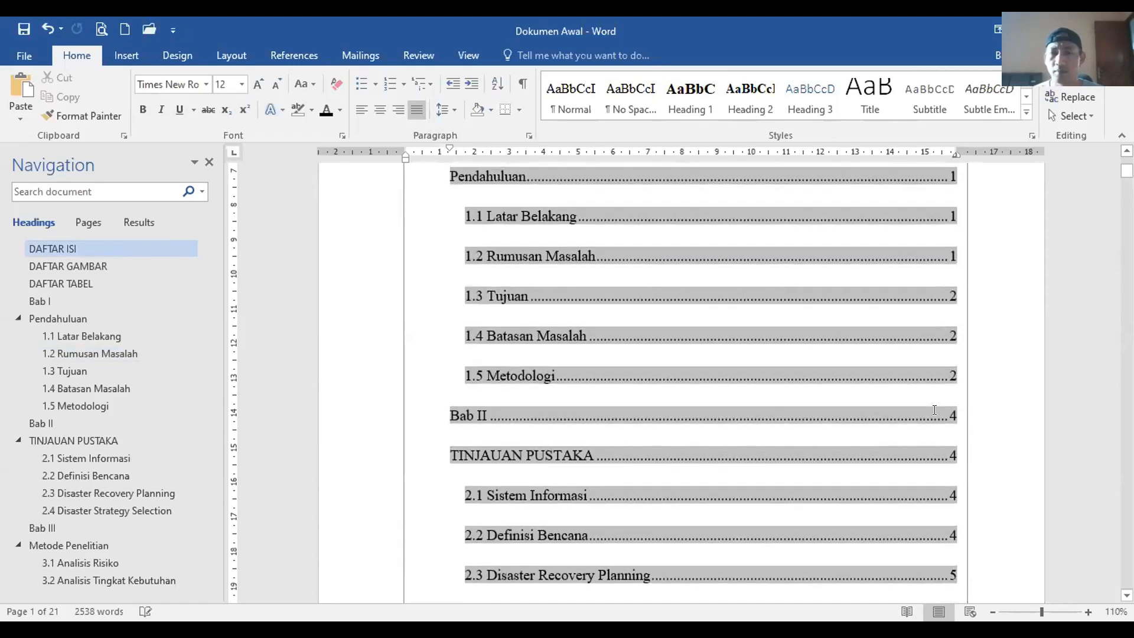
{"action": "left_click", "coordinate": [518, 414], "text": "ctrl"}
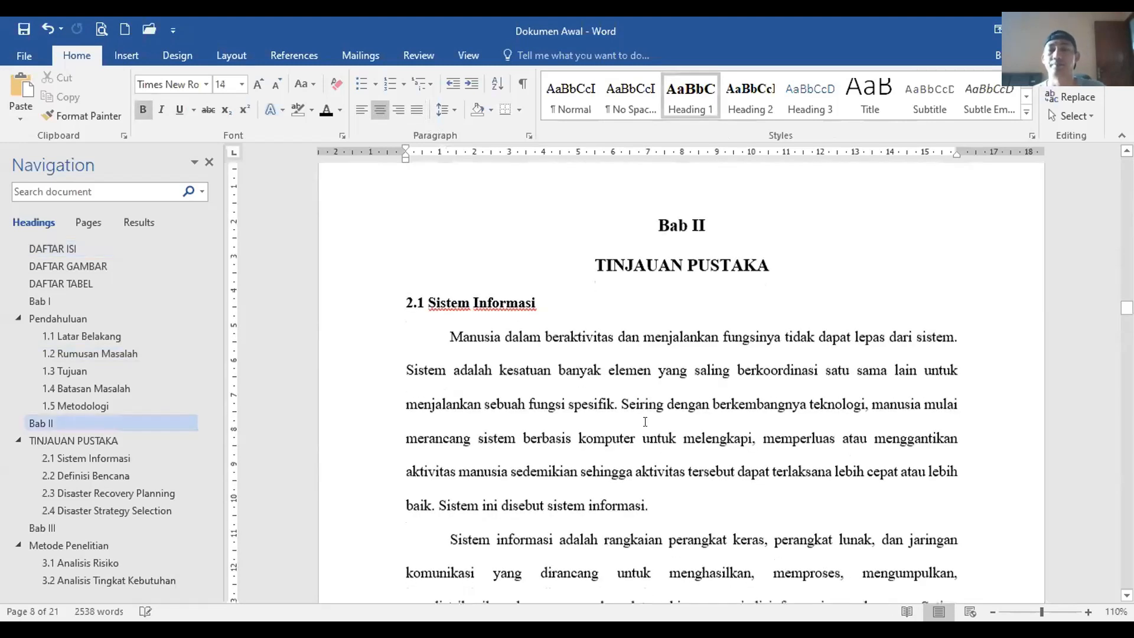
Step: Jump to Pendahuluan via the Navigation pane, then return to DAFTAR ISI to check the page numbers
{"action": "scroll", "coordinate": [645, 423], "scroll_direction": "down", "scroll_amount": 8}
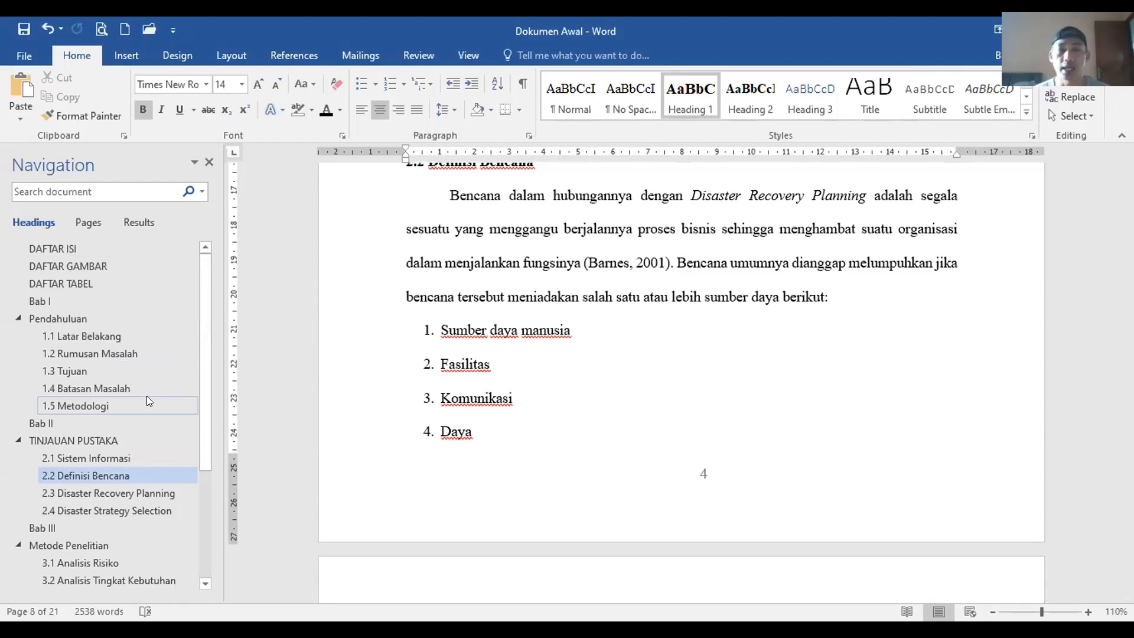
{"action": "left_click", "coordinate": [81, 319]}
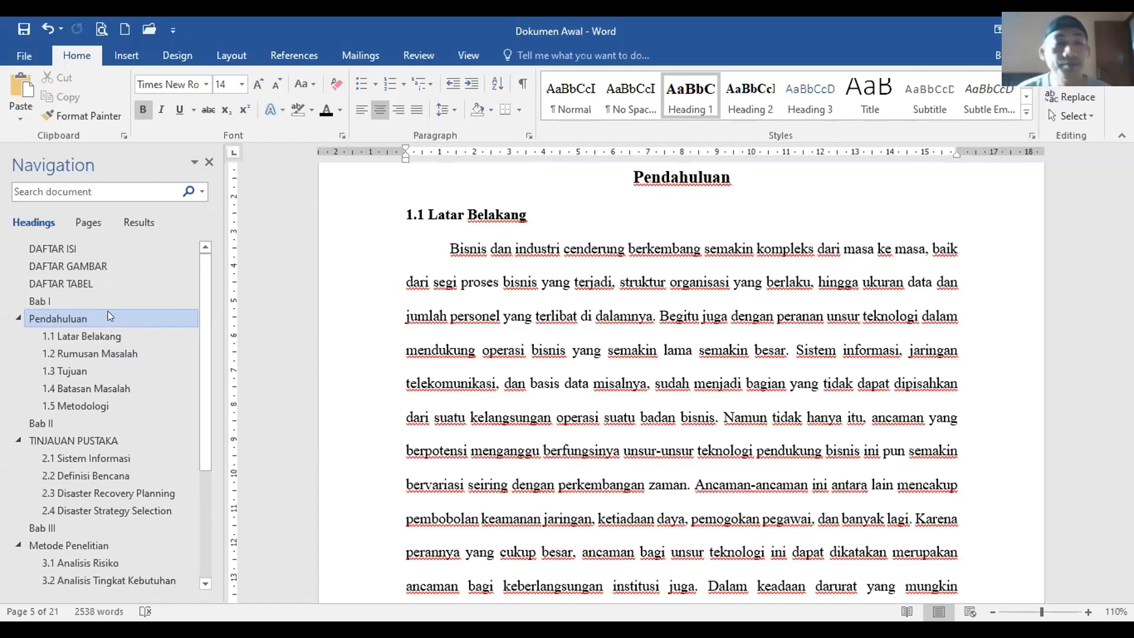
{"action": "left_click", "coordinate": [67, 247]}
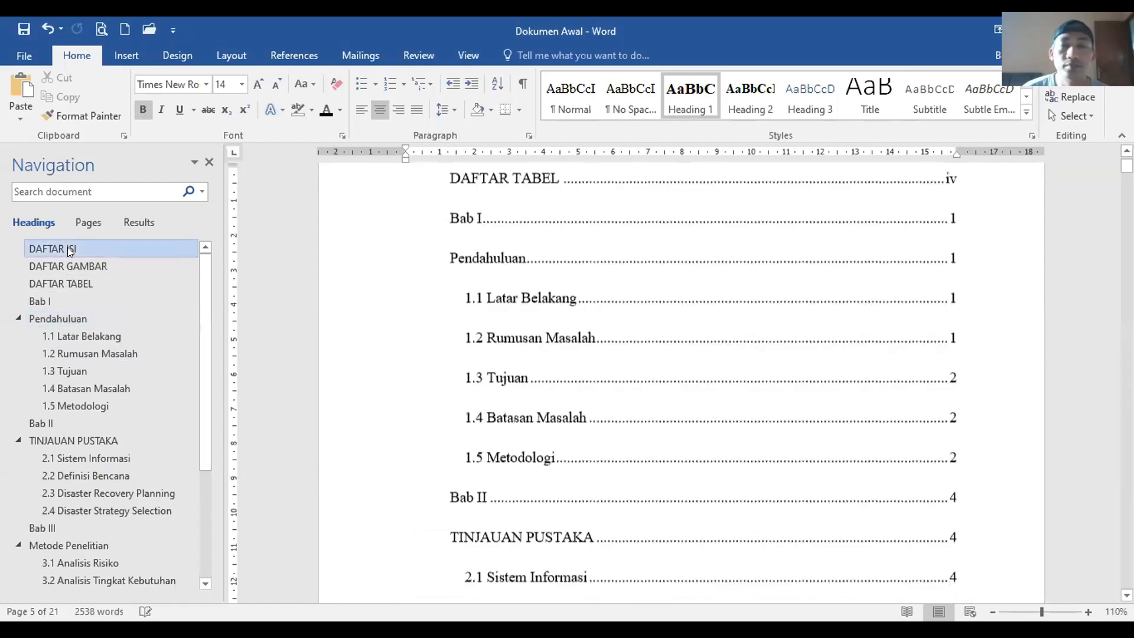
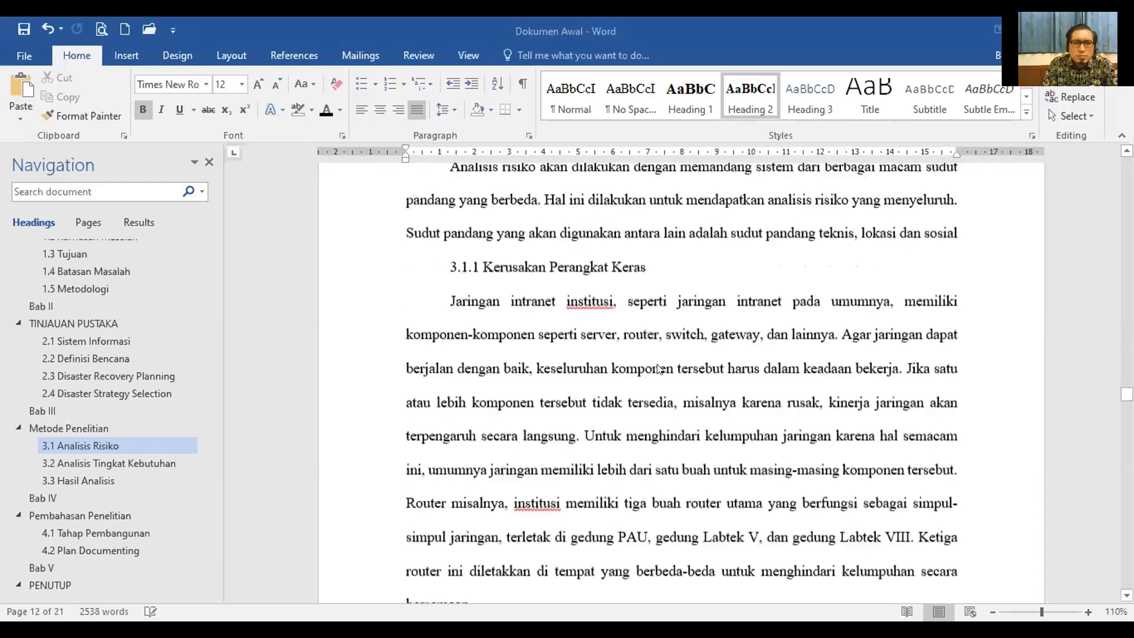
Step: Place the cursor before 'dapat' at the top of the page following page 8
{"action": "scroll", "coordinate": [657, 369], "scroll_direction": "up", "scroll_amount": 3}
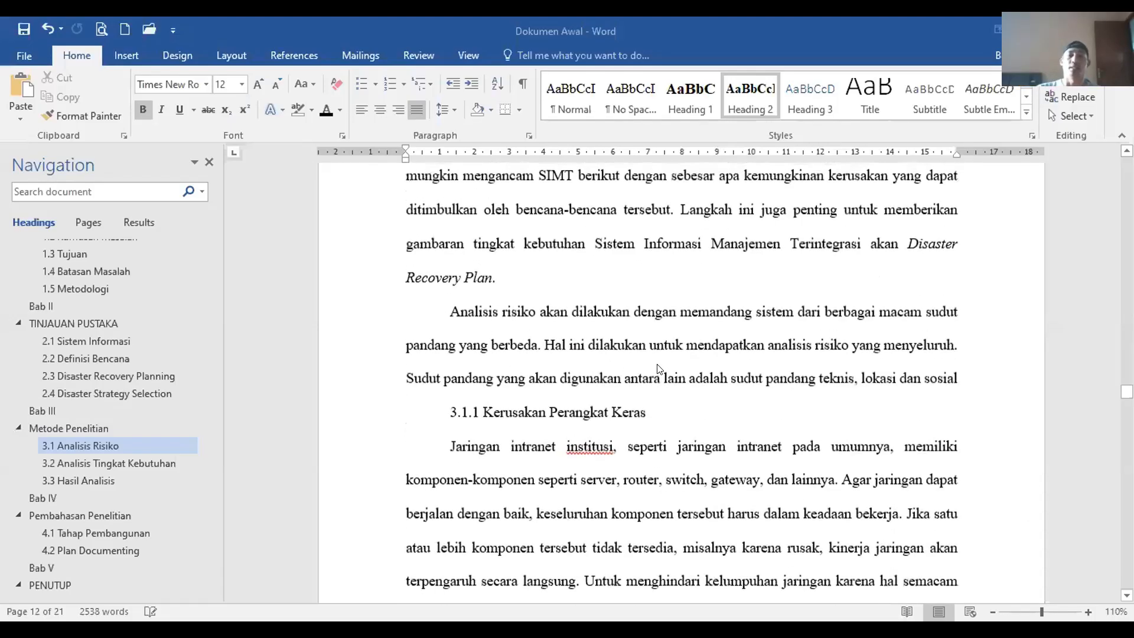
{"action": "scroll", "coordinate": [657, 364], "scroll_direction": "up", "scroll_amount": 4}
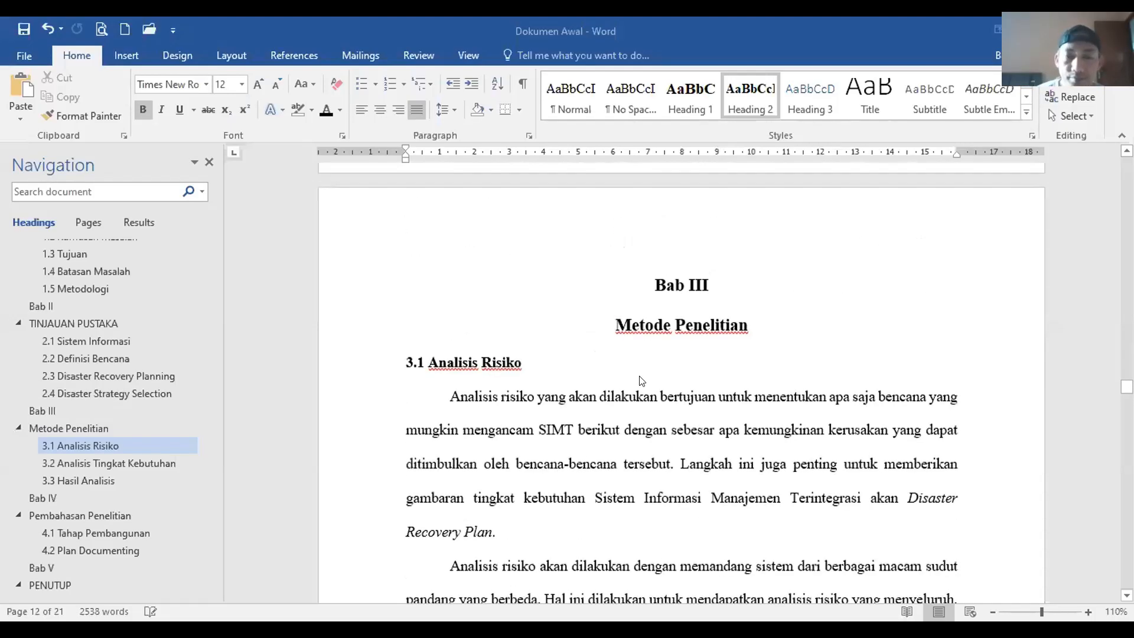
{"action": "scroll", "coordinate": [639, 384], "scroll_direction": "down", "scroll_amount": 5}
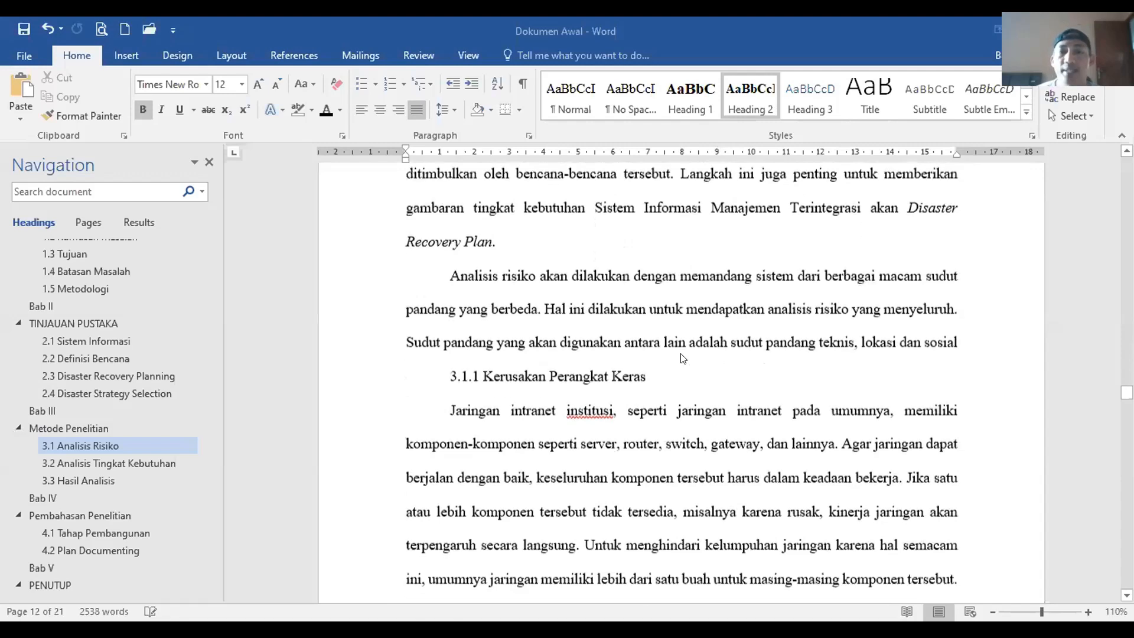
{"action": "scroll", "coordinate": [662, 372], "scroll_direction": "down", "scroll_amount": 8}
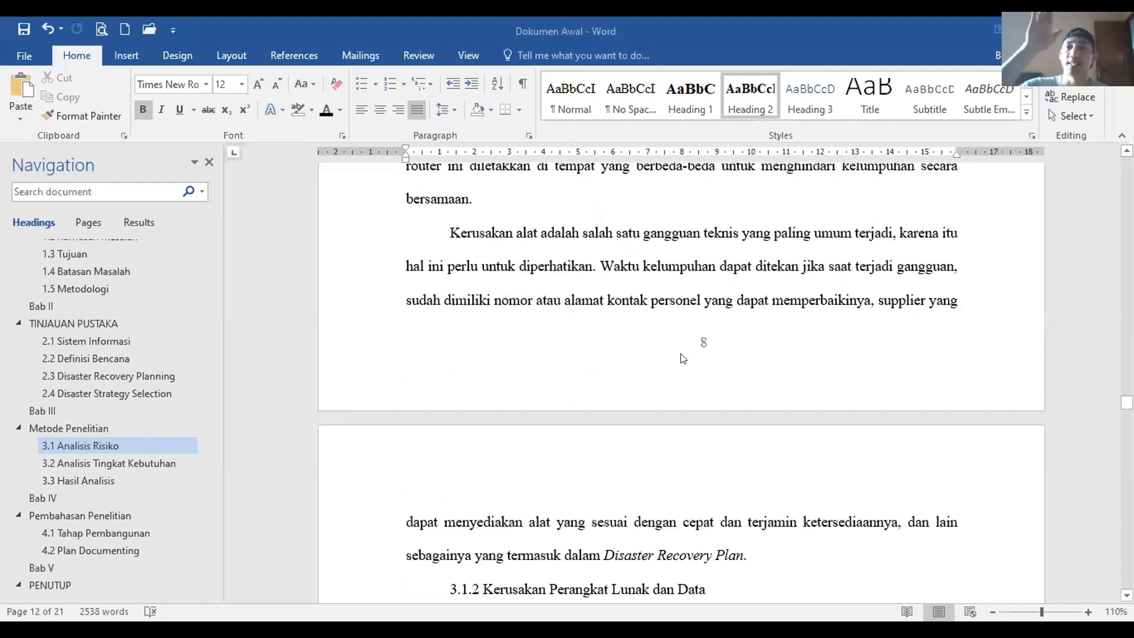
{"action": "scroll", "coordinate": [682, 358], "scroll_direction": "down", "scroll_amount": 1}
{"action": "scroll", "coordinate": [682, 358], "scroll_direction": "down", "scroll_amount": 15}
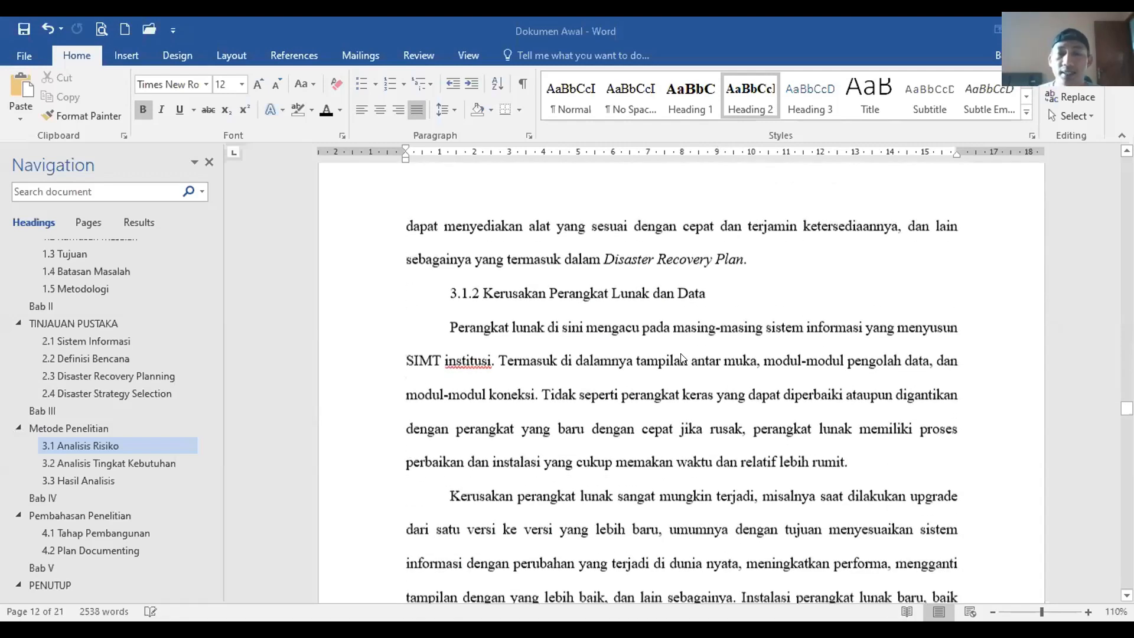
{"action": "scroll", "coordinate": [684, 370], "scroll_direction": "down", "scroll_amount": 12}
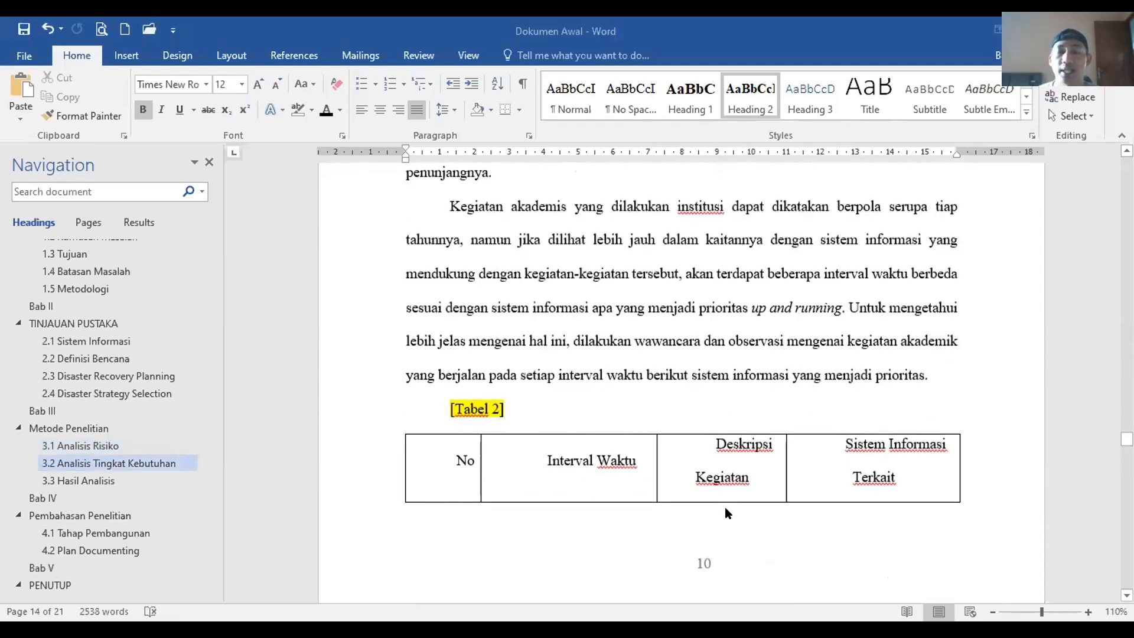
{"action": "scroll", "coordinate": [725, 507], "scroll_direction": "up", "scroll_amount": 12}
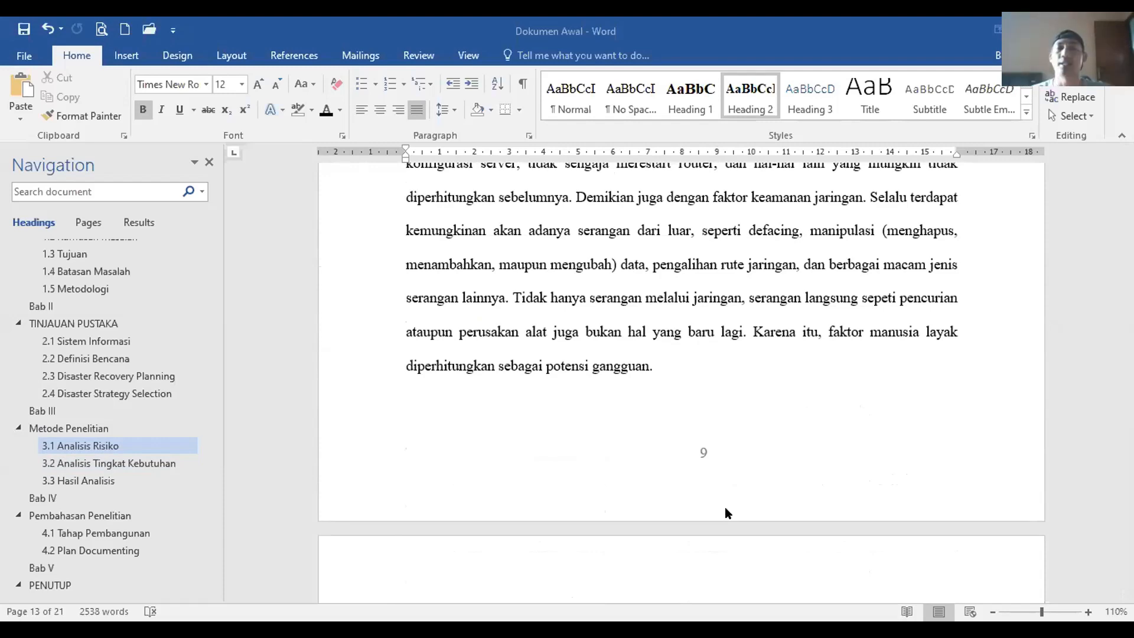
{"action": "scroll", "coordinate": [695, 346], "scroll_direction": "up", "scroll_amount": 5}
{"action": "scroll", "coordinate": [695, 346], "scroll_direction": "up", "scroll_amount": 9}
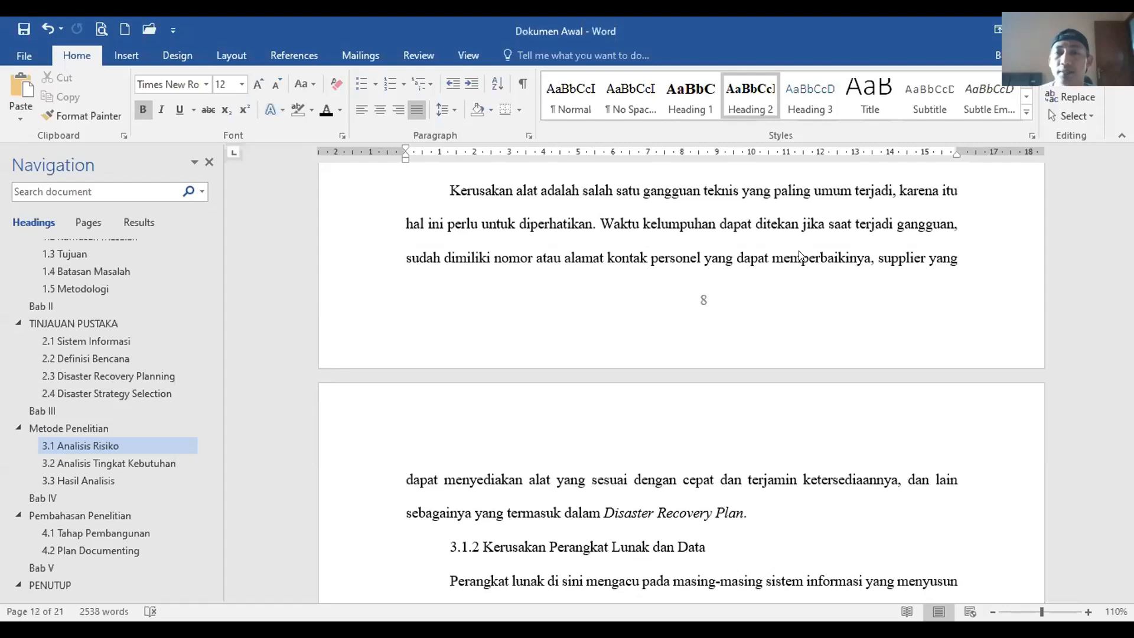
{"action": "left_click", "coordinate": [954, 262]}
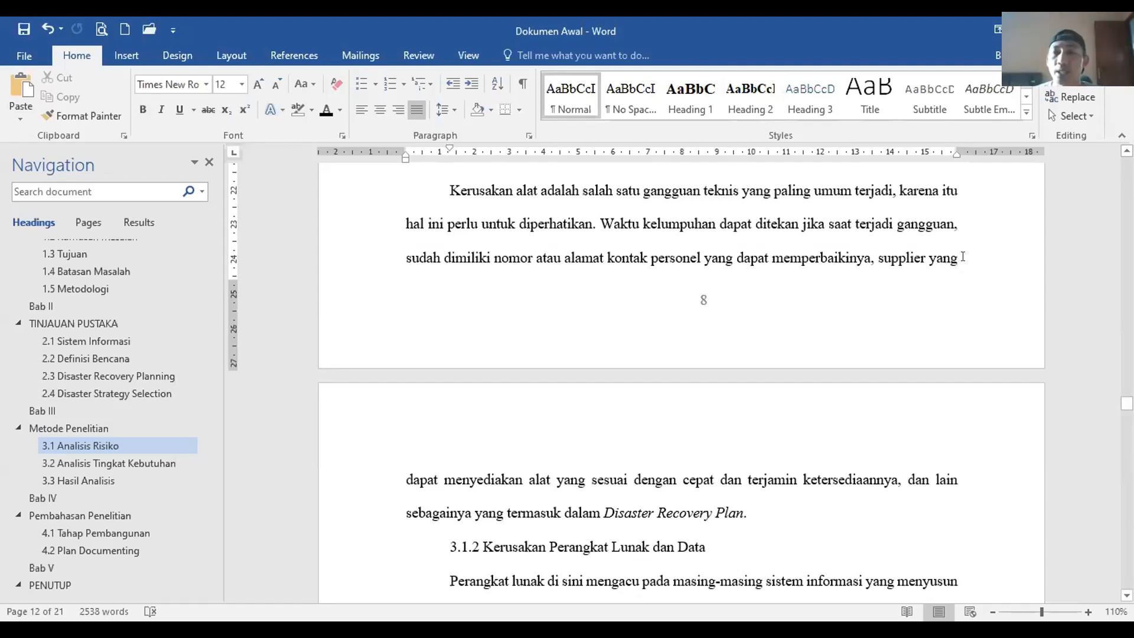
{"action": "left_click", "coordinate": [962, 256]}
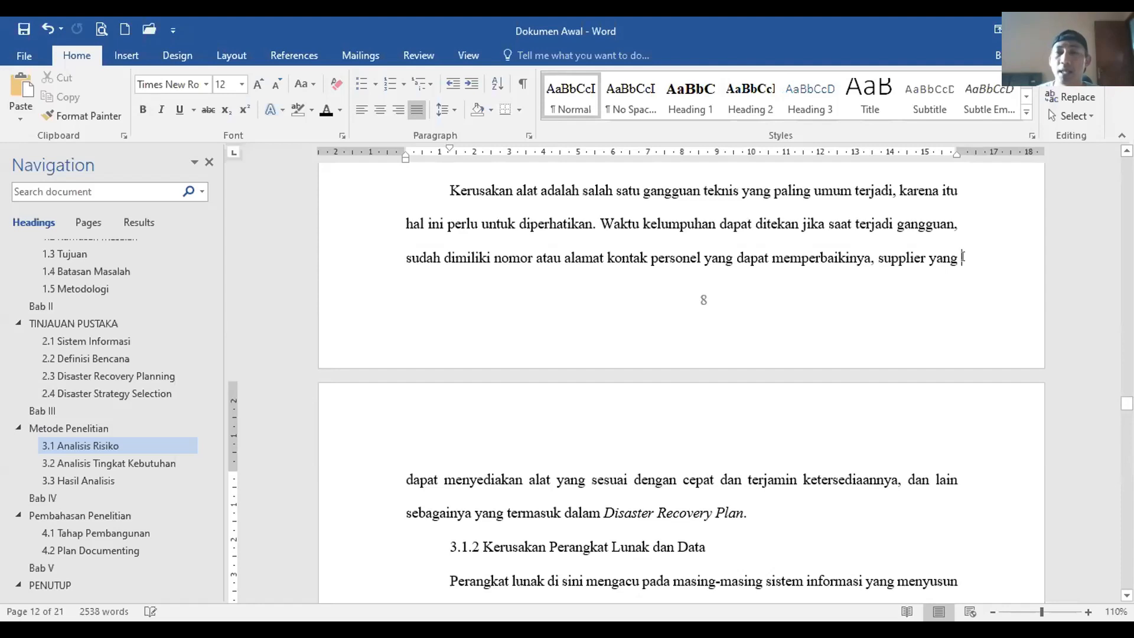
Step: Insert a Next Page section break at that point
{"action": "left_click", "coordinate": [239, 57]}
{"action": "left_click", "coordinate": [229, 76]}
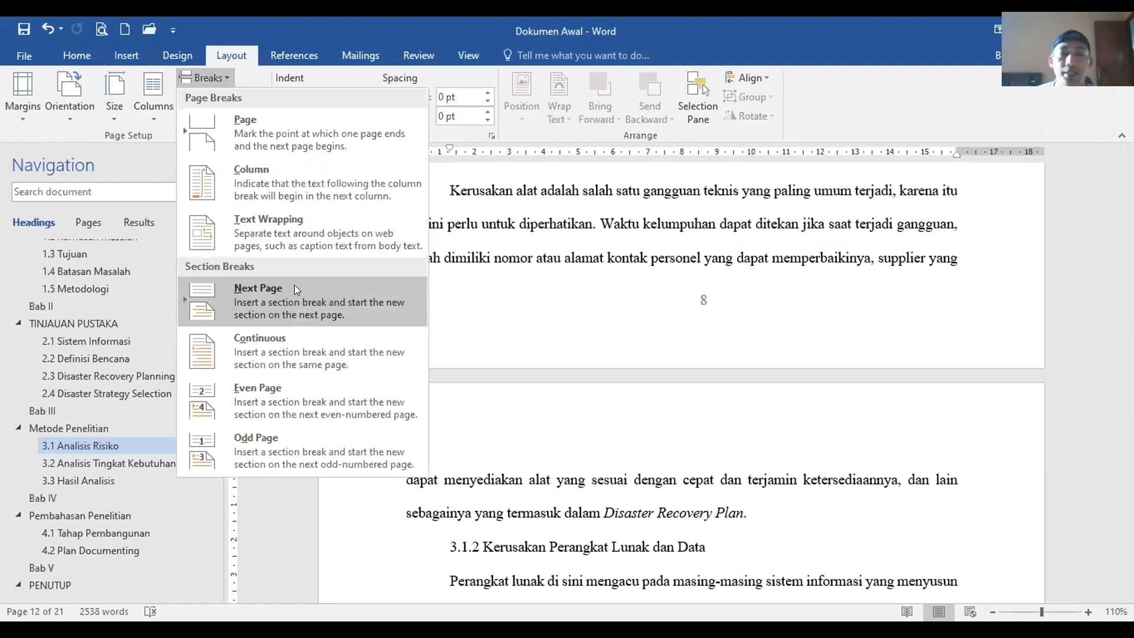
{"action": "left_click", "coordinate": [294, 287]}
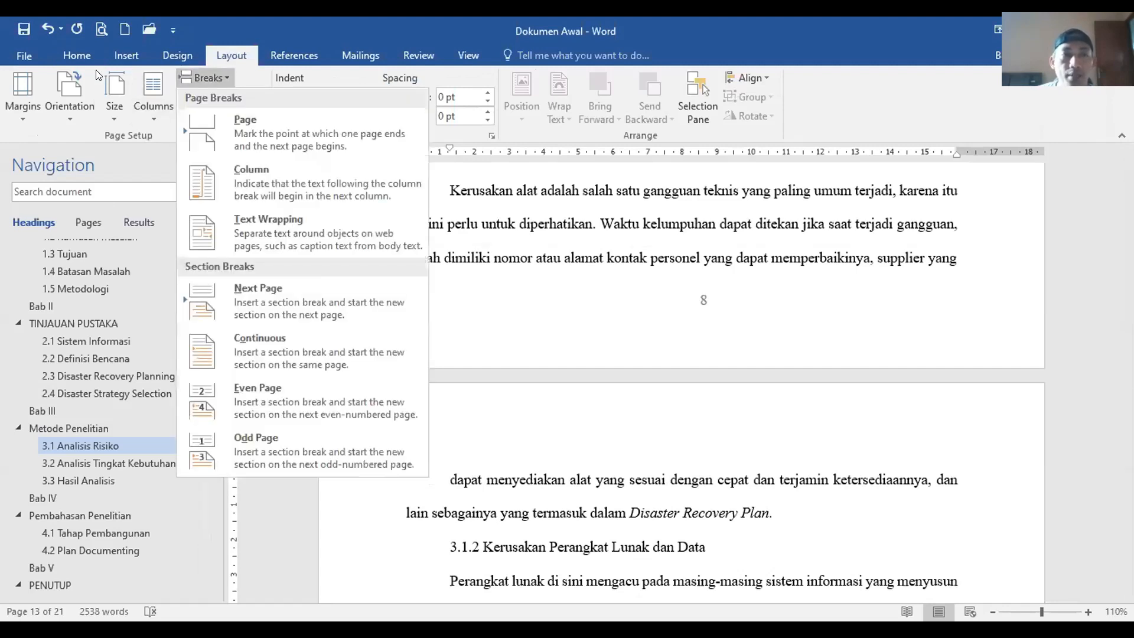
Step: Turn on formatting marks so the new section break is visible
{"action": "left_click", "coordinate": [71, 57]}
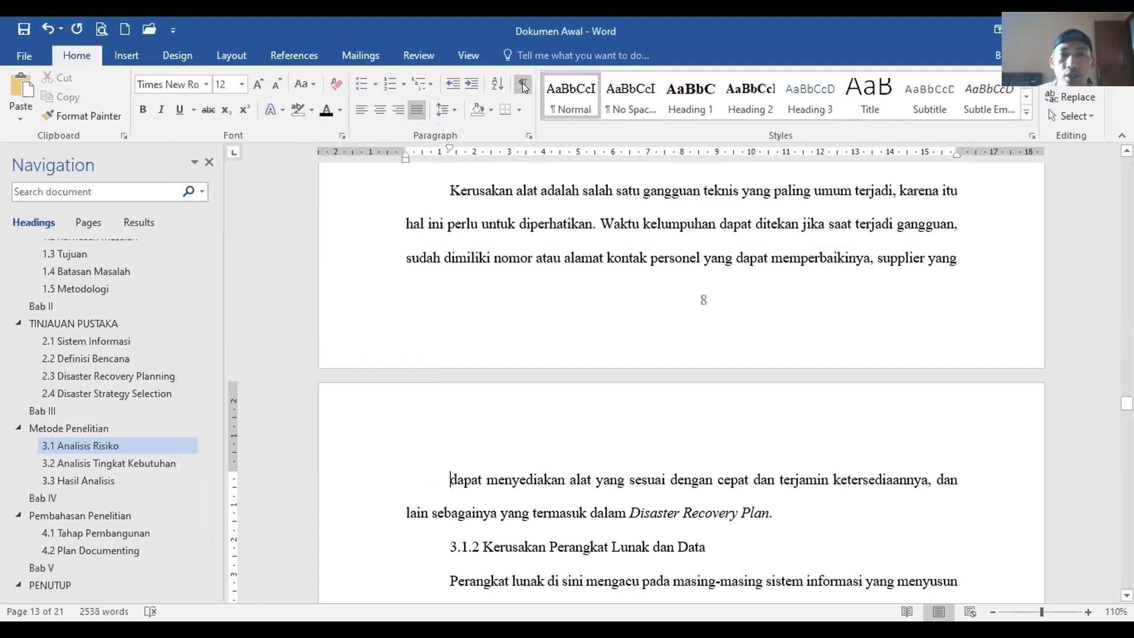
{"action": "left_click", "coordinate": [523, 87]}
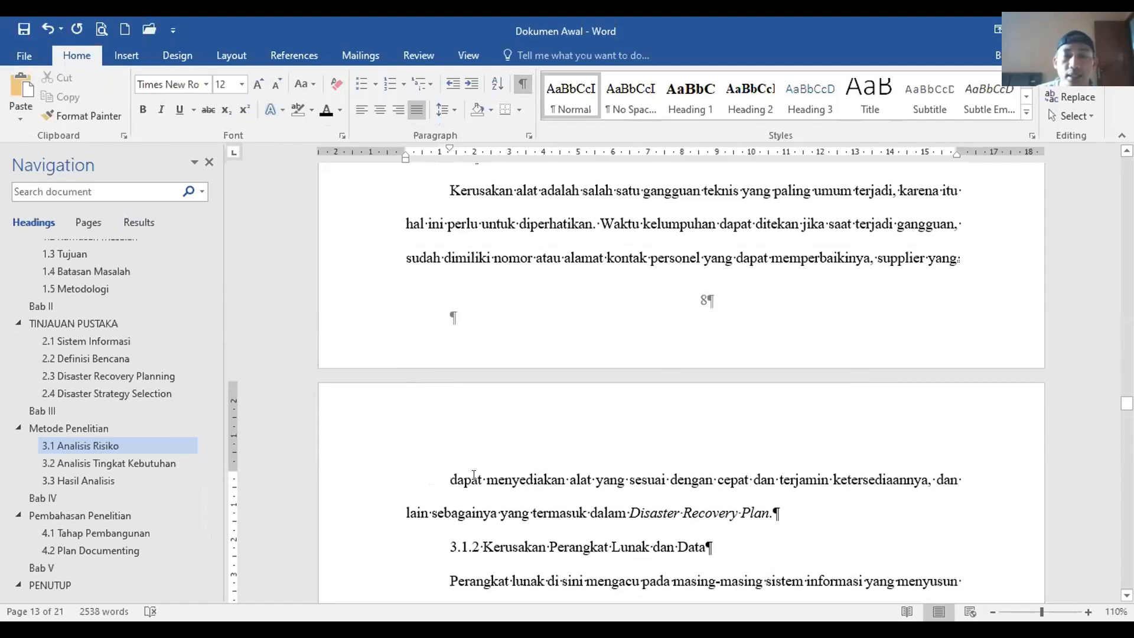
{"action": "left_click", "coordinate": [231, 57]}
{"action": "left_click", "coordinate": [69, 113]}
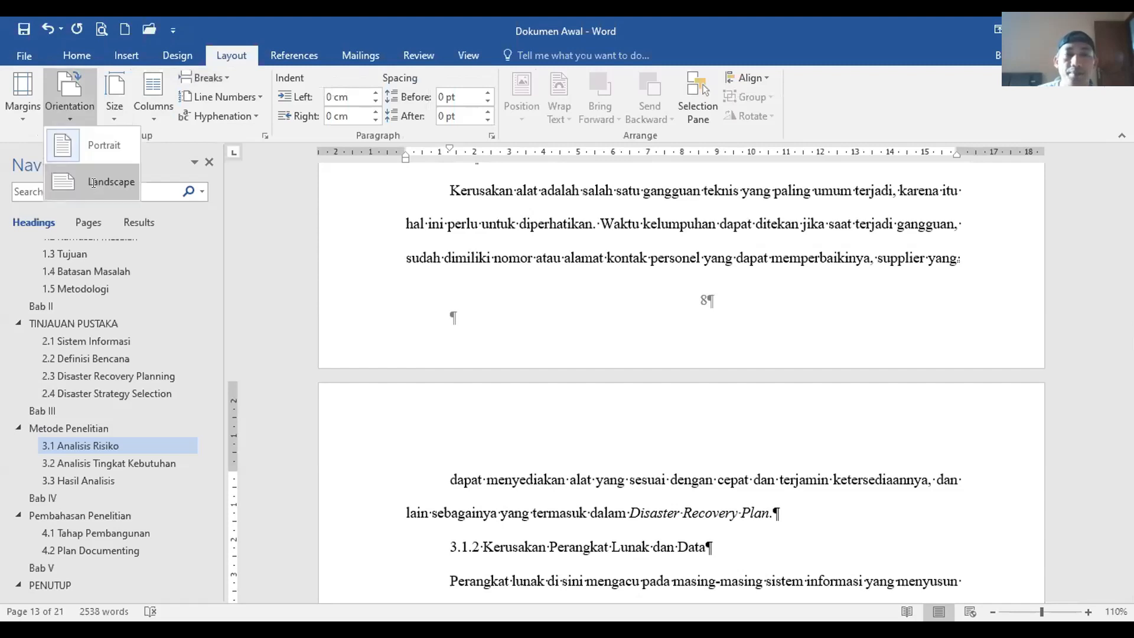
Step: Set the new section's orientation to Landscape, undoing once and reapplying it
{"action": "left_click", "coordinate": [95, 182]}
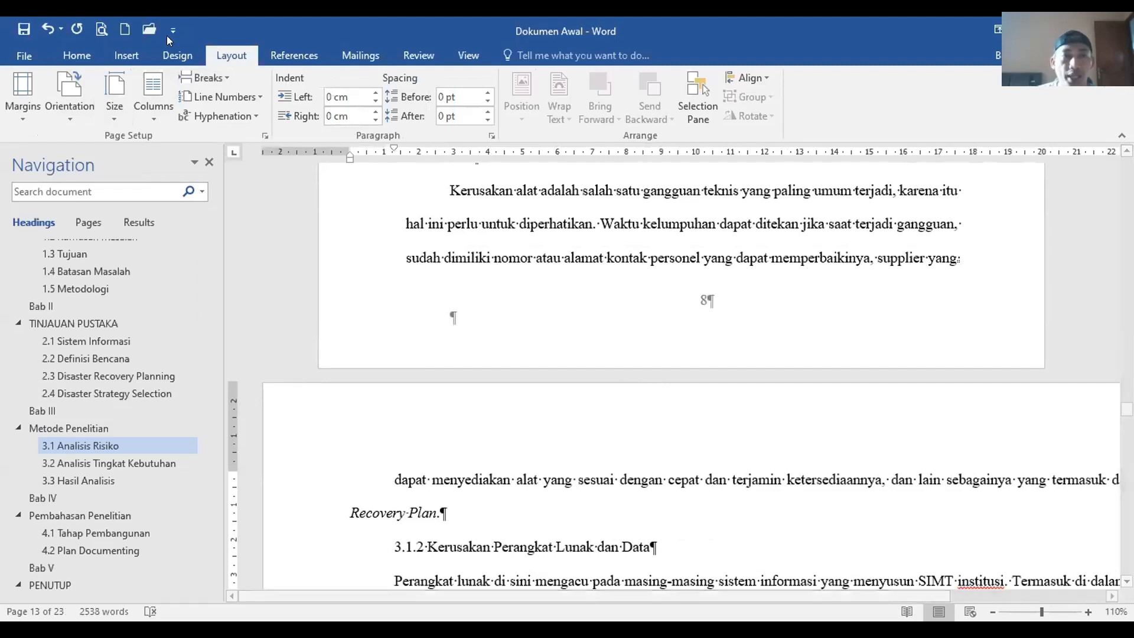
{"action": "left_click", "coordinate": [45, 30]}
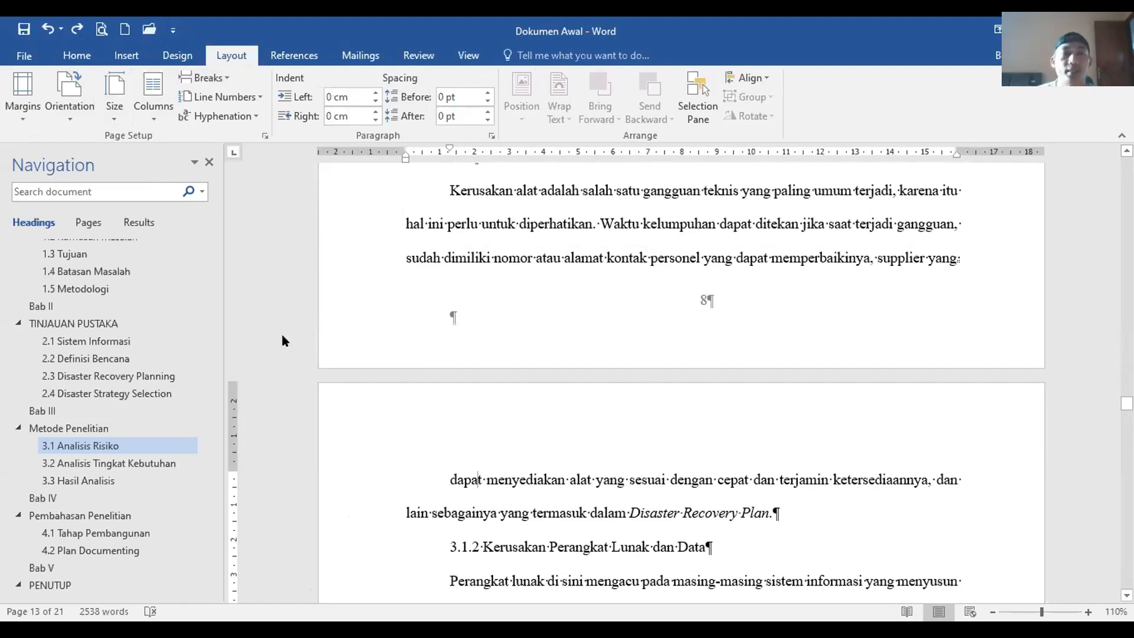
{"action": "left_click", "coordinate": [67, 115]}
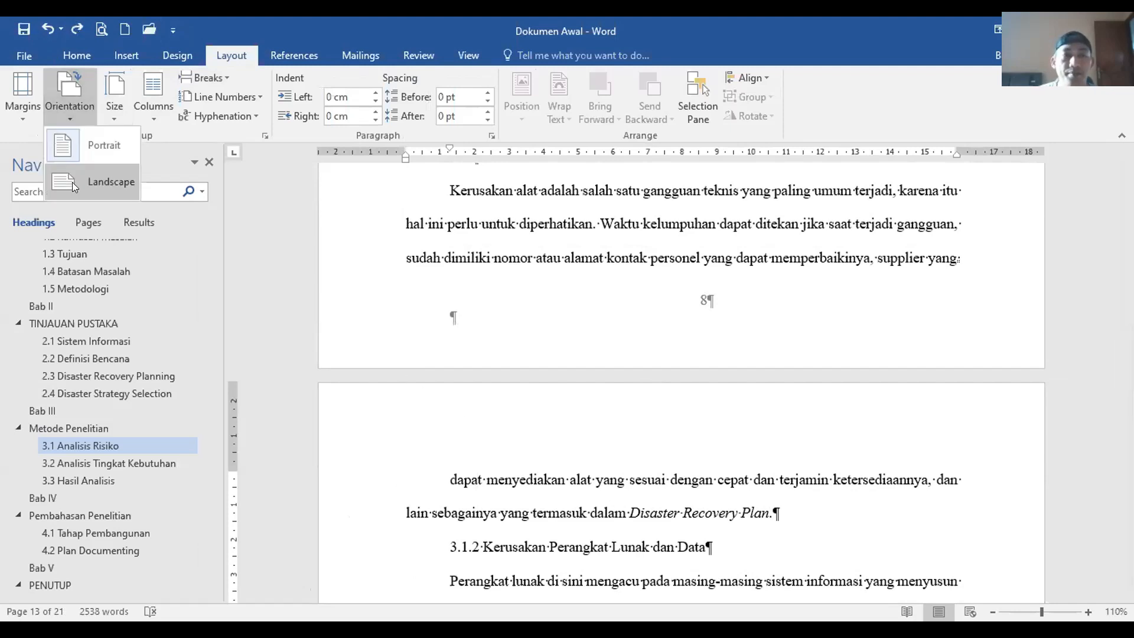
{"action": "left_click", "coordinate": [72, 182]}
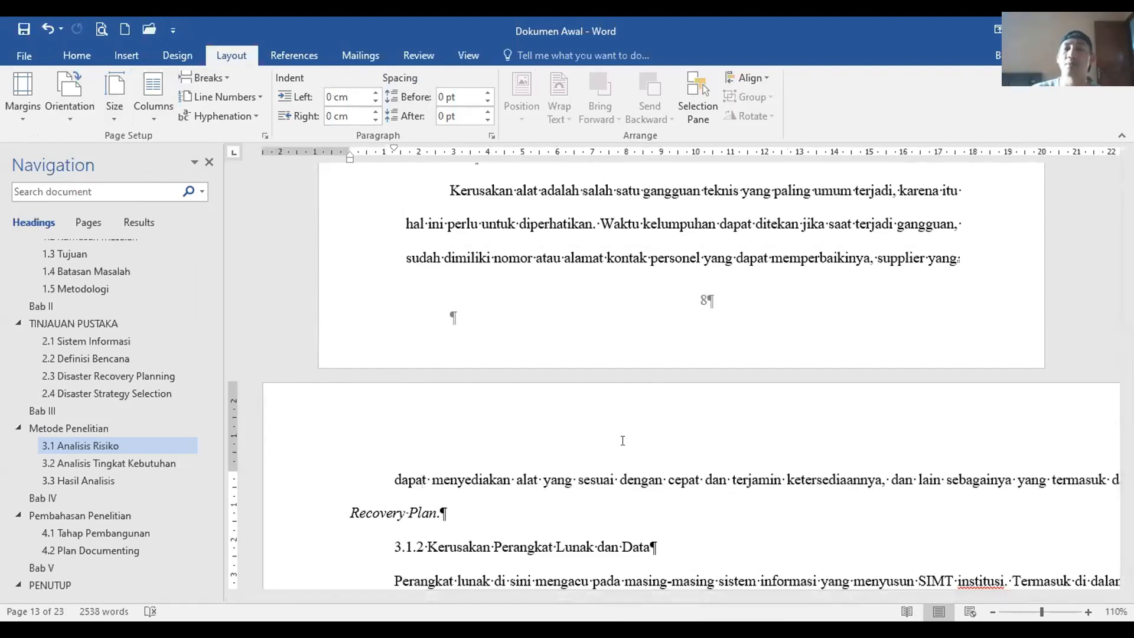
Step: Scroll through the document to check the landscape pages and the 23-page total
{"action": "scroll", "coordinate": [634, 492], "scroll_direction": "down", "scroll_amount": 15}
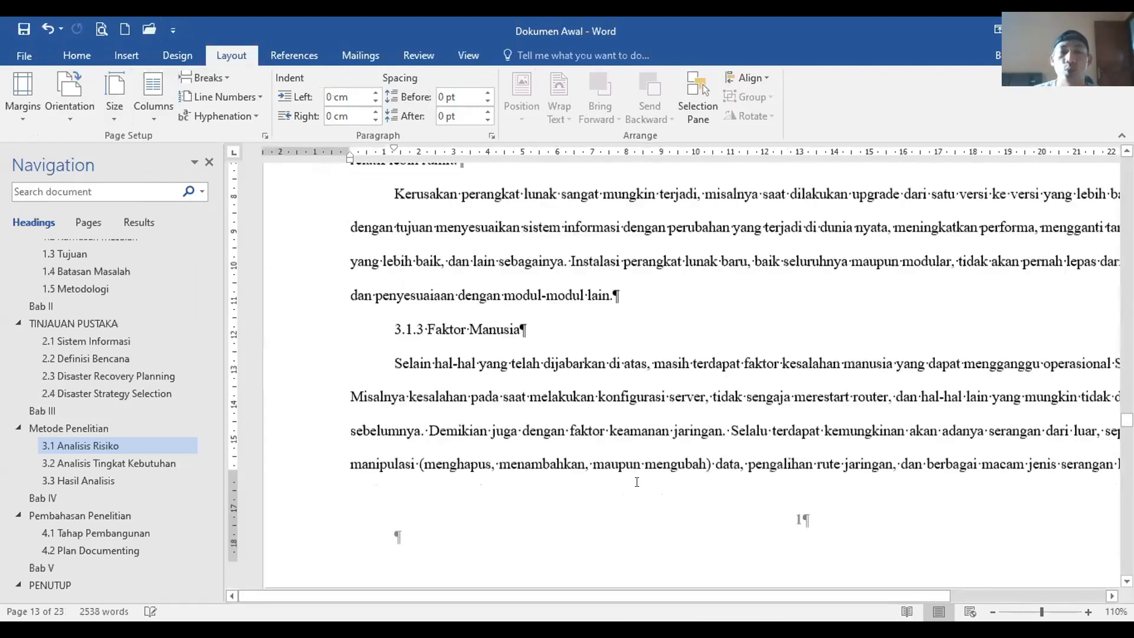
{"action": "scroll", "coordinate": [638, 480], "scroll_direction": "down", "scroll_amount": 15}
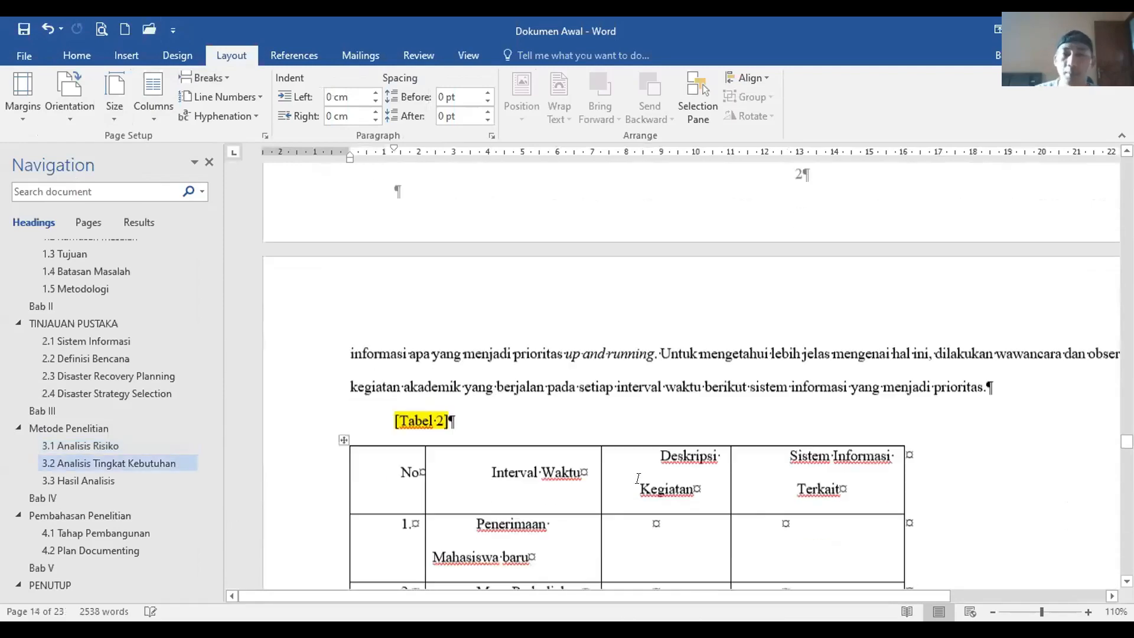
{"action": "scroll", "coordinate": [644, 487], "scroll_direction": "down", "scroll_amount": 5}
{"action": "scroll", "coordinate": [644, 484], "scroll_direction": "up", "scroll_amount": 15}
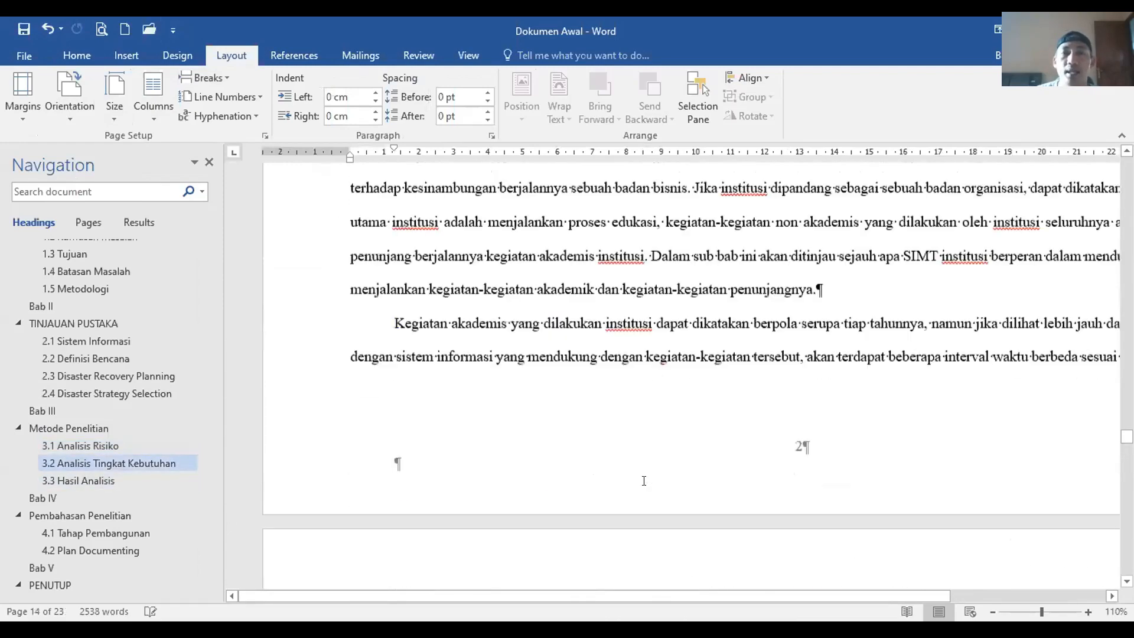
{"action": "scroll", "coordinate": [644, 480], "scroll_direction": "up", "scroll_amount": 15}
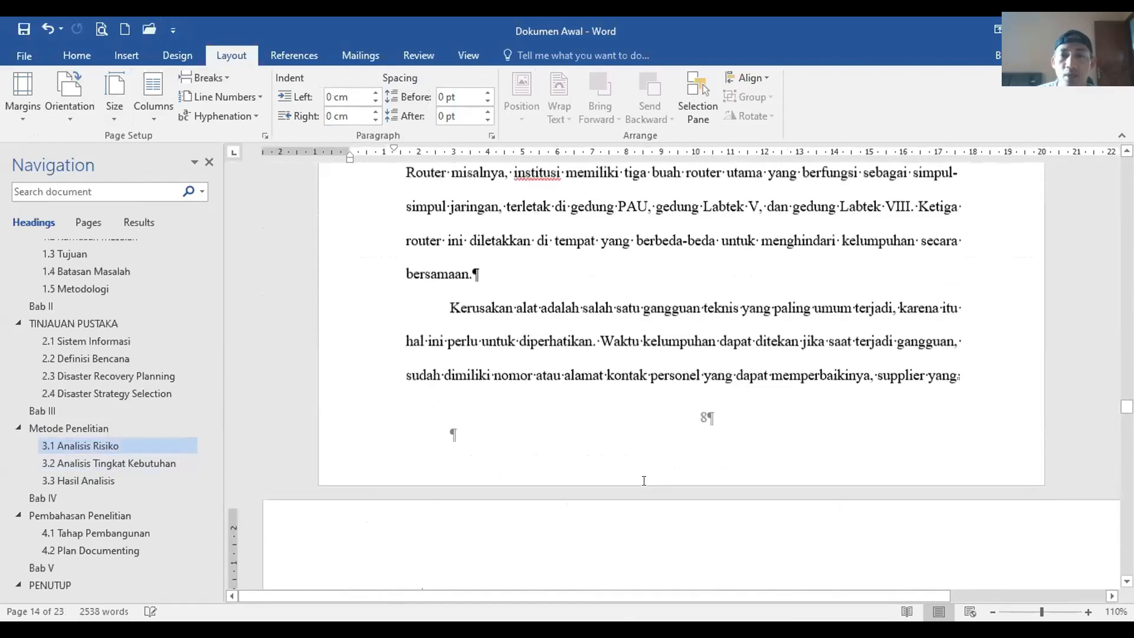
{"action": "scroll", "coordinate": [635, 421], "scroll_direction": "down", "scroll_amount": 4}
{"action": "scroll", "coordinate": [636, 421], "scroll_direction": "down", "scroll_amount": 5}
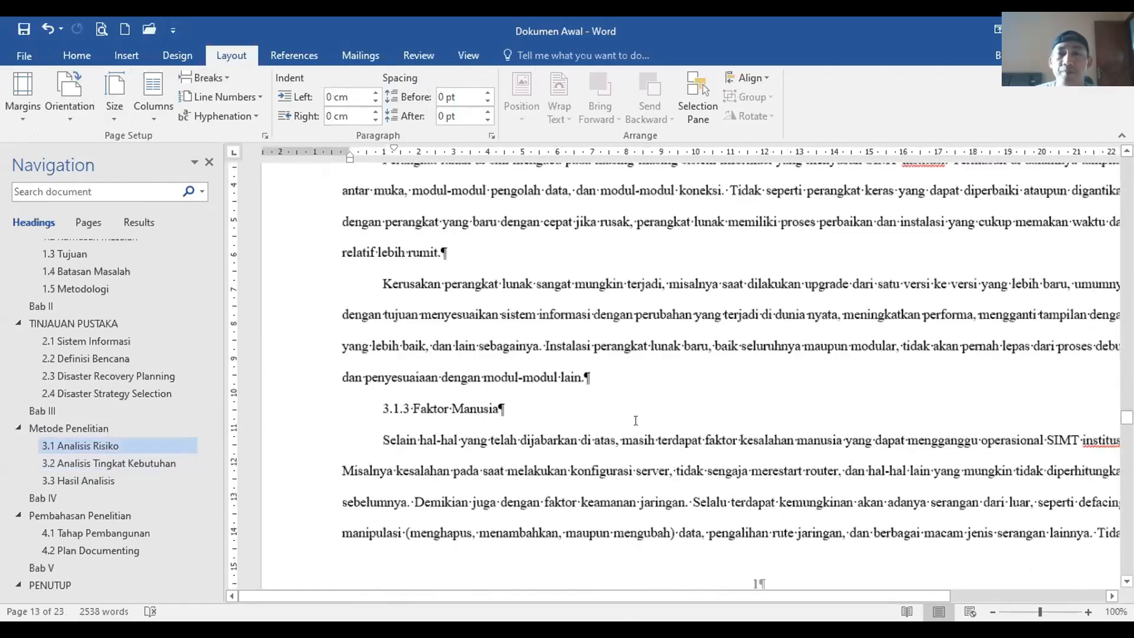
{"action": "scroll", "coordinate": [636, 421], "scroll_direction": "up", "scroll_amount": 8}
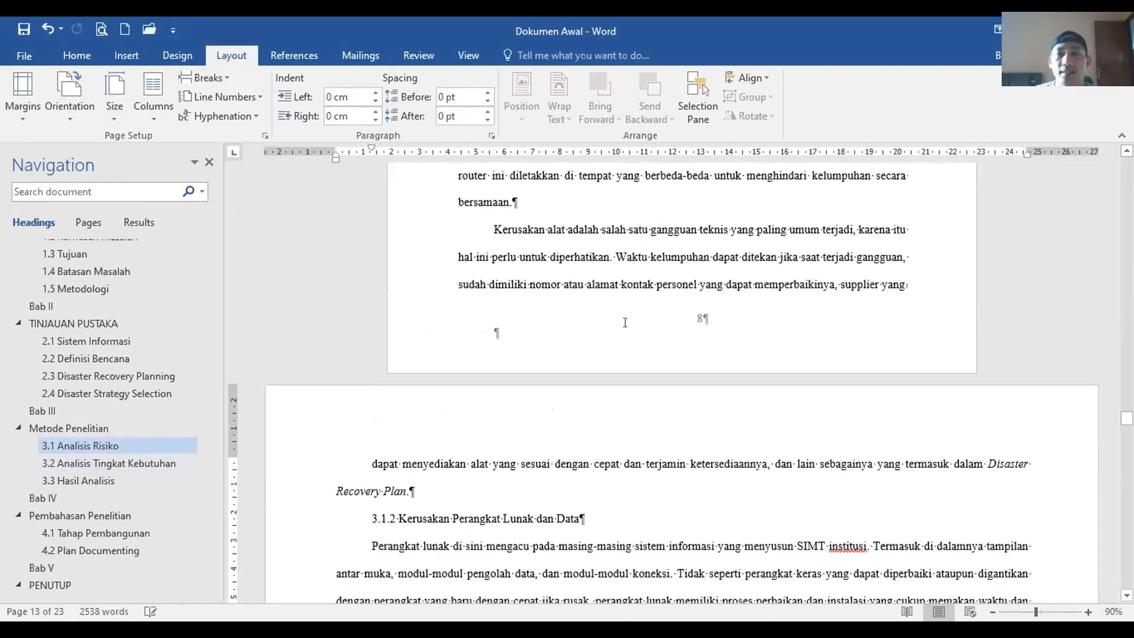
{"action": "scroll", "coordinate": [632, 426], "scroll_direction": "down", "scroll_amount": 1, "text": "ctrl"}
{"action": "scroll", "coordinate": [632, 425], "scroll_direction": "down", "scroll_amount": 8}
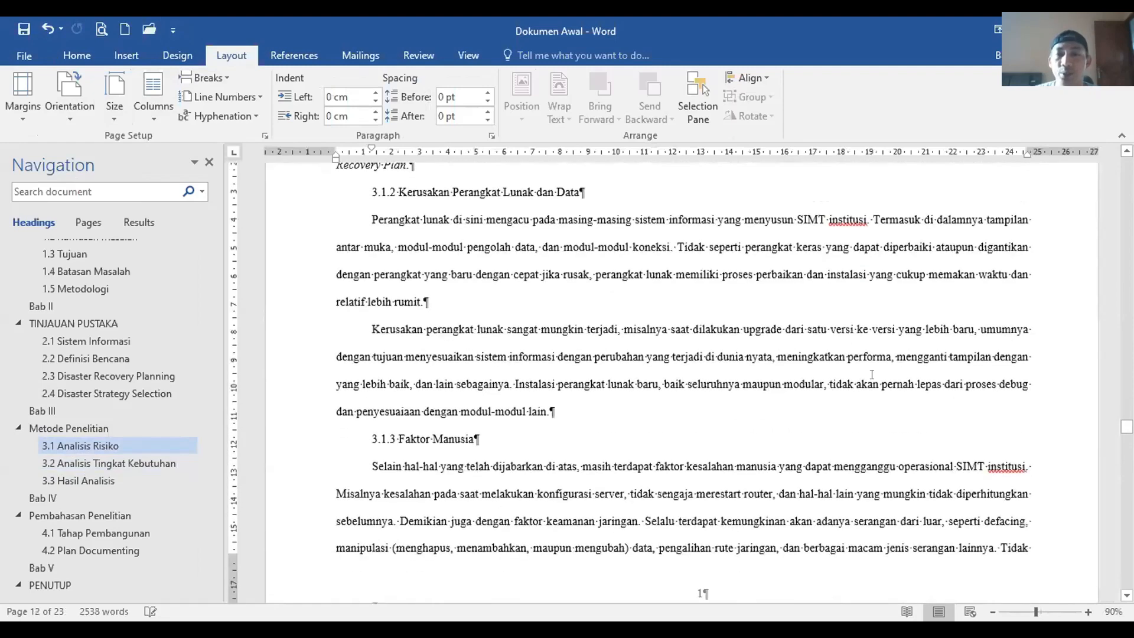
{"action": "scroll", "coordinate": [990, 280], "scroll_direction": "down", "scroll_amount": 3}
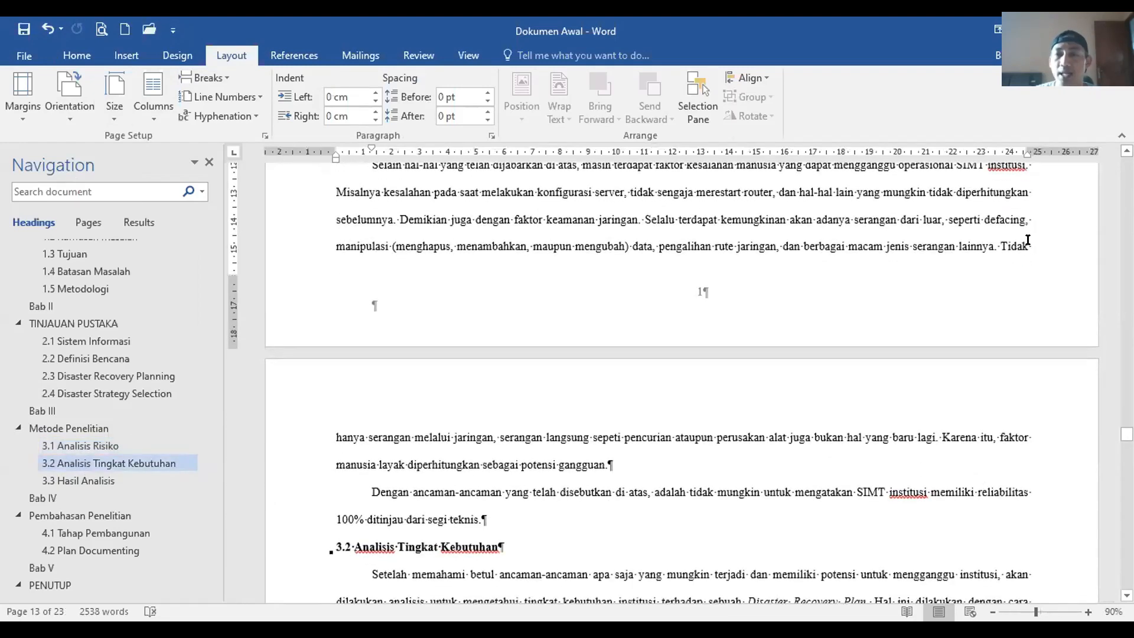
{"action": "left_click", "coordinate": [1027, 240]}
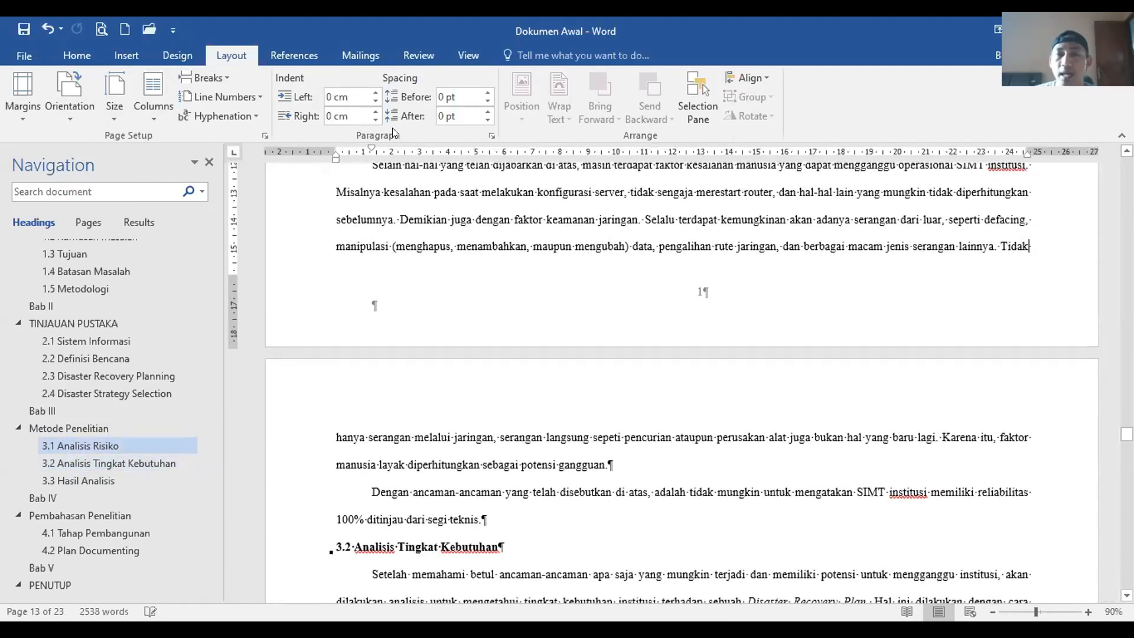
{"action": "left_click", "coordinate": [207, 78]}
{"action": "left_click", "coordinate": [255, 303]}
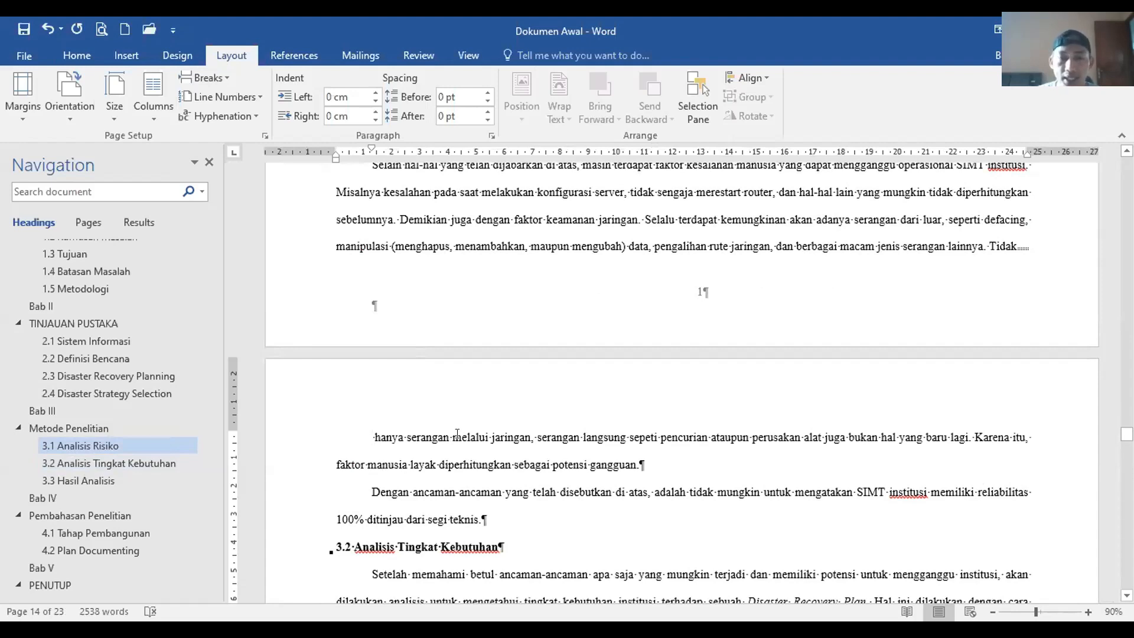
{"action": "left_click", "coordinate": [86, 104]}
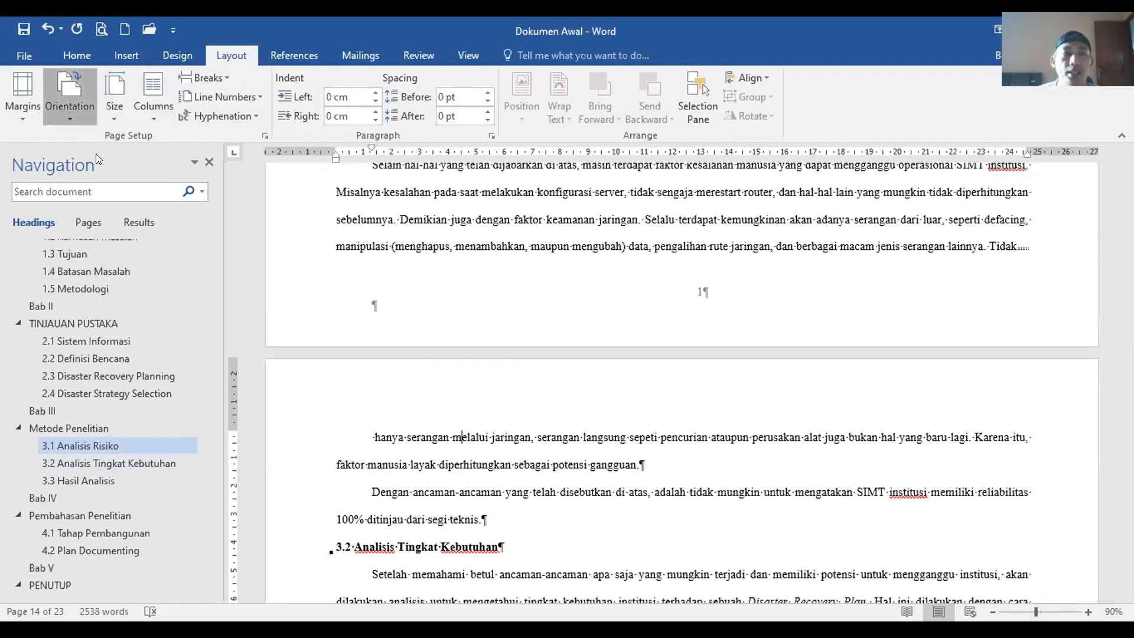
{"action": "left_click", "coordinate": [96, 153]}
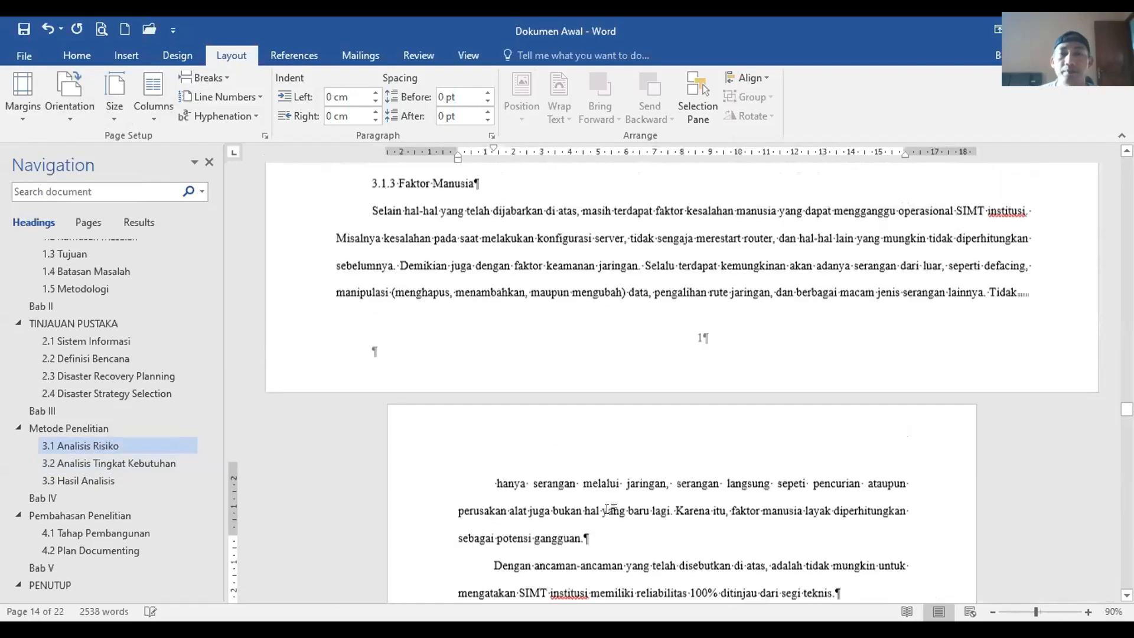
{"action": "scroll", "coordinate": [607, 509], "scroll_direction": "up", "scroll_amount": 6}
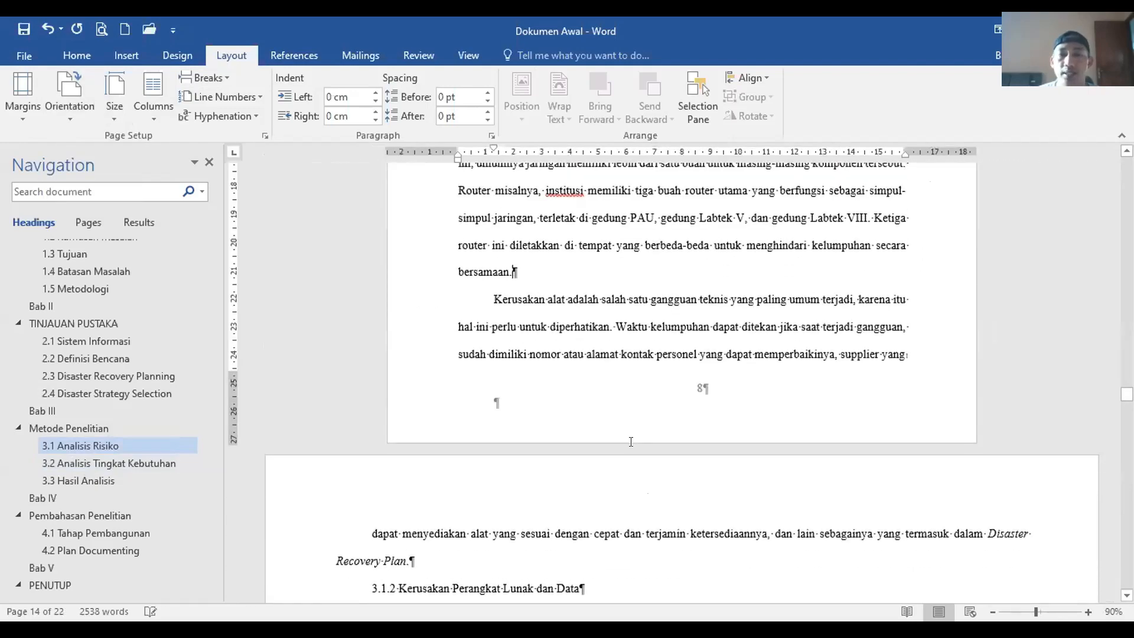
{"action": "scroll", "coordinate": [619, 438], "scroll_direction": "down", "scroll_amount": 4}
{"action": "scroll", "coordinate": [619, 438], "scroll_direction": "down", "scroll_amount": 8}
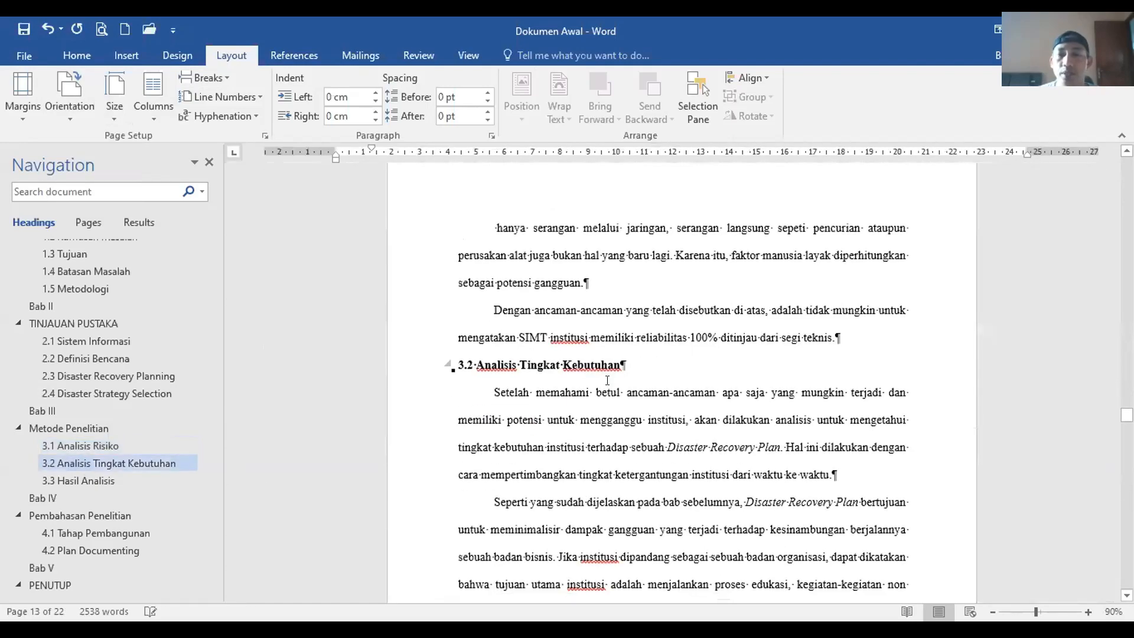
{"action": "left_click", "coordinate": [612, 373]}
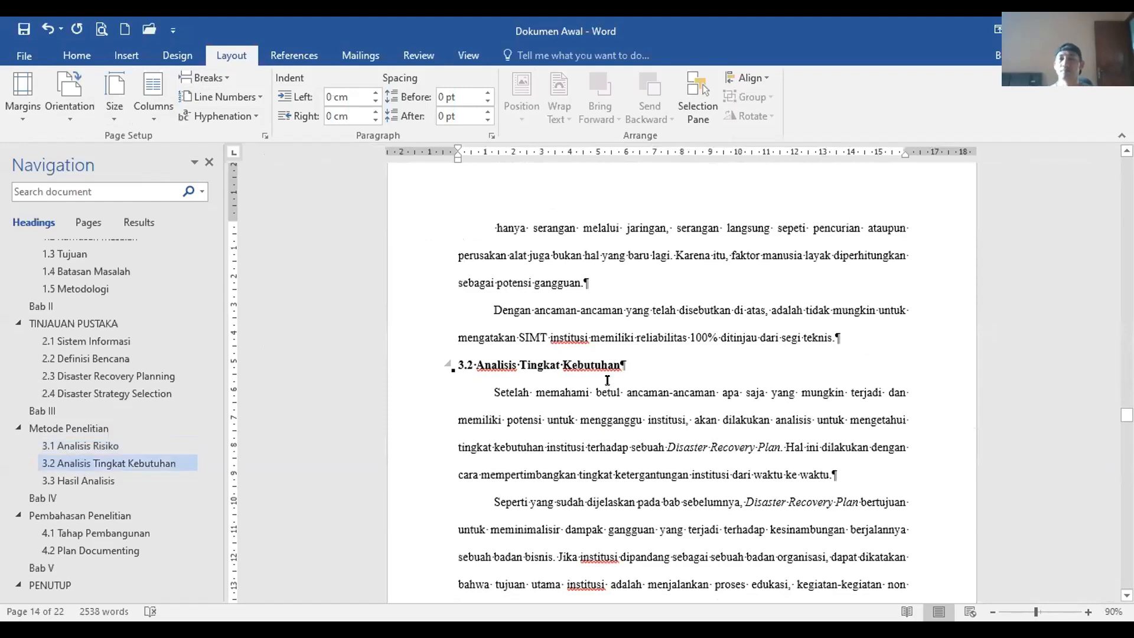
{"action": "scroll", "coordinate": [622, 408], "scroll_direction": "down", "scroll_amount": 15}
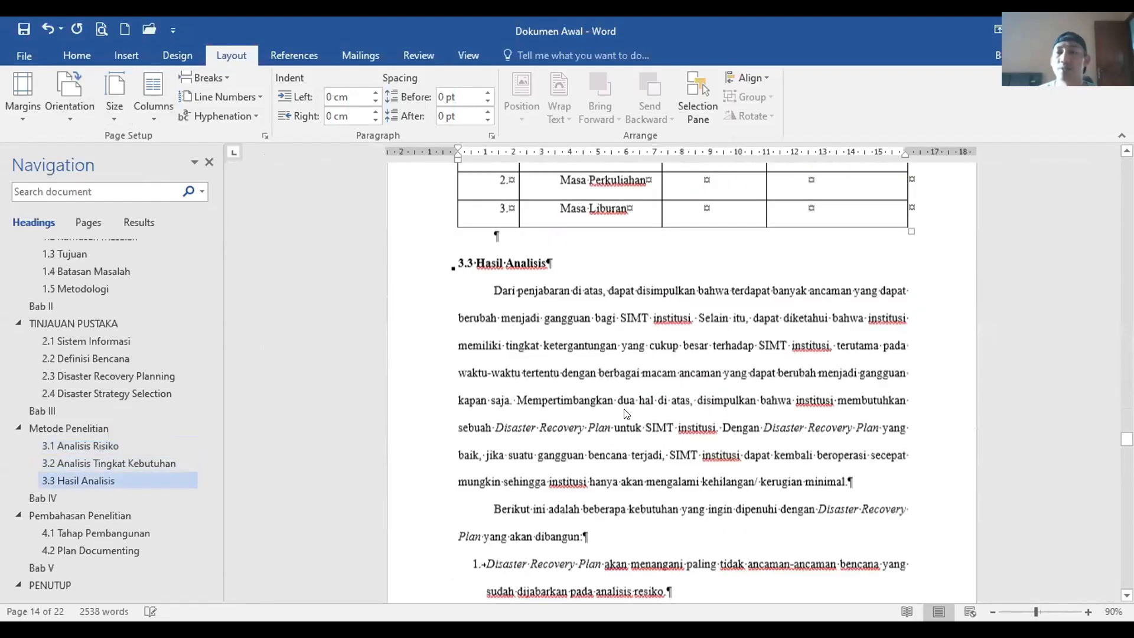
{"action": "scroll", "coordinate": [622, 410], "scroll_direction": "down", "scroll_amount": 5}
{"action": "scroll", "coordinate": [617, 439], "scroll_direction": "up", "scroll_amount": 12}
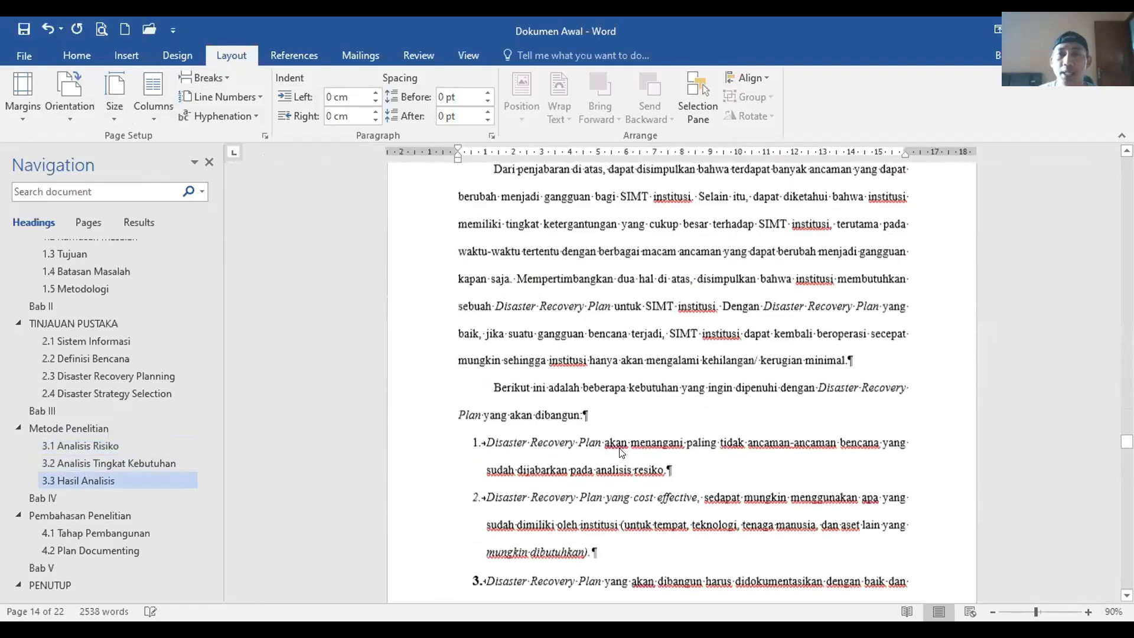
{"action": "scroll", "coordinate": [620, 449], "scroll_direction": "up", "scroll_amount": 6}
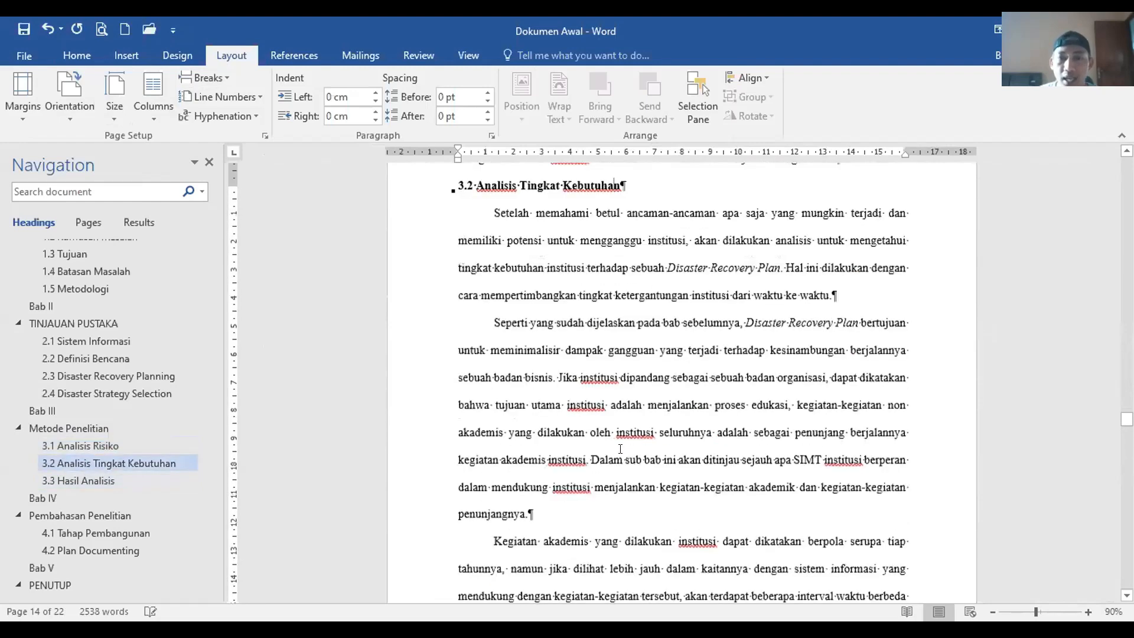
{"action": "scroll", "coordinate": [620, 449], "scroll_direction": "up", "scroll_amount": 6}
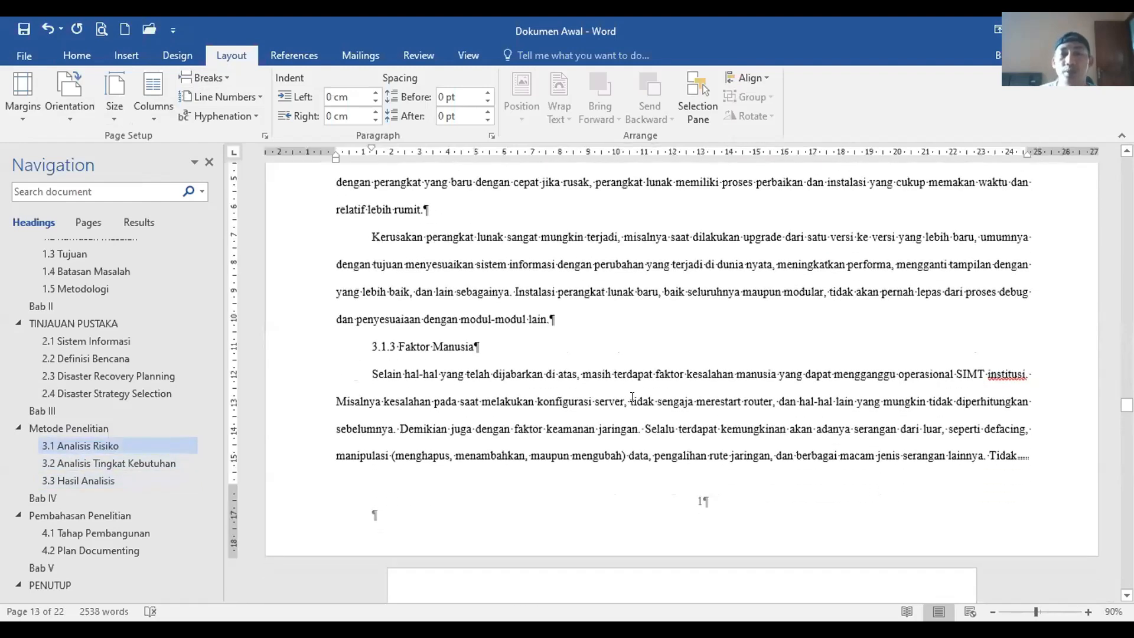
{"action": "scroll", "coordinate": [632, 397], "scroll_direction": "up", "scroll_amount": 5}
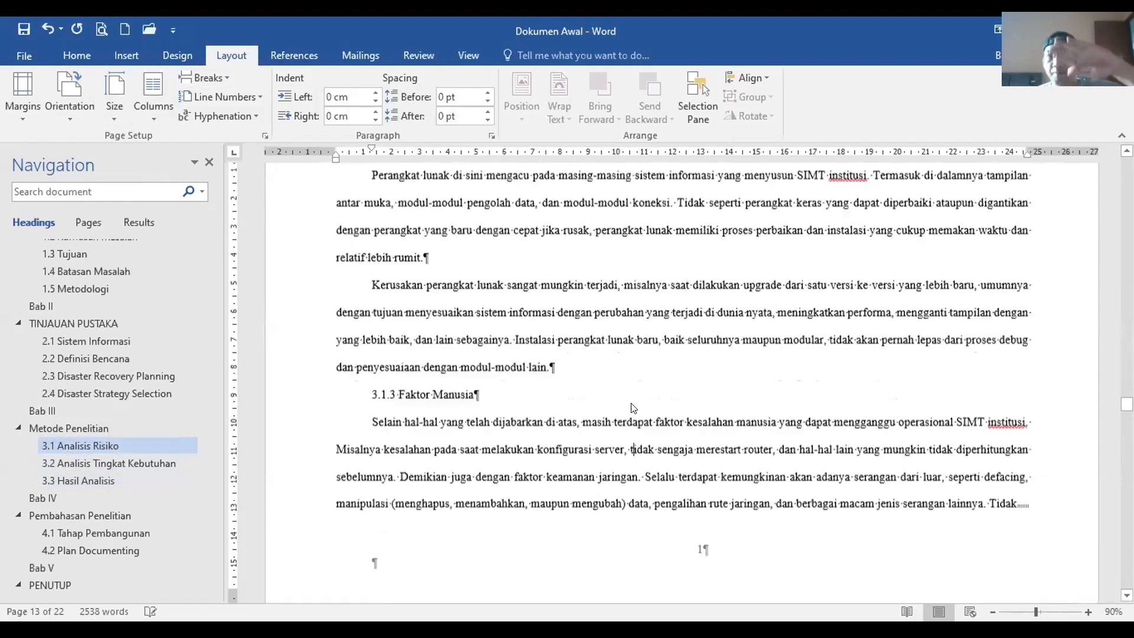
{"action": "scroll", "coordinate": [911, 321], "scroll_direction": "up", "scroll_amount": 3}
{"action": "left_click", "coordinate": [909, 315]}
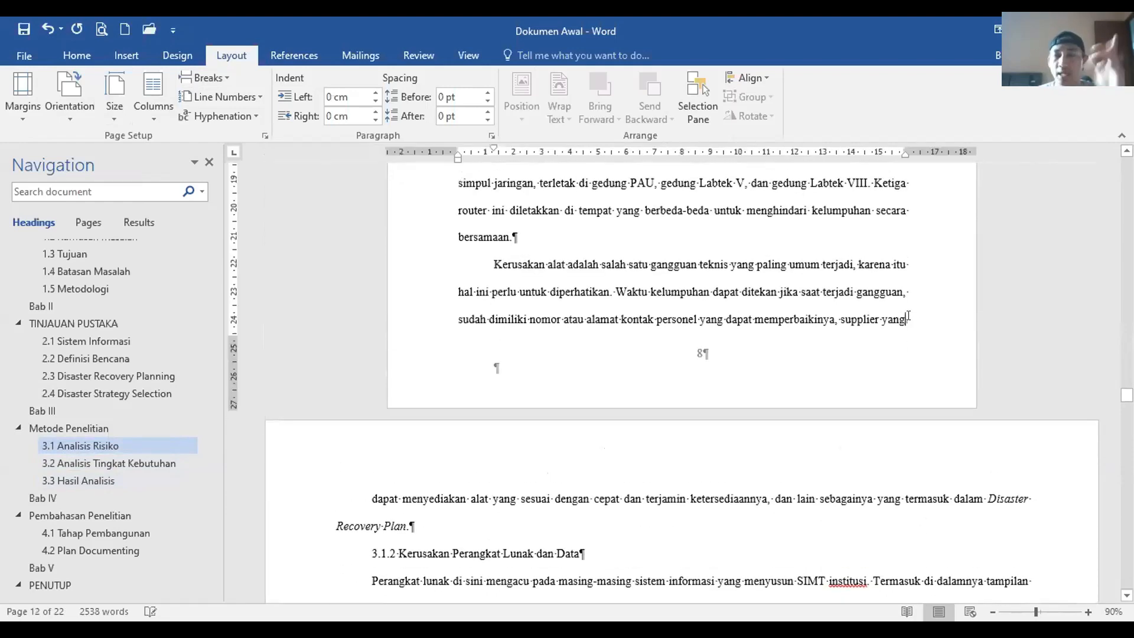
{"action": "scroll", "coordinate": [809, 414], "scroll_direction": "down", "scroll_amount": 10}
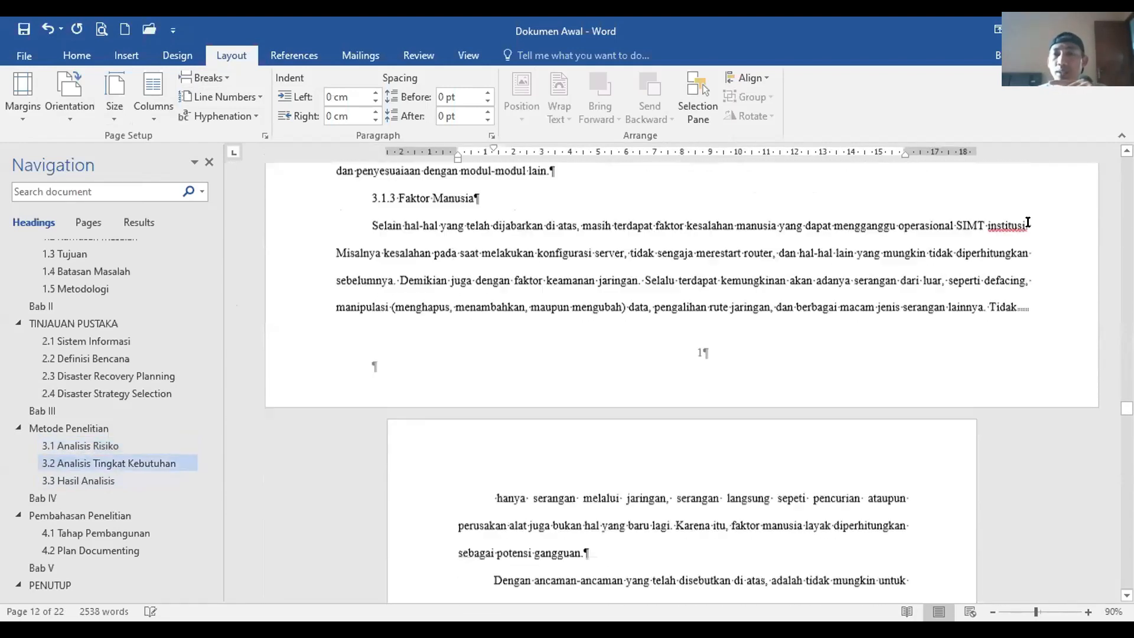
{"action": "left_click", "coordinate": [1022, 209]}
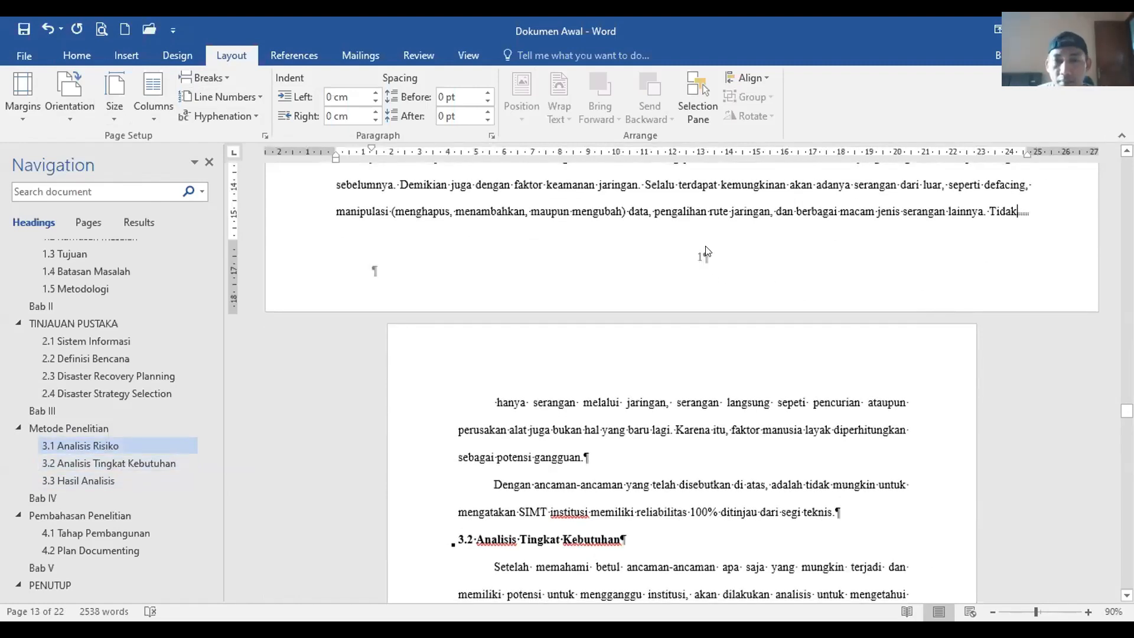
{"action": "scroll", "coordinate": [706, 260], "scroll_direction": "down", "scroll_amount": 6}
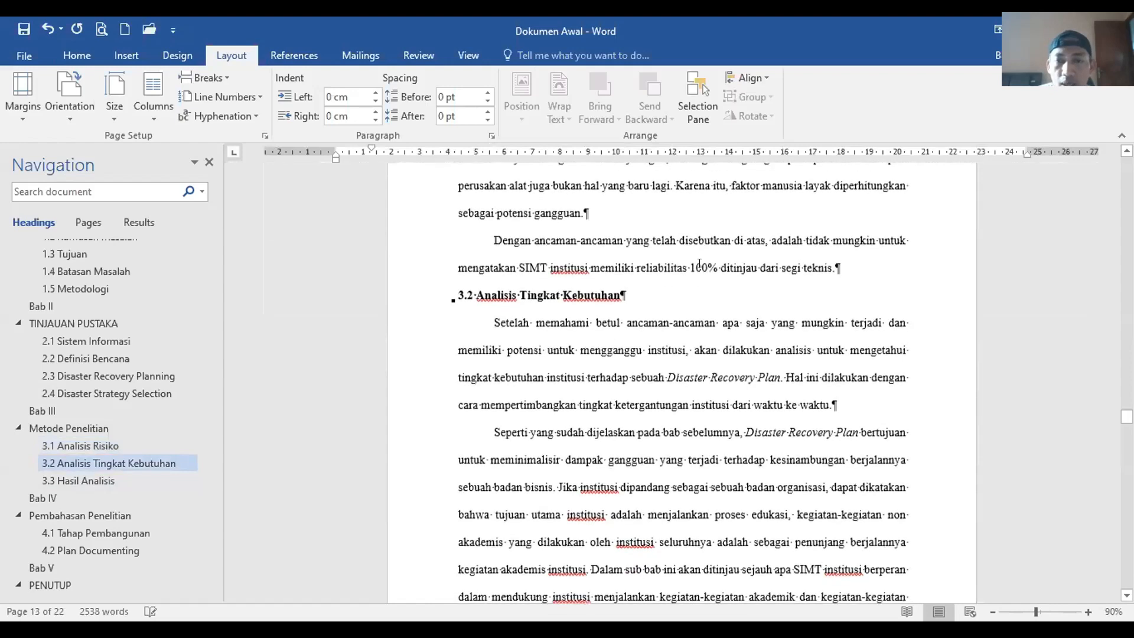
{"action": "scroll", "coordinate": [691, 303], "scroll_direction": "down", "scroll_amount": 3}
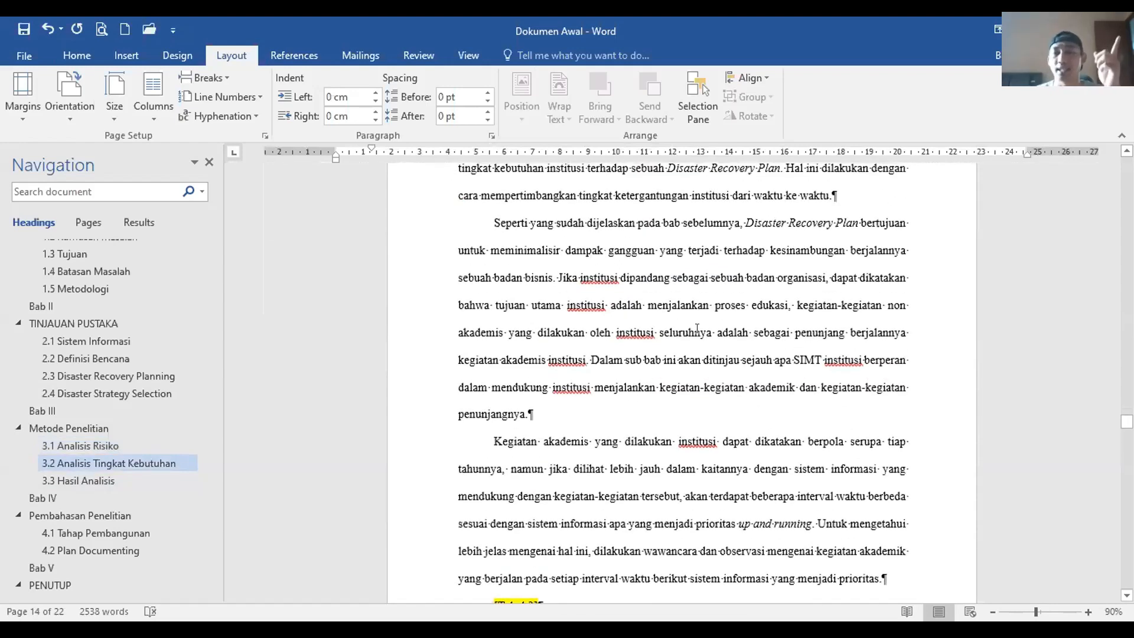
{"action": "scroll", "coordinate": [697, 329], "scroll_direction": "up", "scroll_amount": 8}
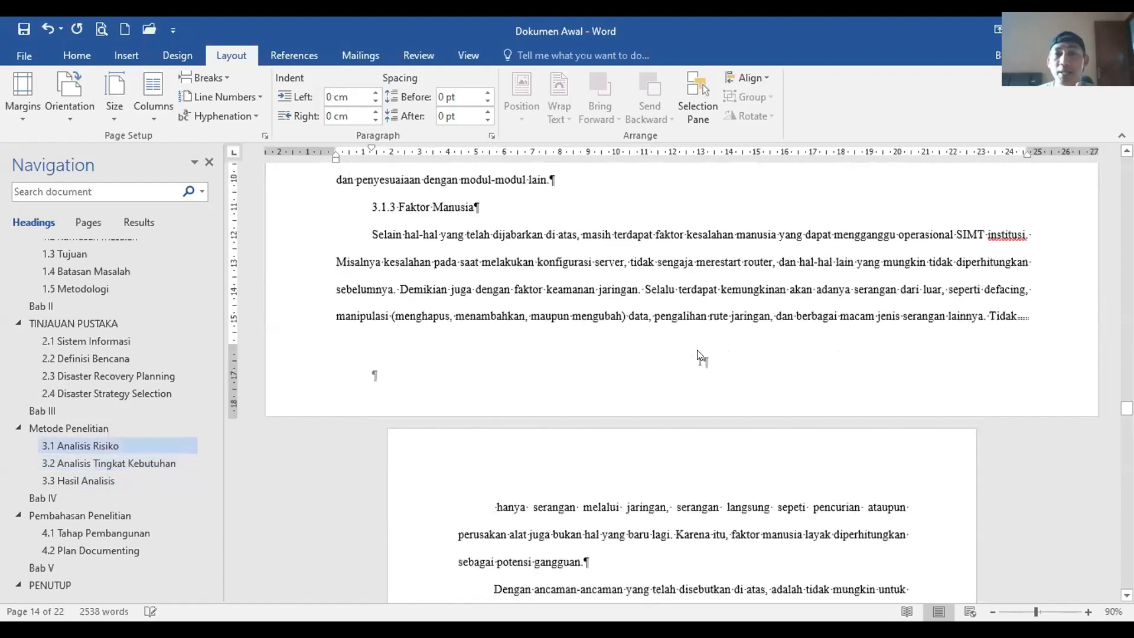
{"action": "scroll", "coordinate": [700, 345], "scroll_direction": "up", "scroll_amount": 10}
{"action": "scroll", "coordinate": [704, 333], "scroll_direction": "down", "scroll_amount": 8}
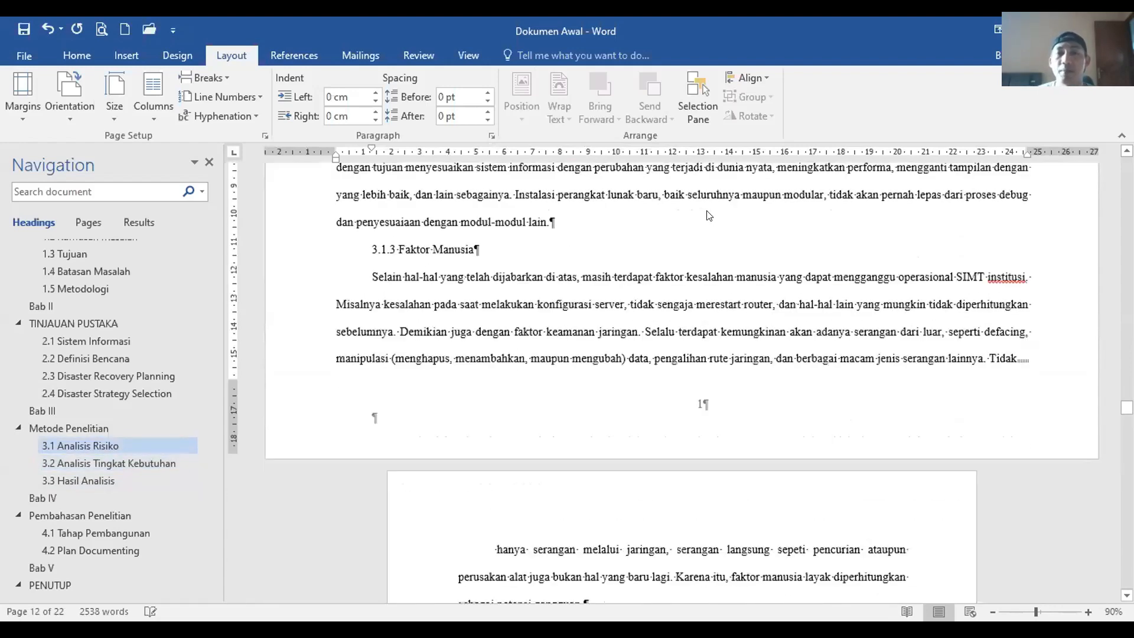
Step: Set the landscape section's footer numbering to continue from the previous section
{"action": "double_click", "coordinate": [700, 189]}
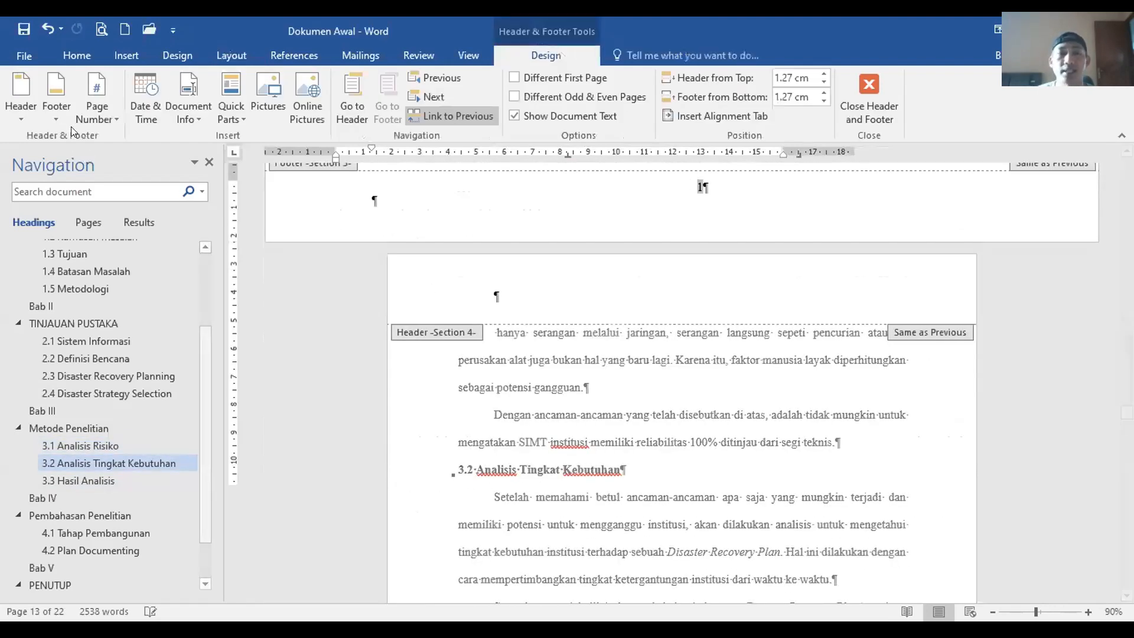
{"action": "left_click", "coordinate": [107, 104]}
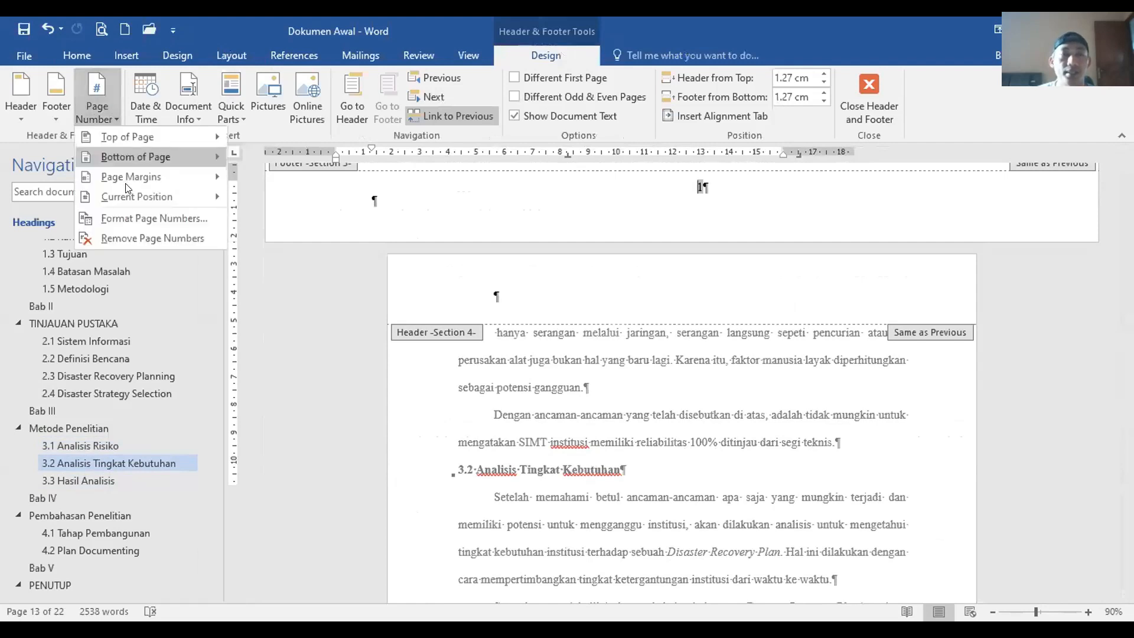
{"action": "left_click", "coordinate": [154, 218]}
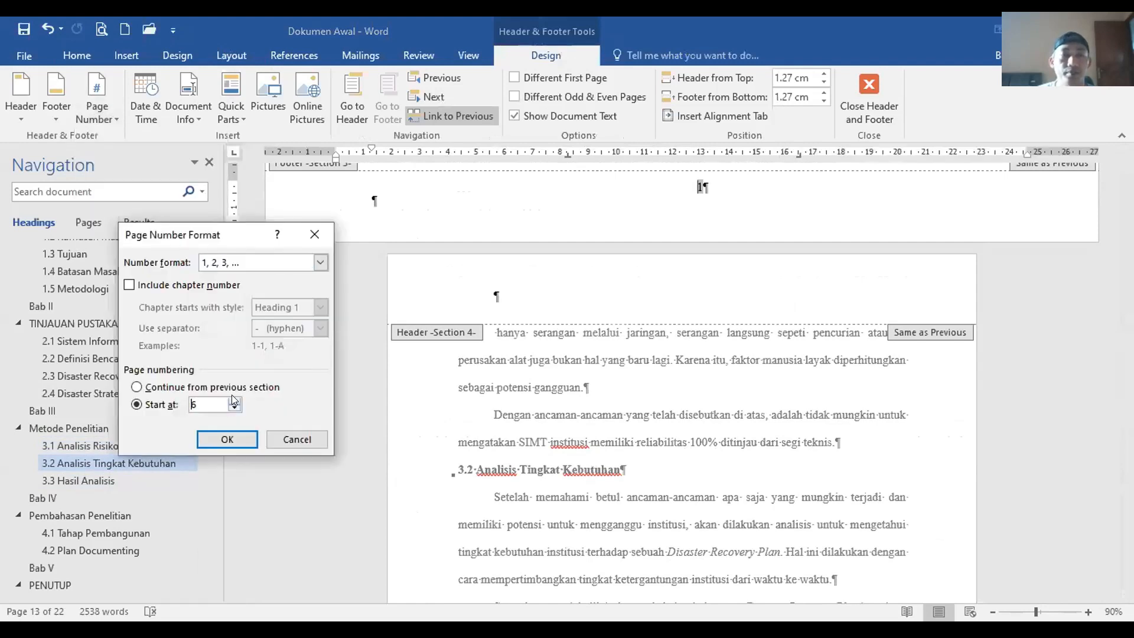
{"action": "left_click", "coordinate": [220, 389]}
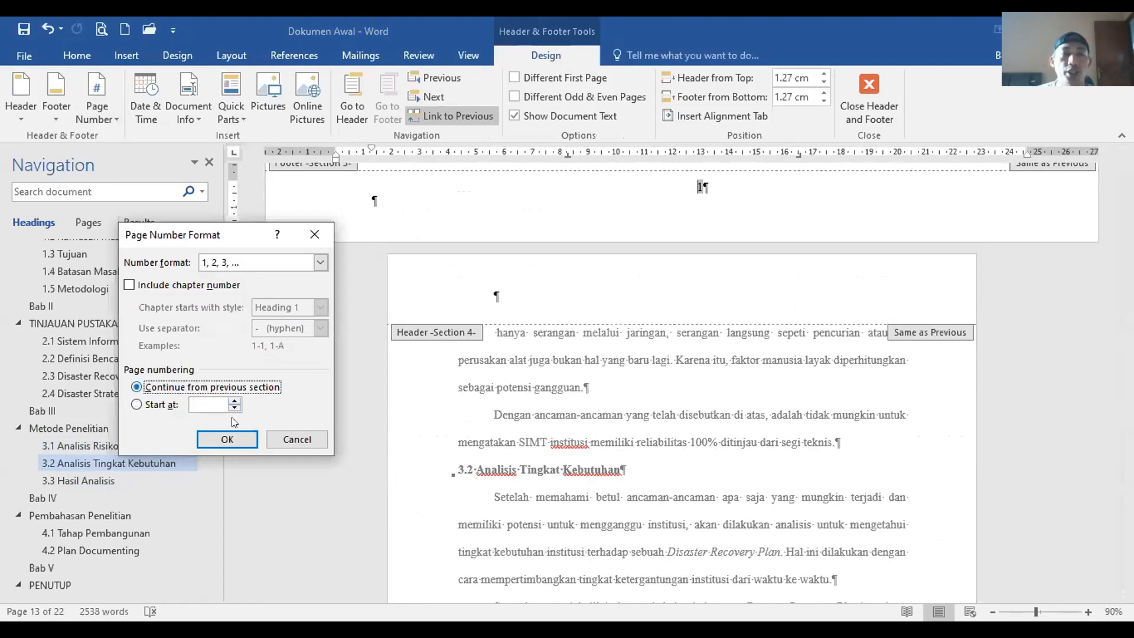
{"action": "key", "text": "Return"}
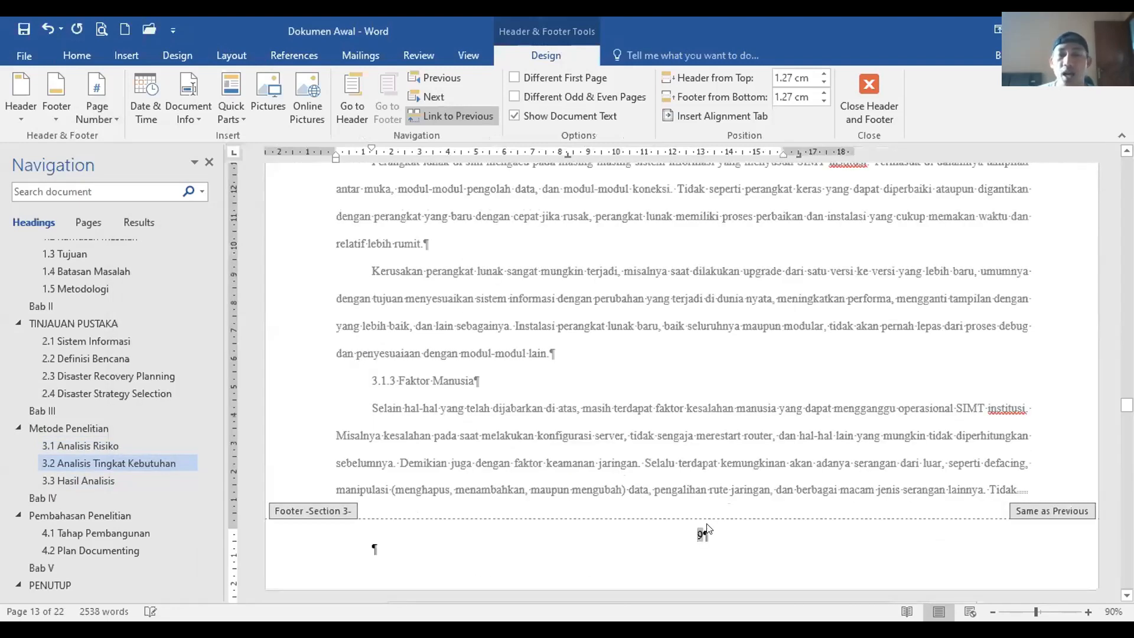
{"action": "scroll", "coordinate": [709, 514], "scroll_direction": "down", "scroll_amount": 6}
{"action": "scroll", "coordinate": [732, 488], "scroll_direction": "down", "scroll_amount": 7}
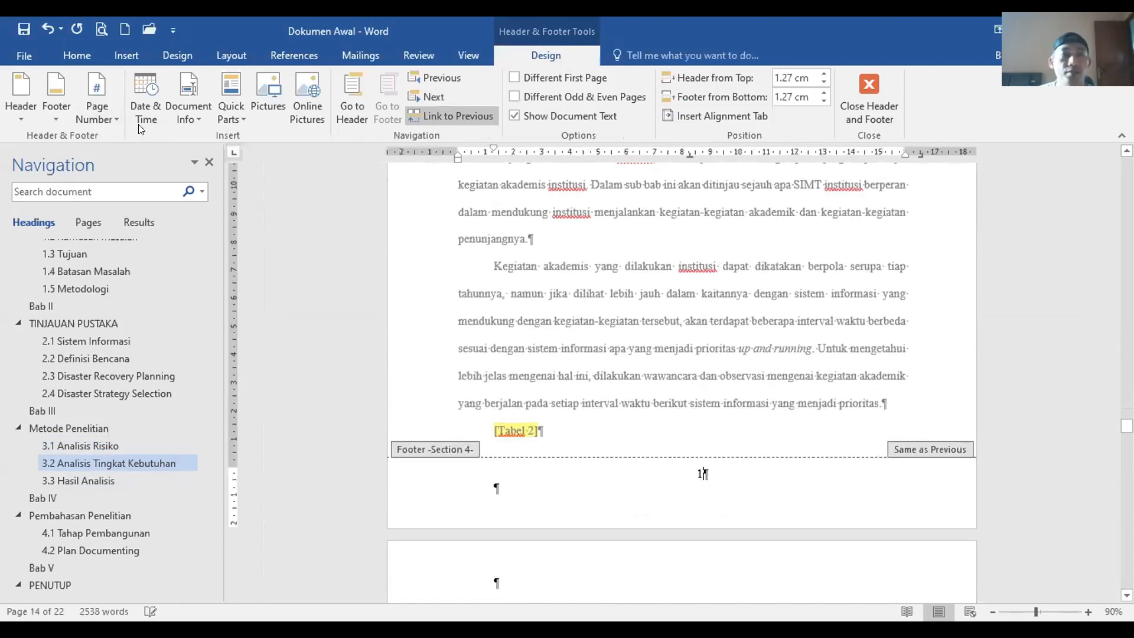
Step: Make Section 4's page numbering continue too, so its footer shows 10
{"action": "left_click", "coordinate": [110, 112]}
{"action": "left_click", "coordinate": [138, 222]}
{"action": "left_click", "coordinate": [239, 387]}
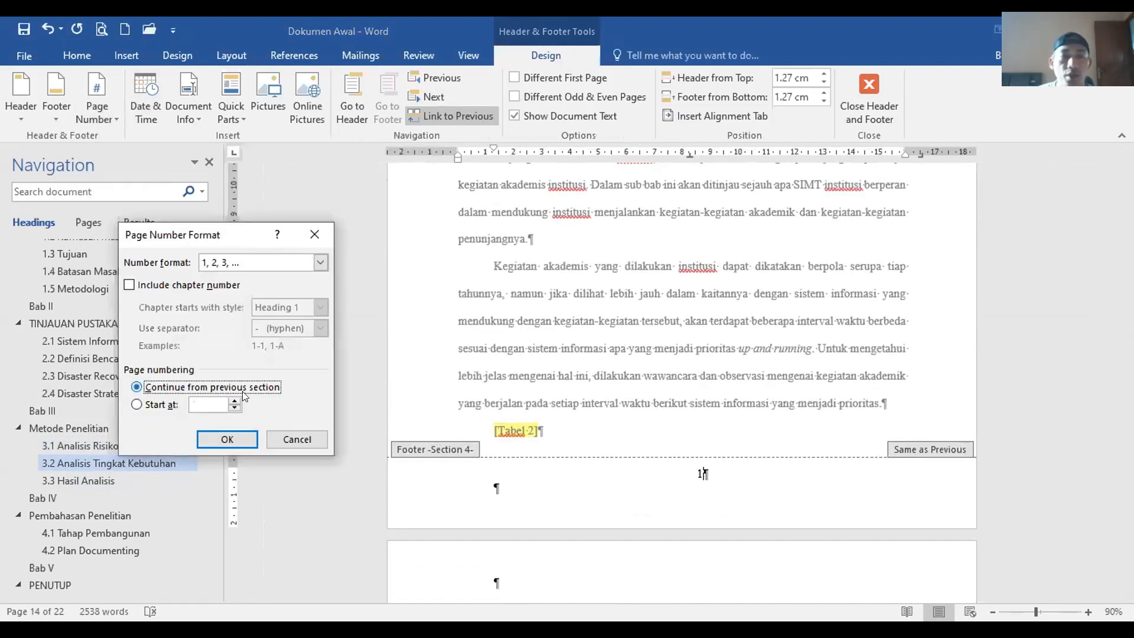
{"action": "key", "text": "Return"}
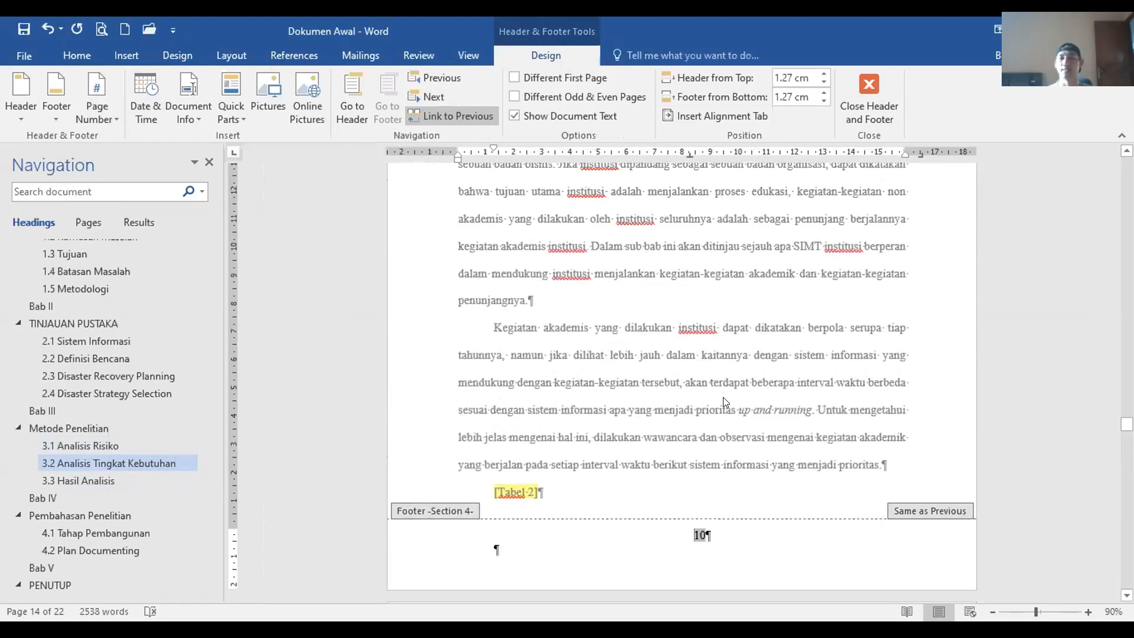
{"action": "scroll", "coordinate": [723, 397], "scroll_direction": "up", "scroll_amount": 10}
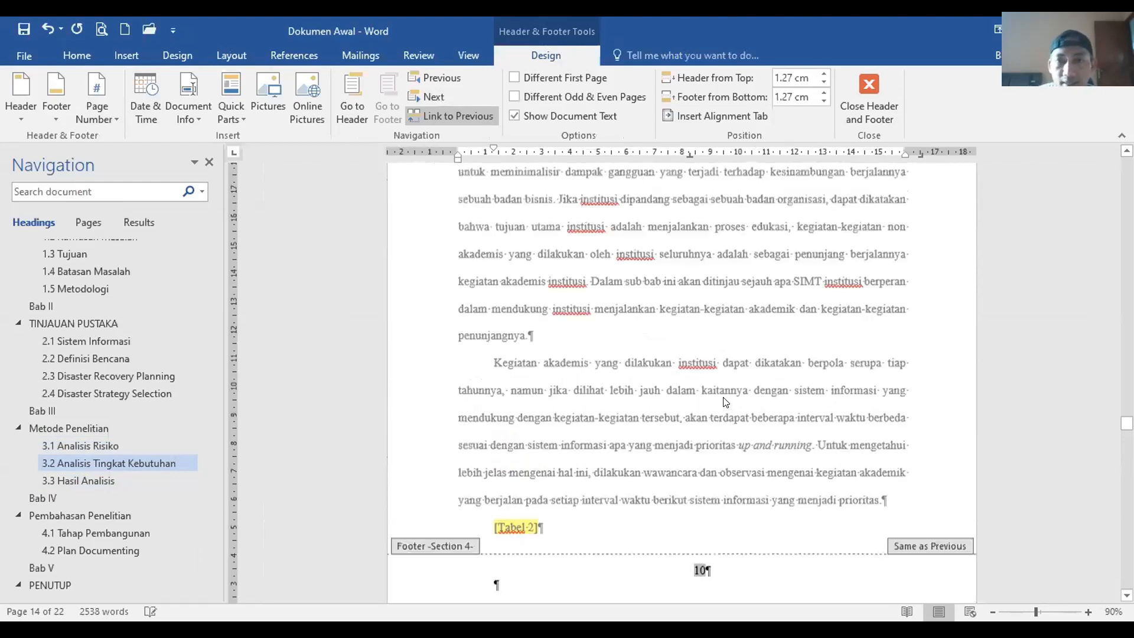
{"action": "scroll", "coordinate": [714, 360], "scroll_direction": "up", "scroll_amount": 8}
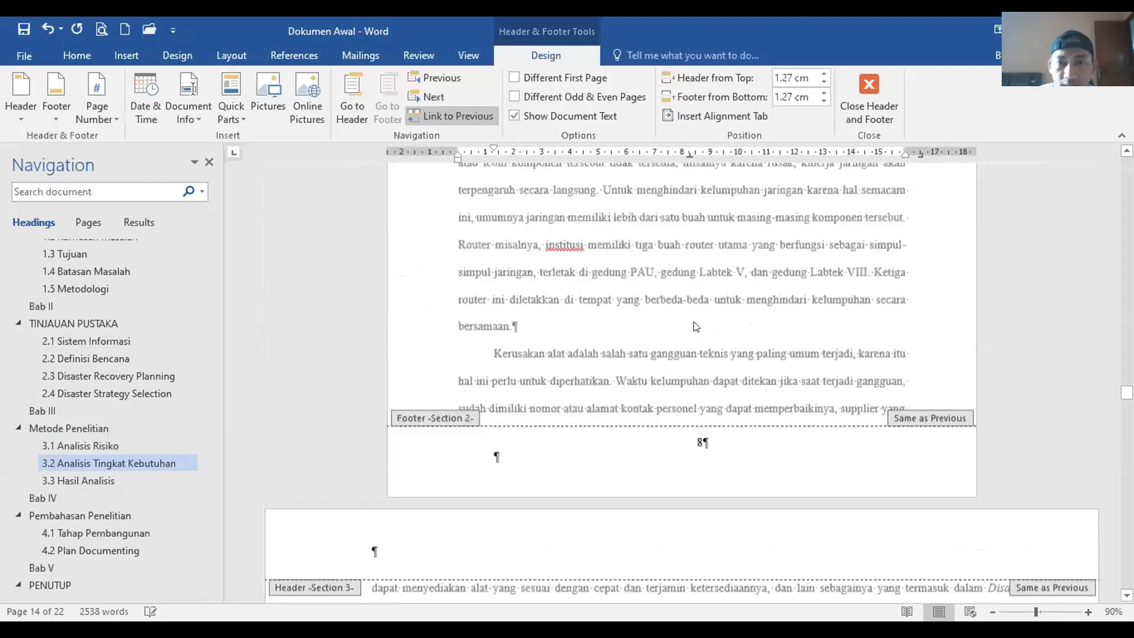
Step: Close the header and footer editor and hide the formatting marks
{"action": "left_click", "coordinate": [868, 95]}
{"action": "scroll", "coordinate": [697, 370], "scroll_direction": "down", "scroll_amount": 3}
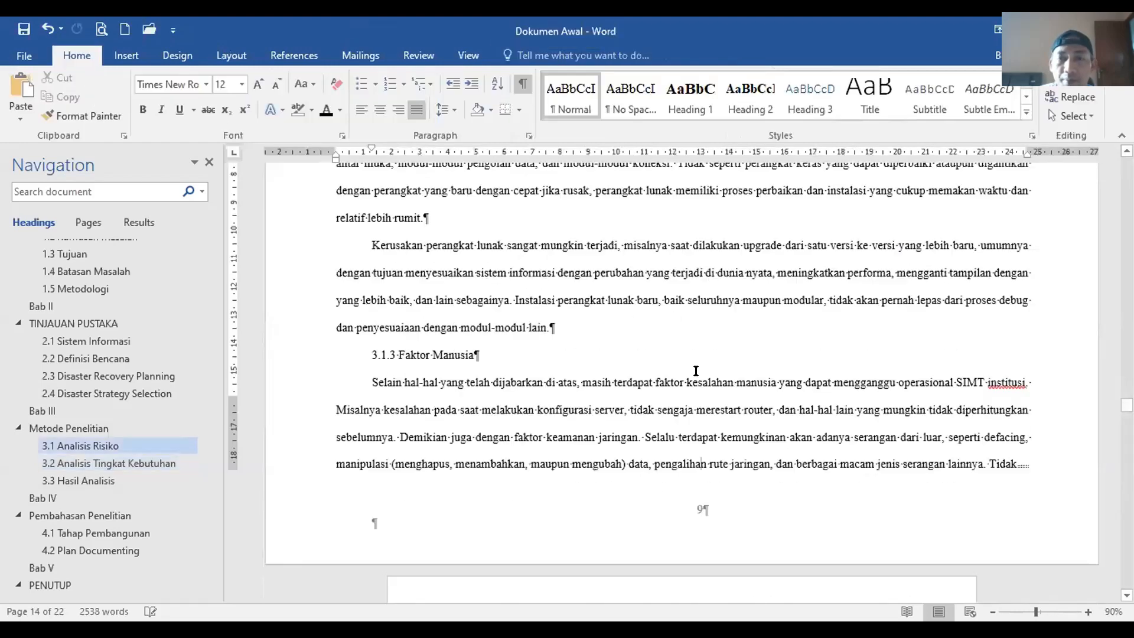
{"action": "scroll", "coordinate": [697, 371], "scroll_direction": "up", "scroll_amount": 7}
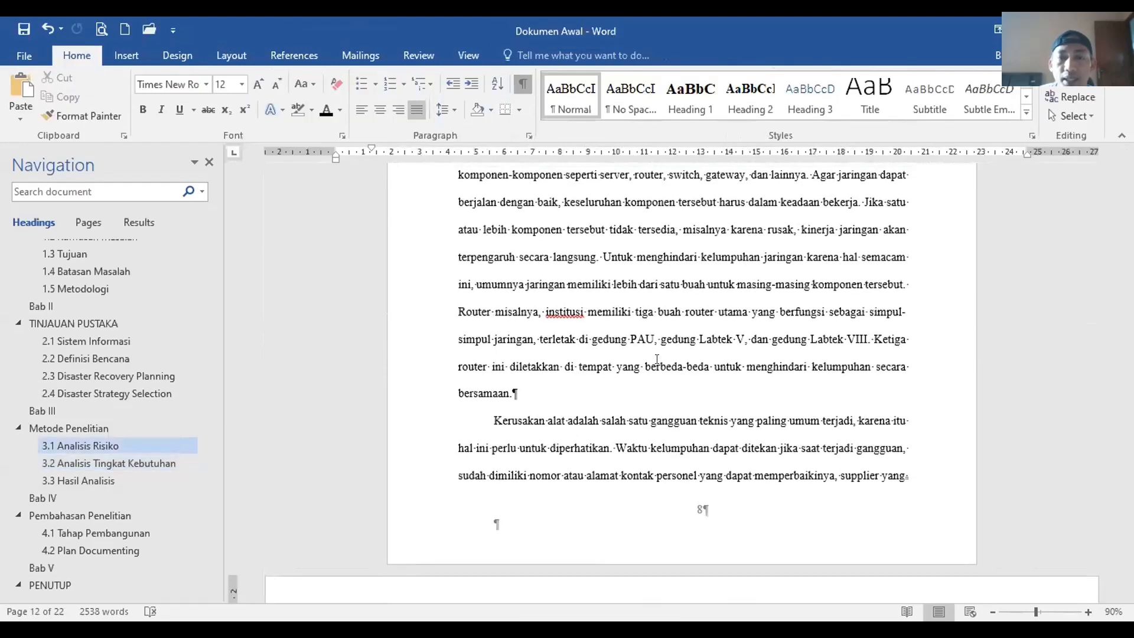
{"action": "left_click", "coordinate": [521, 84]}
Step: Scroll down to confirm pages 8, 9 and 10 are numbered consecutively
{"action": "scroll", "coordinate": [664, 383], "scroll_direction": "down", "scroll_amount": 6}
{"action": "scroll", "coordinate": [664, 383], "scroll_direction": "down", "scroll_amount": 10}
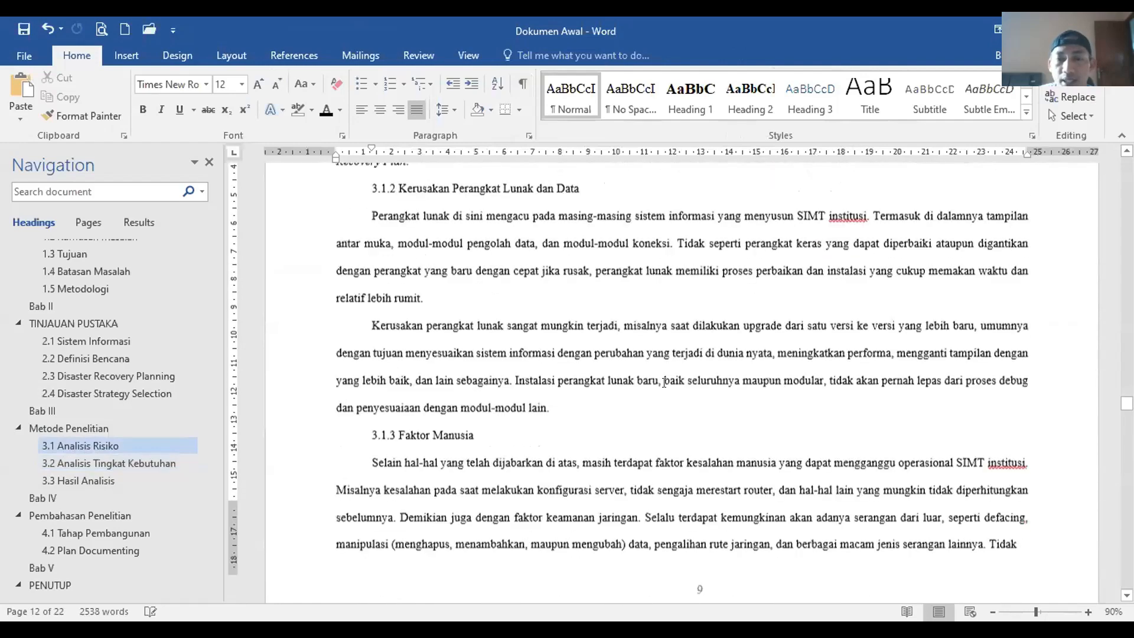
{"action": "scroll", "coordinate": [663, 384], "scroll_direction": "down", "scroll_amount": 8}
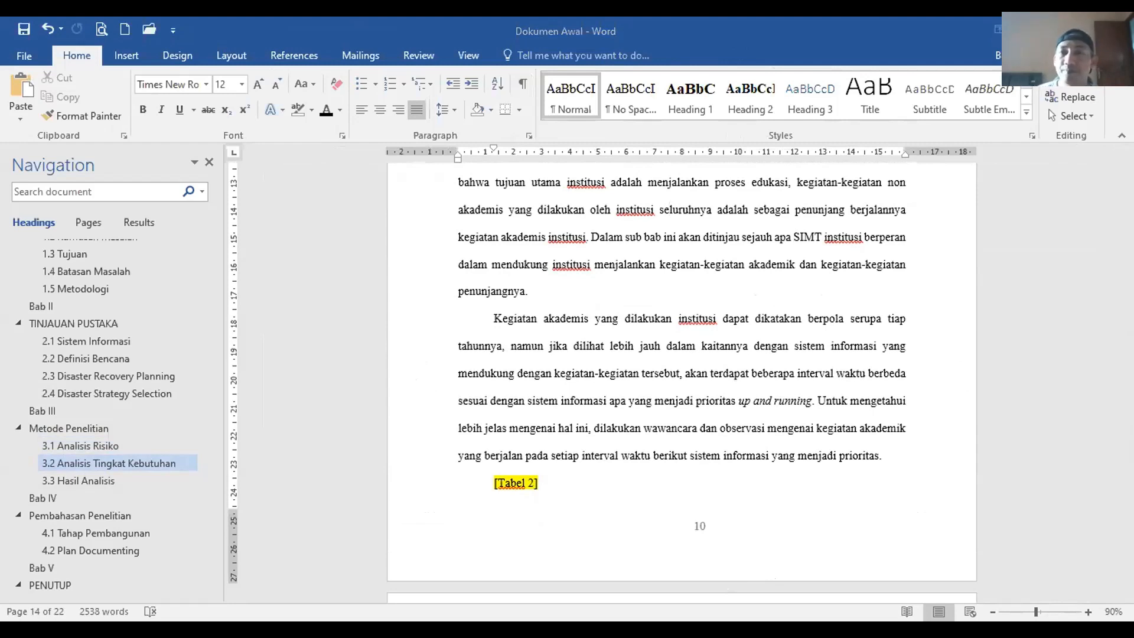
{"action": "left_click", "coordinate": [624, 330]}
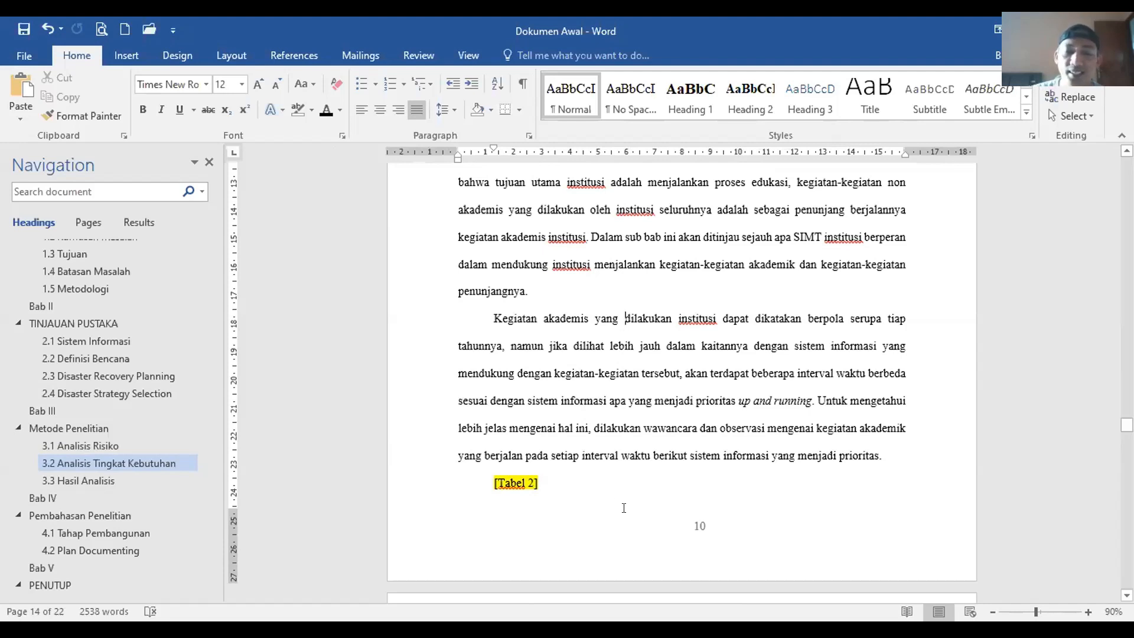
{"action": "left_click", "coordinate": [625, 319]}
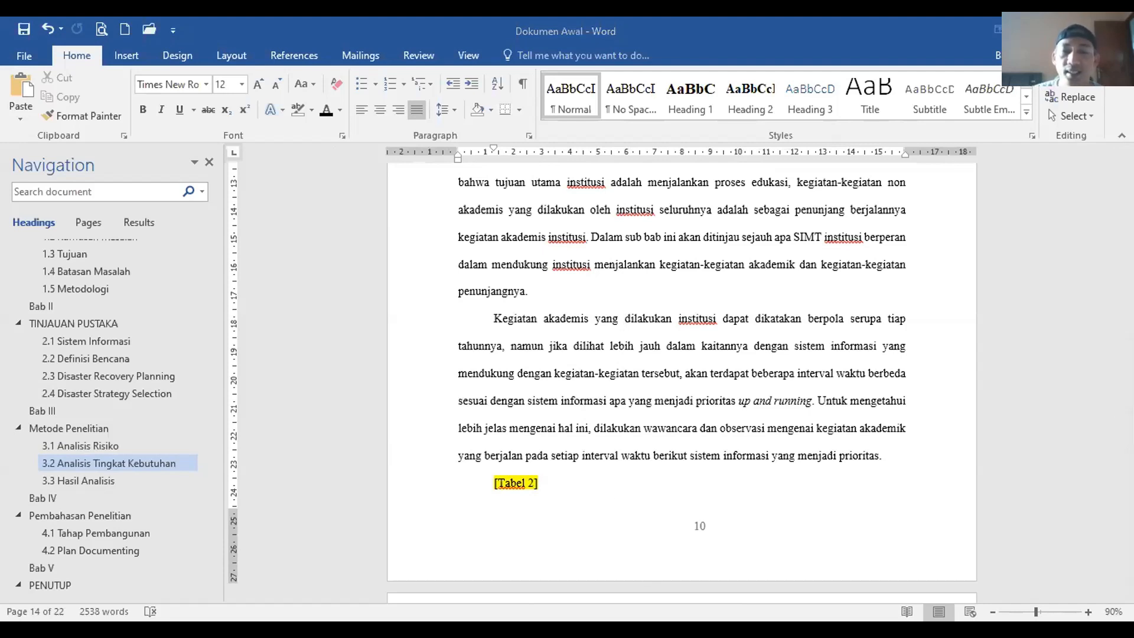